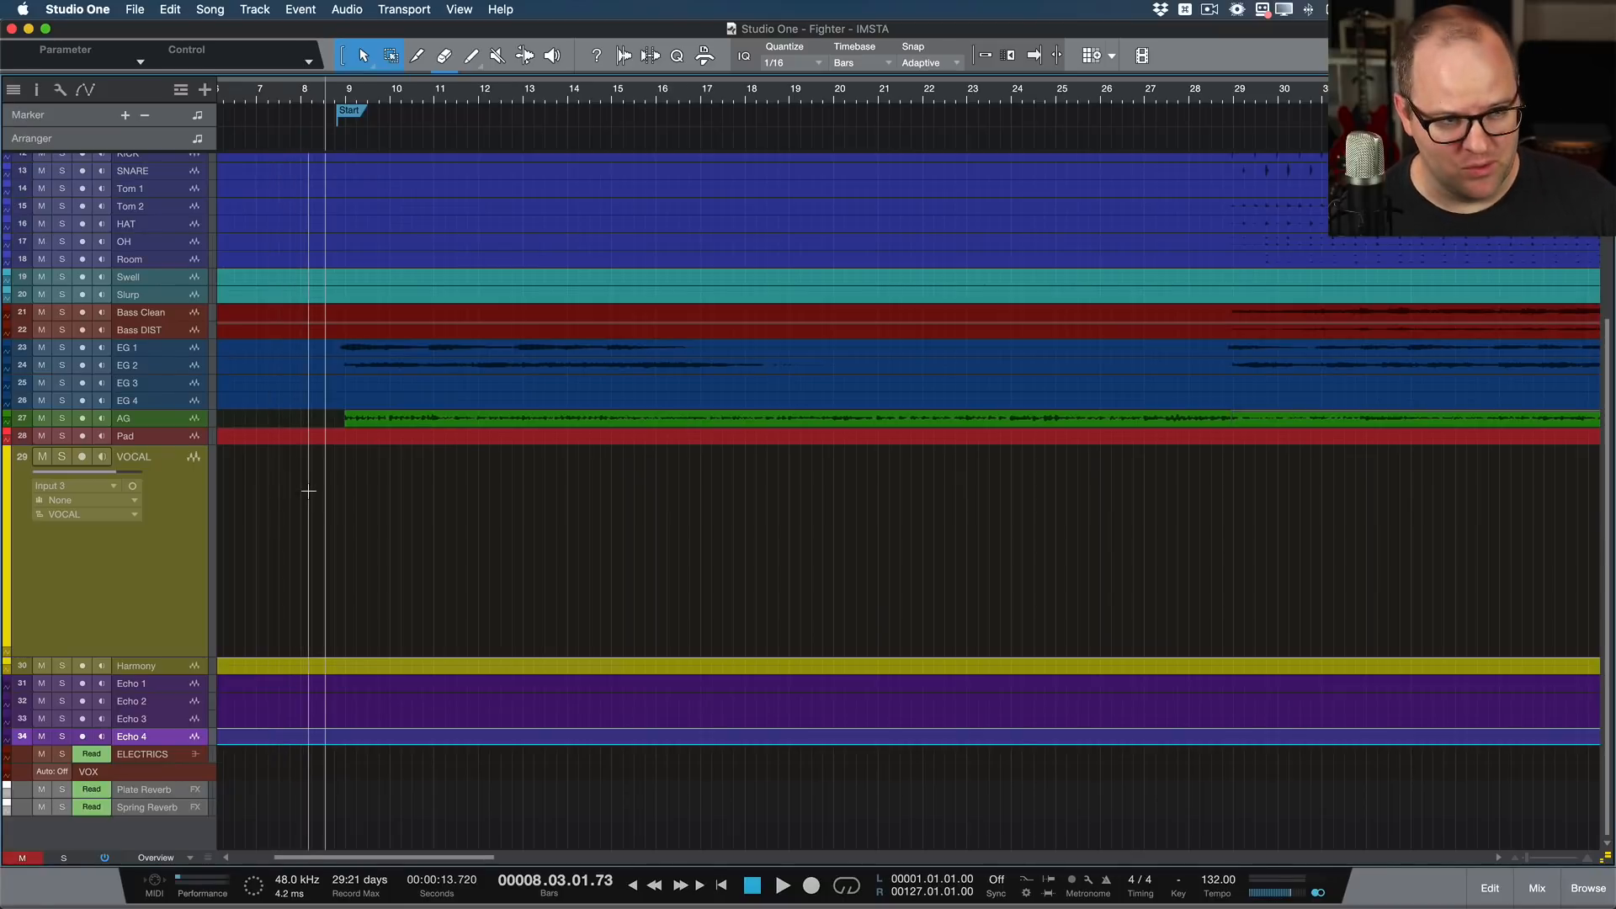
# Step: Select the VOCAL track and arm it for recording
pyautogui.hscroll(-5, 336, 527)
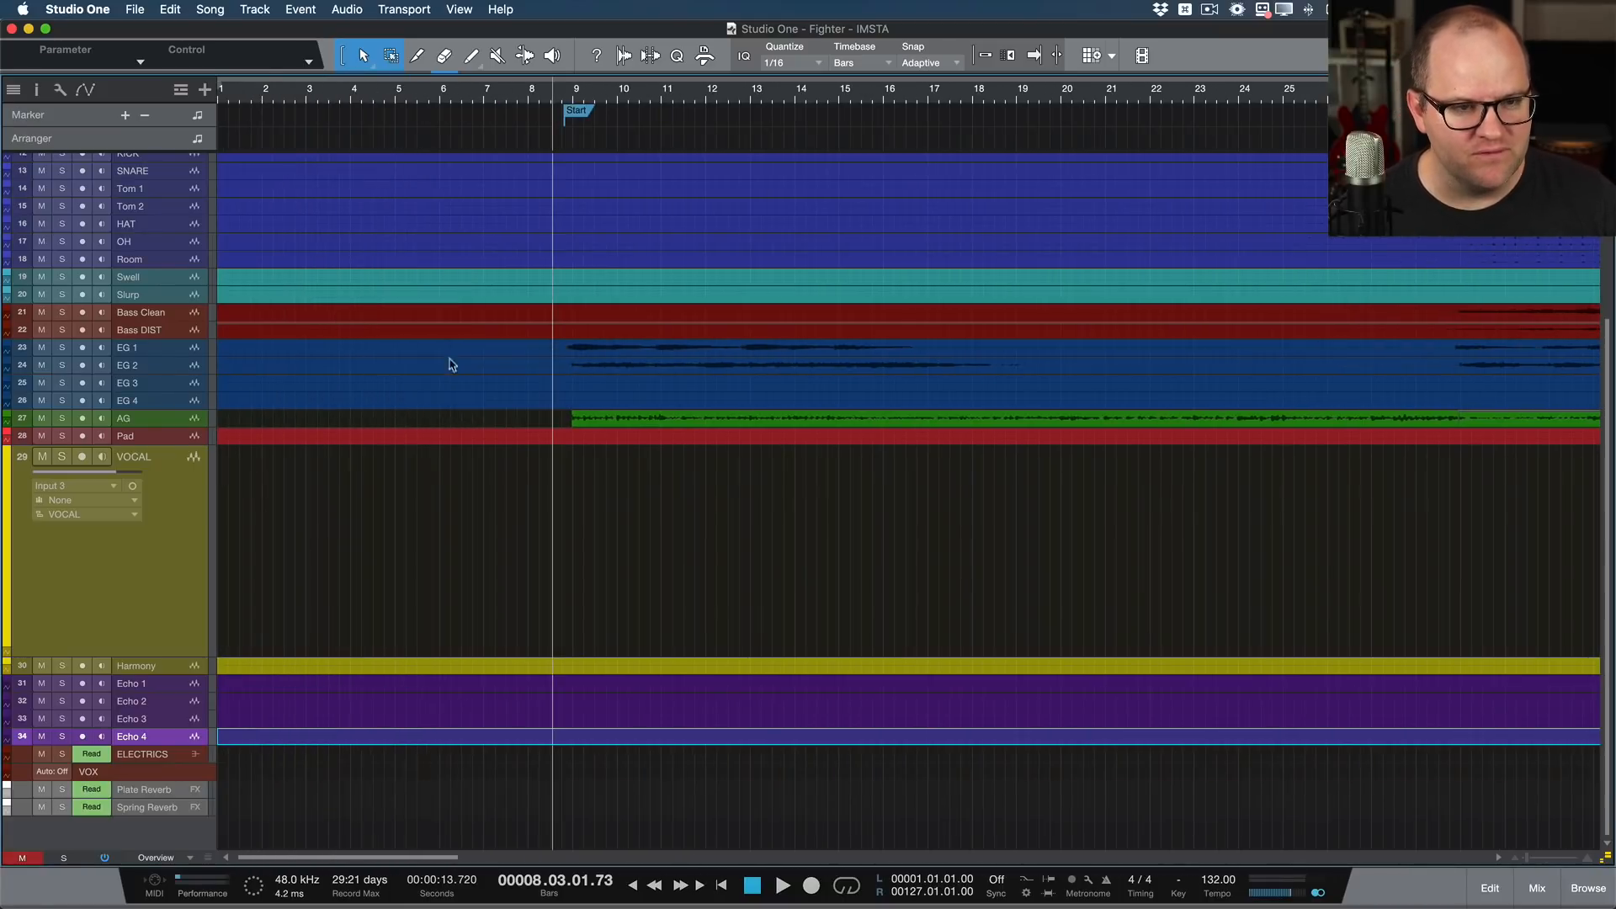
pyautogui.click(189, 516)
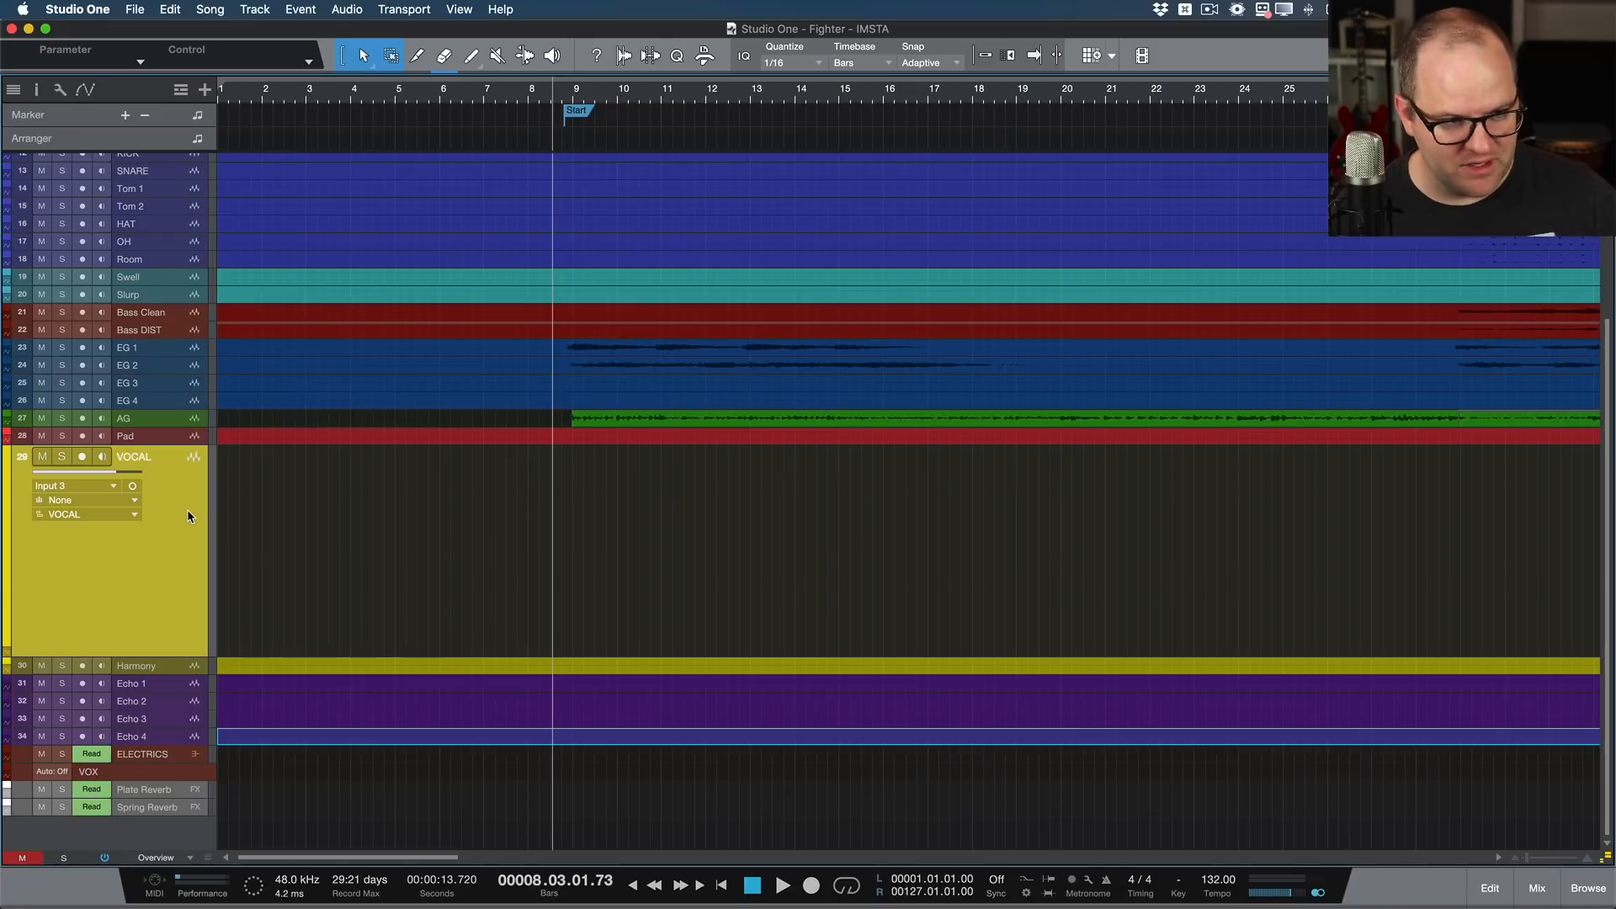
pyautogui.press('r')
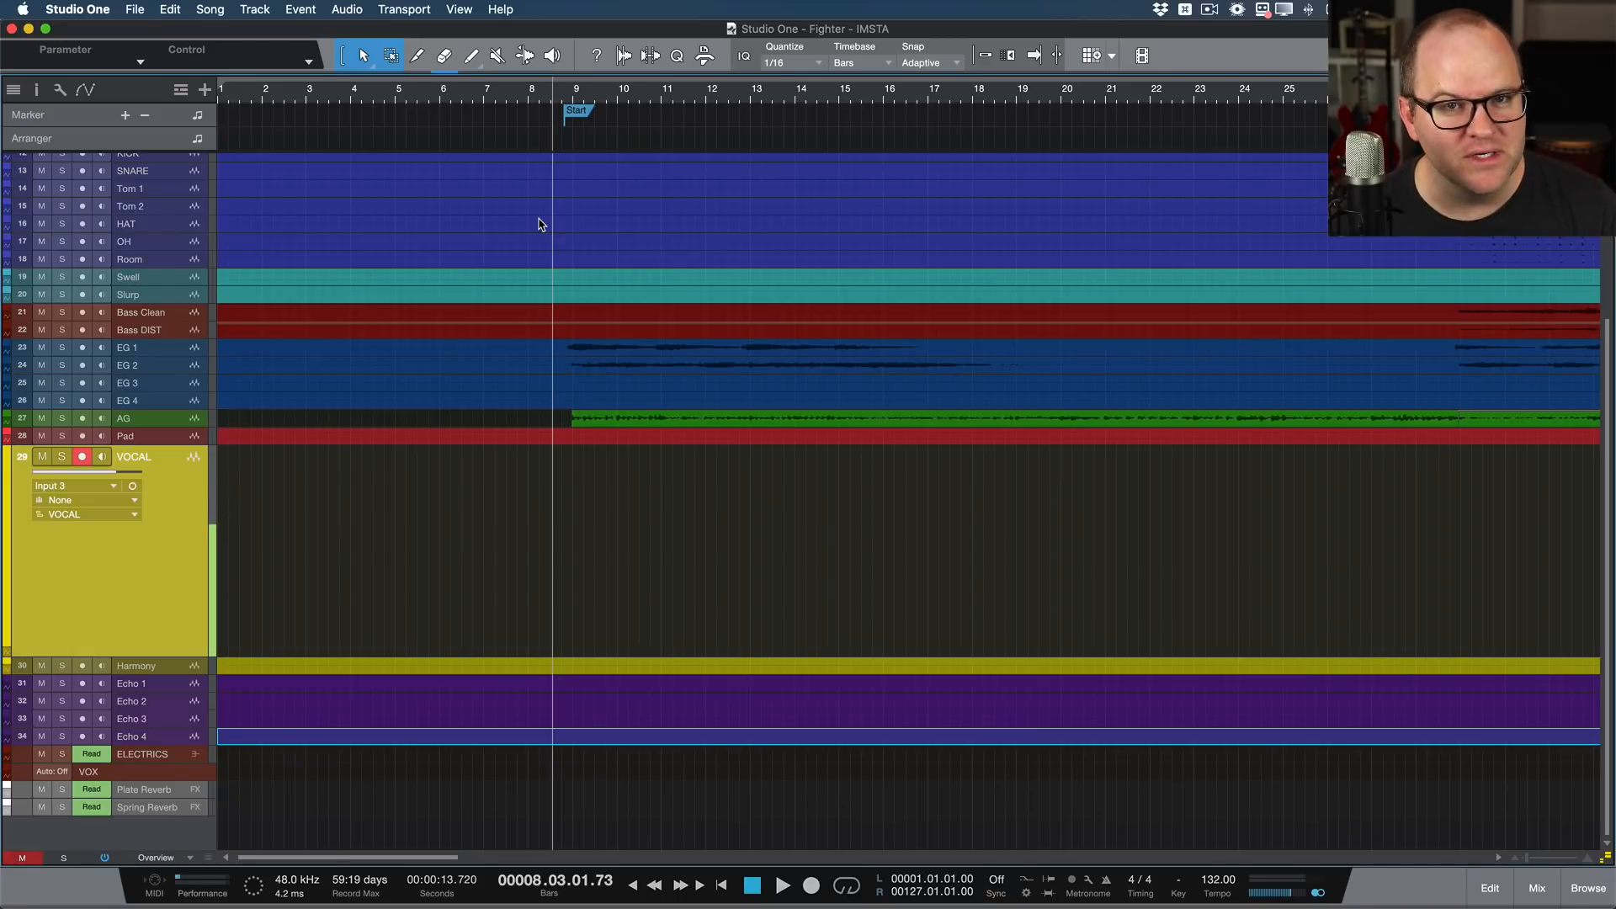
# Step: Record a first vocal take on the VOCAL track from bar 16 to about bar 40, with the view following the playhead
pyautogui.press('space')
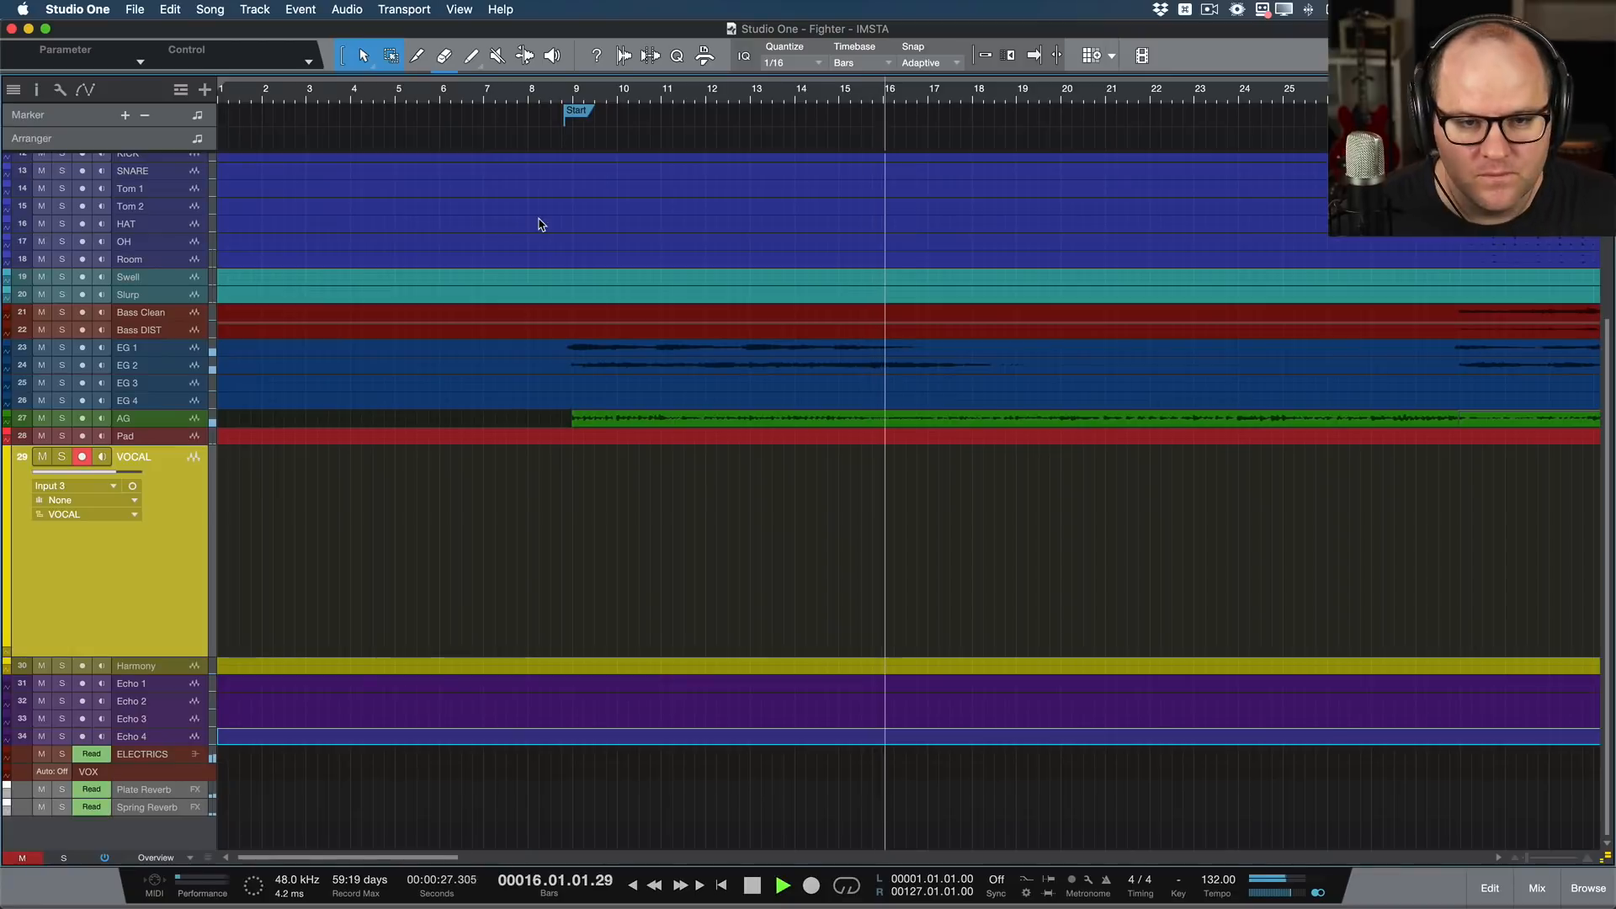
pyautogui.press('KP_Multiply')
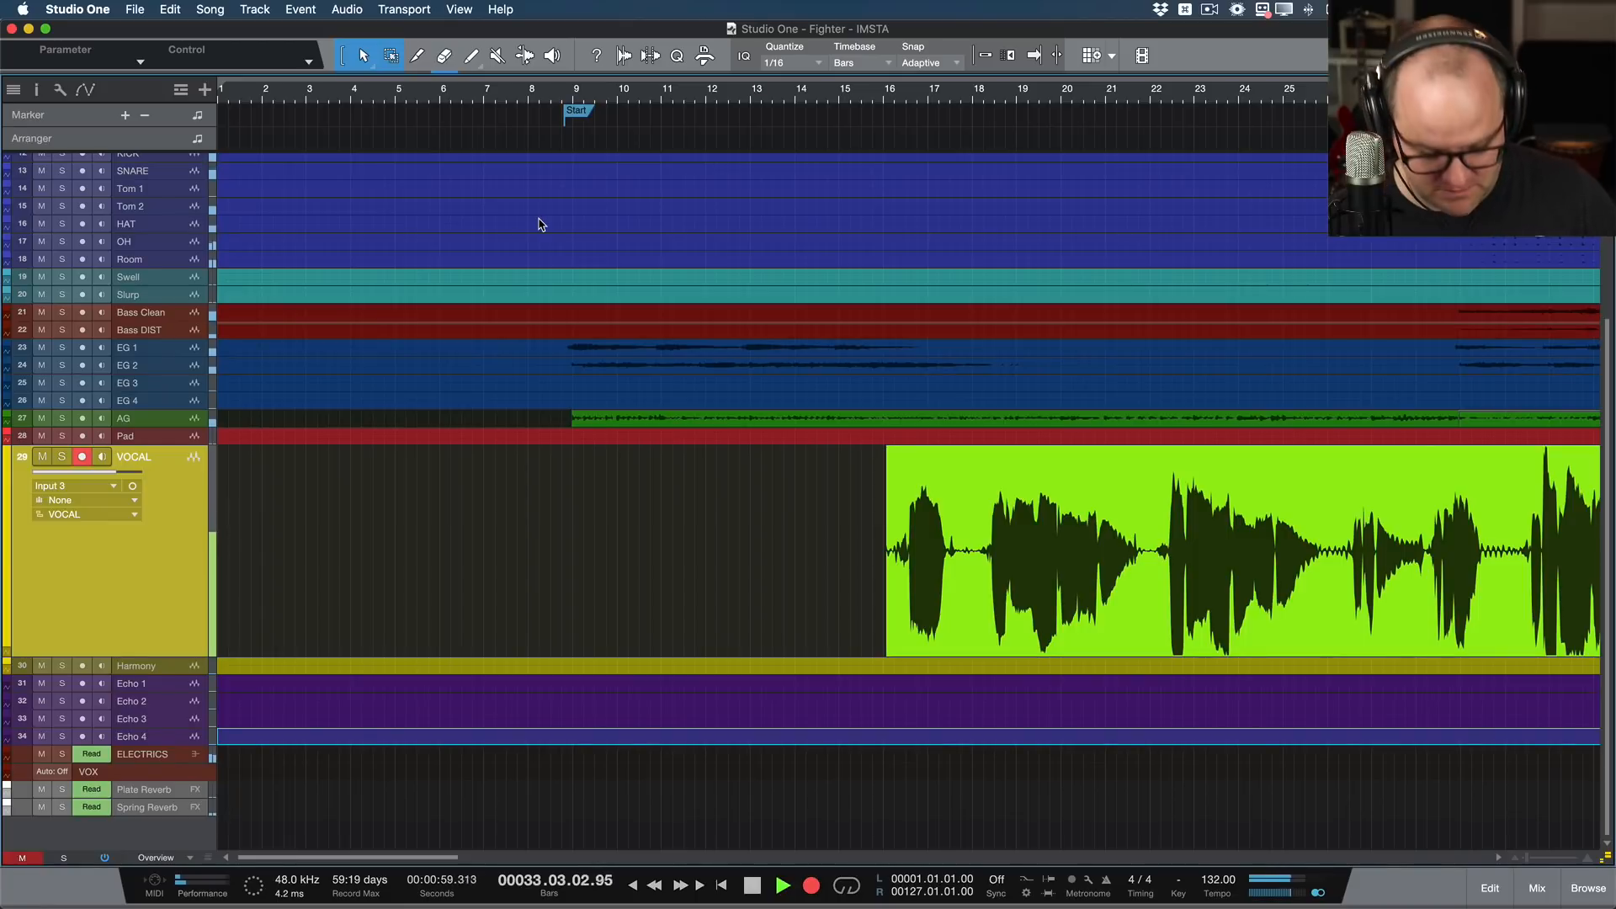
pyautogui.press('f')
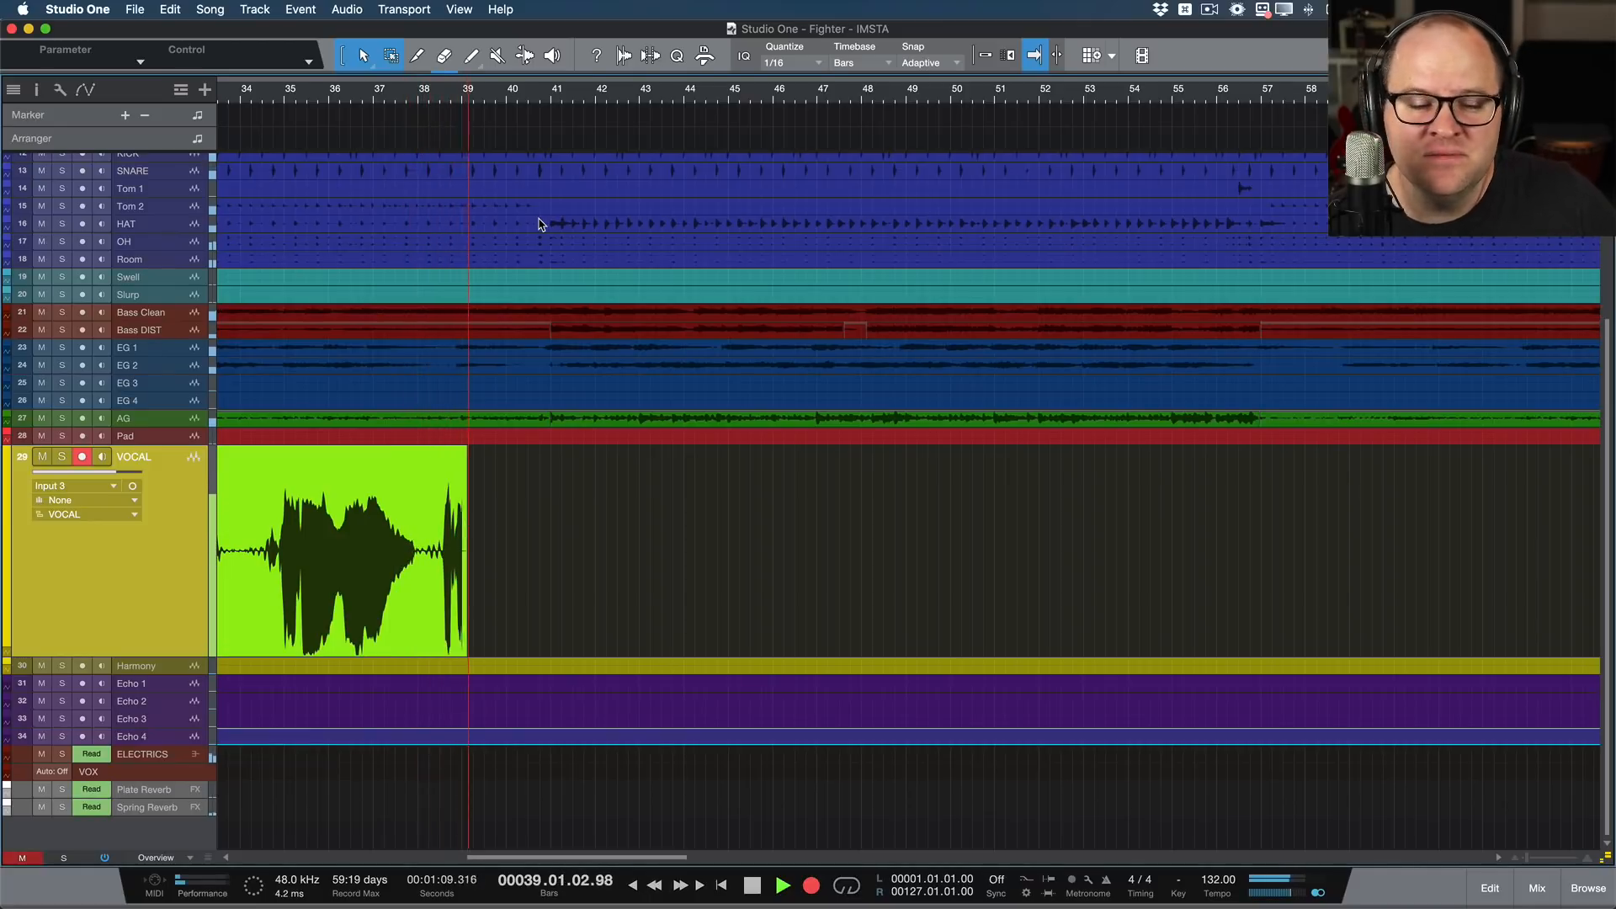
pyautogui.press('KP_Multiply')
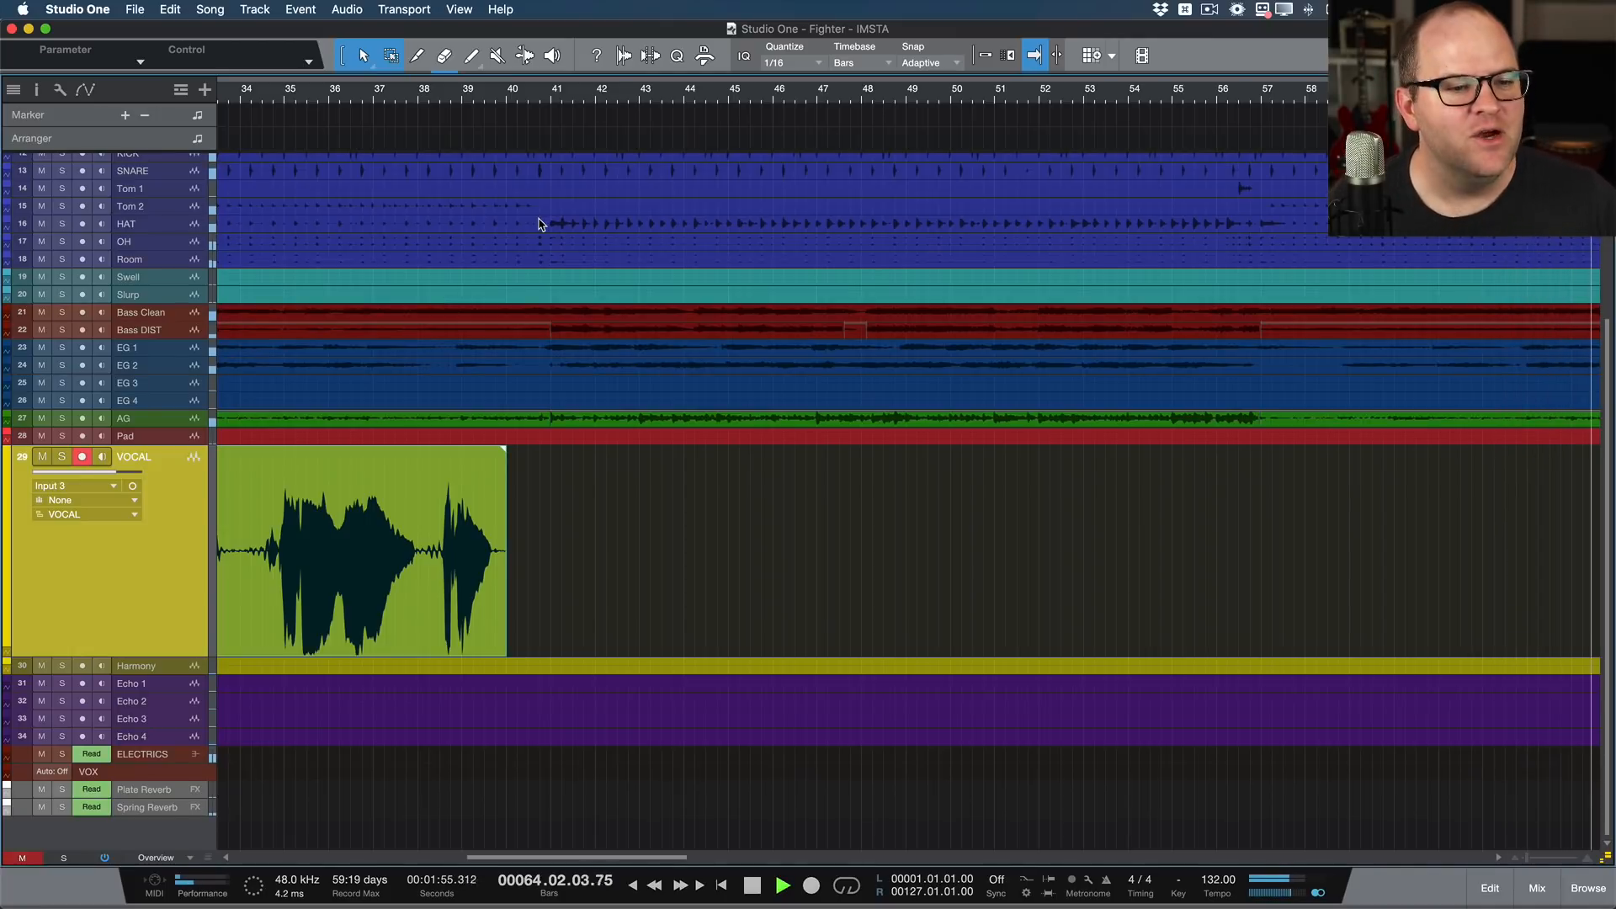
# Step: Look over the rest of the arrangement up to the song's end and rewind playback to the recorded vocal take
pyautogui.scroll(-4, 538, 225)
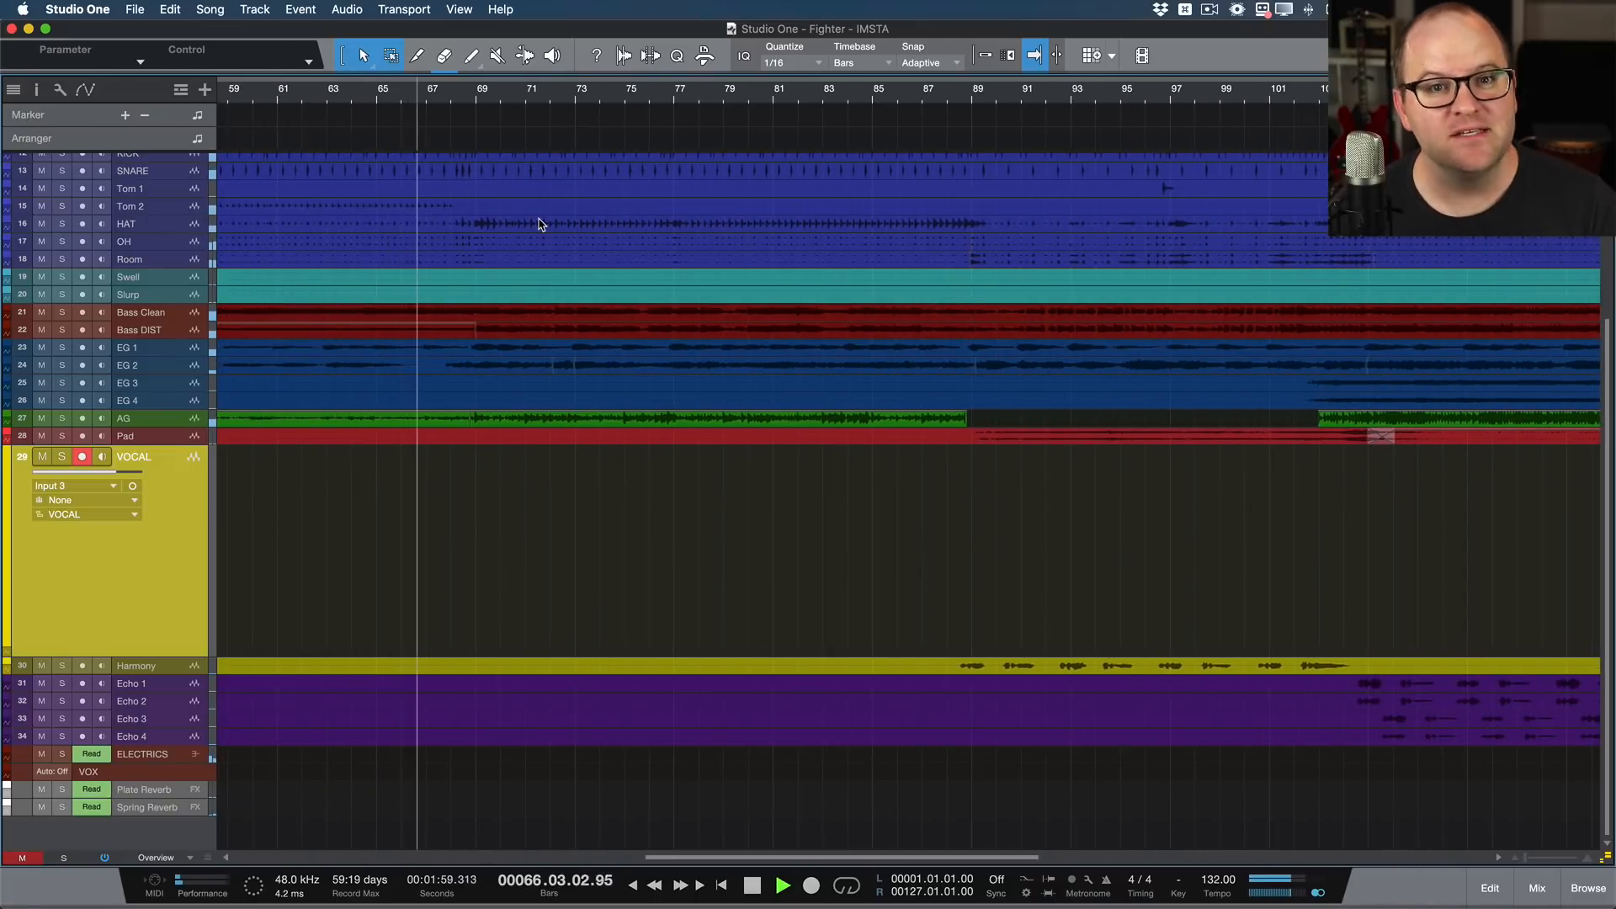
pyautogui.hscroll(-3, 542, 225)
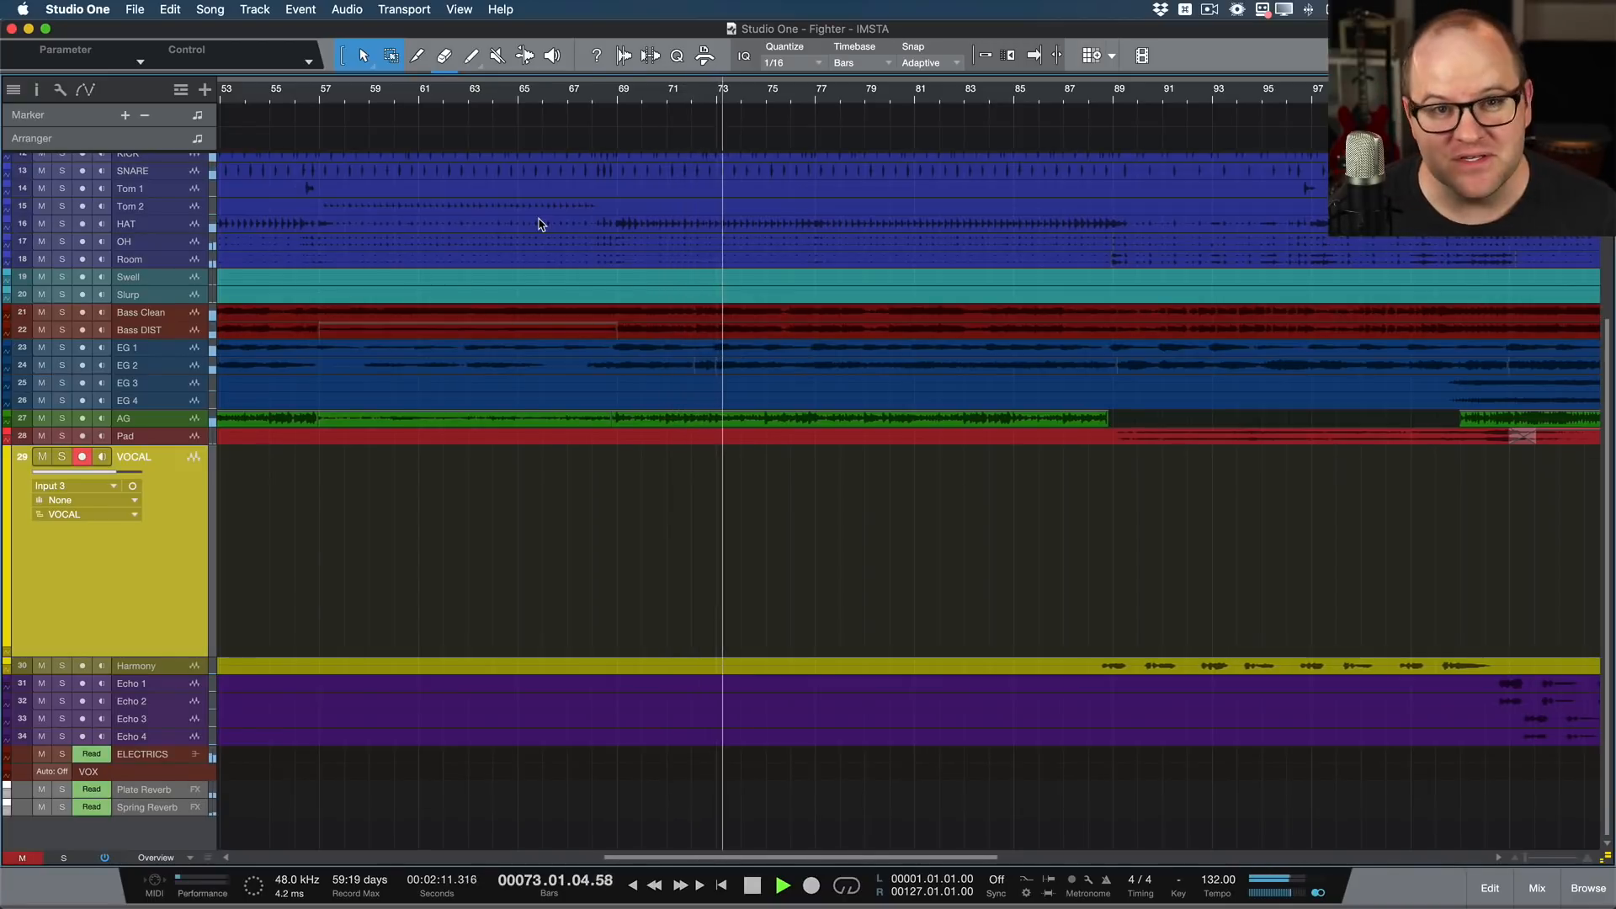
pyautogui.press('w')
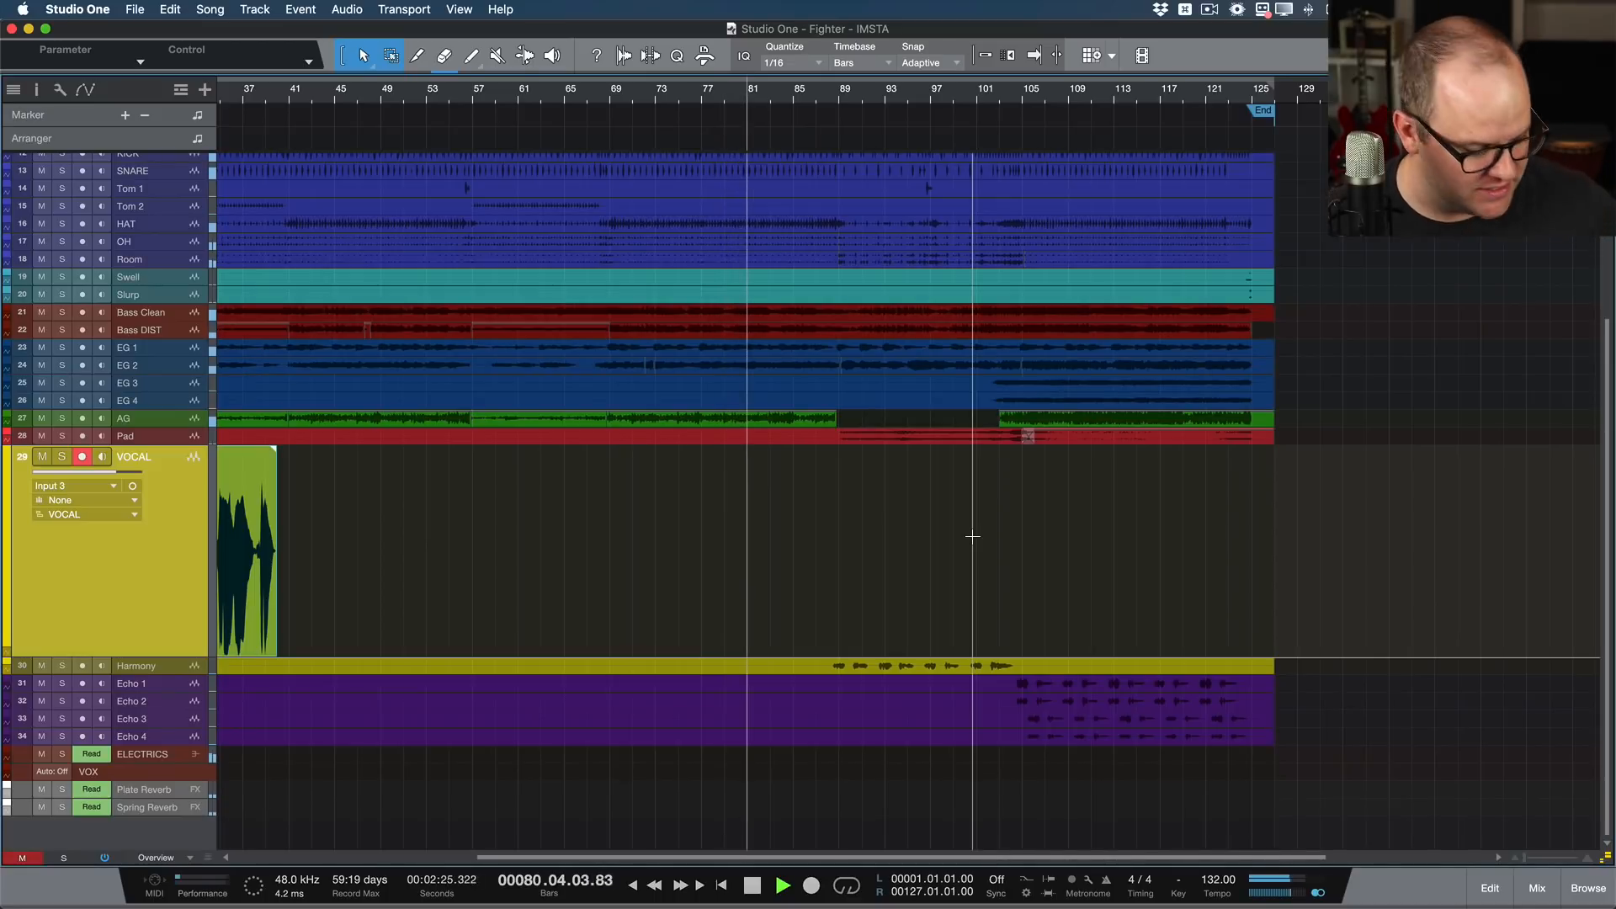
pyautogui.press('KP_Subtract')
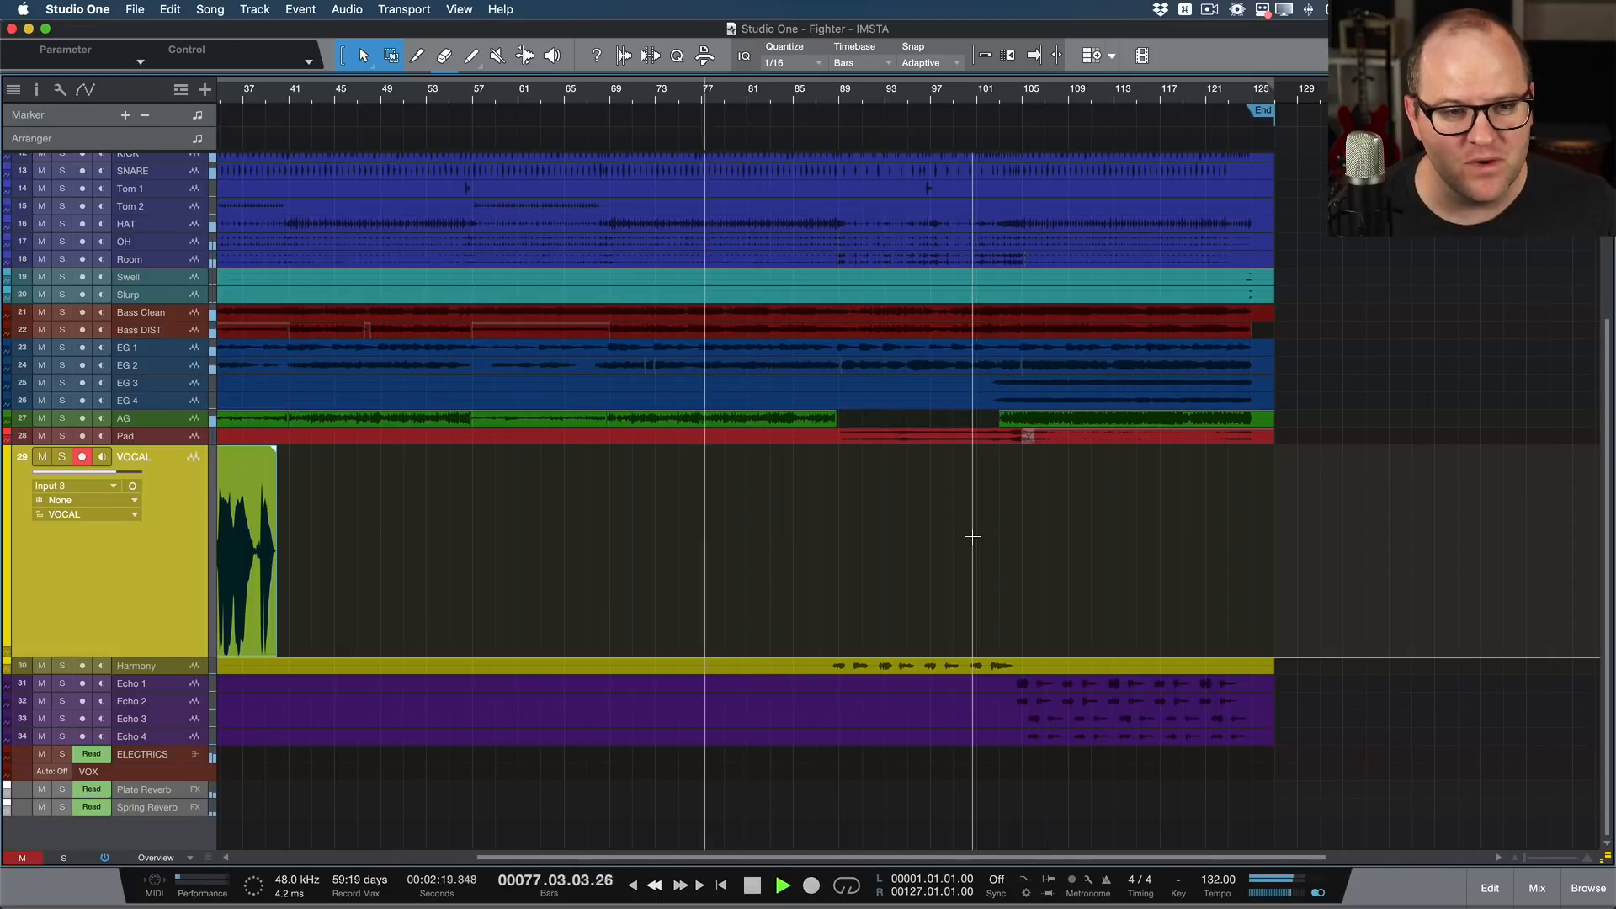
pyautogui.press('KP_Subtract')
pyautogui.press('KP_Subtract')
pyautogui.press('KP_Subtract')
pyautogui.press('KP_Subtract')
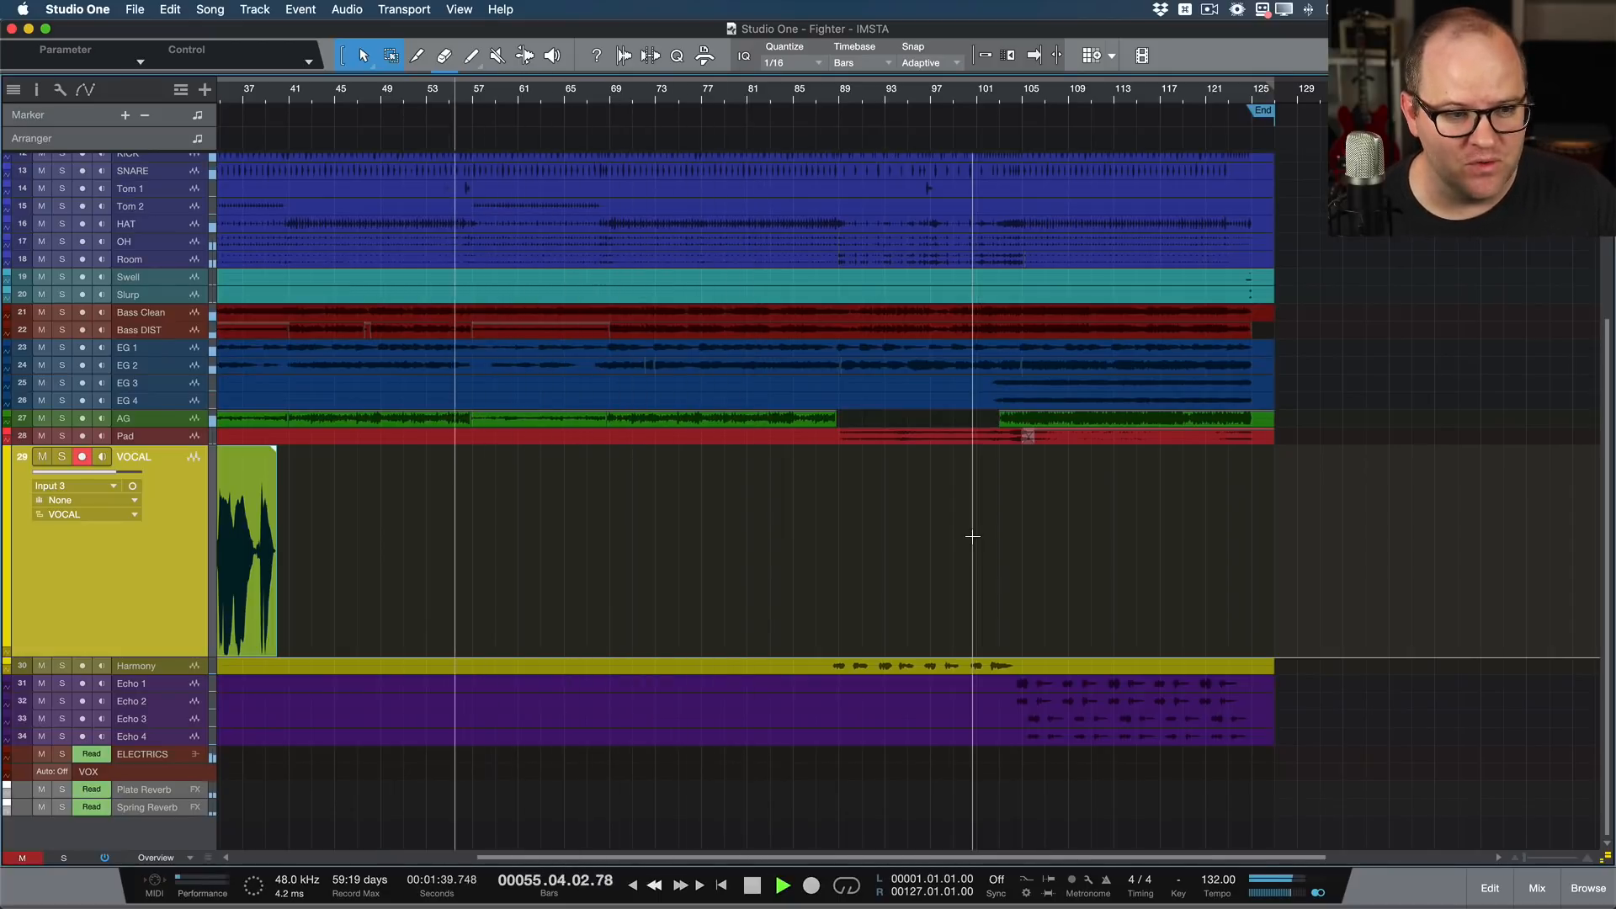
pyautogui.press('KP_Subtract')
pyautogui.press('KP_Subtract')
pyautogui.press('KP_Subtract')
pyautogui.press('KP_Subtract')
pyautogui.press('KP_Subtract')
pyautogui.press('KP_Subtract')
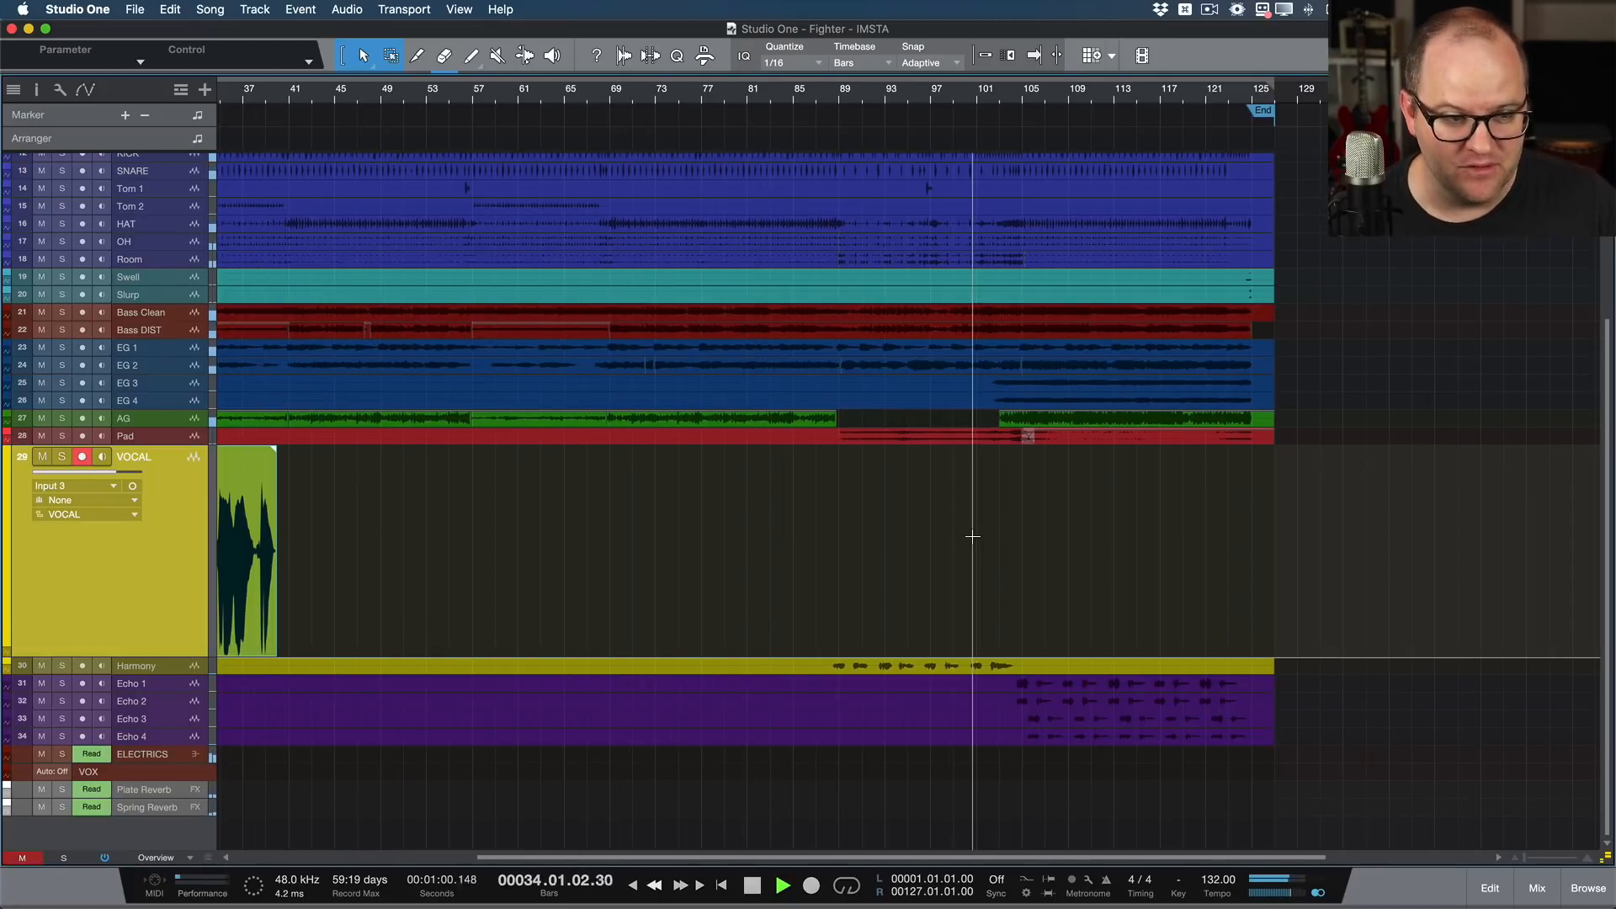
pyautogui.press('KP_Subtract')
pyautogui.press('KP_Subtract')
# Step: Set the loop range to the recorded vocal clip and play the take back with autoscroll on
pyautogui.press('p')
pyautogui.press('f')
pyautogui.press('KP_Subtract')
pyautogui.press('KP_Subtract')
pyautogui.press('KP_Subtract')
pyautogui.press('KP_Subtract')
pyautogui.press('KP_Subtract')
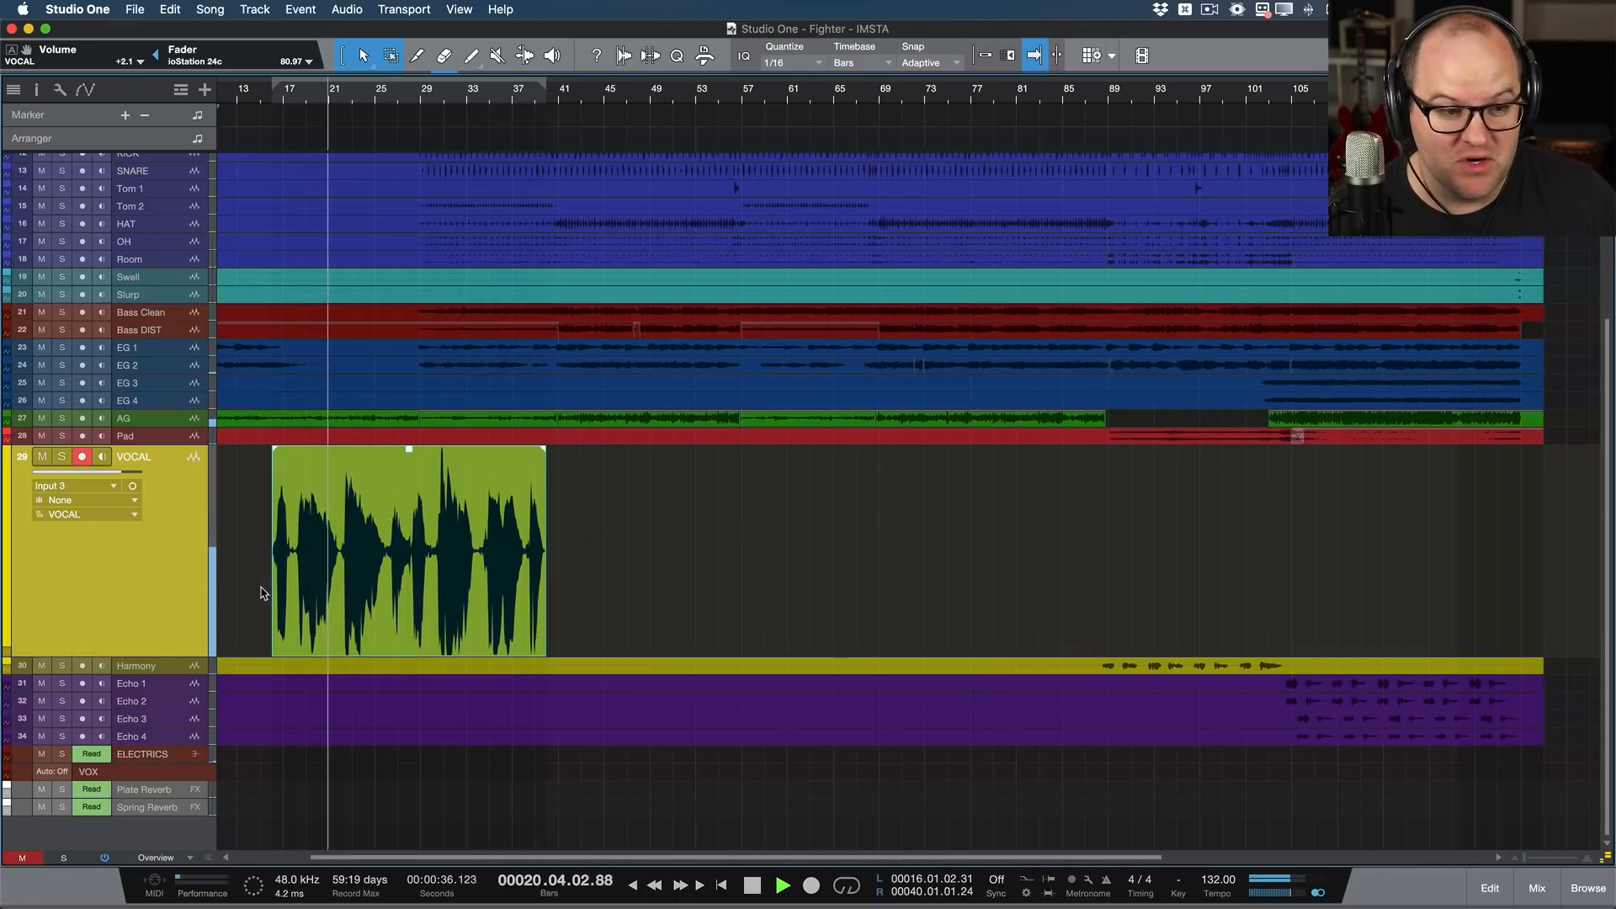
pyautogui.scroll(5, 262, 588)
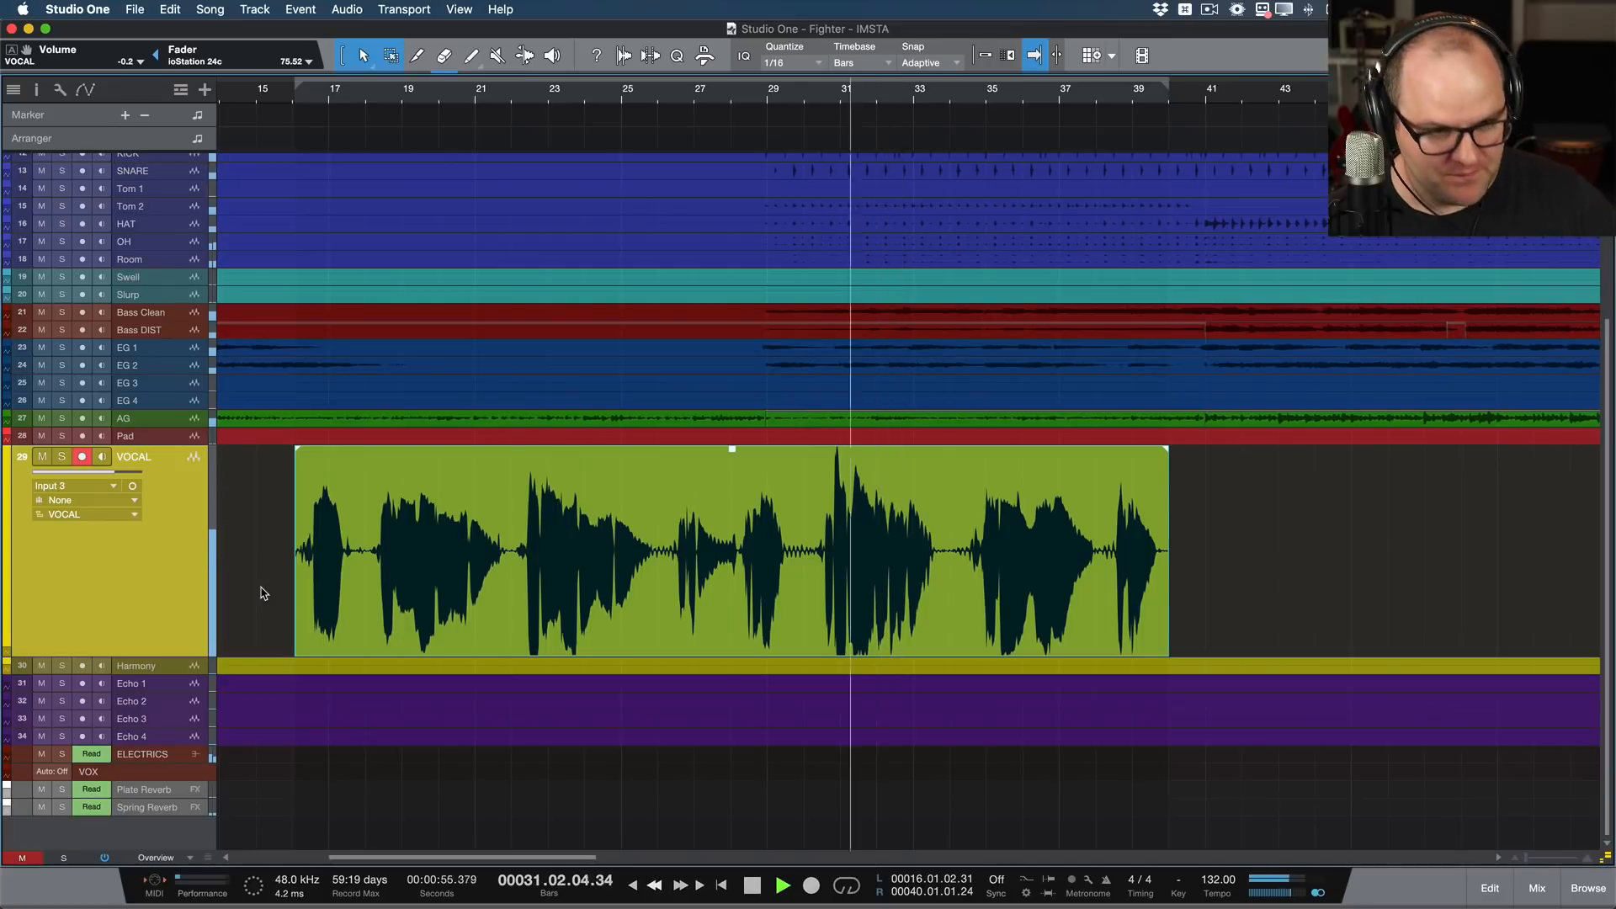
# Step: Rewind to before the take and punch in a new first phrase over about bars 16 to 18
pyautogui.press('KP_Subtract')
pyautogui.press('KP_Subtract')
pyautogui.press('KP_Subtract')
pyautogui.press('KP_Subtract')
pyautogui.press('KP_Subtract')
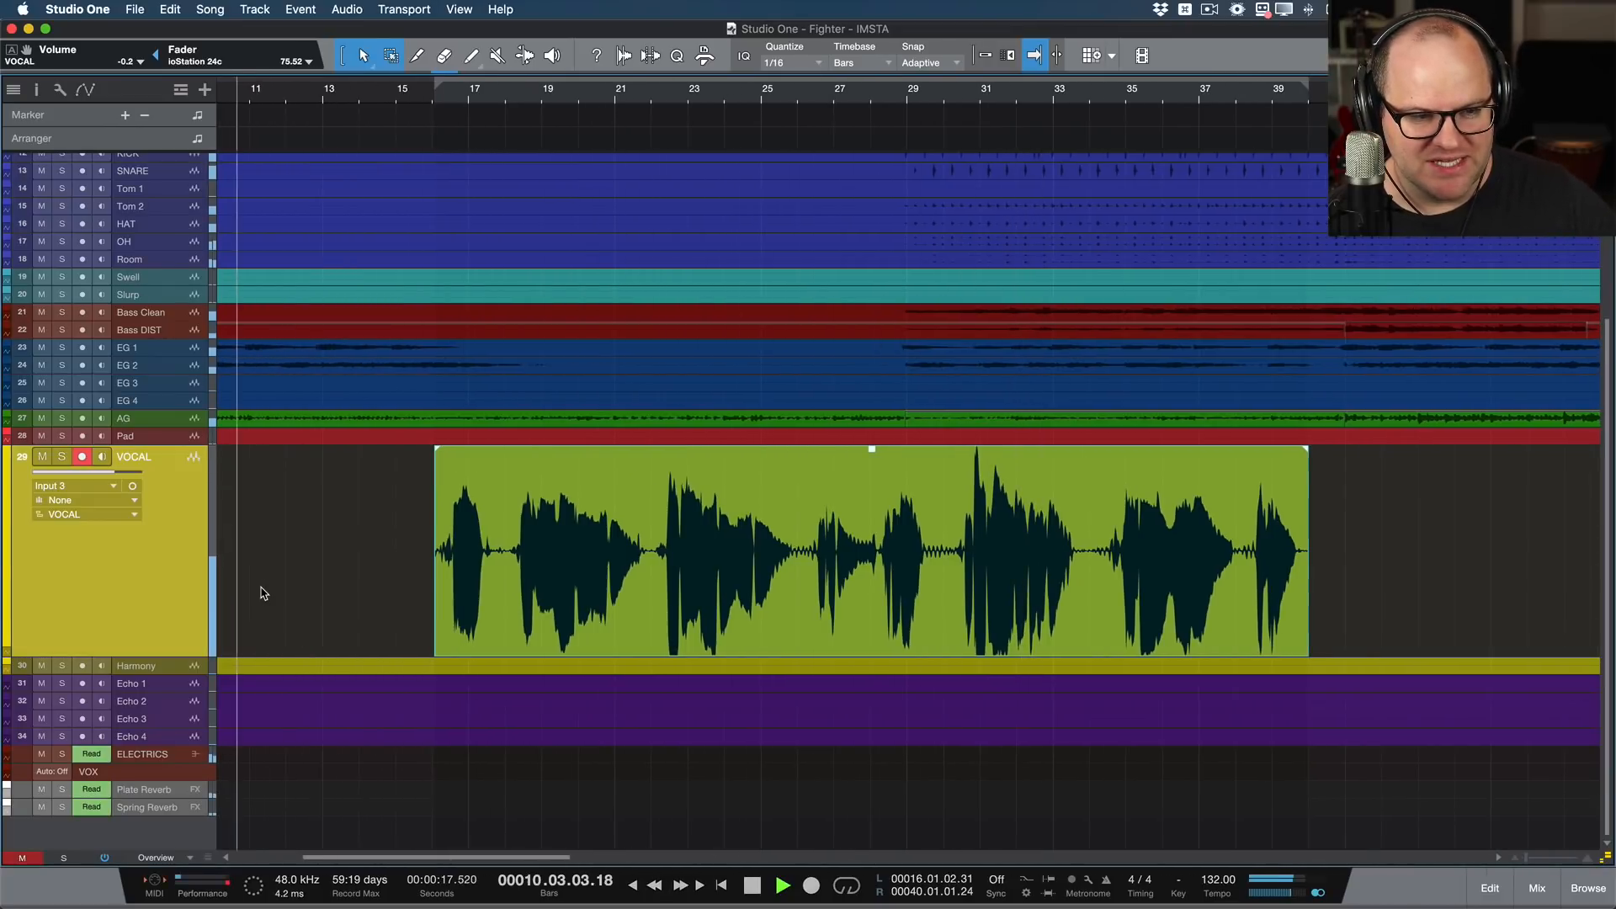
pyautogui.press('KP_Subtract')
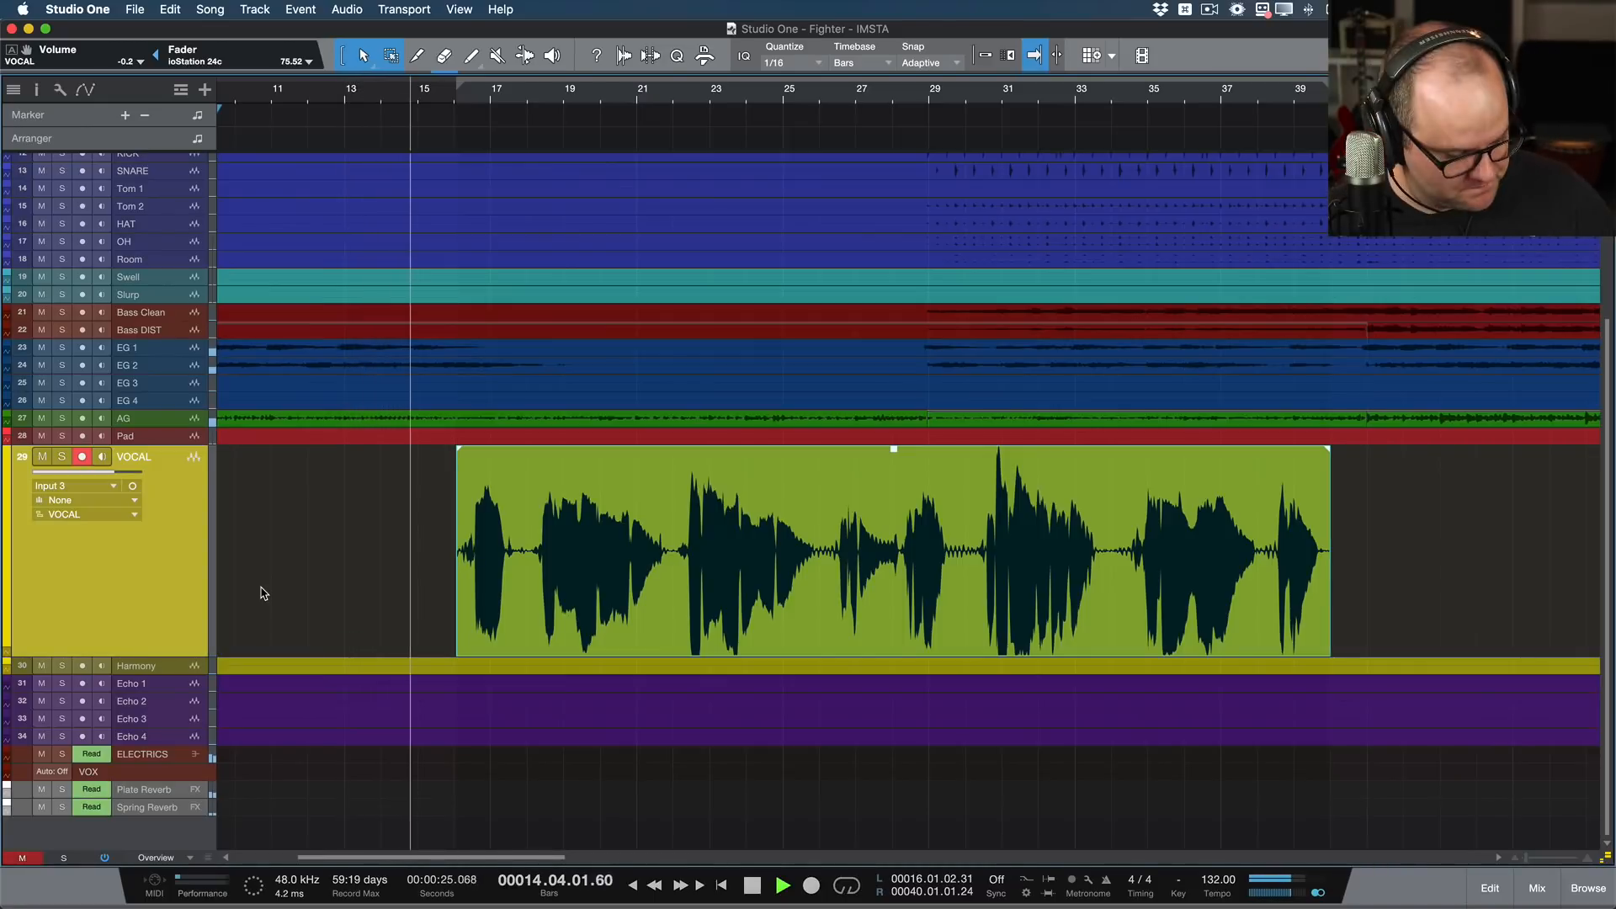
pyautogui.press('KP_Multiply')
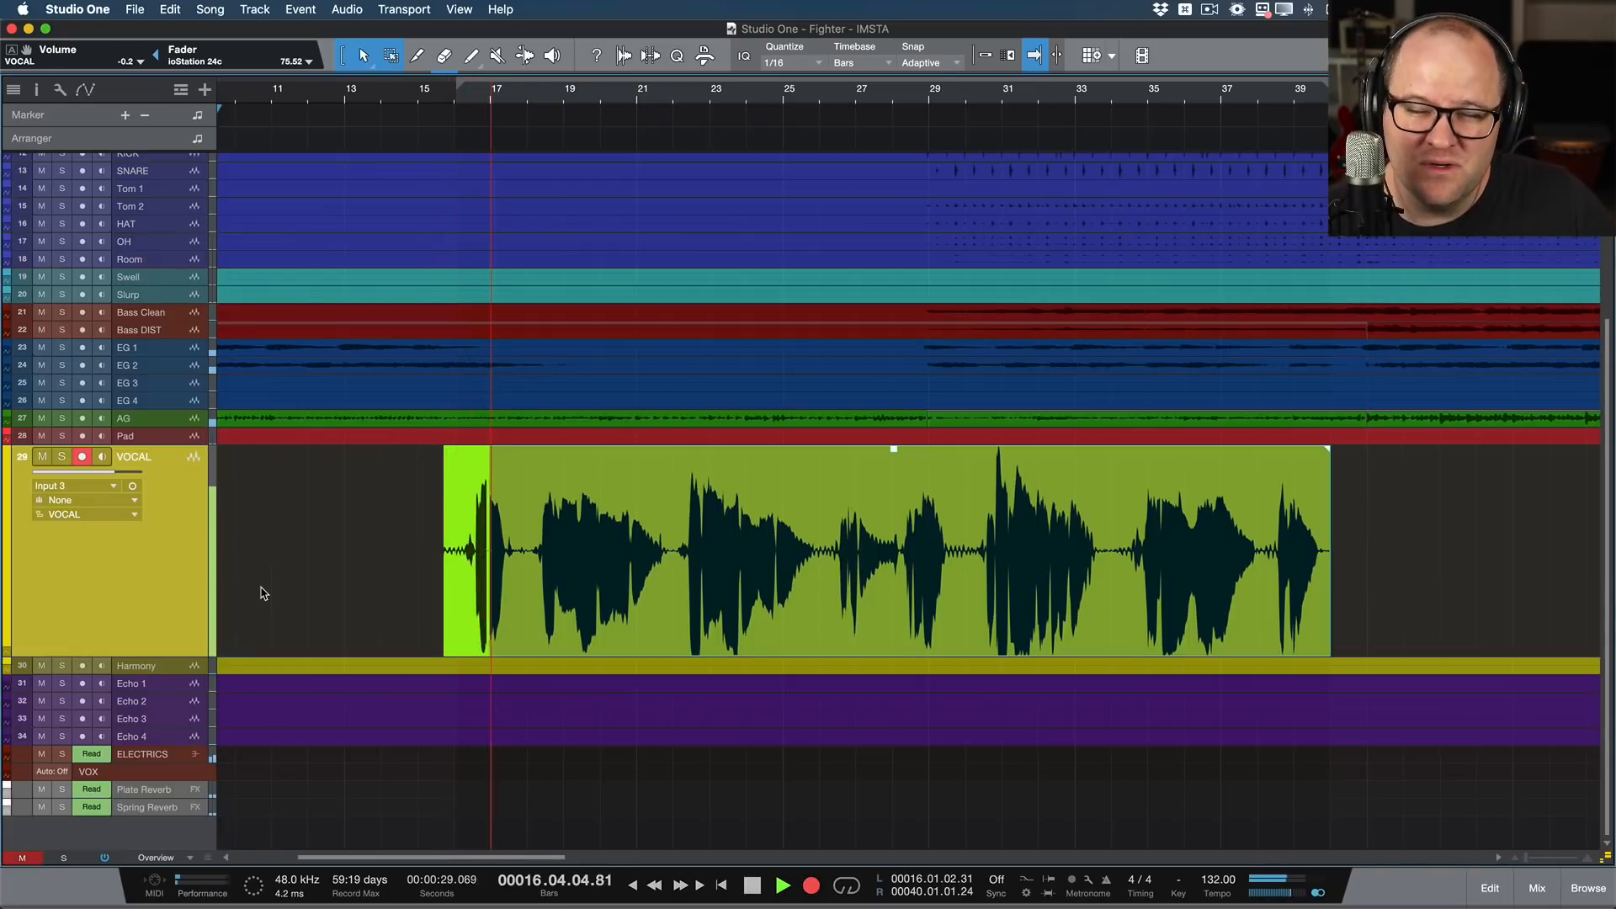
pyautogui.press('KP_Multiply')
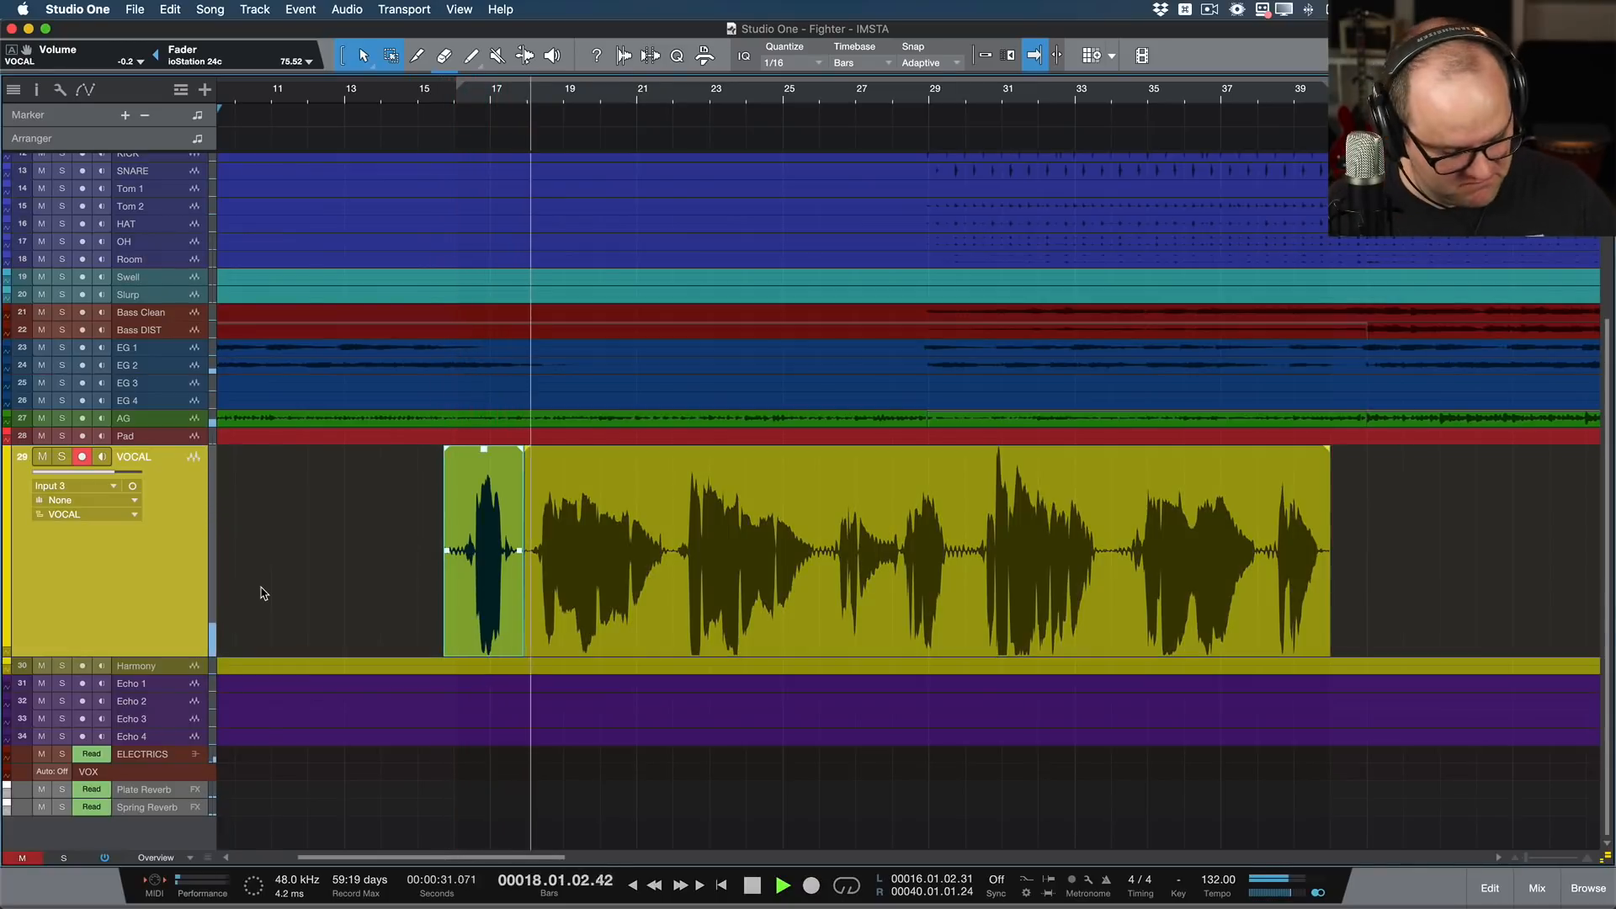
# Step: Set the loop range to the punched-in phrase, rewind playback to before it, and discard the punch-in clip
pyautogui.press('KP_1')
pyautogui.press('KP_Subtract')
pyautogui.press('KP_Subtract')
pyautogui.press('p')
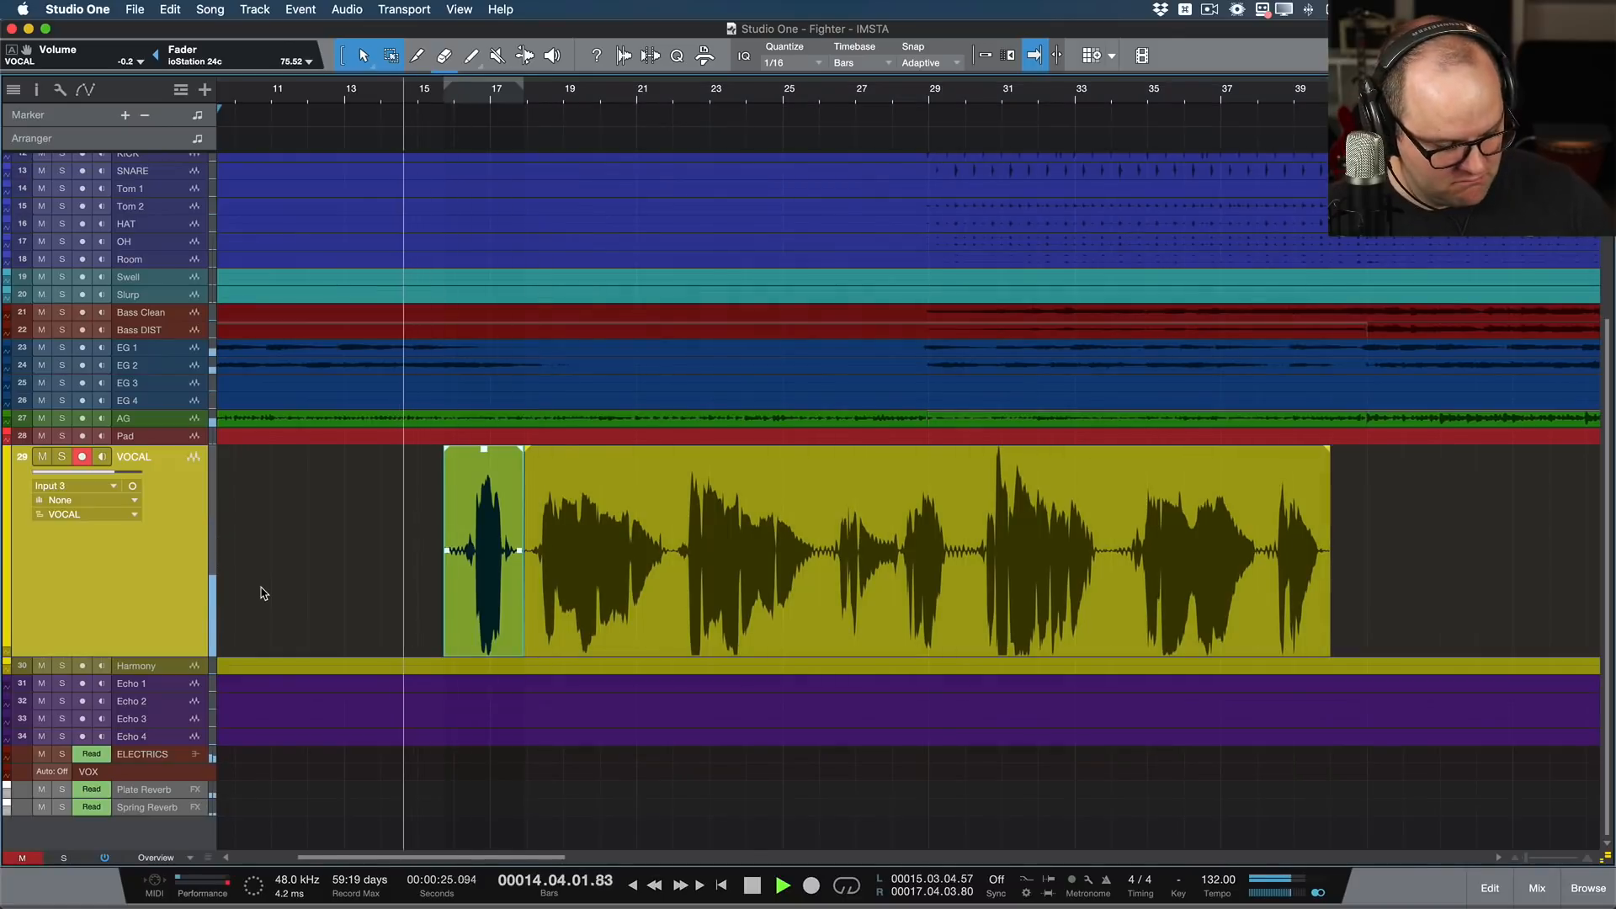
pyautogui.press('KP_Subtract')
pyautogui.press('Delete')
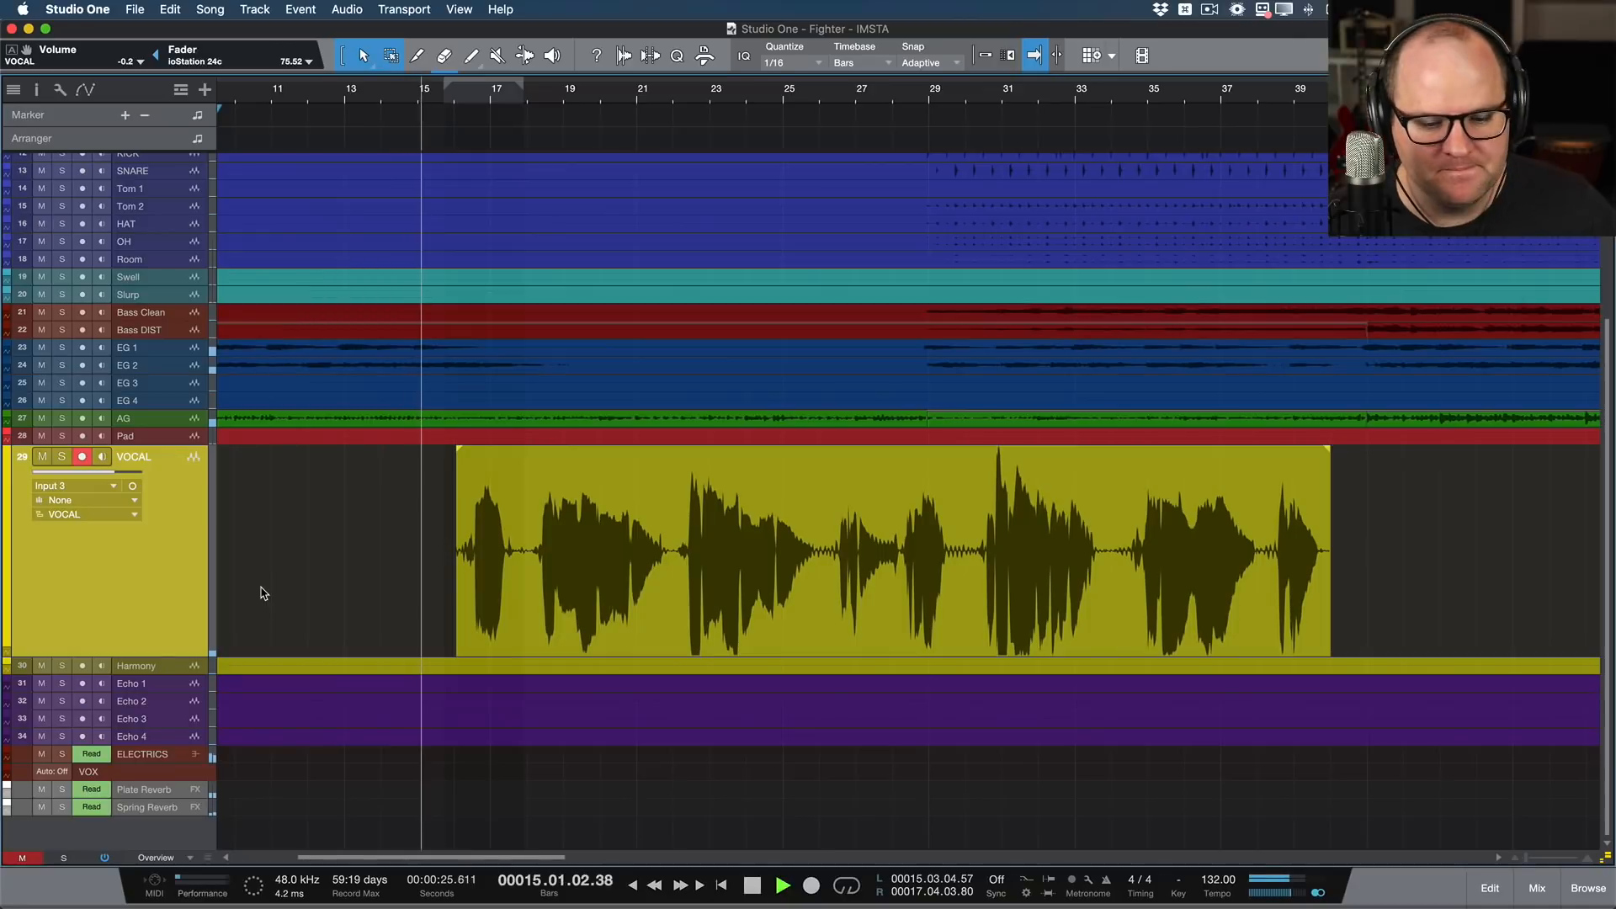
# Step: Punch in the two opening phrases of the first take again, from about bar 16 to bar 22
pyautogui.press('KP_Multiply')
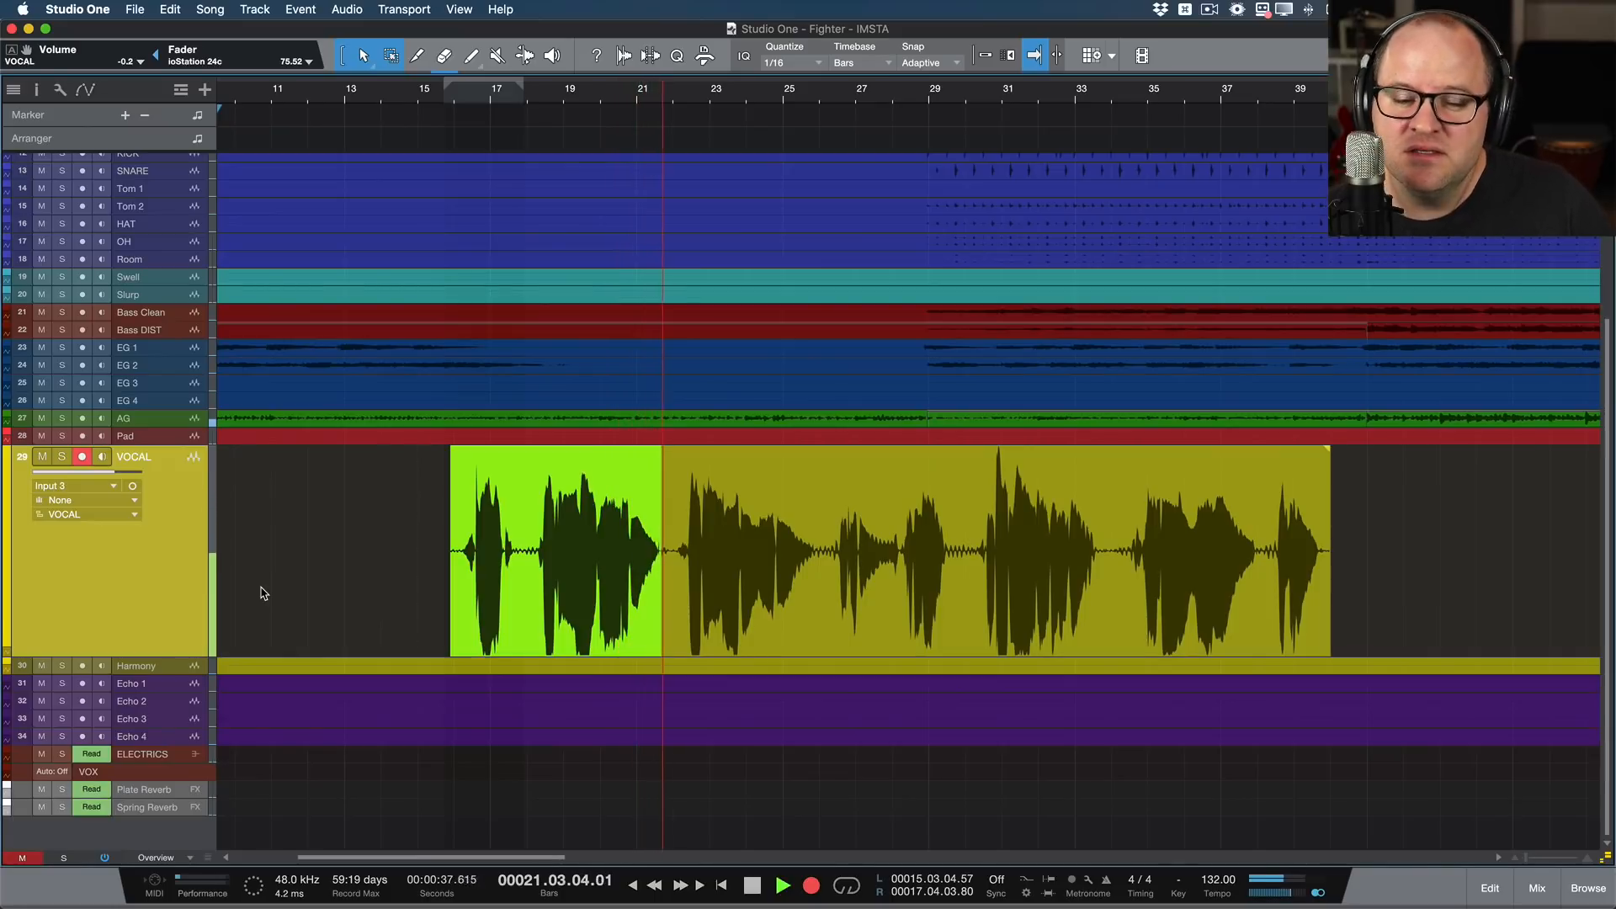
pyautogui.press('KP_Multiply')
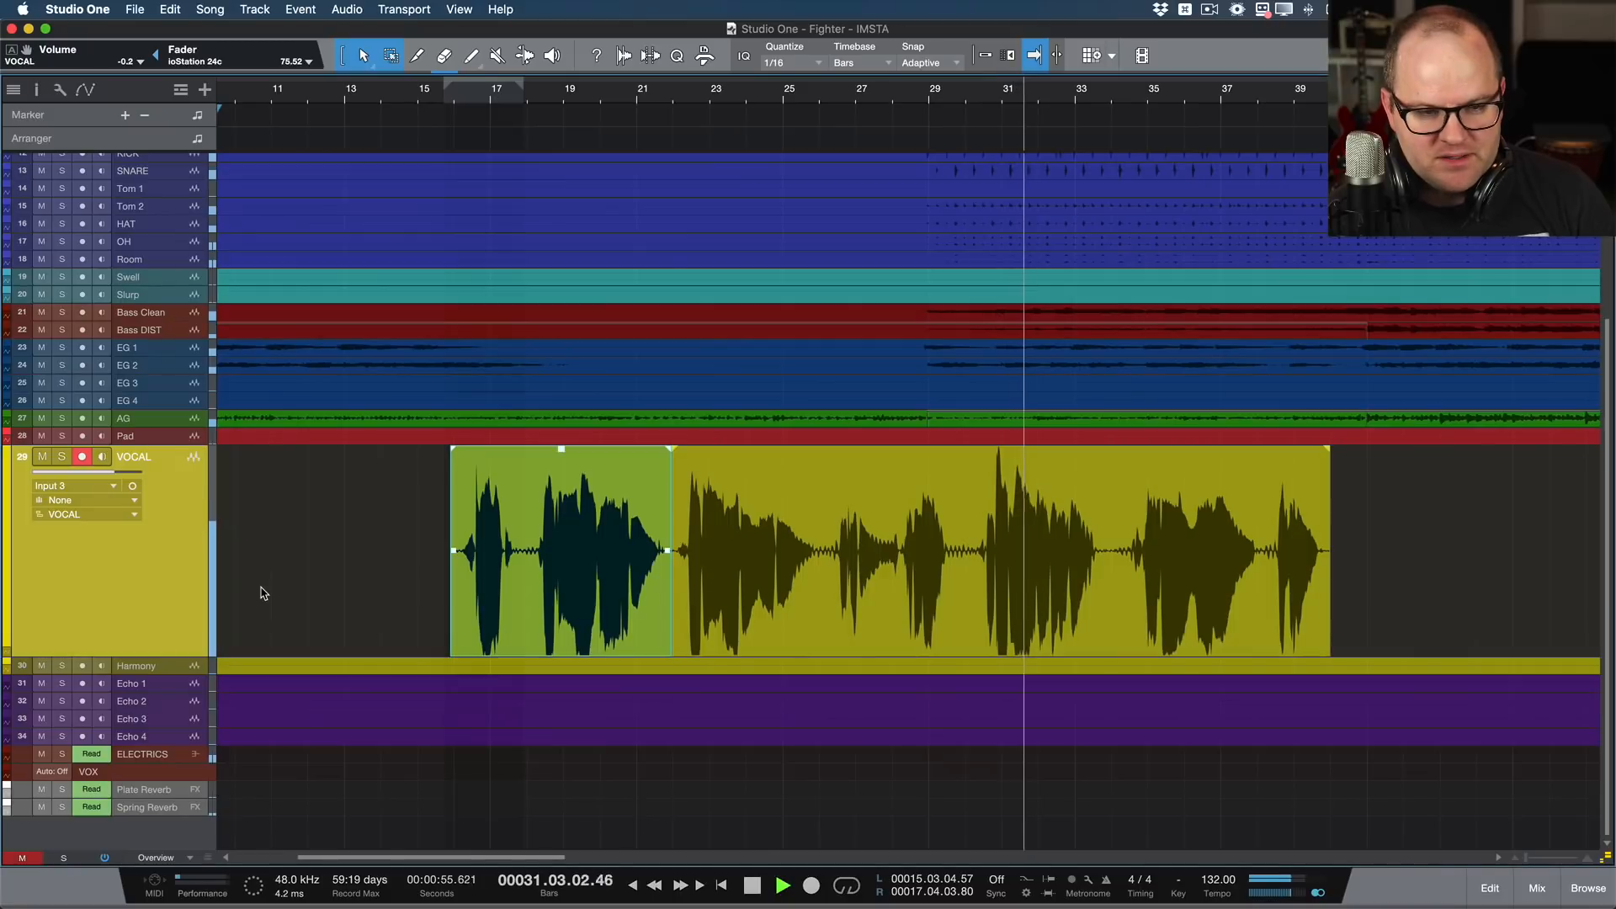
# Step: Add a layer named VOCAL 2 to the VOCAL track and record a second full take on it from bar 16 to about bar 40
pyautogui.hotkey('shift', 'l')
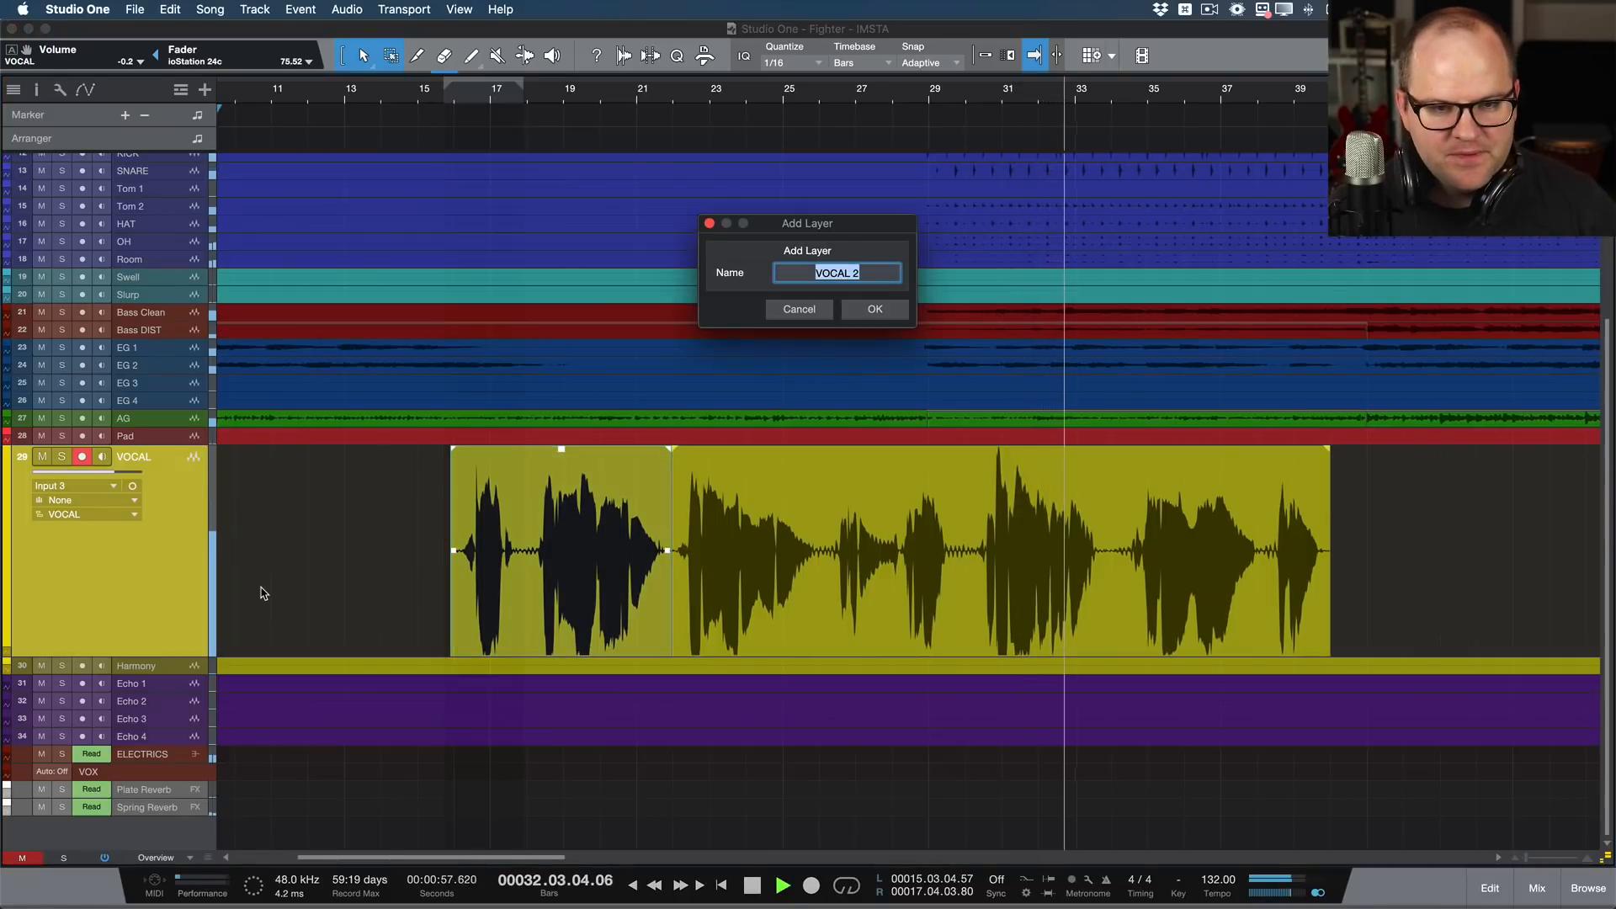
pyautogui.press('Return')
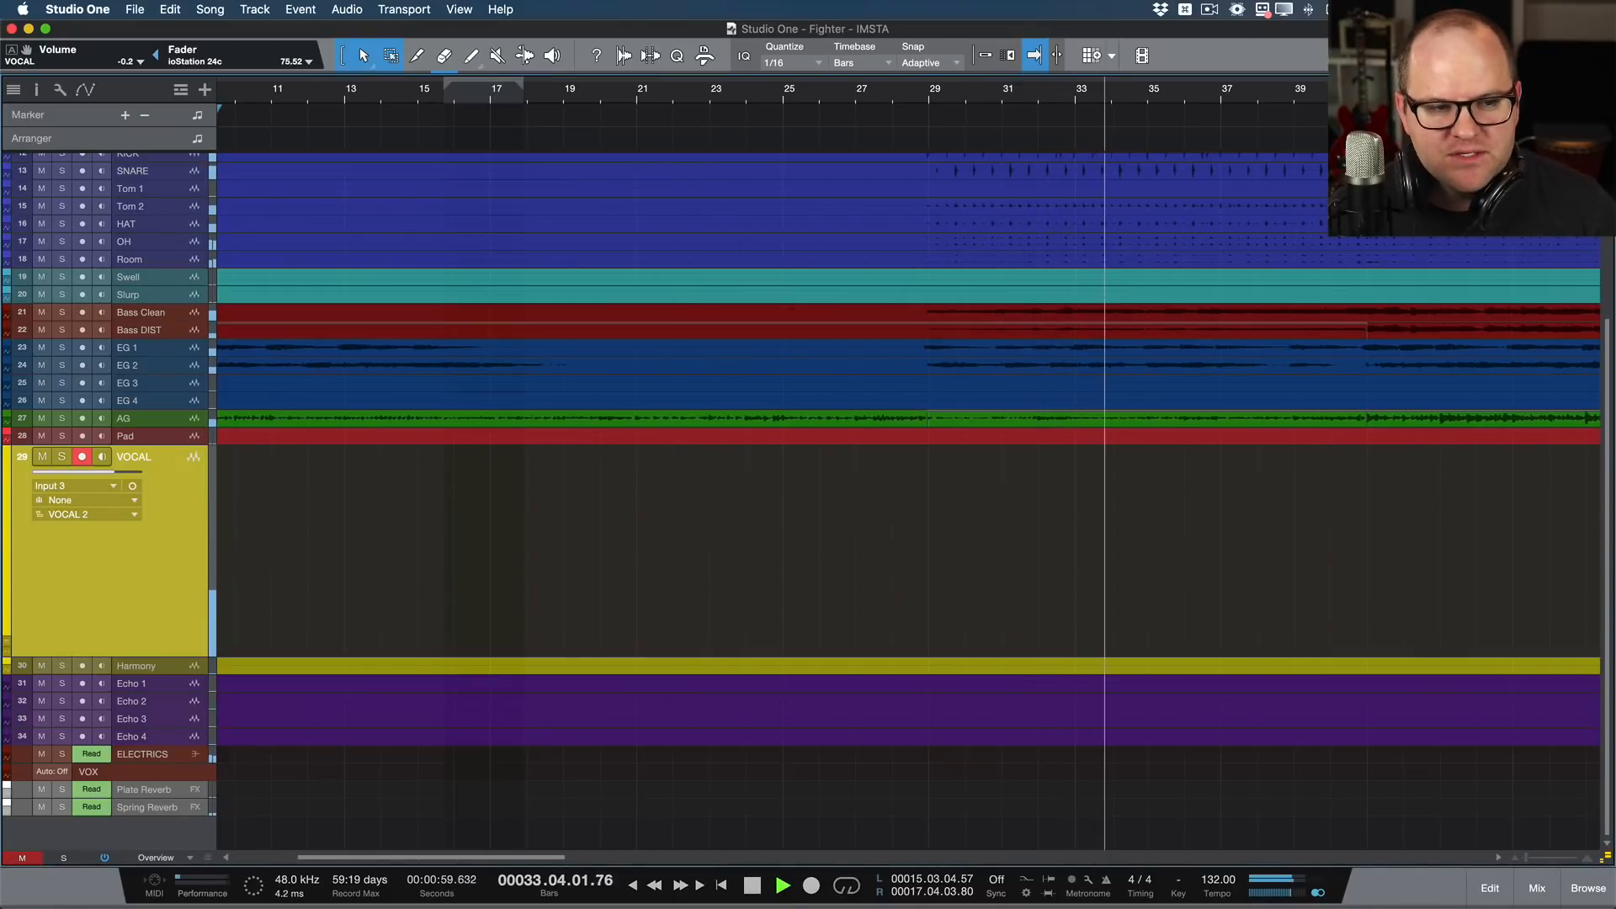
pyautogui.press('KP_Subtract')
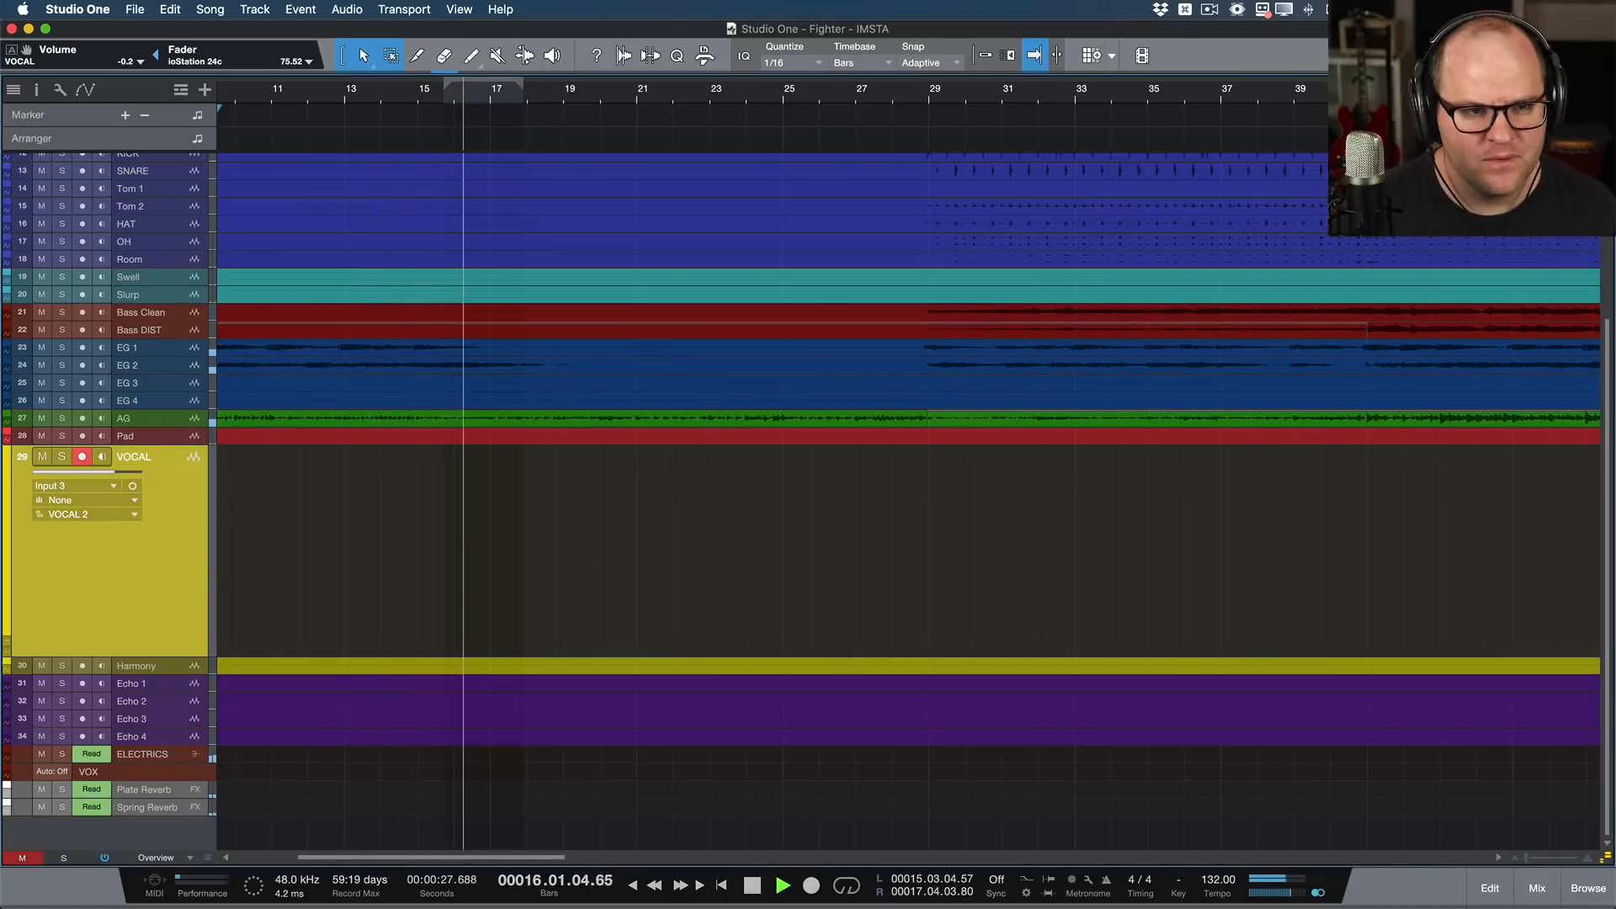
pyautogui.press('KP_Multiply')
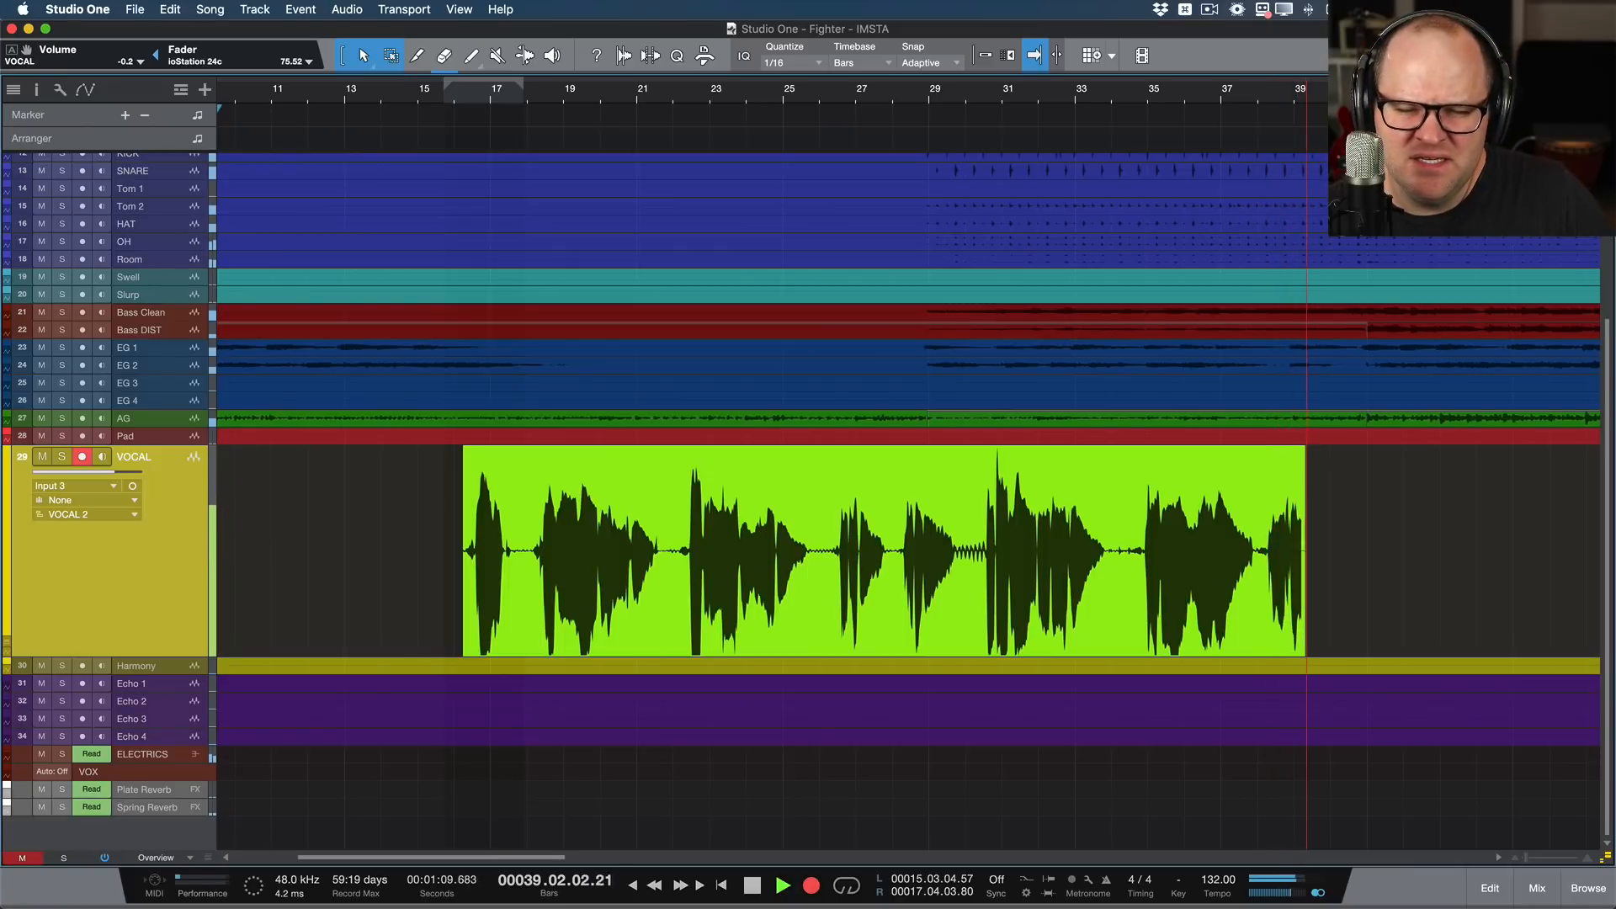
pyautogui.press('KP_Multiply')
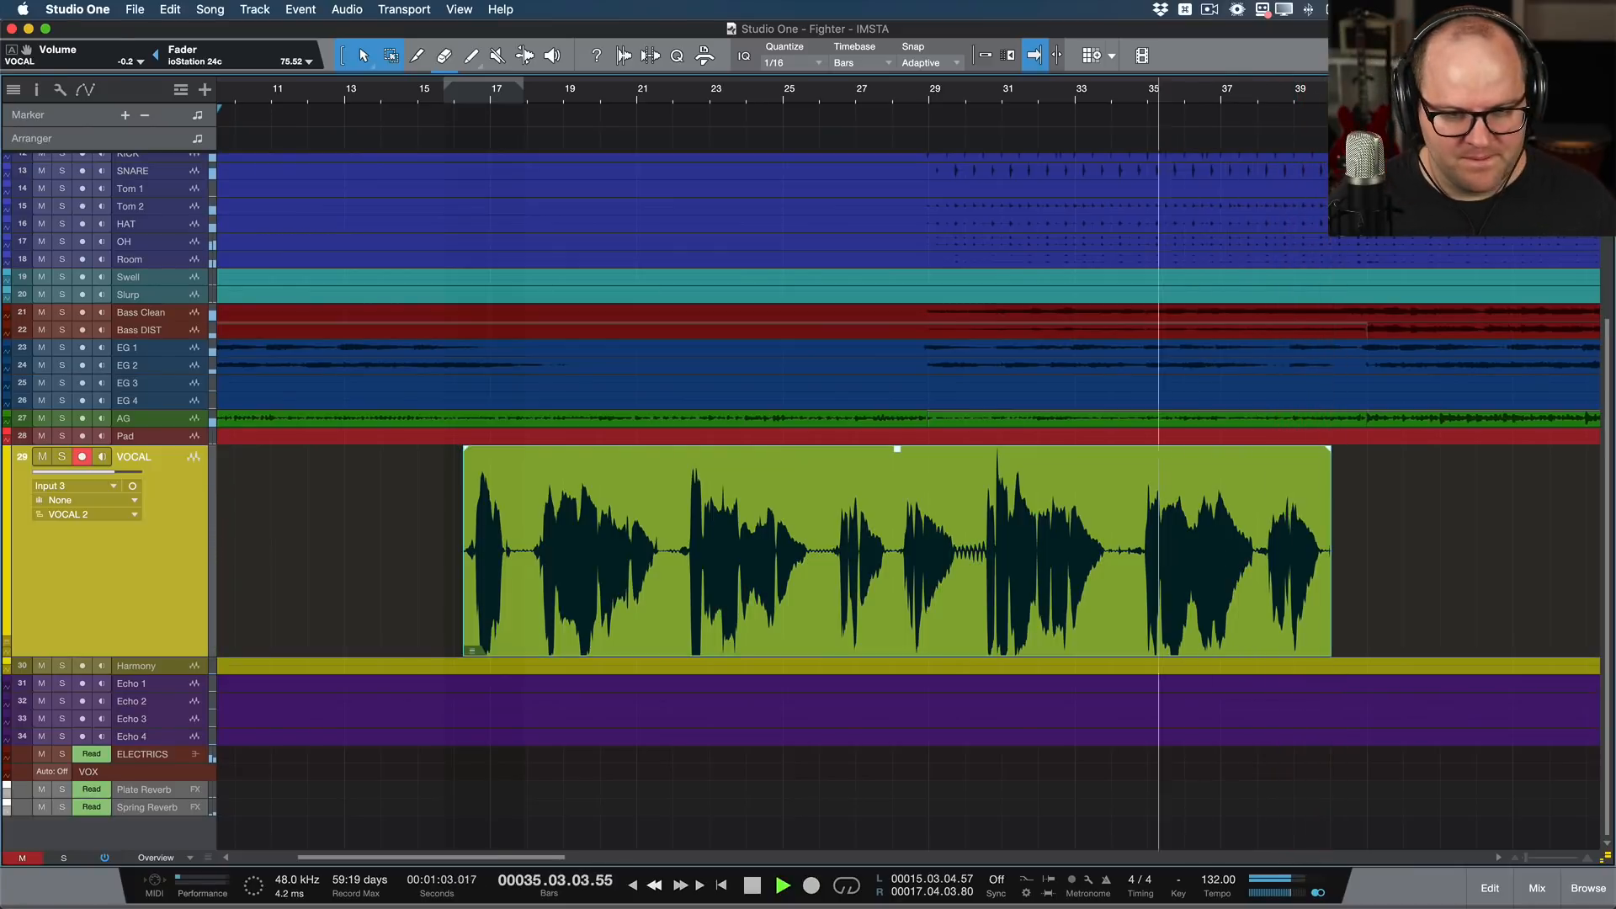
# Step: Set the loop range to the VOCAL 2 clip and play through the take up to about bar 30
pyautogui.press('KP_Subtract')
pyautogui.press('p')
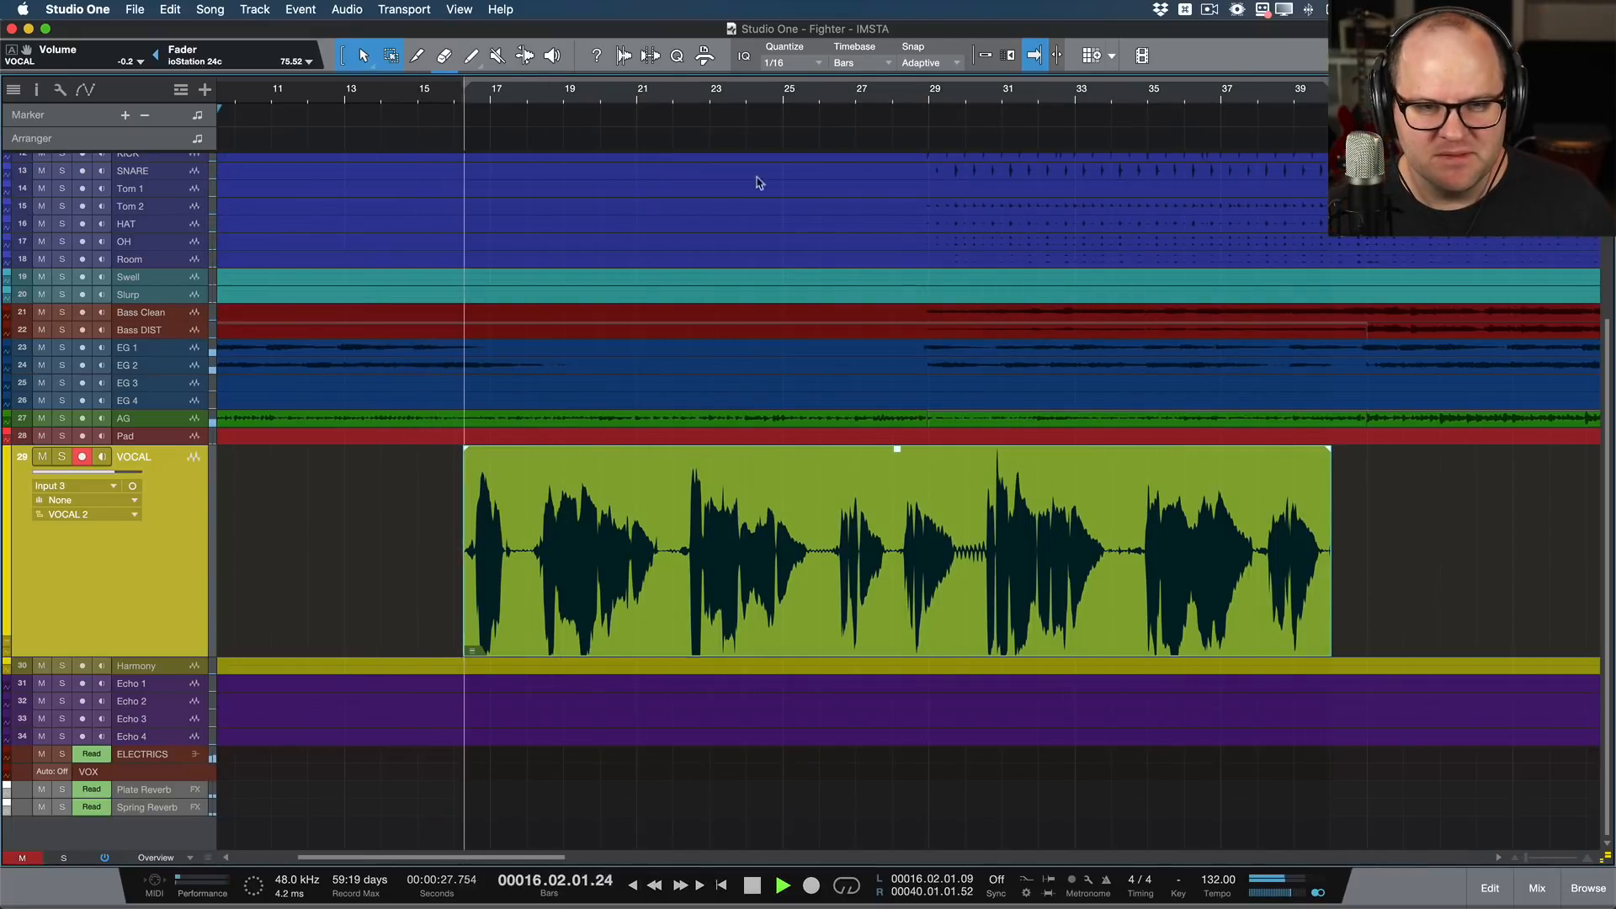
pyautogui.press('KP_Add')
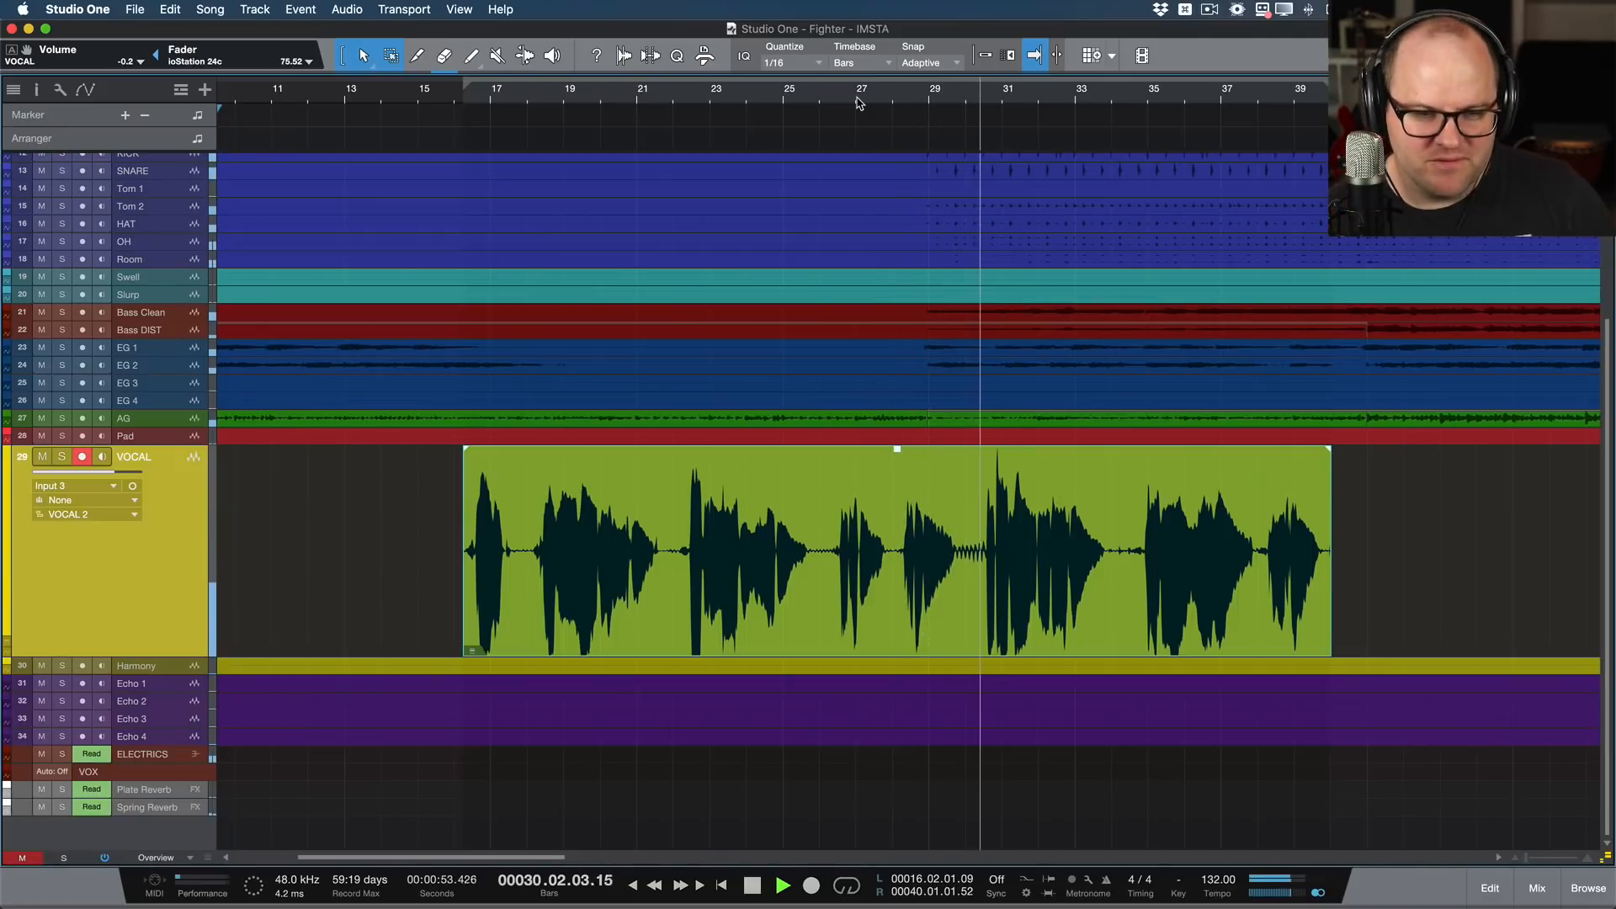
# Step: Try a punch-in over about bars 28 to 30 of the VOCAL 2 take and undo it
pyautogui.press('KP_Subtract')
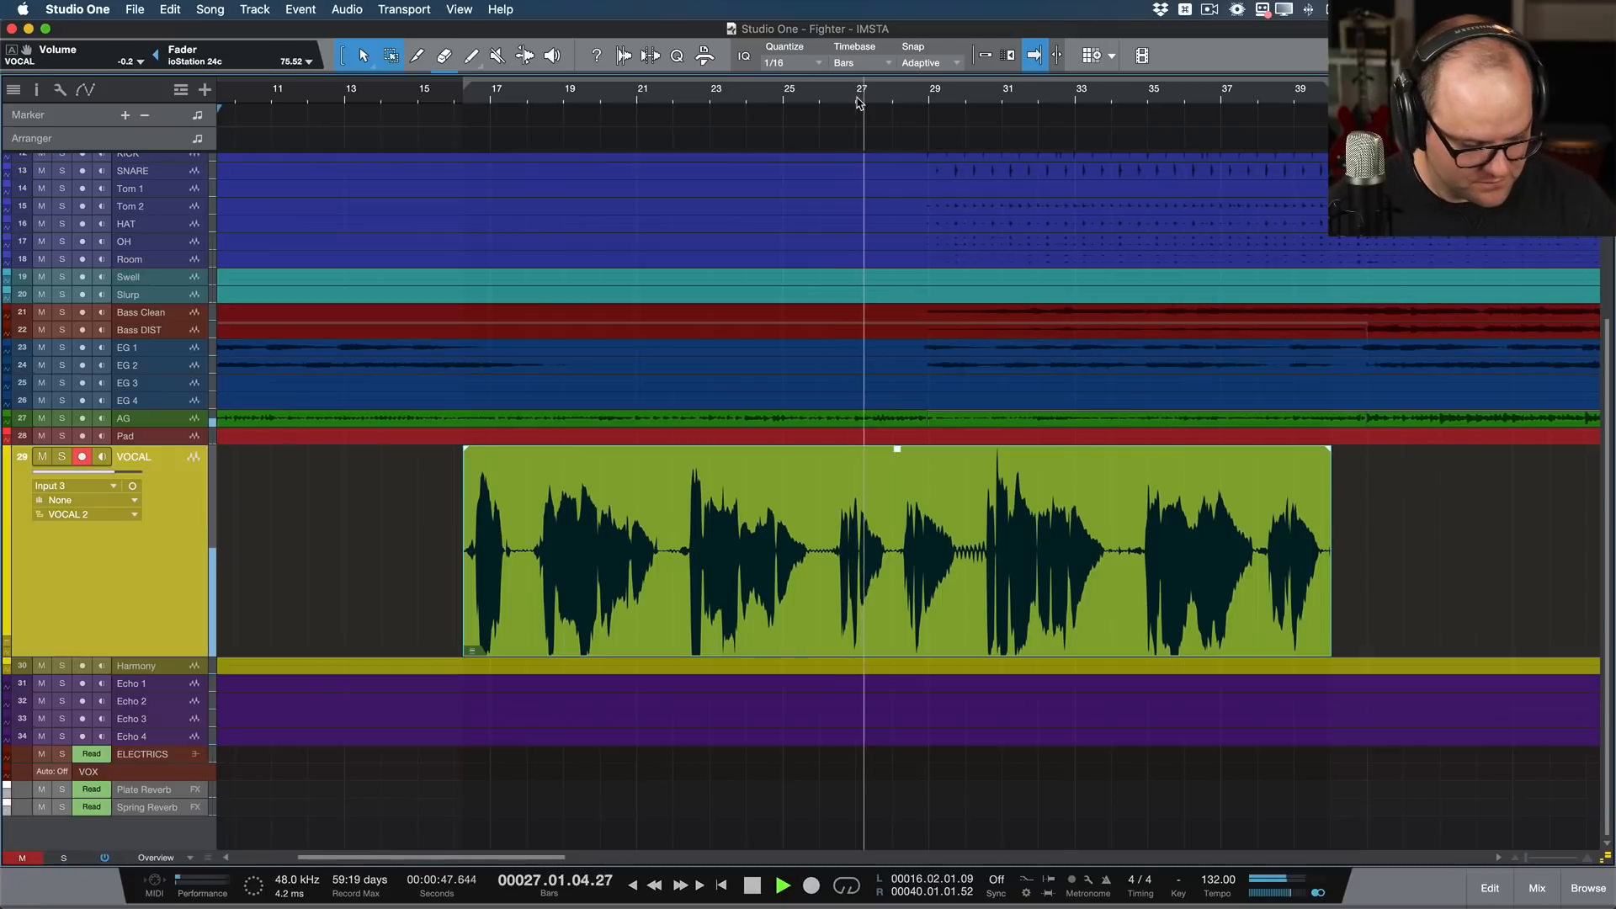
pyautogui.press('KP_Multiply')
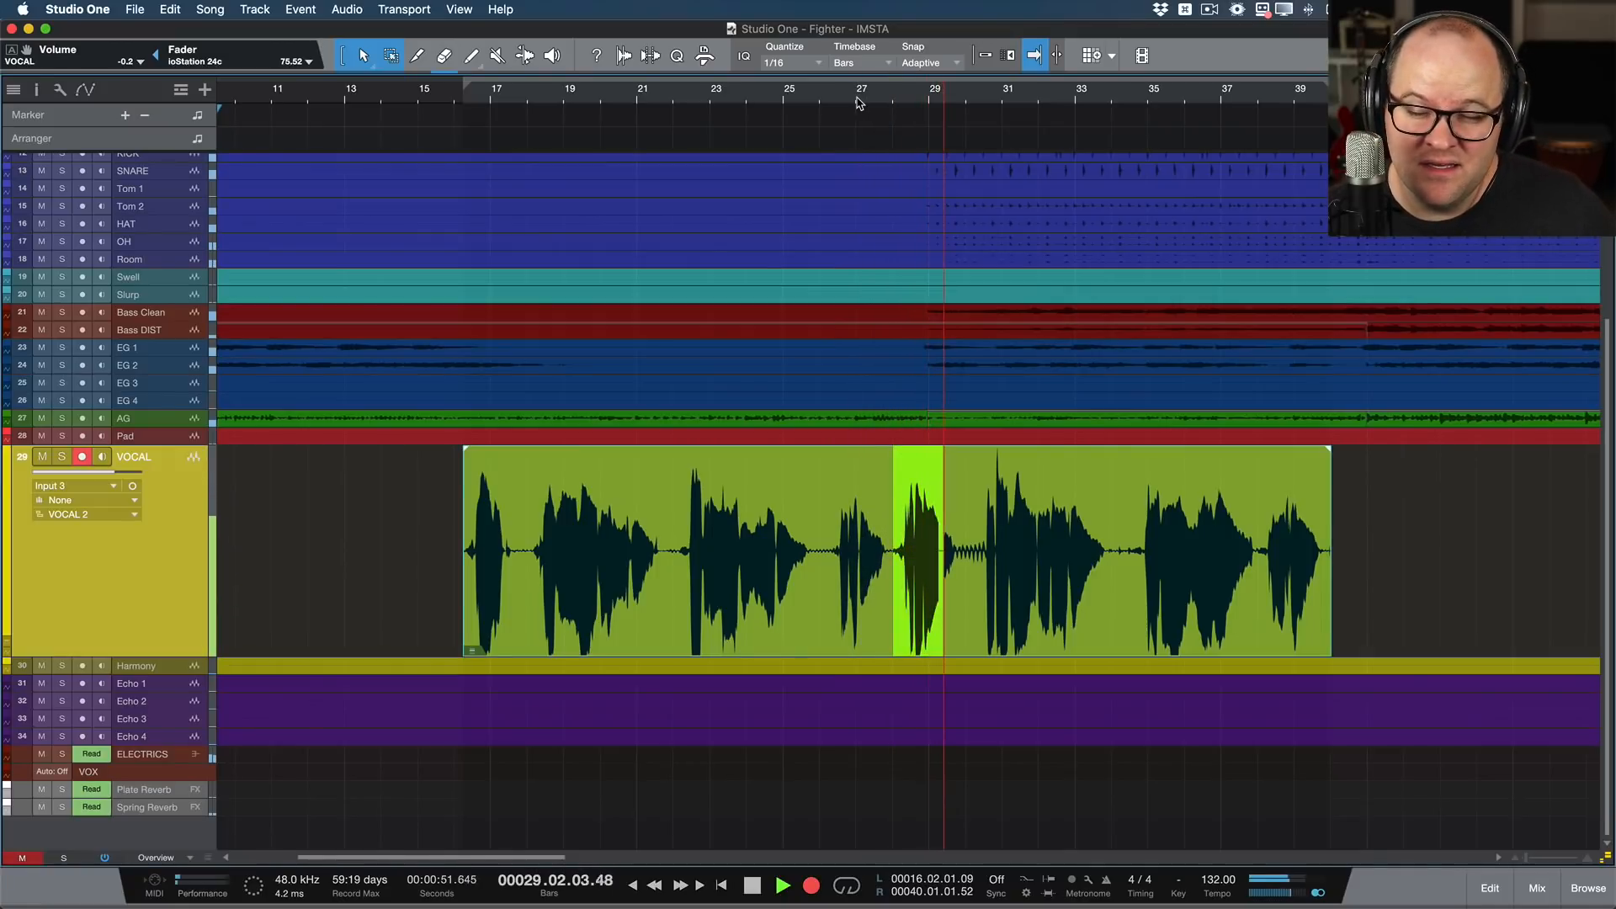
pyautogui.press('KP_Multiply')
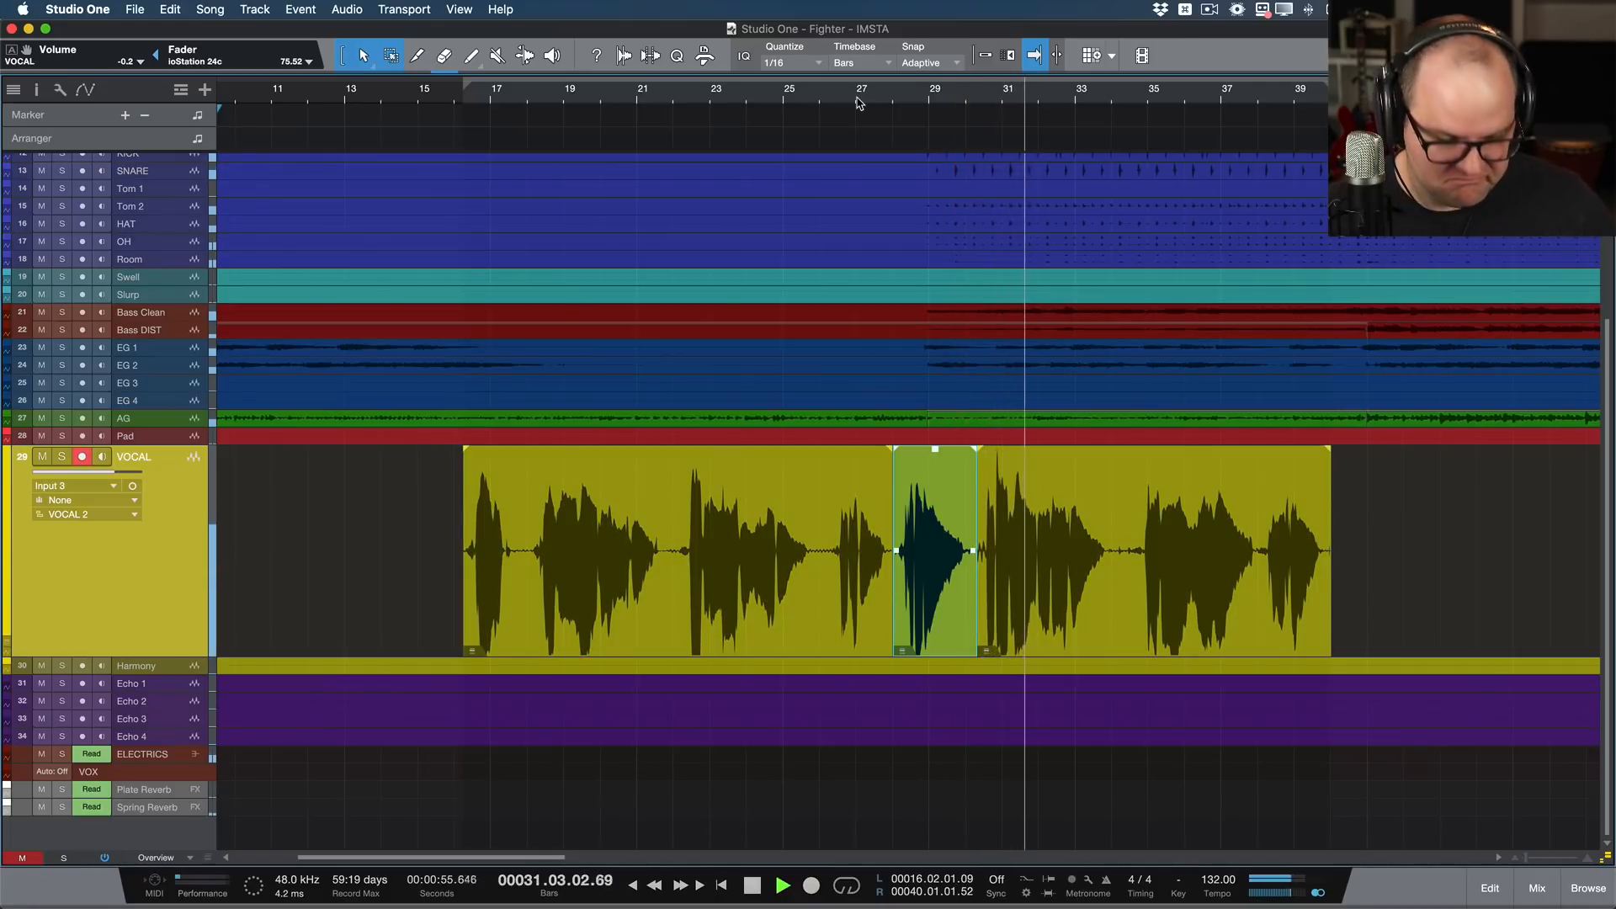
pyautogui.press('super+z')
# Step: Rewind and re-record the phrase at about bars 28 to 30 of the VOCAL 2 take
pyautogui.press('KP_Subtract')
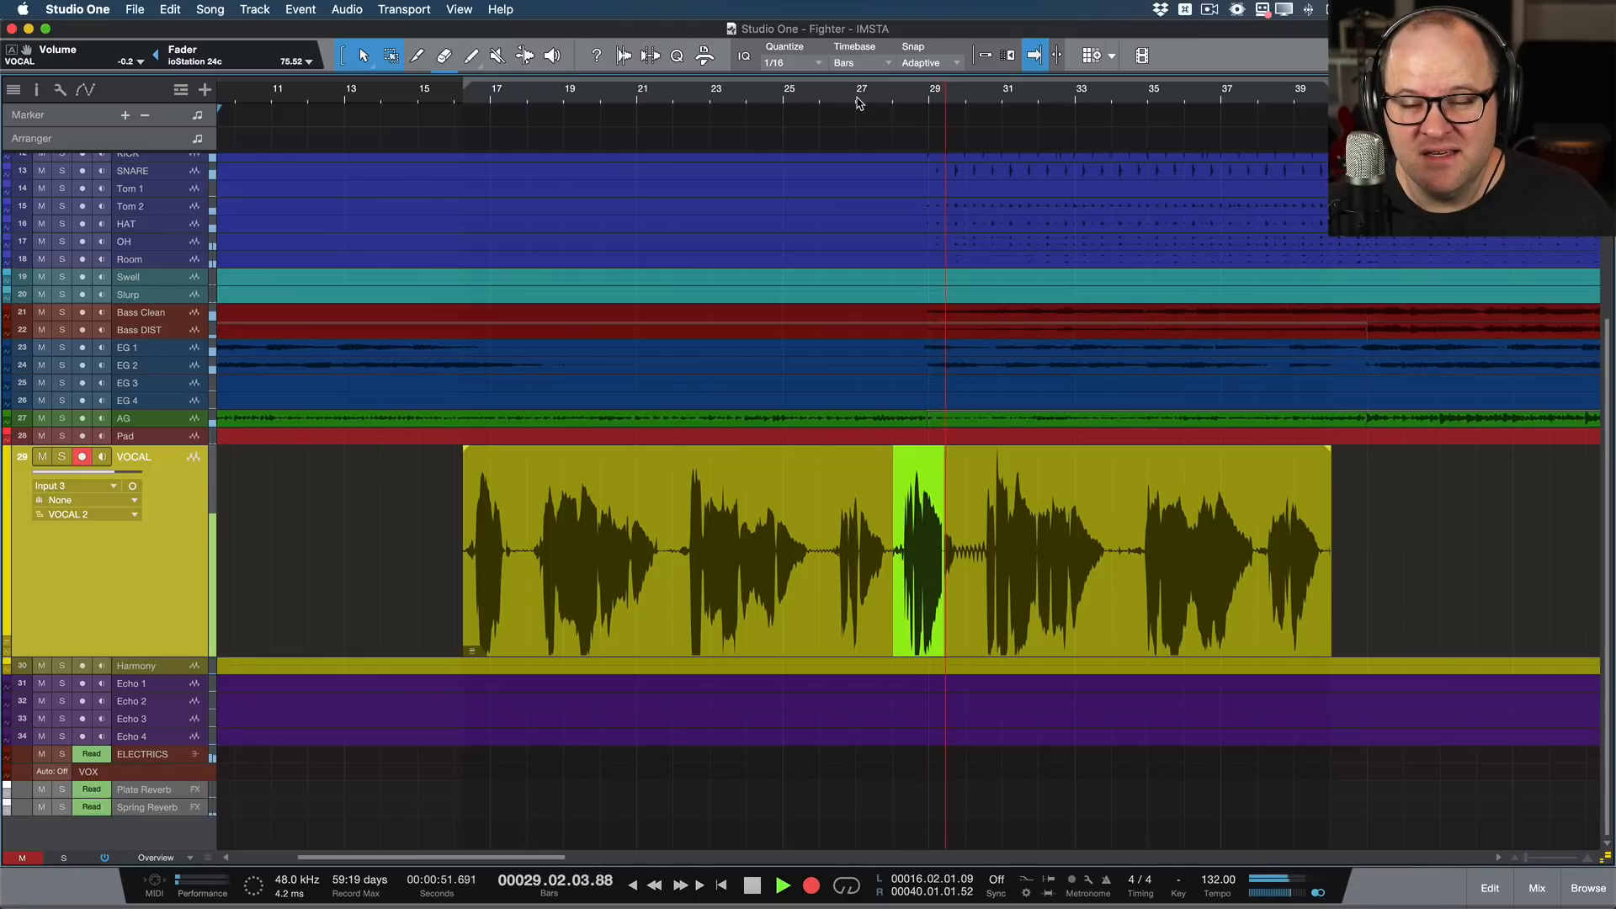
pyautogui.press('KP_Multiply')
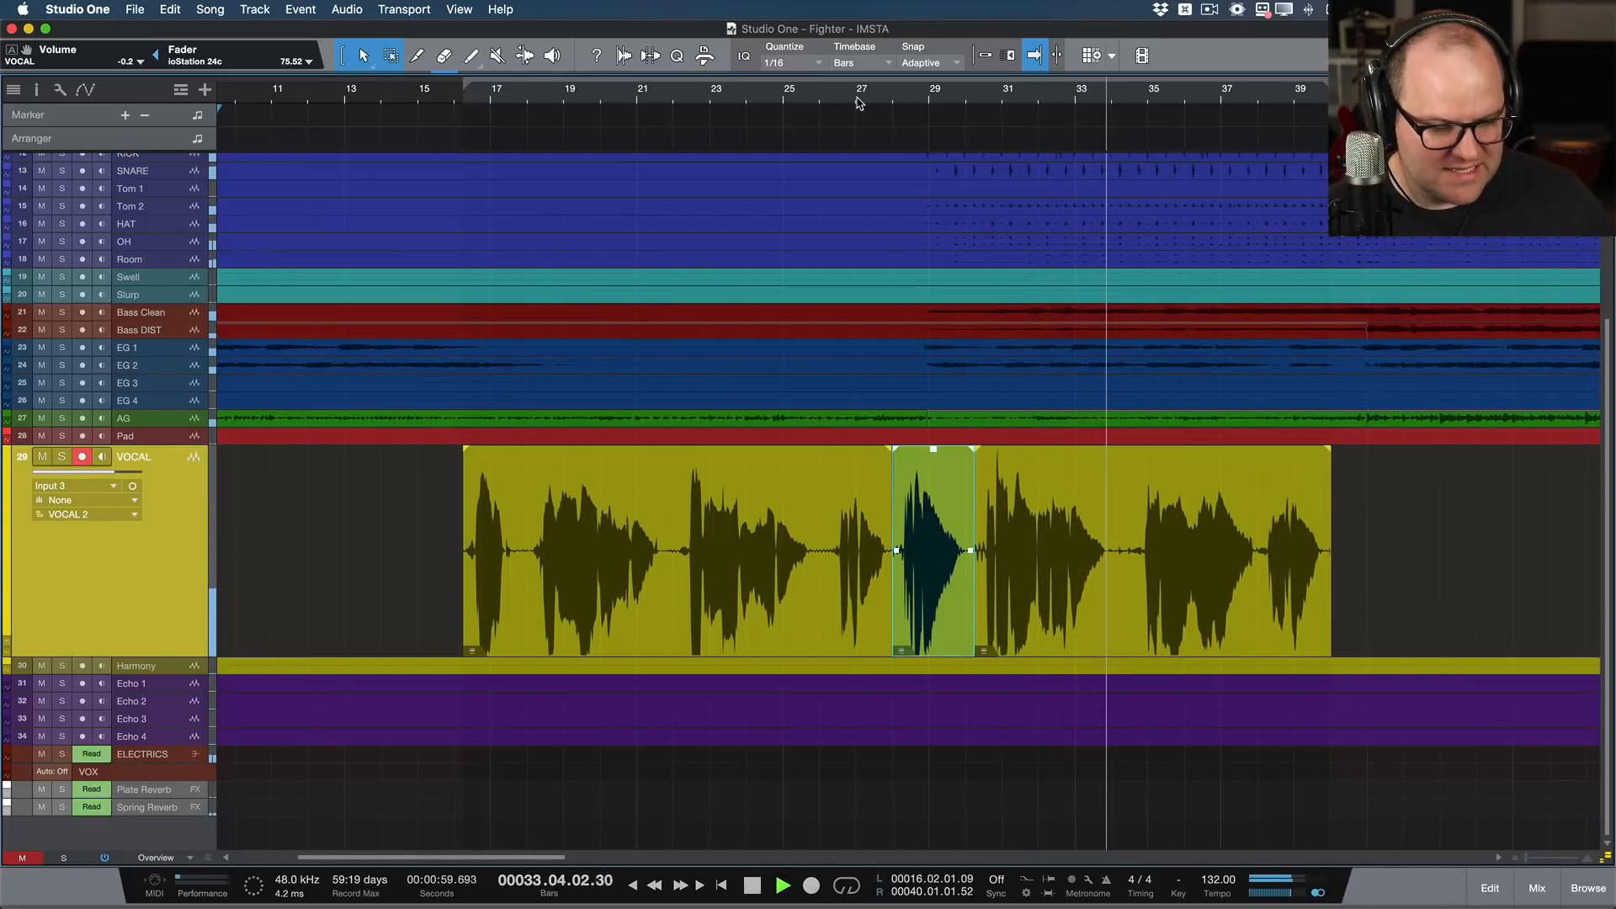
# Step: Punch in and re-record the phrase at about bars 32 to 34 of the VOCAL 2 take
pyautogui.press('p')
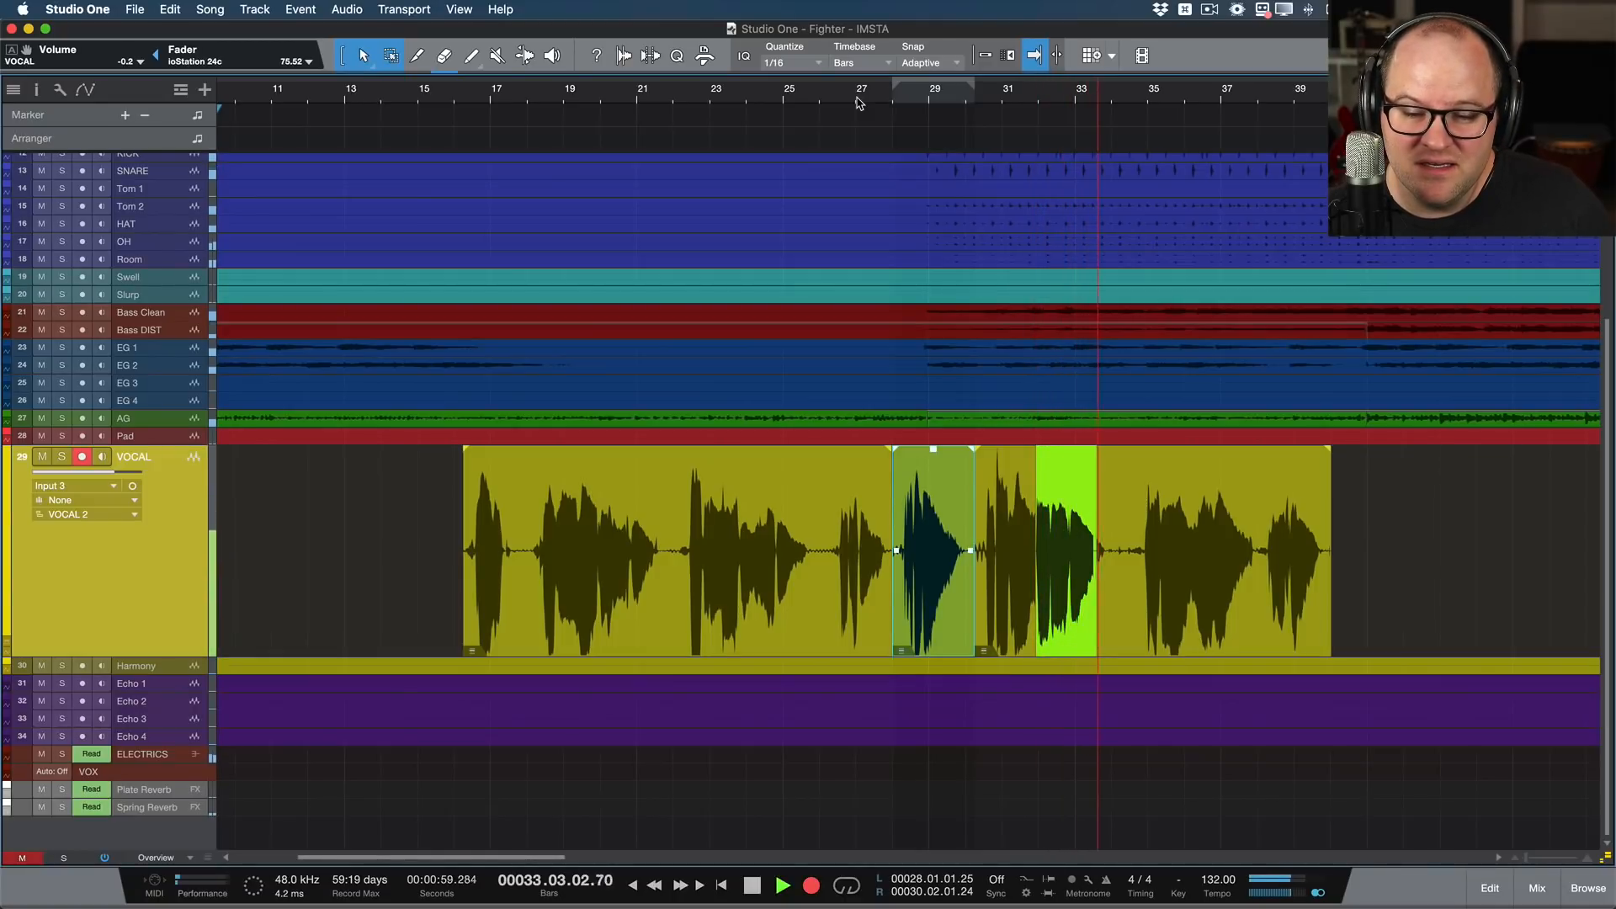
pyautogui.press('KP_Multiply')
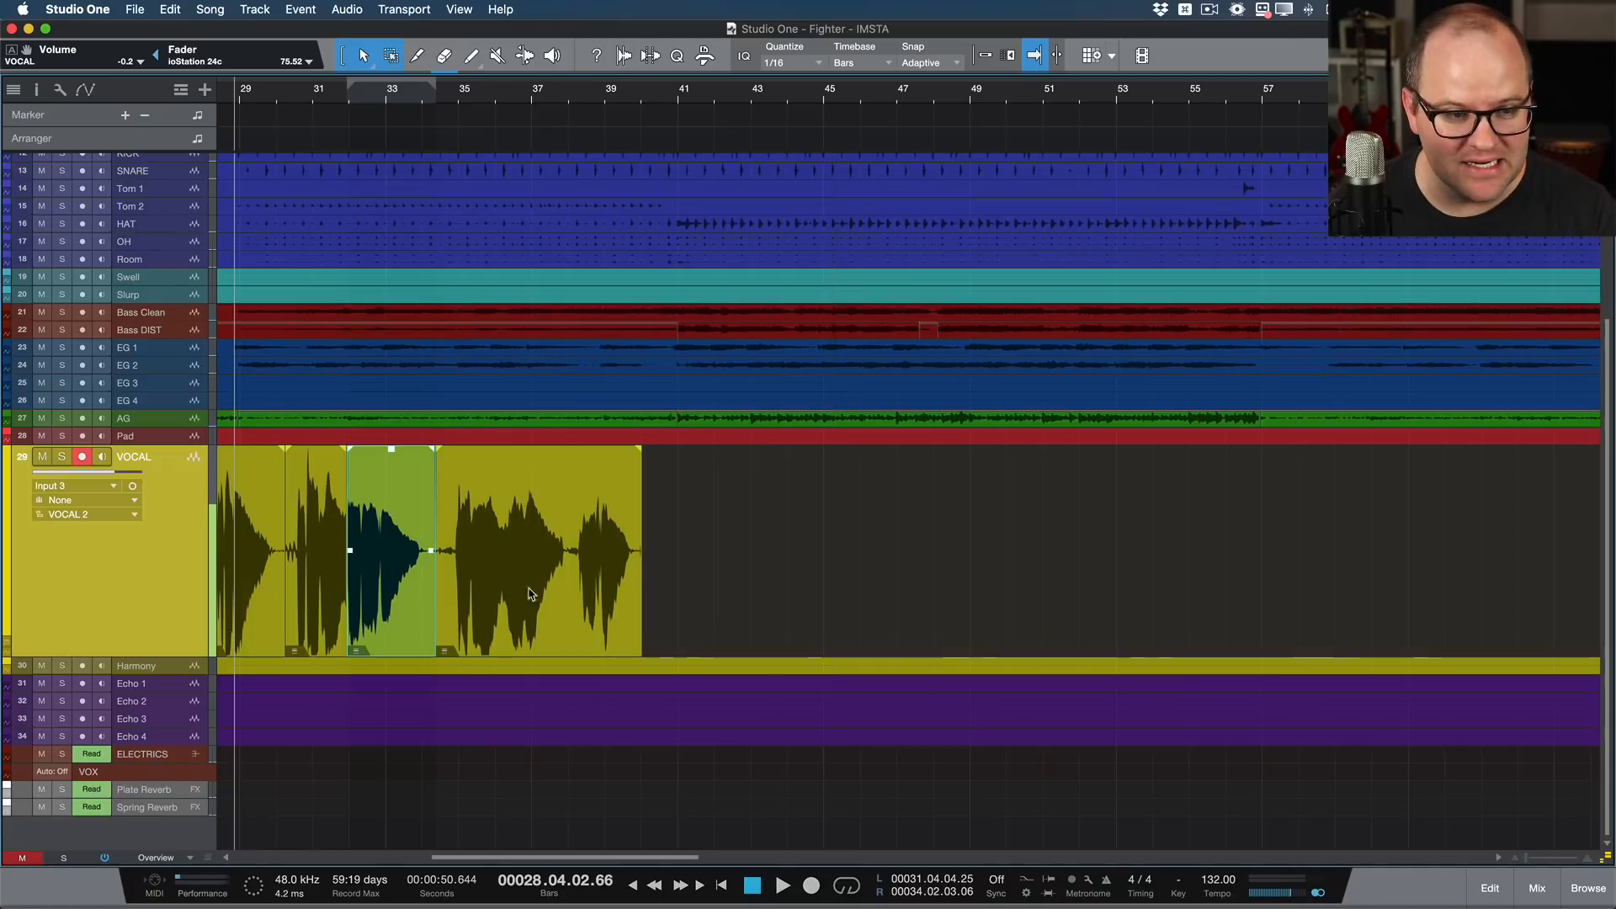
pyautogui.scroll(5, 513, 599)
pyautogui.scroll(-5, 514, 599)
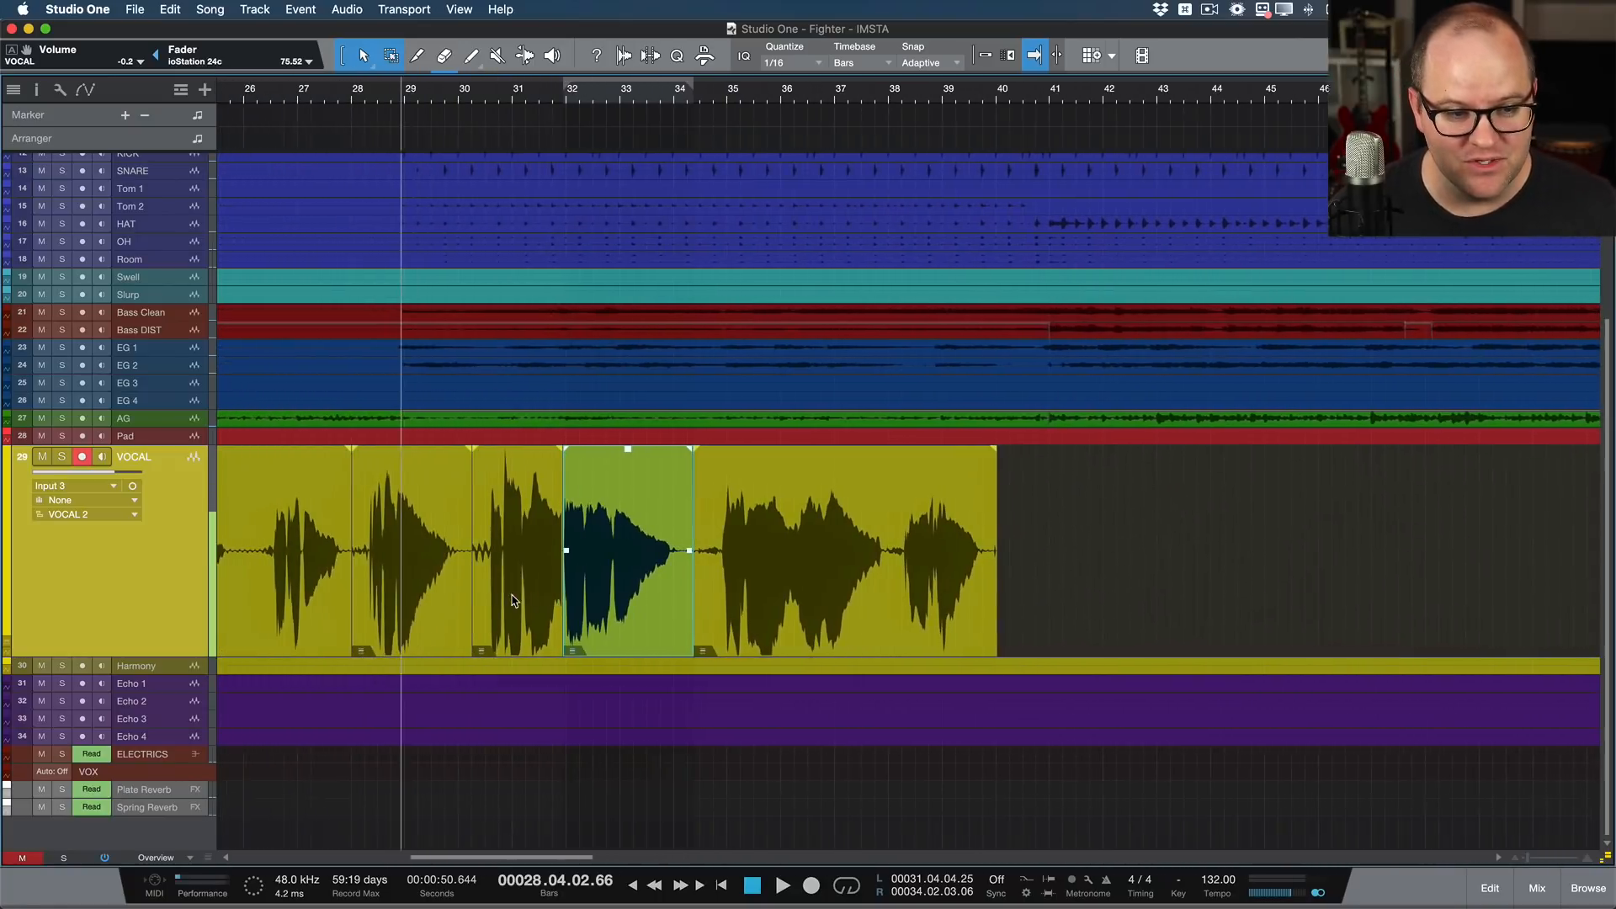
pyautogui.scroll(-1, 511, 600)
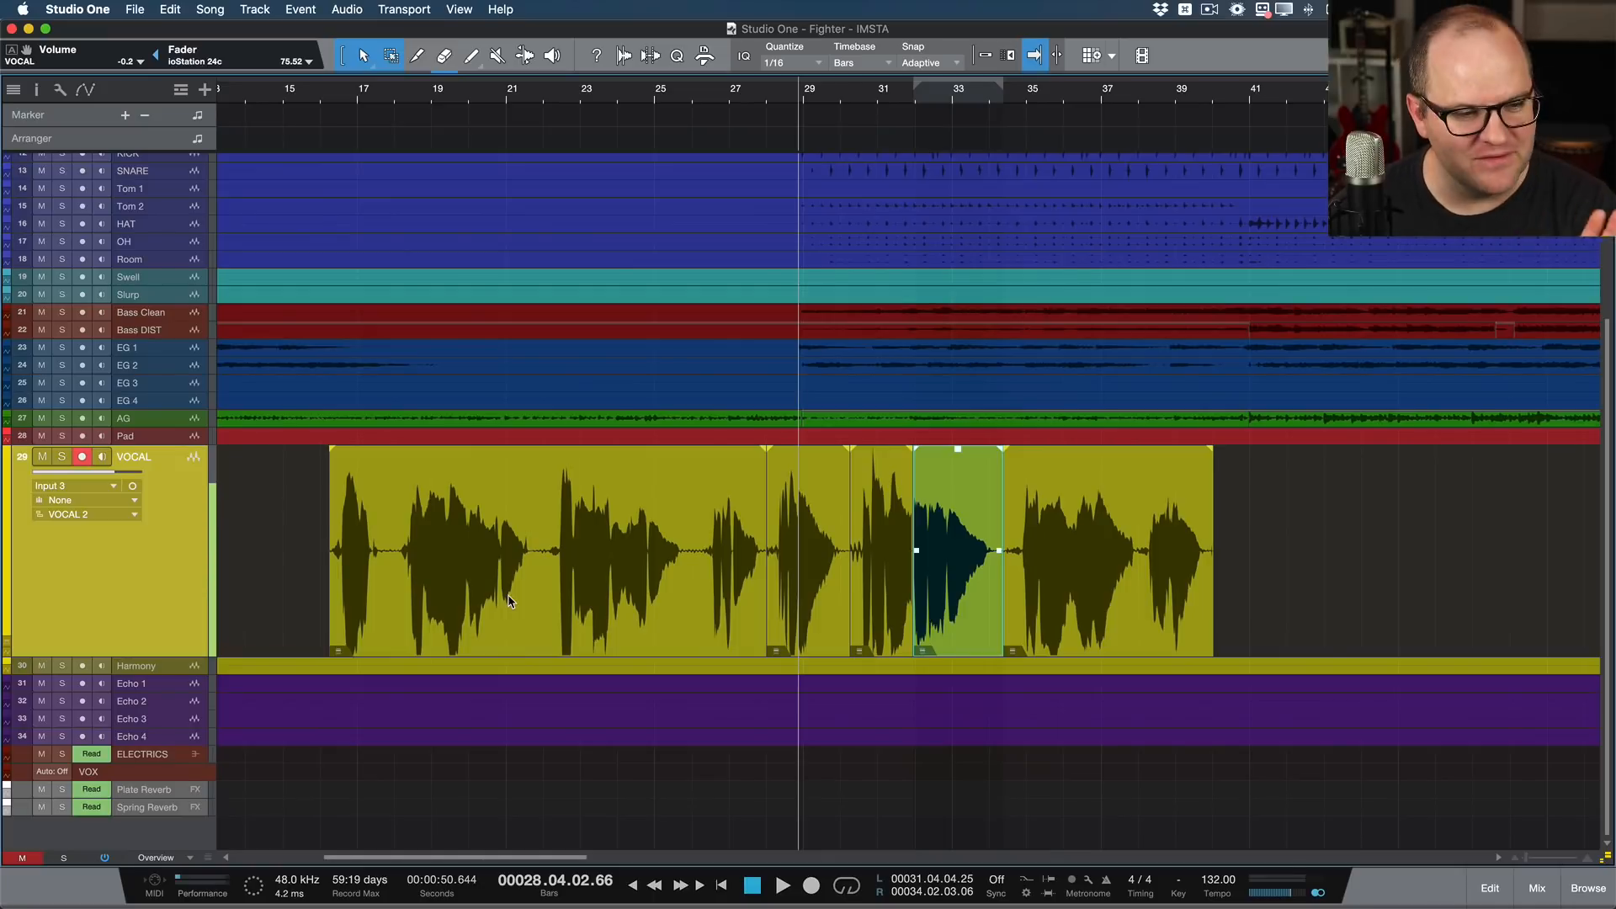
# Step: Expand the VOCAL track's layers and enlarge them so both takes' waveforms can be compared
pyautogui.click(535, 596)
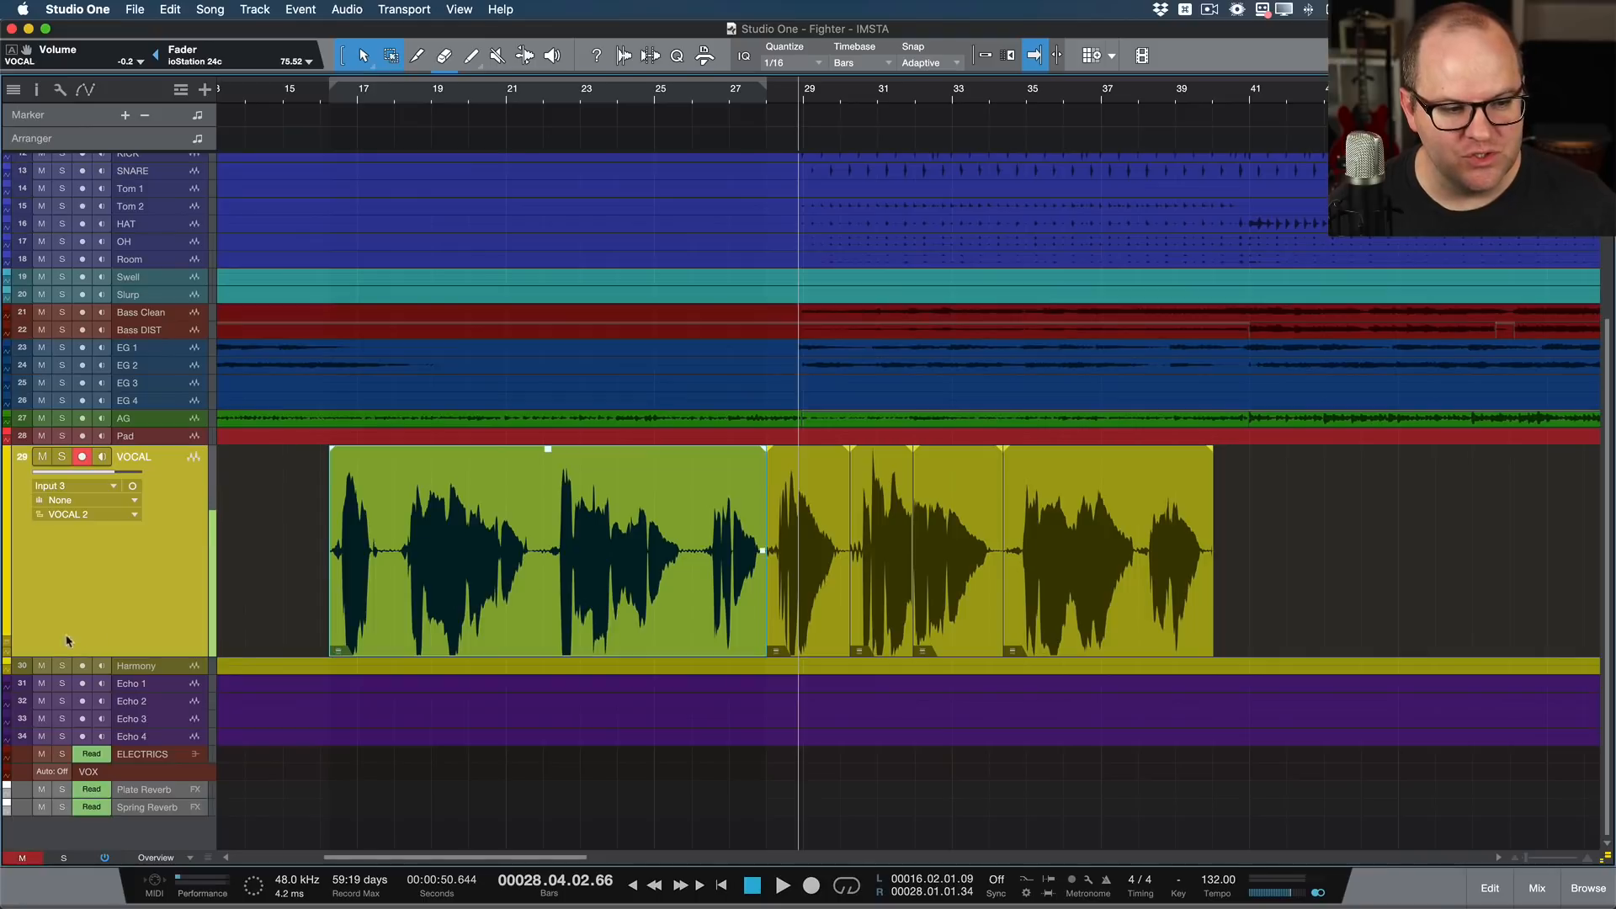
pyautogui.click(10, 644)
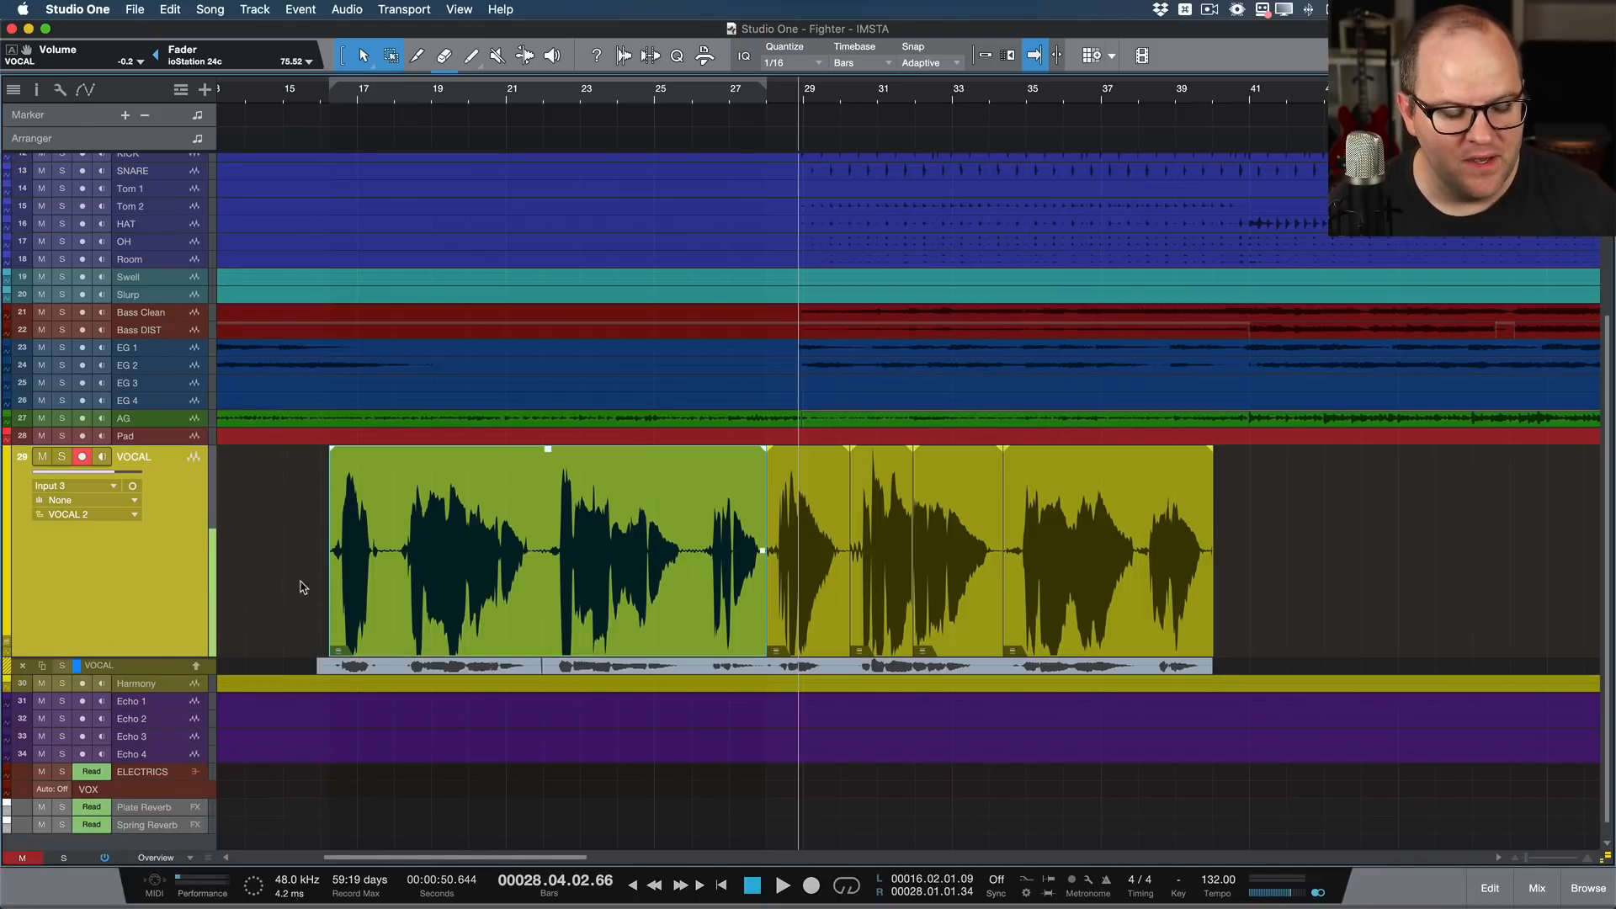
pyautogui.scroll(-1, 431, 581)
pyautogui.scroll(5, 431, 568)
pyautogui.scroll(-3, 429, 581)
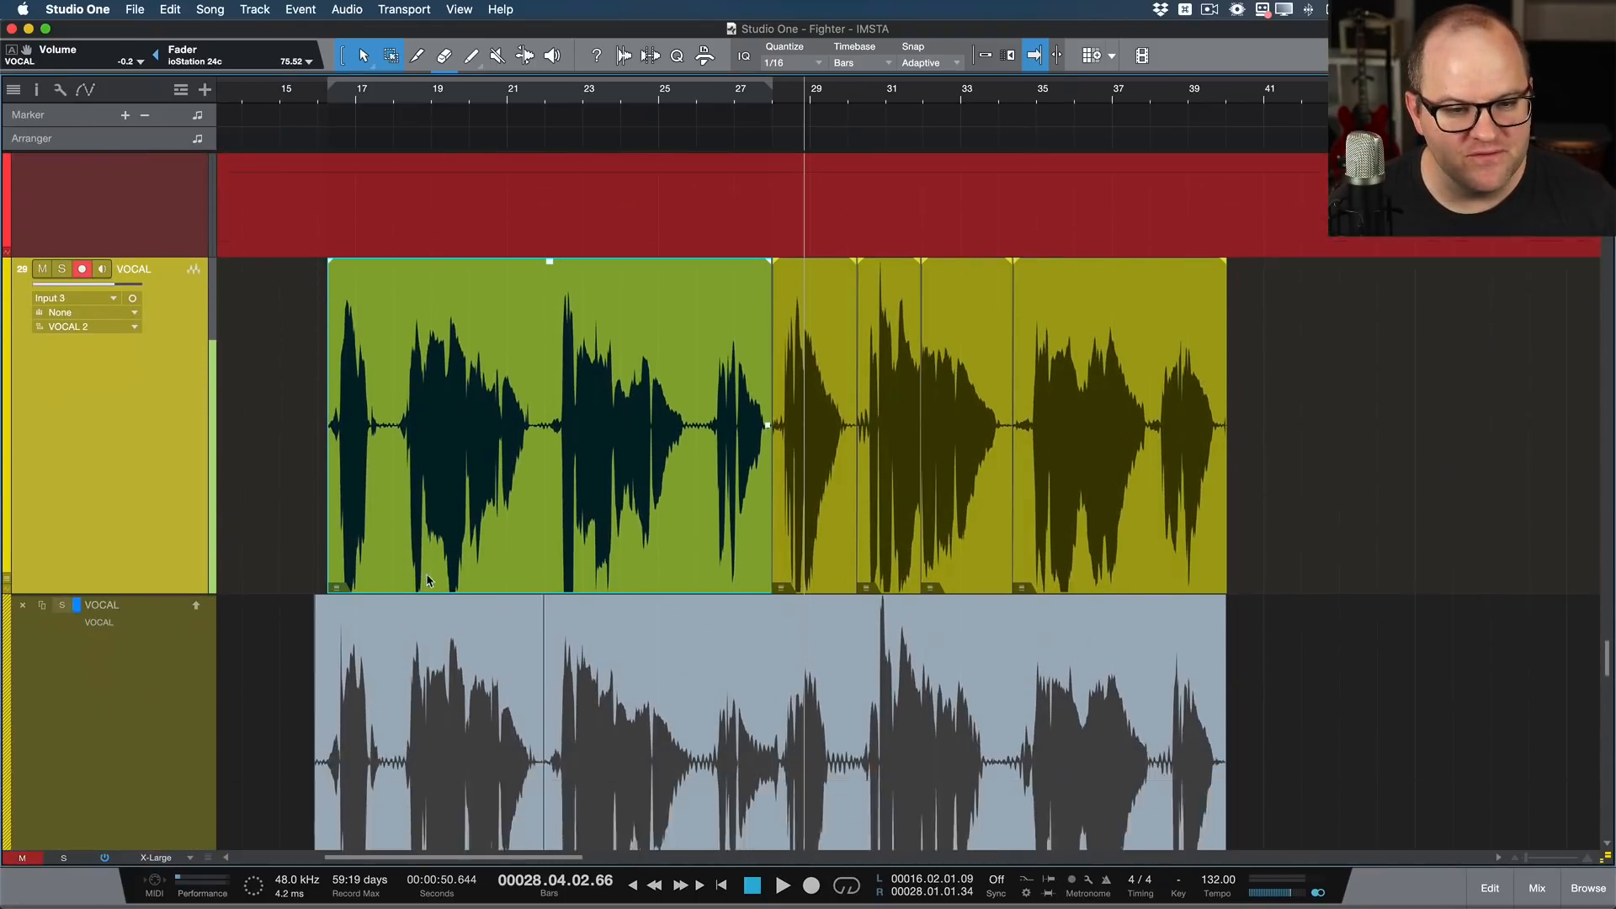
pyautogui.scroll(-3, 426, 573)
pyautogui.scroll(2, 426, 574)
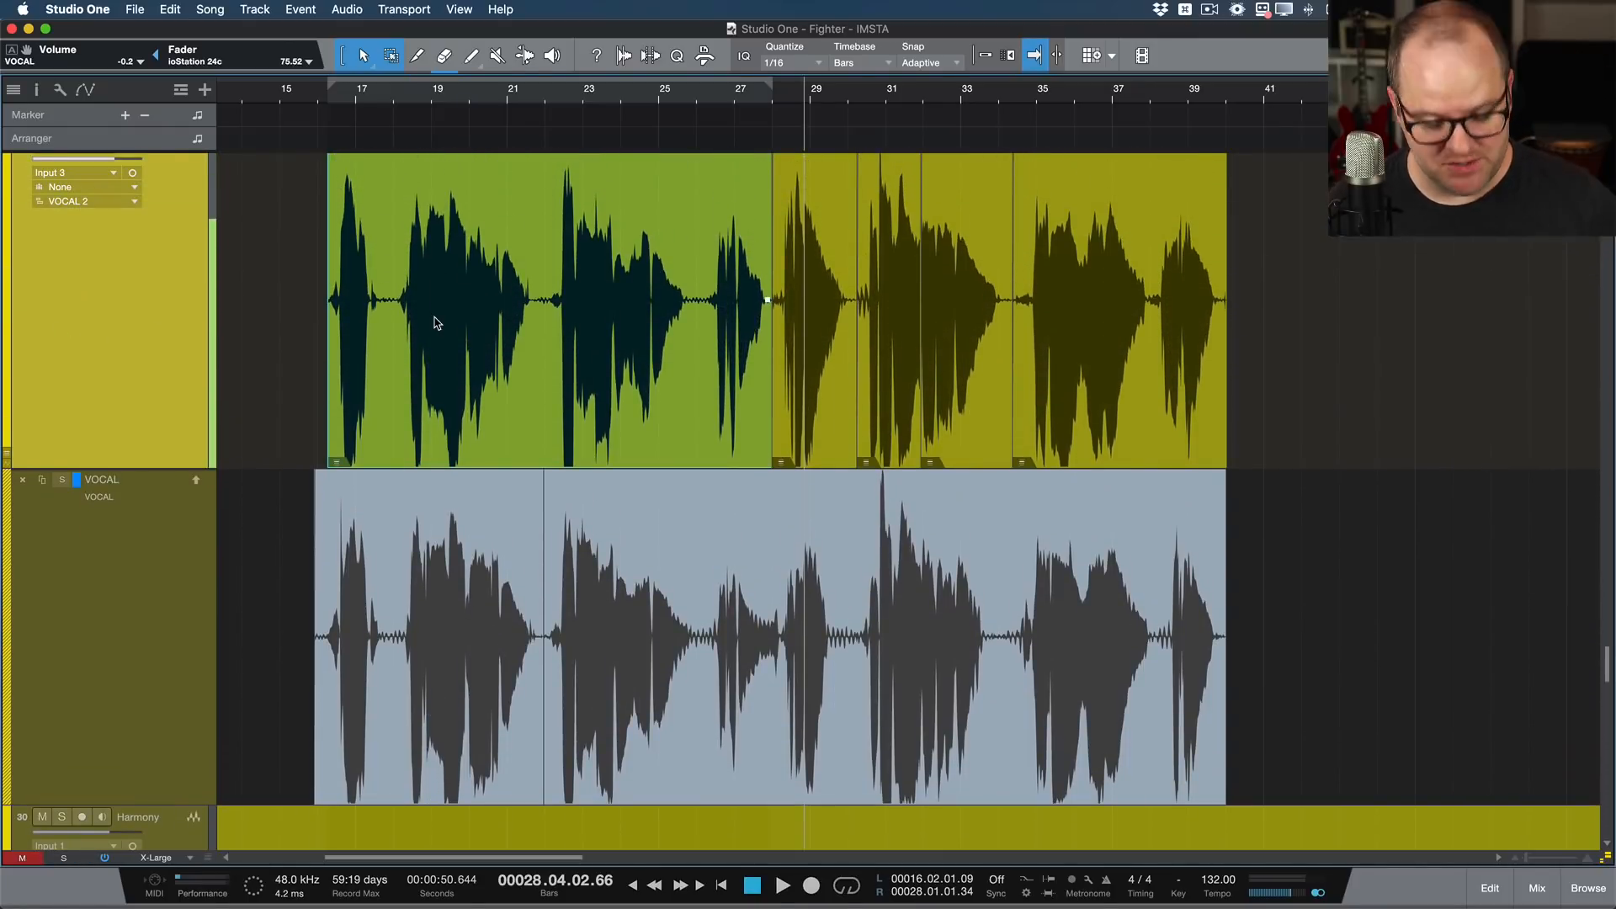
# Step: Add an empty layer named COMP to the VOCAL track and make the VOCAL and VOCAL 2 takes visible beneath it
pyautogui.hotkey('shift', 'l')
pyautogui.write('COM')
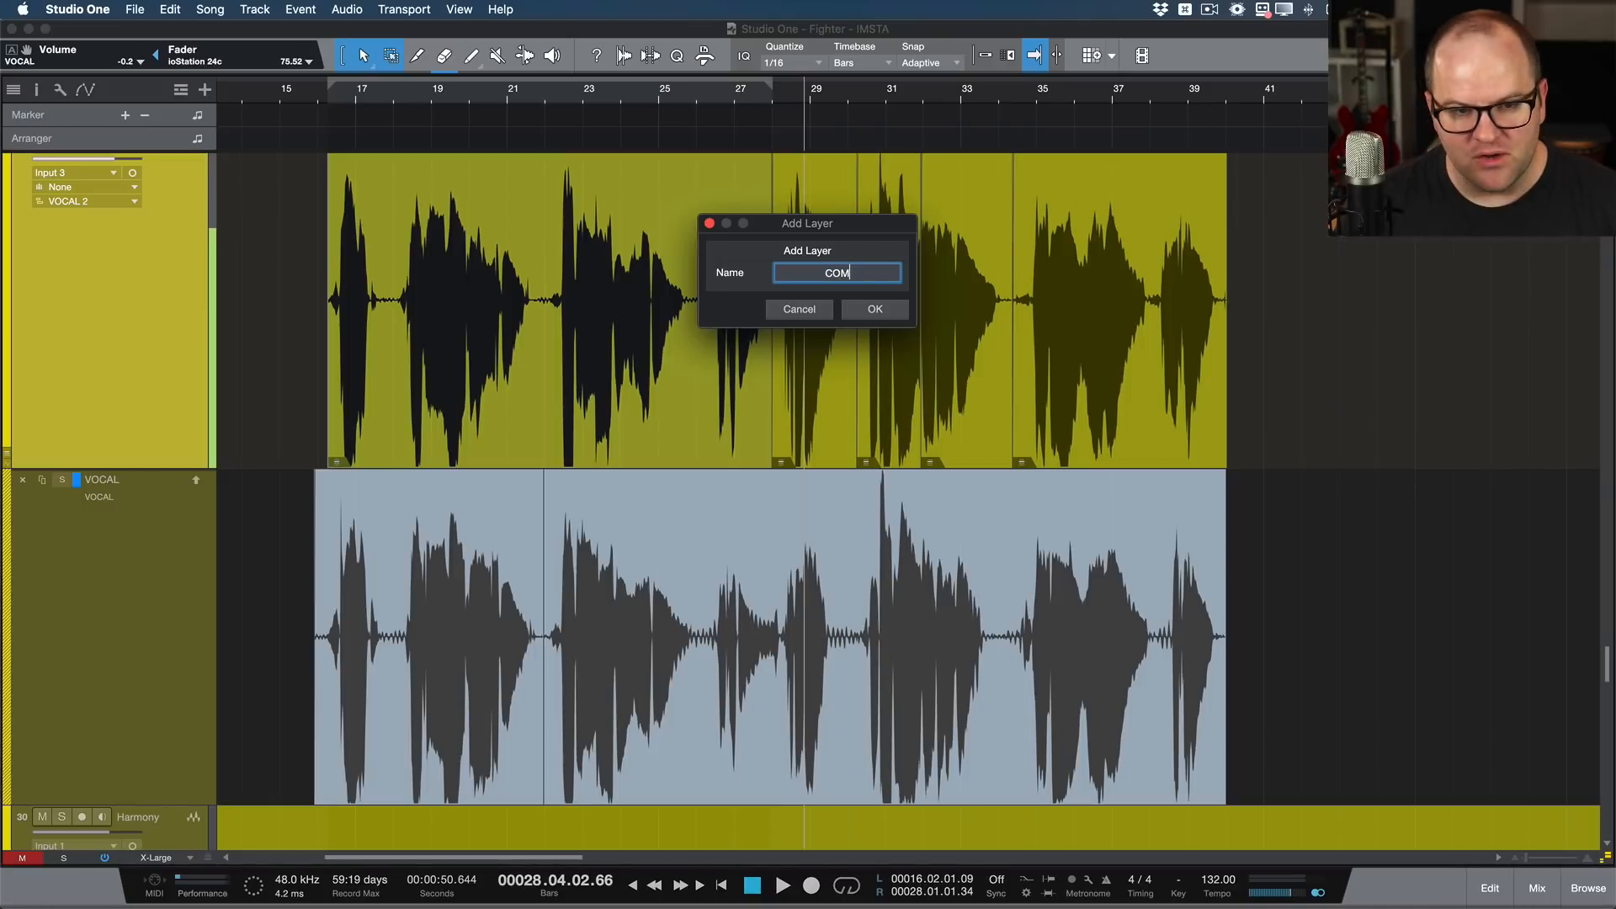
pyautogui.write('P')
pyautogui.press('Return')
pyautogui.scroll(-5, 520, 343)
pyautogui.scroll(1, 519, 343)
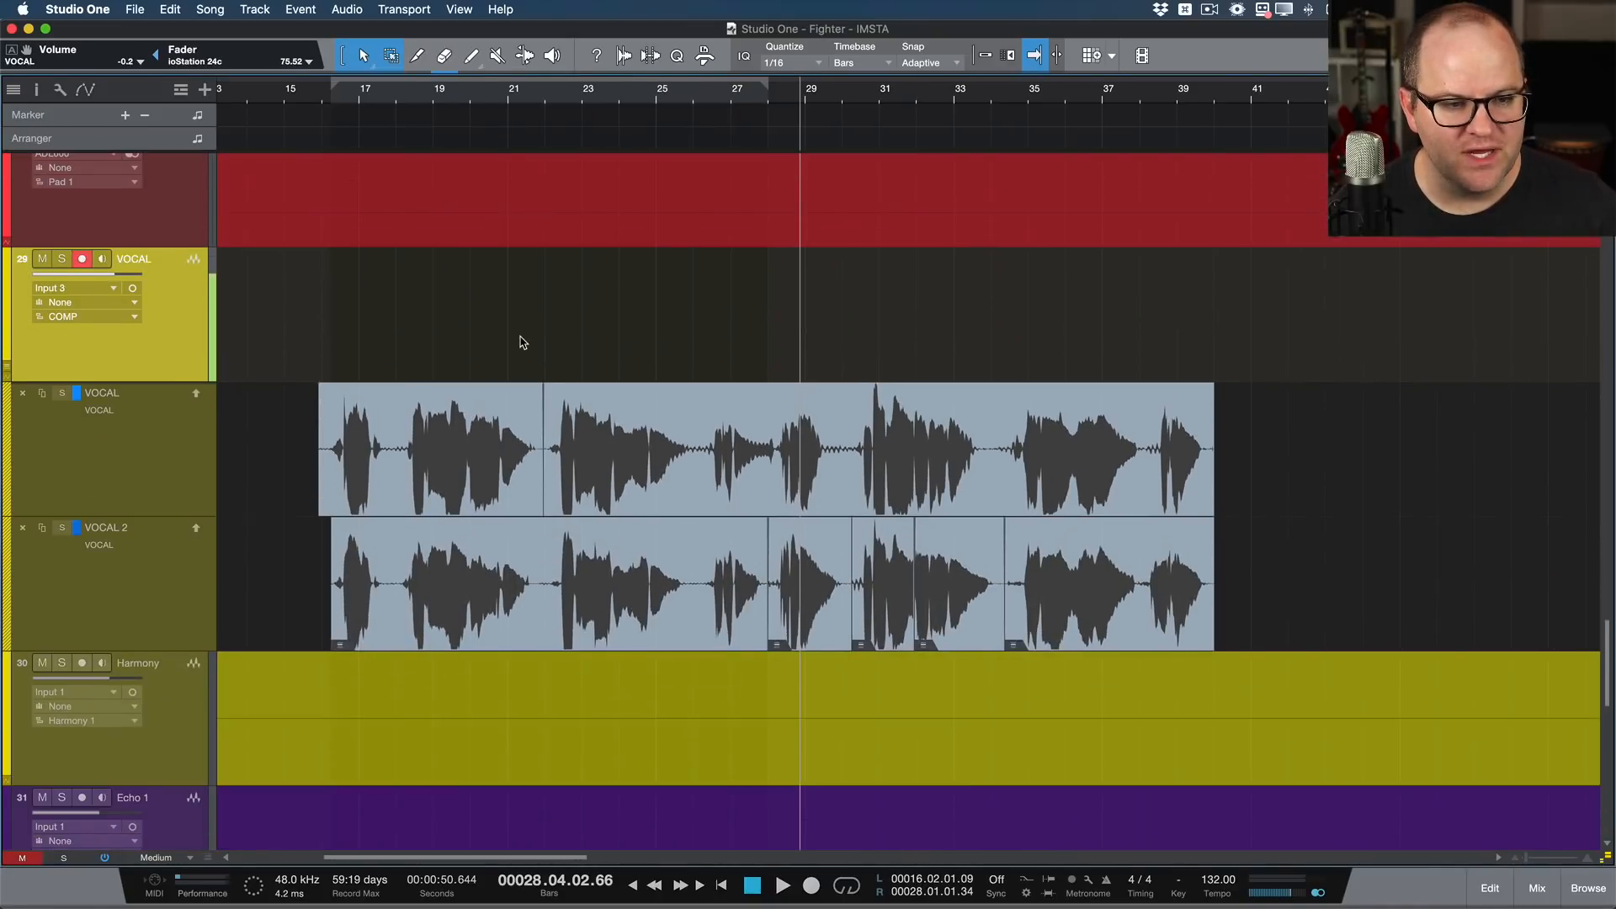
# Step: Select the VOCAL track's layers in turn, and mute and unmute the whole track
pyautogui.click(160, 471)
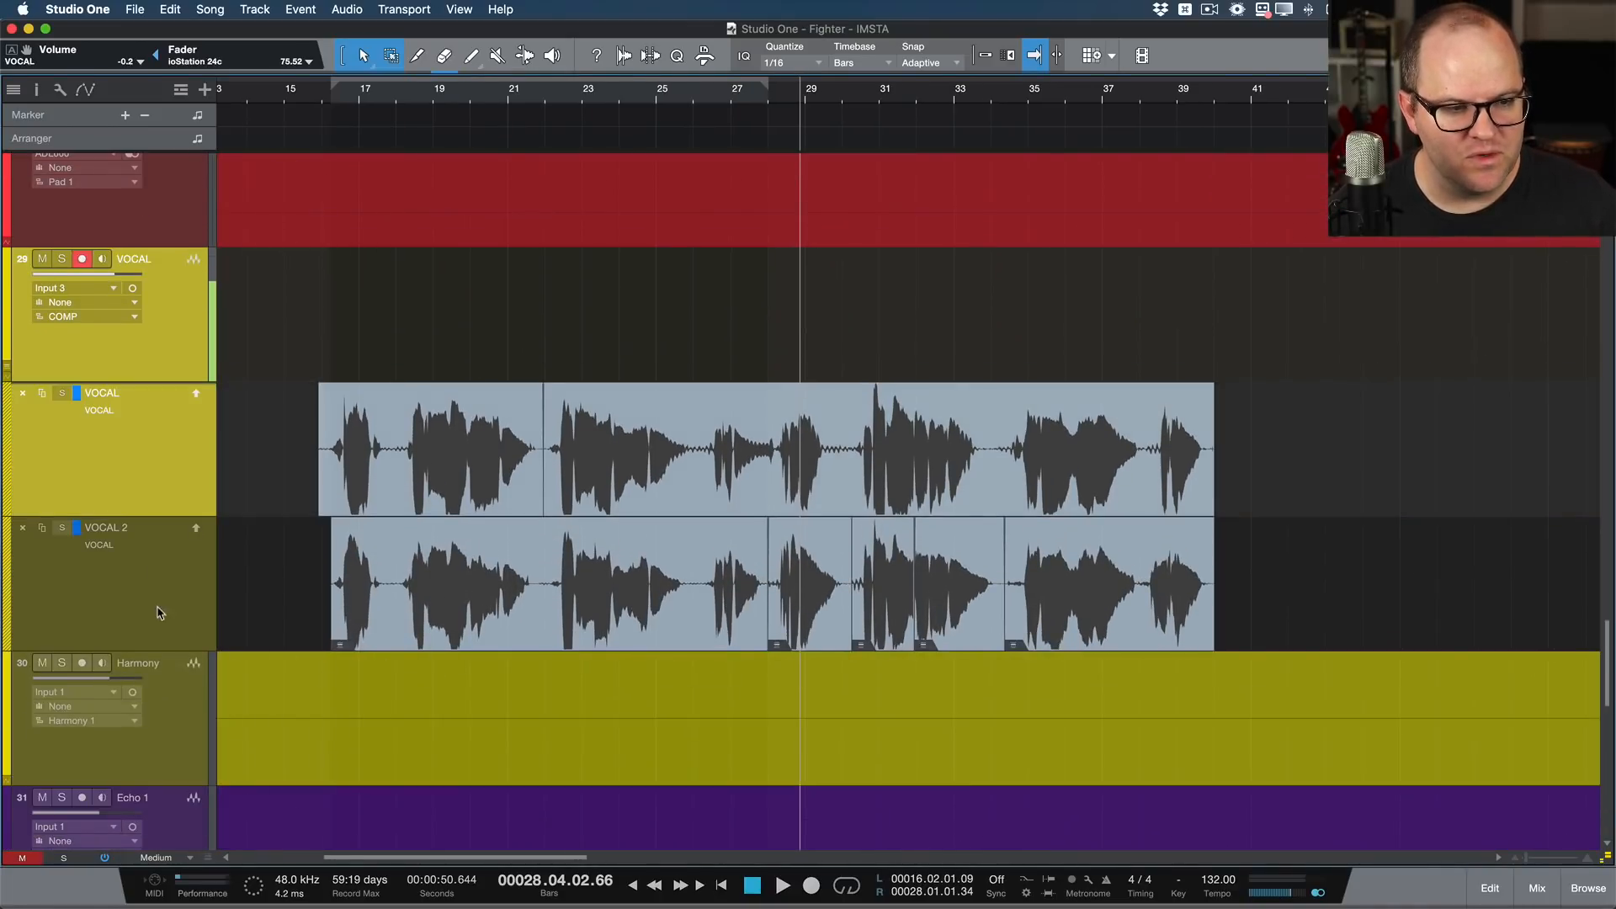
pyautogui.click(160, 614)
pyautogui.click(175, 334)
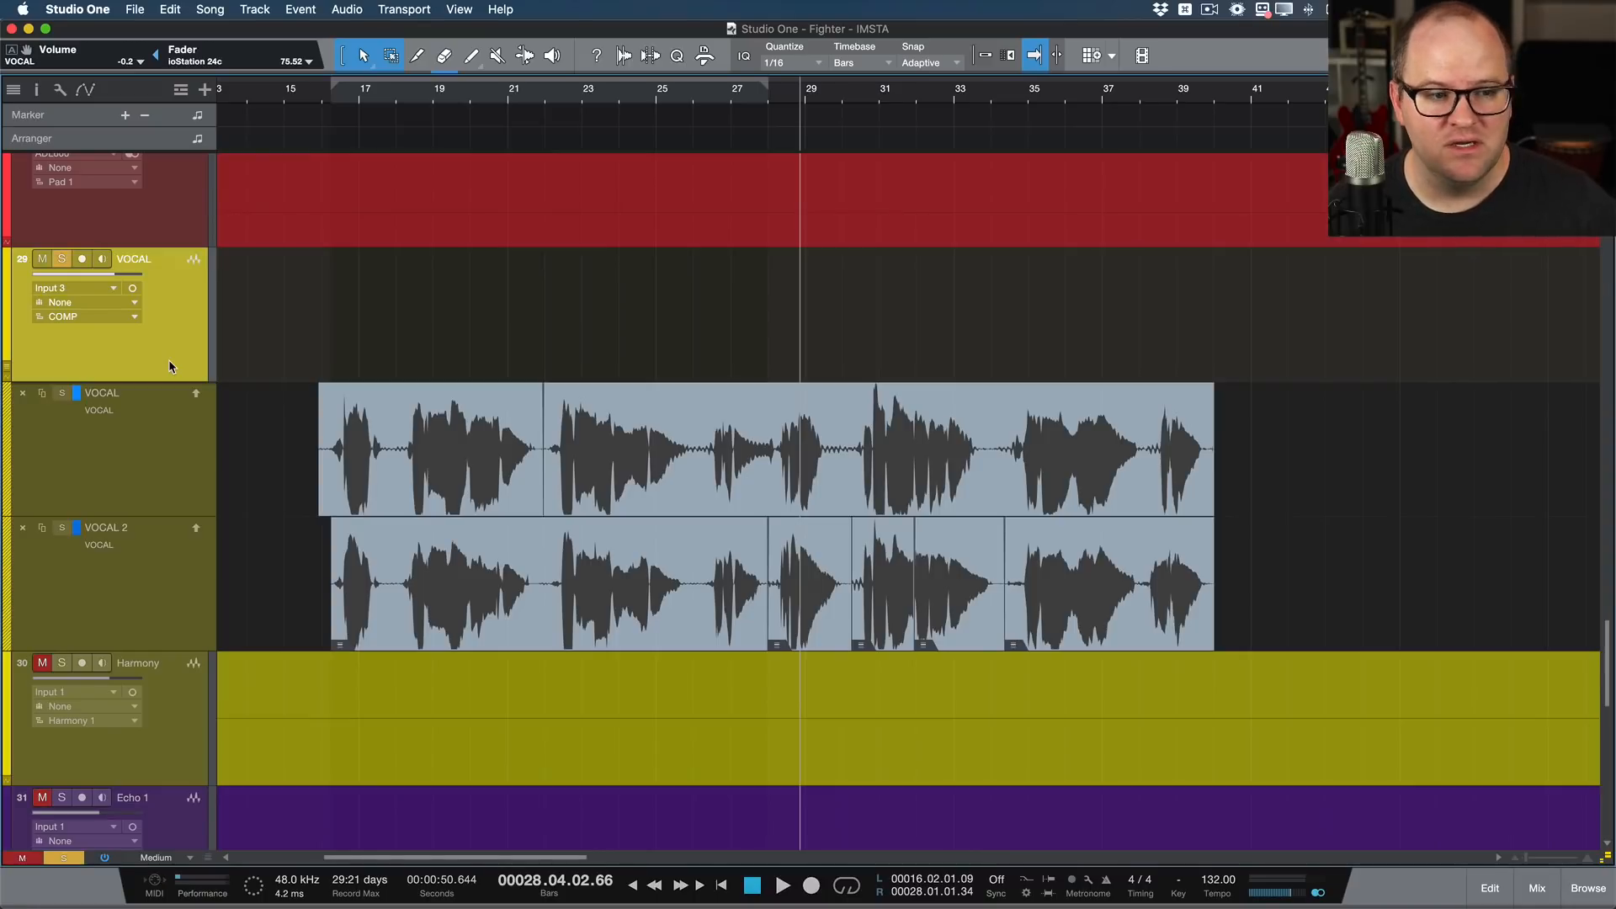
pyautogui.hotkey('shift', 'm')
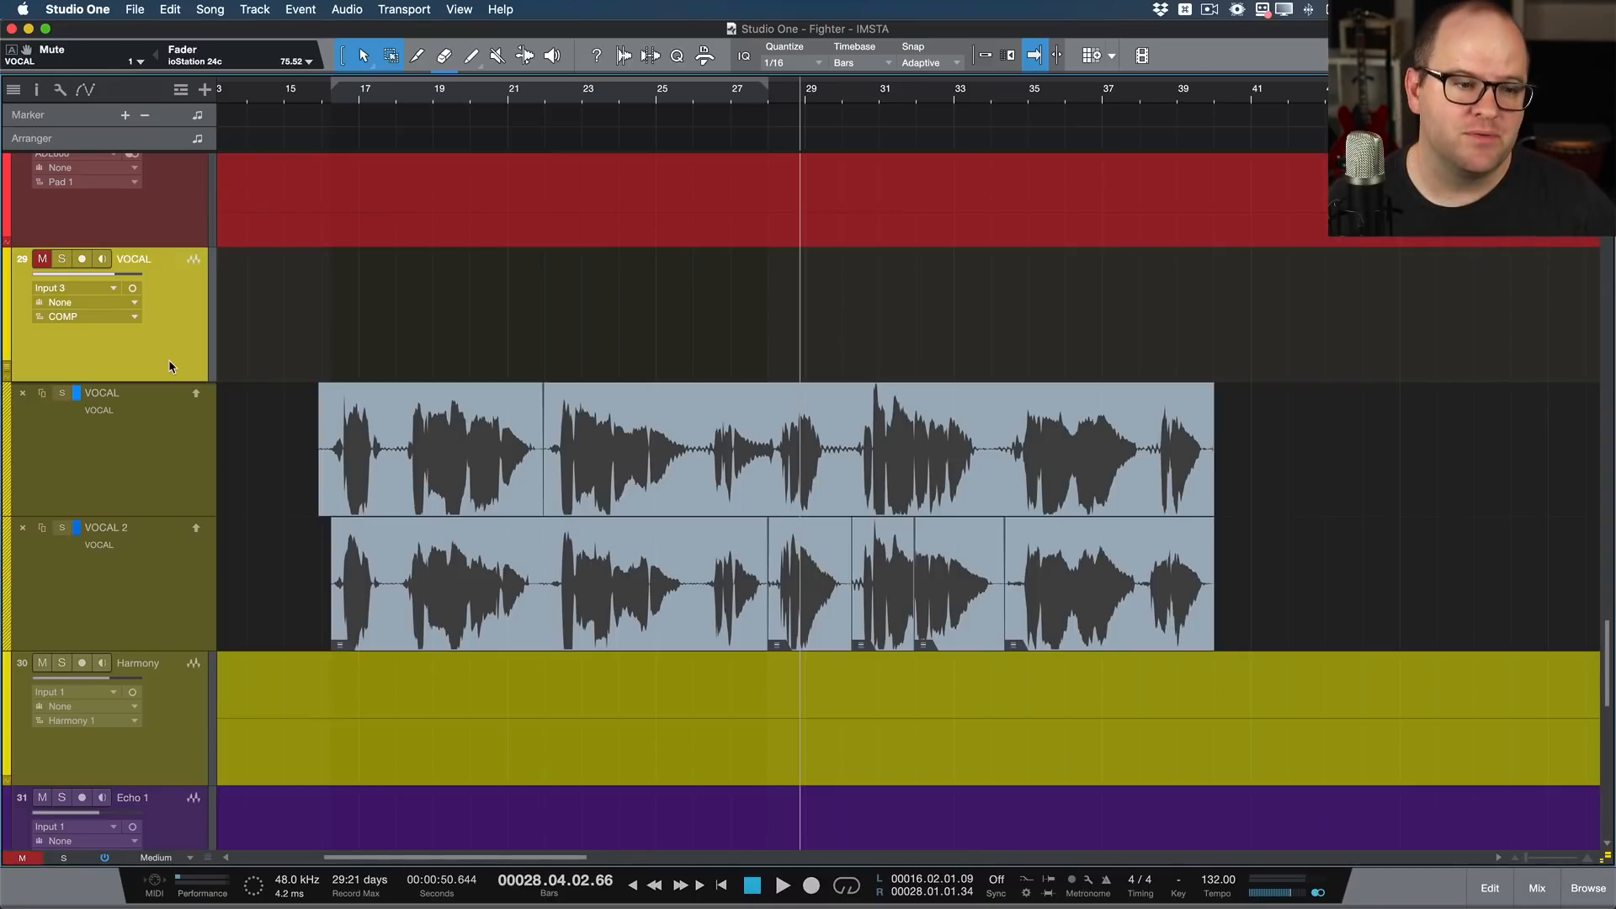
pyautogui.hotkey('shift', 'm')
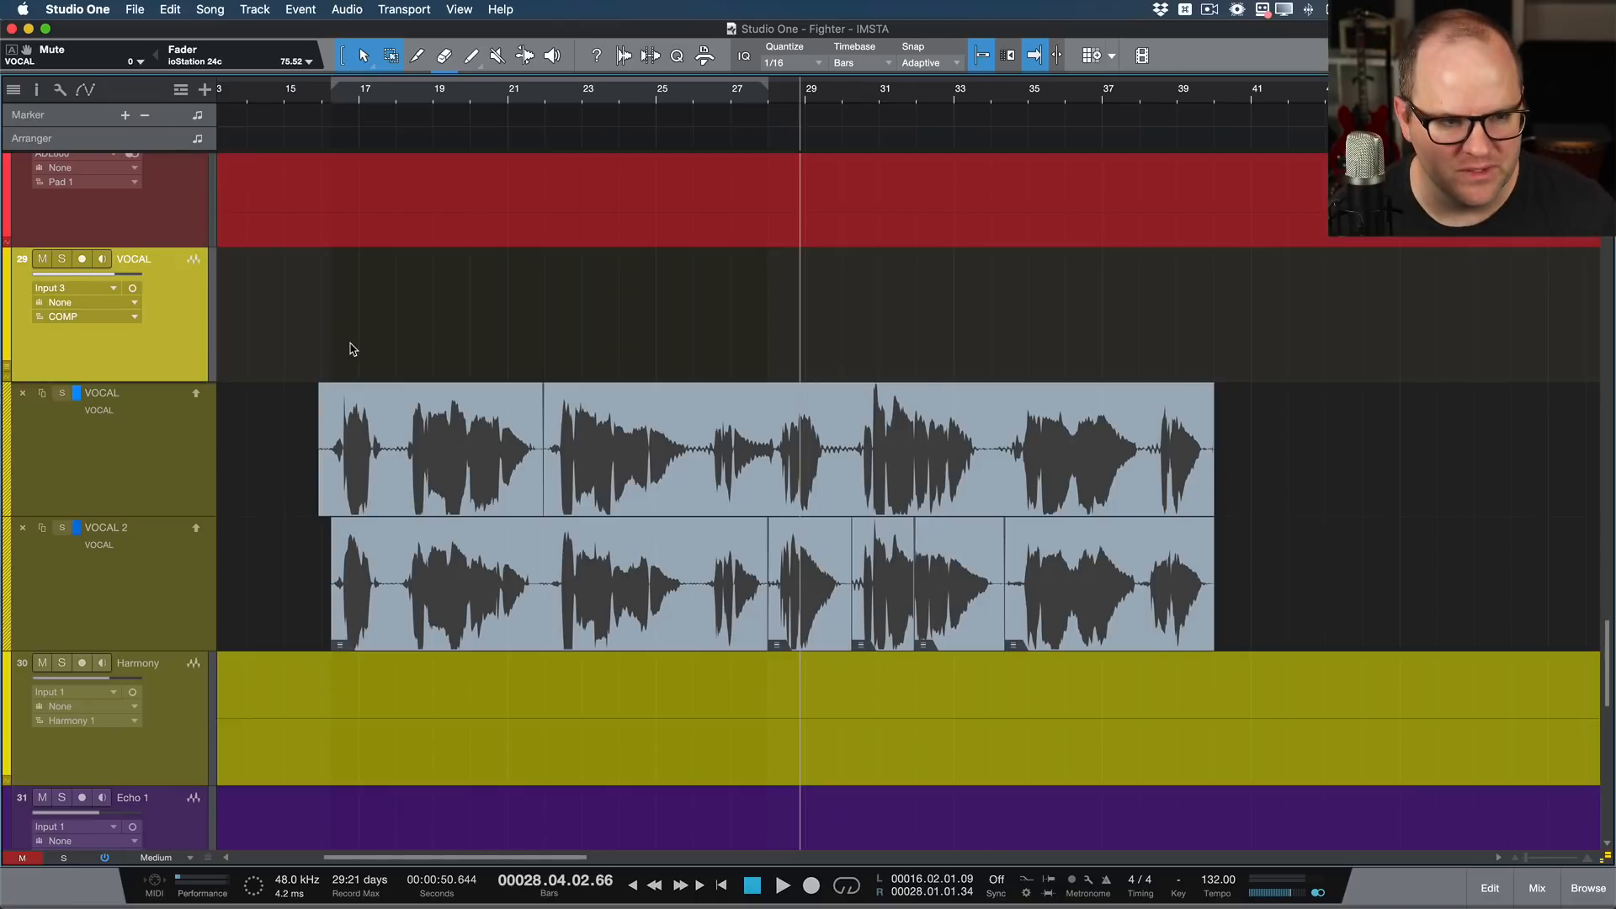
pyautogui.click(145, 465)
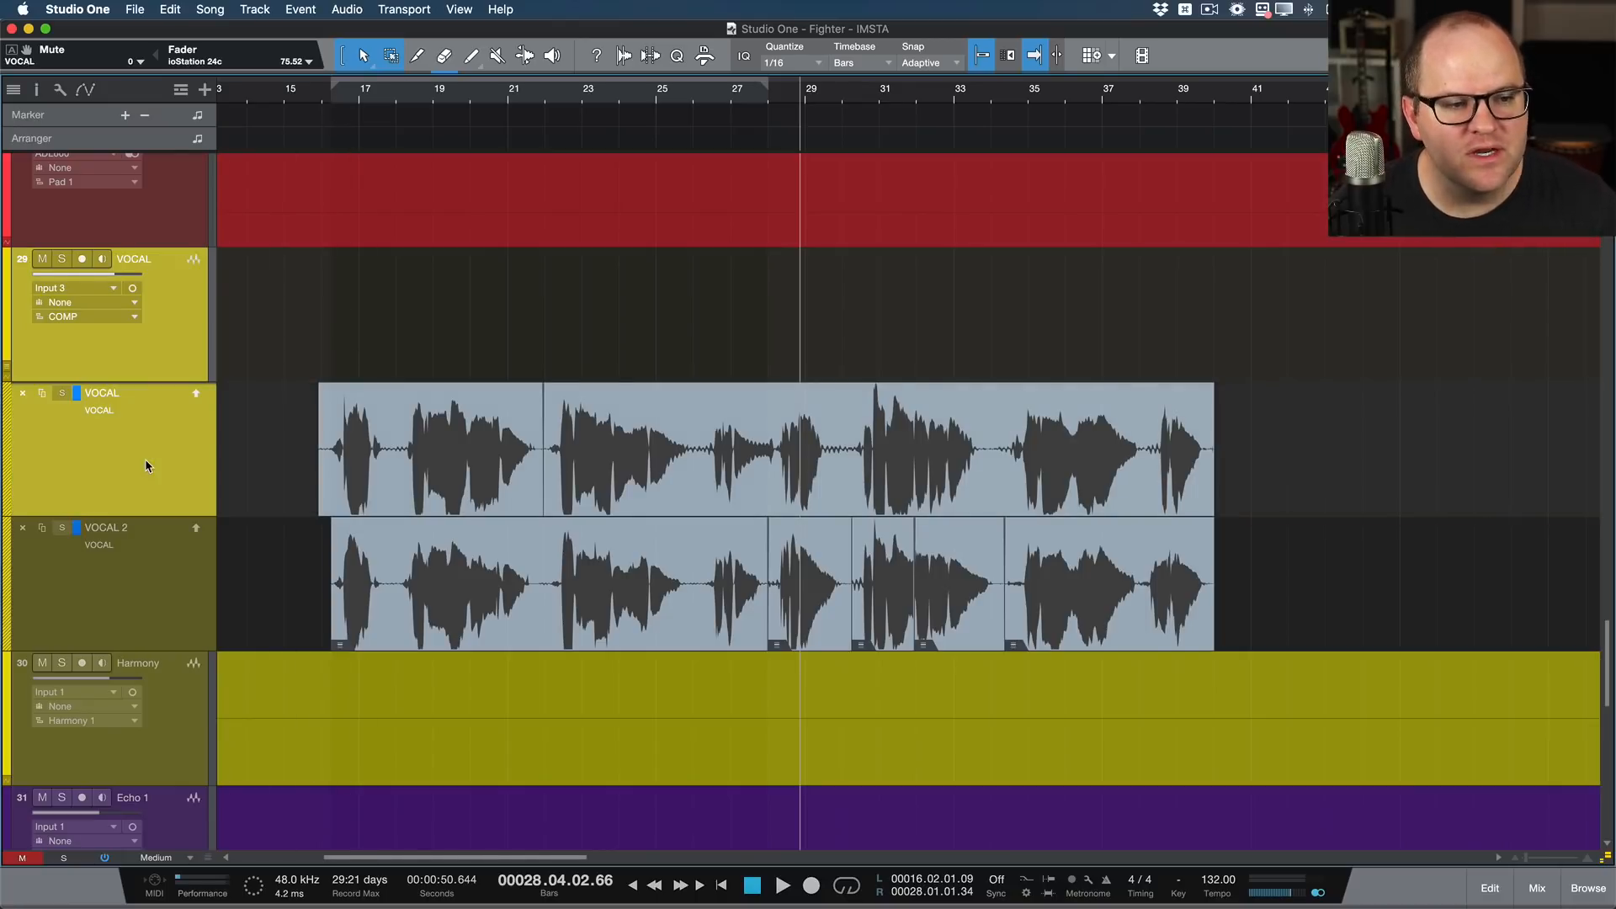
pyautogui.click(177, 347)
# Step: Audition the opening phrase from bar 16.2 on the VOCAL layer and on the VOCAL 2 layer, soloing each one
pyautogui.click(331, 93)
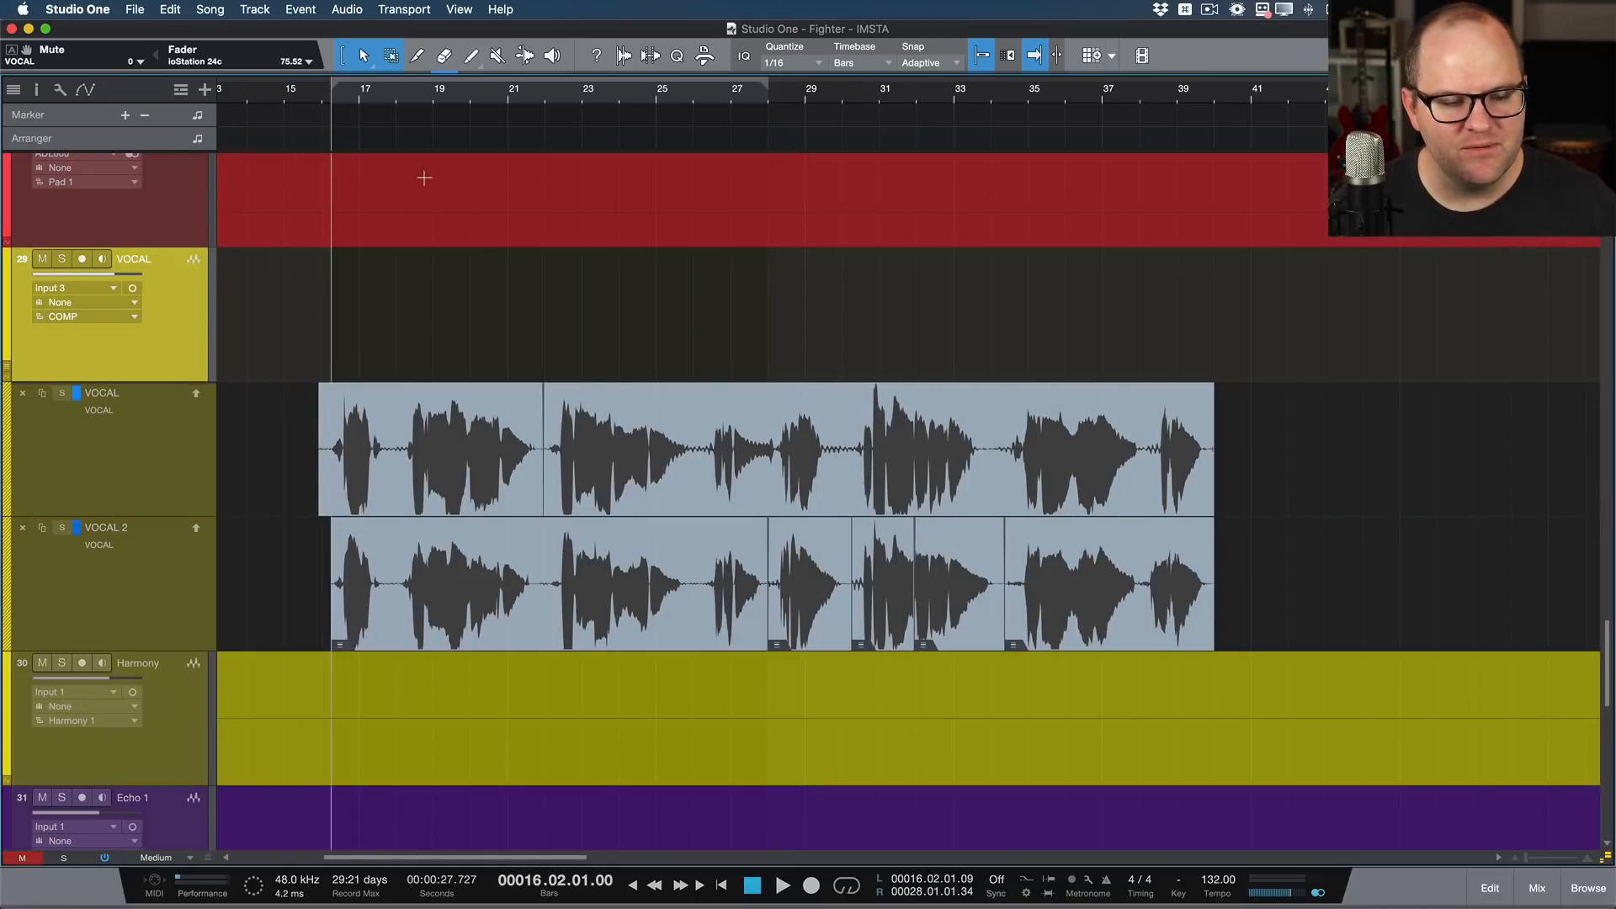
pyautogui.press('space')
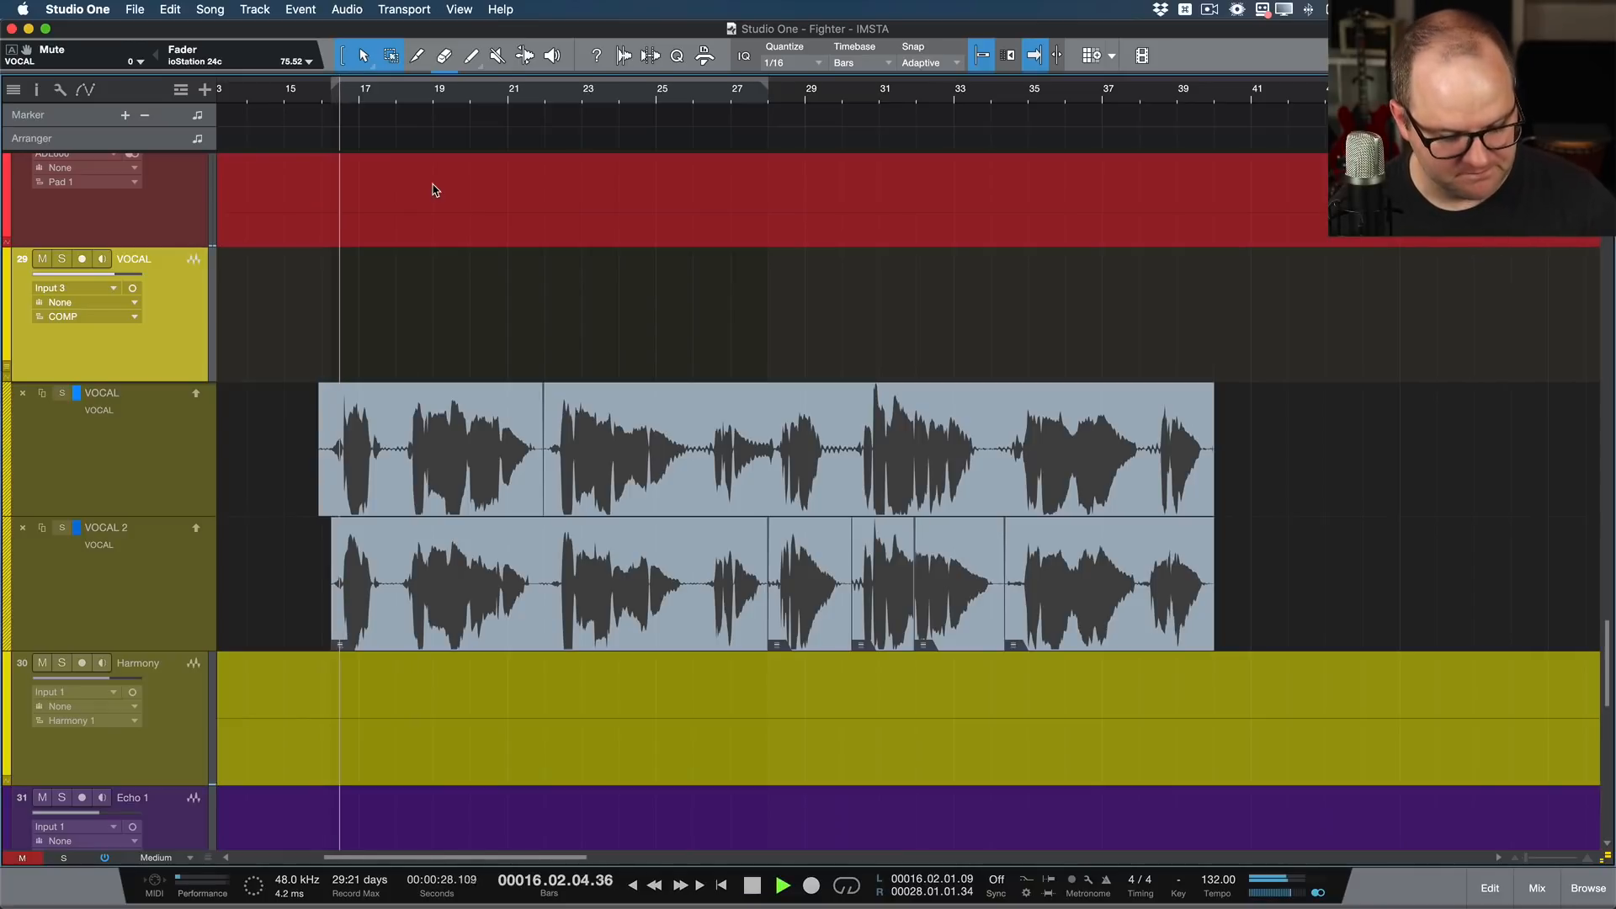
pyautogui.press('space')
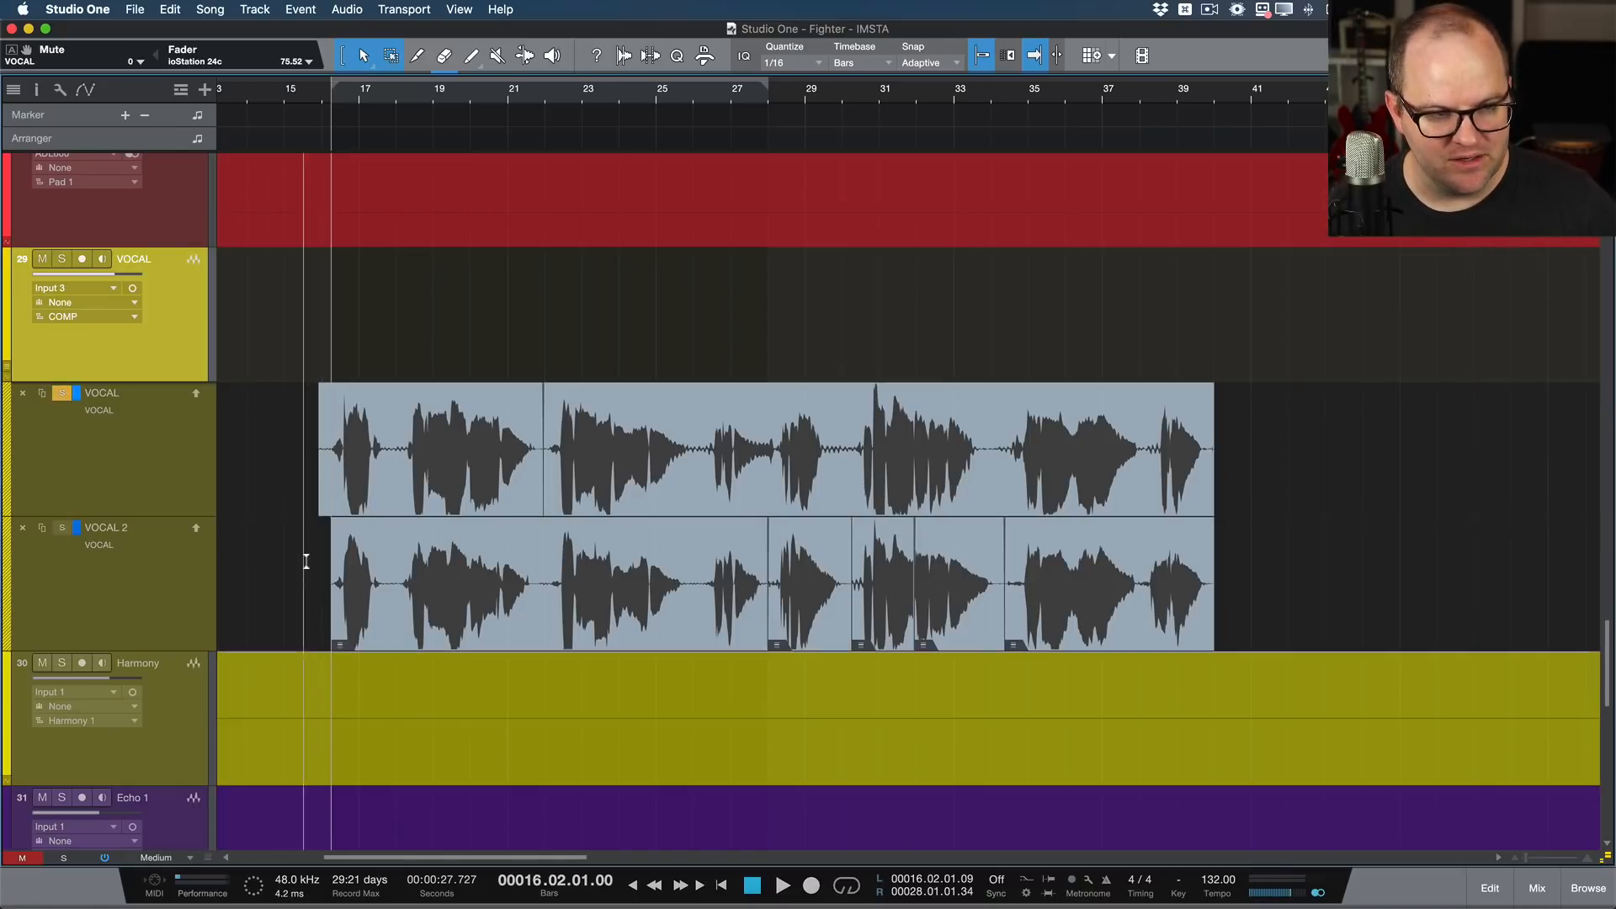
pyautogui.press('e')
pyautogui.press('space')
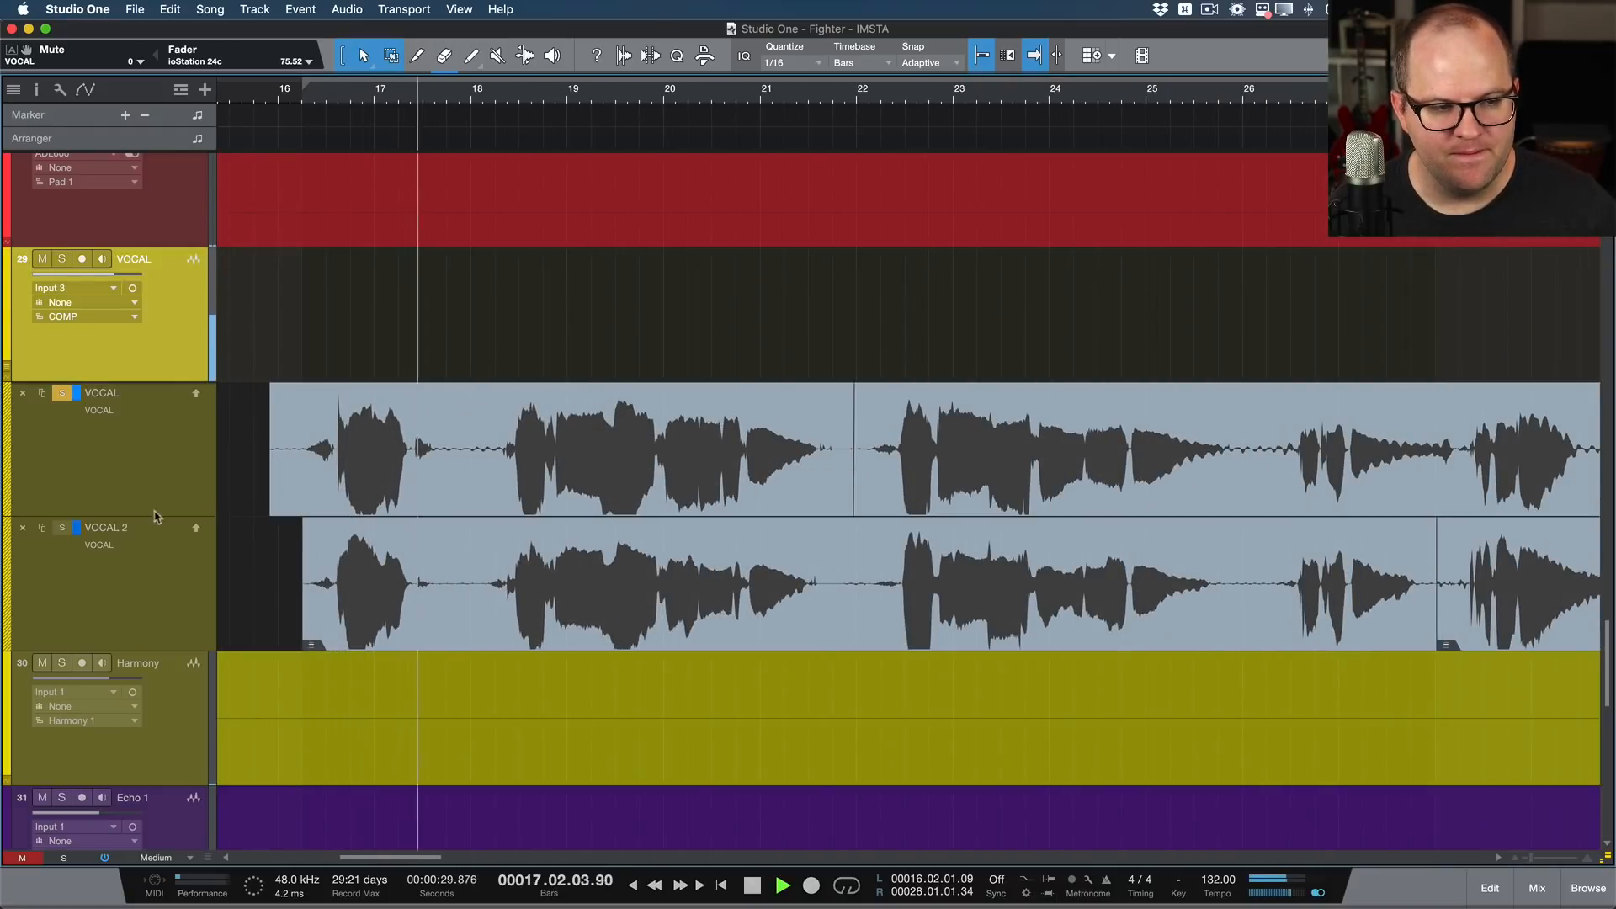
pyautogui.press('space')
pyautogui.press('space')
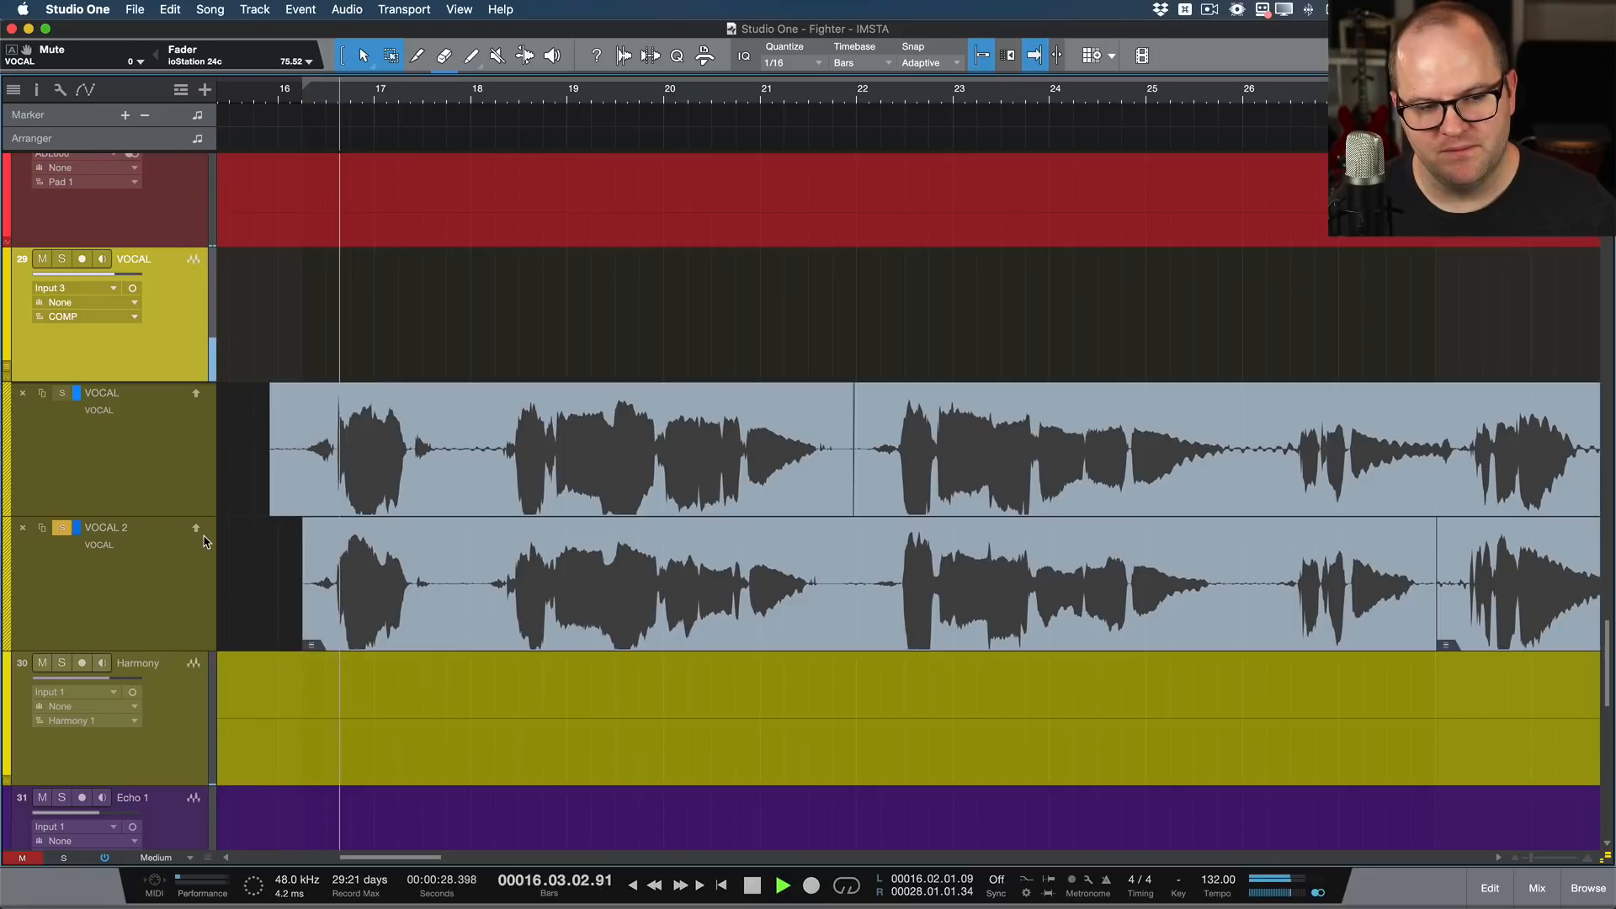
pyautogui.press('space')
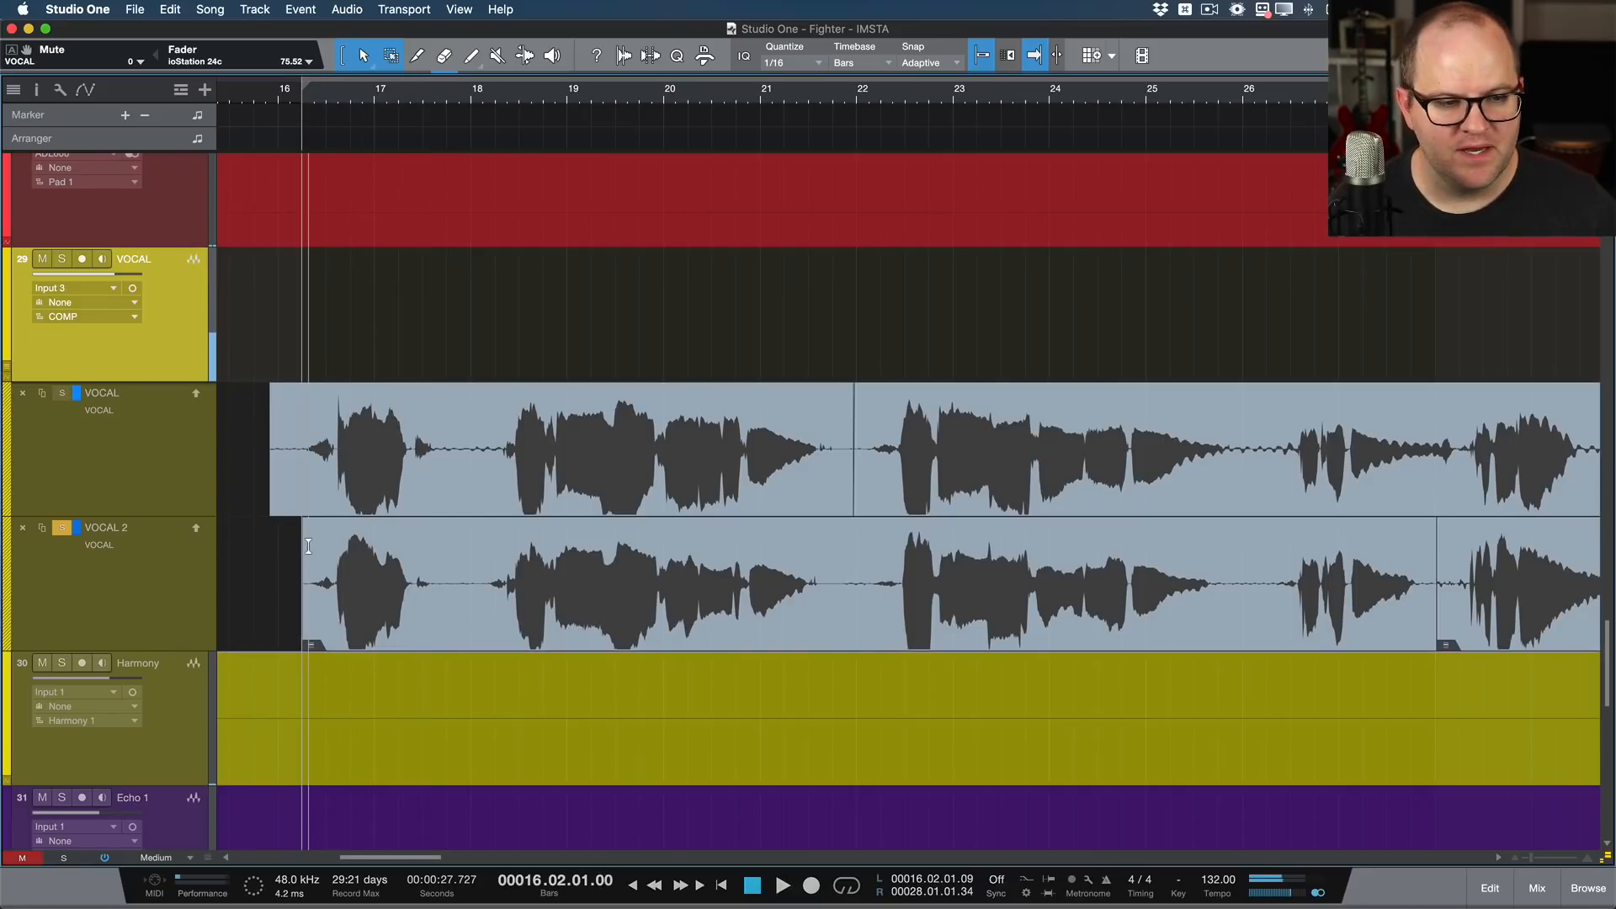
# Step: Copy the opening phrase of the VOCAL 2 layer, about bars 16 to 18, into the COMP layer
pyautogui.moveTo(299, 546); pyautogui.dragTo(470, 557)
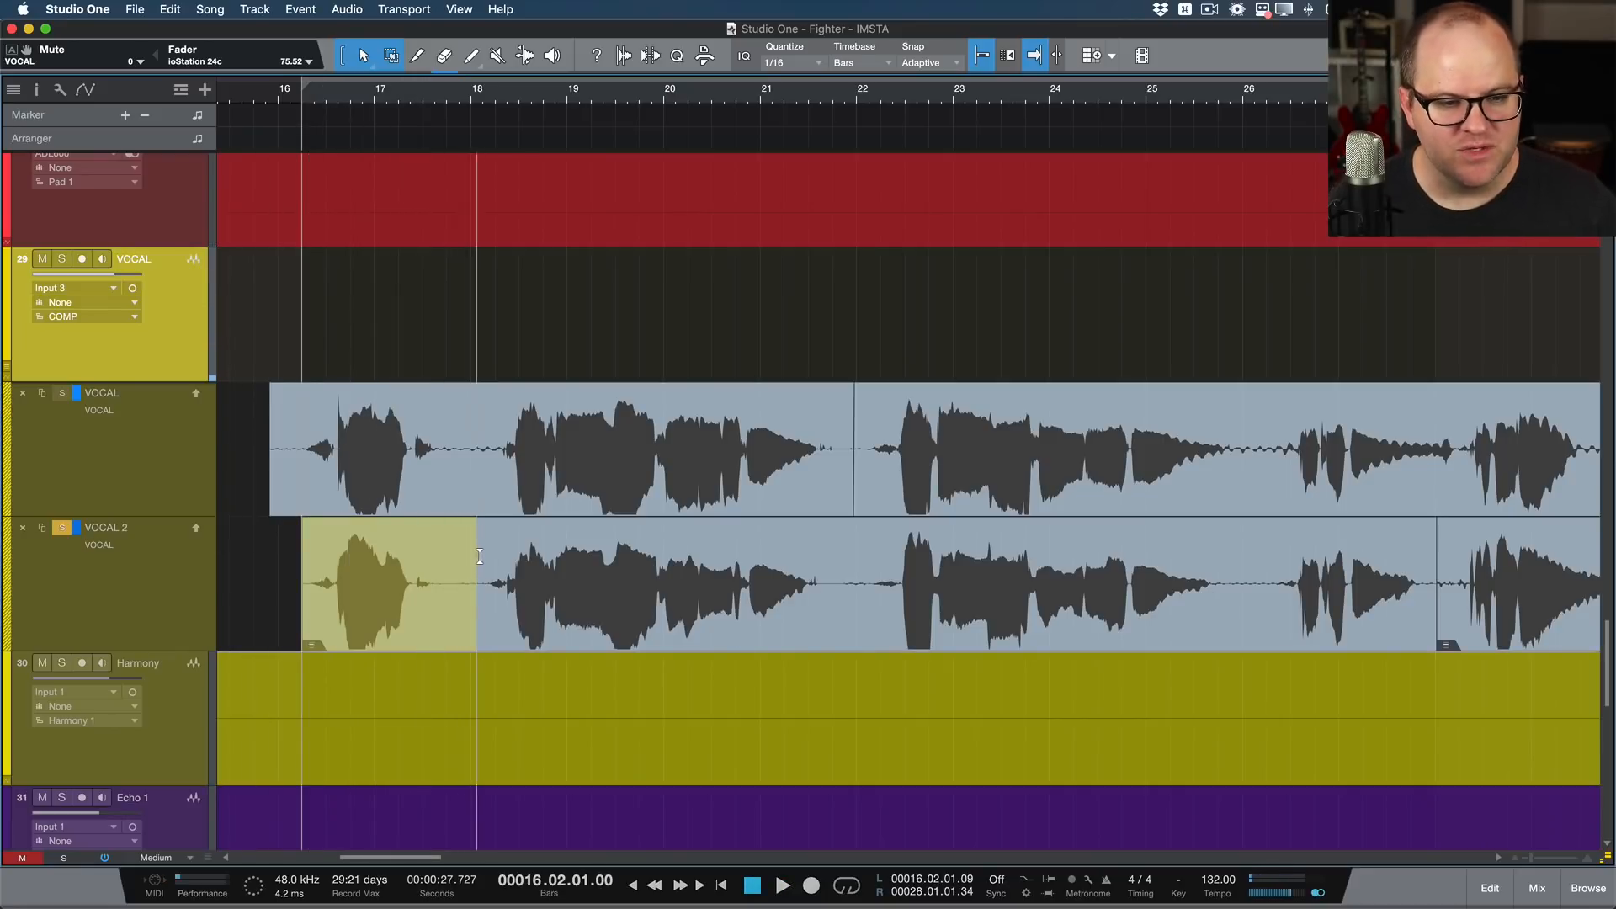
pyautogui.click(479, 588)
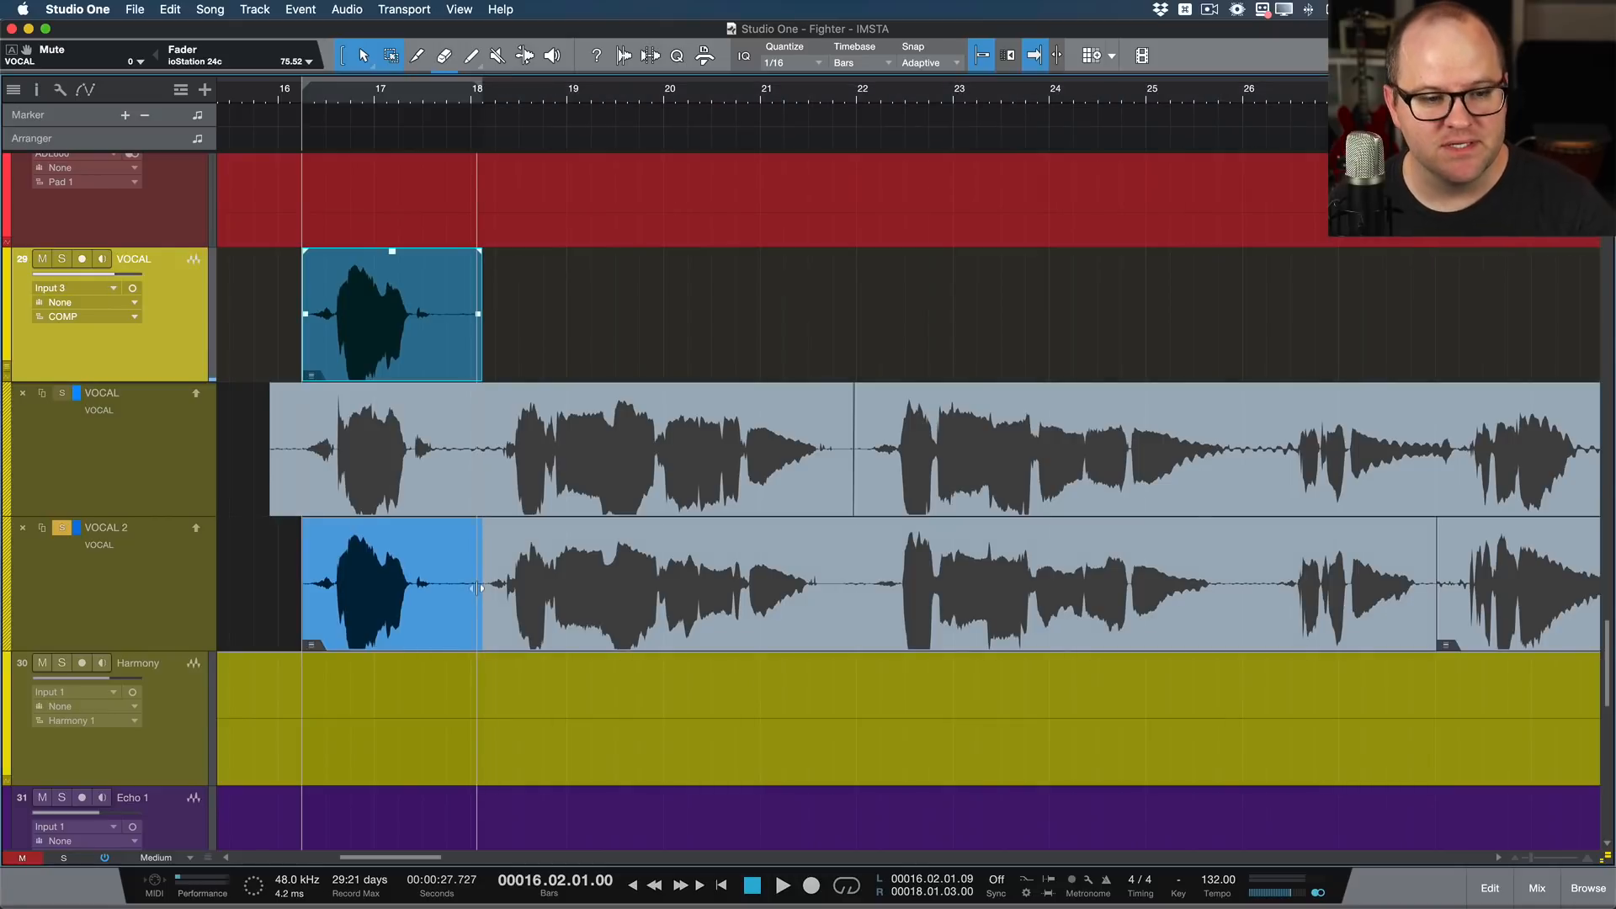
pyautogui.click(447, 559)
# Step: Compare both takes of the second phrase and add the VOCAL layer's version, about bars 18 to 22, to the comp
pyautogui.press('space')
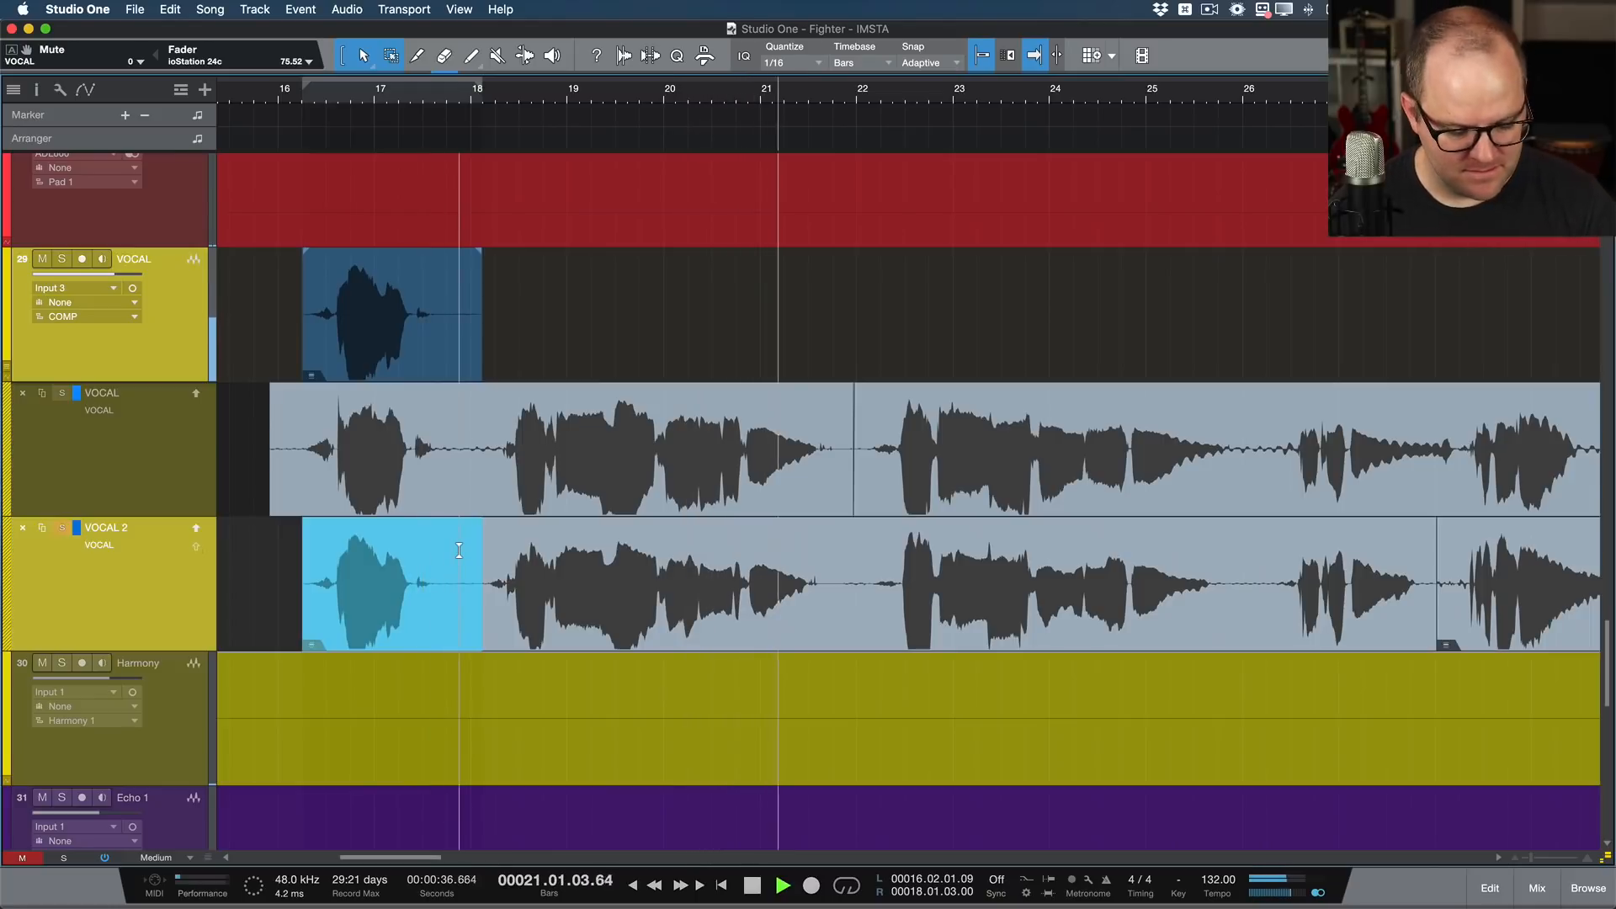
pyautogui.press('space')
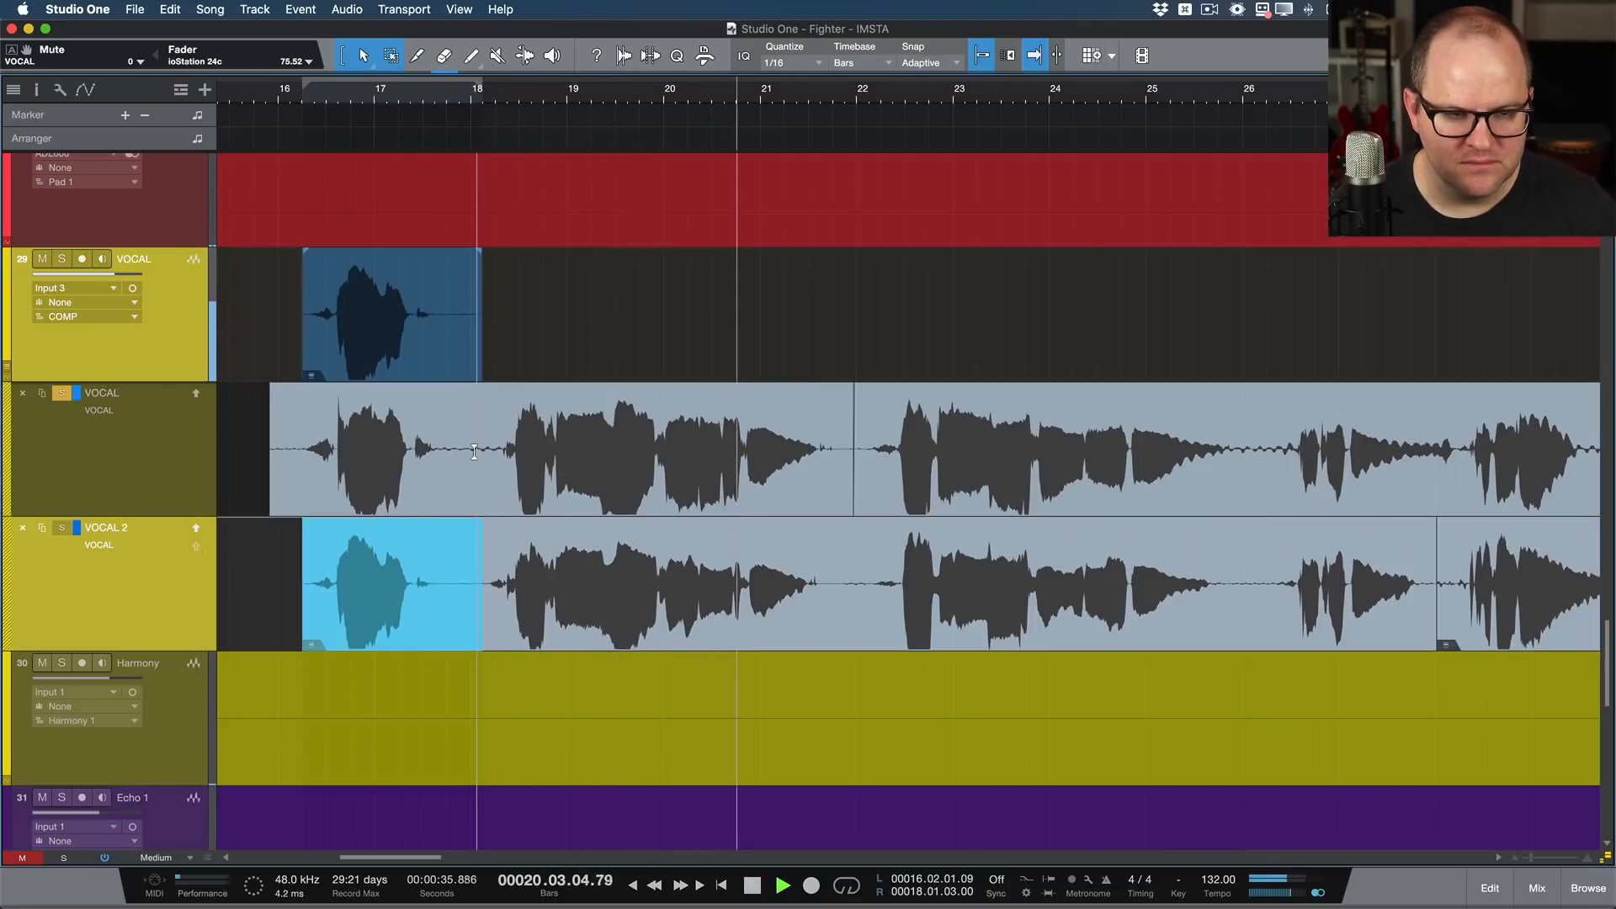
pyautogui.moveTo(474, 452); pyautogui.dragTo(873, 471)
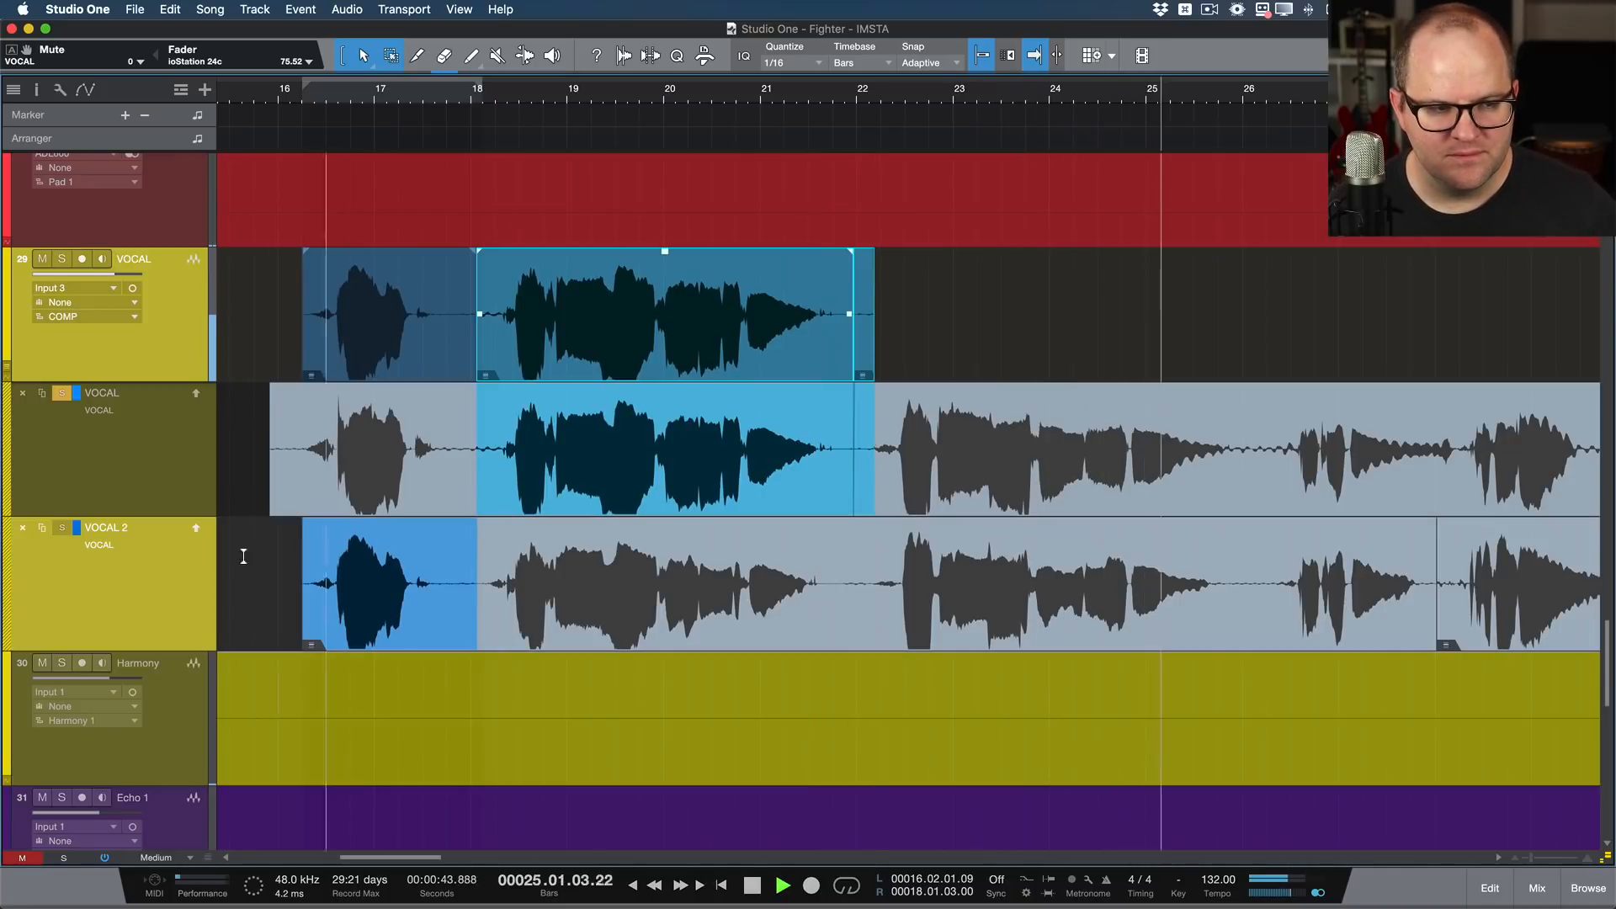
# Step: Audition the VOCAL 2 layer soloed and add its part from about bar 22 to bar 24.4 to the comp
pyautogui.click(61, 528)
pyautogui.press('p')
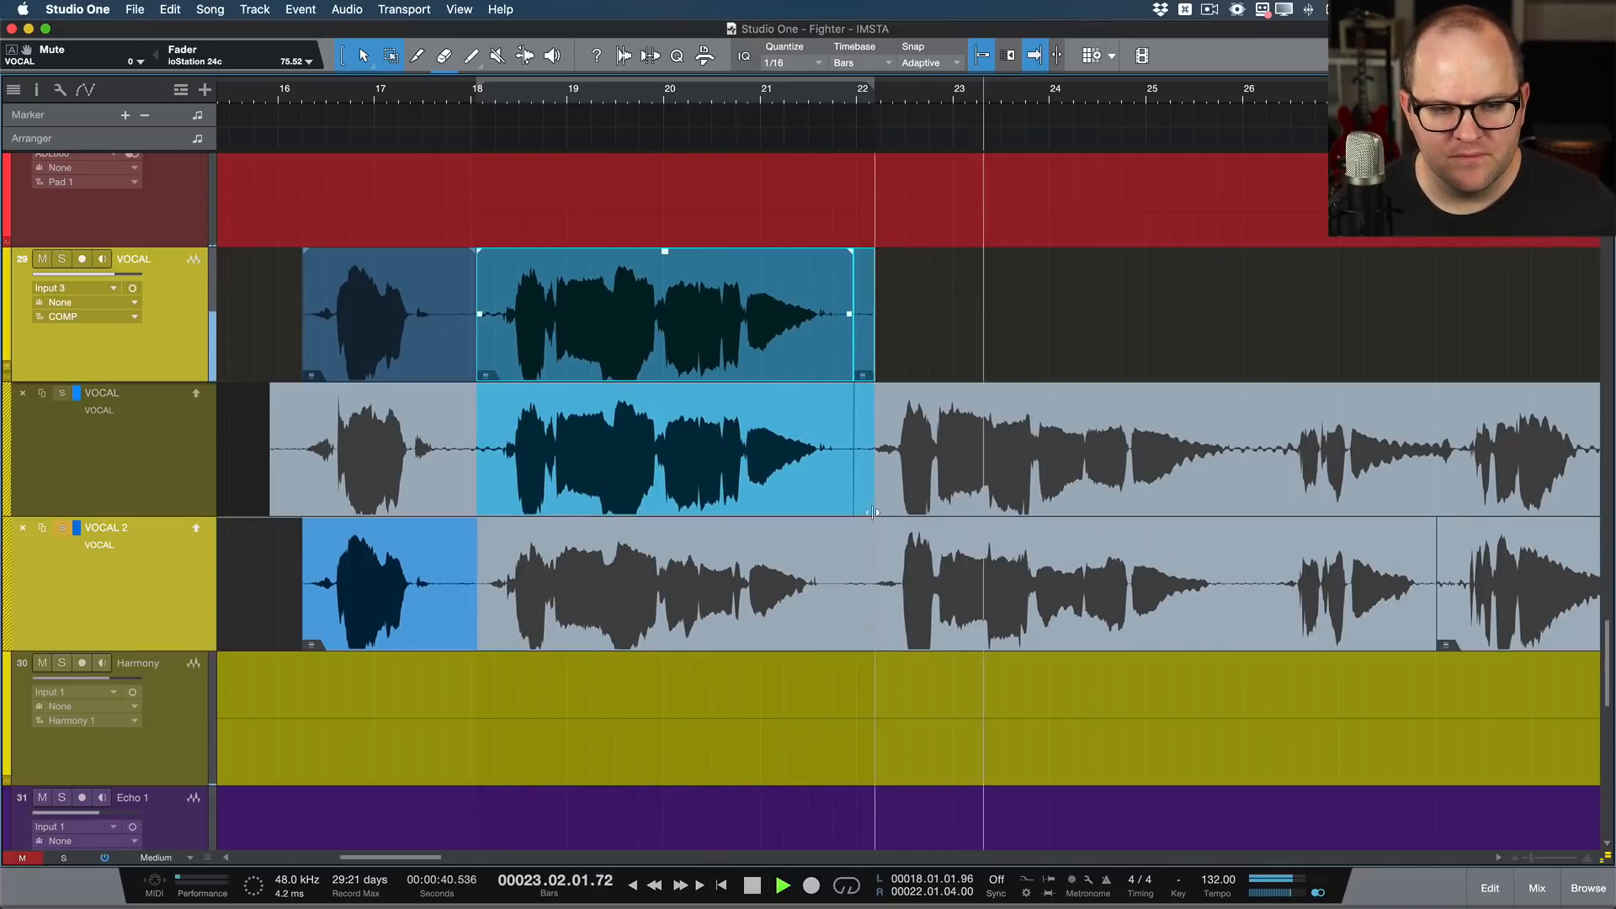
pyautogui.moveTo(845, 573); pyautogui.dragTo(1128, 559)
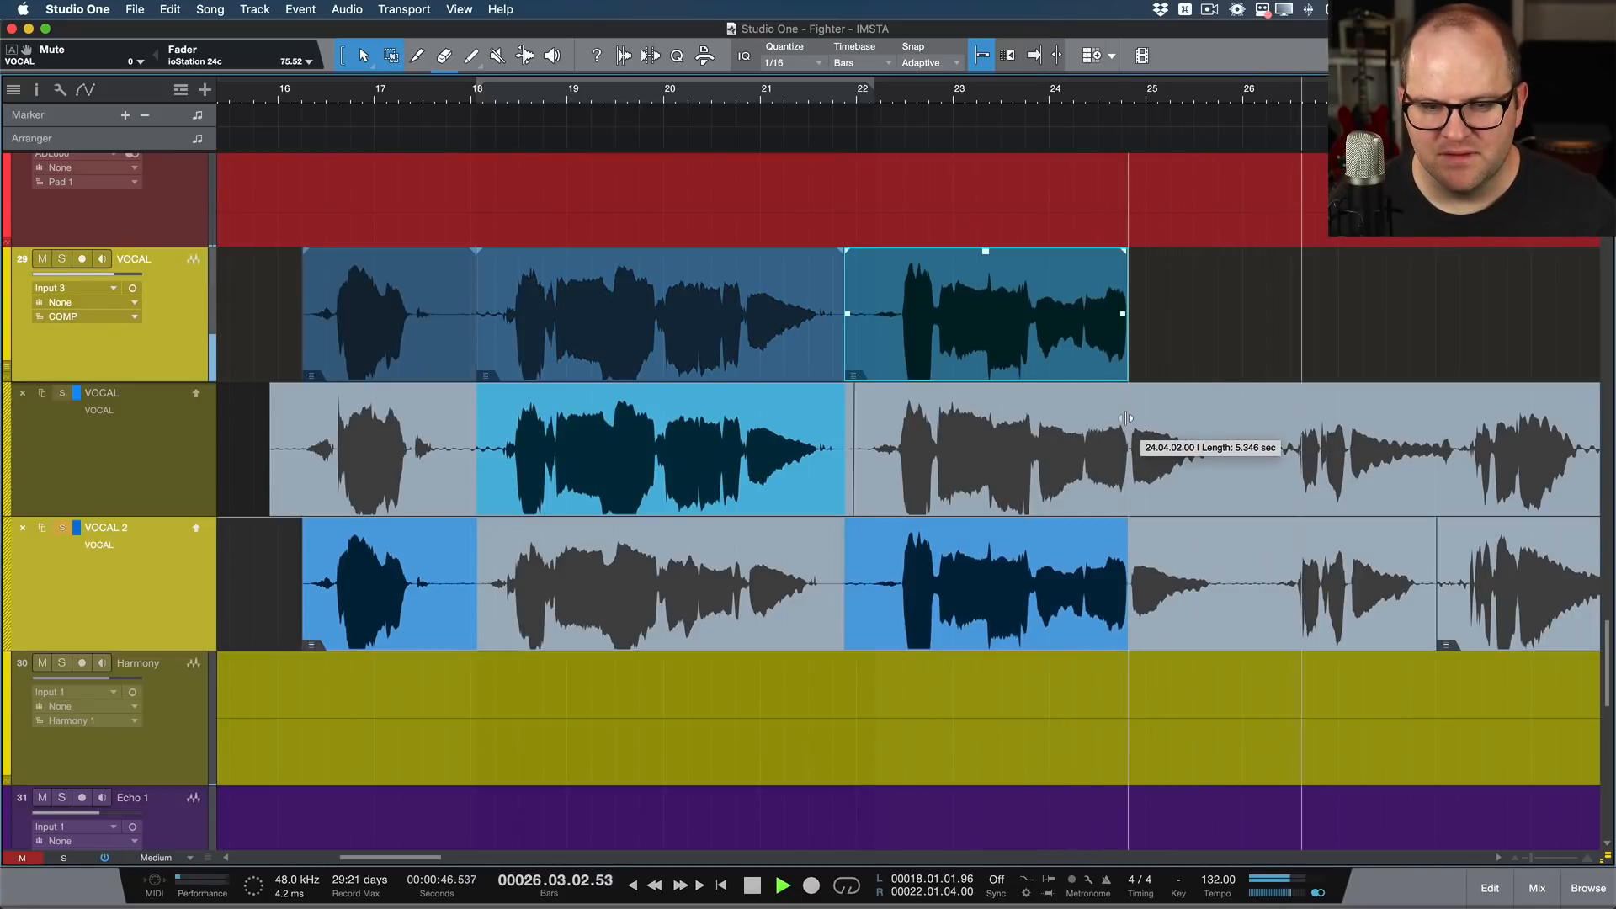
# Step: Stop playback and add the VOCAL layer's phrase ending, about bars 24.4 to 26.2, to the comp
pyautogui.press('space')
pyautogui.press('p')
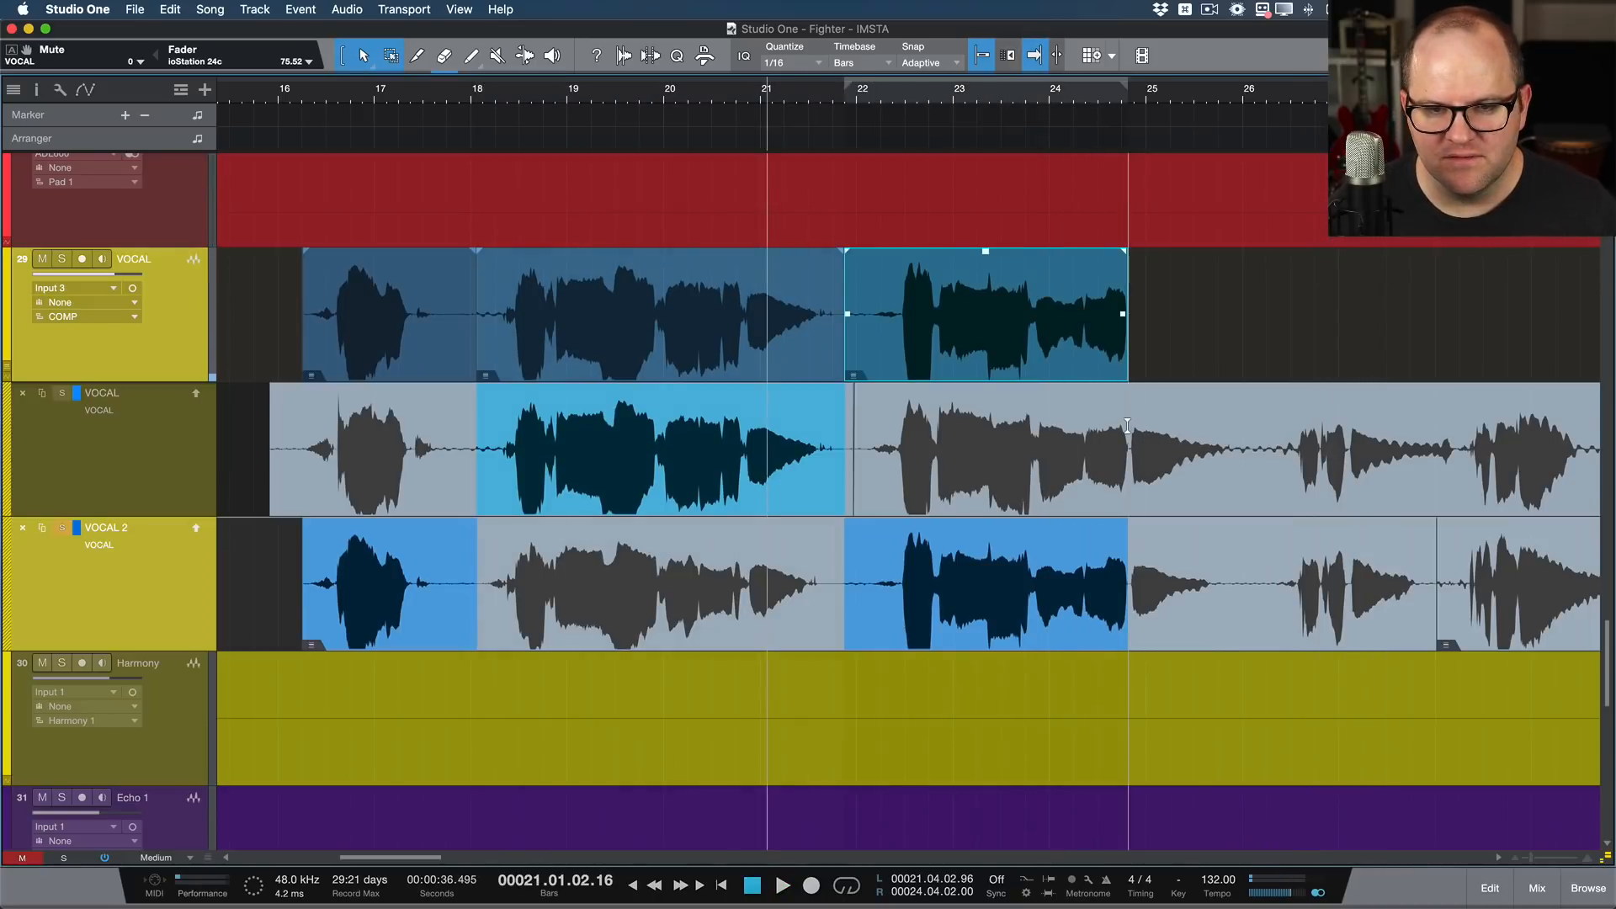
pyautogui.moveTo(1128, 426); pyautogui.dragTo(1284, 436)
pyautogui.scroll(5, 1157, 453)
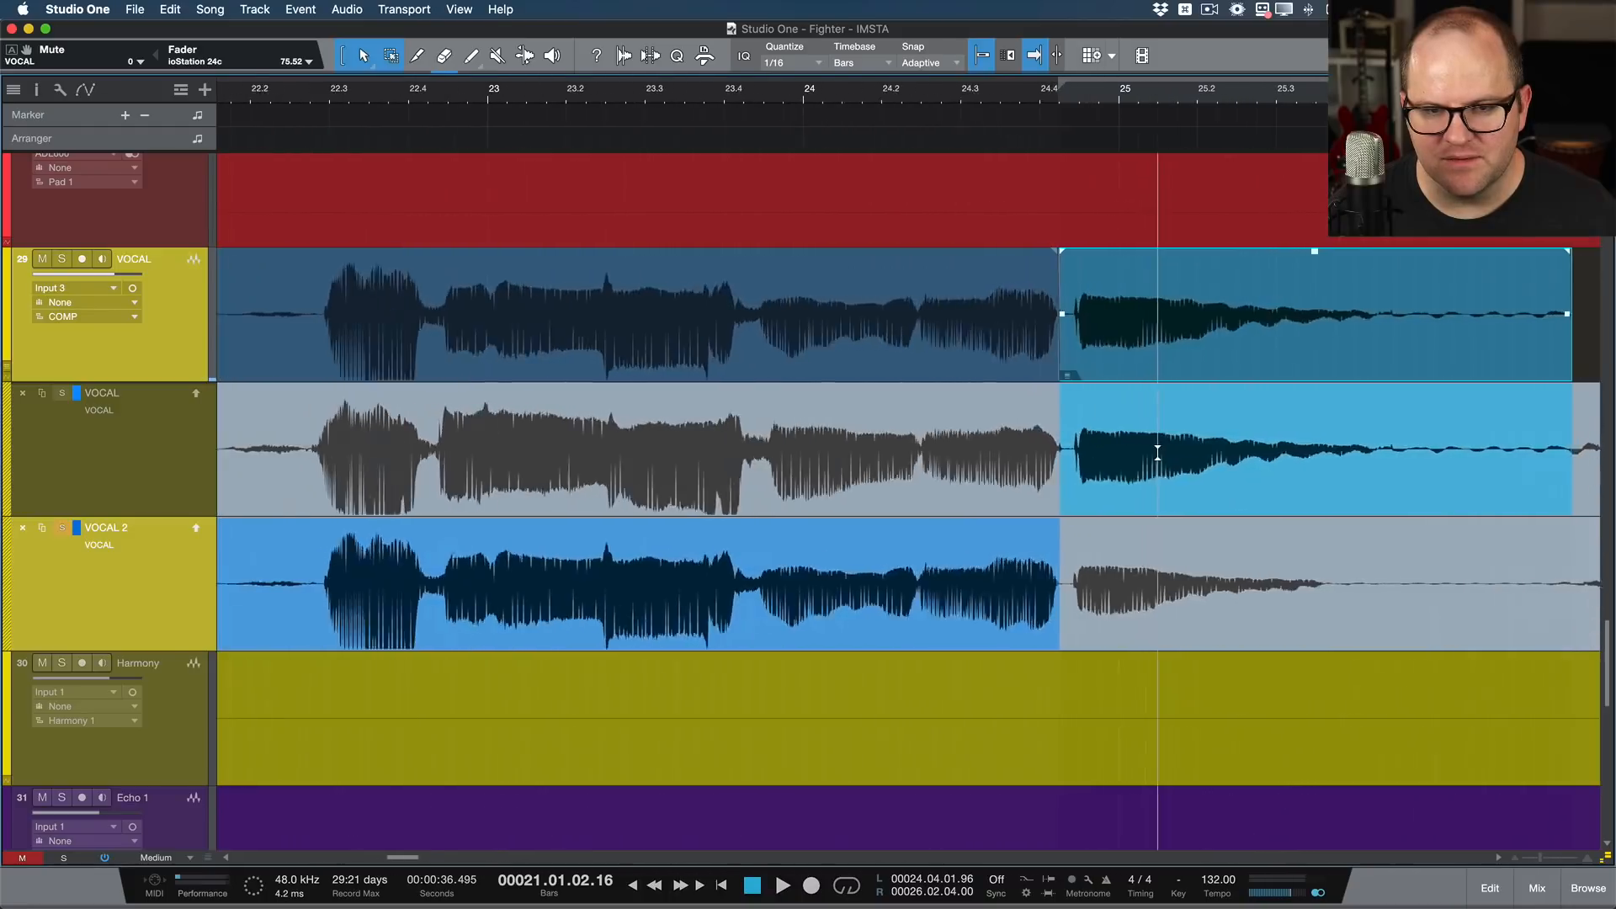
# Step: Play back the comp from about bar 24 to check the switch between takes at bar 24.4
pyautogui.scroll(-2, 1157, 453)
pyautogui.press('space')
pyautogui.press('space')
pyautogui.click(966, 100)
pyautogui.press('space')
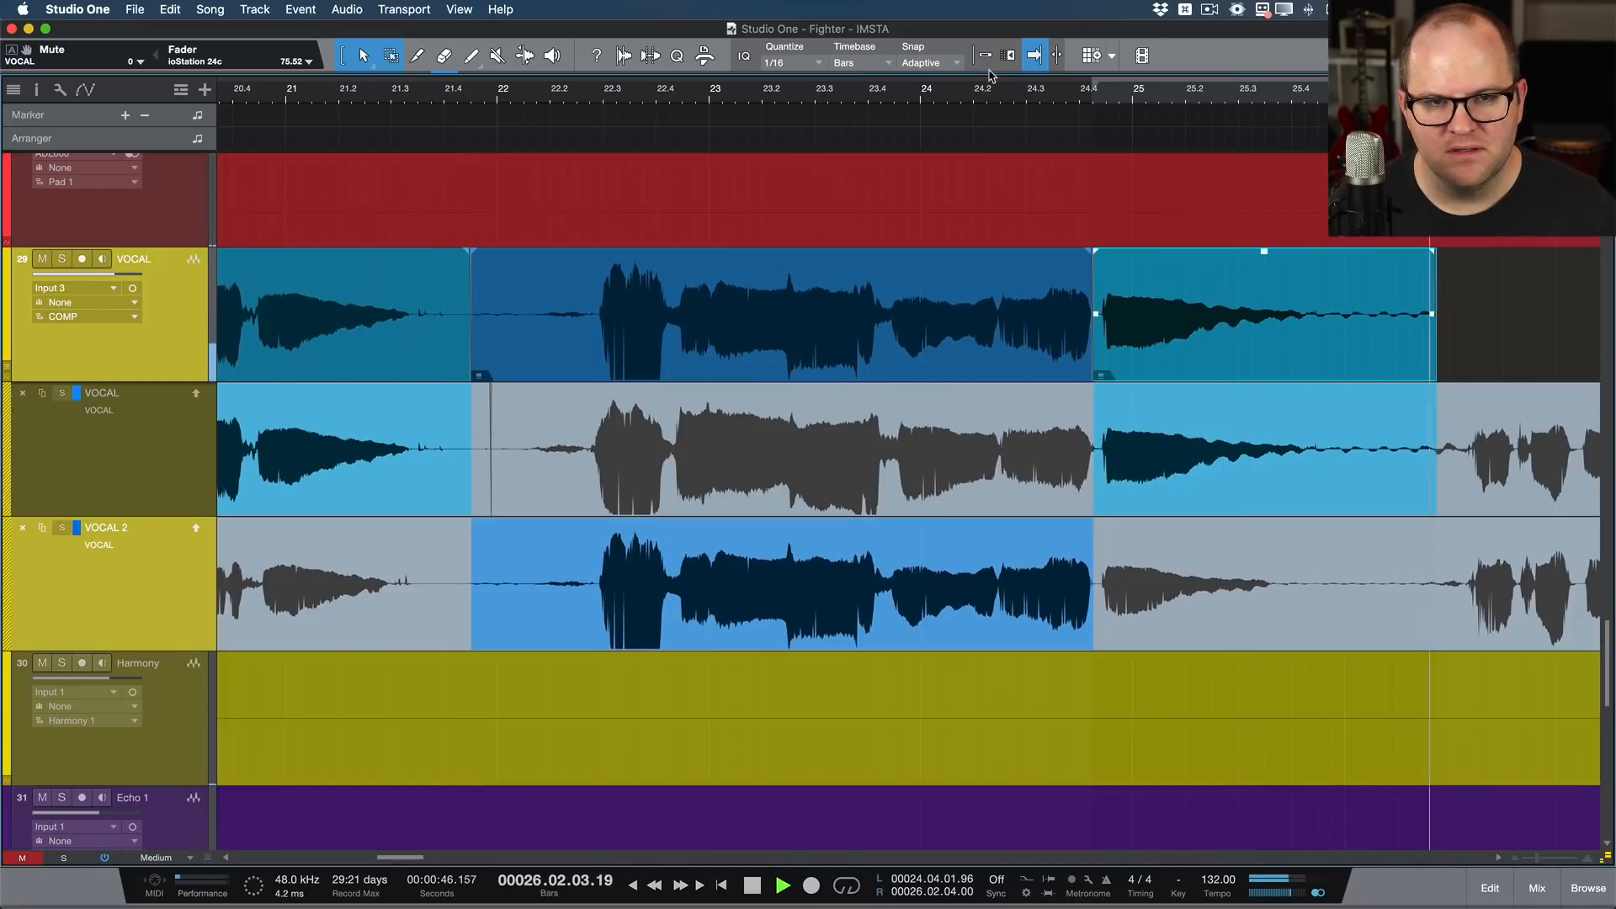
pyautogui.press('space')
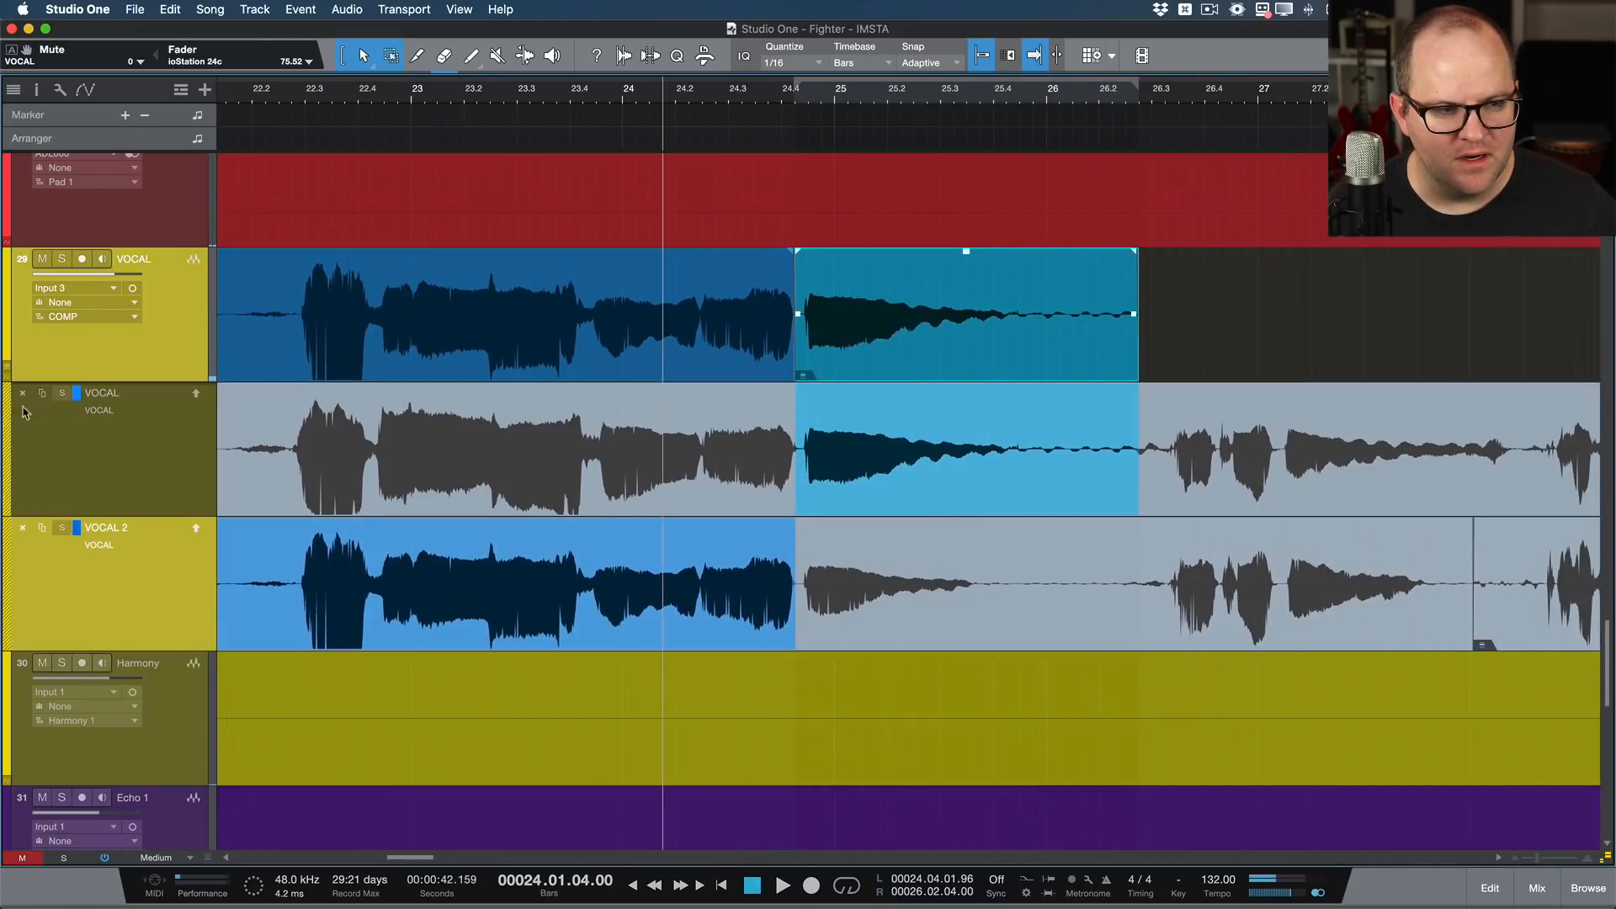
# Step: Audition the VOCAL layer soloed and add its phrase from about bar 26.2 to bar 28 to the comp
pyautogui.click(62, 396)
pyautogui.hscroll(4, 1287, 406)
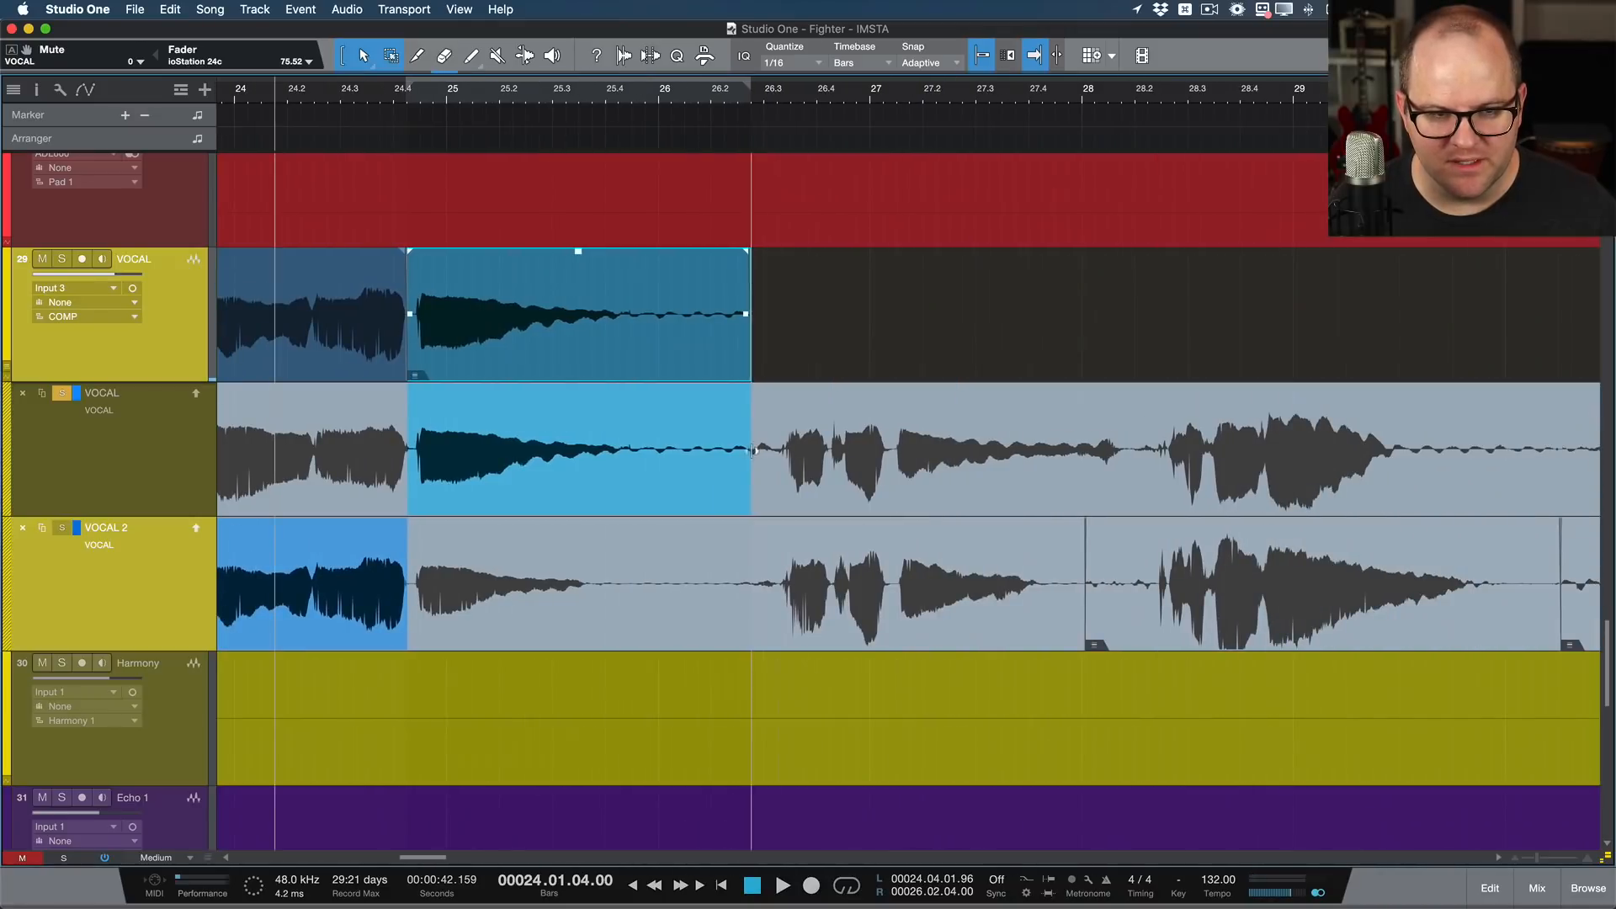
pyautogui.doubleClick(713, 425)
pyautogui.press('space')
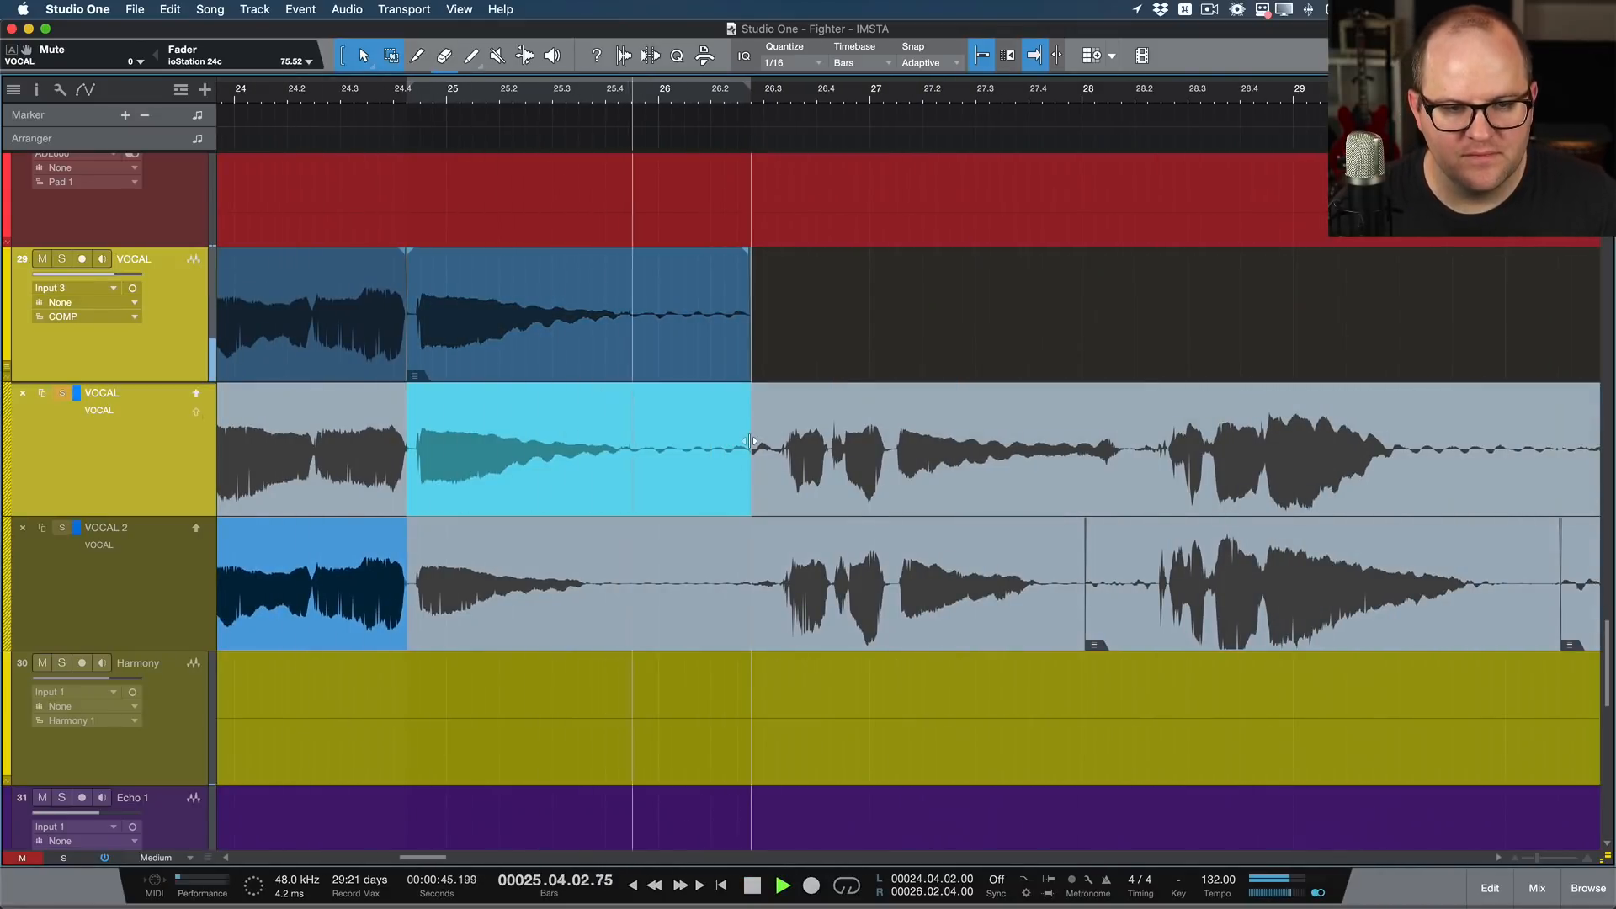
pyautogui.moveTo(753, 439); pyautogui.dragTo(1107, 451)
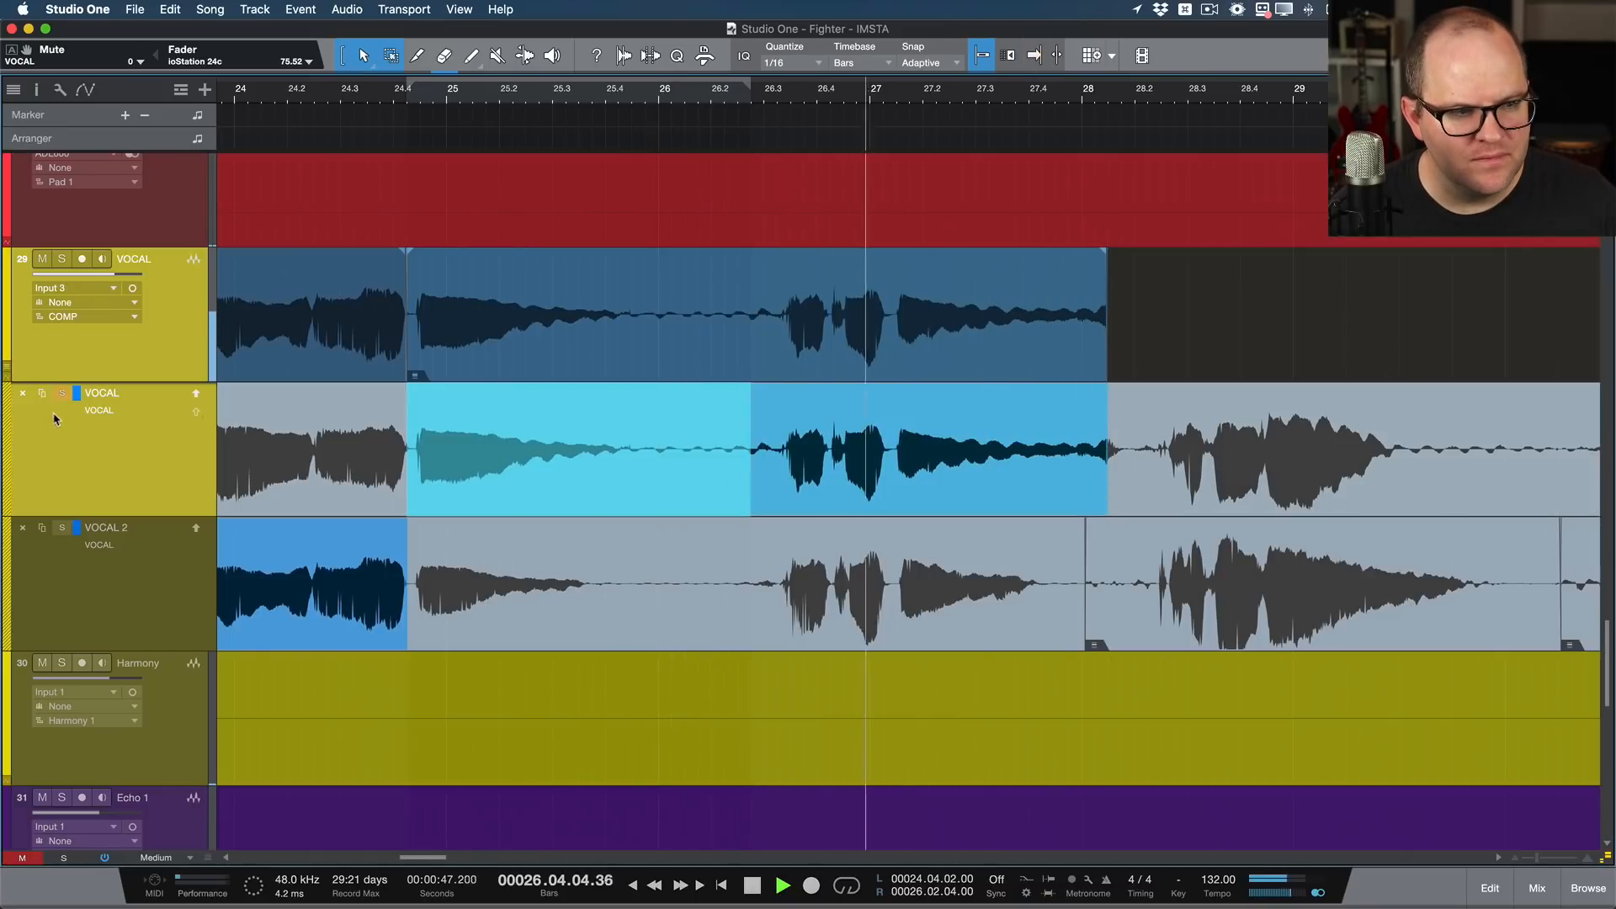
# Step: Extend the comp's VOCAL part just past bar 28 and fill in up to about bar 30 from VOCAL 2, auditioning that layer soloed
pyautogui.hscroll(3, 1007, 414)
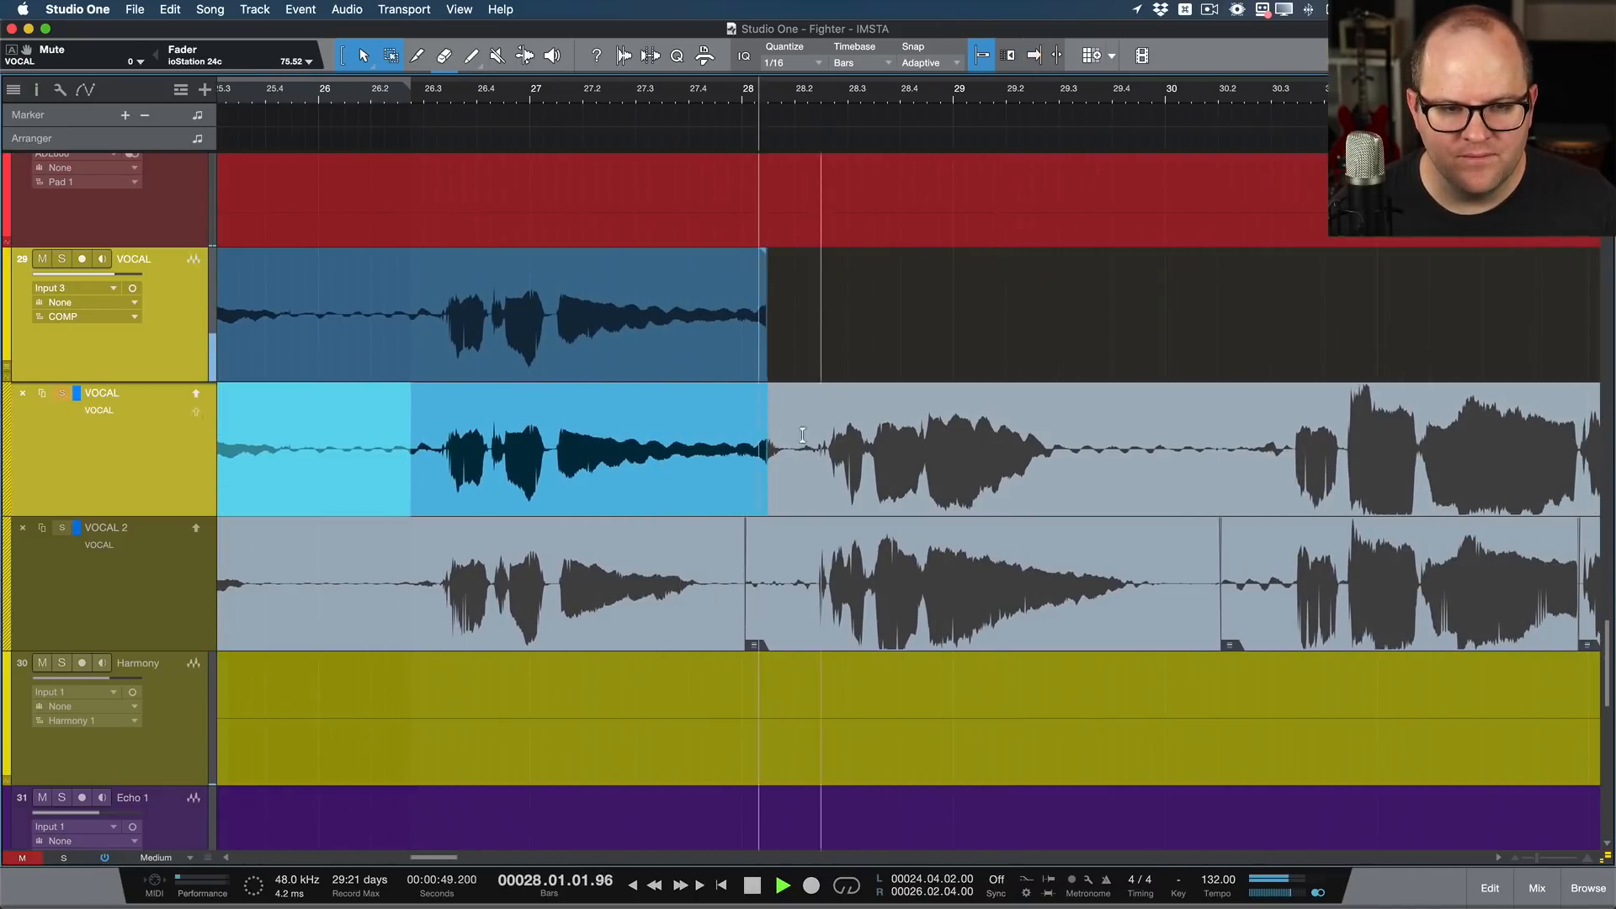
pyautogui.moveTo(768, 455)
pyautogui.mouseDown()
pyautogui.moveTo(1202, 458)
pyautogui.moveTo(770, 461)
pyautogui.moveTo(795, 468)
pyautogui.mouseUp()
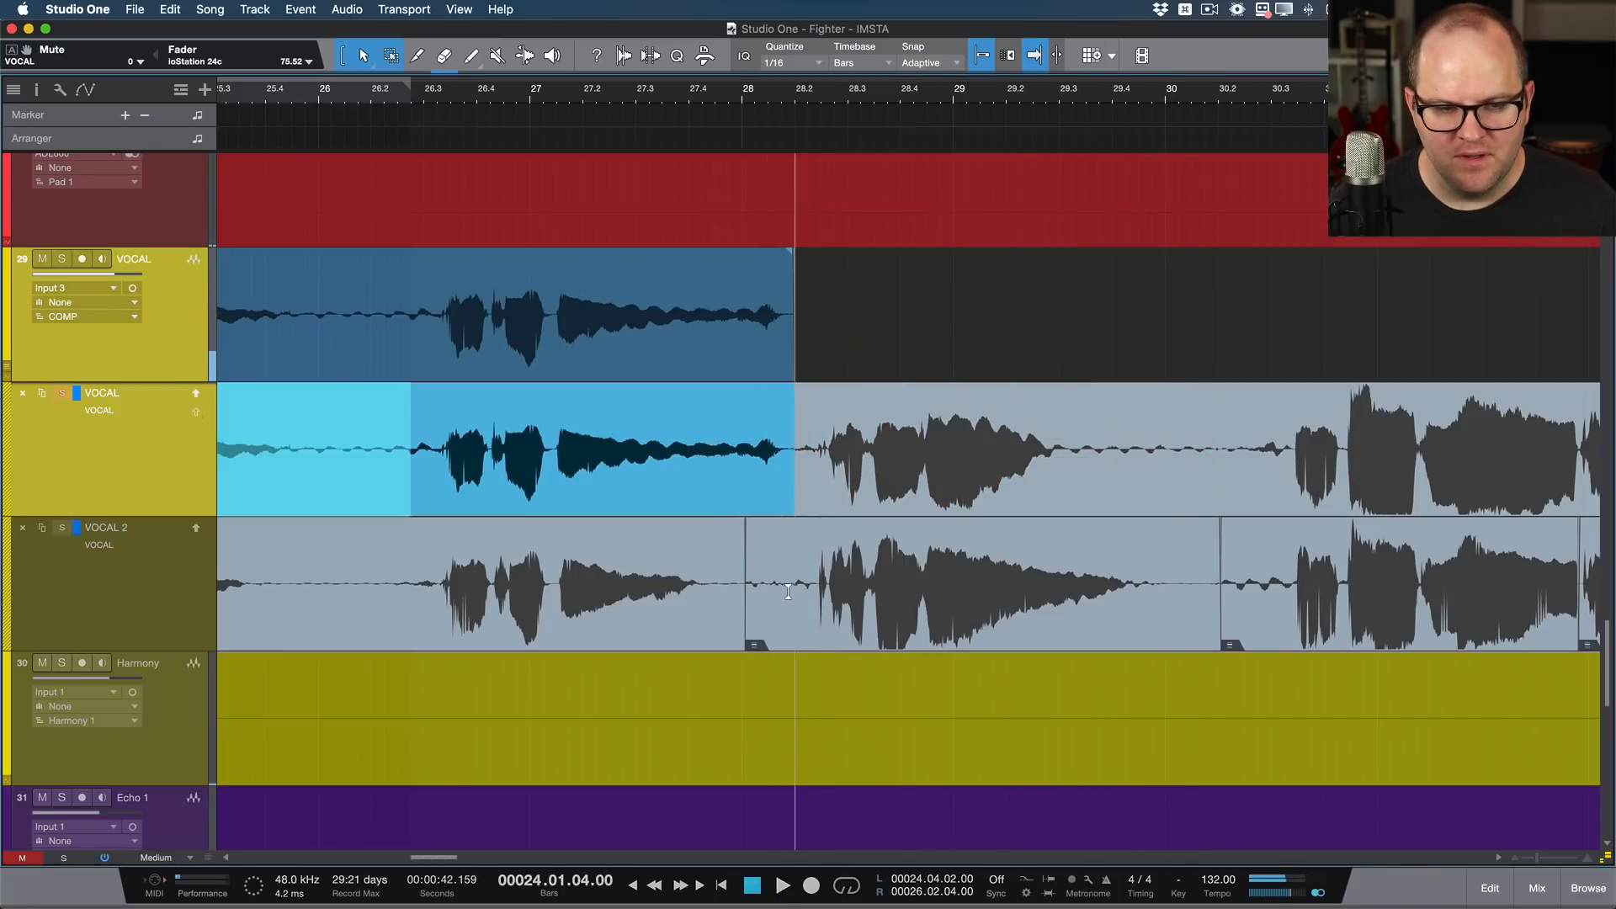
pyautogui.moveTo(770, 589); pyautogui.dragTo(1202, 589)
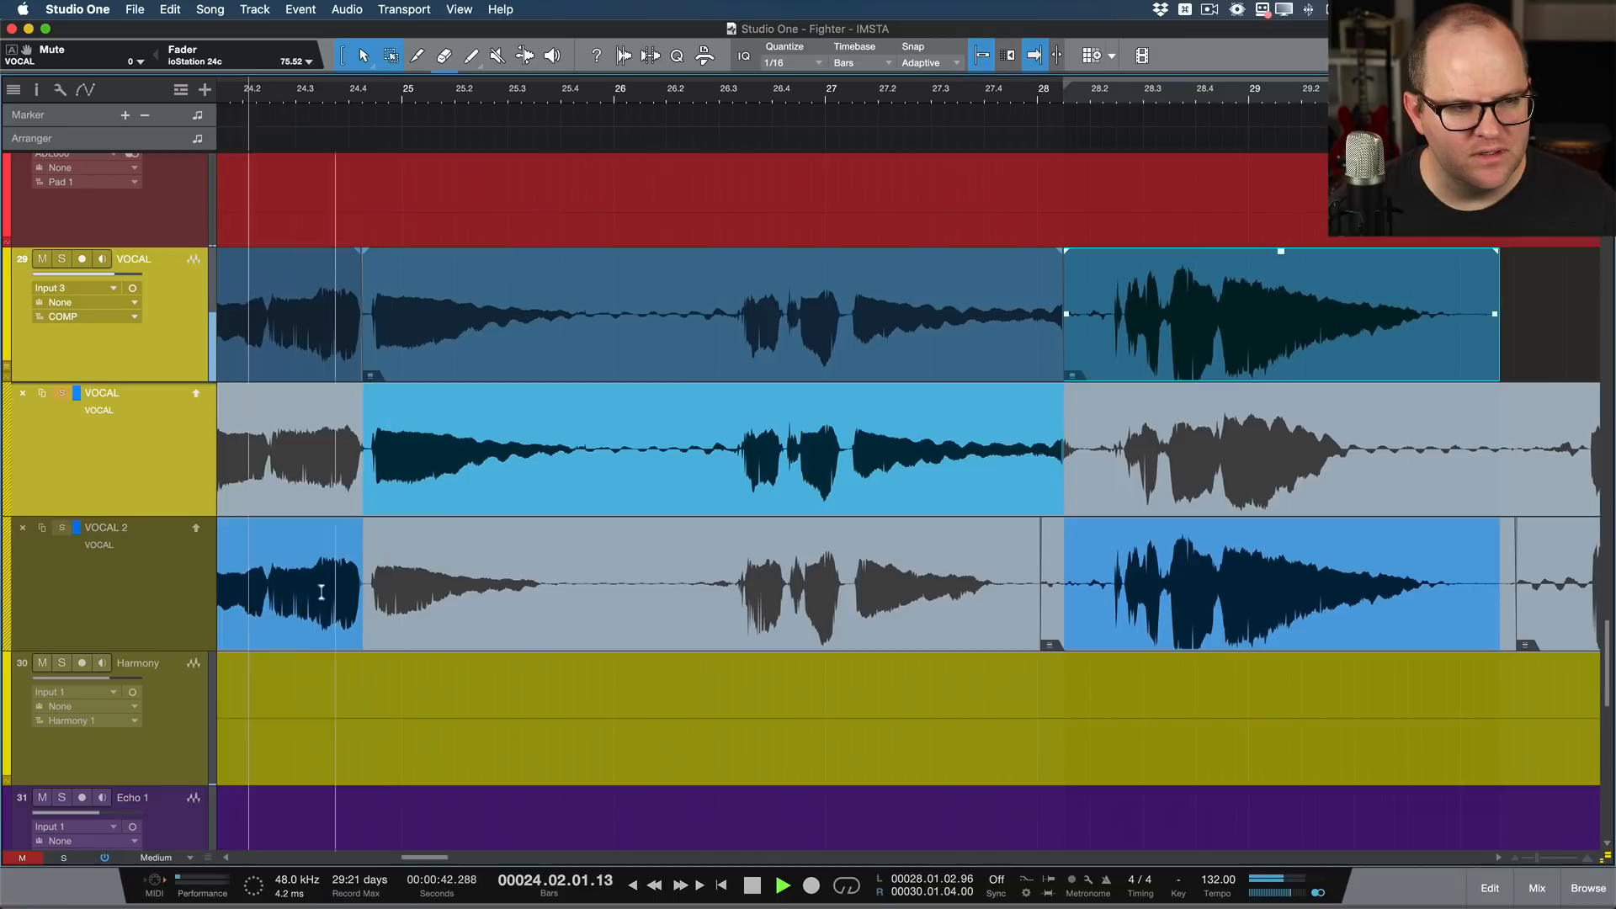
pyautogui.click(62, 529)
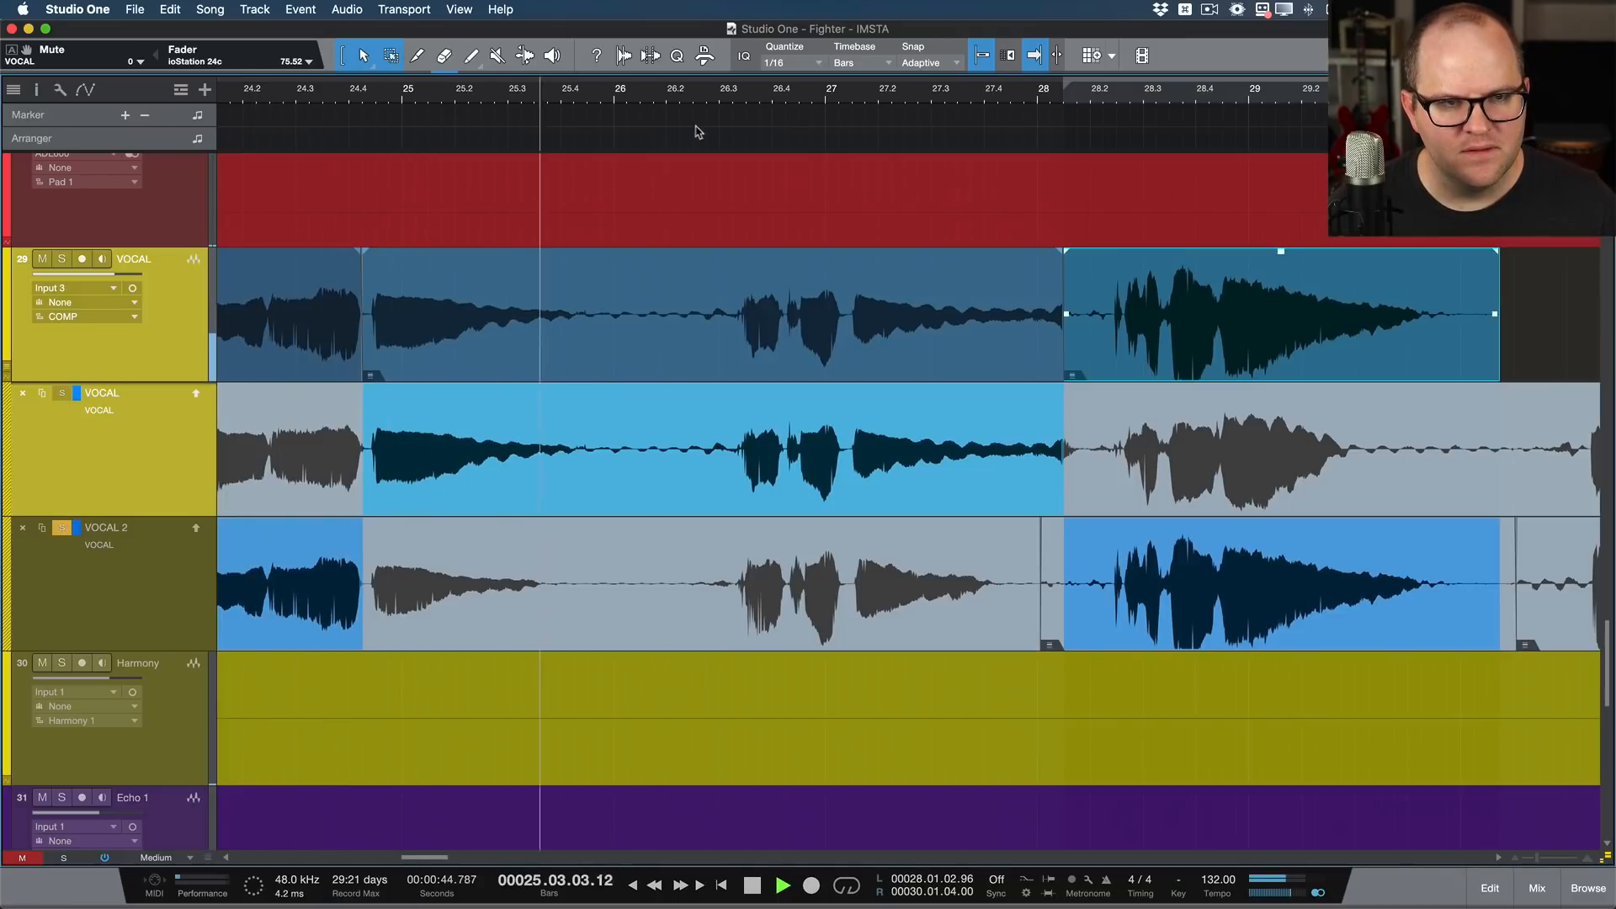
pyautogui.click(1028, 96)
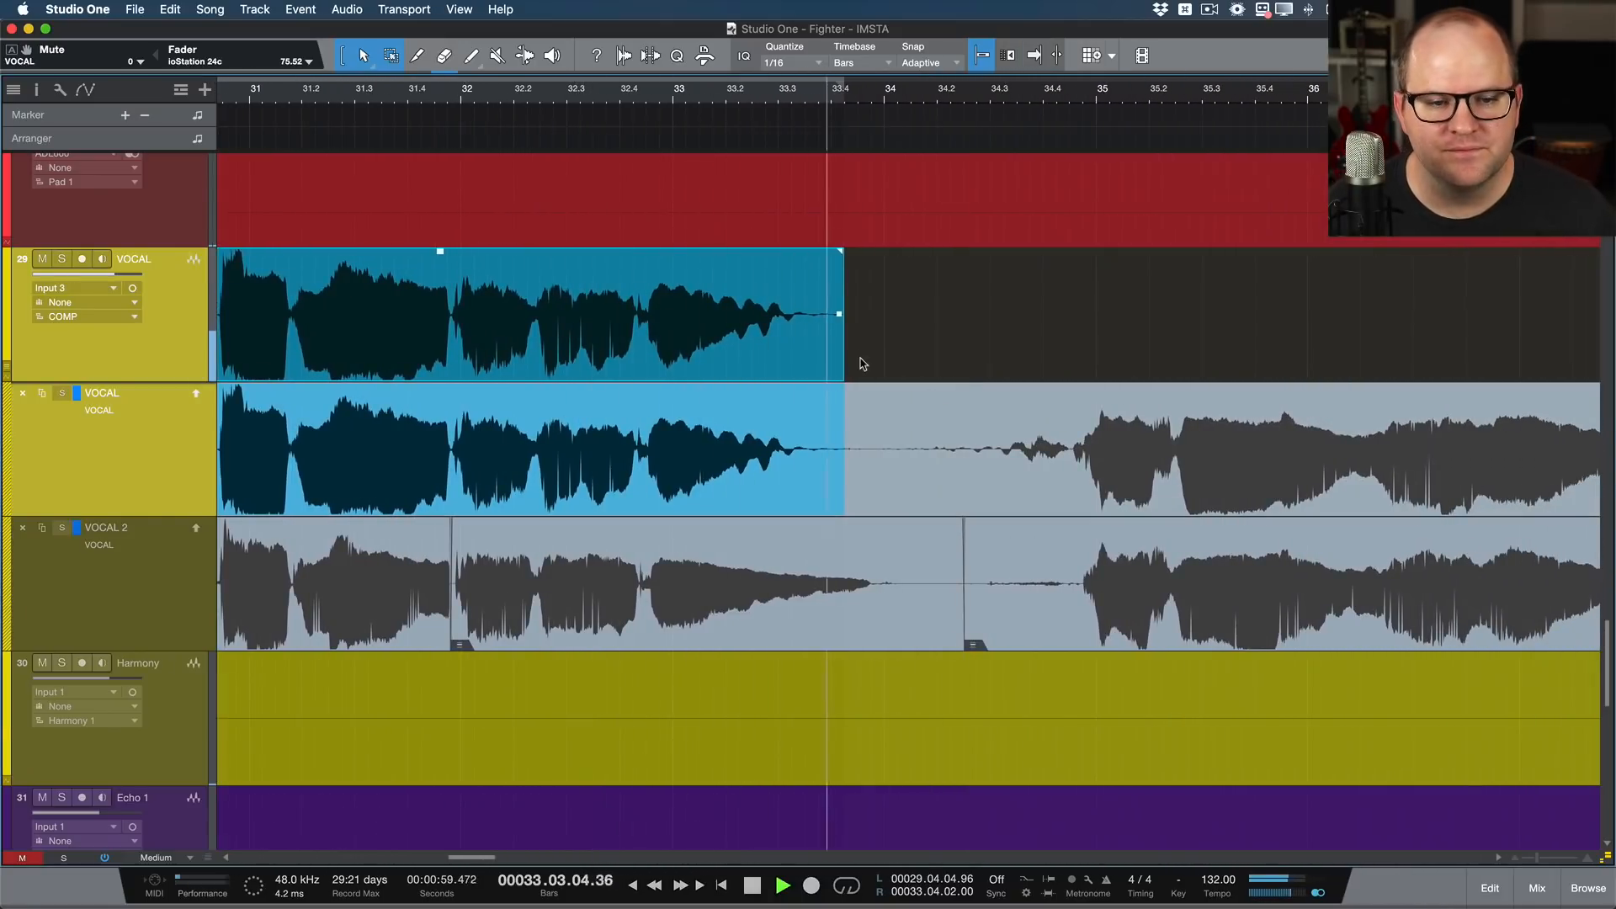
# Step: Audition the VOCAL layer soloed and extend its comp part from bar 33.4 to the end of the take at about bar 40
pyautogui.moveTo(843, 359); pyautogui.dragTo(980, 360)
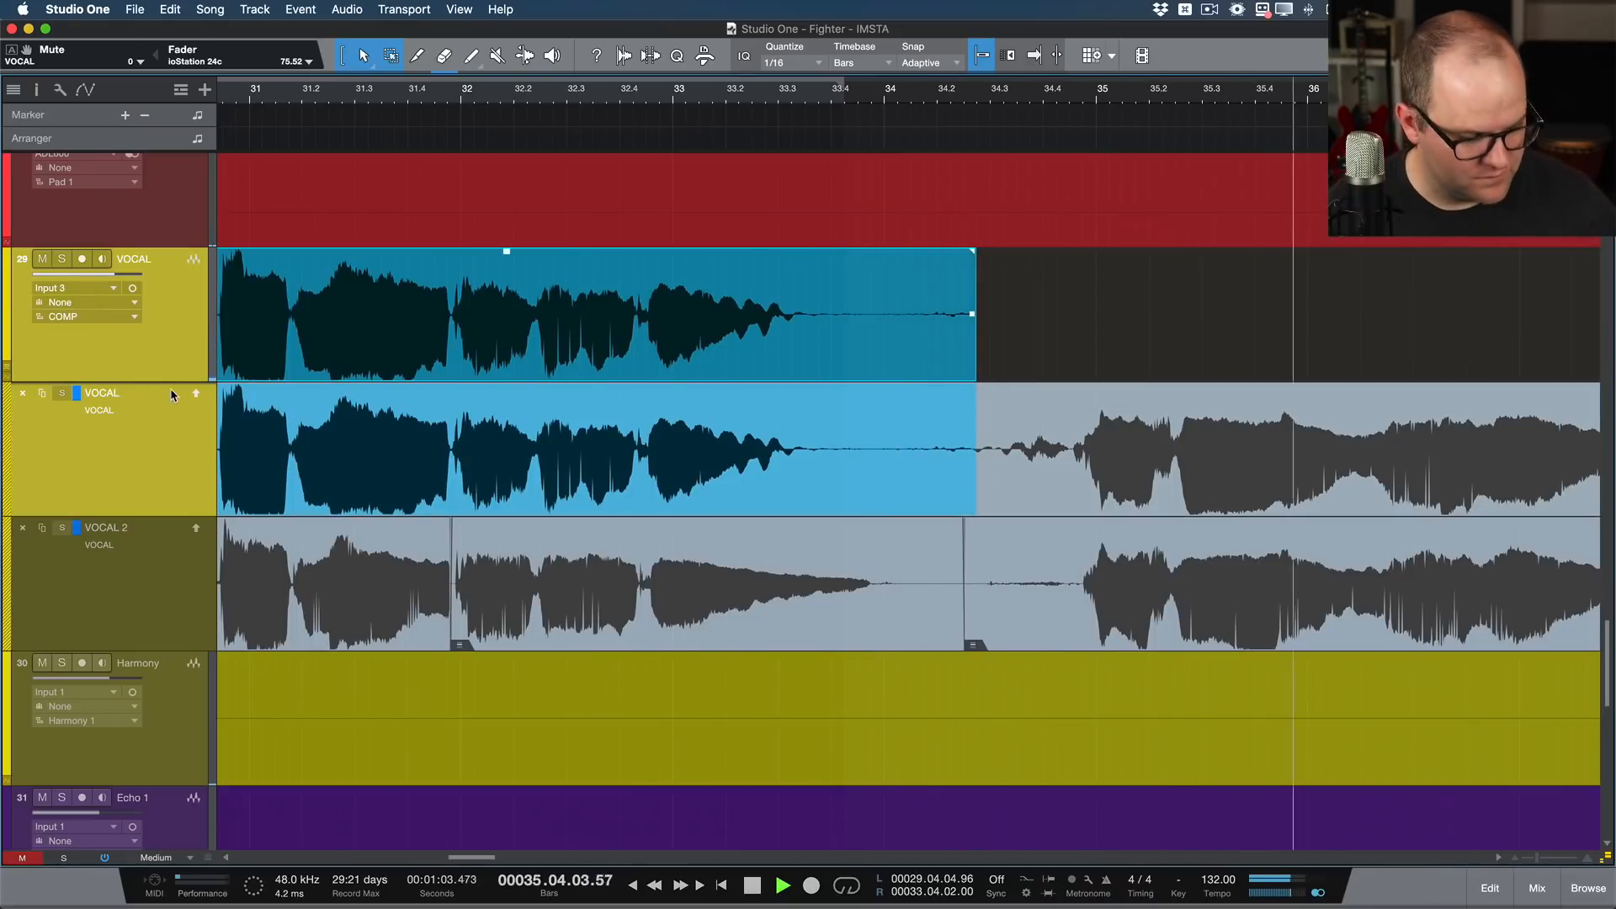
pyautogui.press('KP_Subtract')
pyautogui.press('KP_Subtract')
pyautogui.press('p')
pyautogui.click(62, 394)
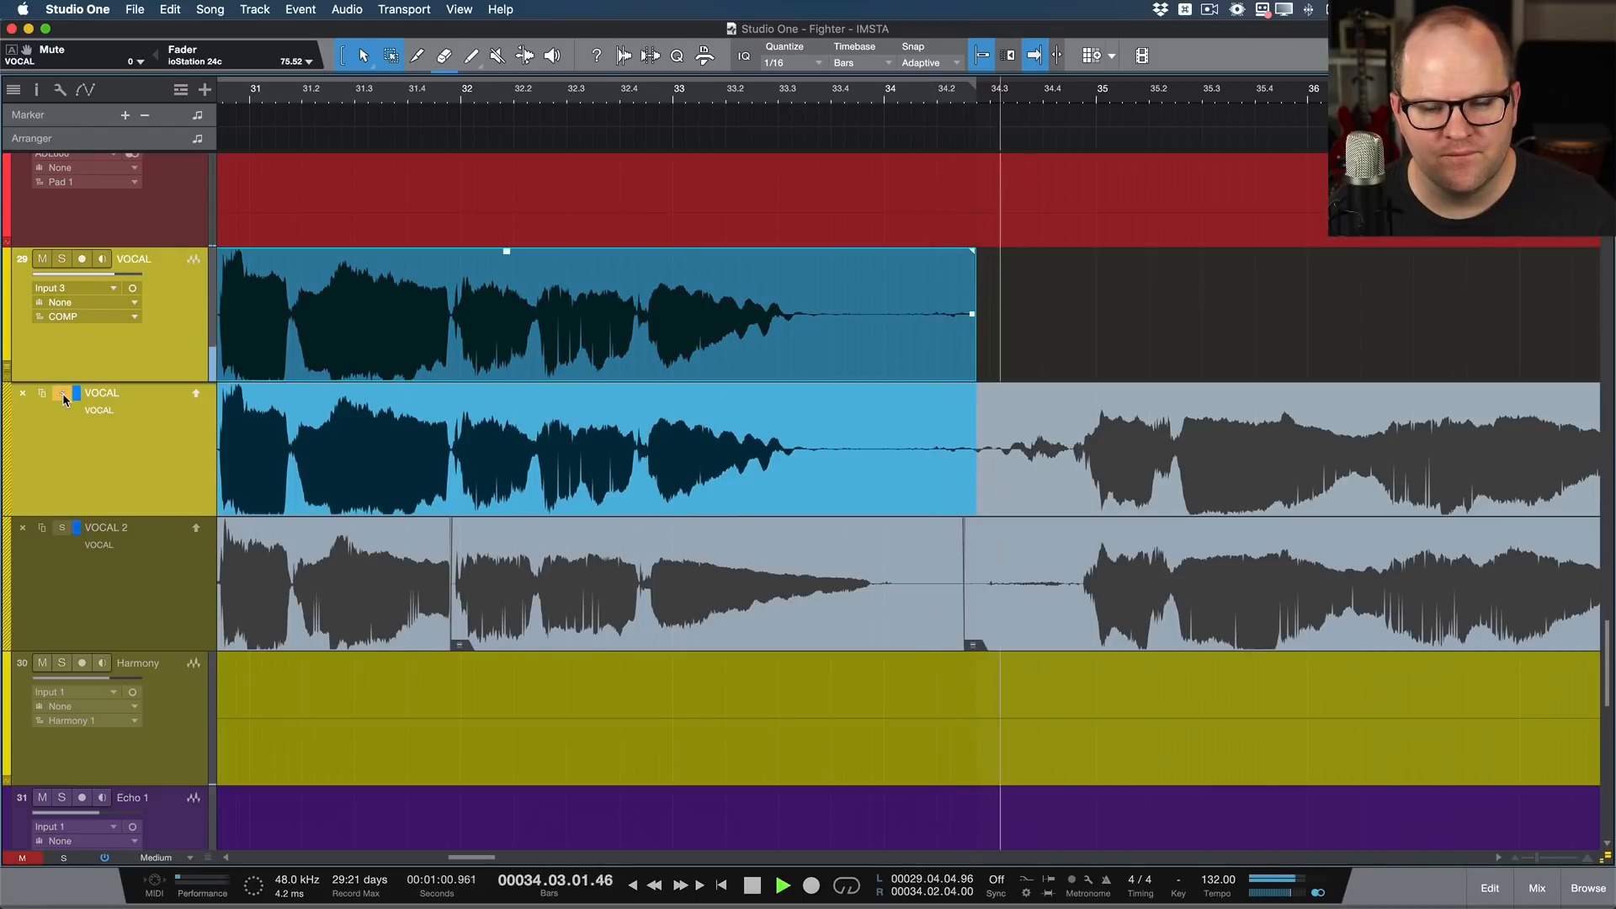
pyautogui.hscroll(6, 524, 429)
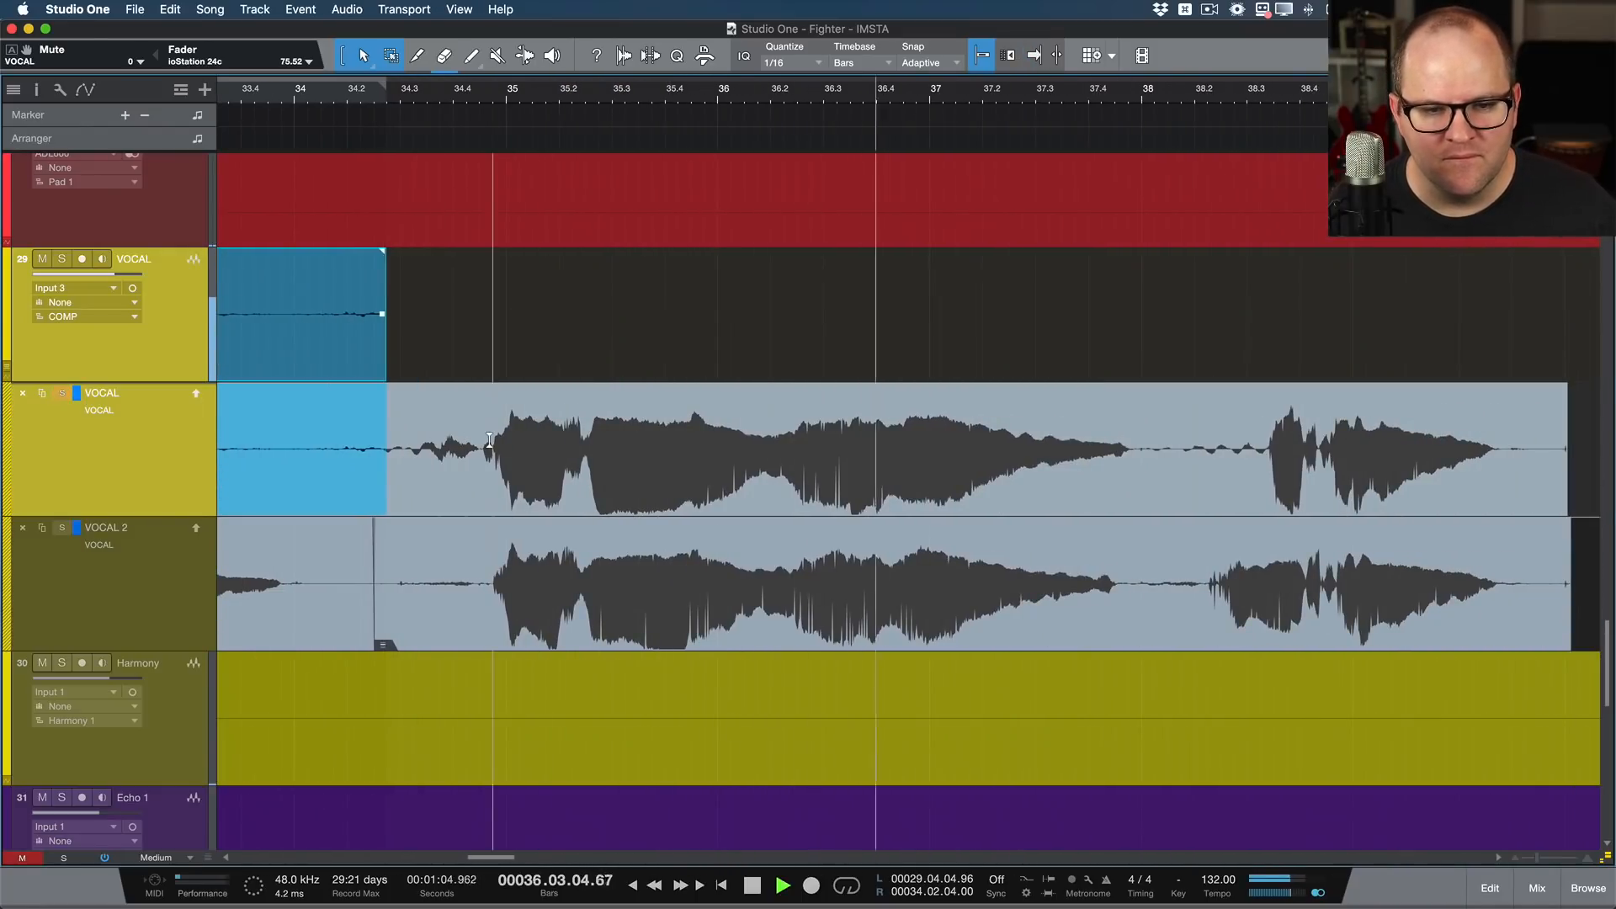
pyautogui.moveTo(382, 420); pyautogui.dragTo(1583, 452)
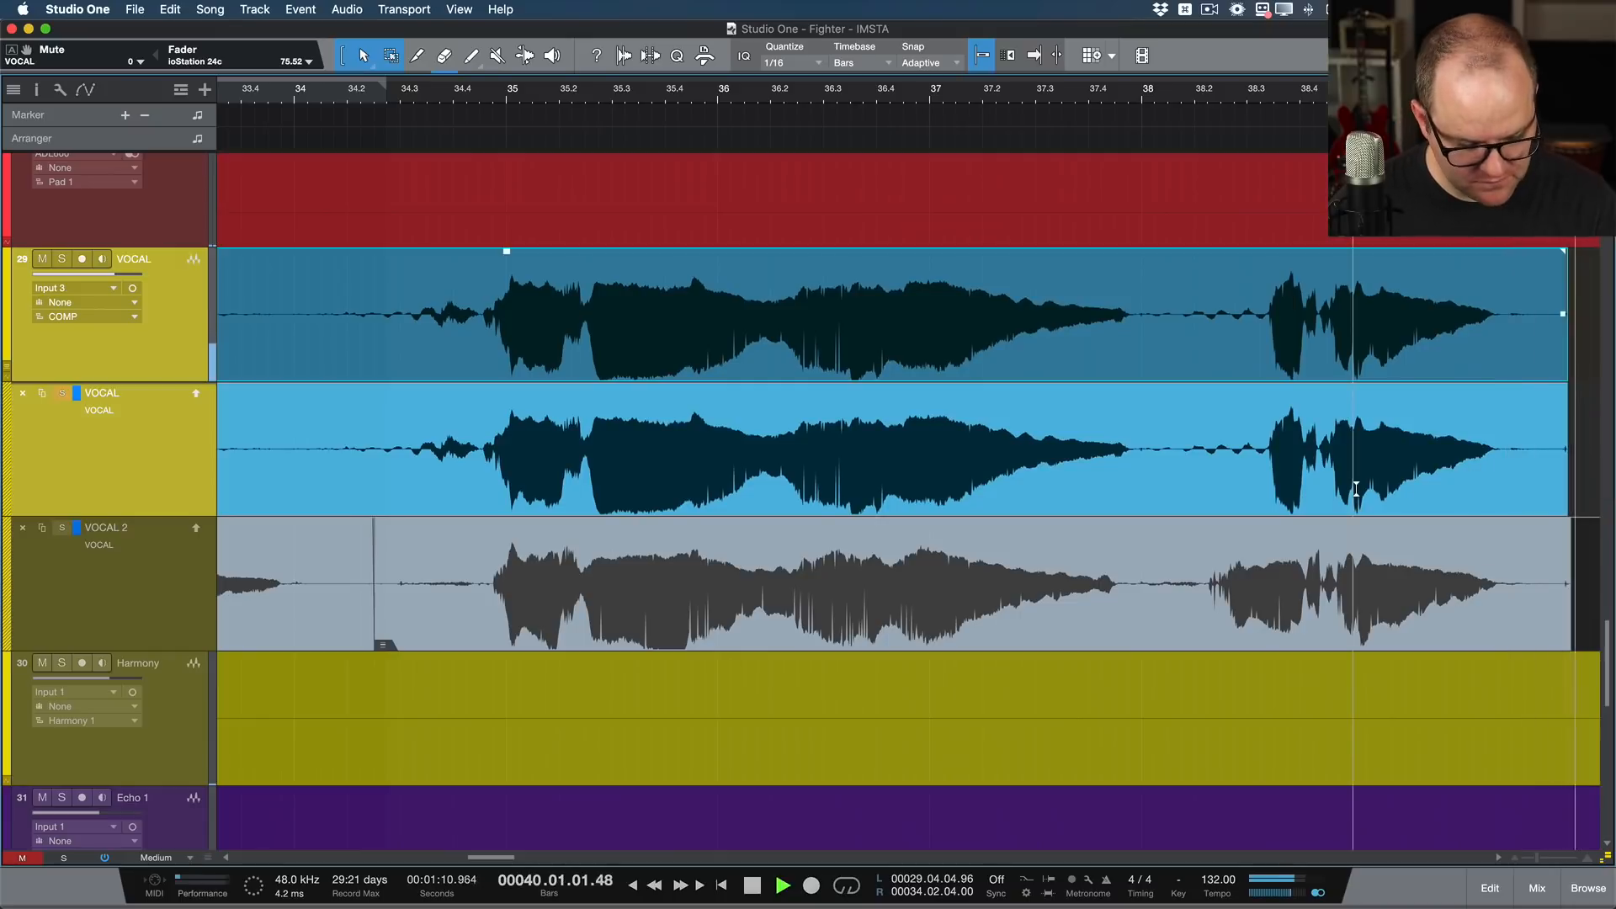
pyautogui.press('space')
# Step: Move the crossfade between the comp's VOCAL and VOCAL 2 parts just after bar 28 slightly later
pyautogui.scroll(-5, 1273, 493)
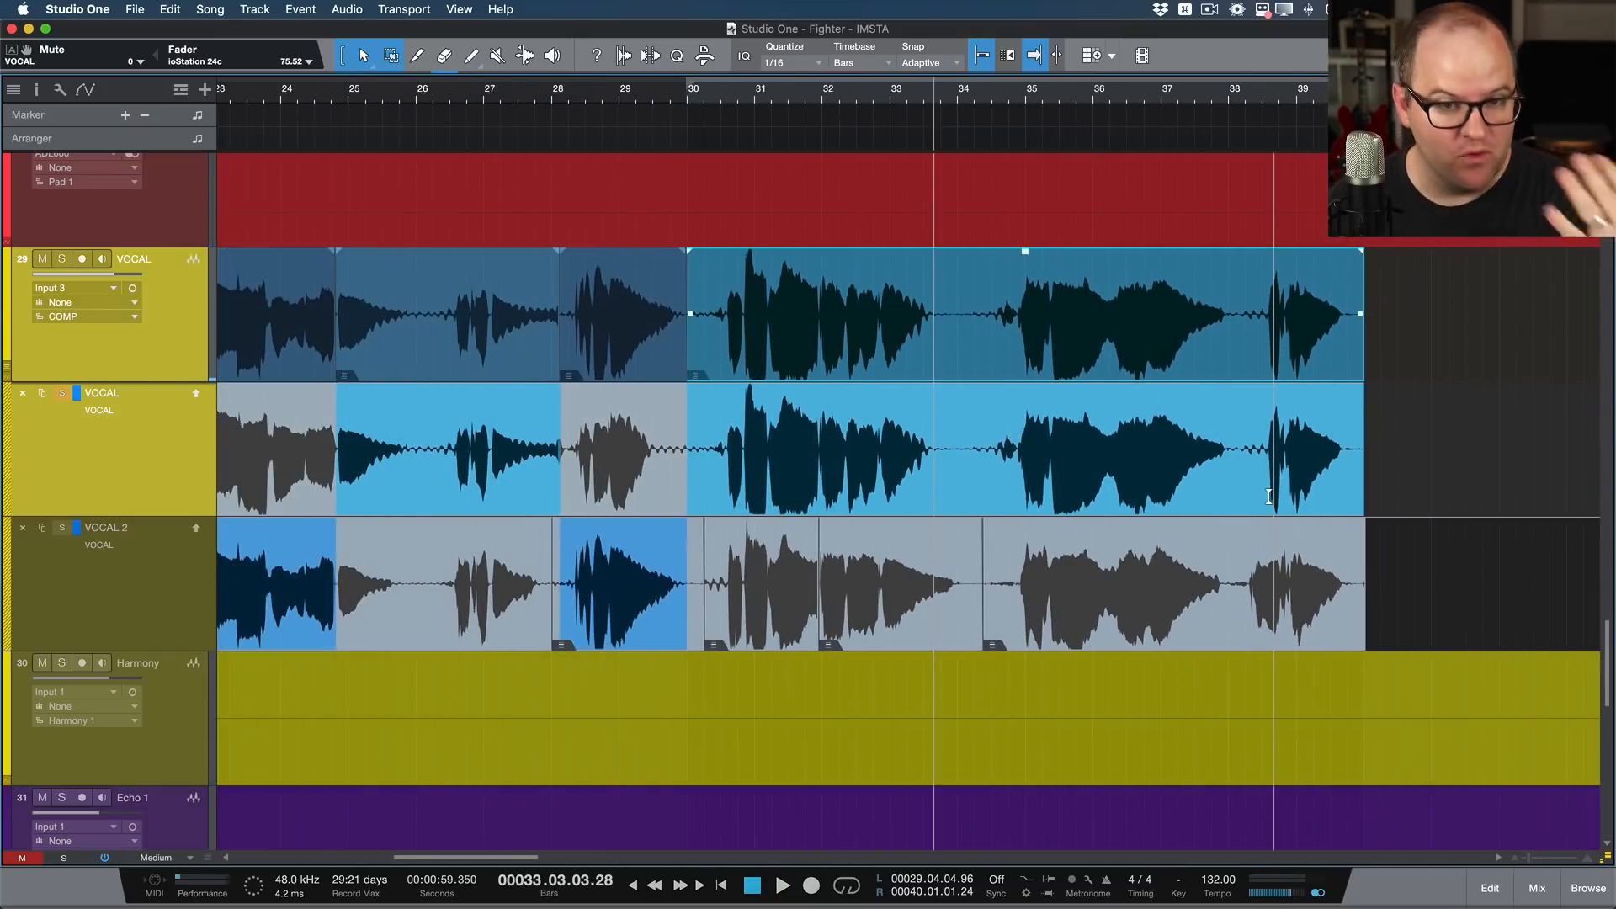
pyautogui.scroll(-1, 1237, 497)
pyautogui.hscroll(-10, 1221, 495)
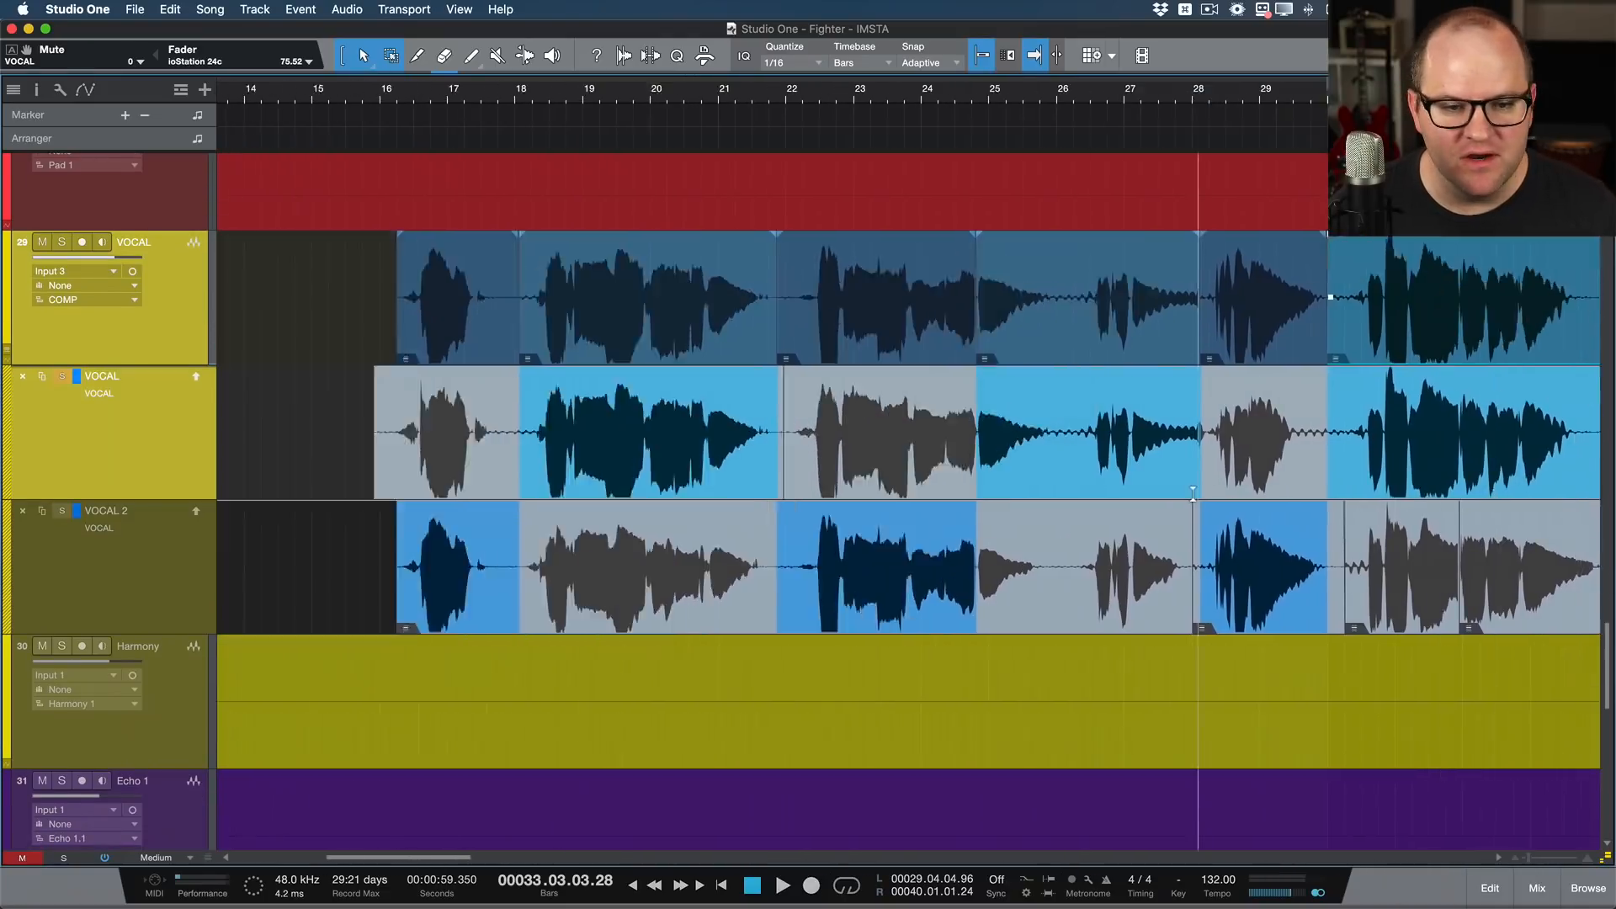
pyautogui.hscroll(1, 1193, 494)
pyautogui.scroll(-5, 1193, 493)
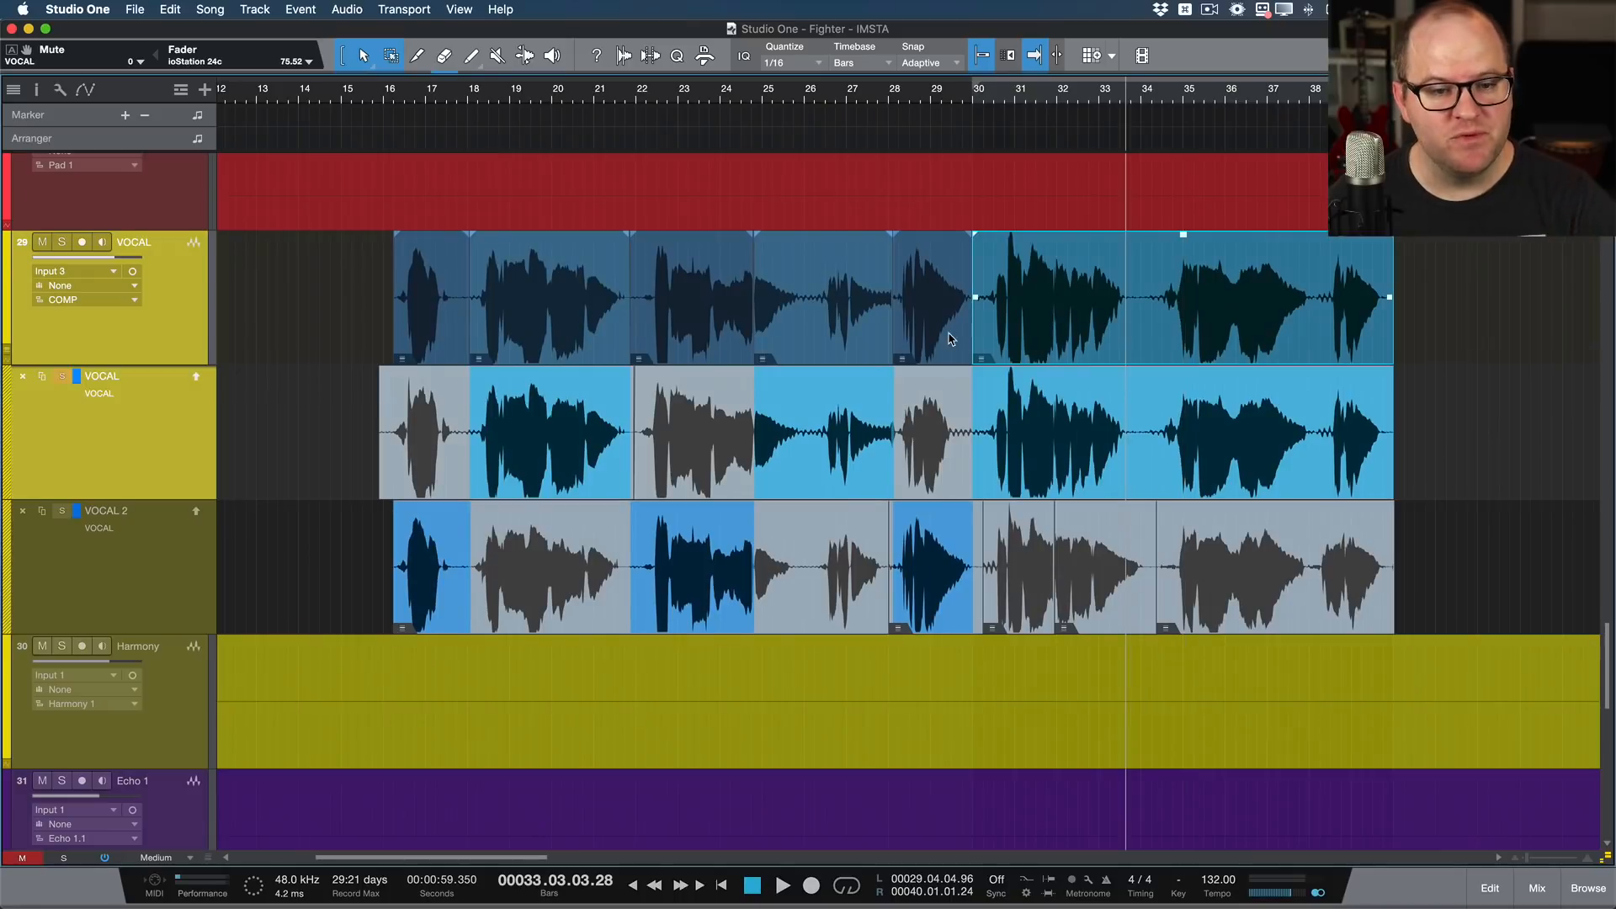
pyautogui.click(863, 327)
pyautogui.click(936, 339)
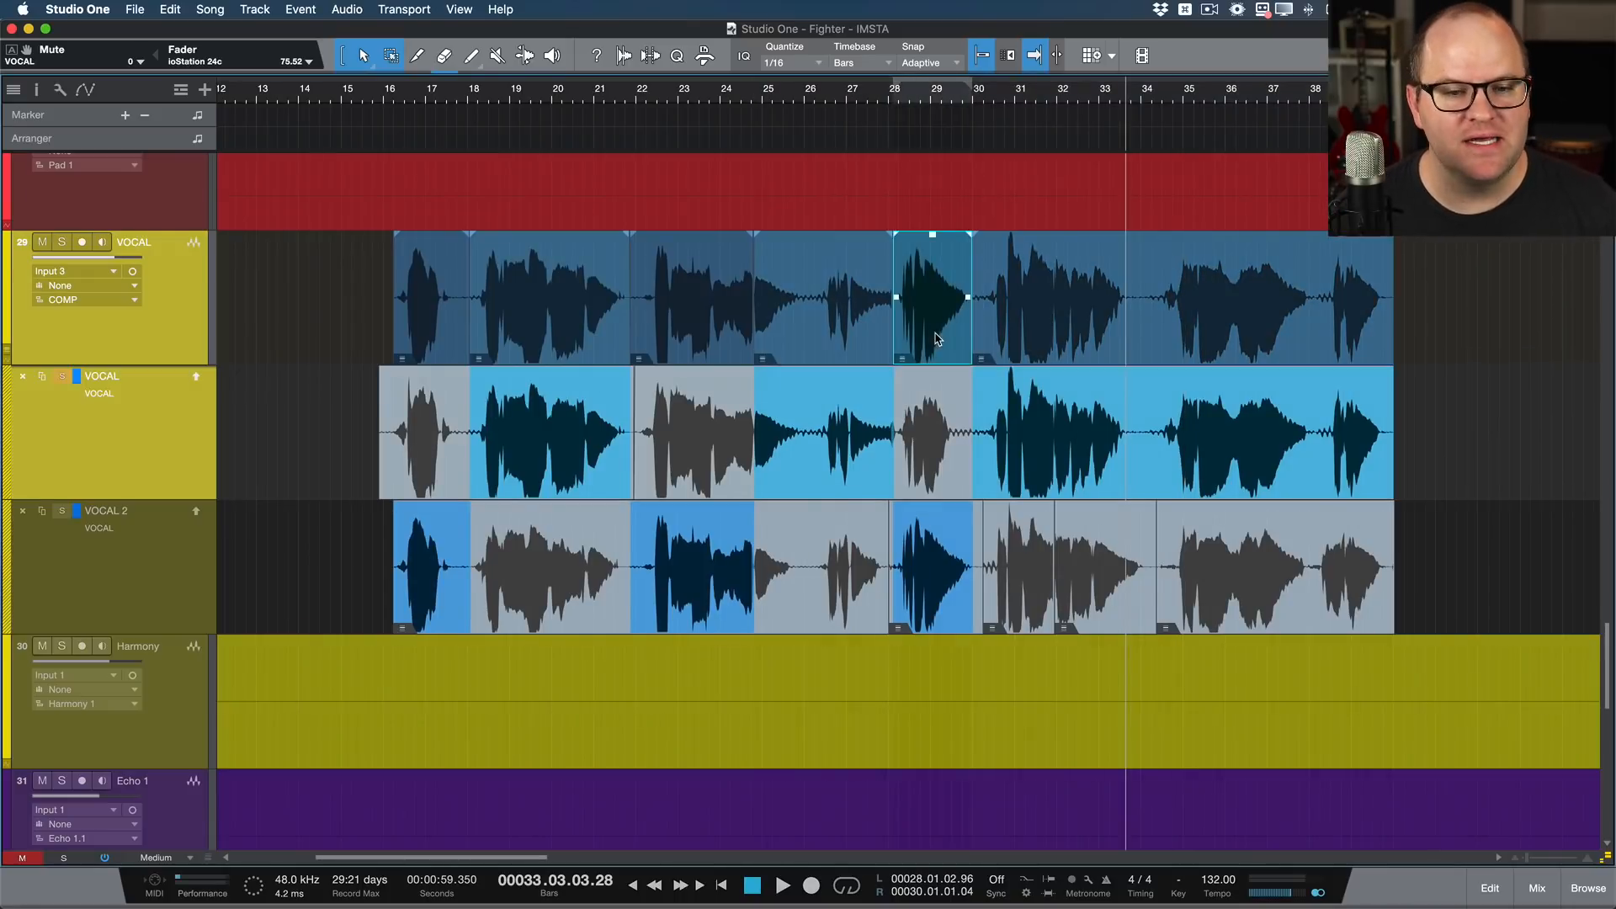
pyautogui.scroll(15, 887, 328)
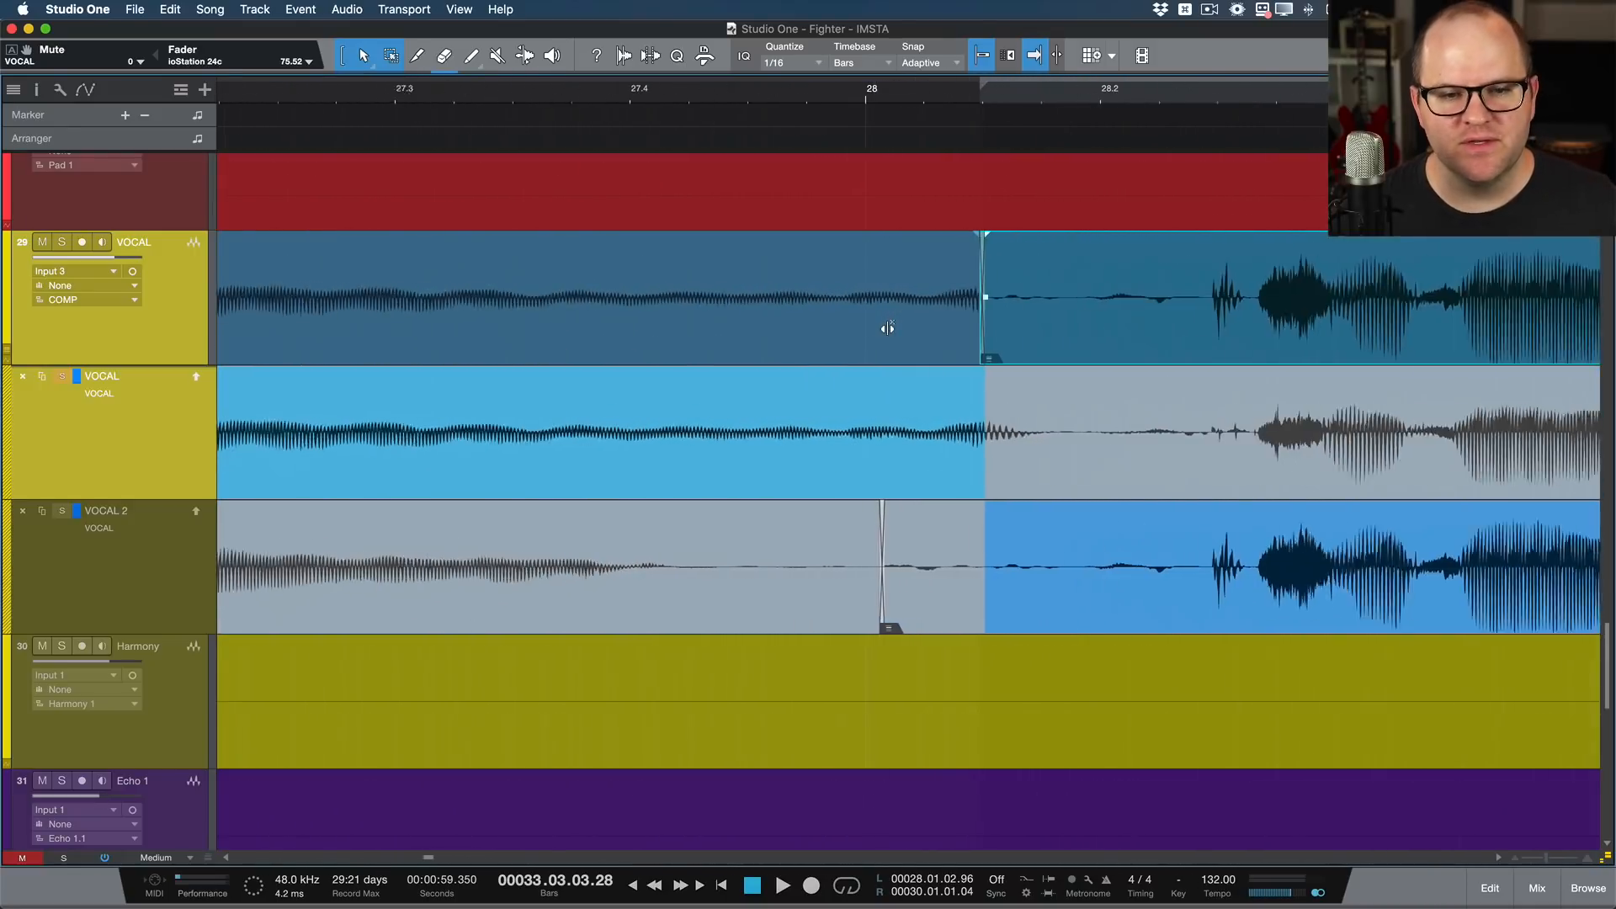
pyautogui.scroll(10, 726, 303)
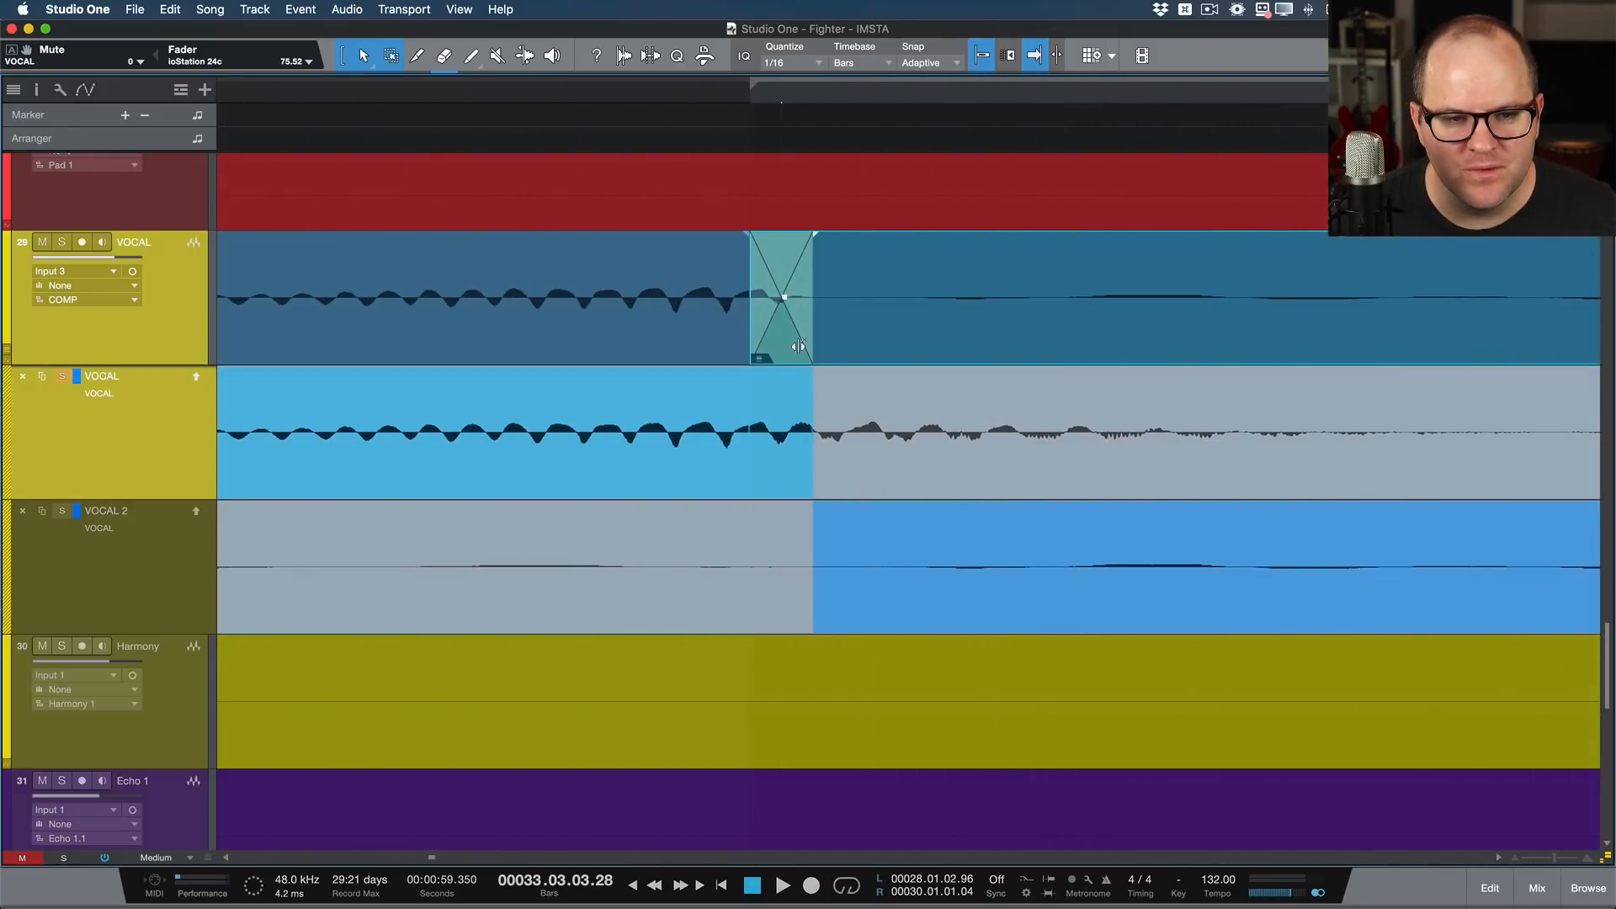
pyautogui.moveTo(798, 346); pyautogui.dragTo(1322, 345)
pyautogui.scroll(-5, 1322, 344)
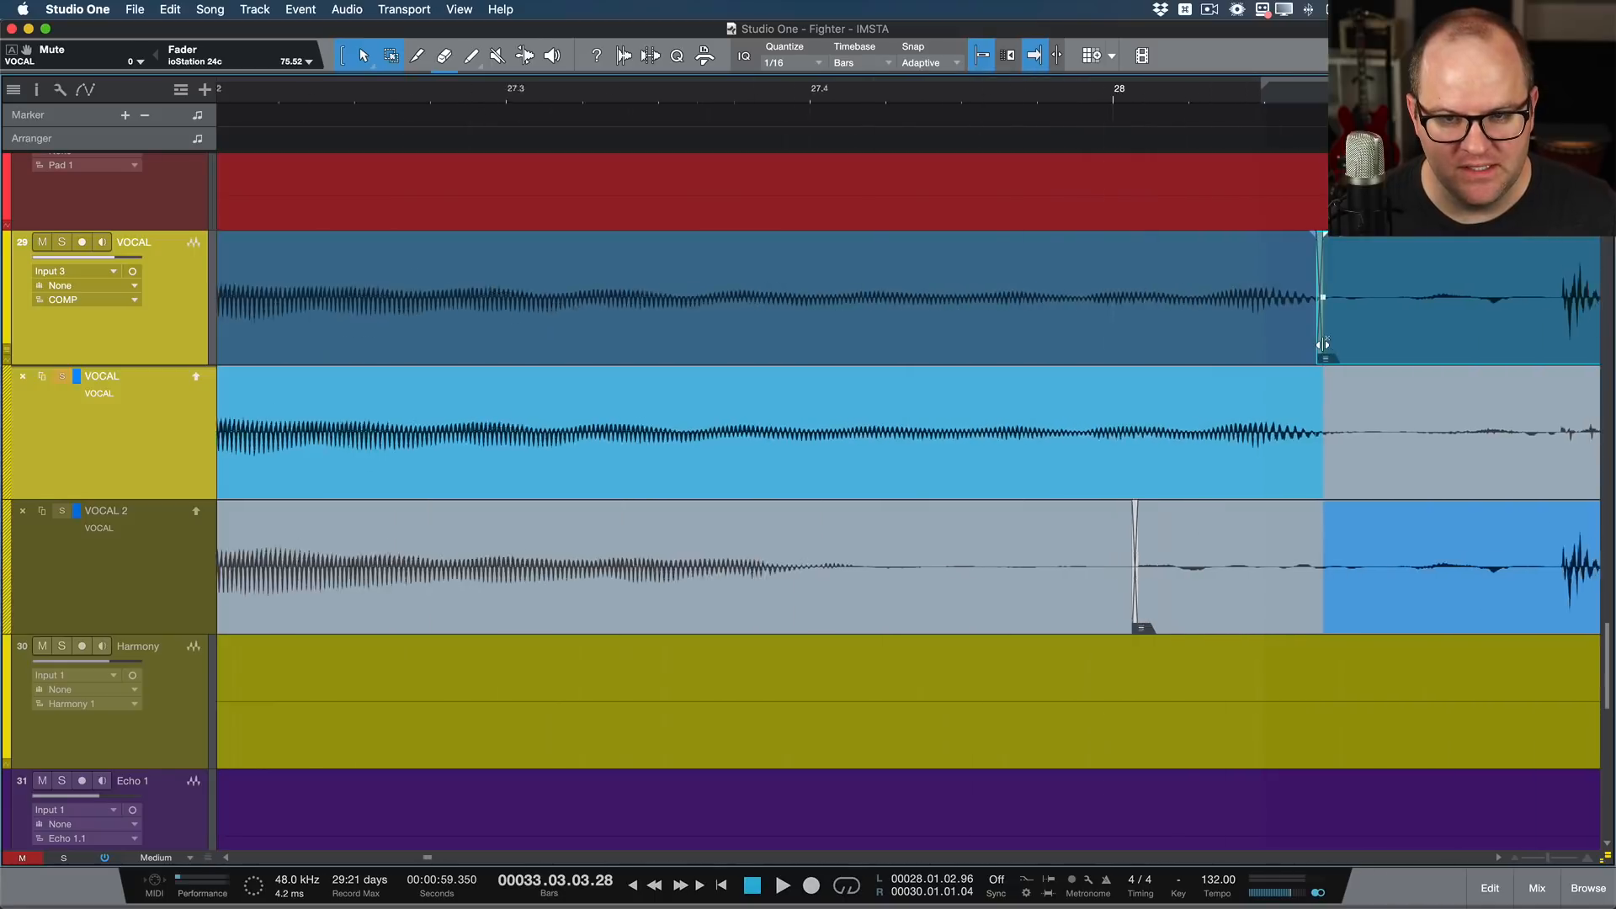
pyautogui.scroll(-10, 1322, 344)
# Step: Shift the crossfade between the comp's VOCAL 2 and VOCAL parts near bar 24.4 slightly later
pyautogui.click(833, 352)
pyautogui.scroll(2, 721, 329)
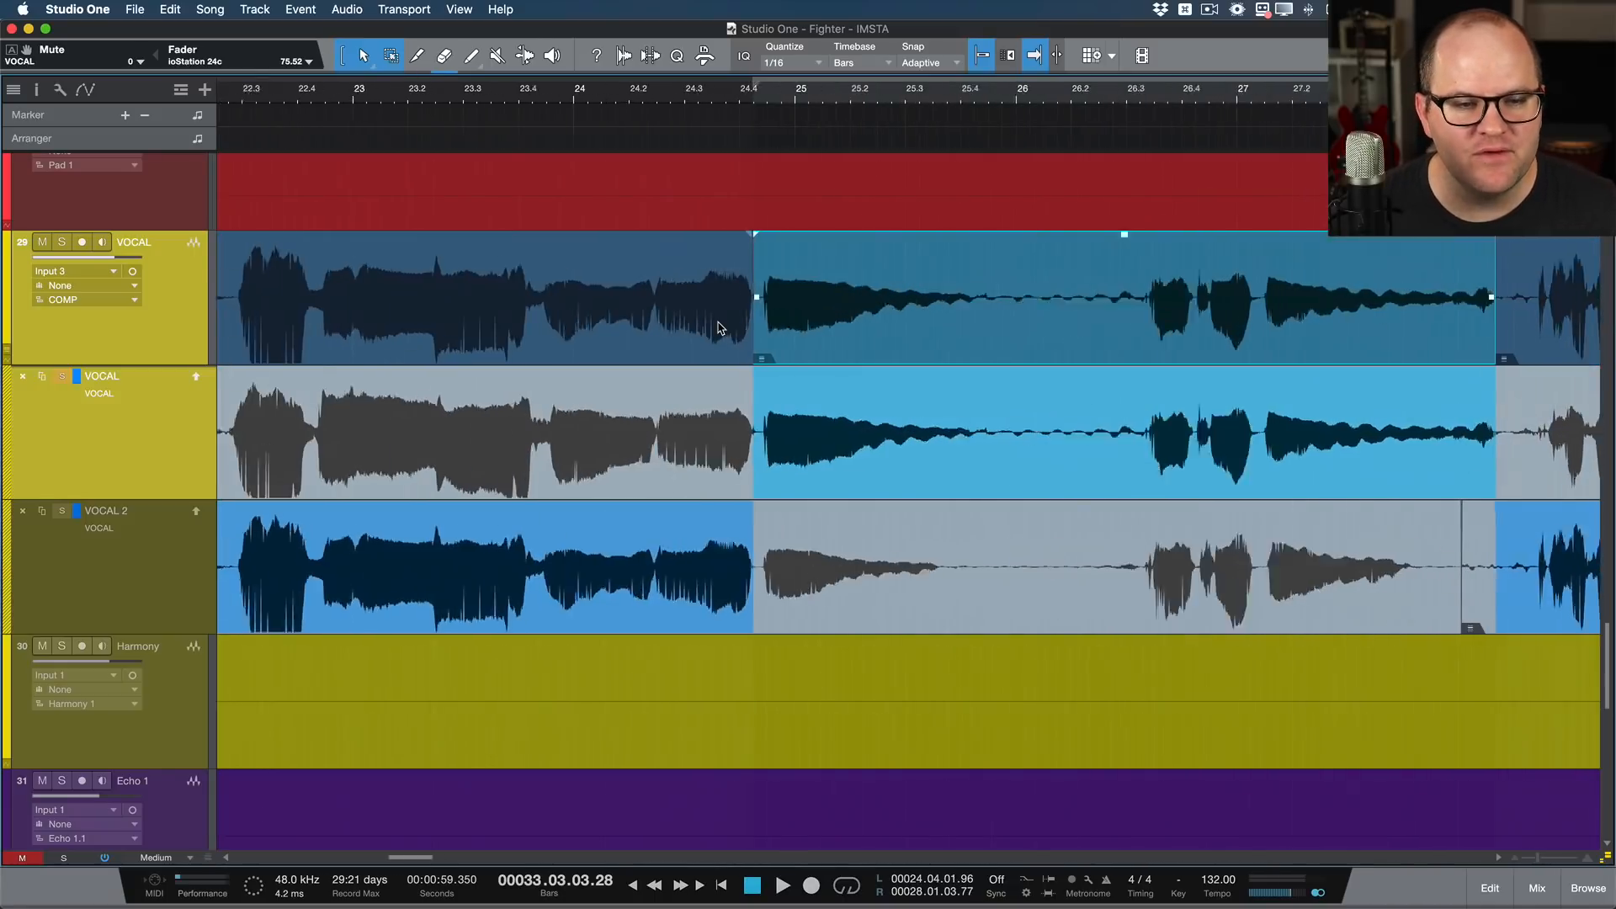
pyautogui.scroll(8, 722, 328)
pyautogui.moveTo(1023, 336); pyautogui.dragTo(1068, 339)
pyautogui.scroll(-8, 1067, 339)
pyautogui.scroll(-2, 1067, 339)
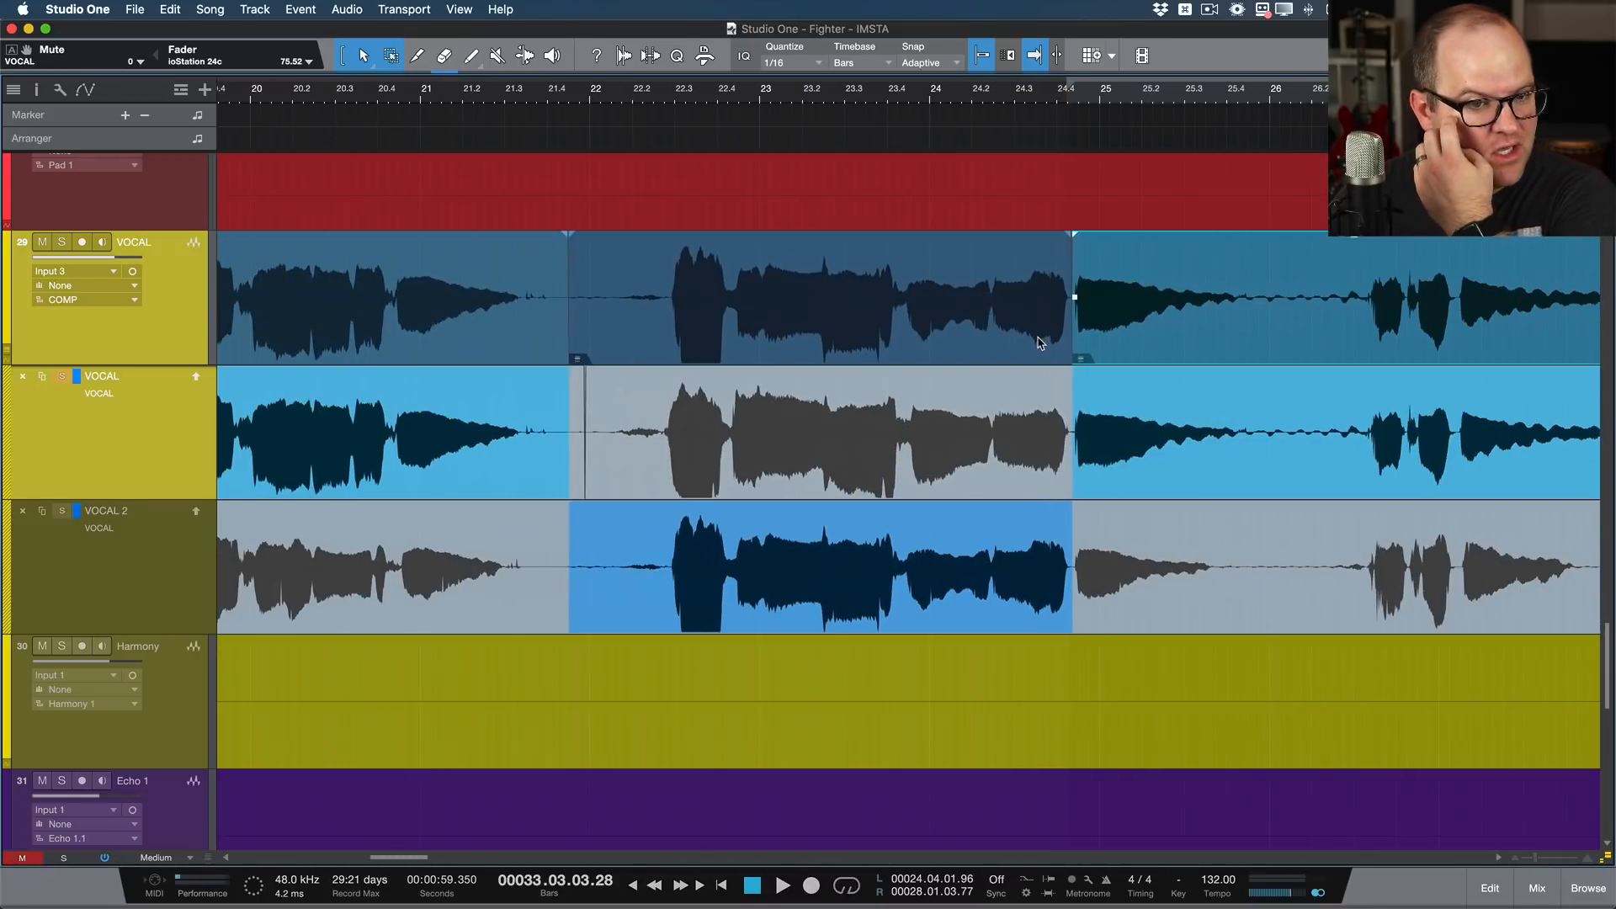
# Step: Review the joins between takes along the whole comp, from bar 16 to bar 40
pyautogui.scroll(9, 534, 326)
pyautogui.scroll(-8, 534, 327)
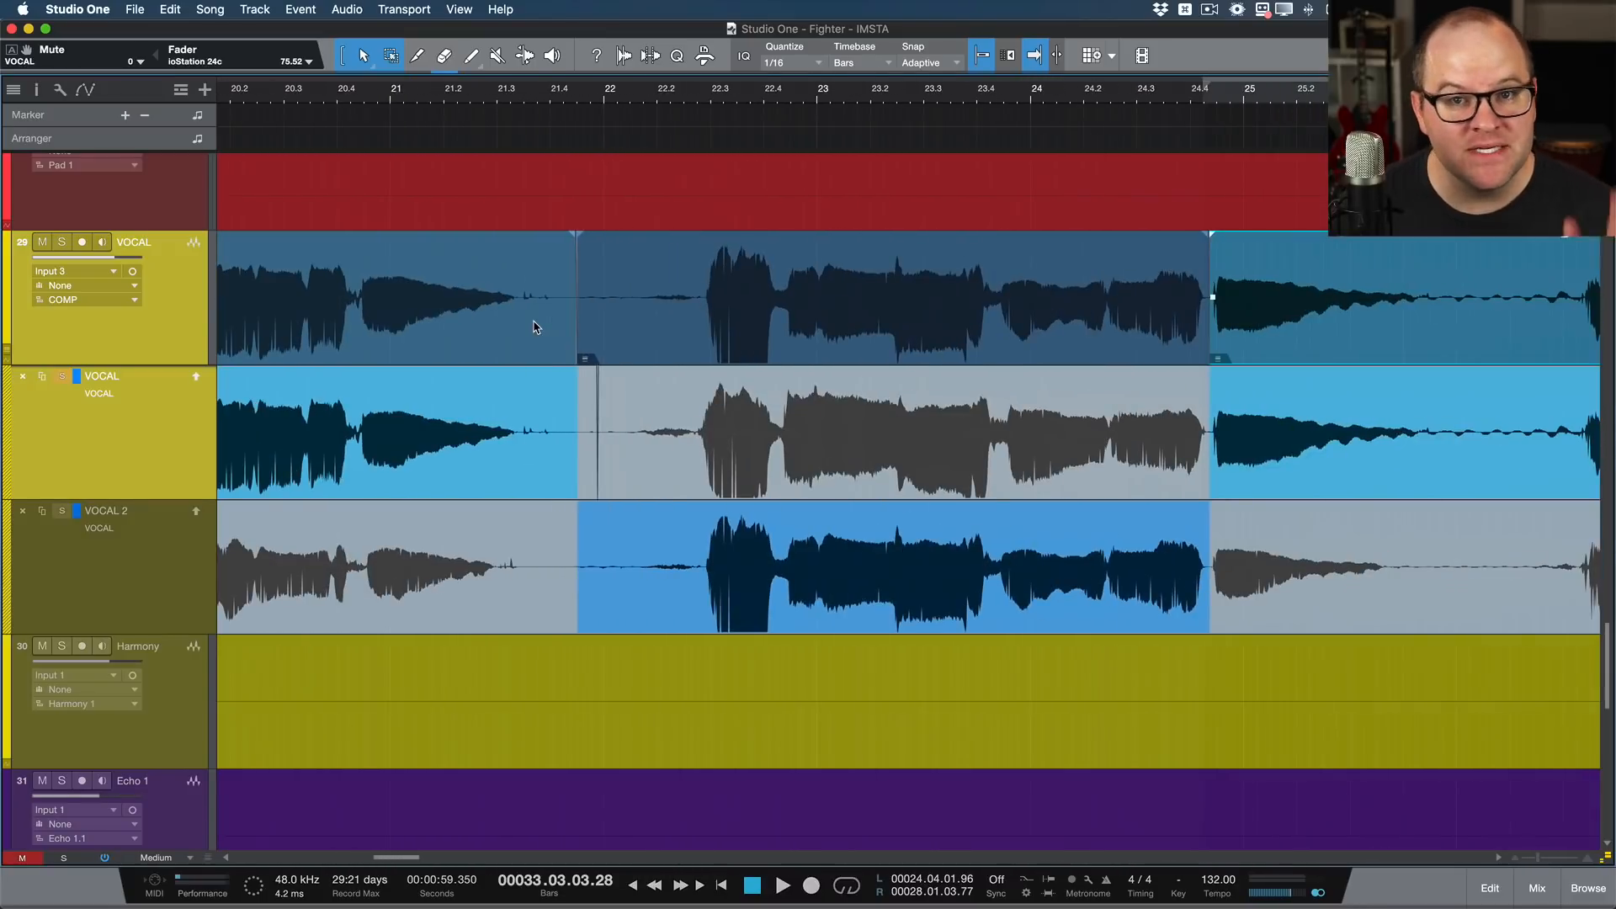
pyautogui.scroll(-5, 534, 326)
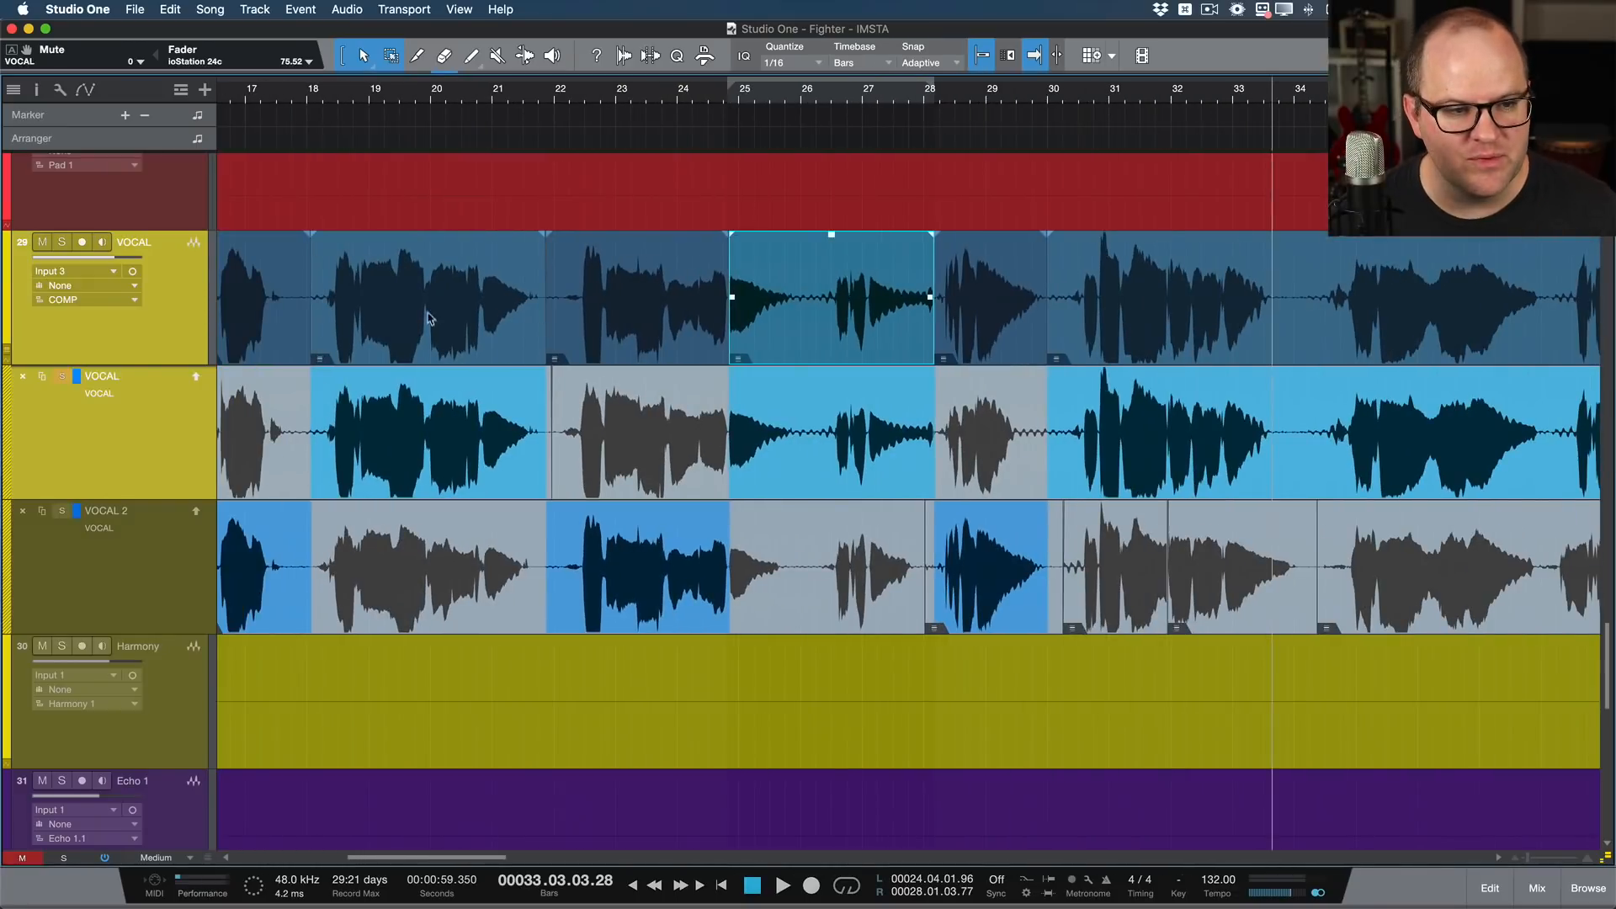
pyautogui.hscroll(10, 334, 316)
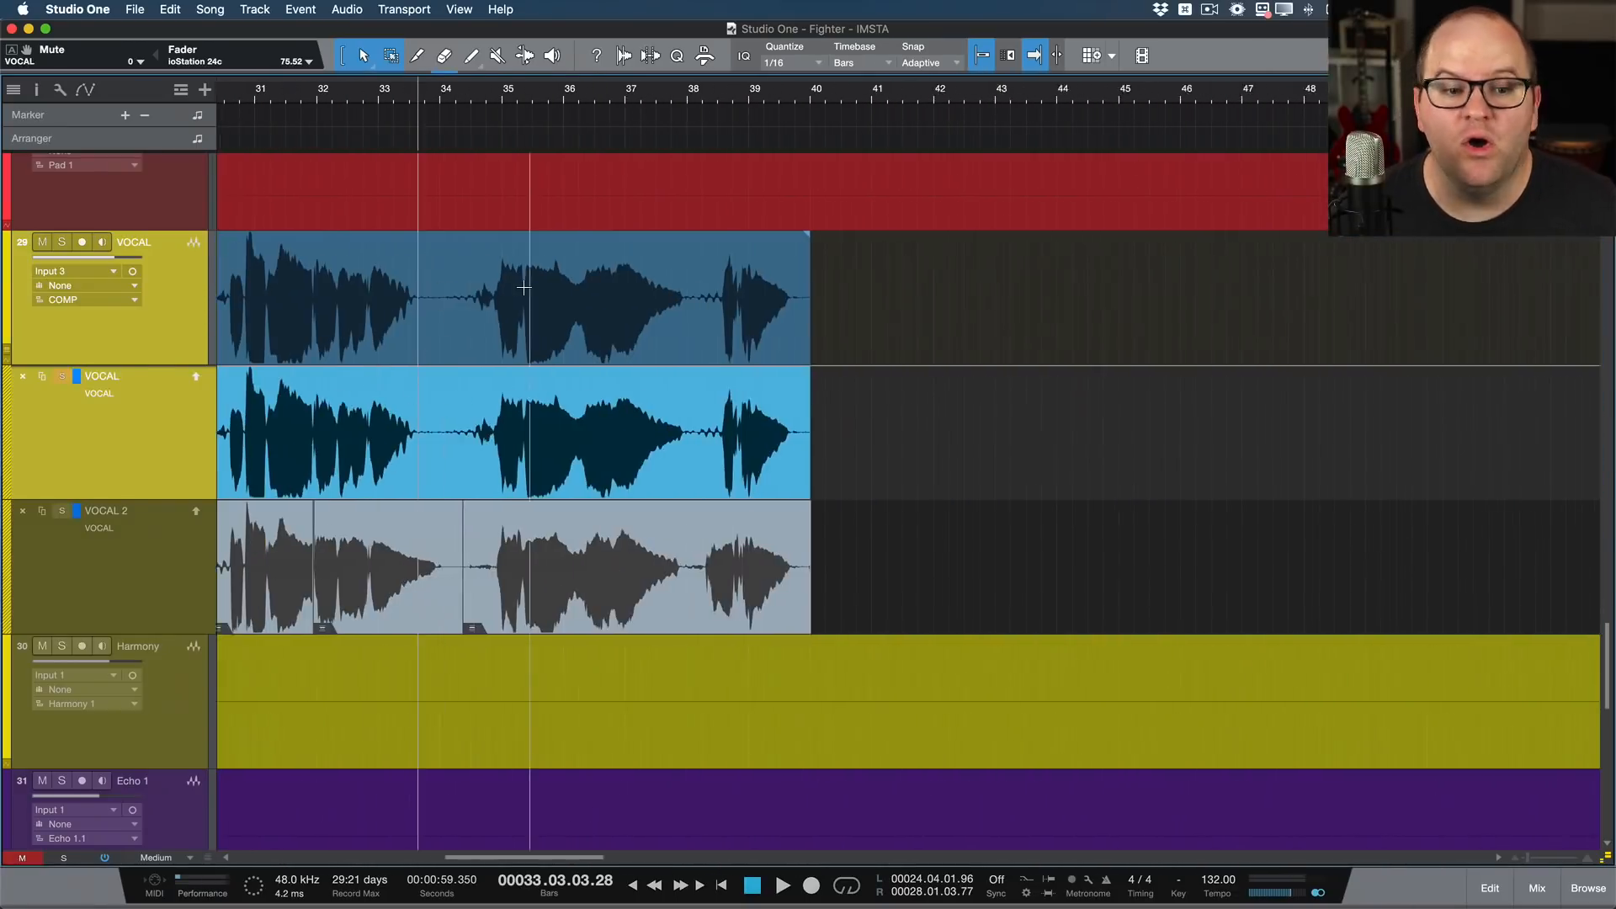
pyautogui.click(621, 313)
pyautogui.hscroll(-20, 621, 313)
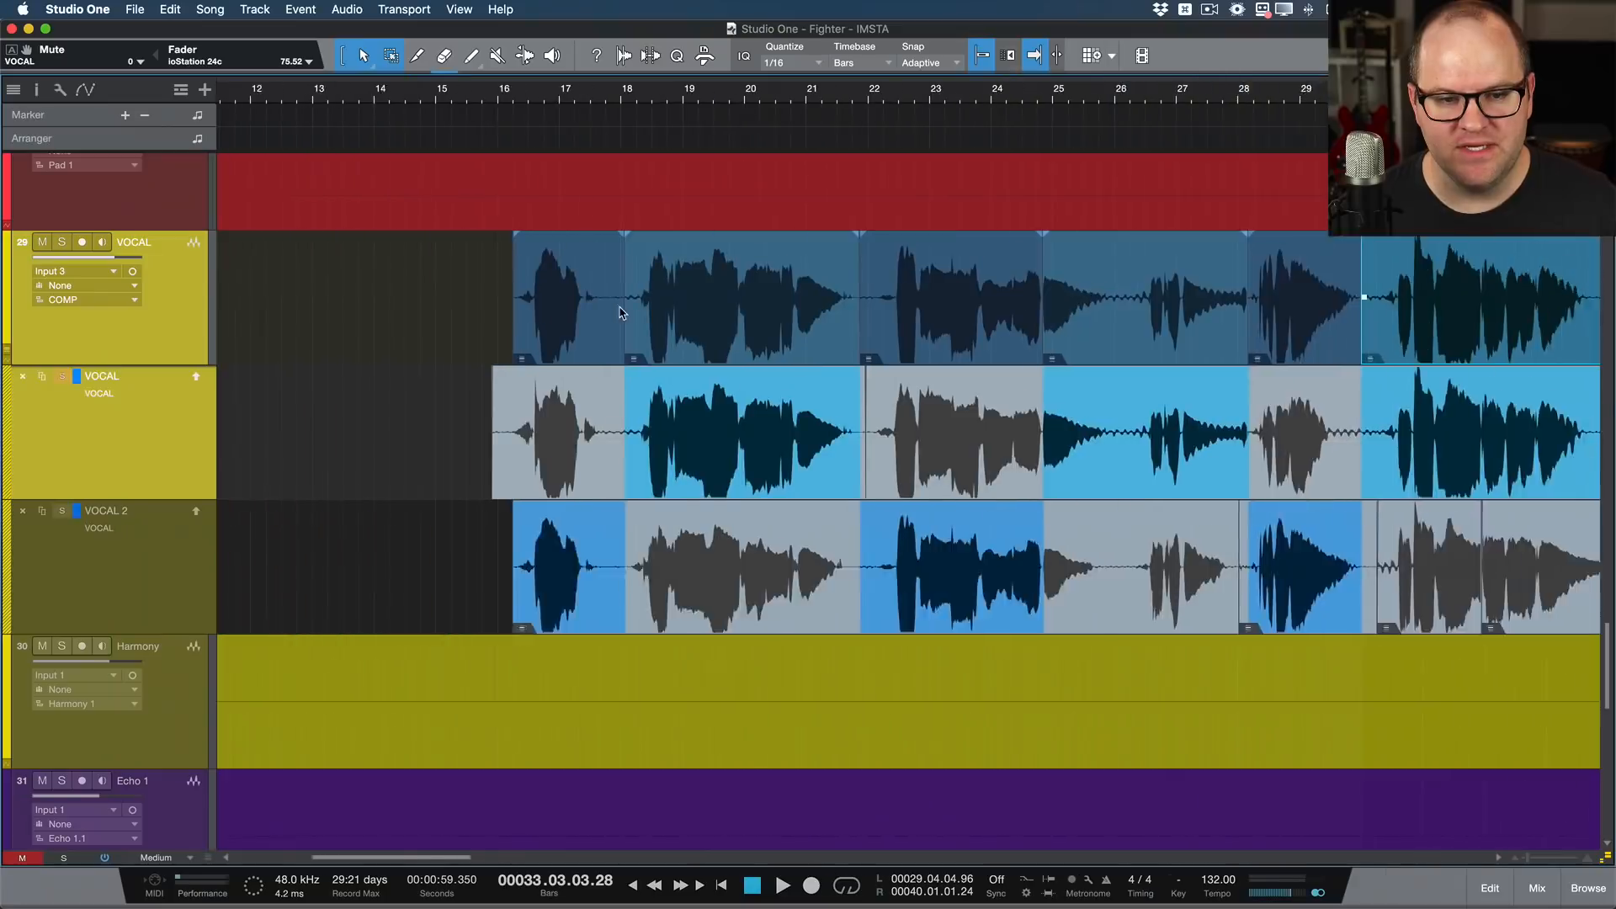
pyautogui.hscroll(2, 621, 313)
# Step: Play from about bar 17 with the VOCAL track armed and punch in a short recording over the comp from about bar 19.2 to 19.4
pyautogui.click(971, 327)
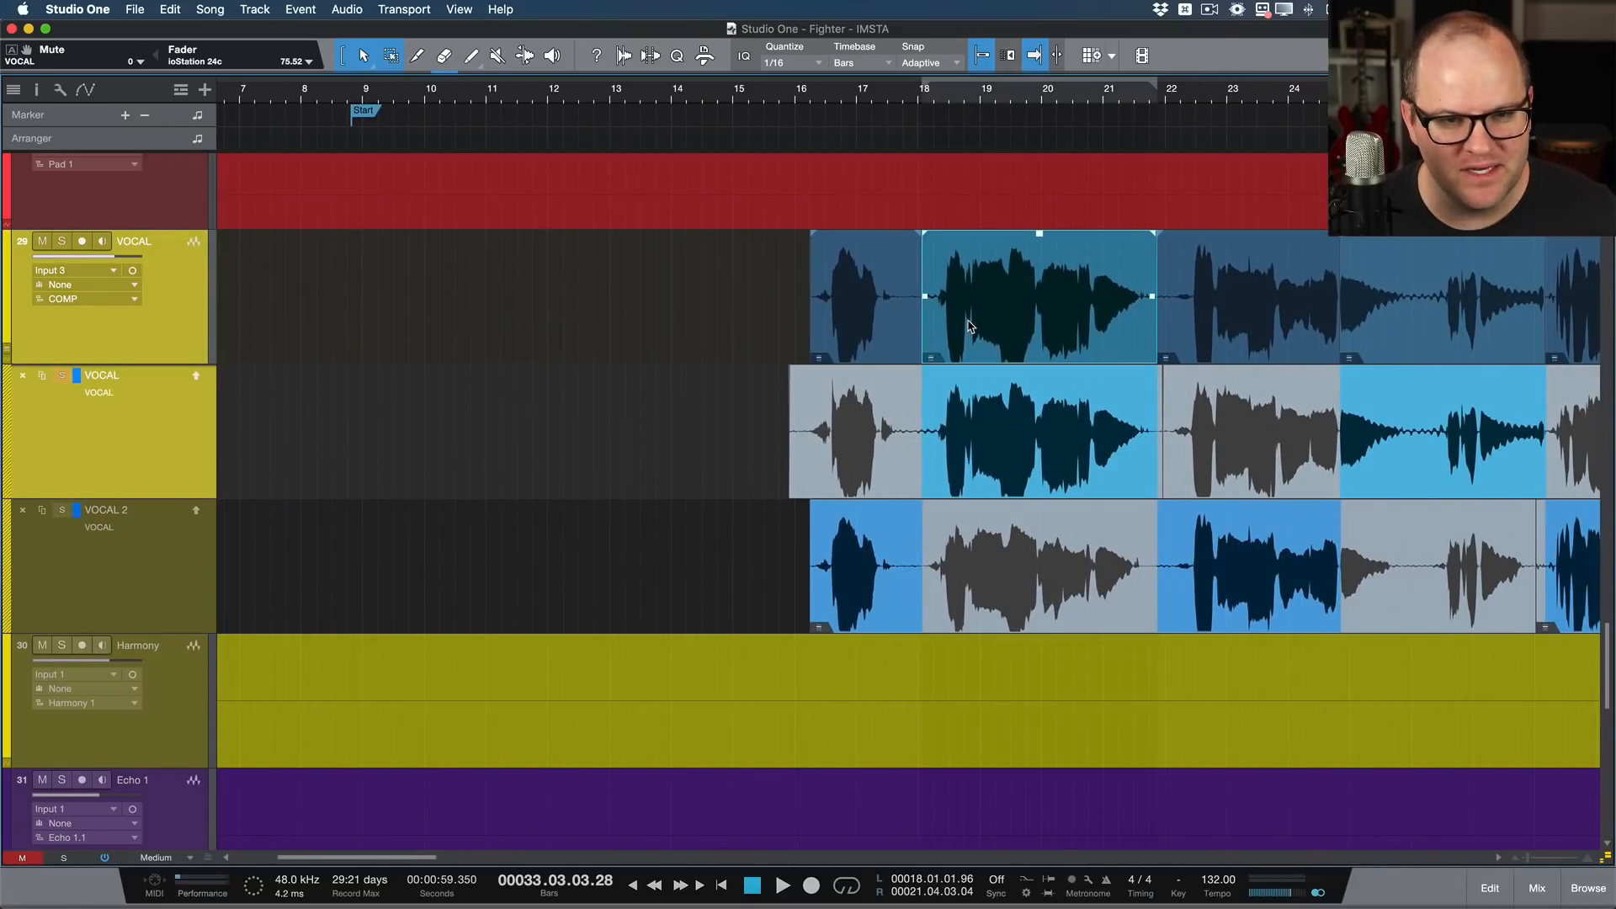
pyautogui.scroll(3, 970, 327)
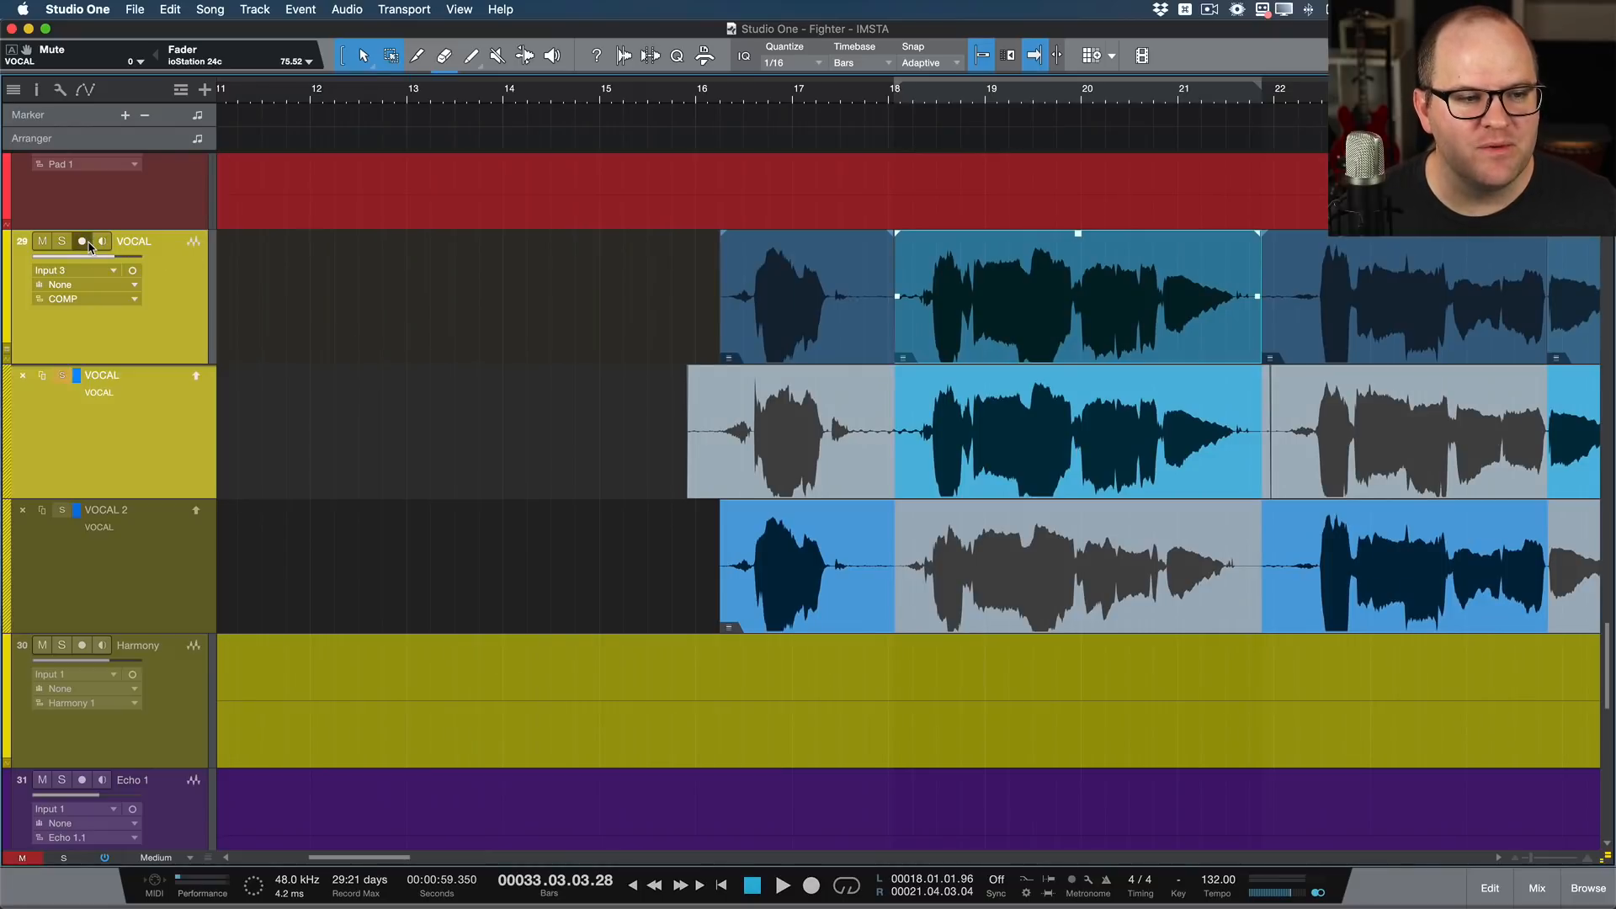
pyautogui.click(852, 101)
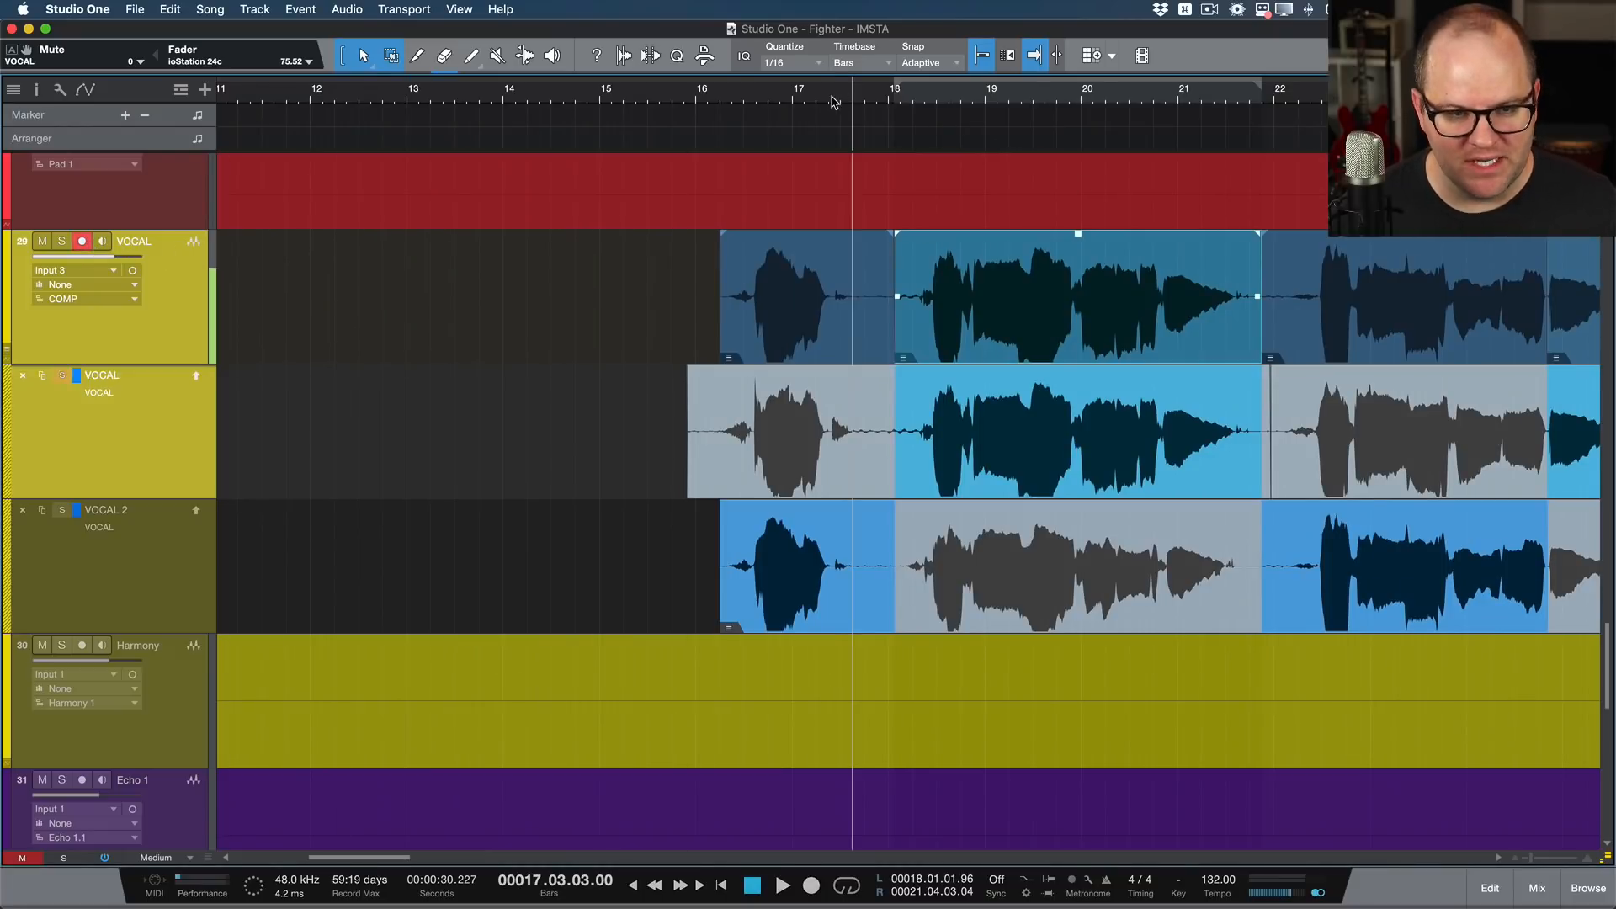
pyautogui.click(834, 101)
pyautogui.press('space')
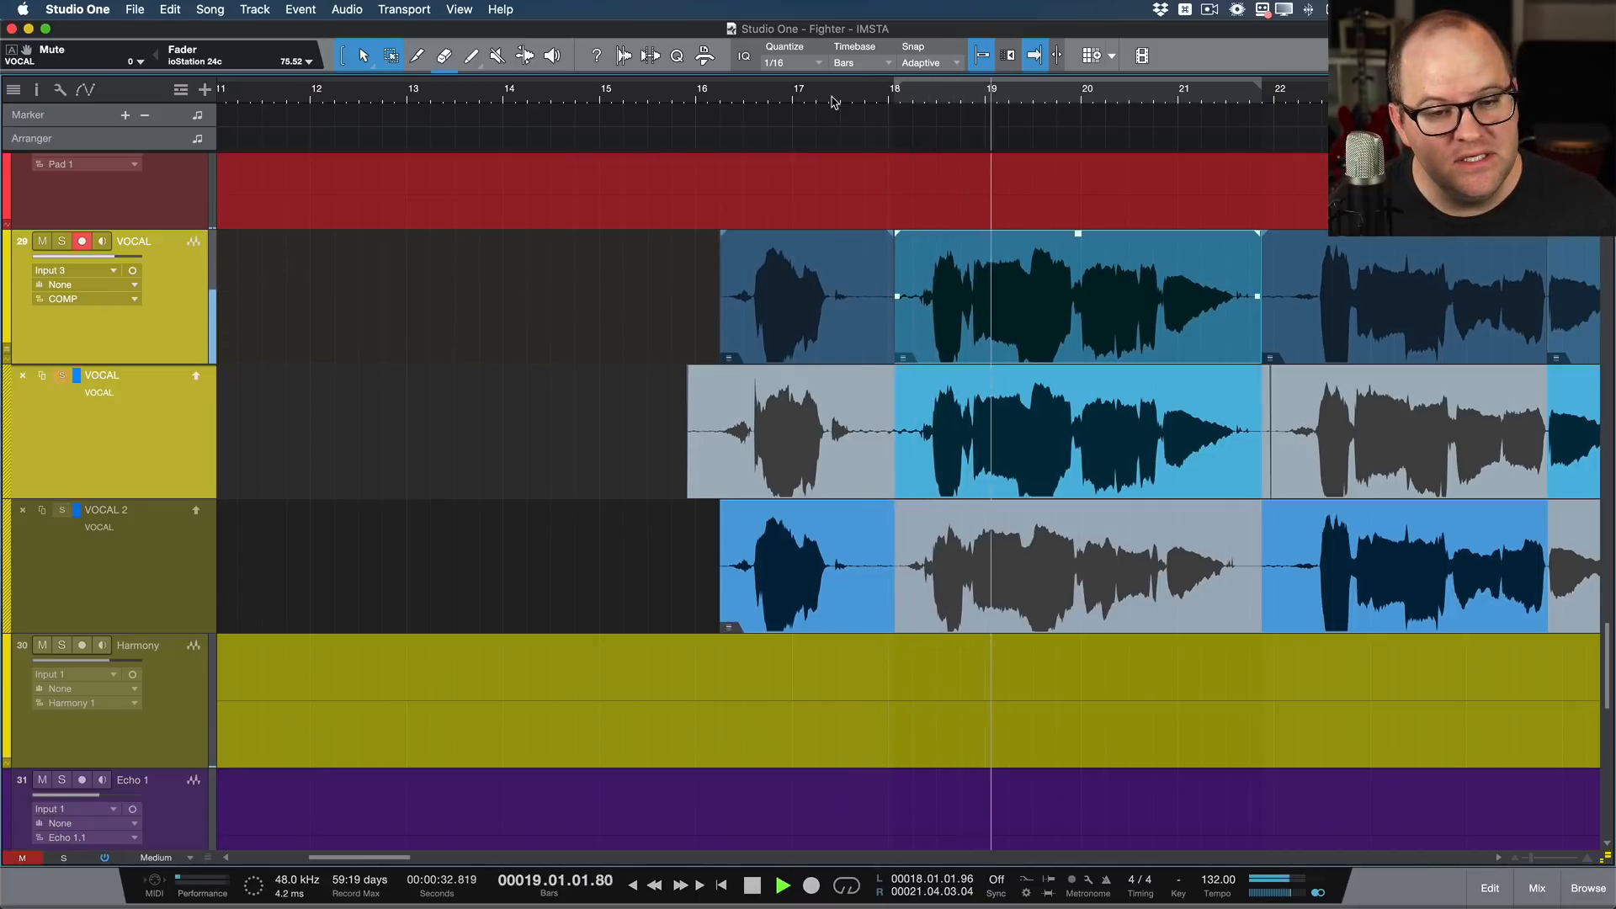
pyautogui.press('KP_Multiply')
pyautogui.press('KP_Multiply')
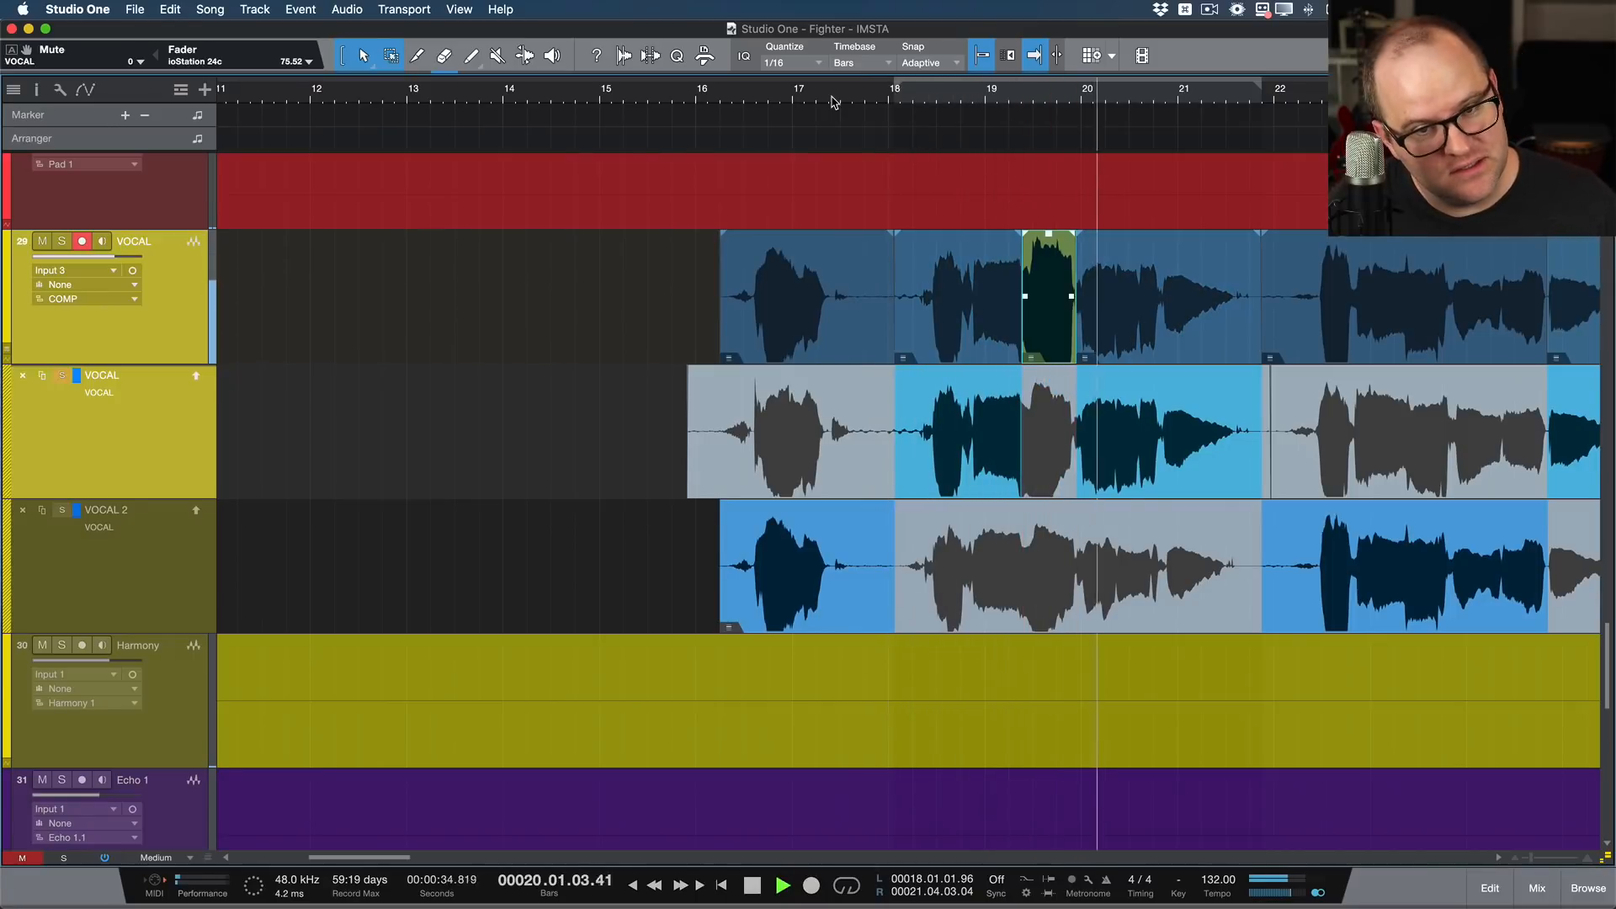
pyautogui.press('space')
# Step: Inspect the crossfade at the start of the punched-in recording near bar 19.2 and undo the punch-in
pyautogui.moveTo(997, 89); pyautogui.dragTo(997, 235)
pyautogui.moveTo(1275, 89); pyautogui.dragTo(1275, 219)
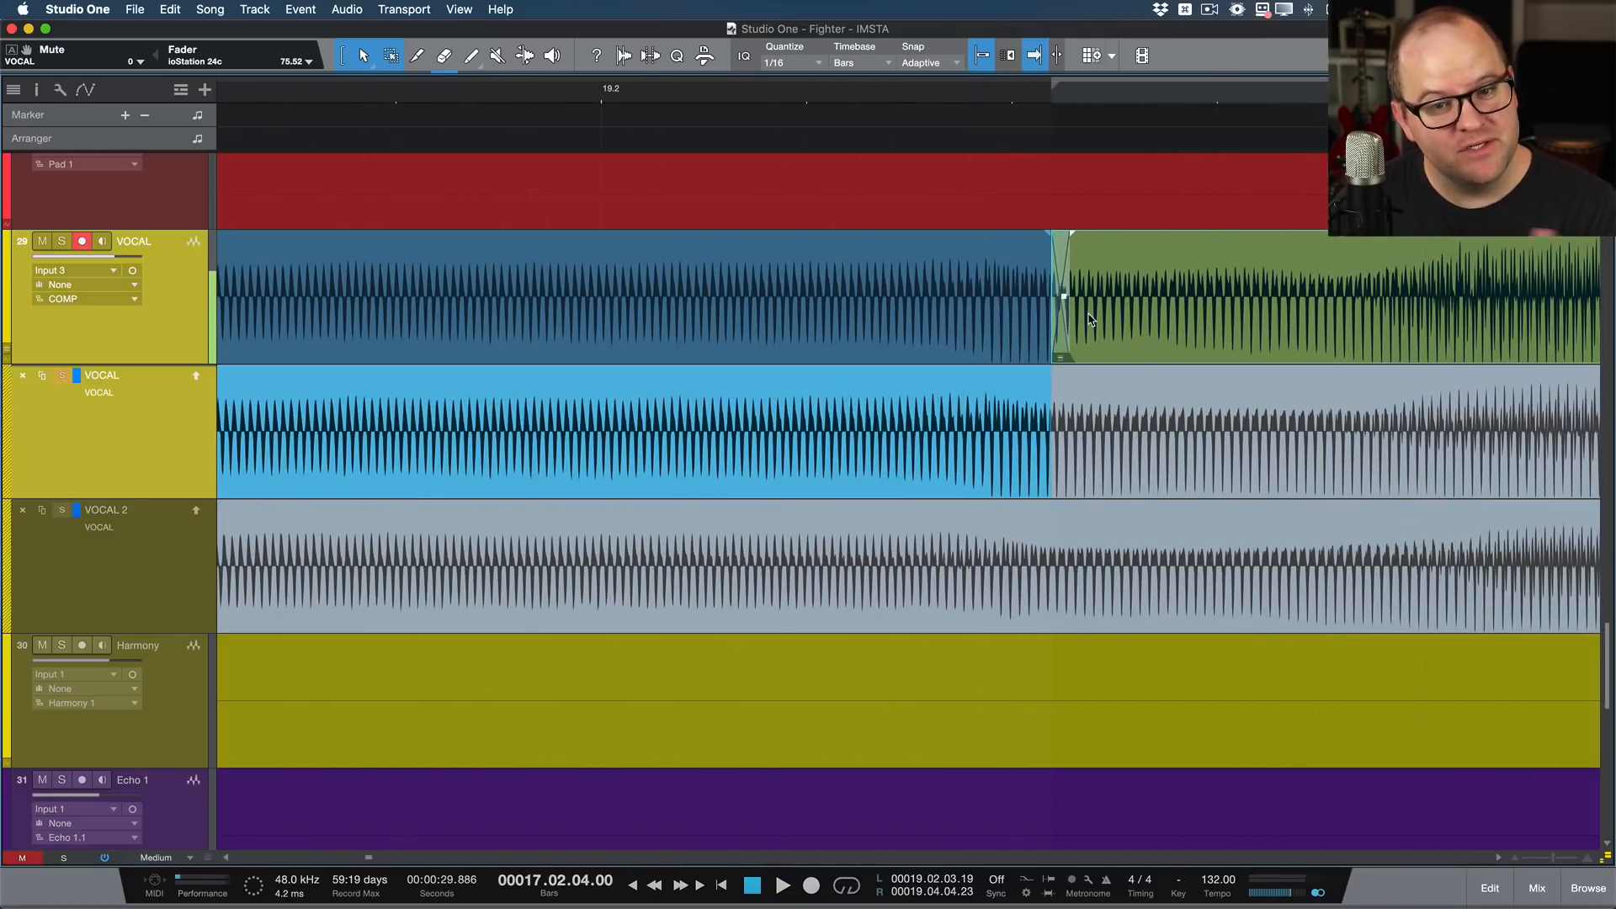
pyautogui.scroll(-10, 1092, 320)
pyautogui.press('super+z')
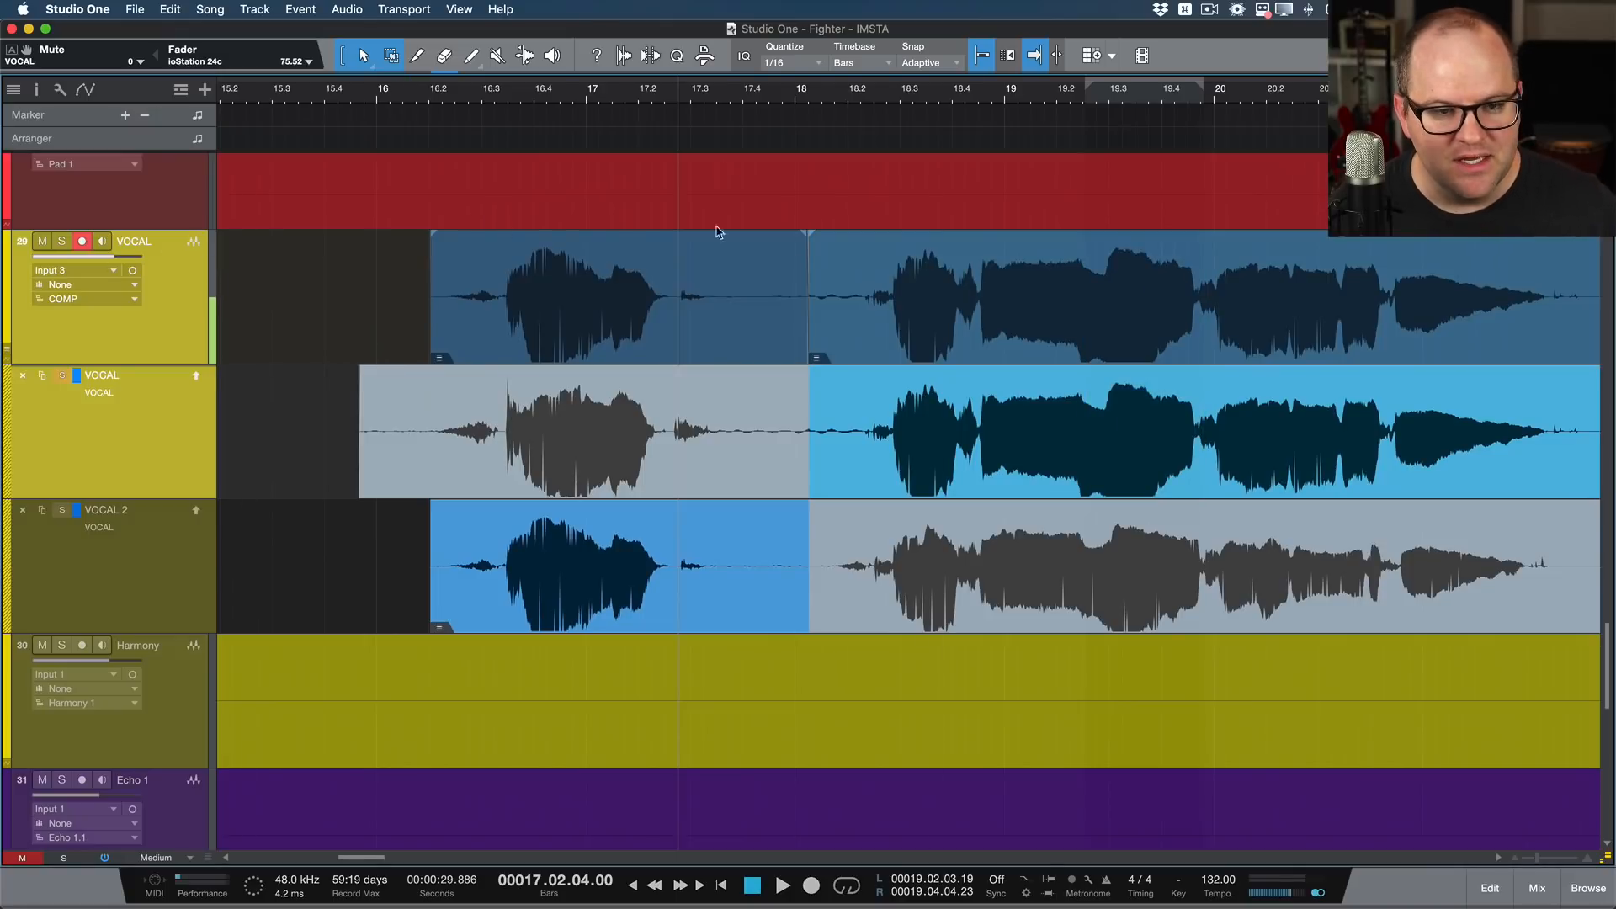
# Step: Select the VOCAL track and duplicate its COMP layer as a new layer named TUNED
pyautogui.scroll(-10, 719, 242)
pyautogui.hscroll(5, 718, 244)
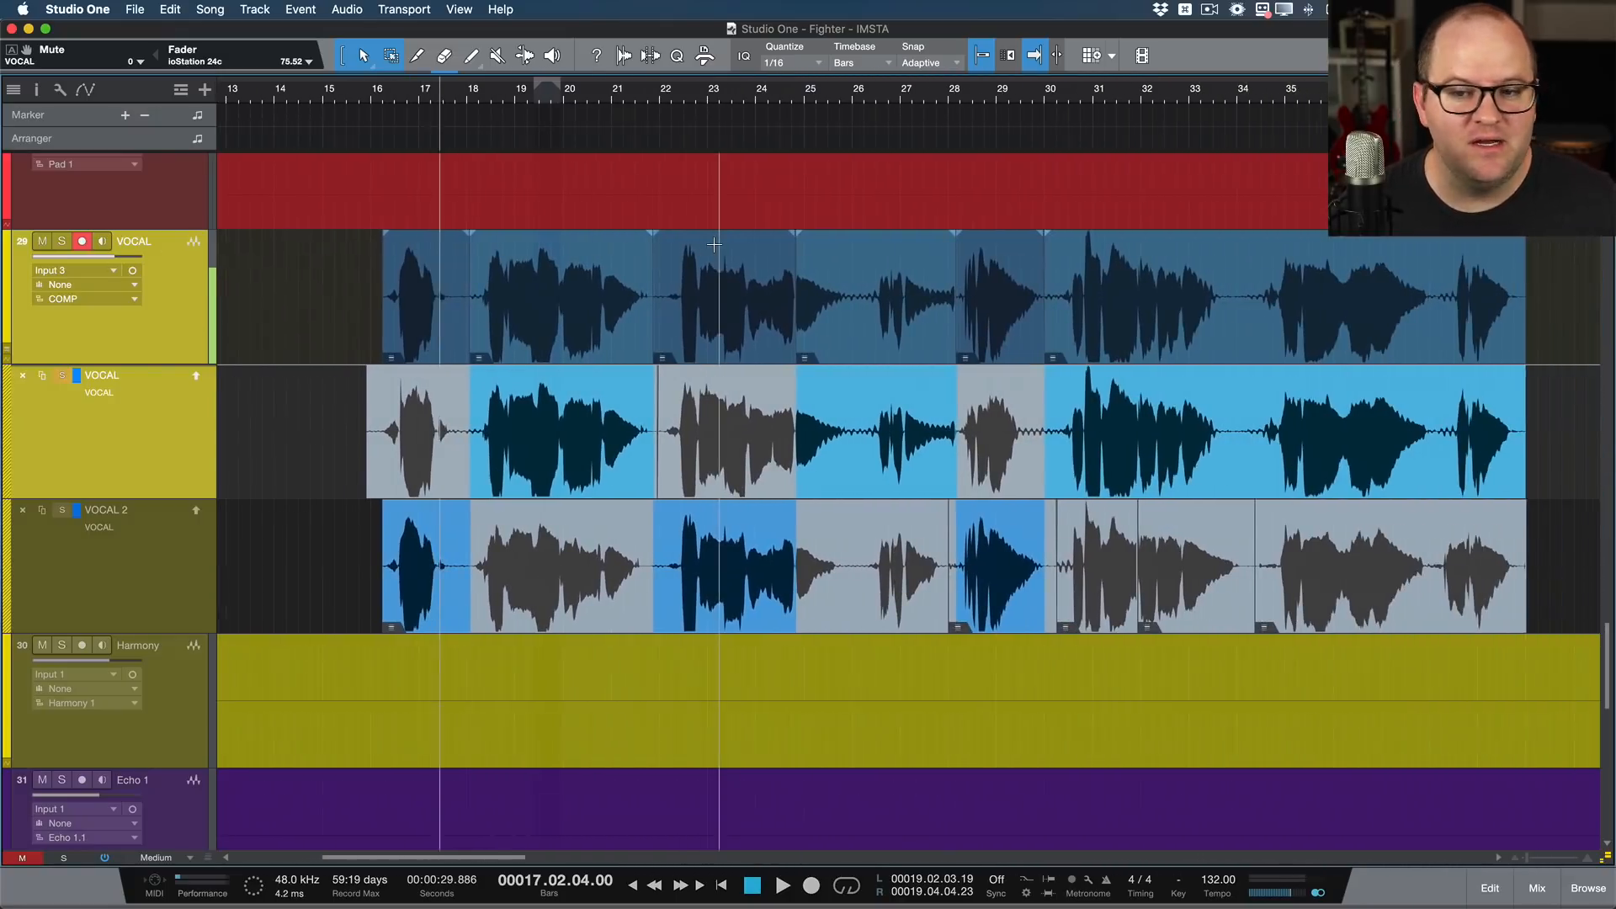
pyautogui.scroll(-2, 714, 244)
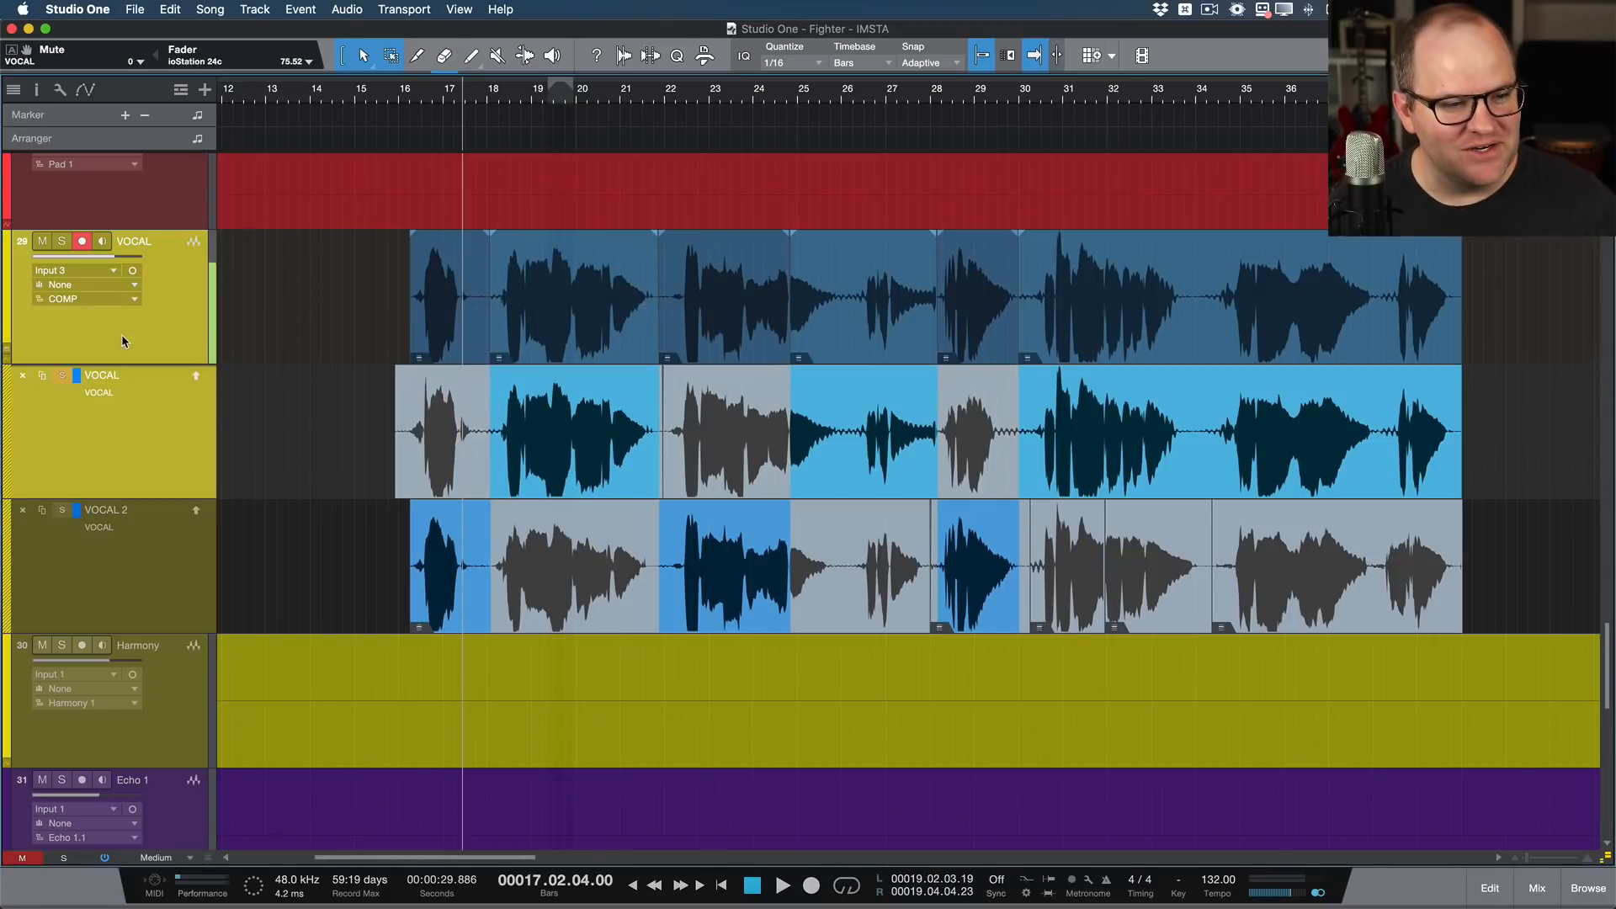
pyautogui.click(109, 354)
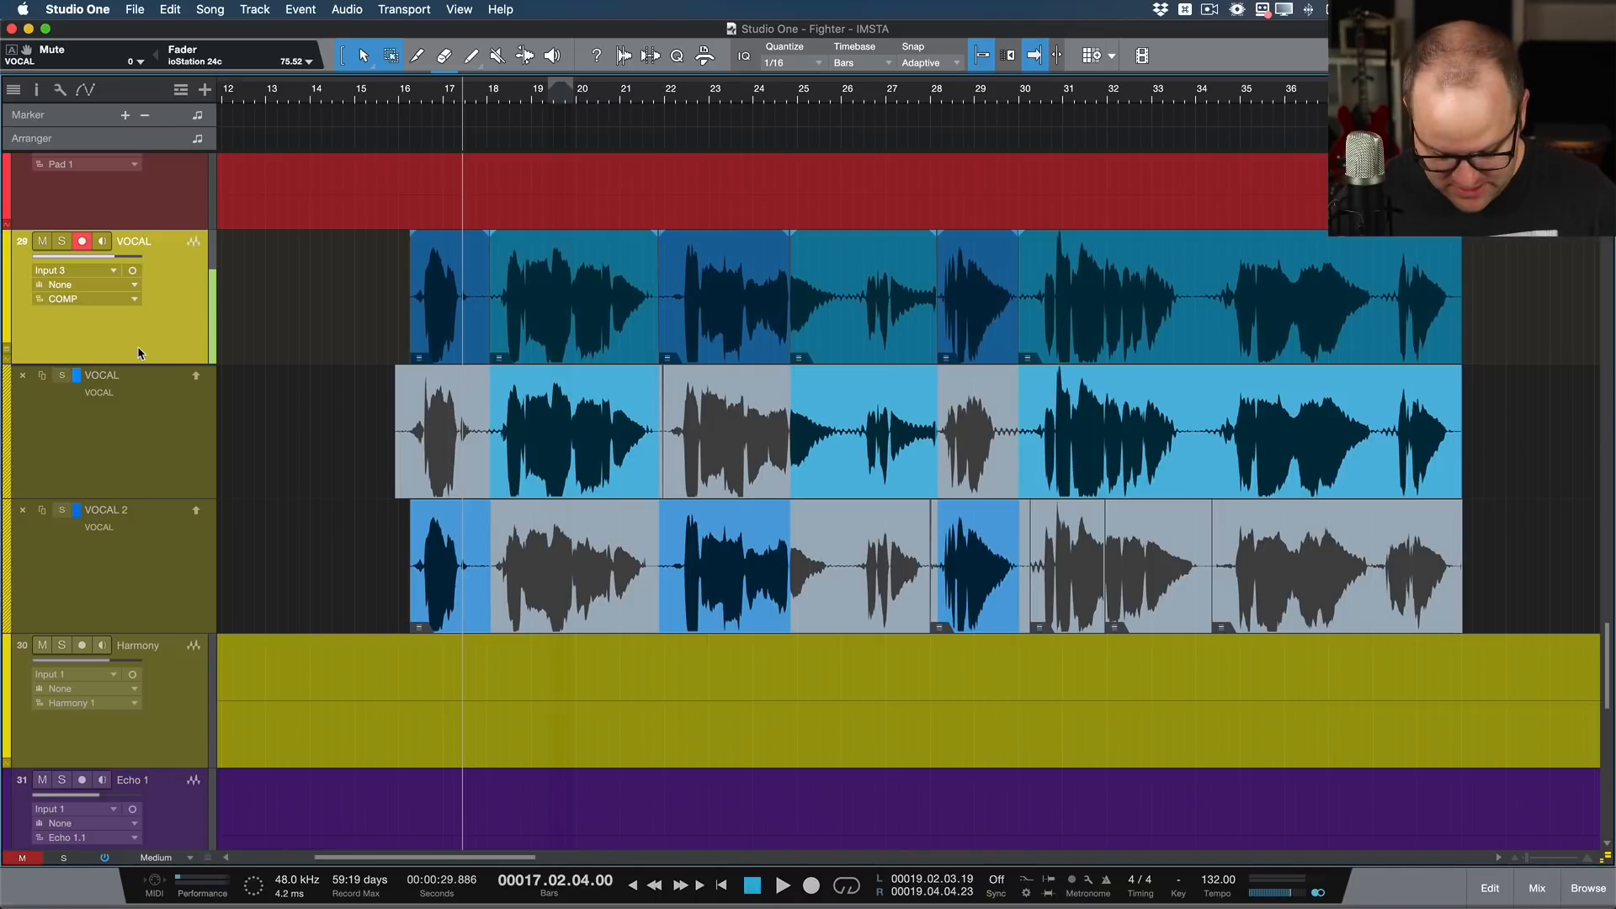
pyautogui.click(113, 299)
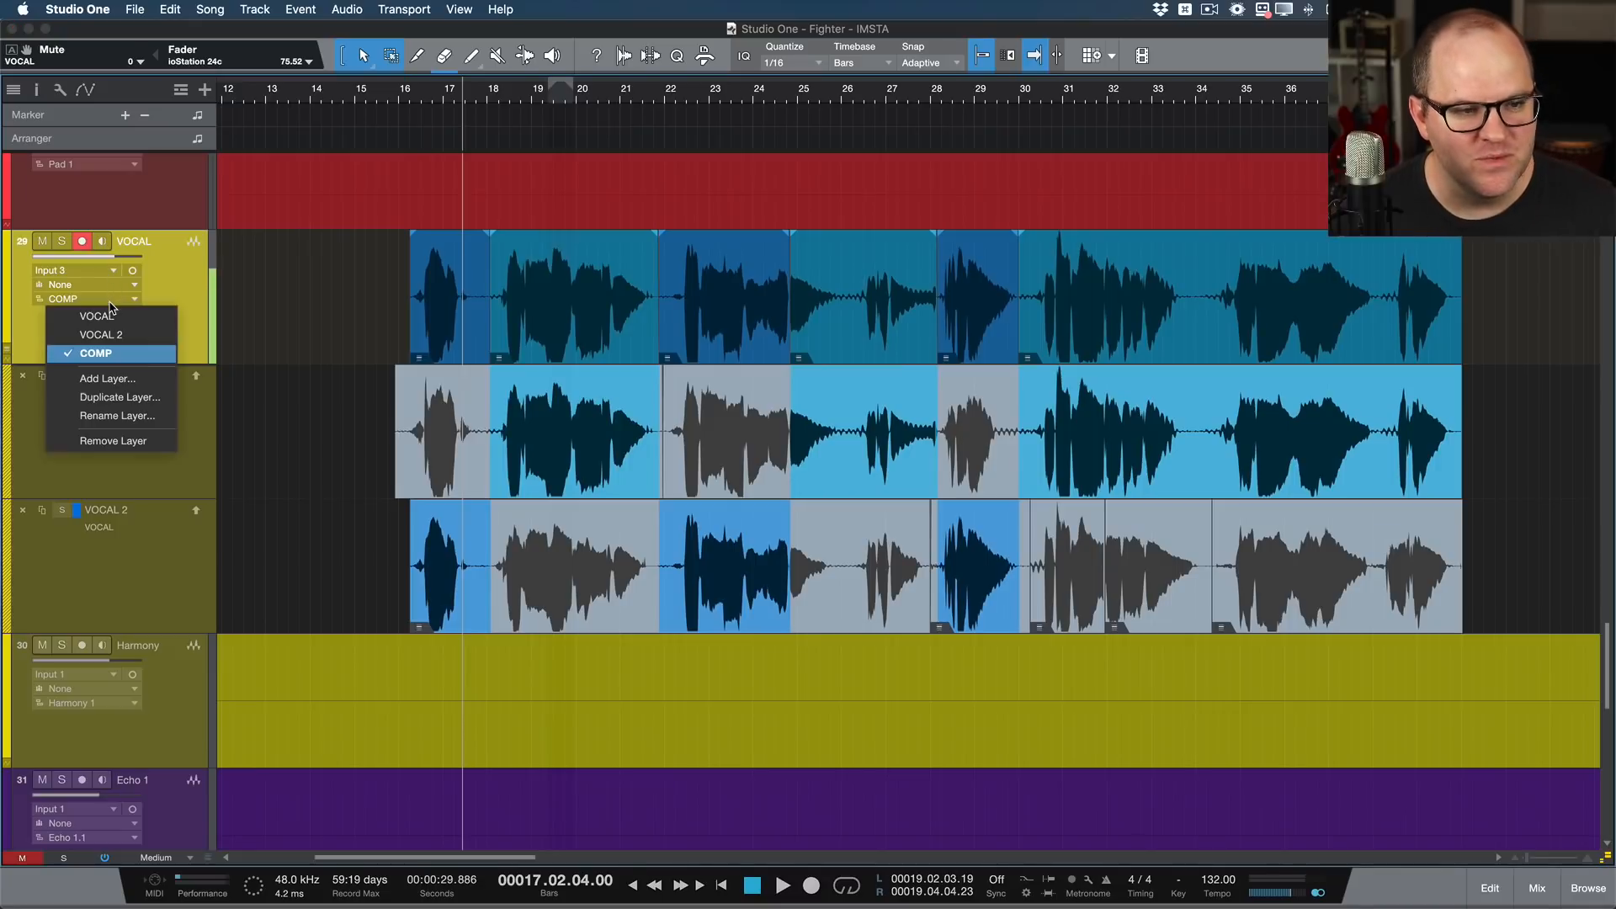
pyautogui.click(120, 397)
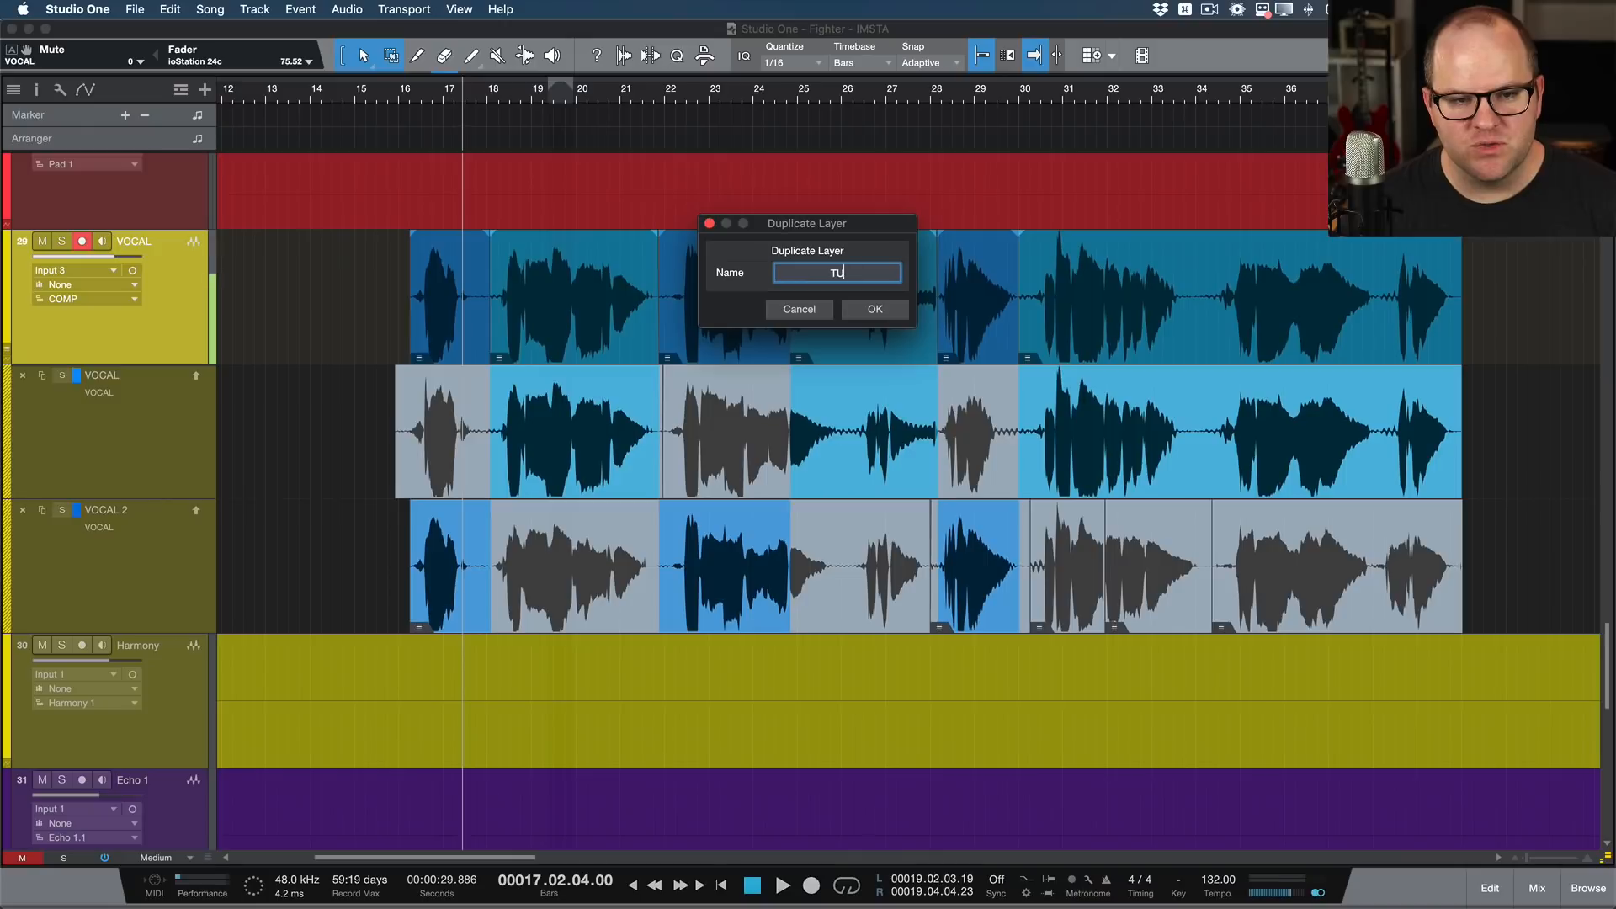
pyautogui.press('Return')
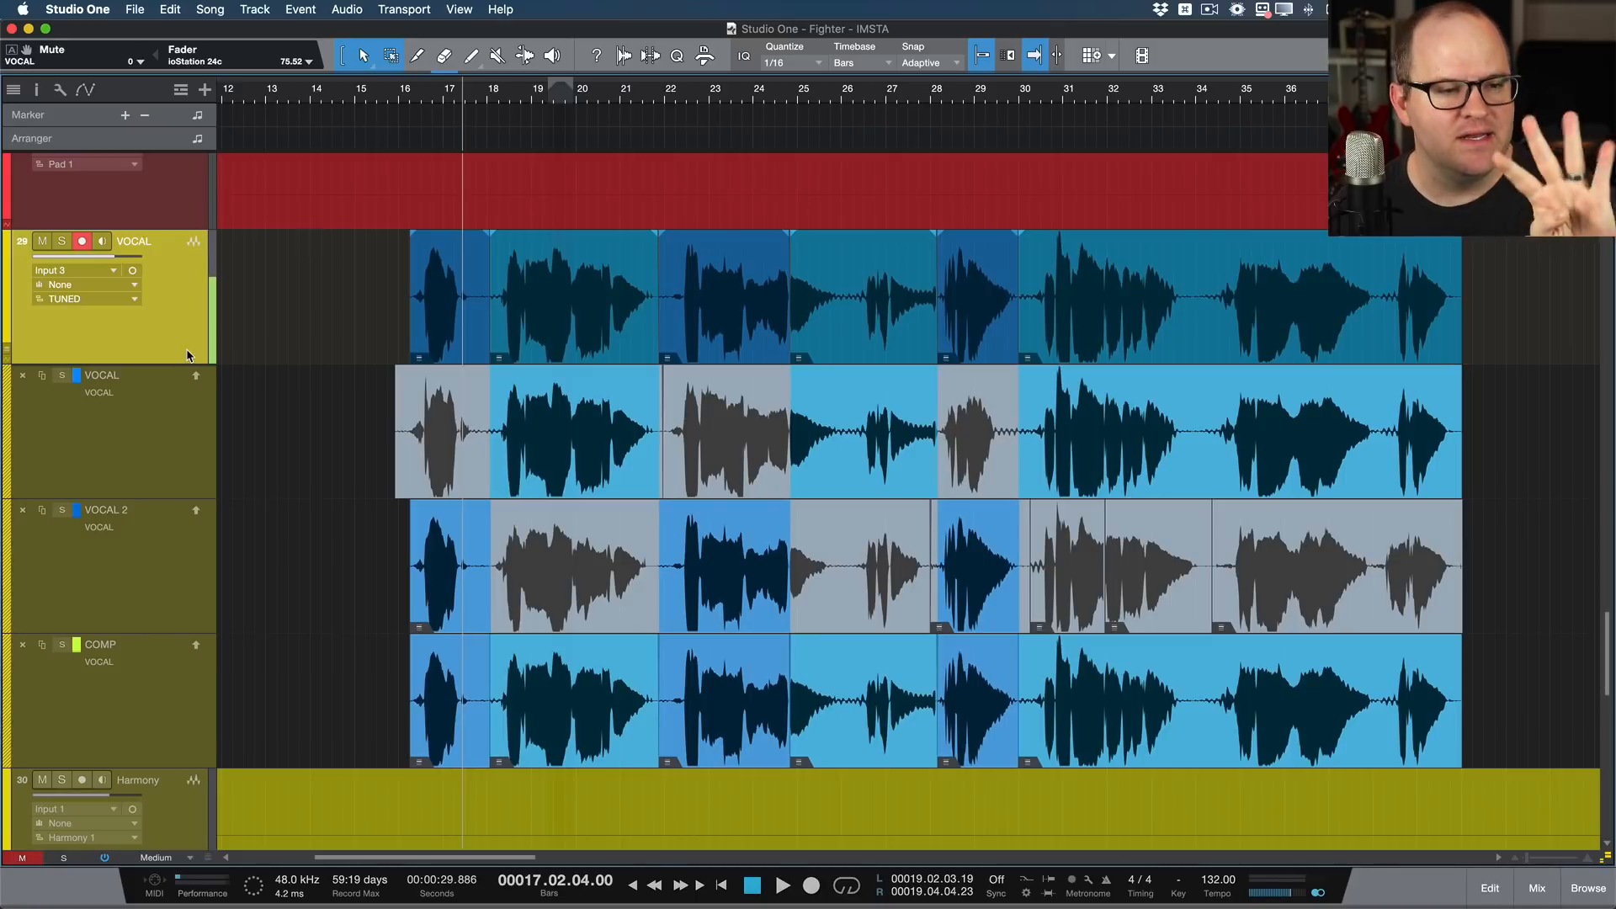
# Step: Merge all vocal events on the TUNED layer, from bar 16 to 41, into one event and open it in Melodyne
pyautogui.moveTo(358, 333); pyautogui.dragTo(1503, 273)
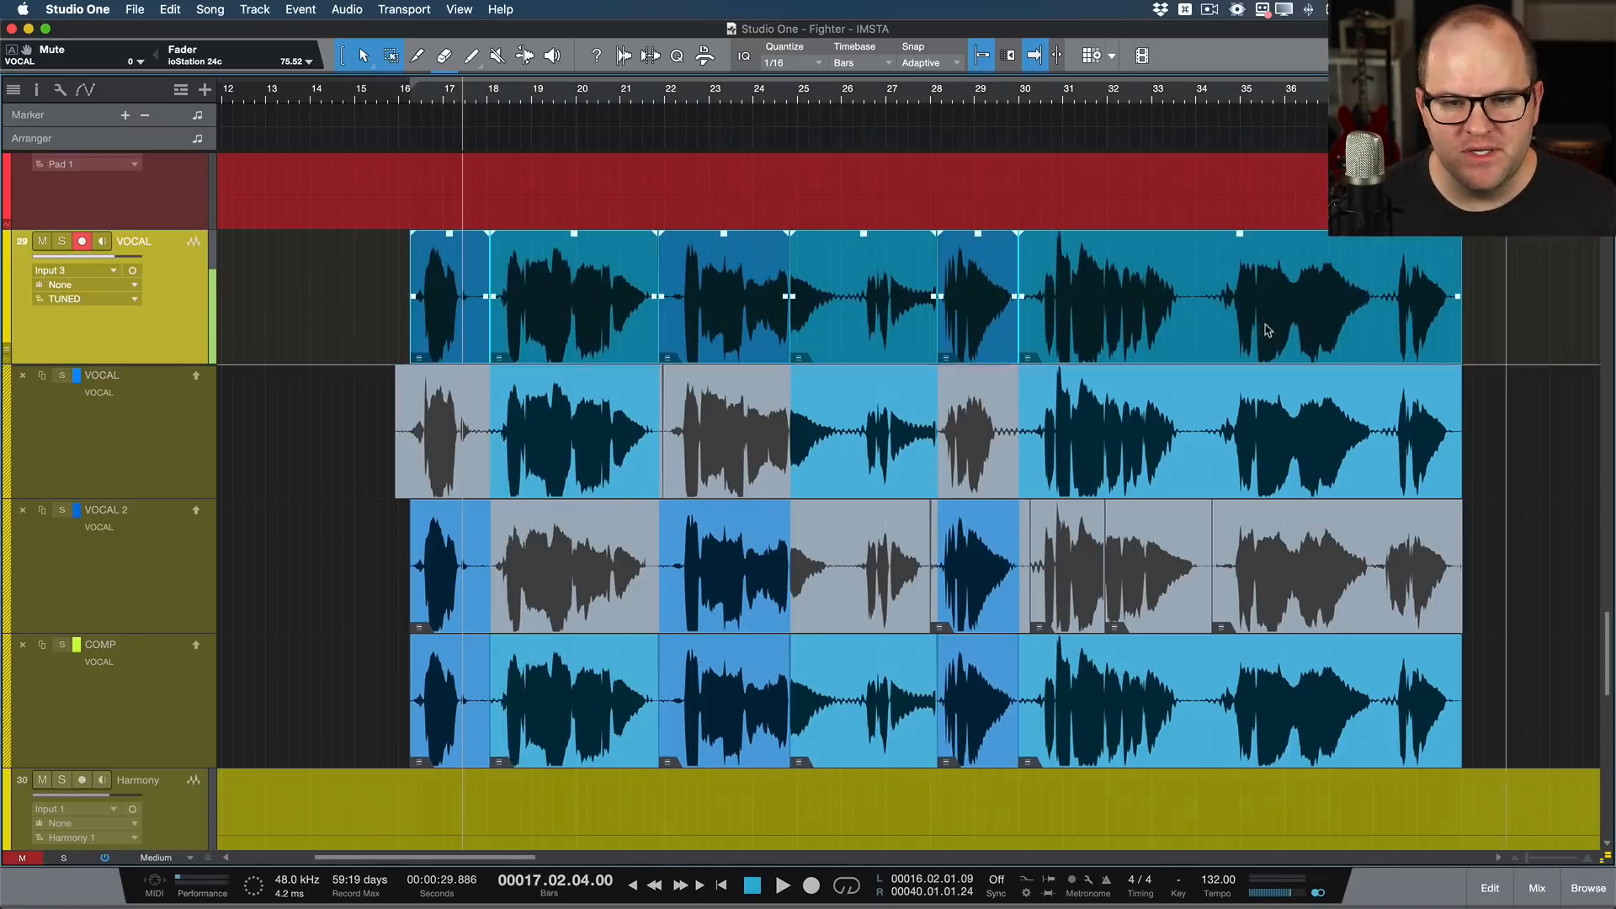
pyautogui.press('super+b')
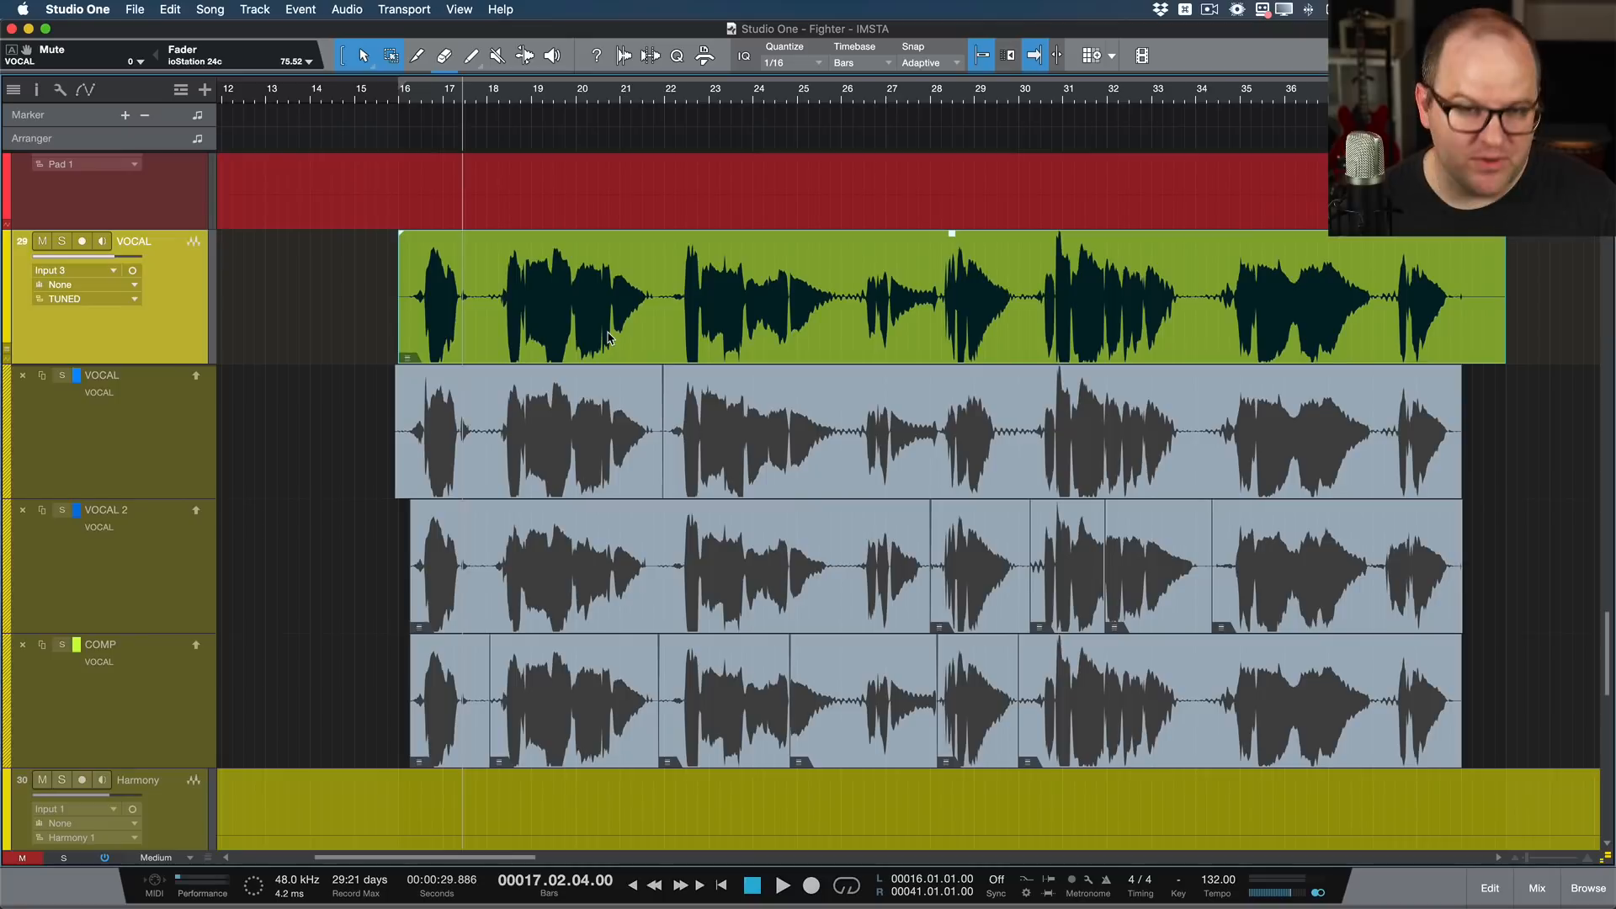
pyautogui.doubleClick(609, 338)
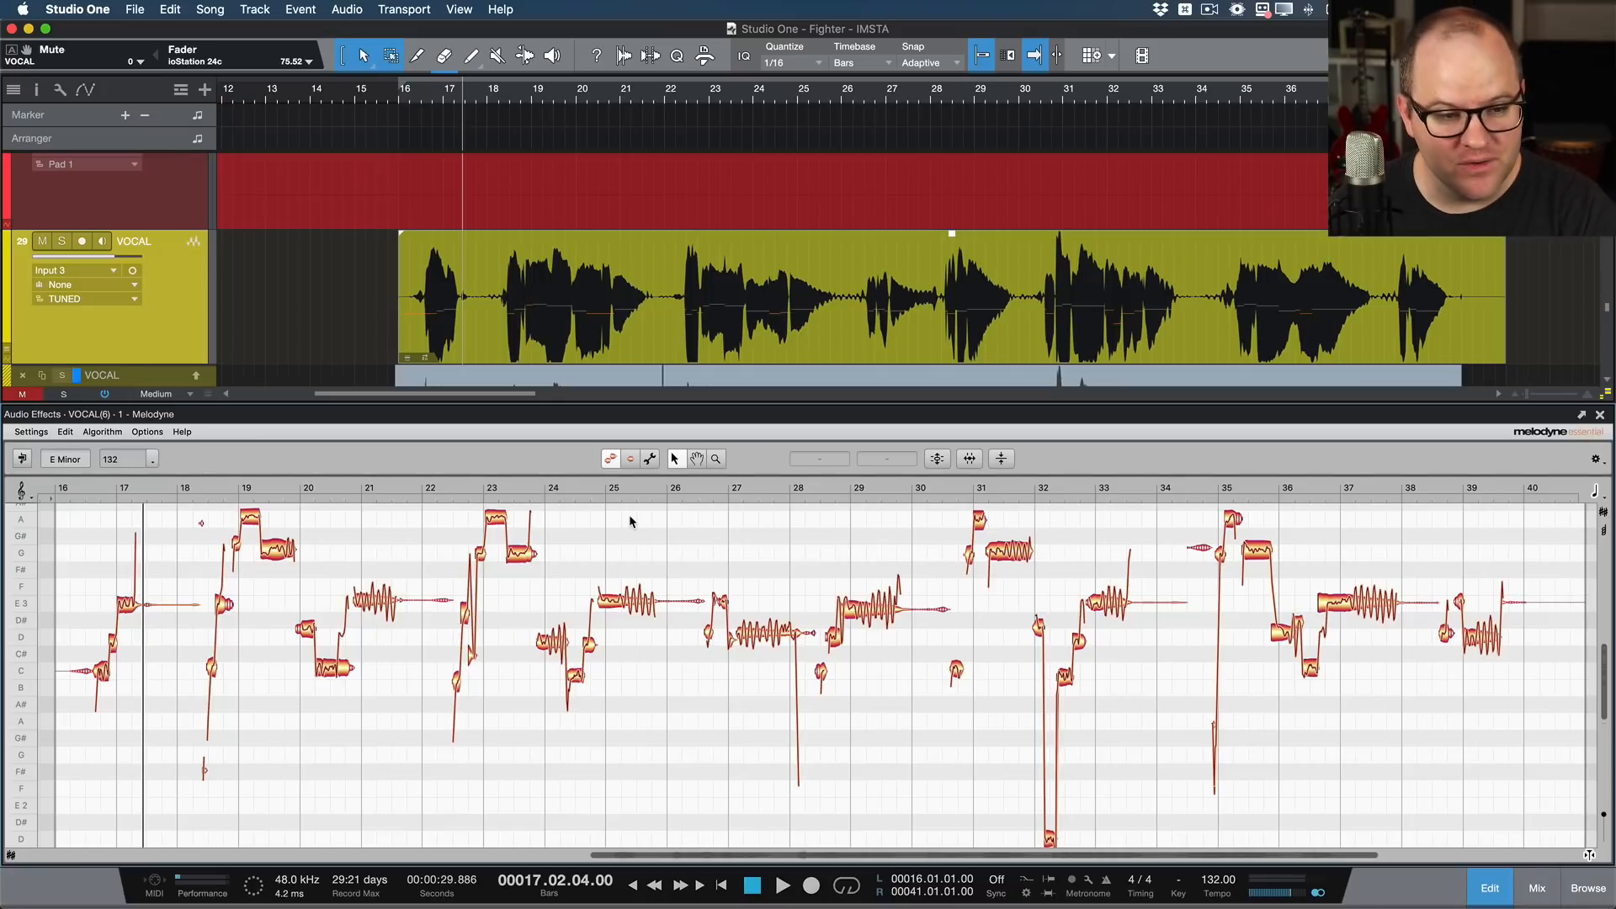
# Step: Correct the pitch of all the vocal notes in Melodyne with Pitch Center and Pitch Drift both at 100 %
pyautogui.scroll(5, 96, 713)
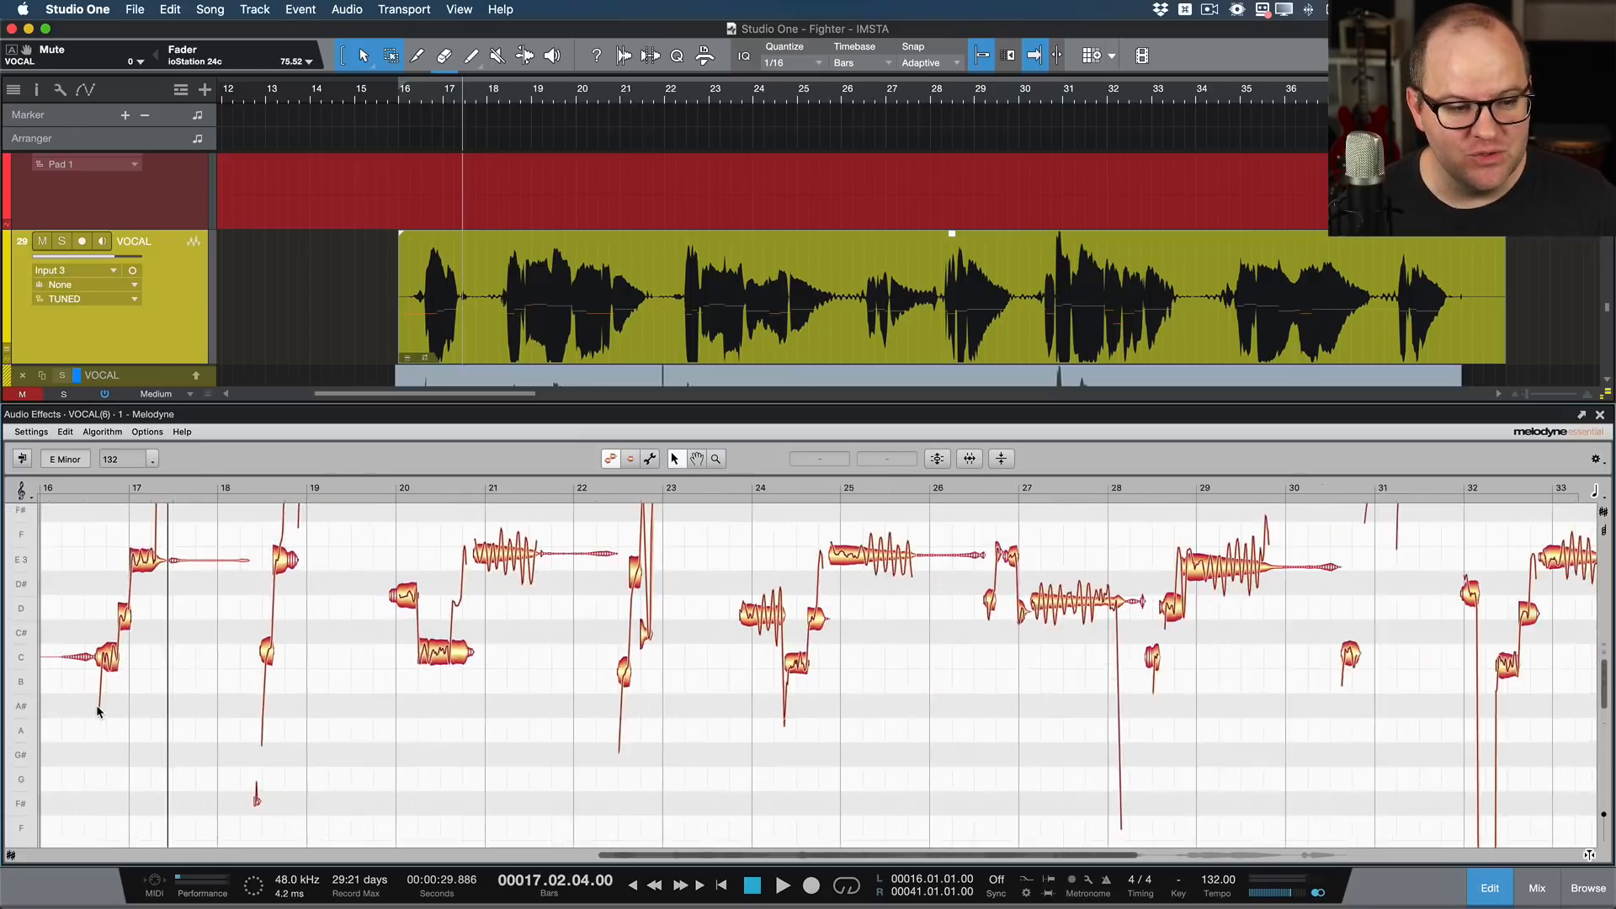
pyautogui.scroll(-5, 97, 712)
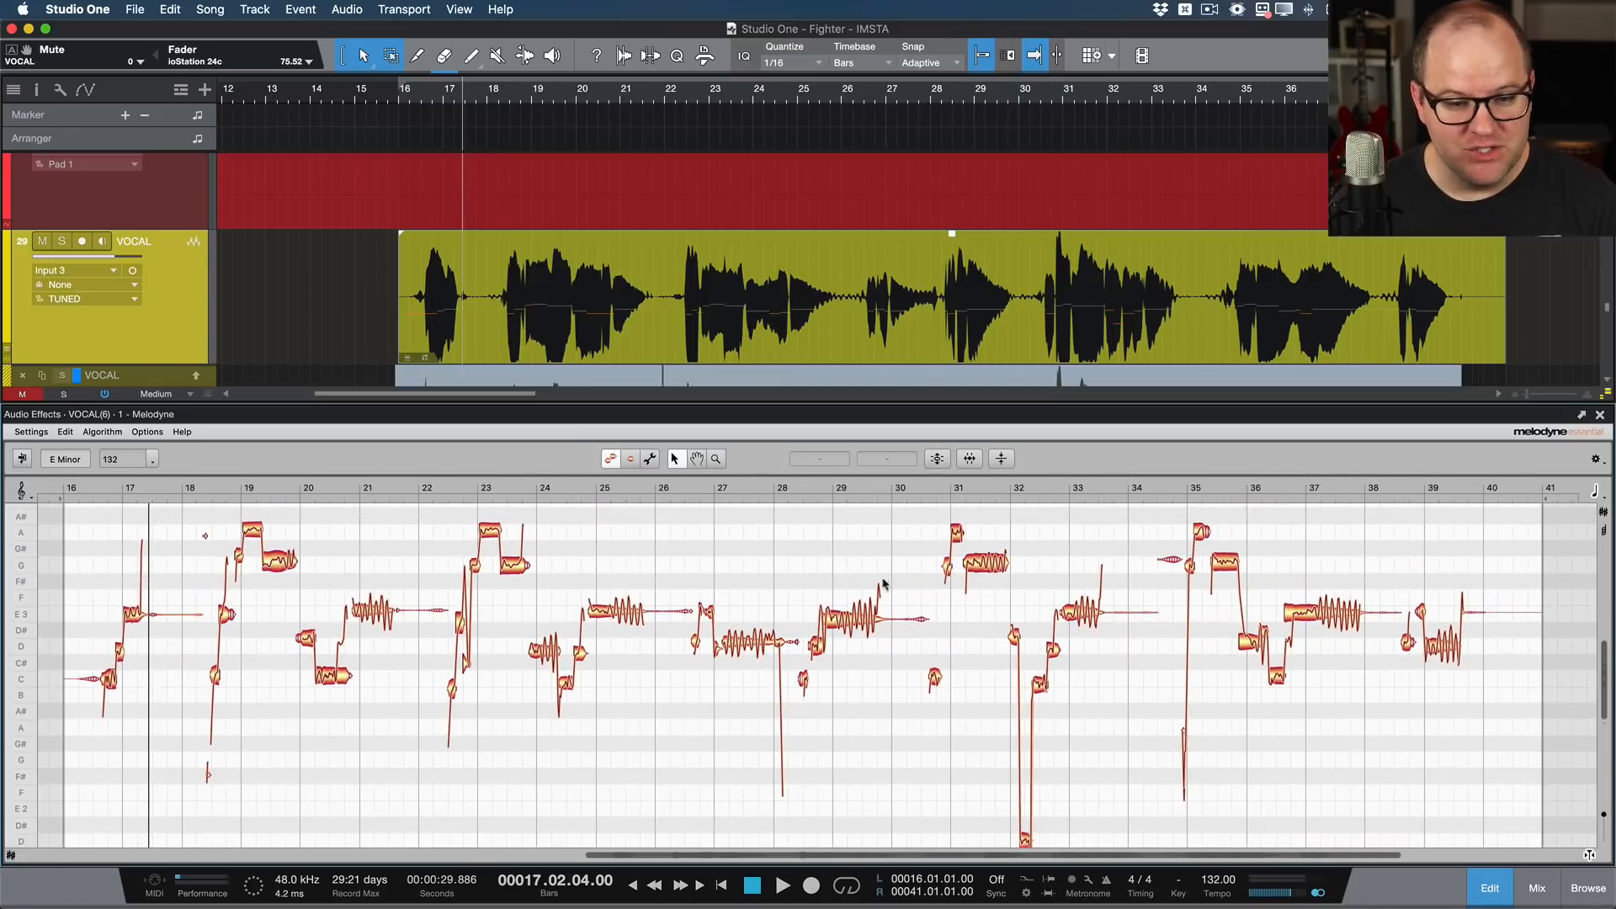
pyautogui.click(930, 459)
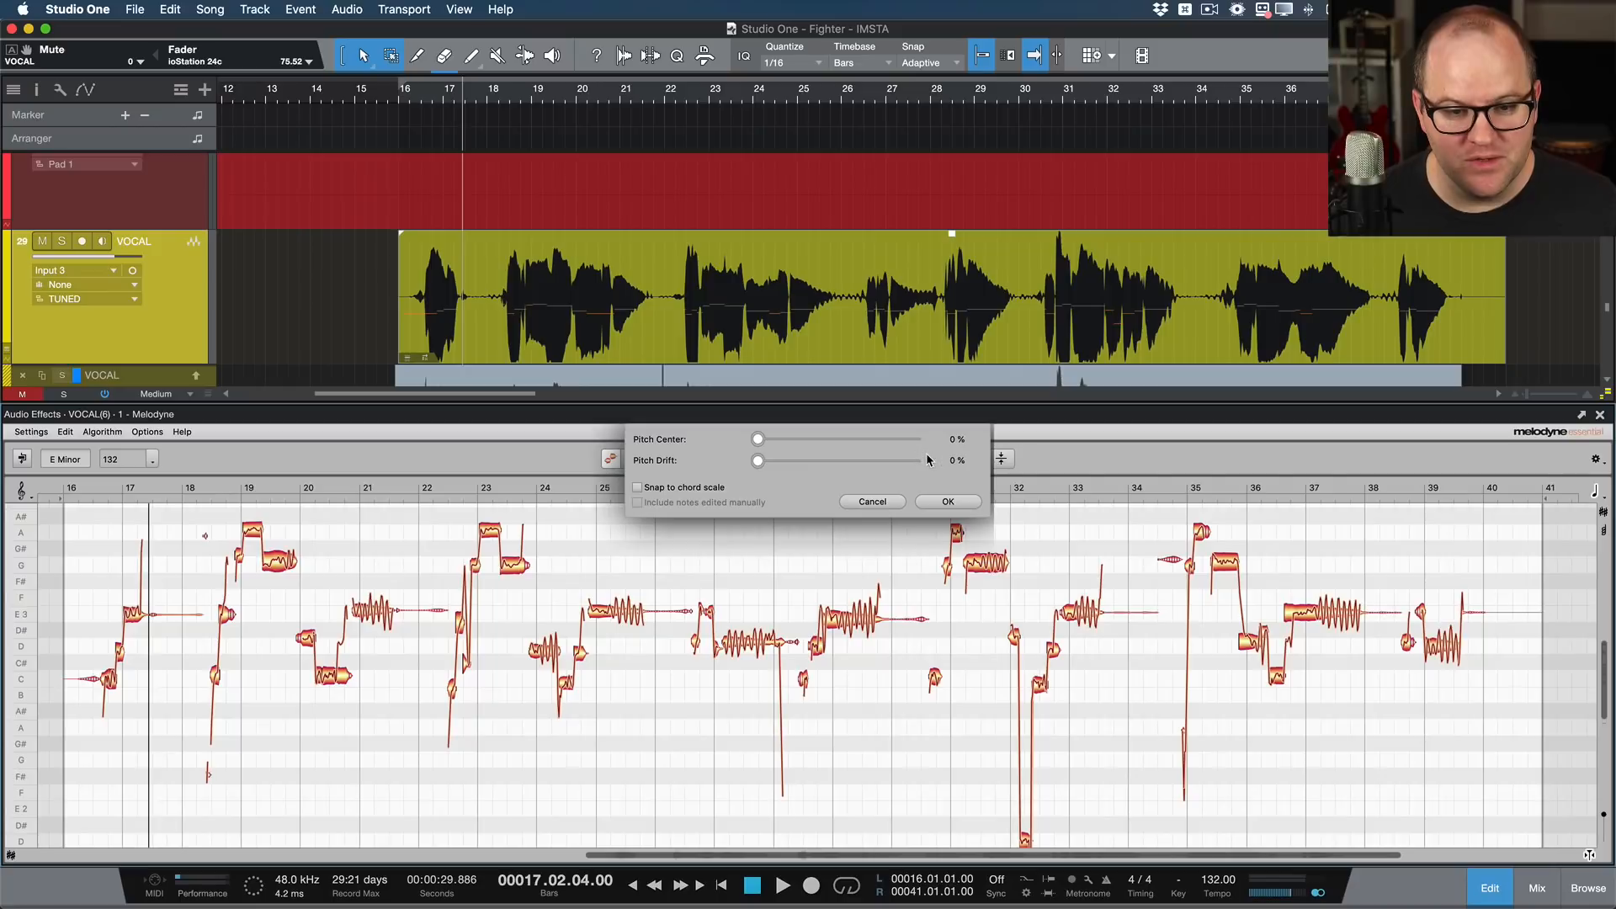
pyautogui.moveTo(762, 444); pyautogui.dragTo(916, 440)
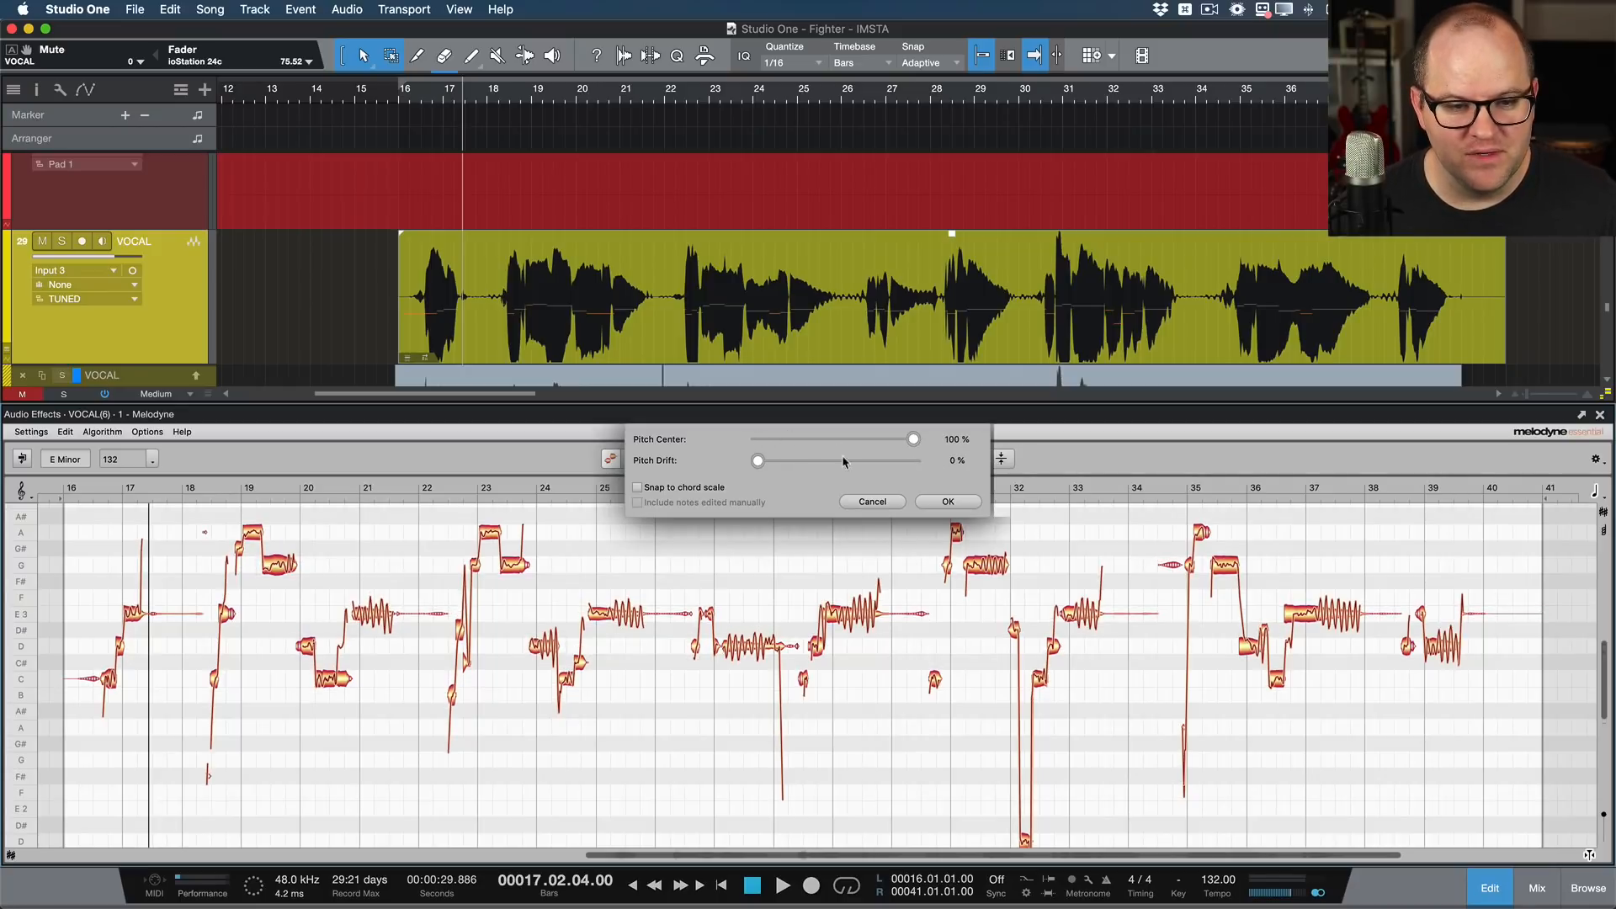
pyautogui.moveTo(775, 465); pyautogui.dragTo(990, 464)
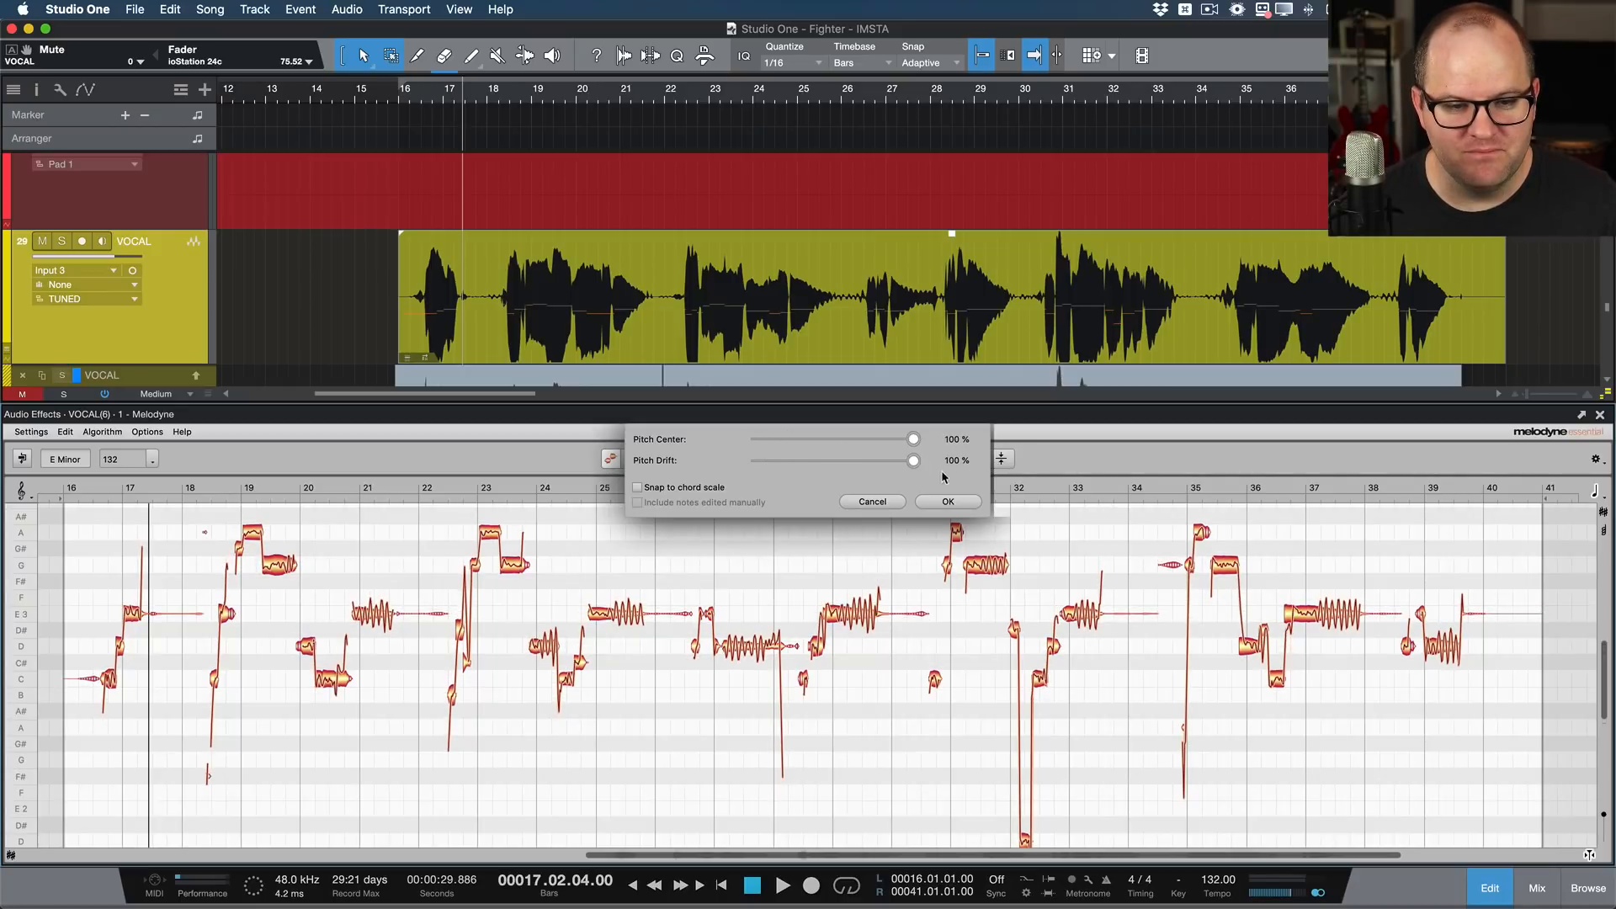
pyautogui.click(949, 502)
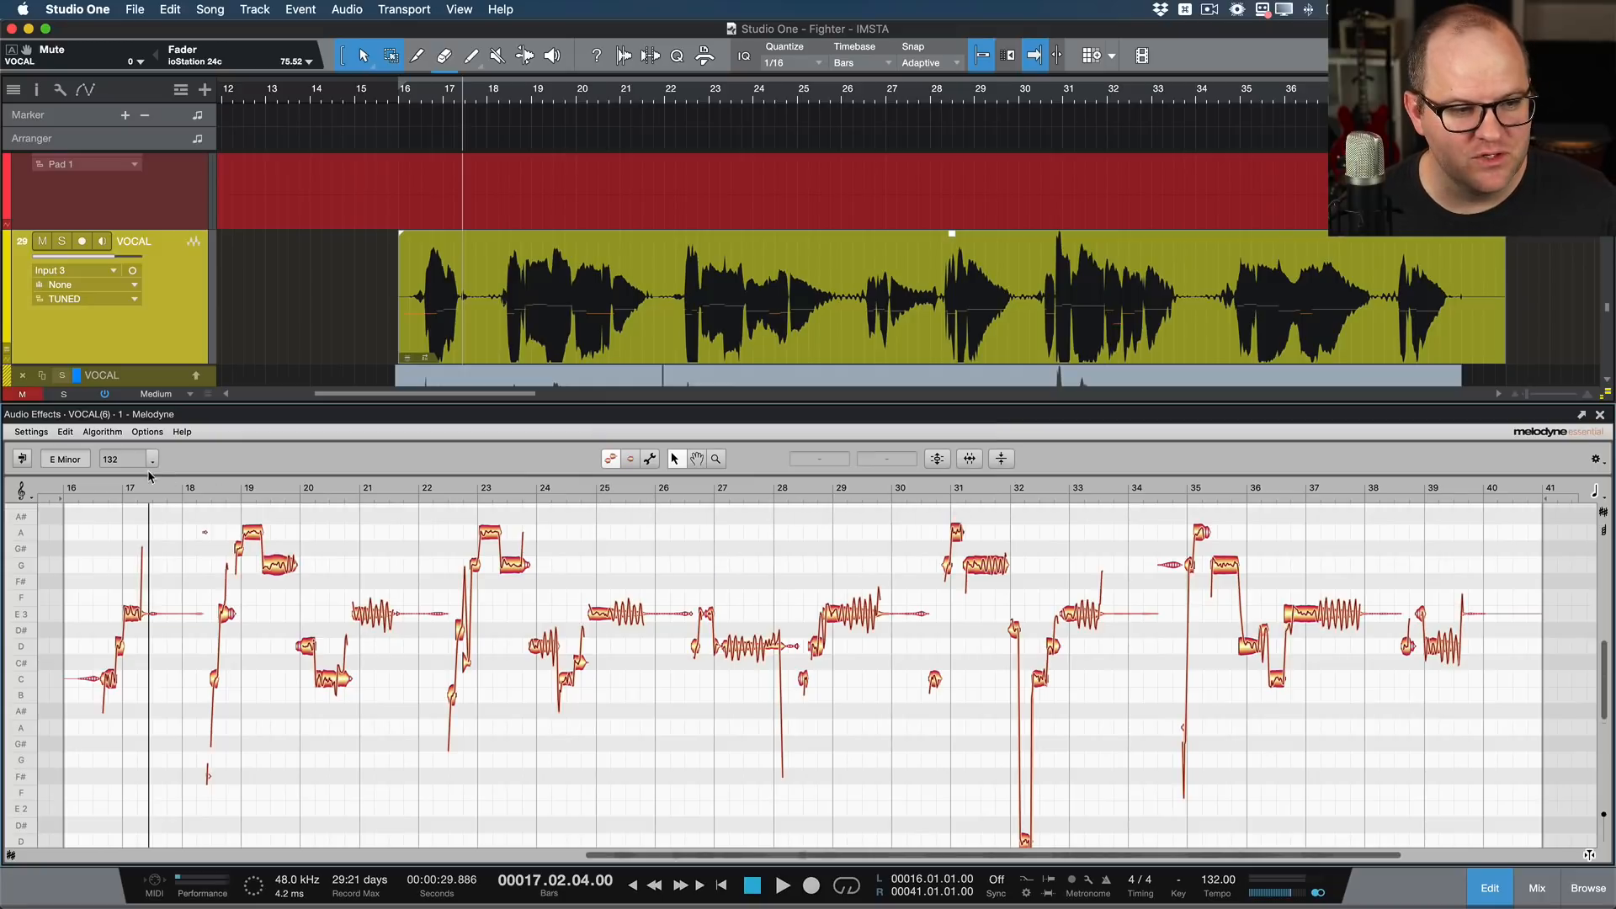
# Step: Play the corrected vocal soloed from about bar 16.3 to bar 20 to check its notes
pyautogui.click(96, 491)
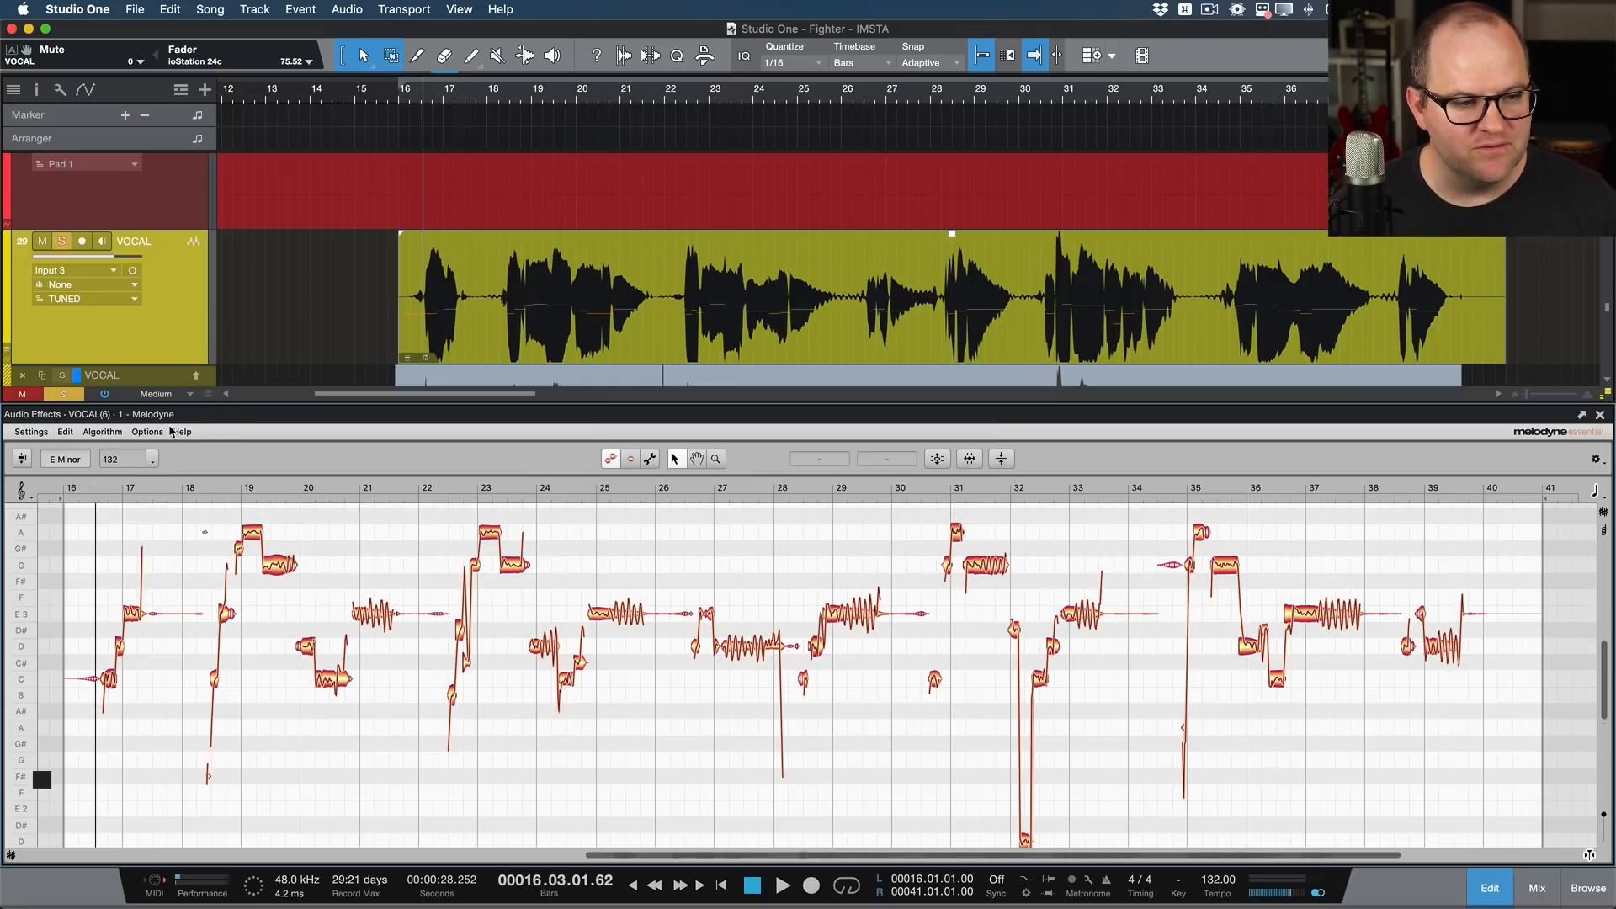
pyautogui.press('space')
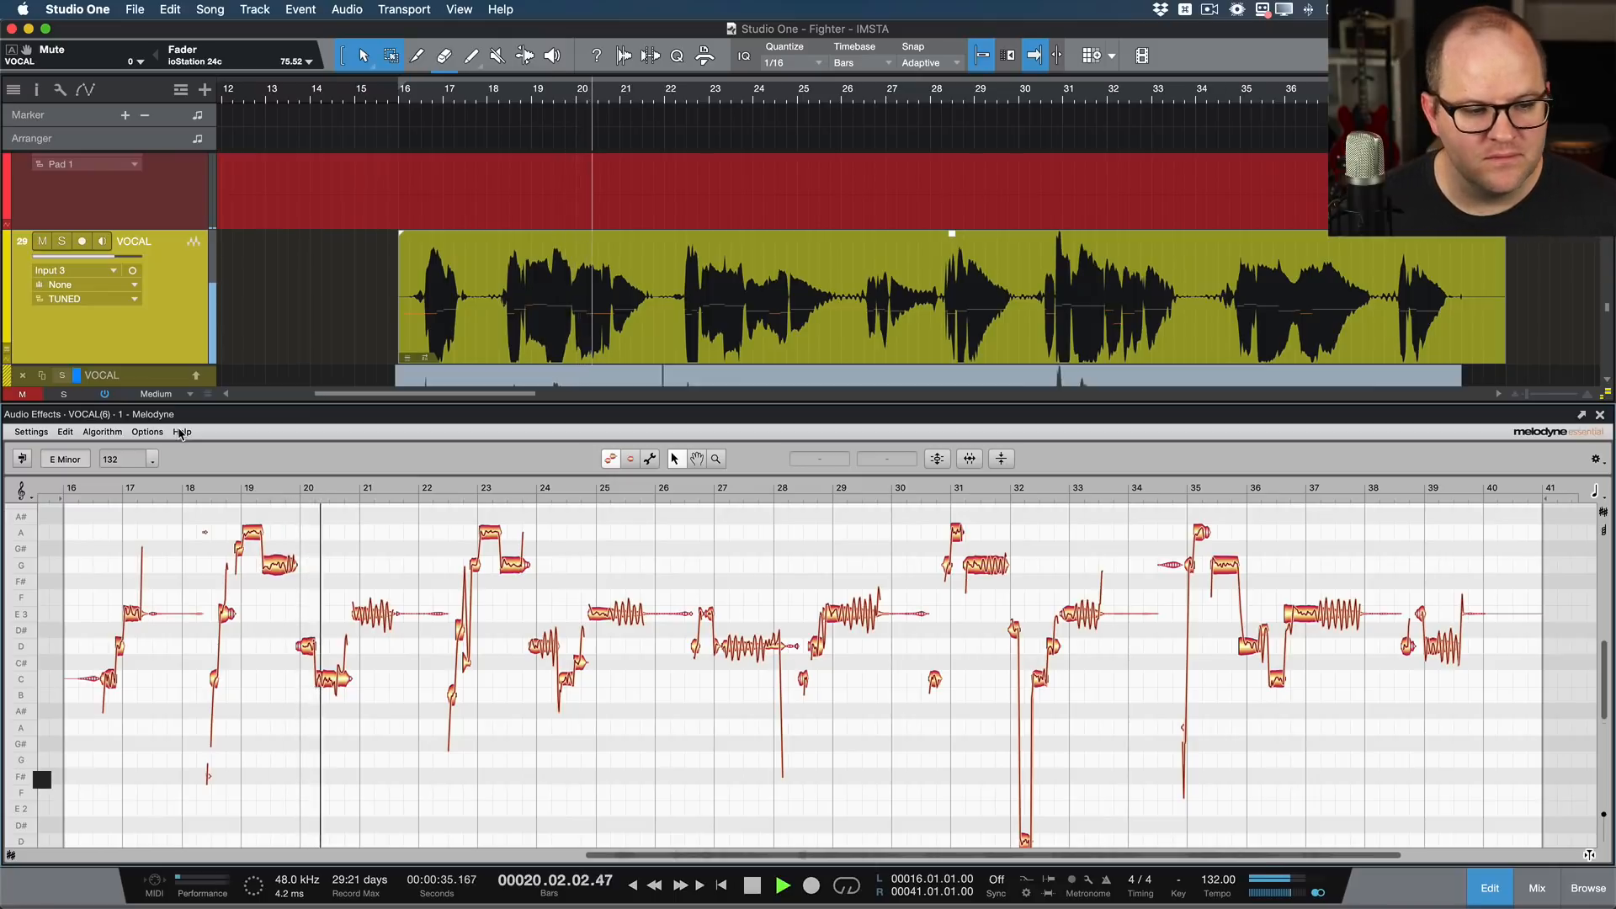
pyautogui.press('space')
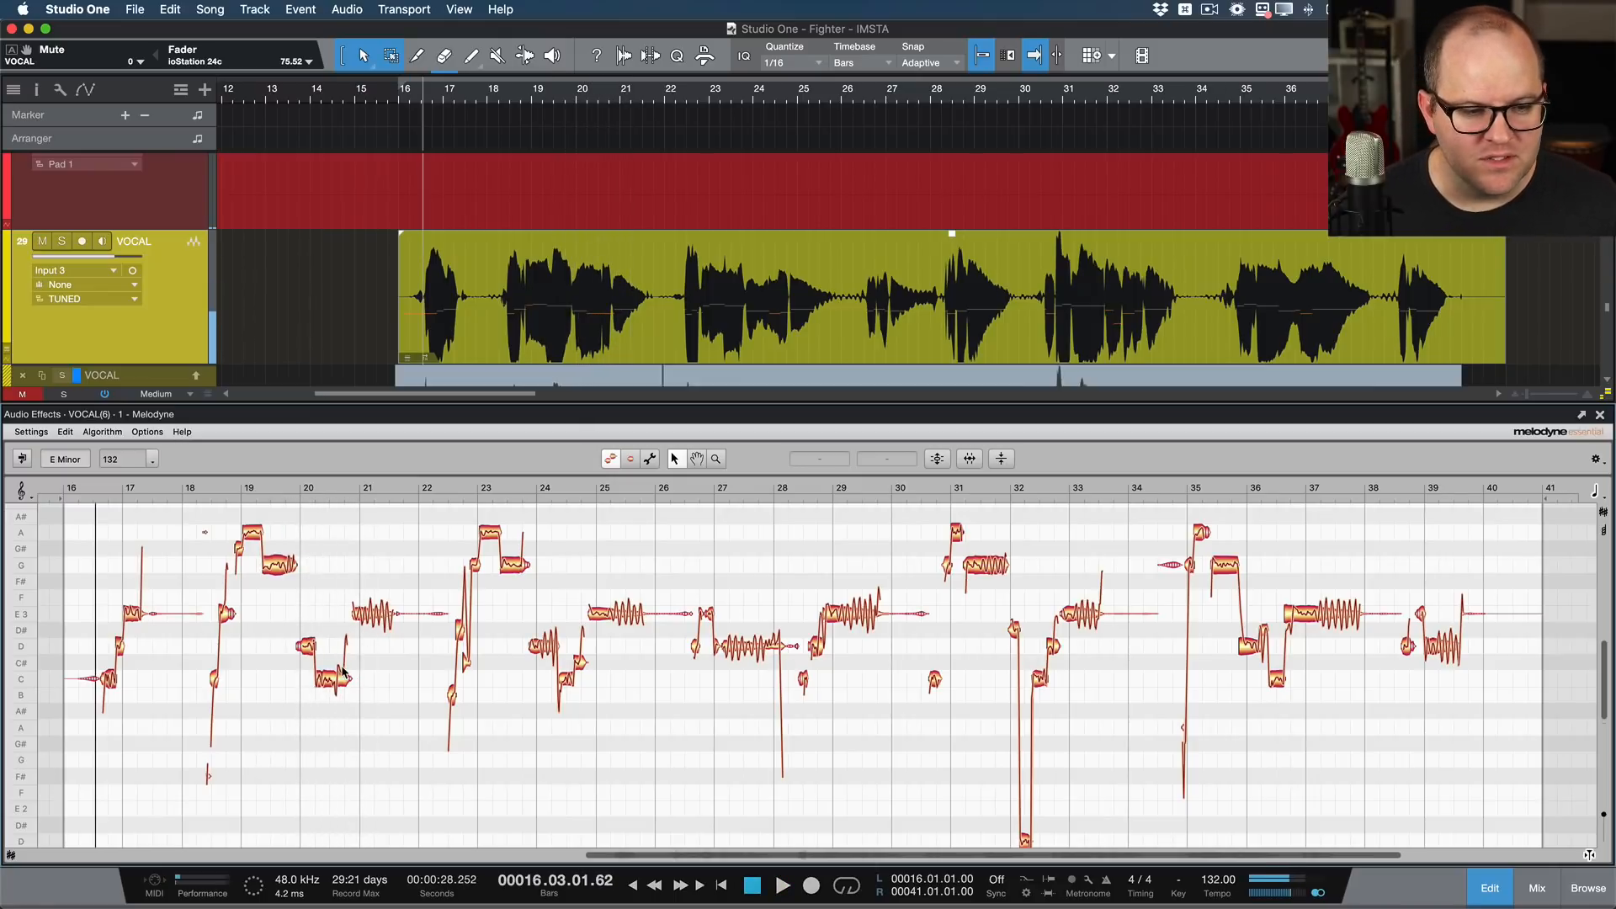
# Step: Split the end of the sustained C note before bar 21 into two notes, pitch them to D 3 and E 3, and audition the phrase
pyautogui.scroll(5, 344, 671)
pyautogui.click(331, 716)
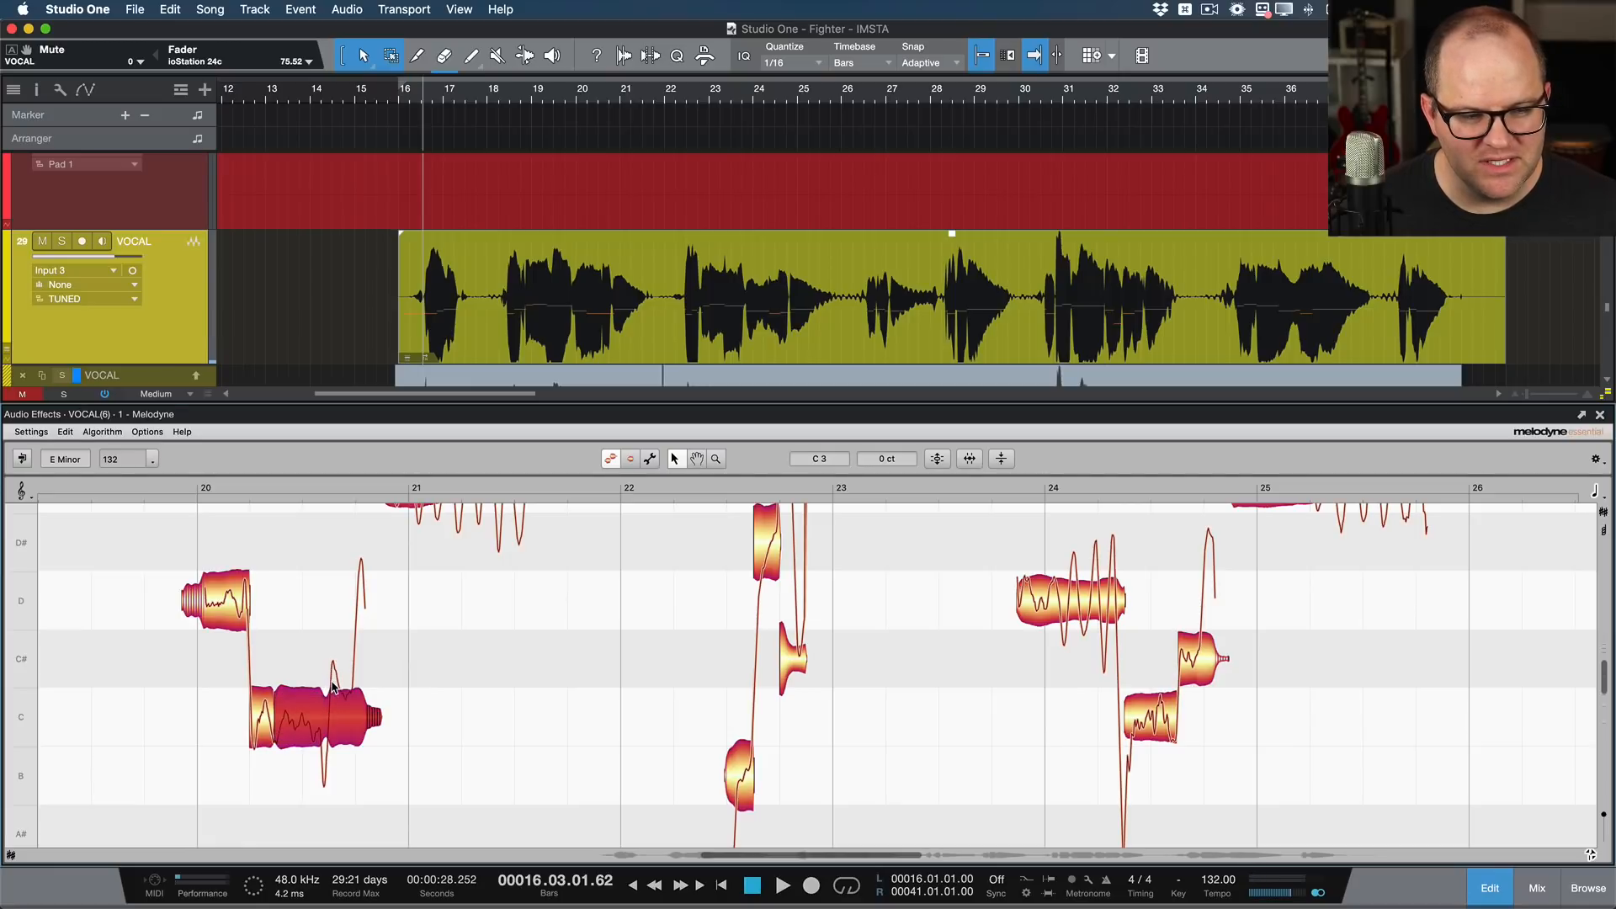
pyautogui.doubleClick(331, 688)
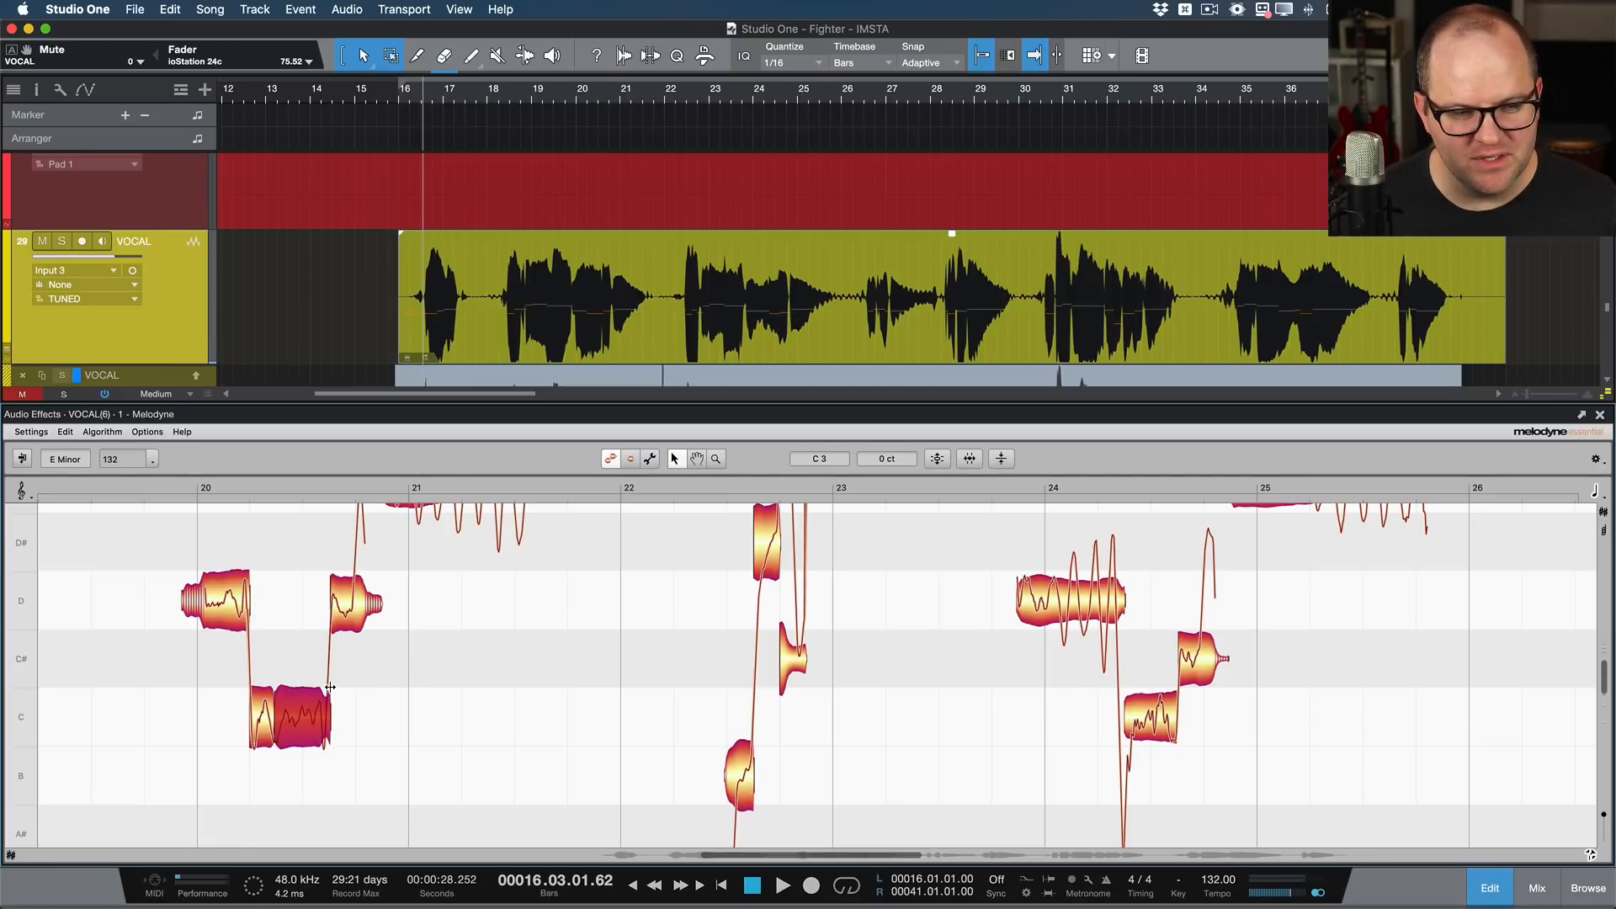
pyautogui.click(365, 613)
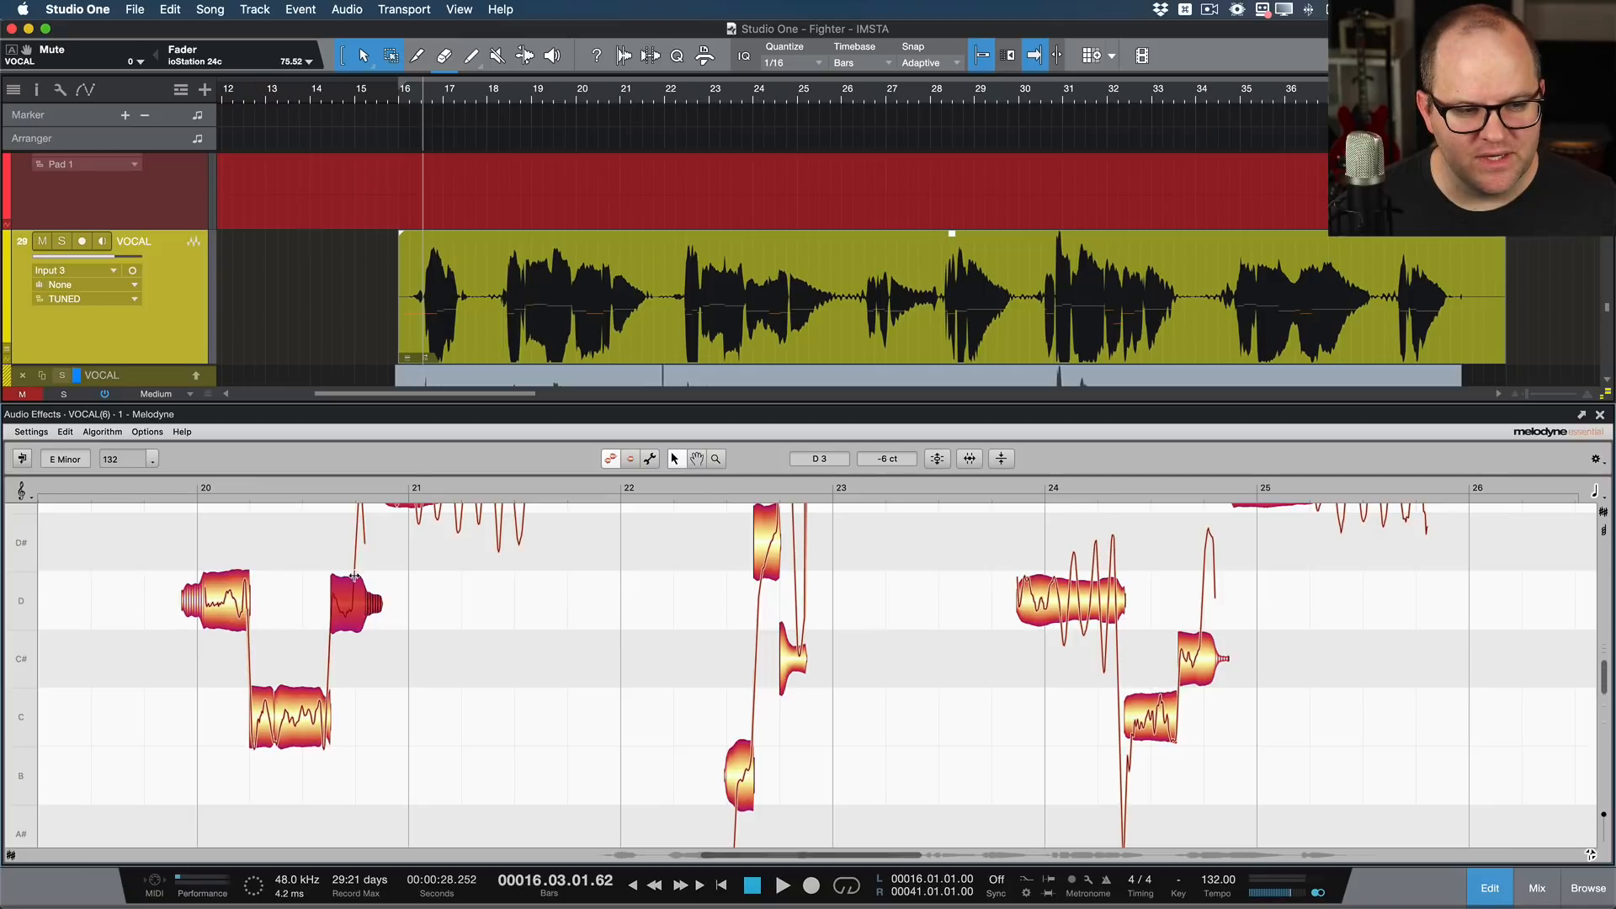
pyautogui.doubleClick(355, 577)
pyautogui.scroll(2, 383, 602)
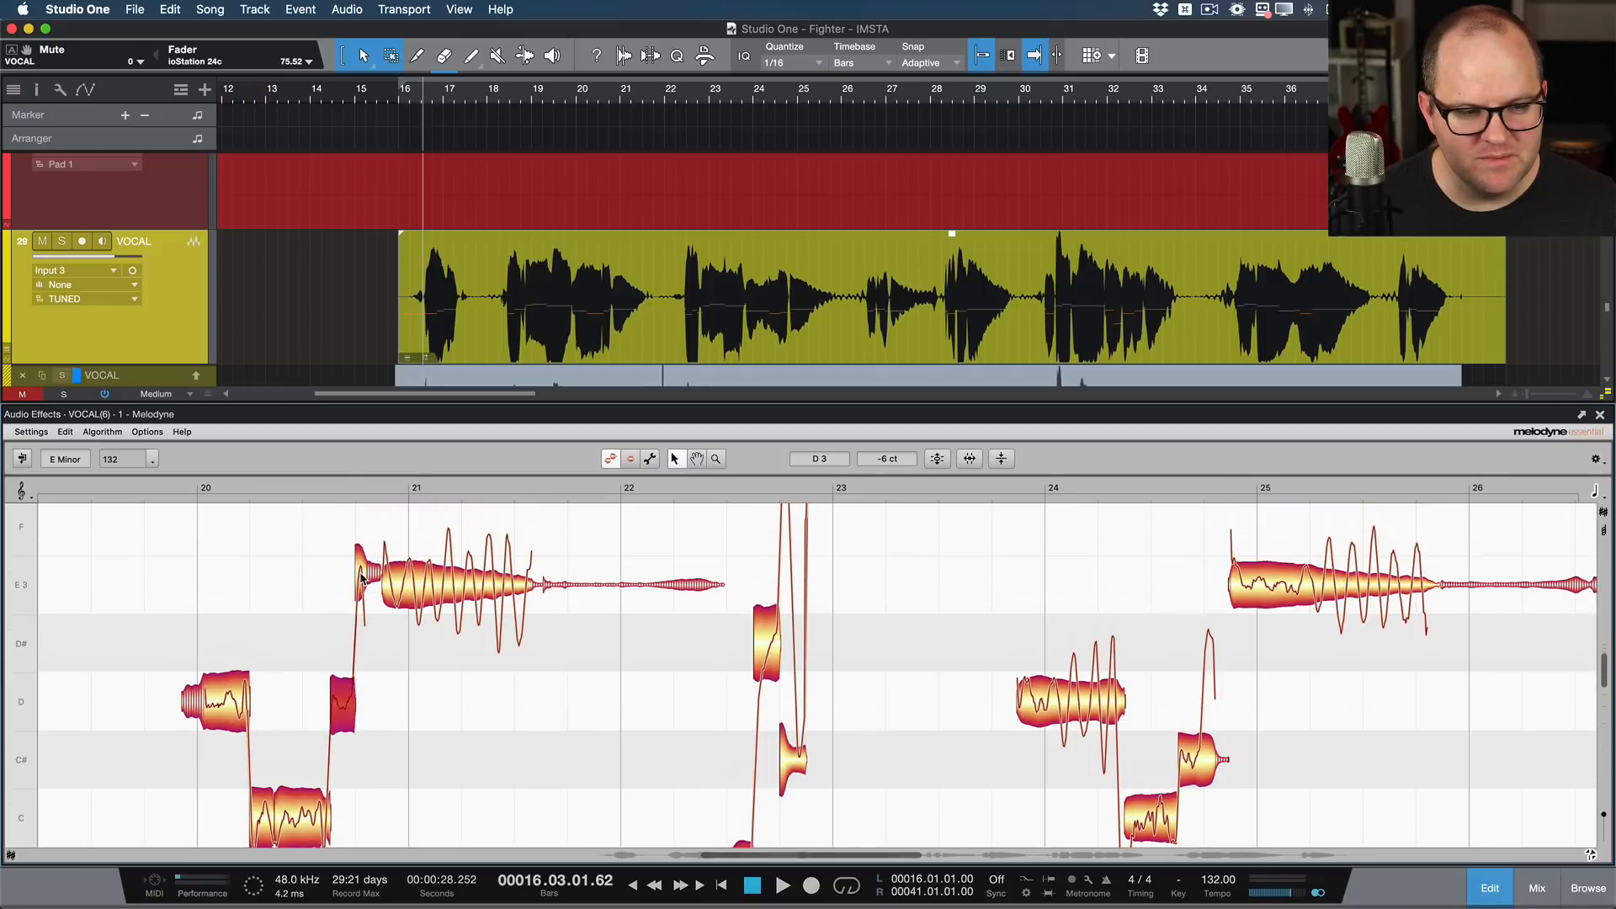
pyautogui.click(362, 580)
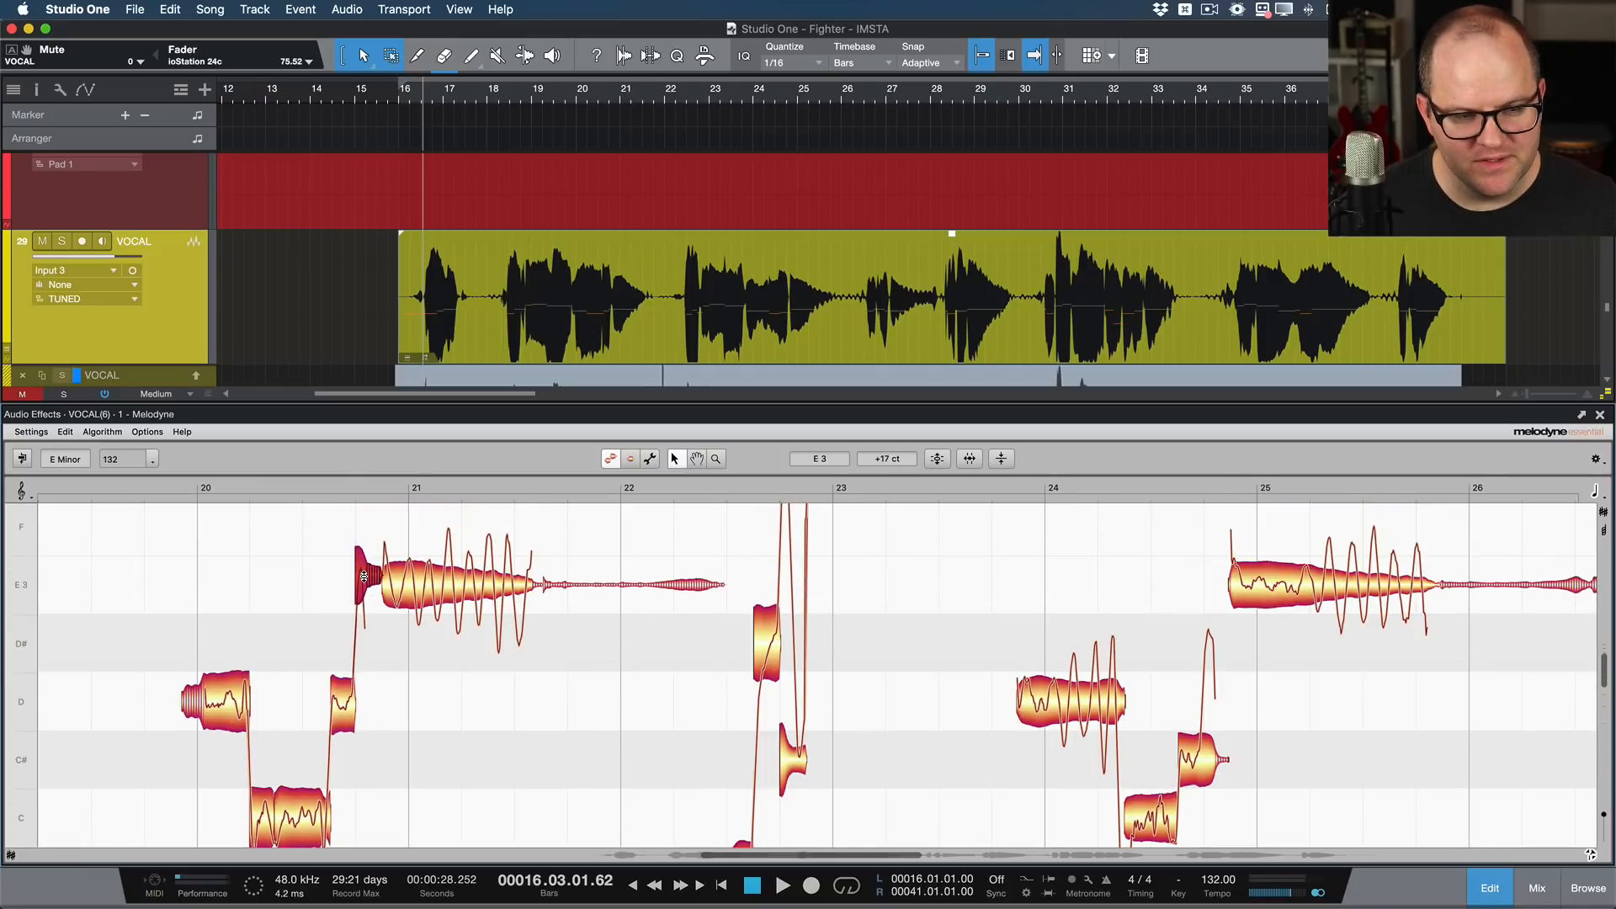
pyautogui.click(128, 488)
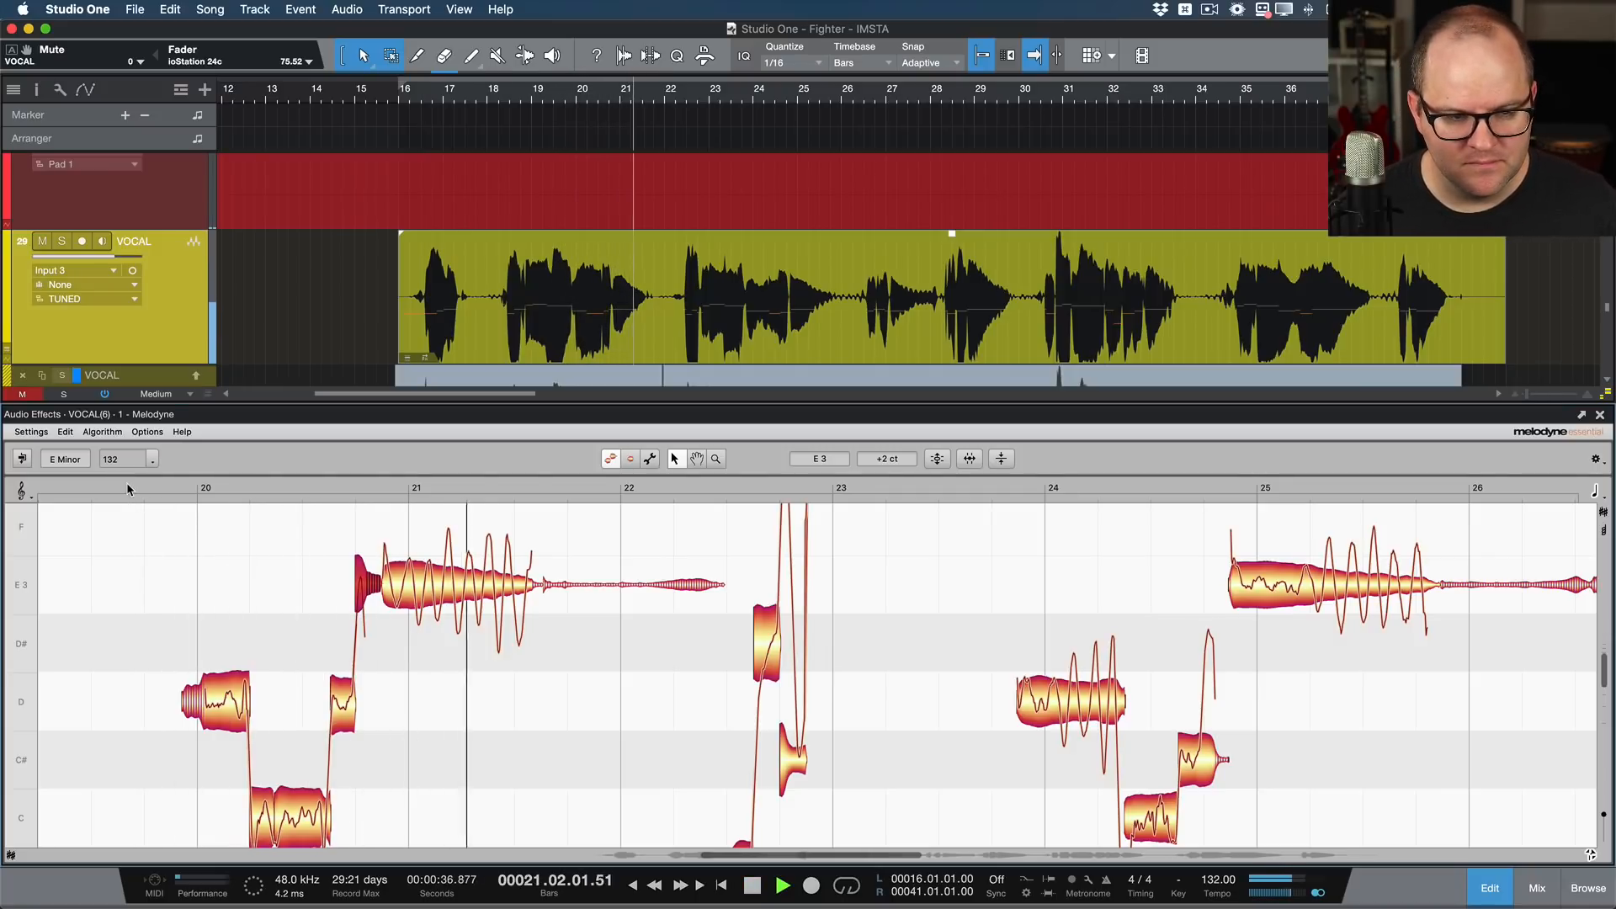
pyautogui.press('space')
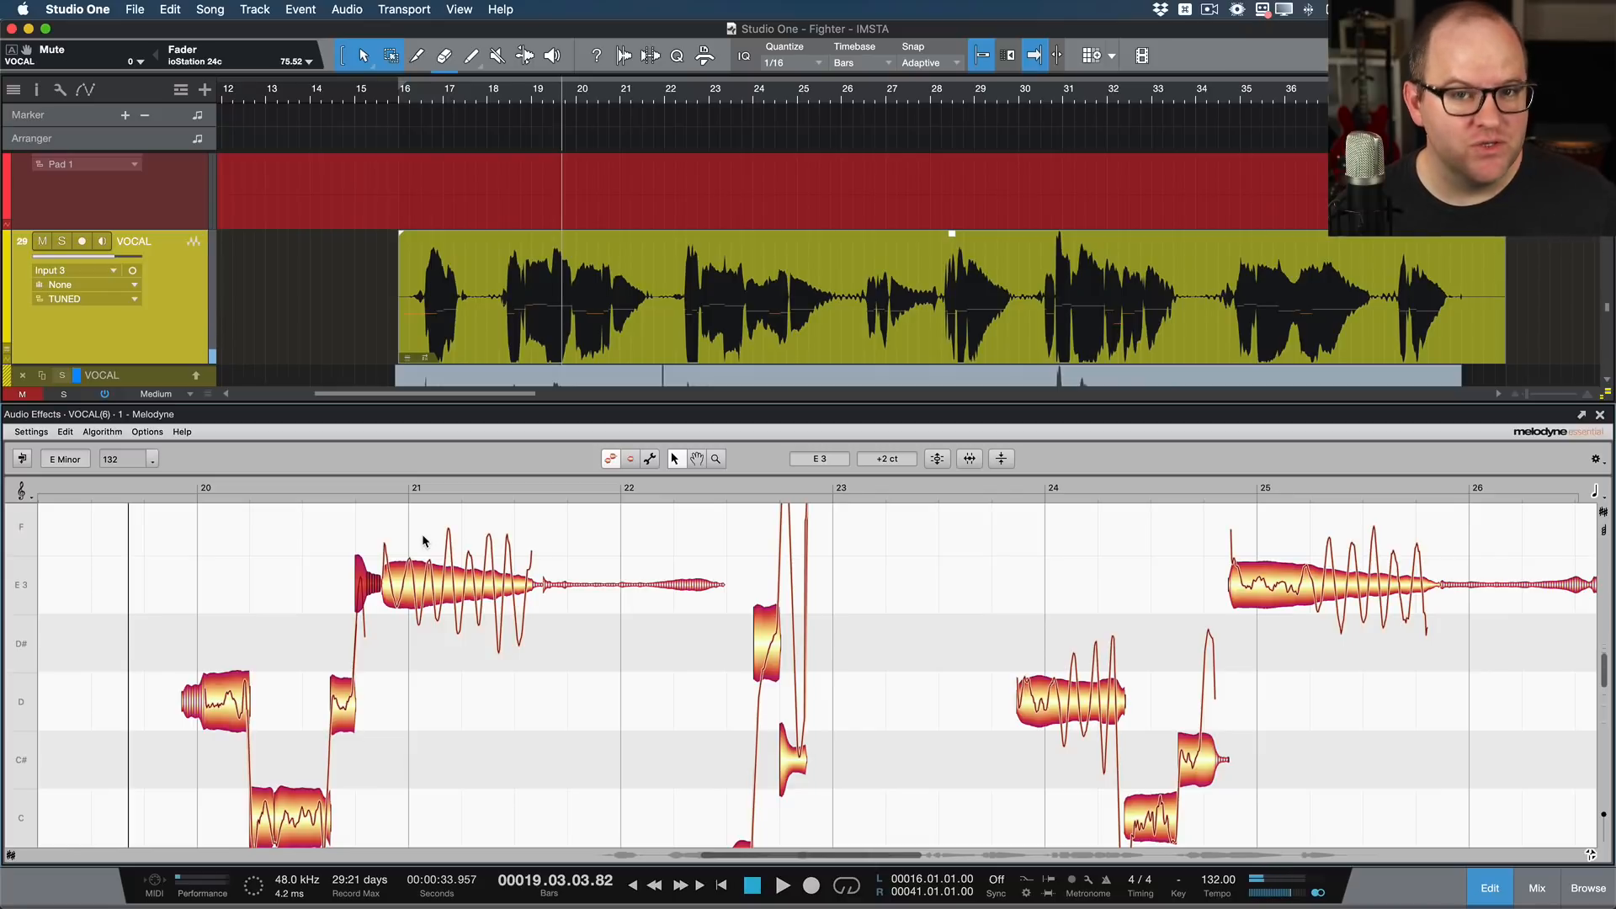
# Step: Close the Melodyne editor and render the TUNED event's Melodyne Event FX from its event settings
pyautogui.press('F2')
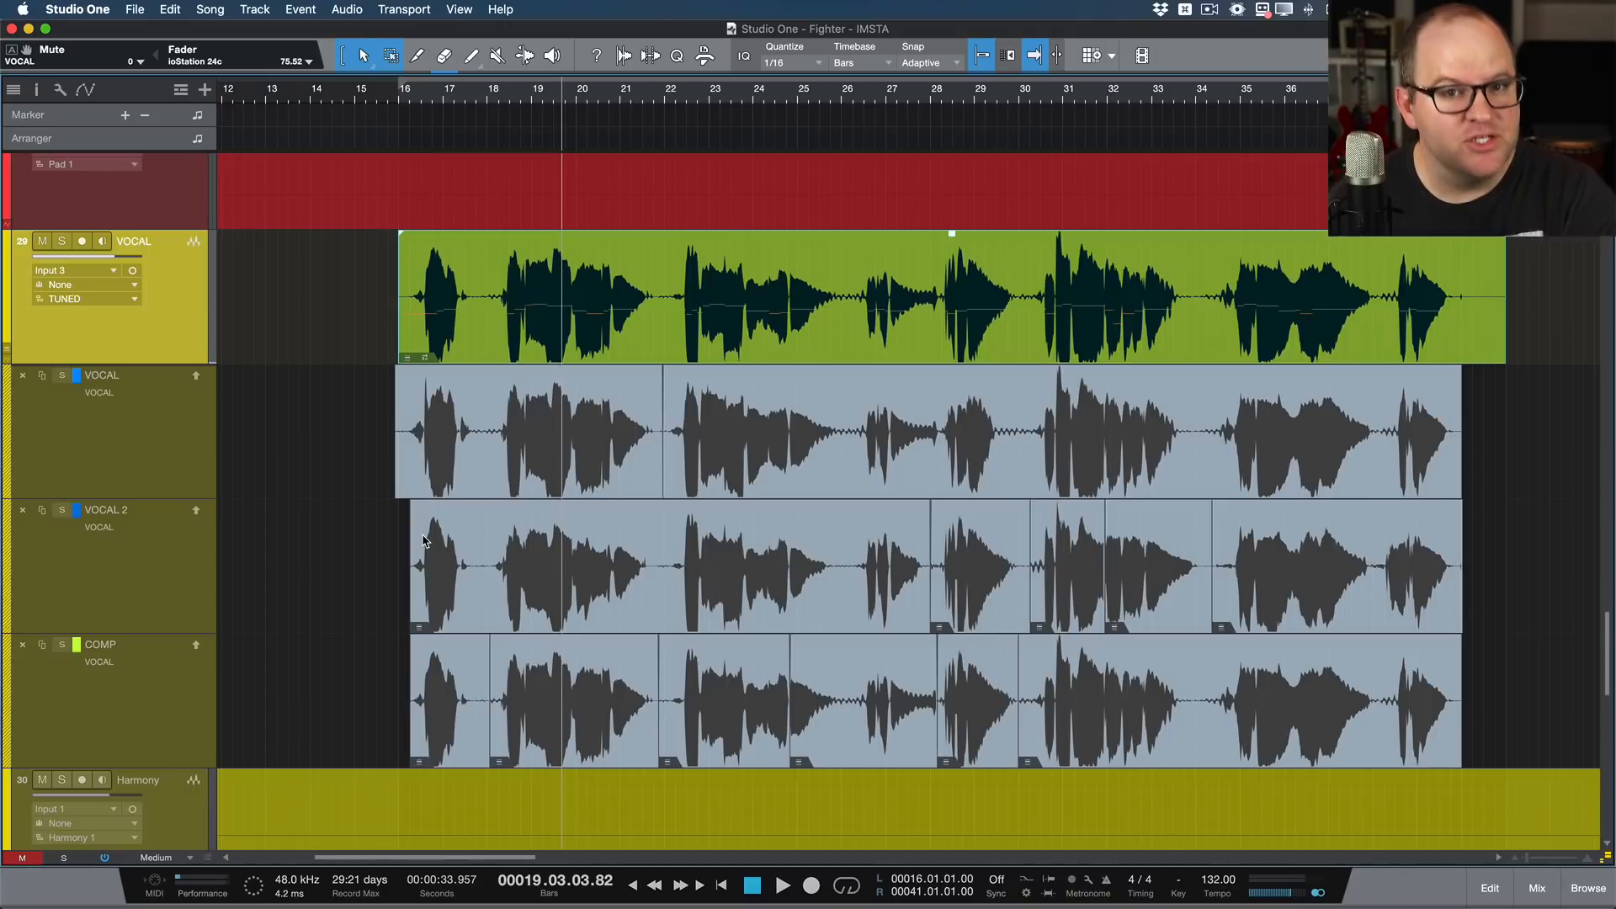
pyautogui.press('F4')
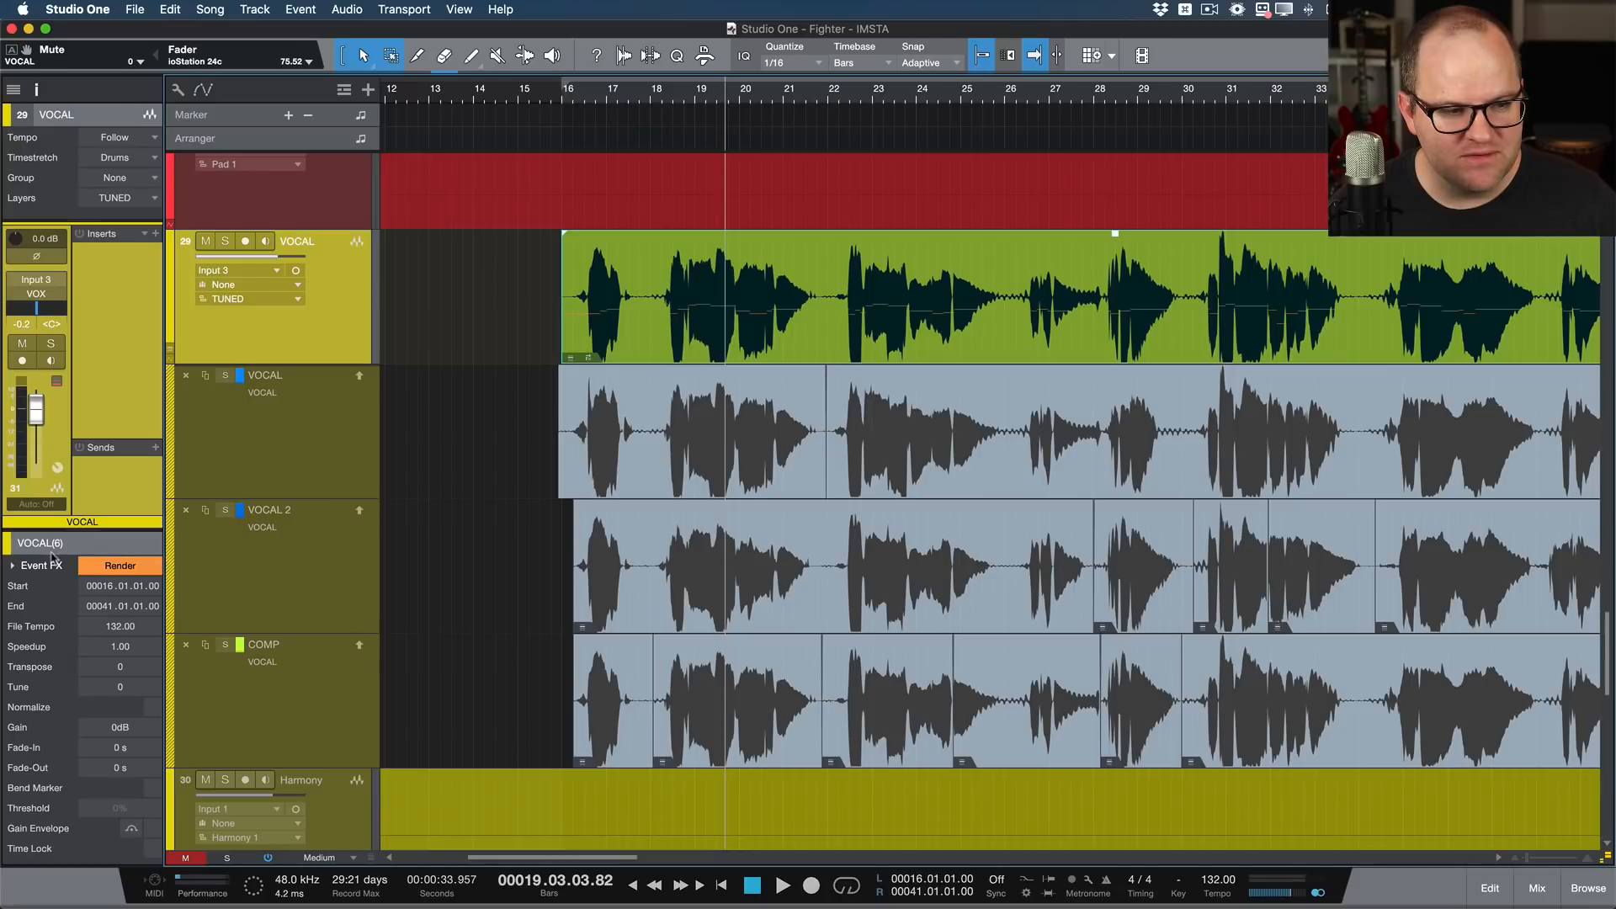
pyautogui.click(12, 569)
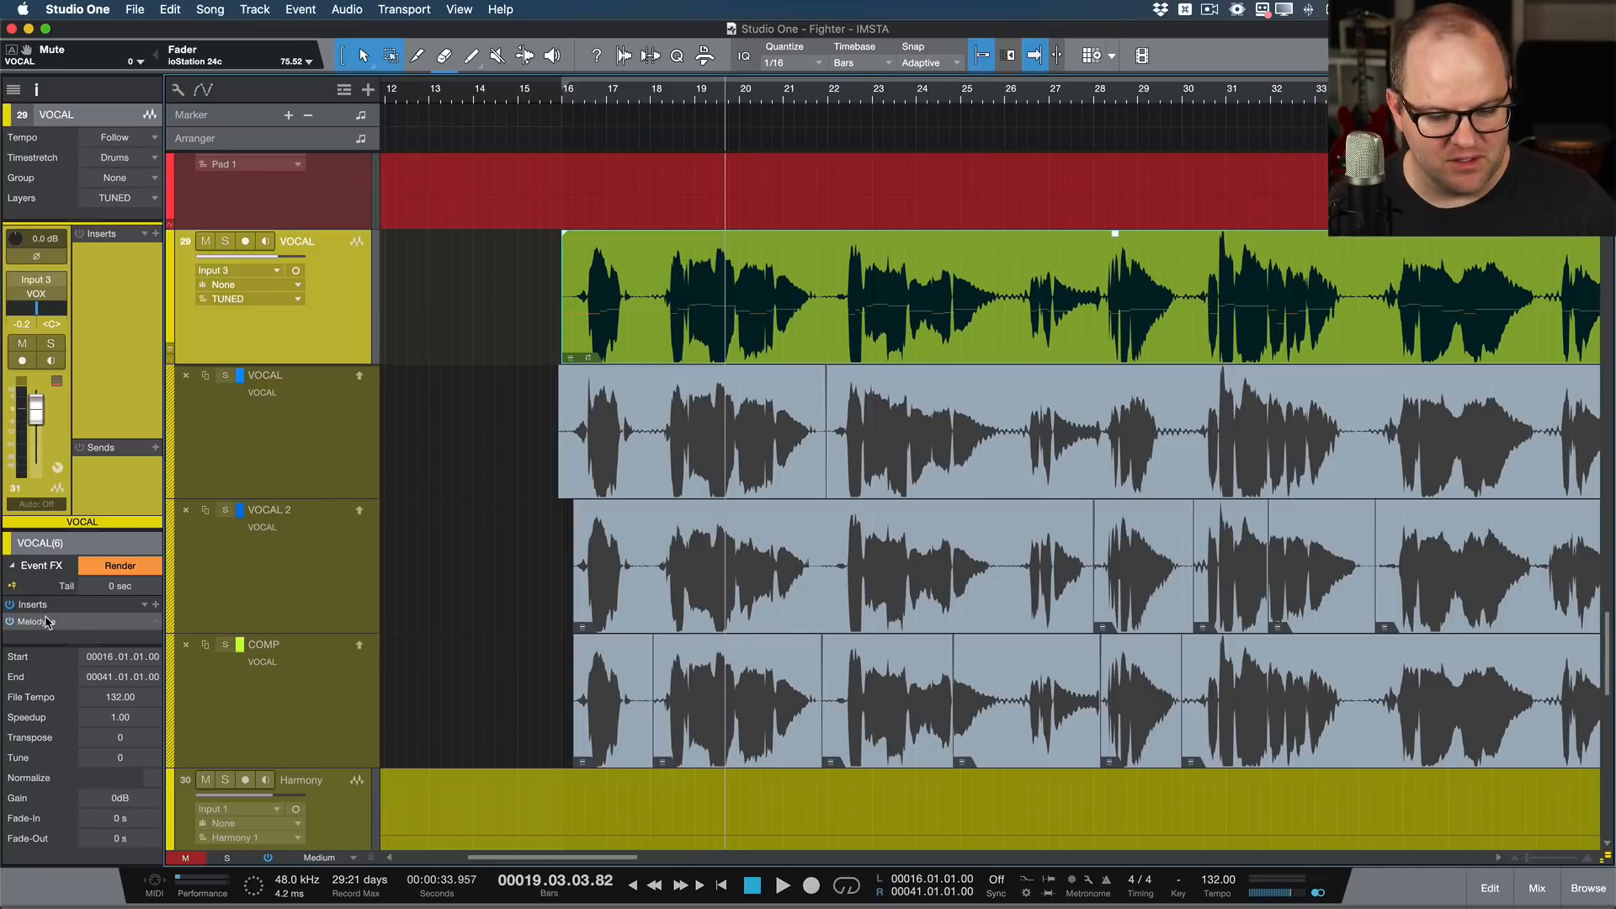
pyautogui.click(111, 572)
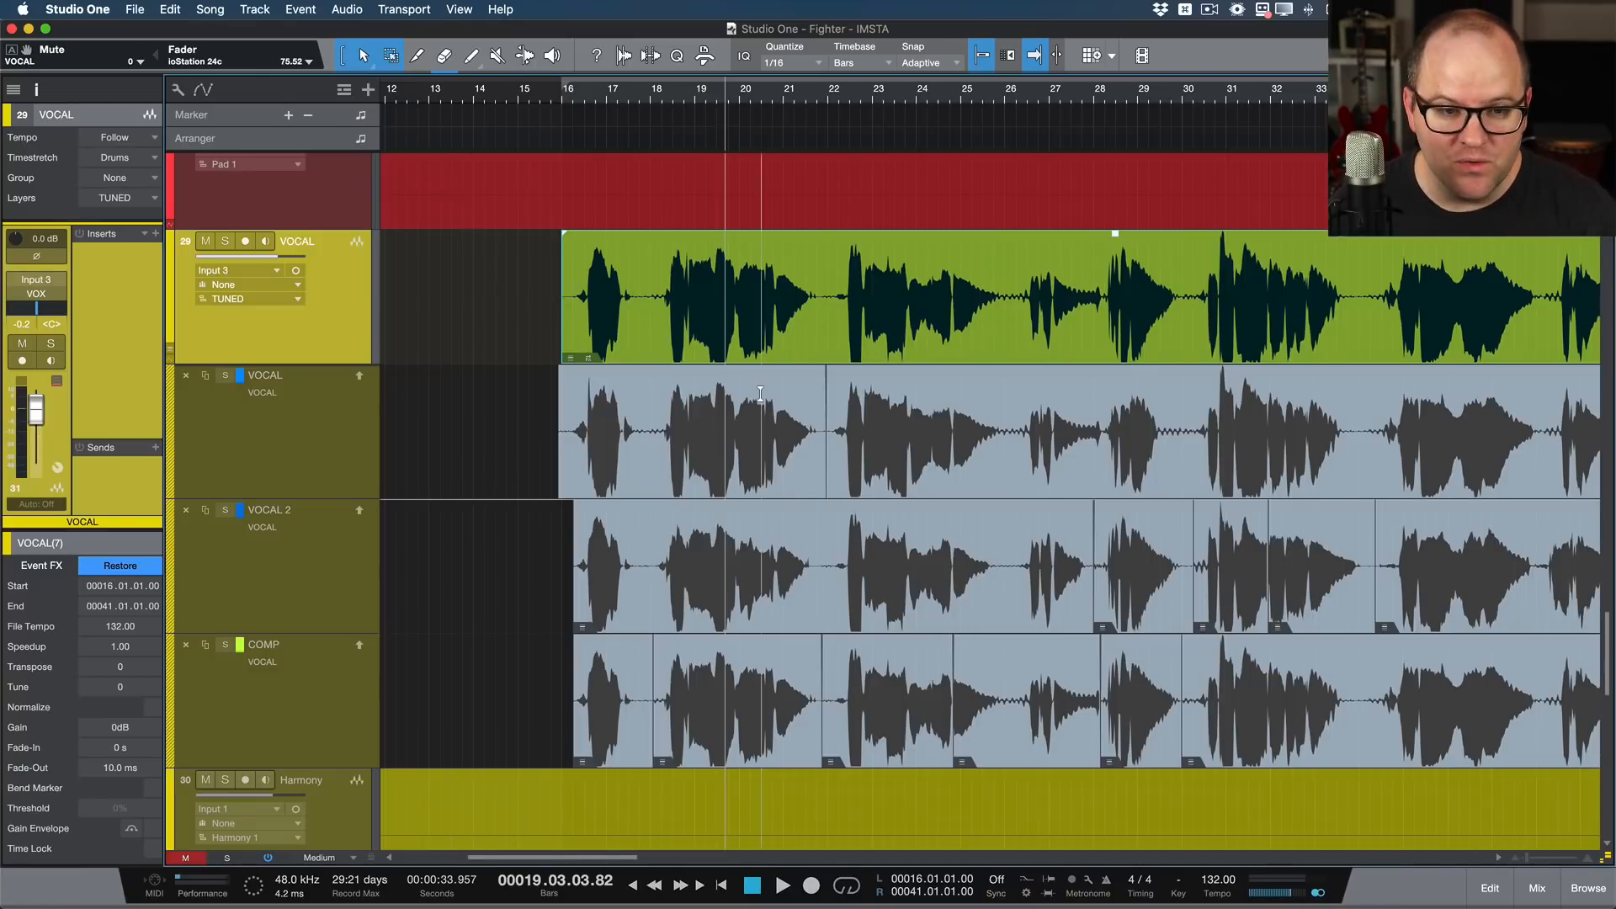
# Step: Solo the VOCAL track and listen to the rendered vocal from bar 22.3
pyautogui.click(836, 258)
pyautogui.press('s')
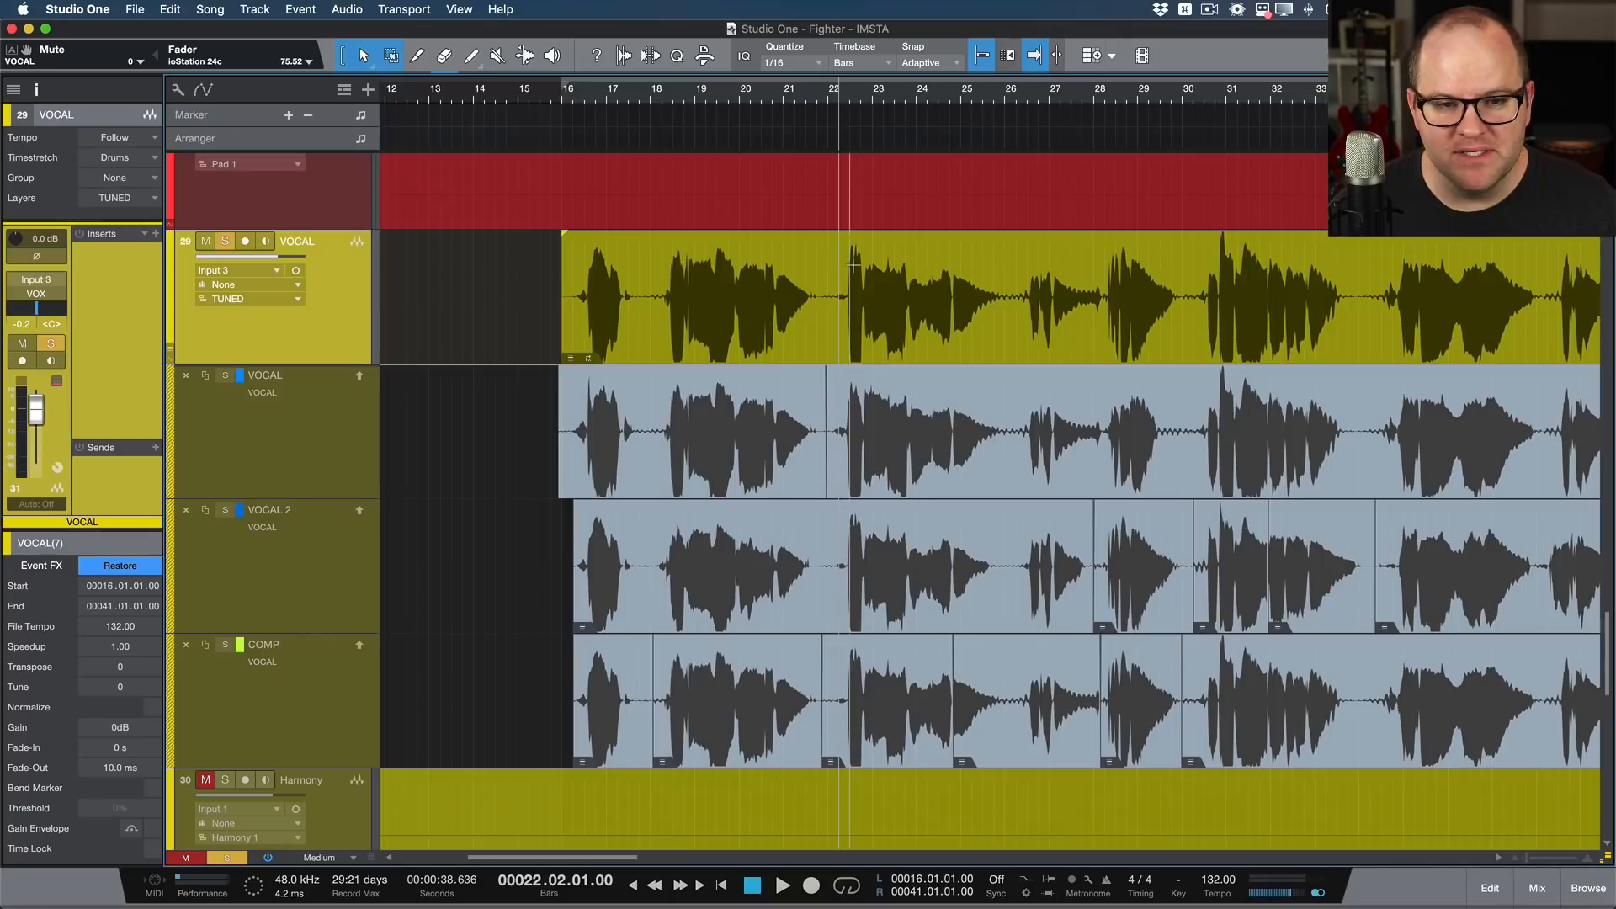
pyautogui.press('e')
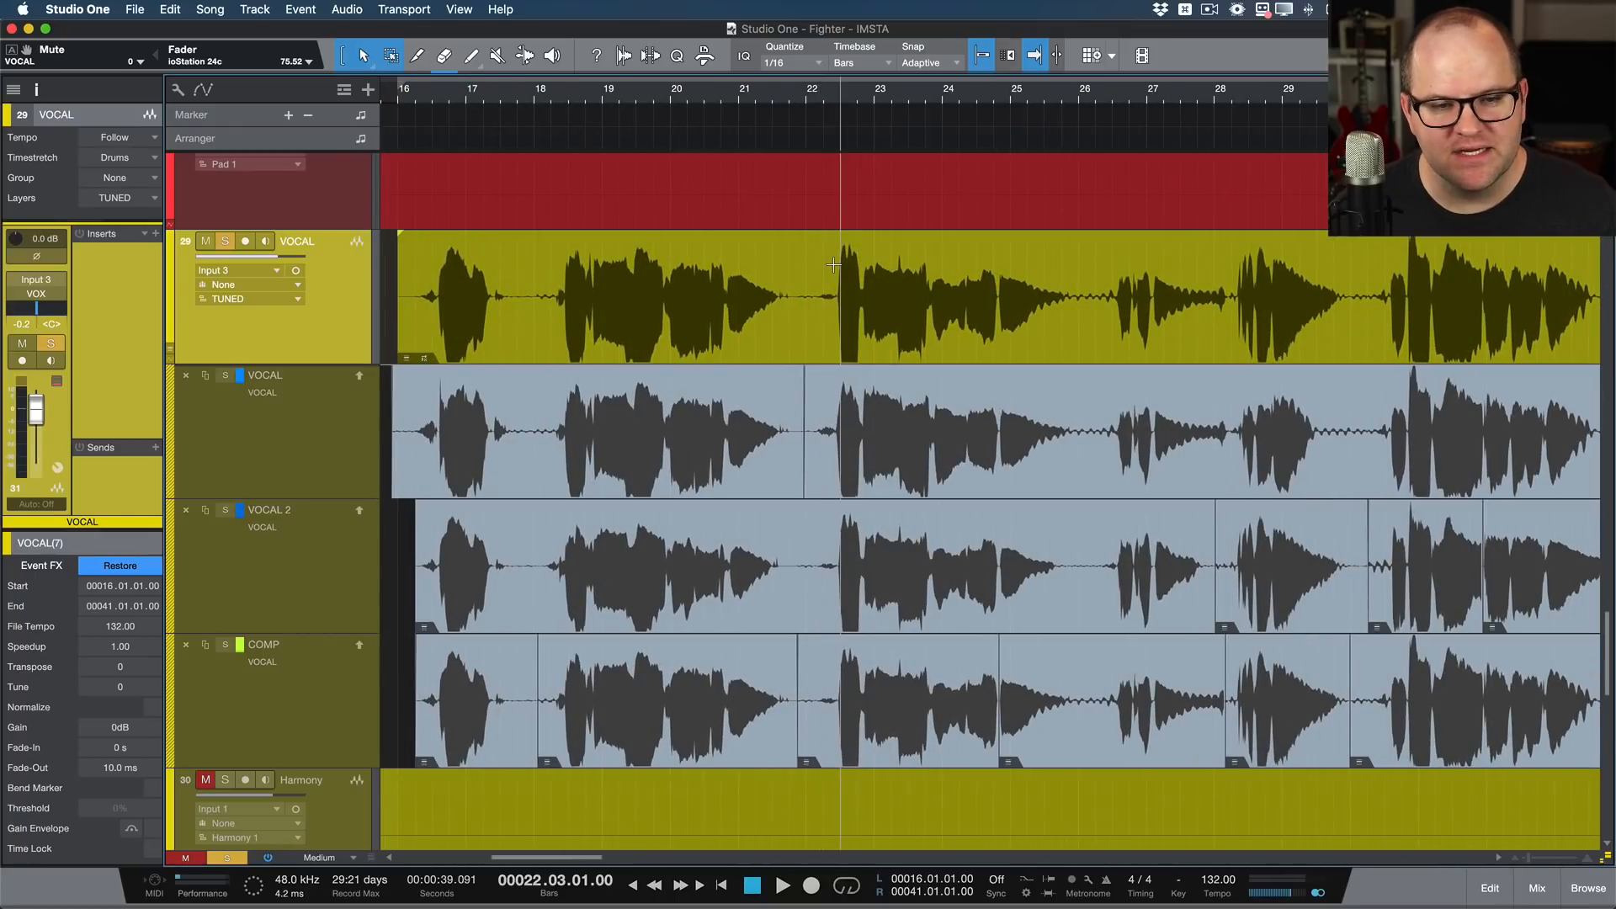
pyautogui.press('space')
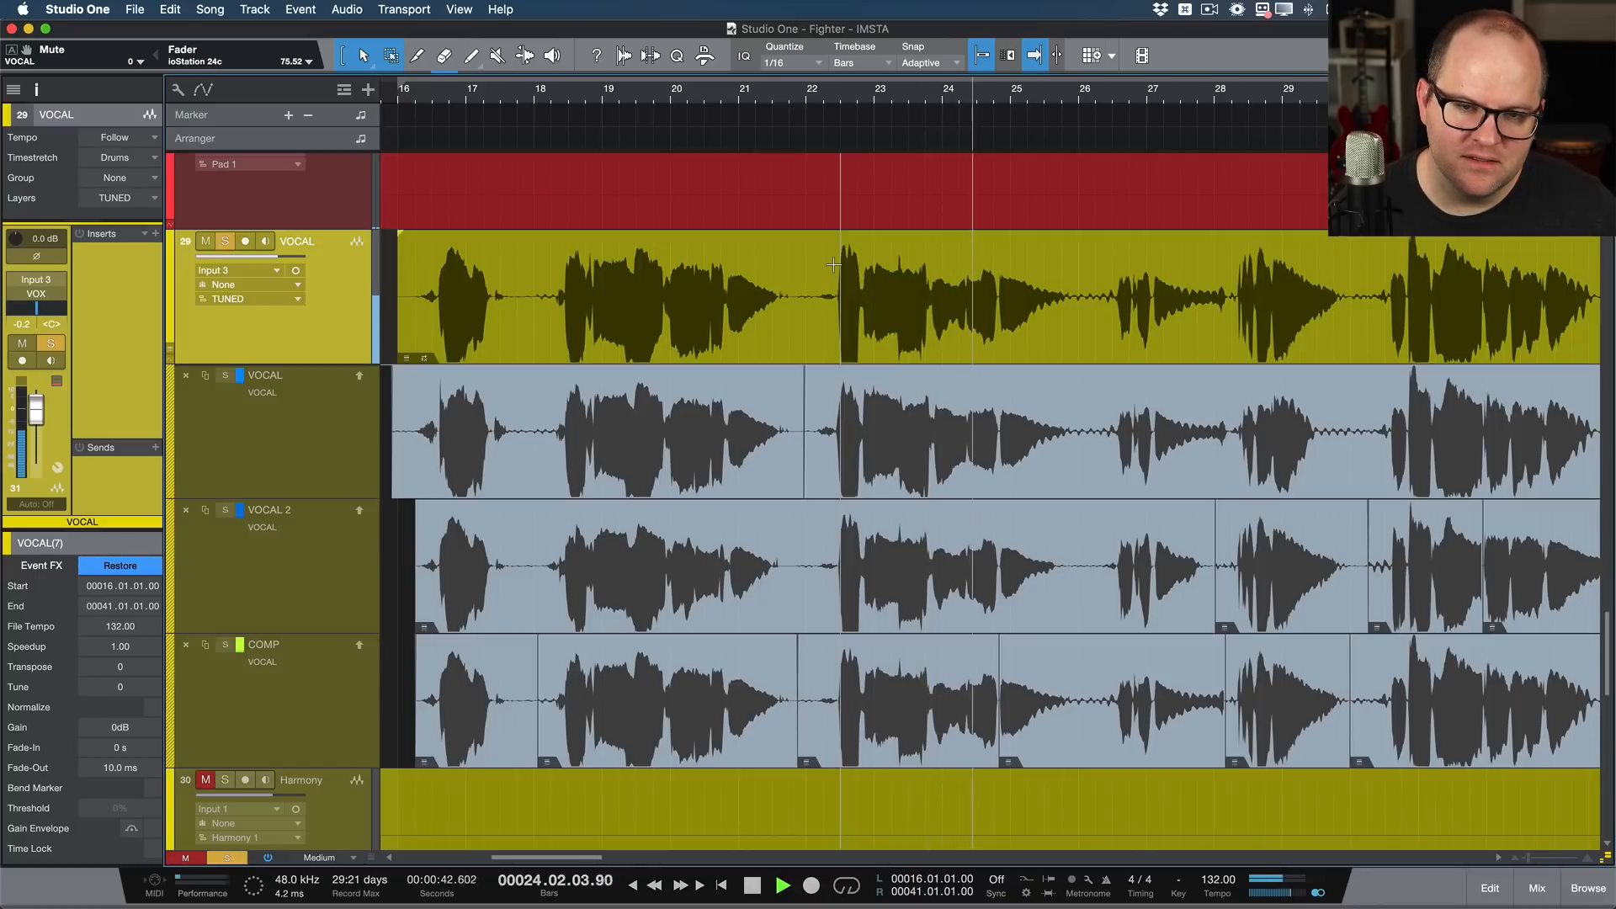
pyautogui.press('space')
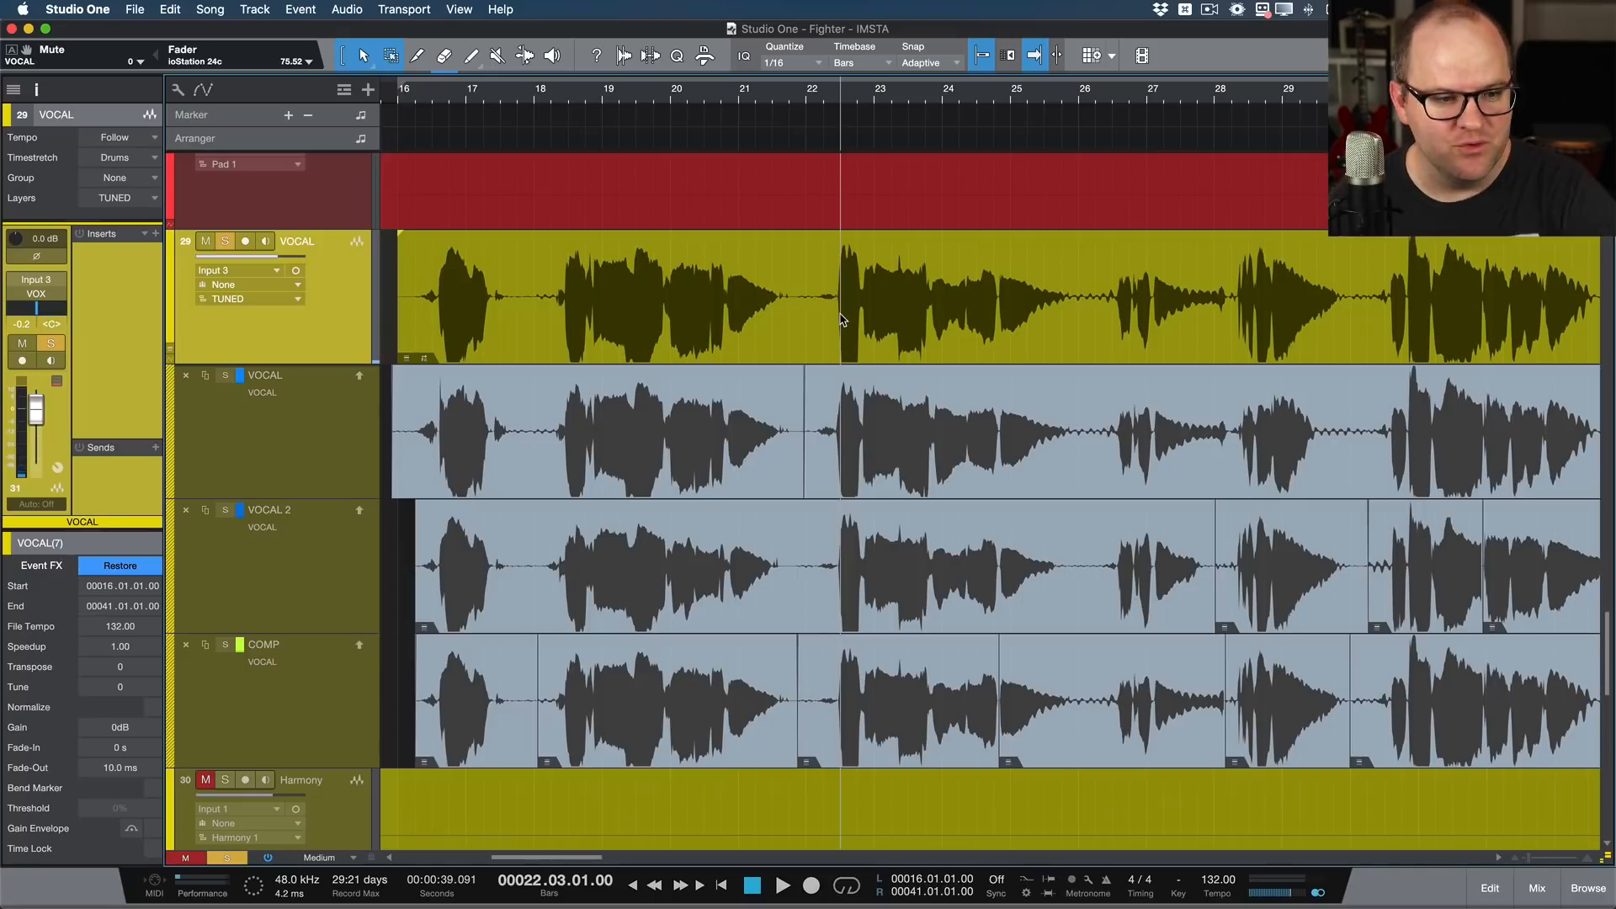
# Step: Look at the rendered event in the audio editor, close it, and restore the event's editable Melodyne Event FX
pyautogui.doubleClick(842, 318)
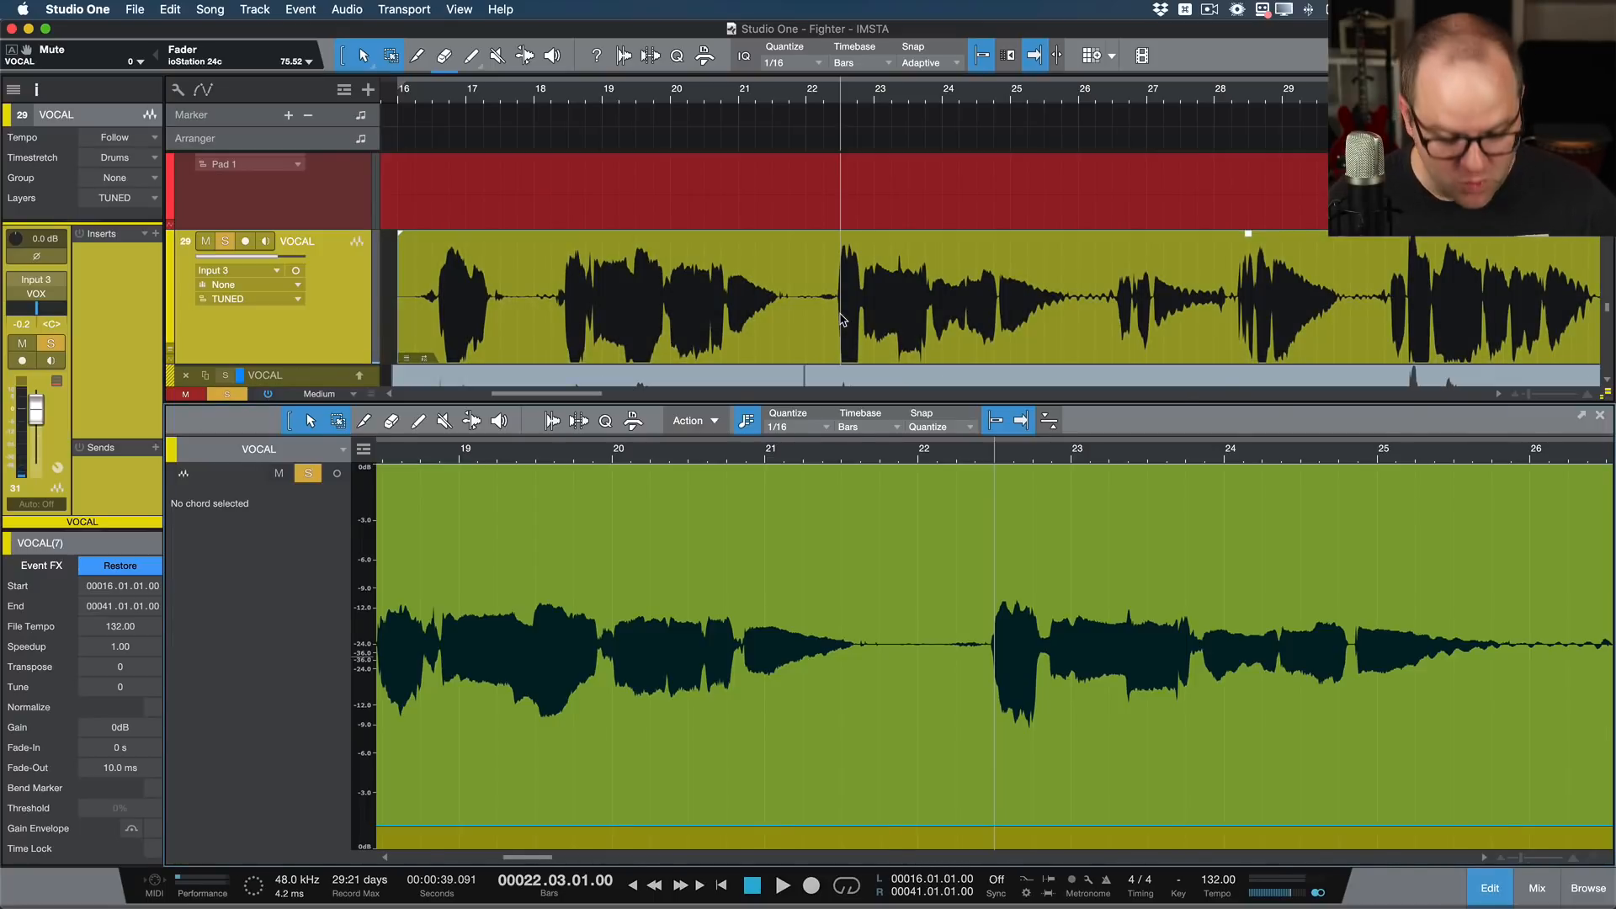
pyautogui.press('F3')
pyautogui.press('F3')
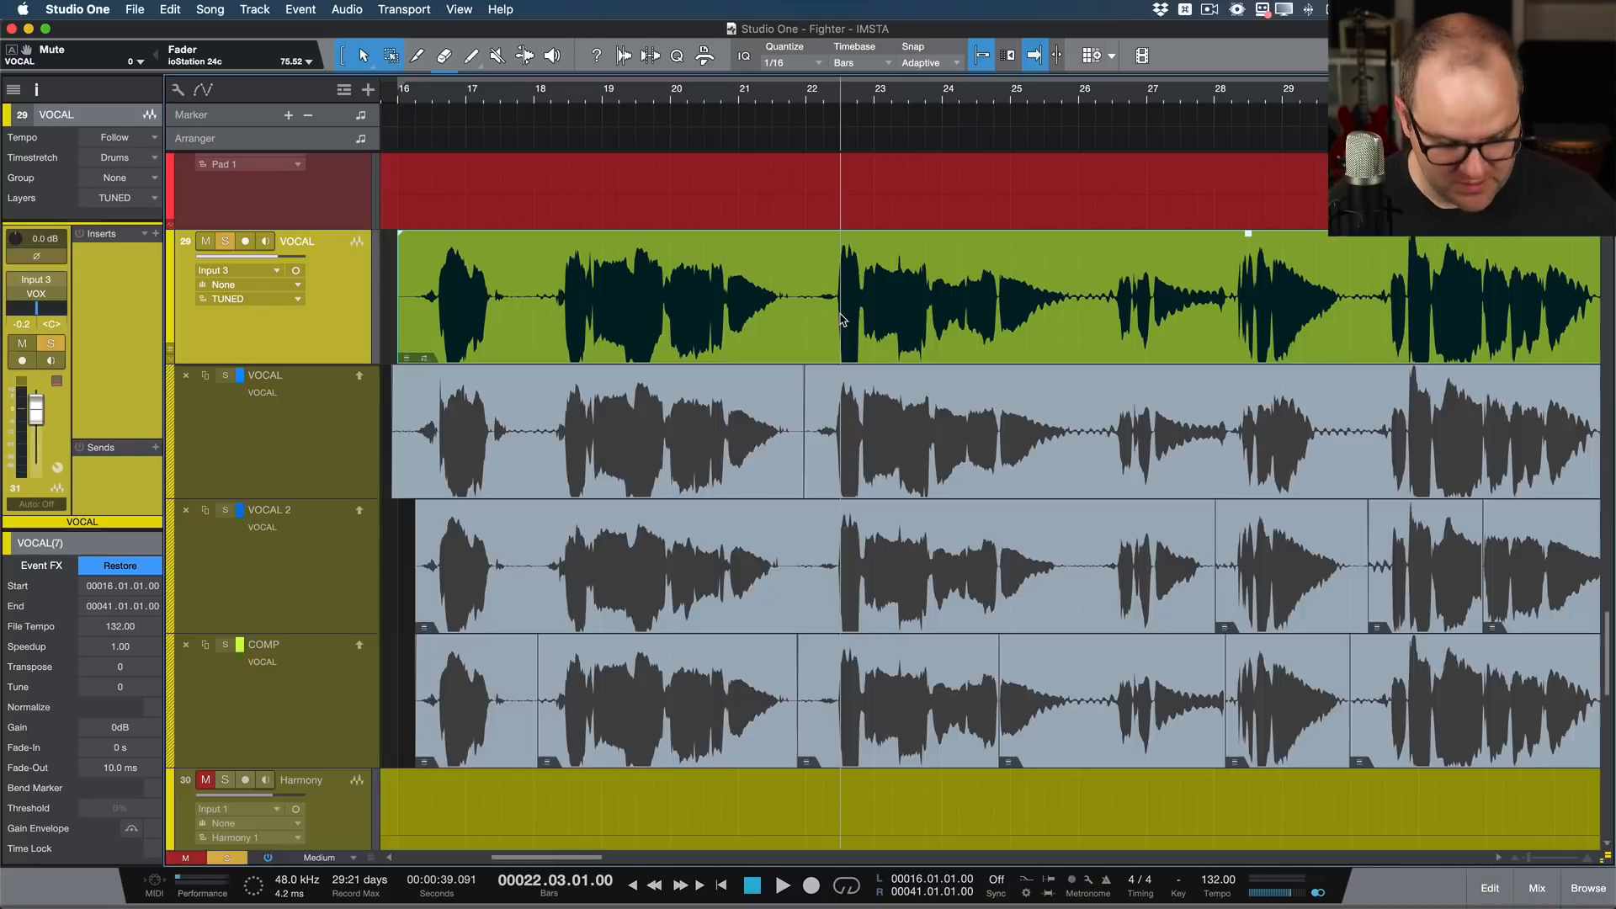
pyautogui.press('F2')
pyautogui.press('F2')
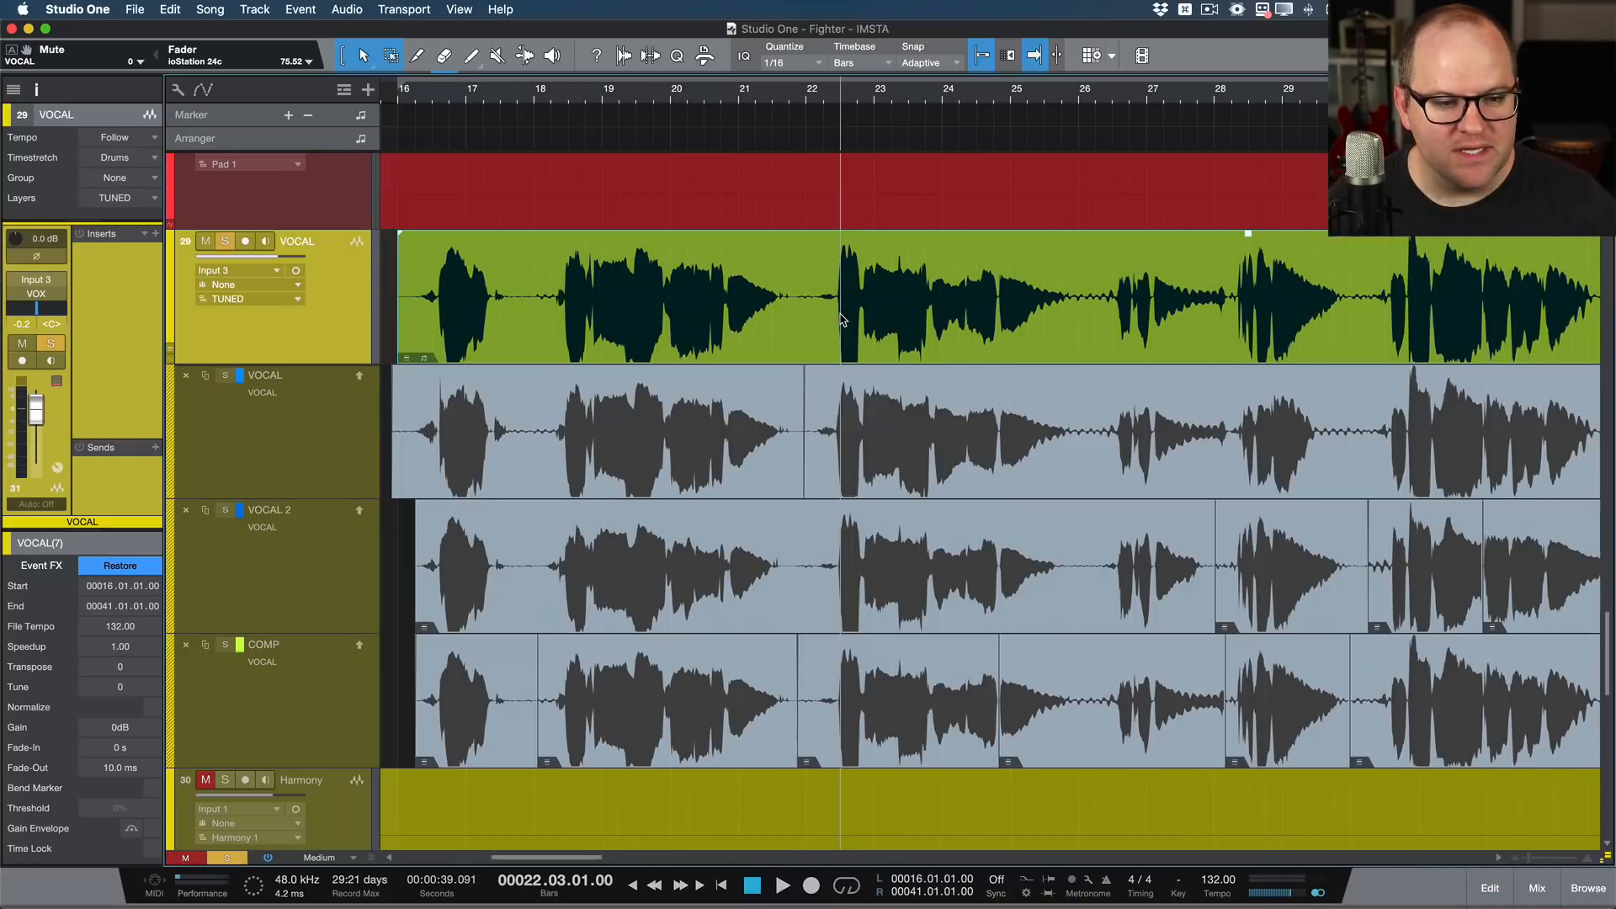
pyautogui.click(108, 571)
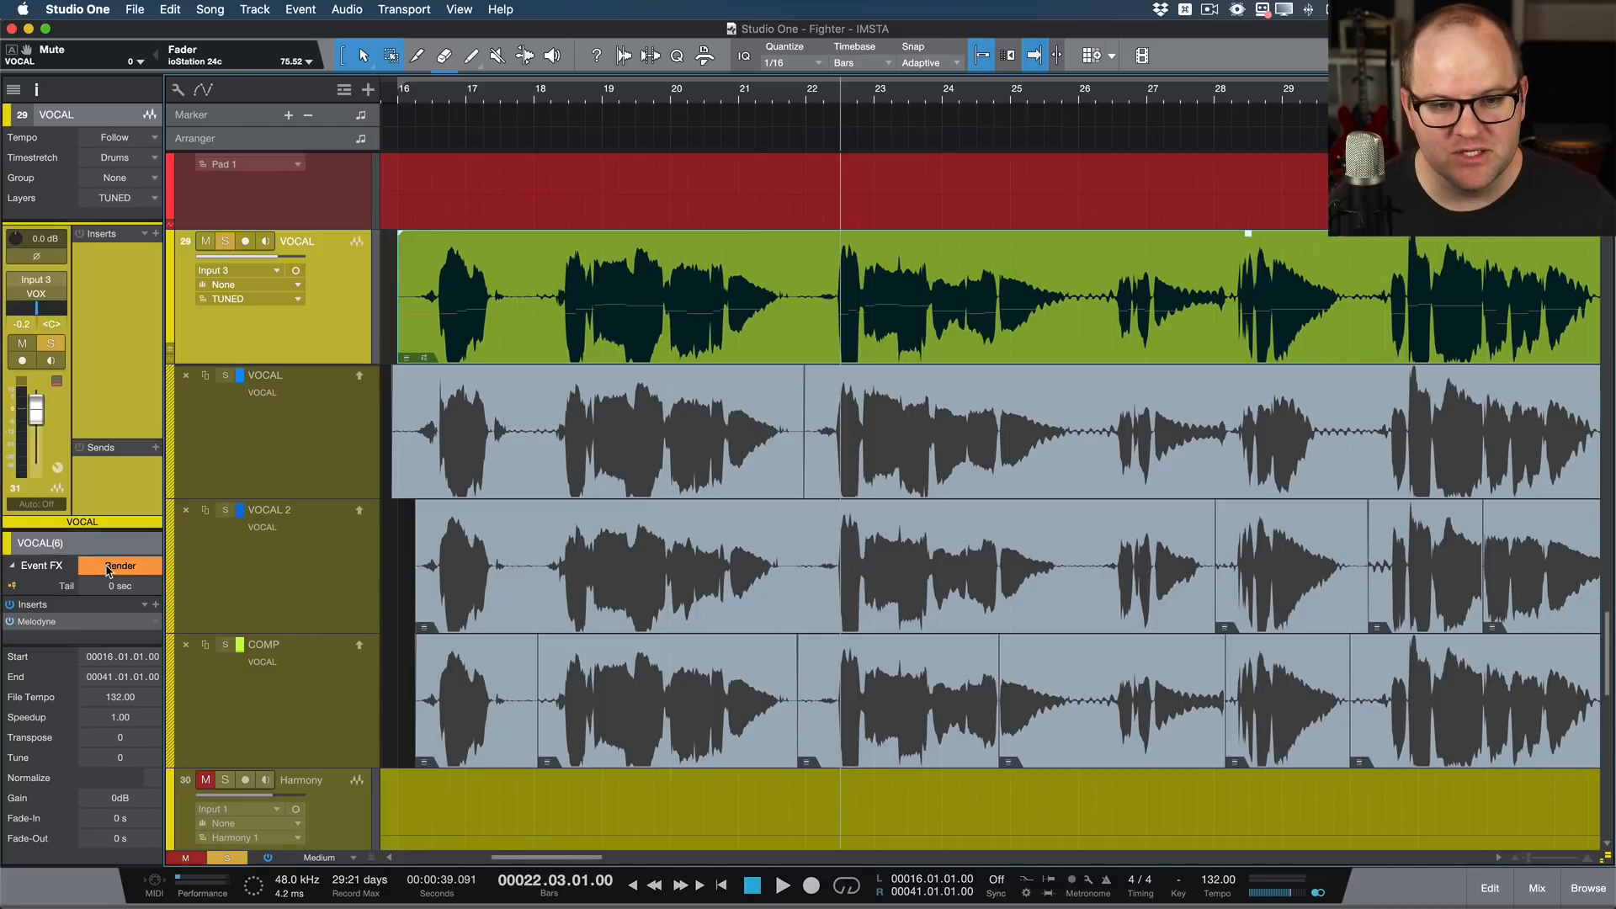
# Step: Reopen the vocal in Melodyne, split the C# note just before bar 25 into D and E 3 notes, and play from bar 22.2
pyautogui.doubleClick(850, 338)
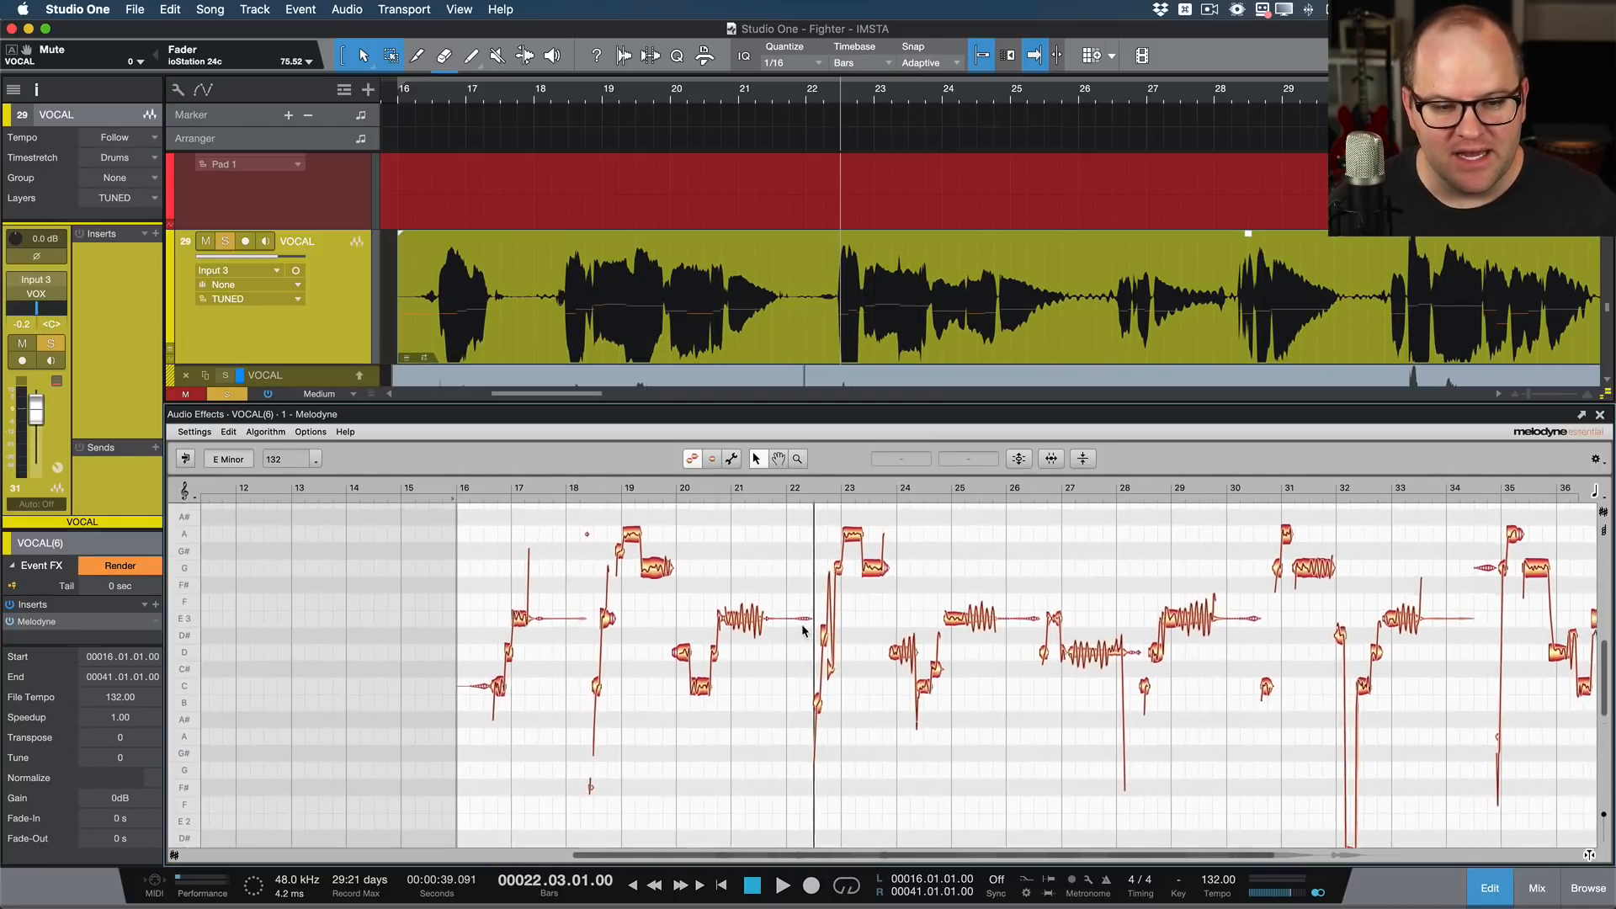
pyautogui.scroll(3, 769, 606)
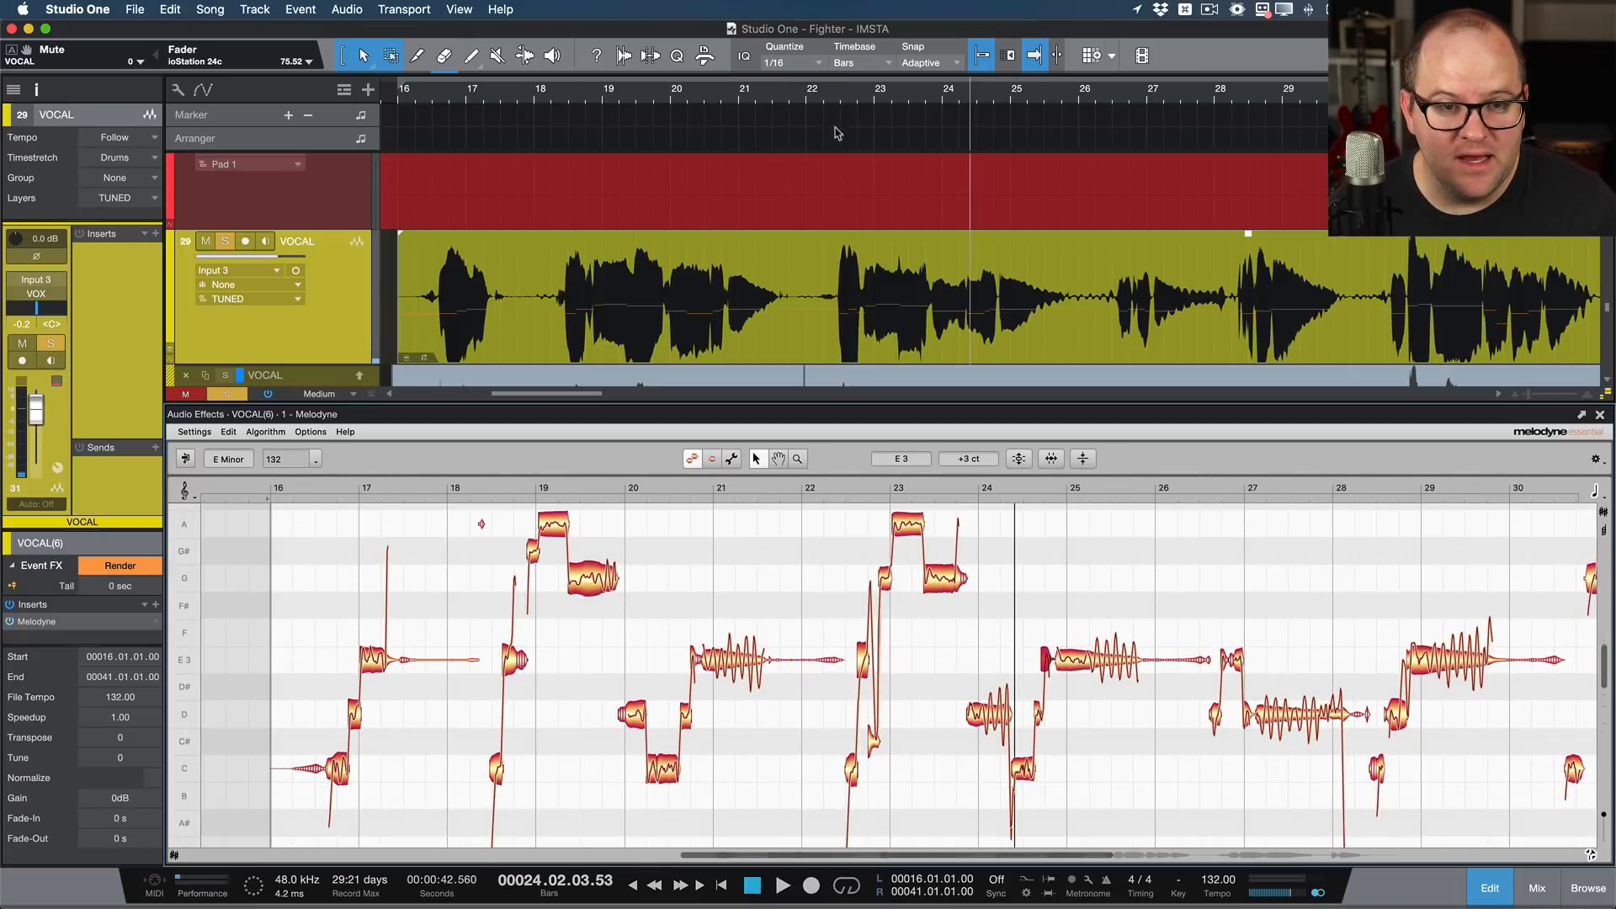
pyautogui.click(829, 98)
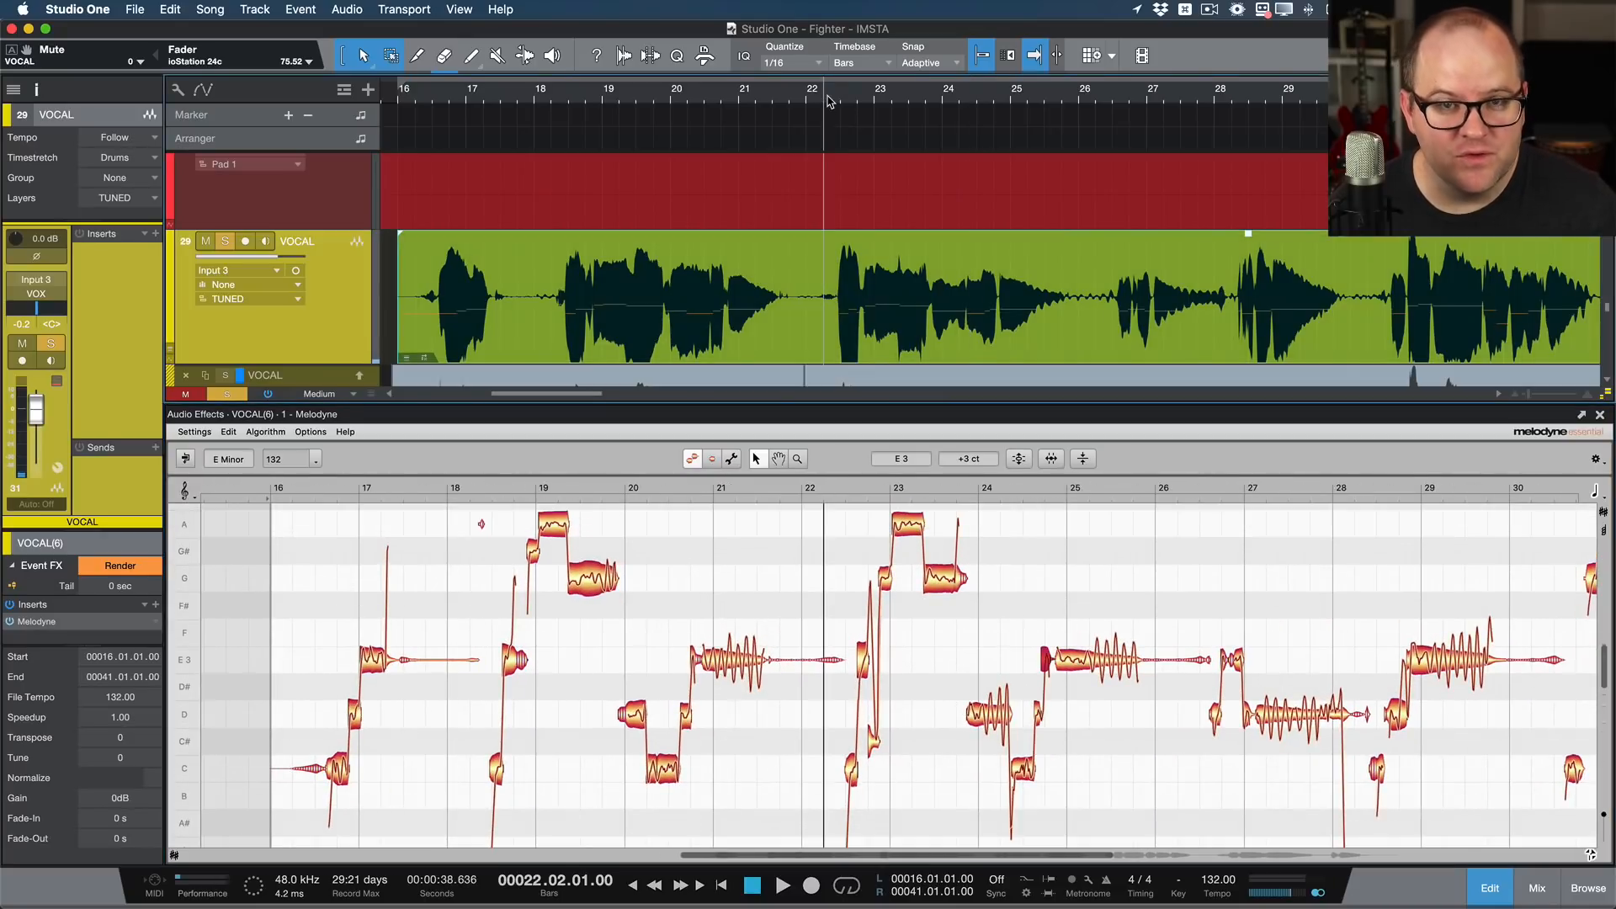
pyautogui.press('space')
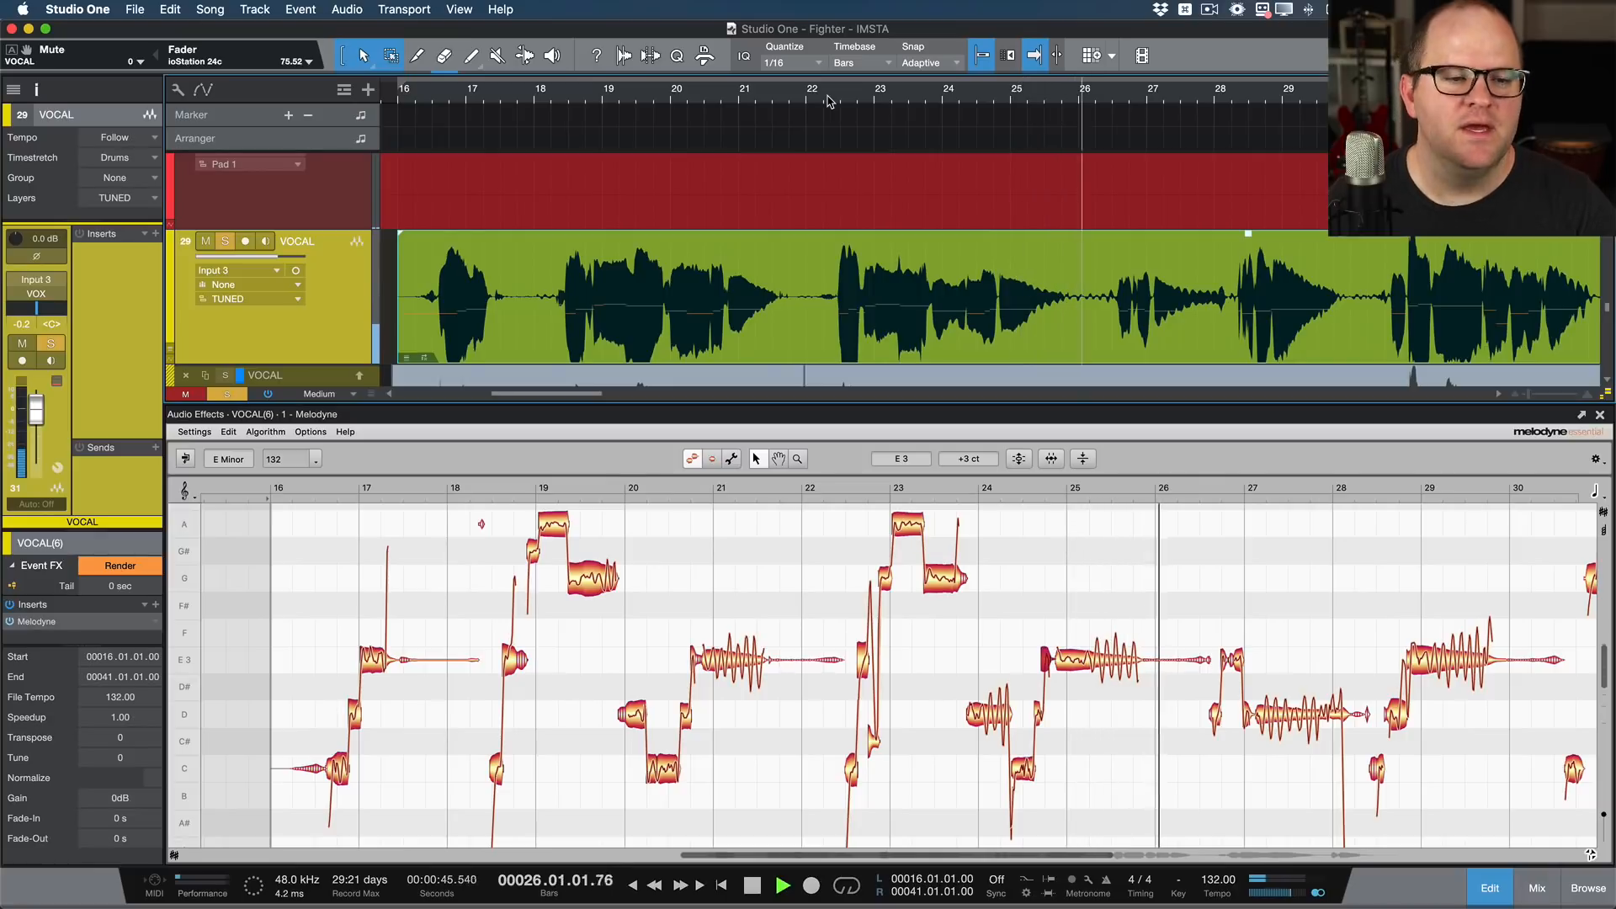
# Step: Stop playback and render the TUNED vocal event's Melodyne Event FX
pyautogui.press('space')
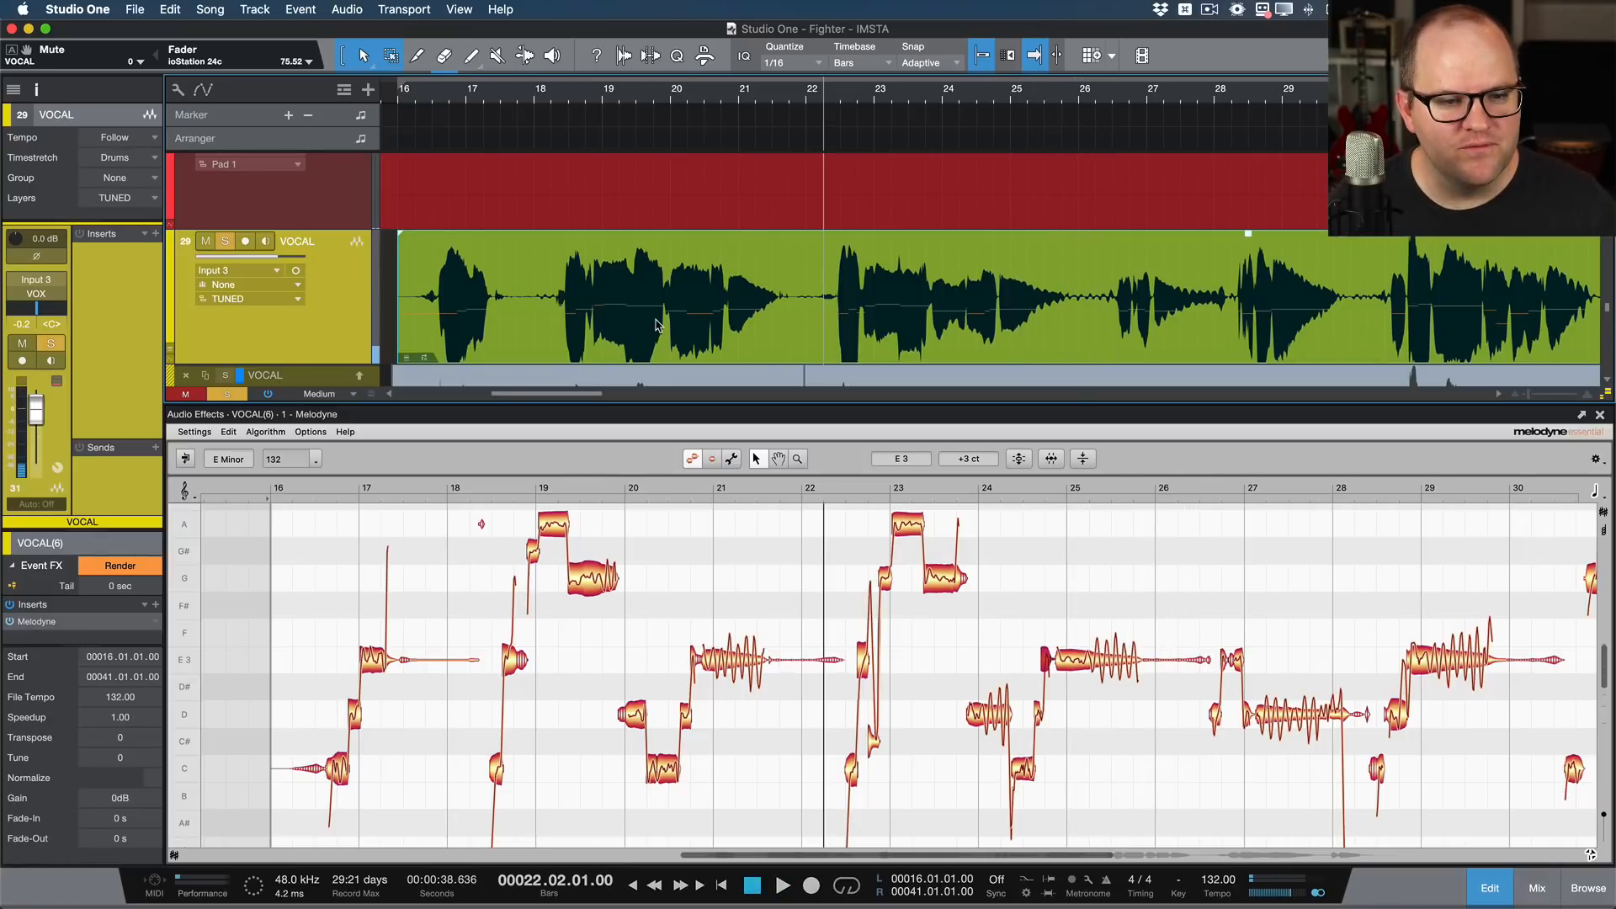
pyautogui.hscroll(1, 290, 522)
pyautogui.click(105, 571)
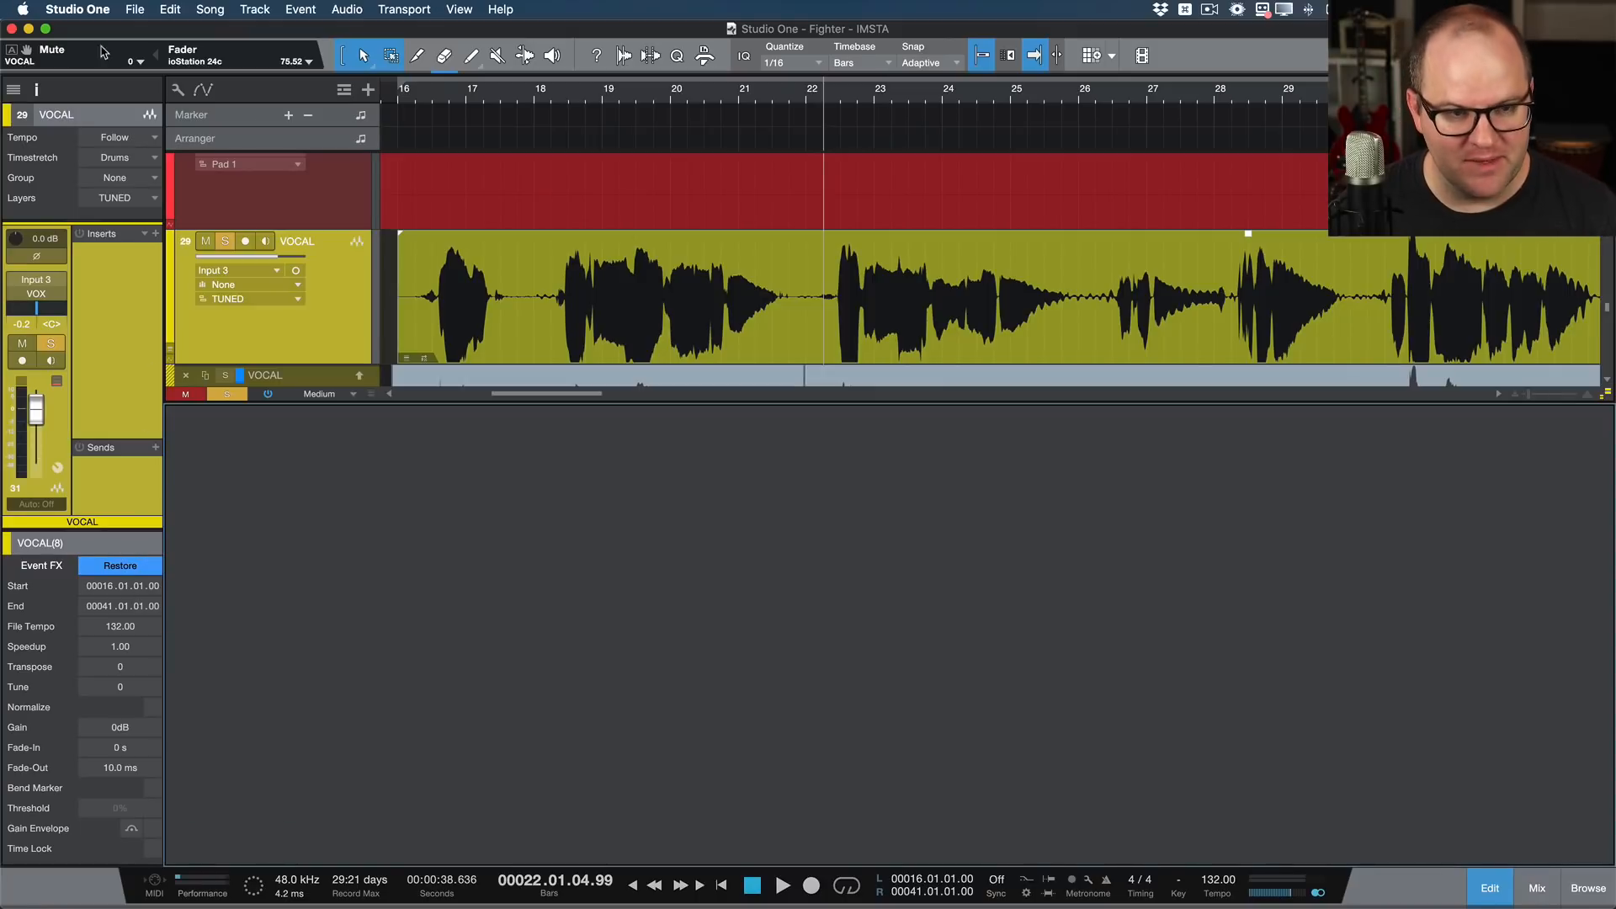
# Step: Solo the LOOP 4 and LOOP 5 tracks together and listen to them from bar 8.4
pyautogui.scroll(-5, 632, 316)
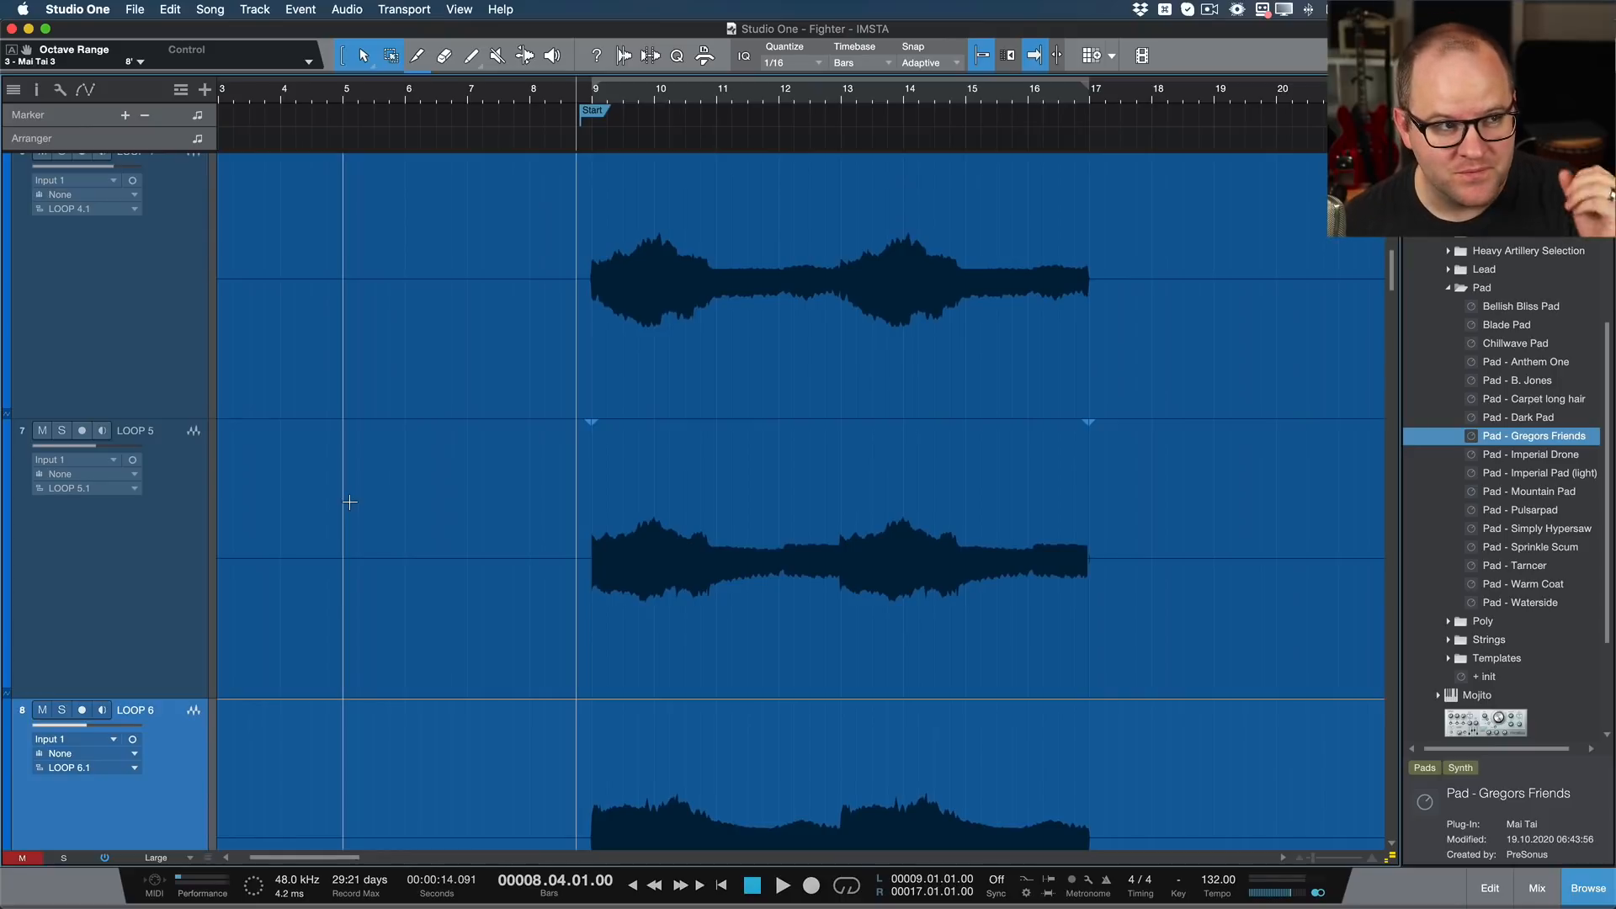
pyautogui.scroll(1, 499, 442)
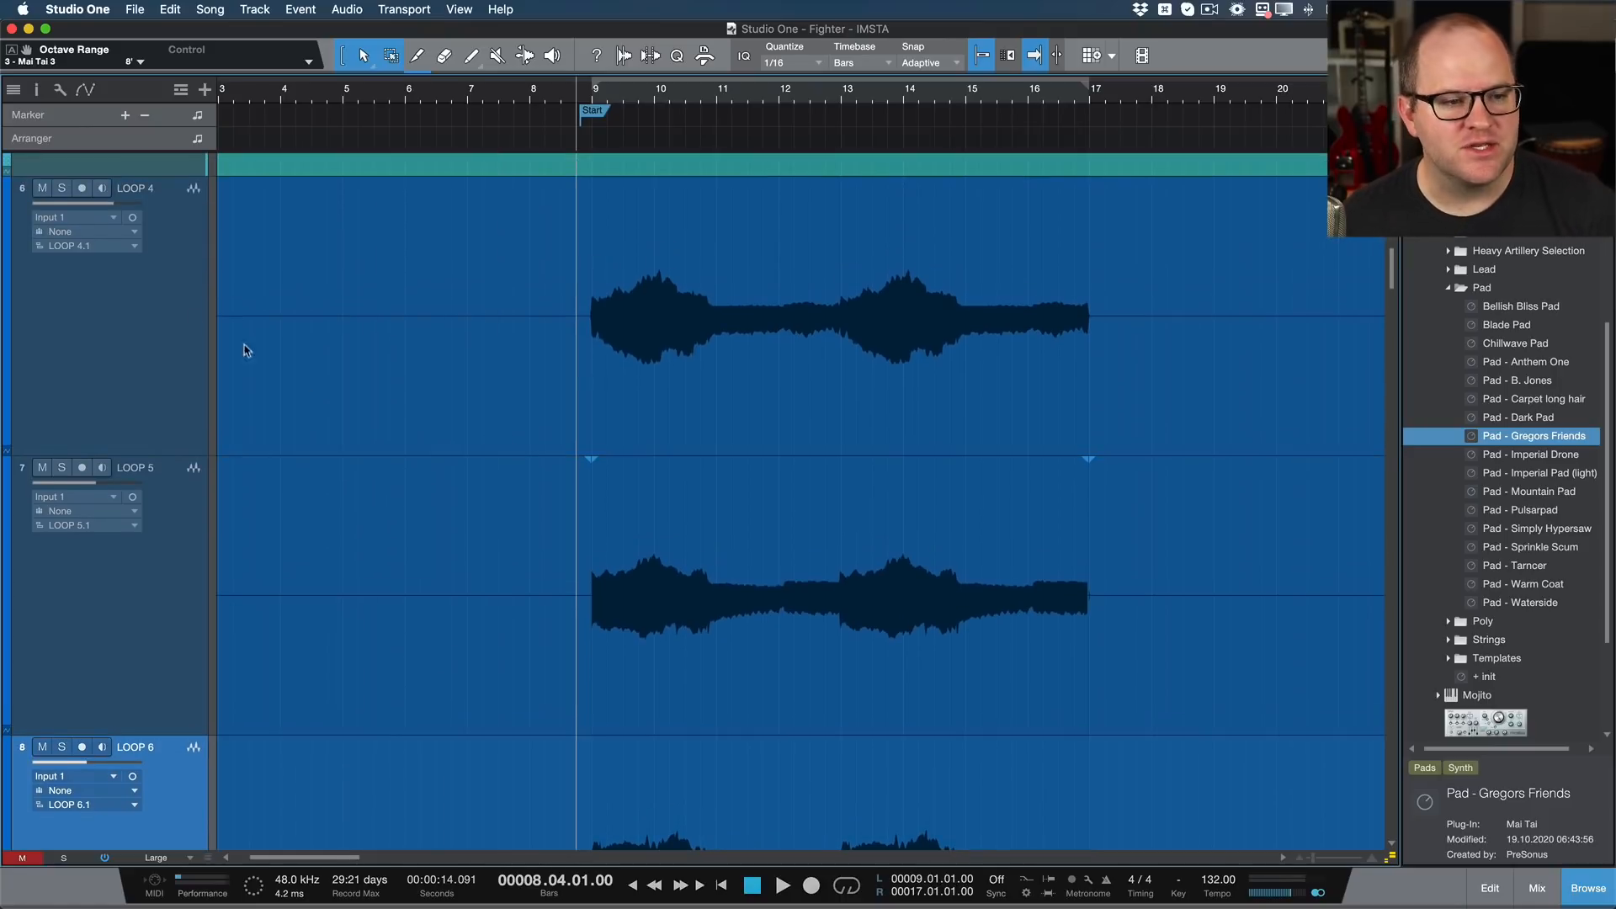
pyautogui.click(33, 311)
pyautogui.keyDown('shift'); pyautogui.click(194, 612); pyautogui.keyUp('shift')
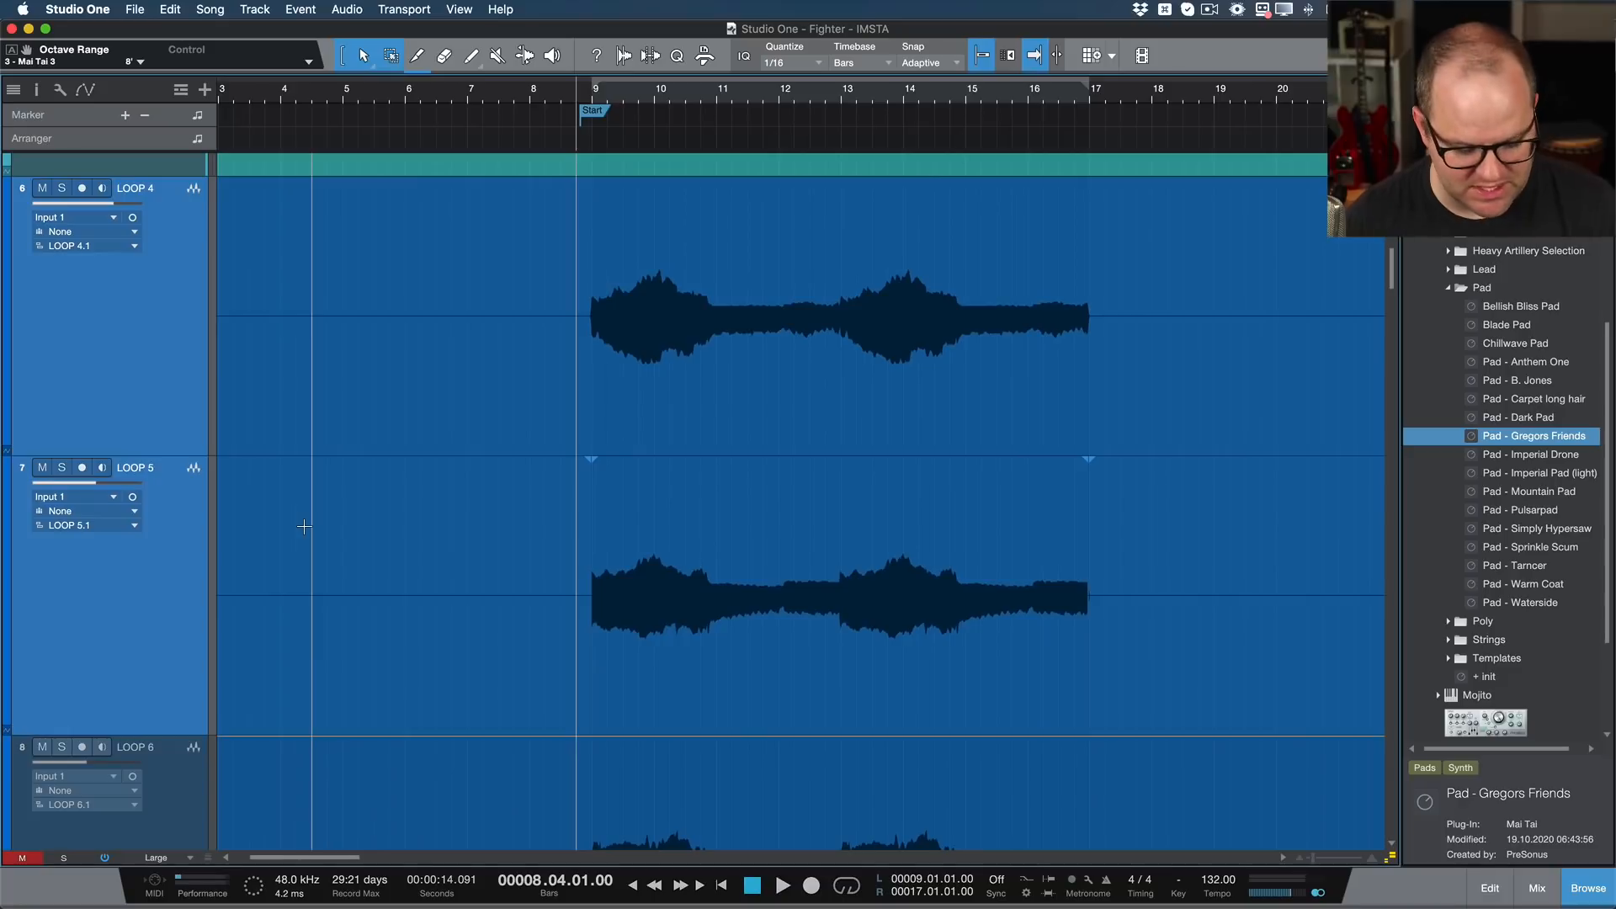
pyautogui.press('s')
pyautogui.press('space')
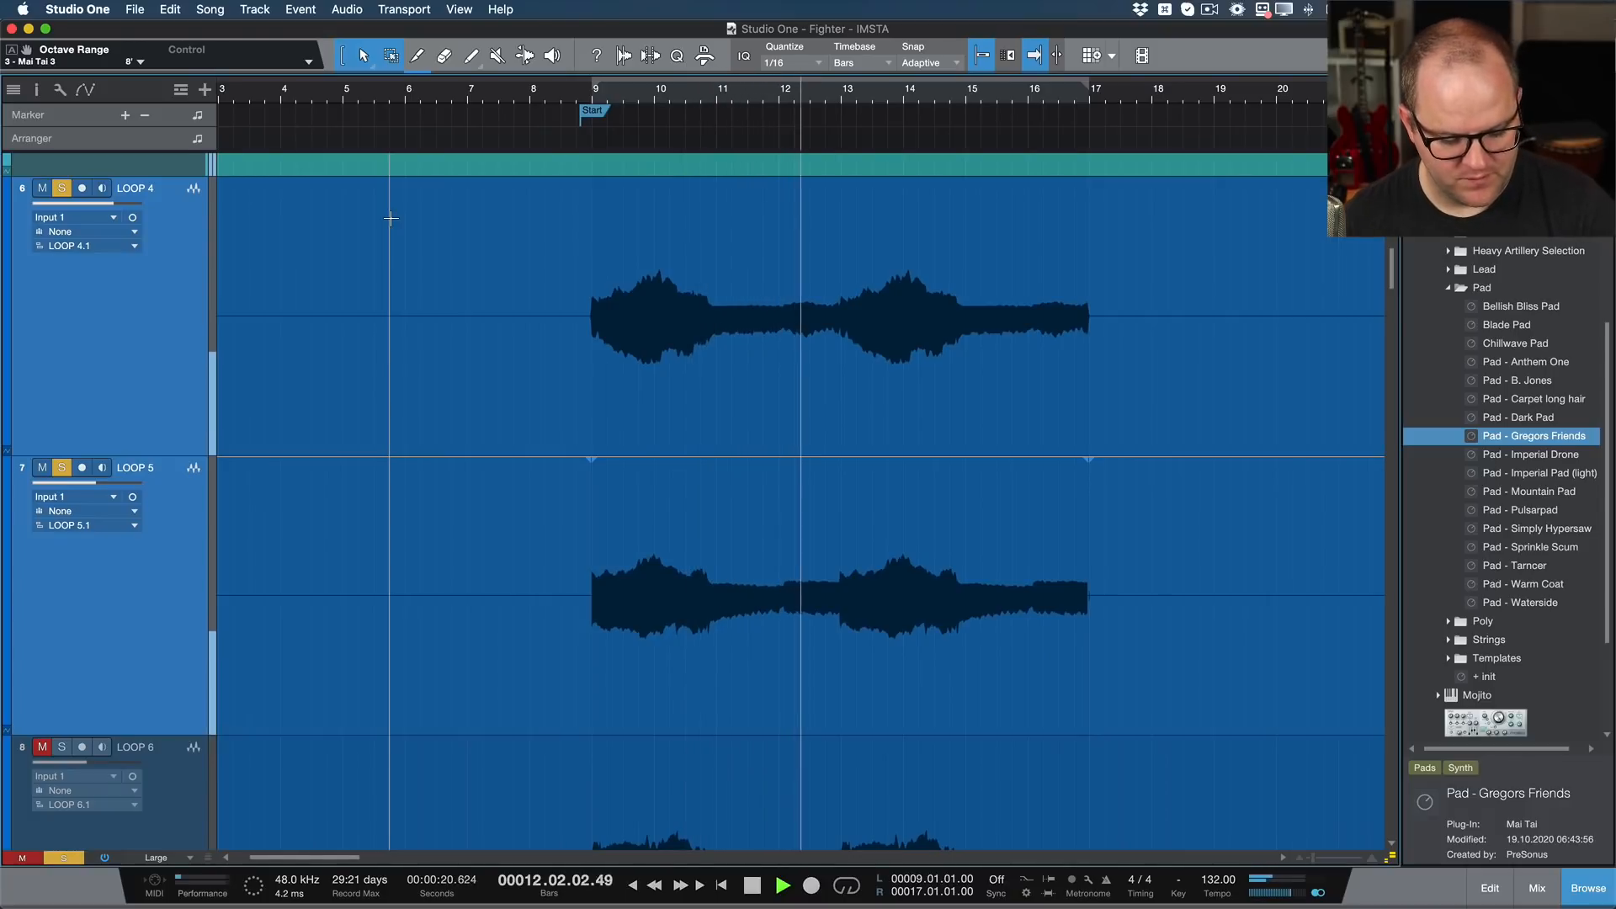
pyautogui.press('space')
# Step: Analyse the LOOP 5 event in Melodyne to detect its notes, then close the Melodyne editor
pyautogui.click(787, 681)
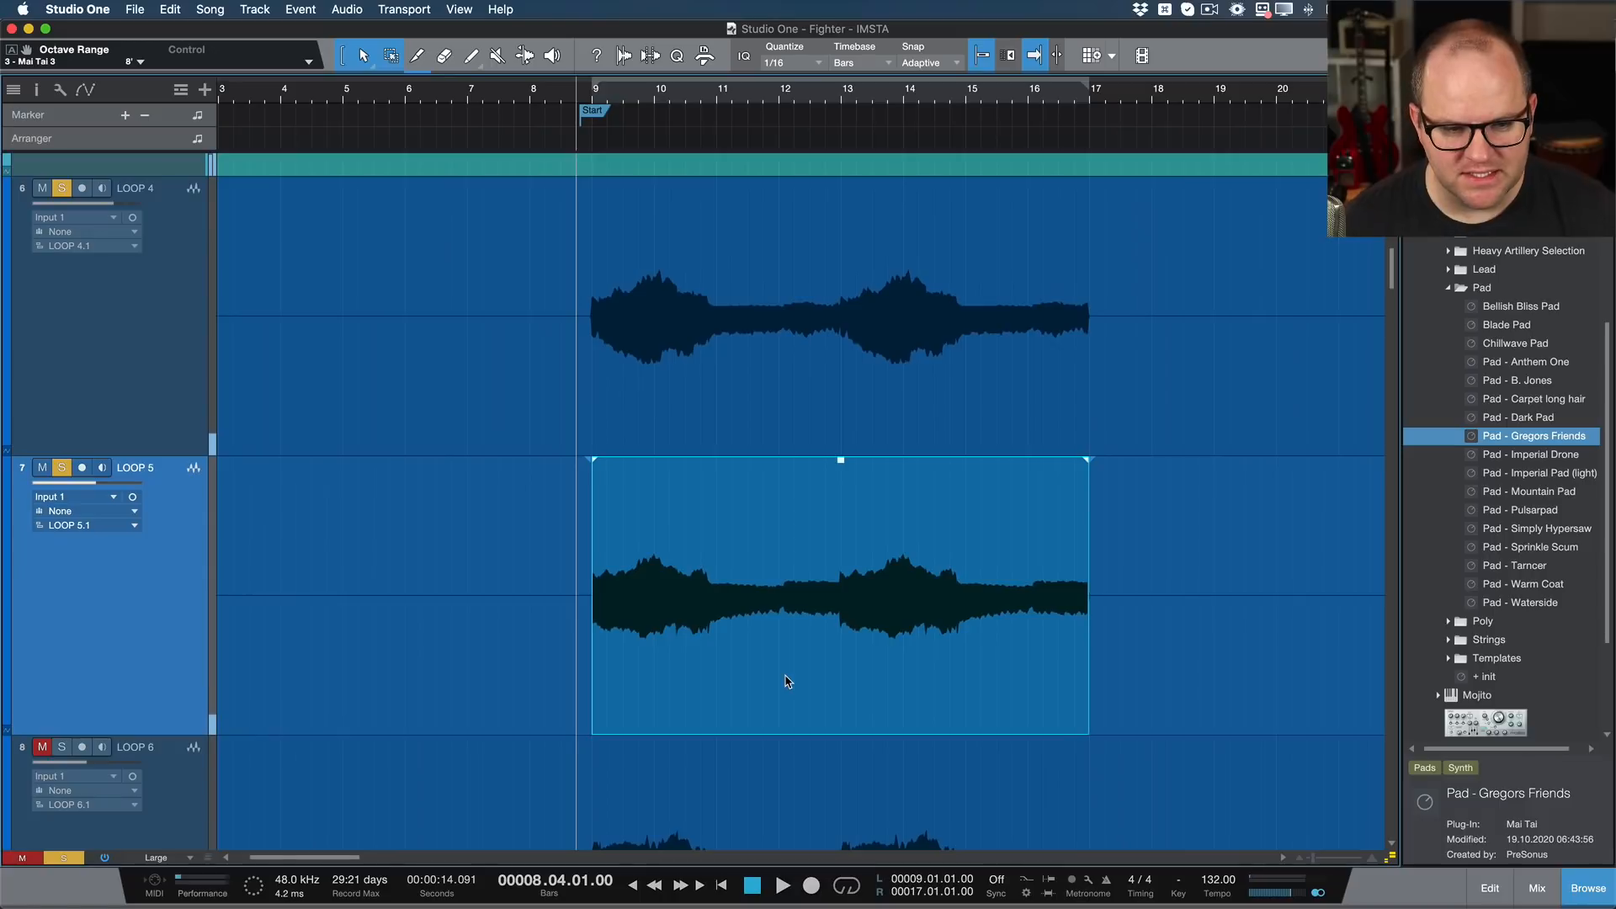
pyautogui.press('super+m')
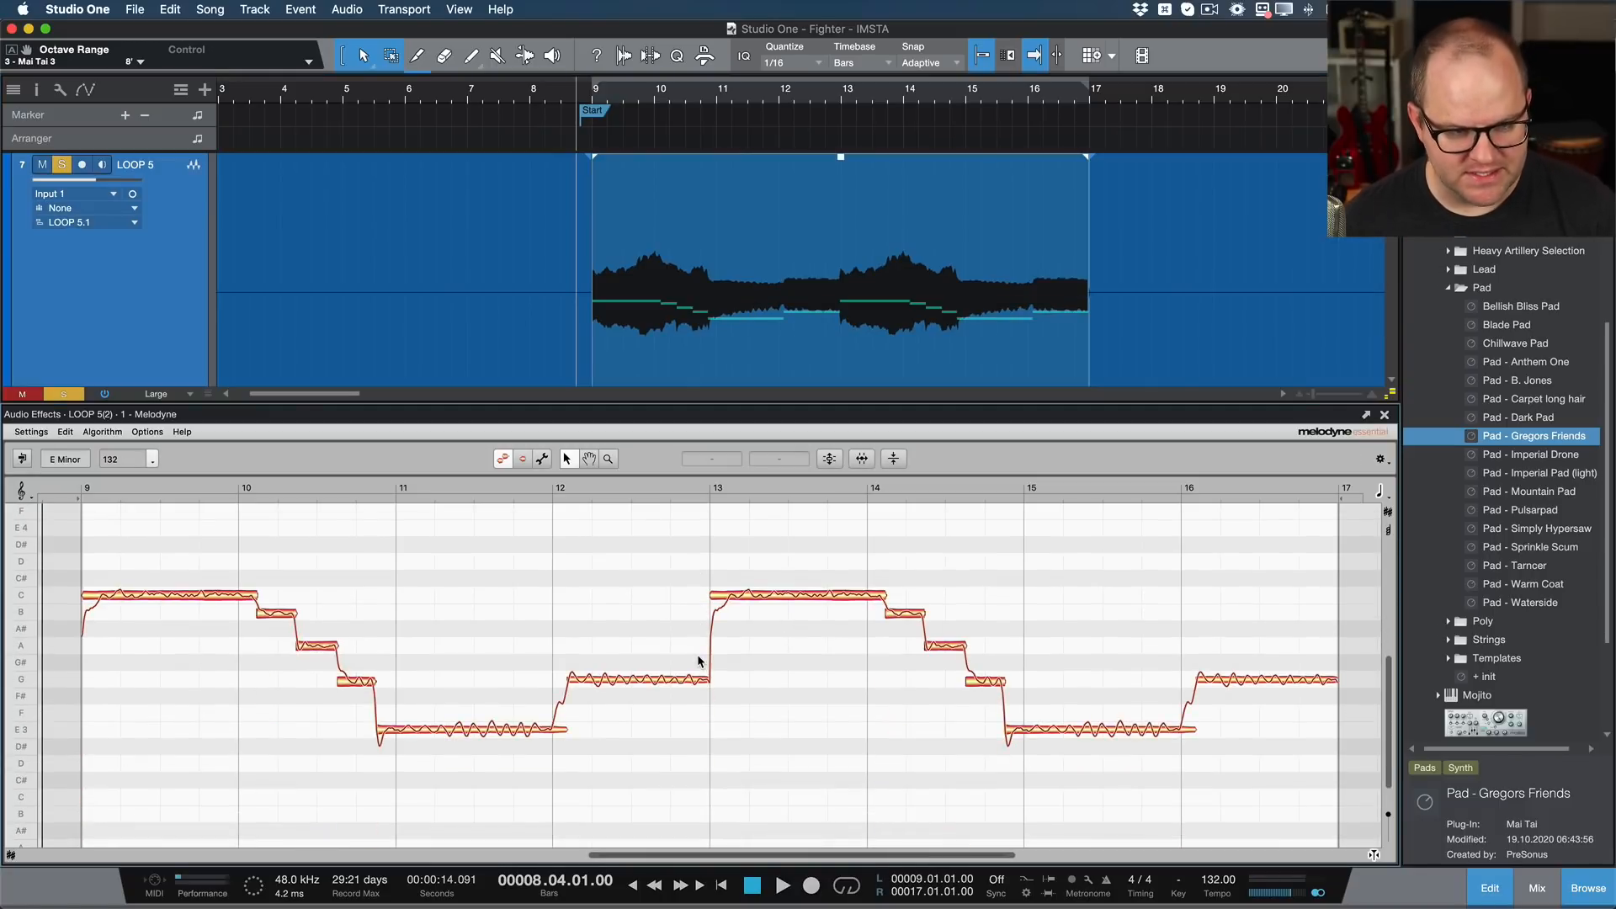
pyautogui.press('F2')
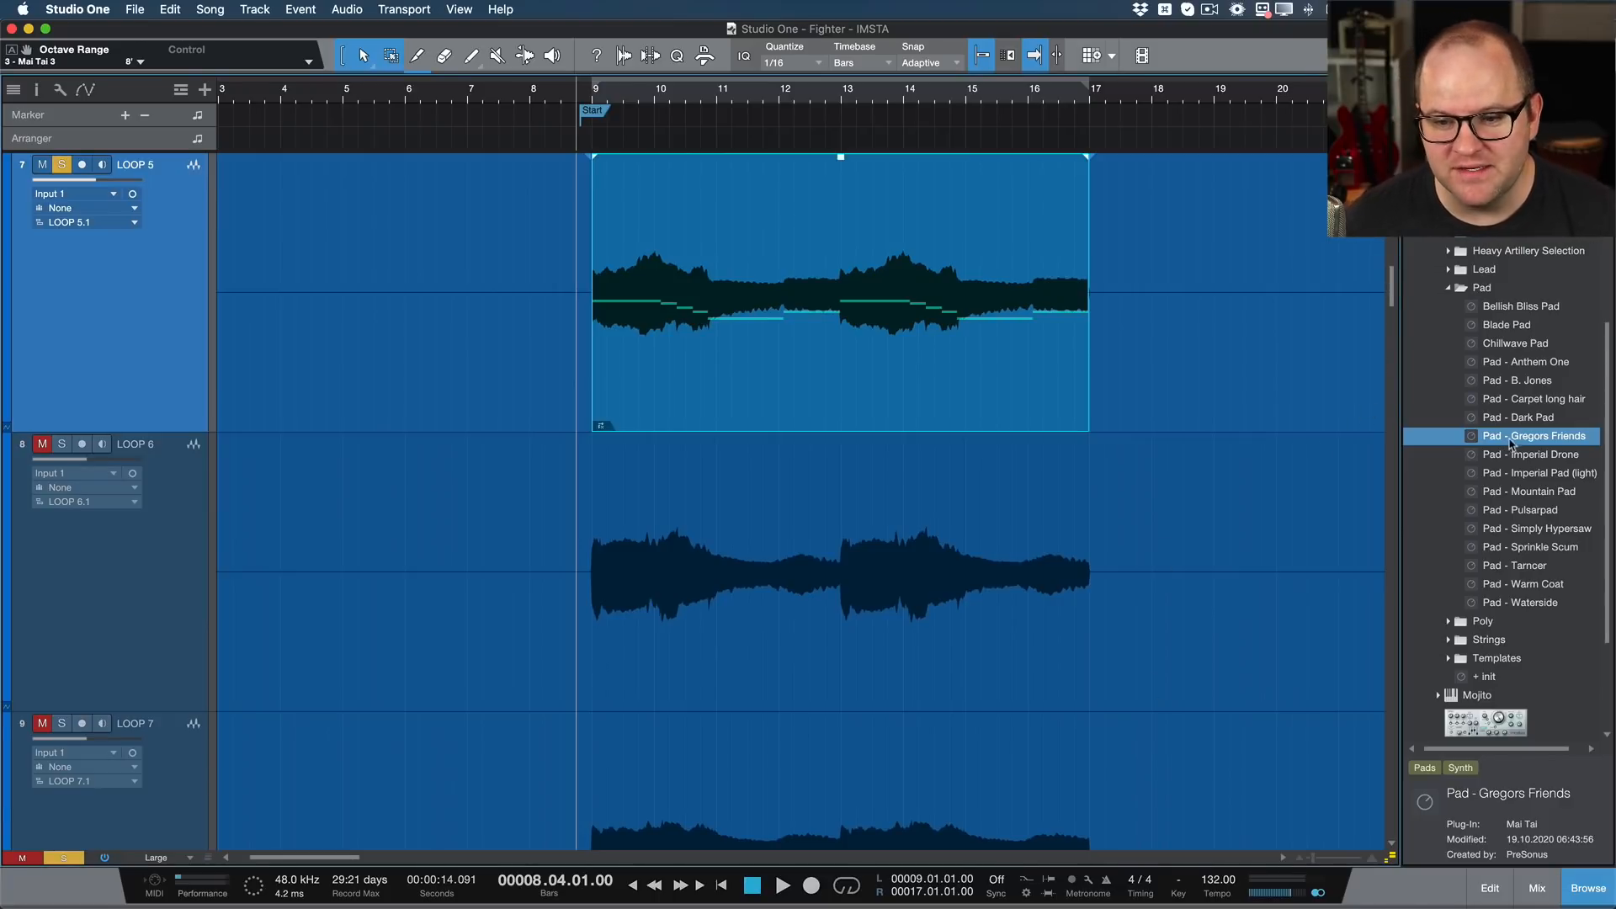
# Step: Add a Mai Tai instrument track with the Pad - Gregors Friends preset below LOOP 5 and set its volume to -2.9 dB
pyautogui.moveTo(1528, 439); pyautogui.dragTo(895, 430)
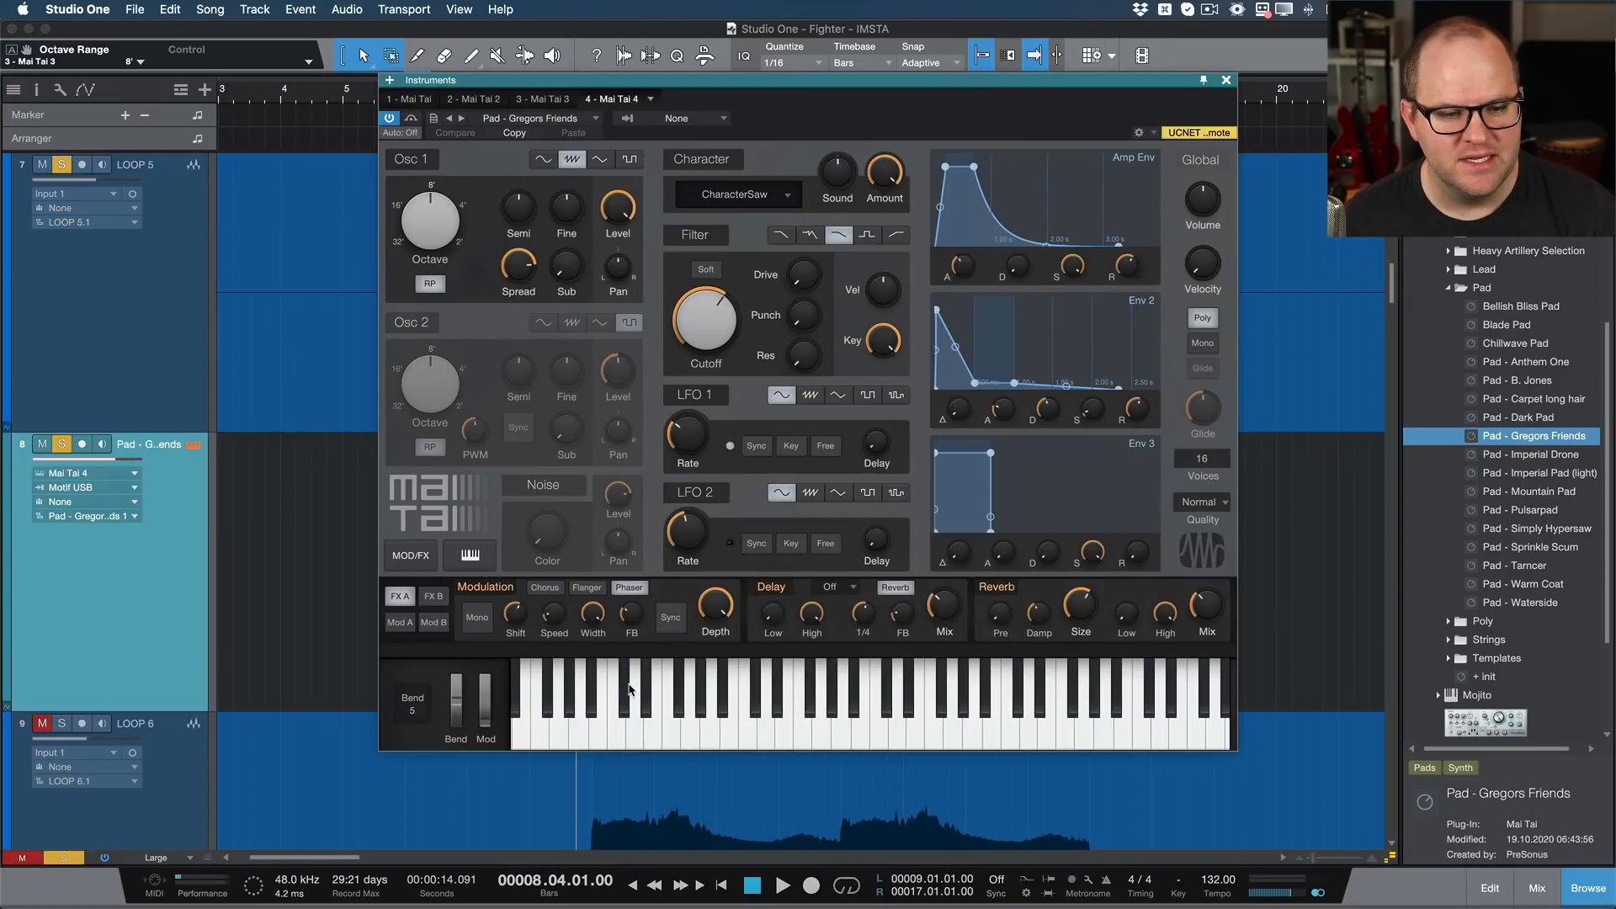
pyautogui.click(1013, 732)
pyautogui.moveTo(1013, 733)
pyautogui.mouseDown()
pyautogui.moveTo(898, 749)
pyautogui.moveTo(1067, 725)
pyautogui.mouseUp()
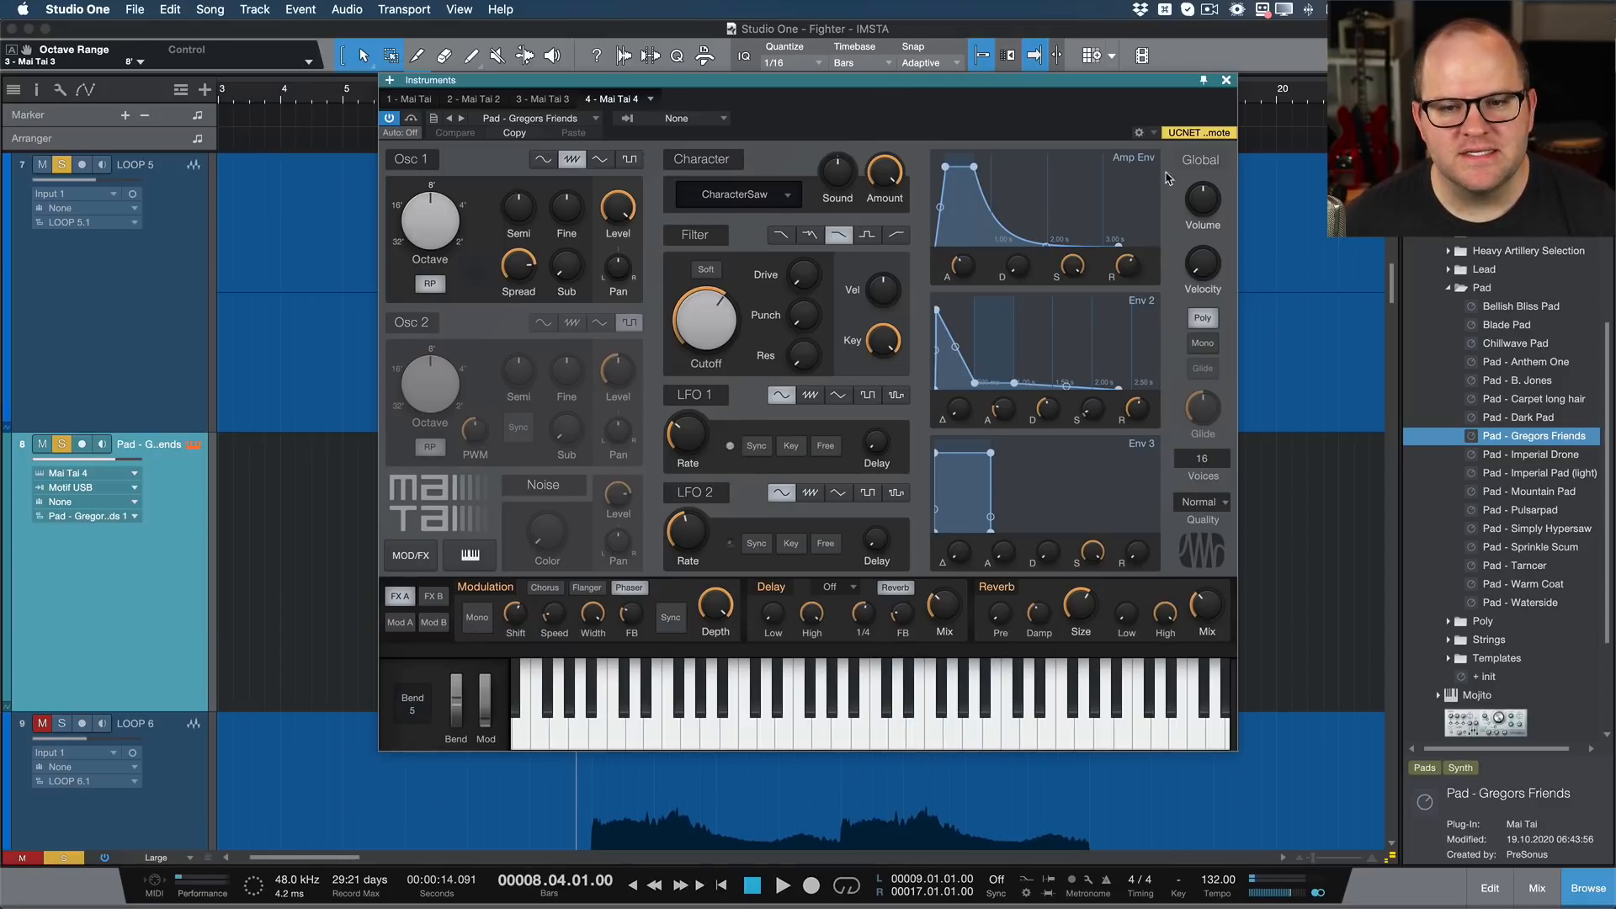
pyautogui.moveTo(1202, 192); pyautogui.dragTo(1203, 210)
pyautogui.moveTo(920, 81); pyautogui.dragTo(1596, 290)
# Step: Copy the LOOP 5 event's detected notes onto the pad track at bar 9, mute LOOP 5 and listen to the pad
pyautogui.click(884, 397)
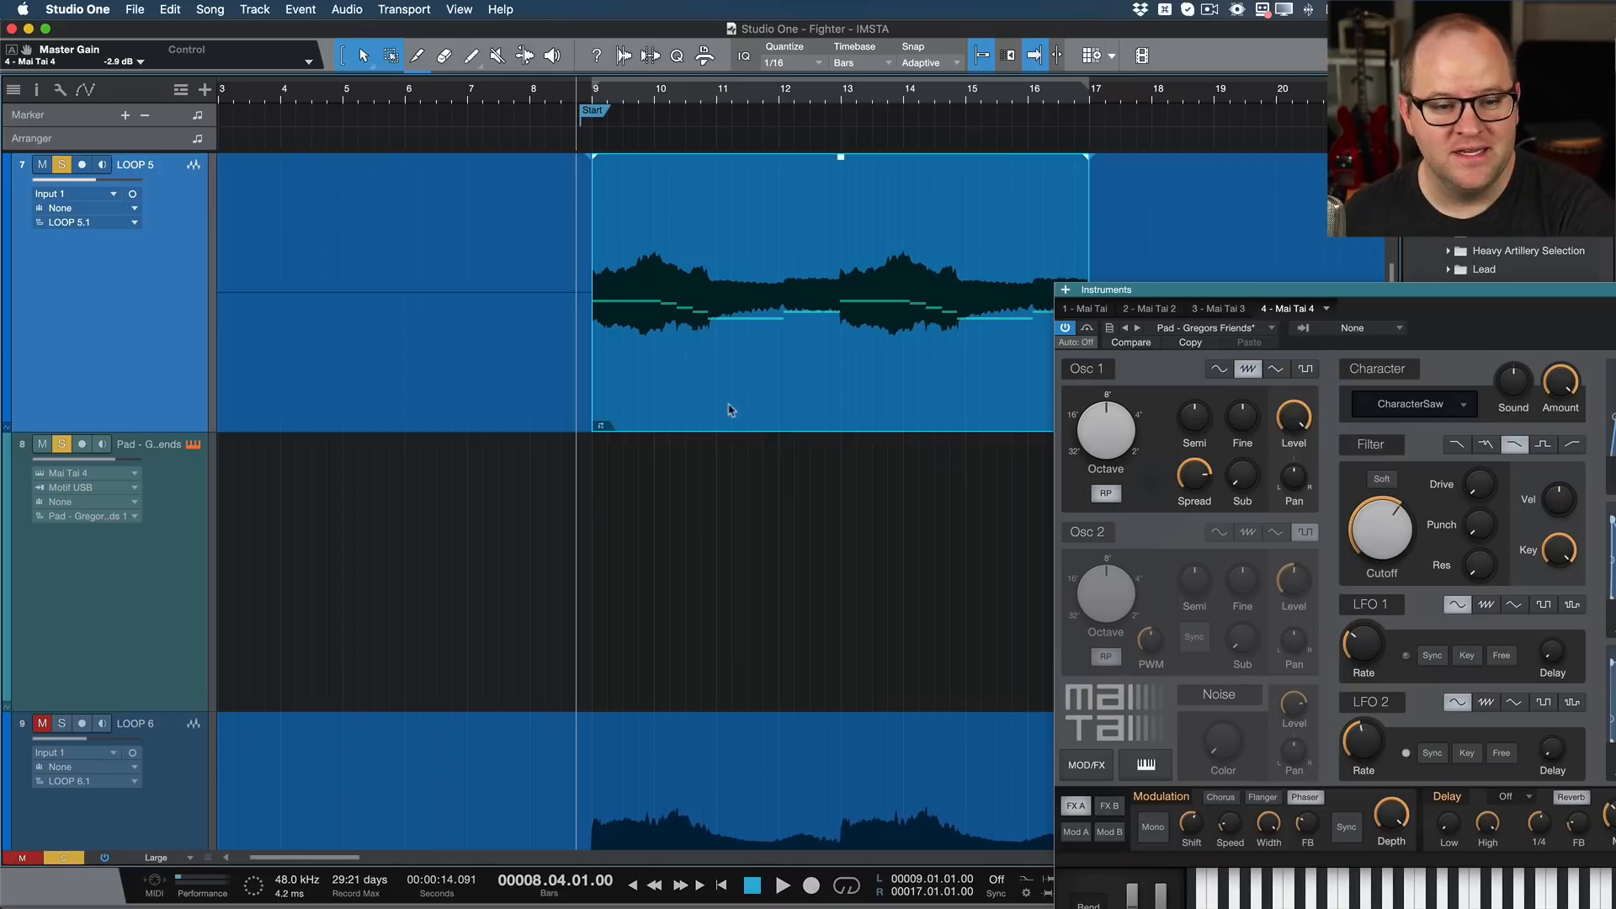
pyautogui.moveTo(731, 410); pyautogui.dragTo(719, 528)
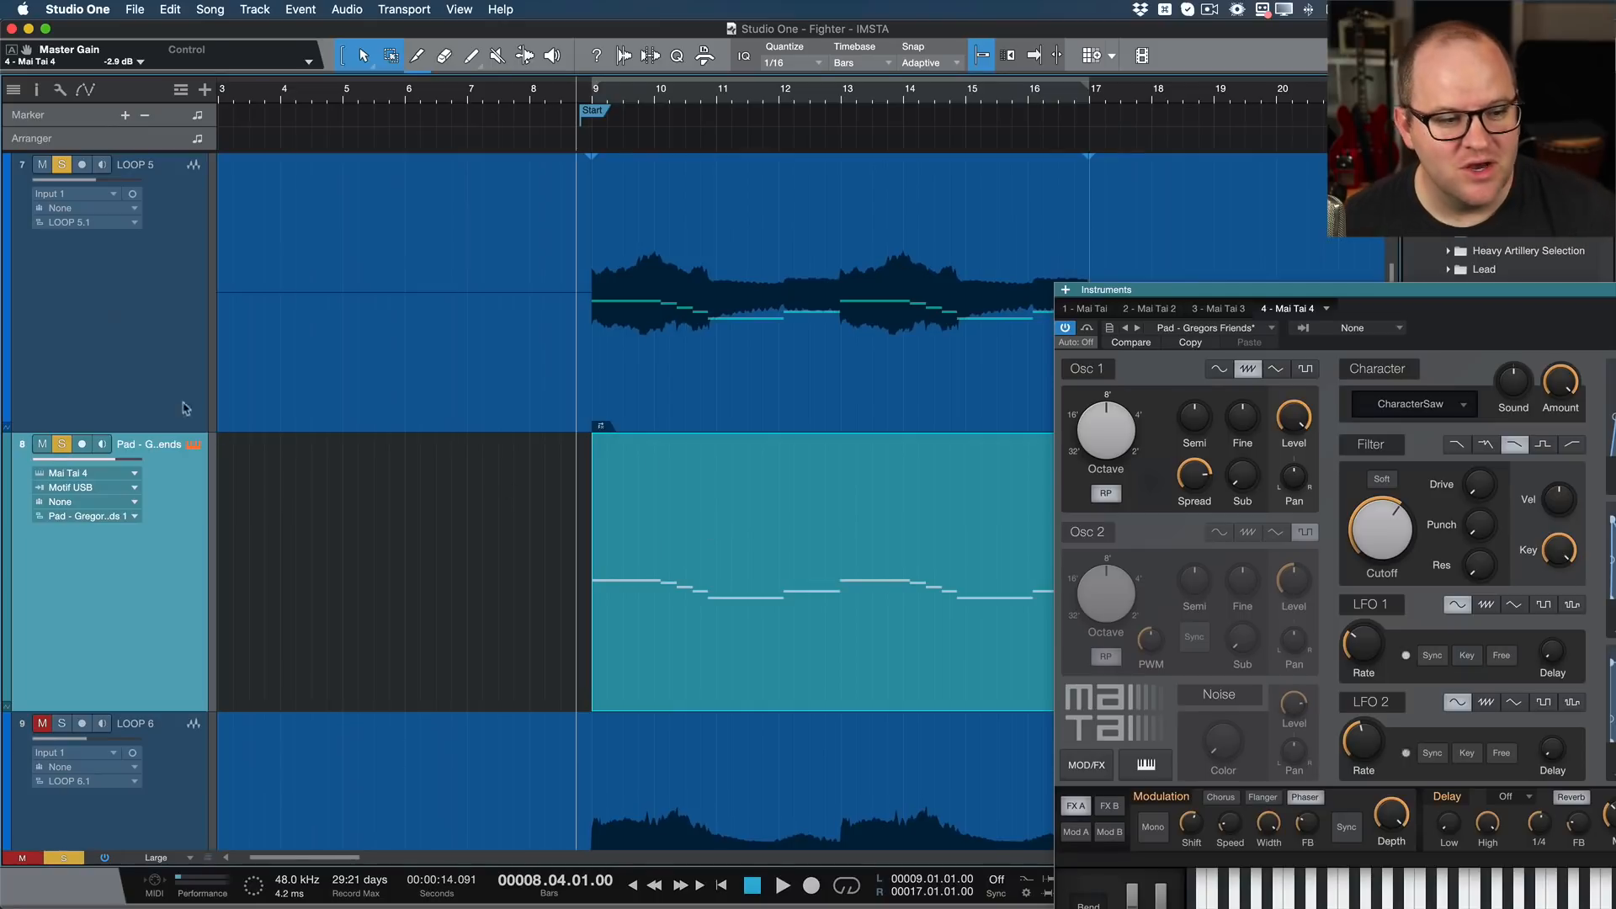
pyautogui.click(42, 164)
pyautogui.click(61, 164)
pyautogui.press('space')
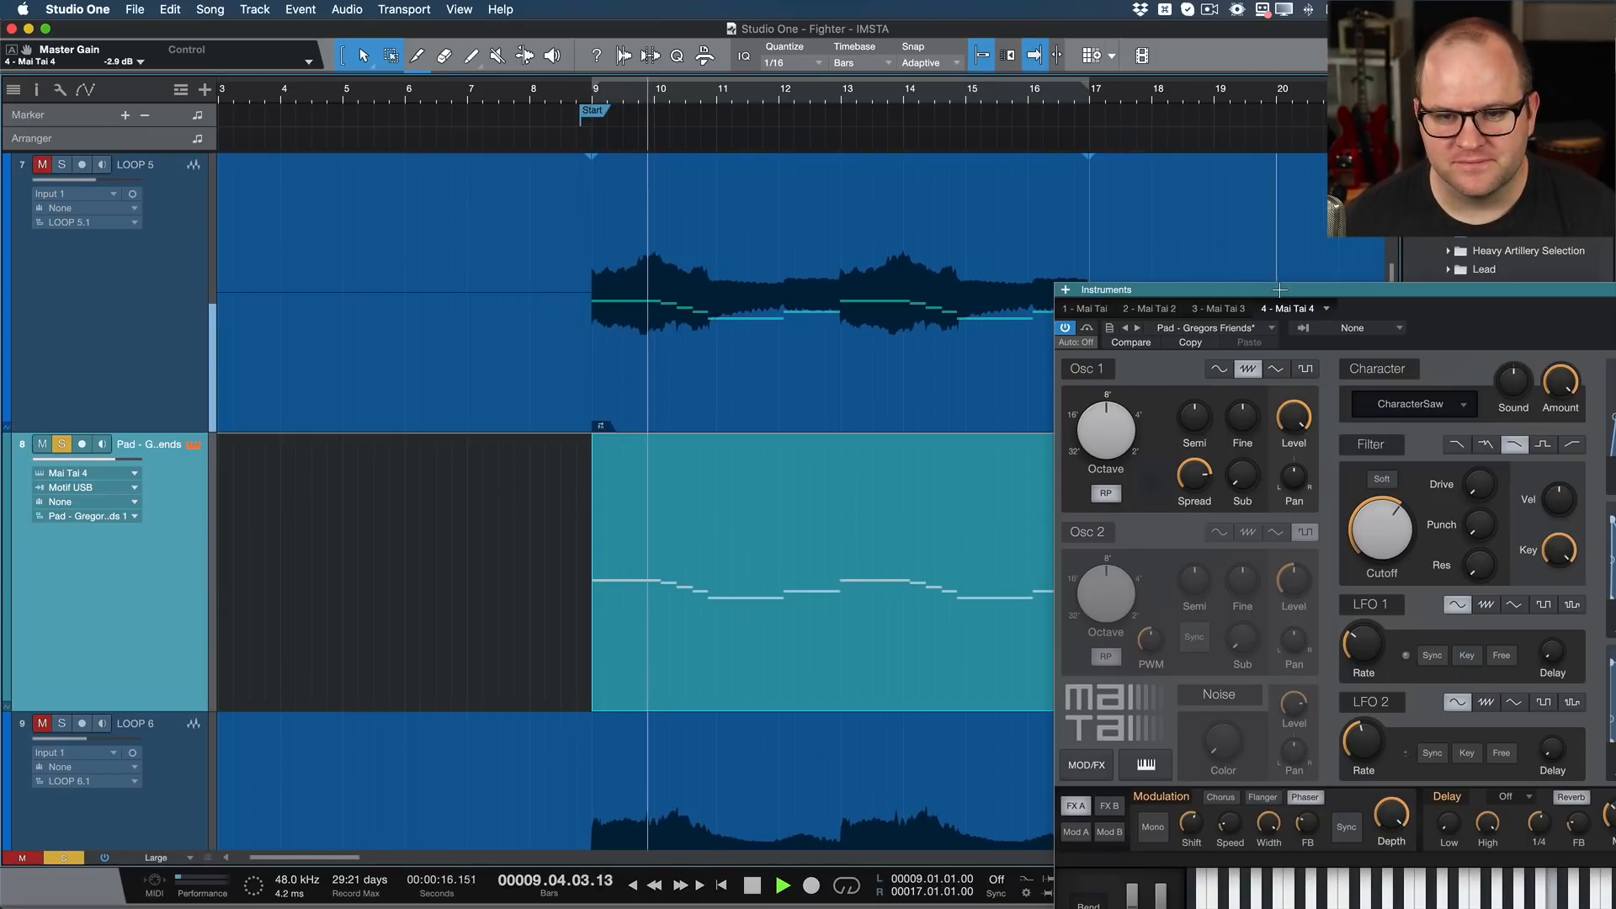
pyautogui.moveTo(1277, 292); pyautogui.dragTo(984, 139)
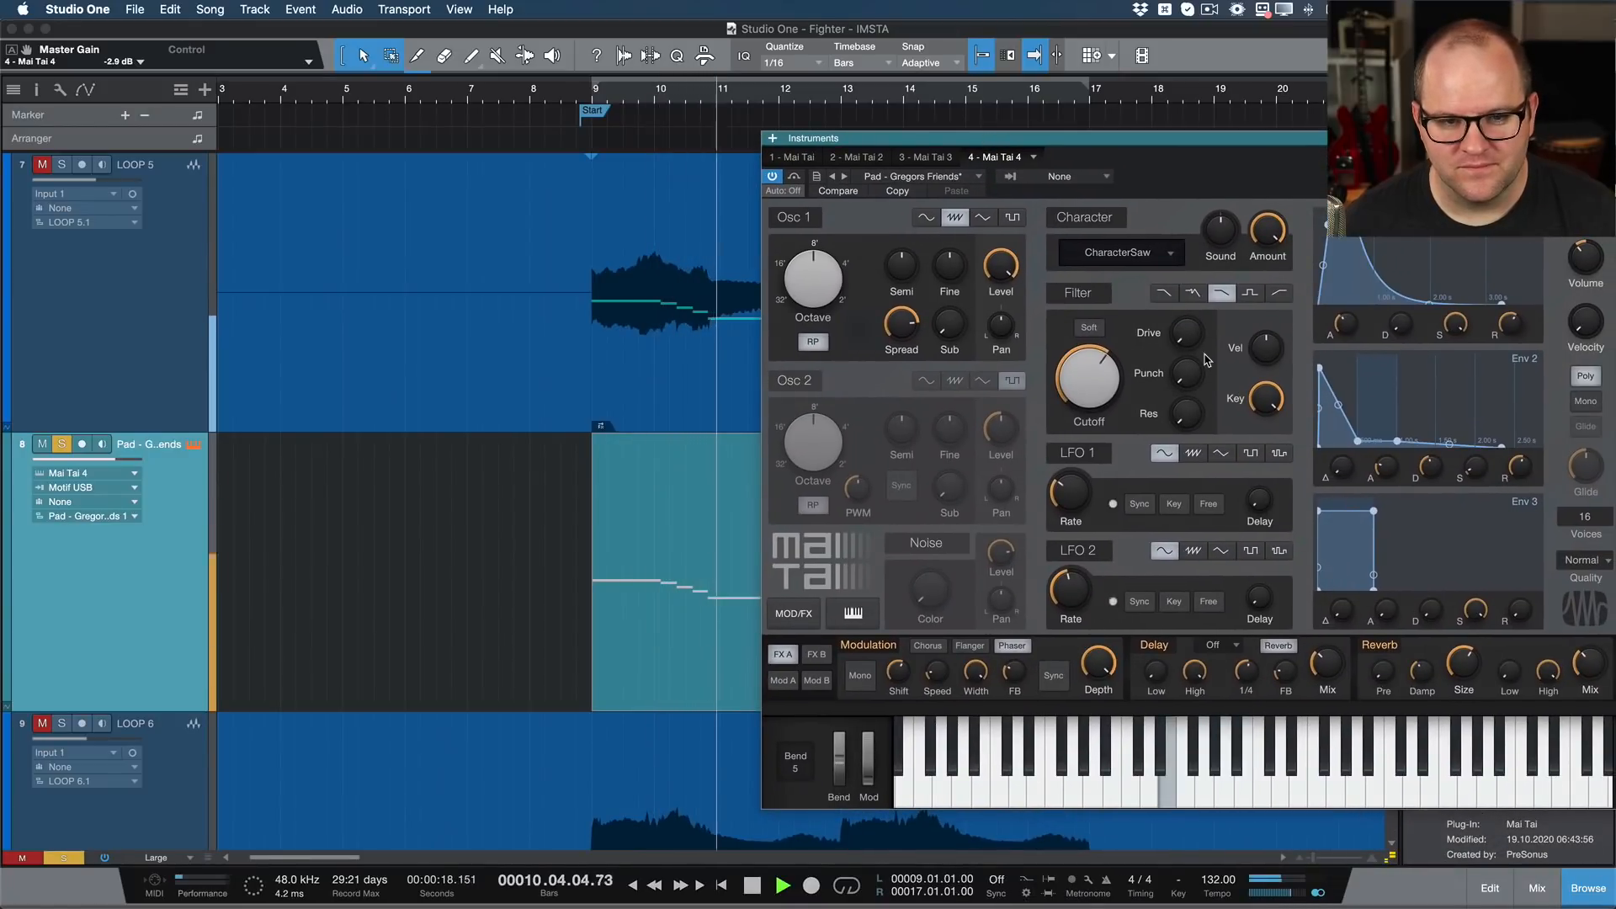
pyautogui.press('space')
# Step: Set the pad's Osc 1 octave to 4', trying 2' as well, while listening with LOOP 5 soloed, then close the instrument
pyautogui.moveTo(804, 275); pyautogui.dragTo(798, 220)
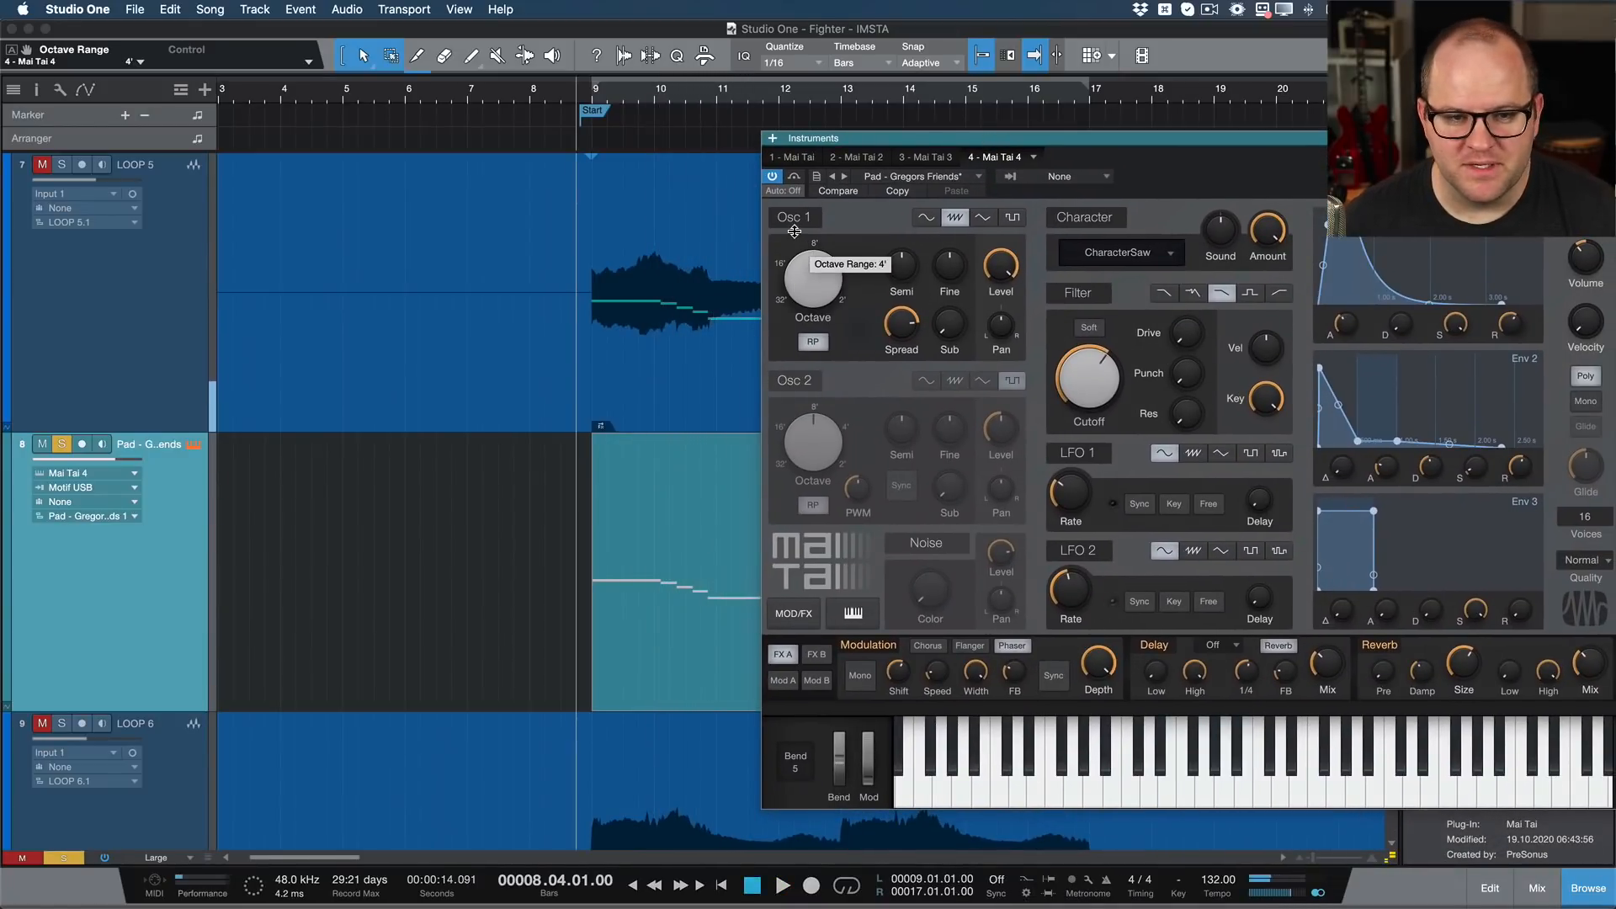
pyautogui.press('space')
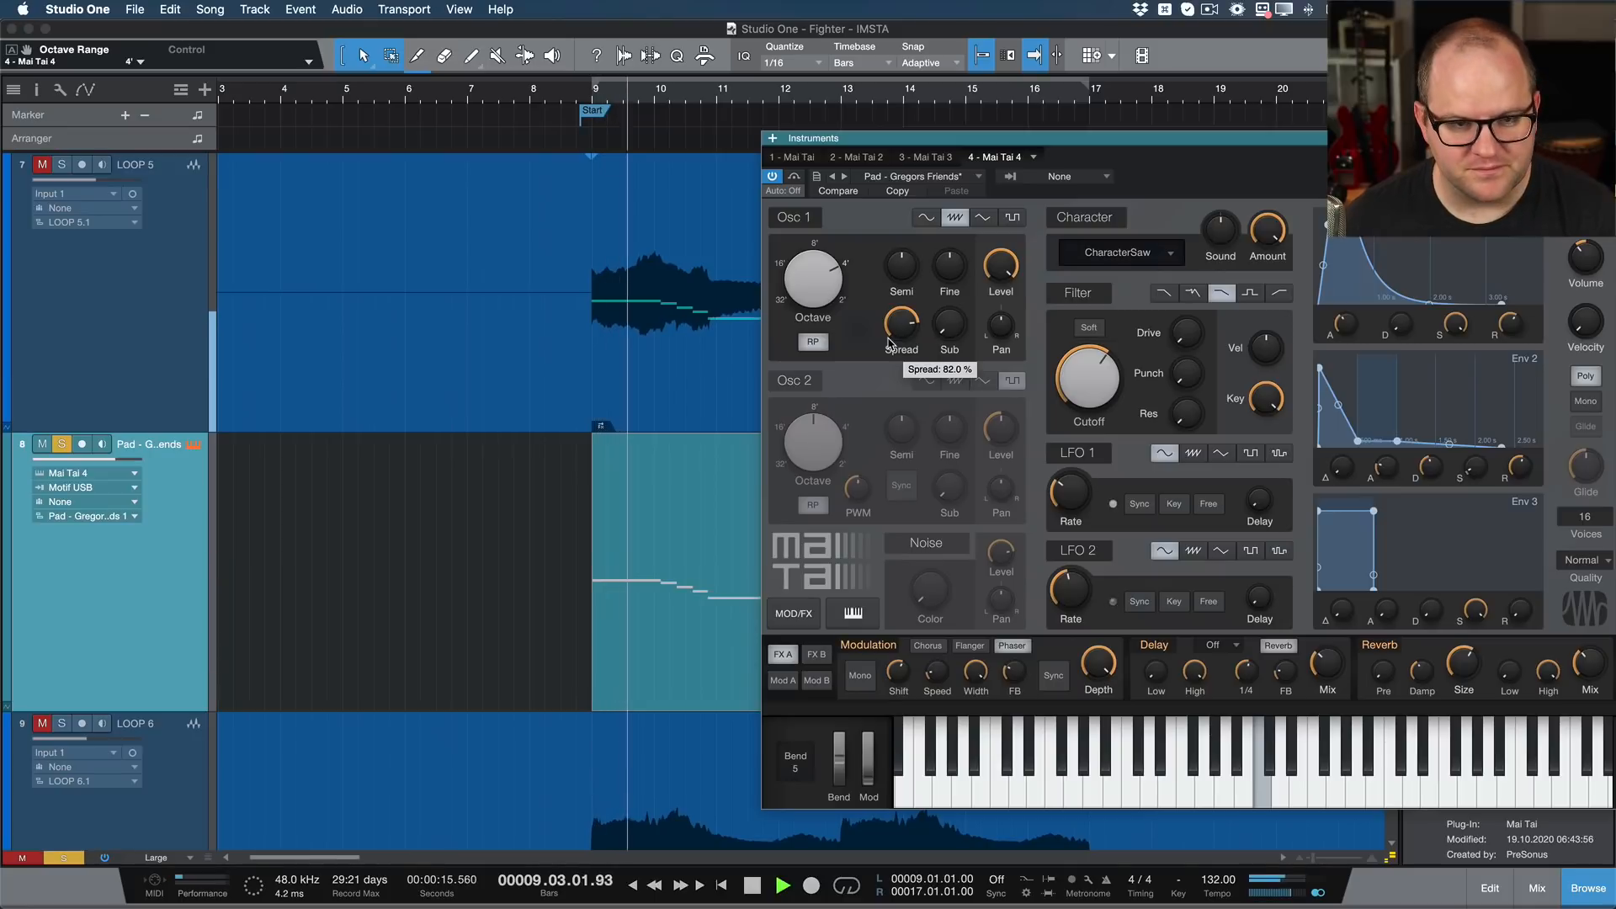
pyautogui.click(61, 165)
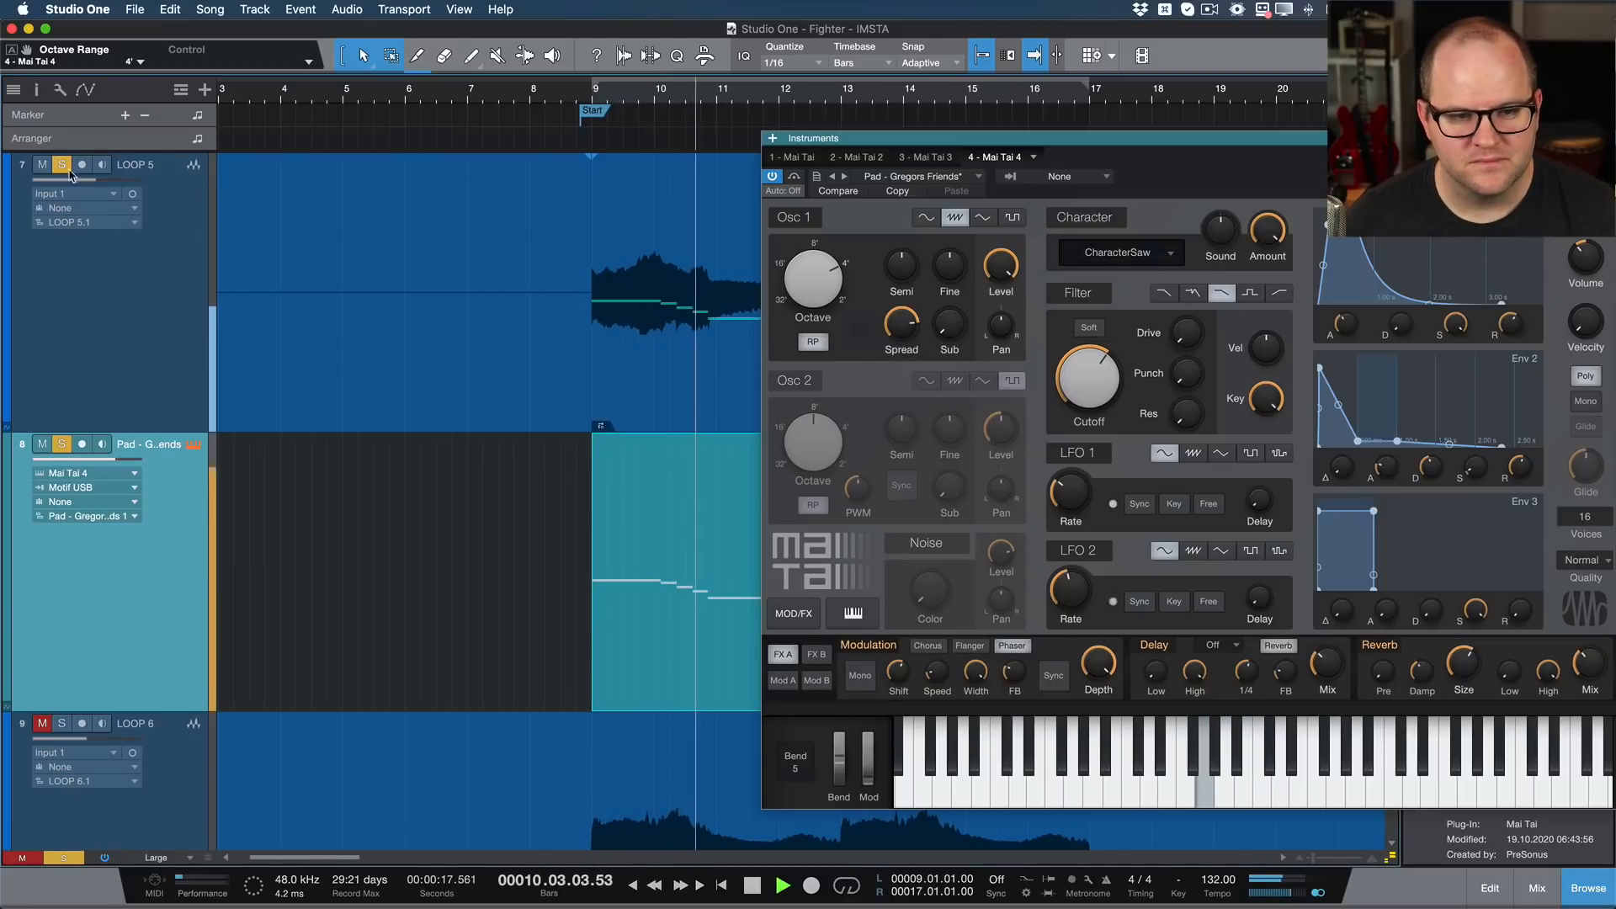
pyautogui.moveTo(813, 279); pyautogui.dragTo(815, 246)
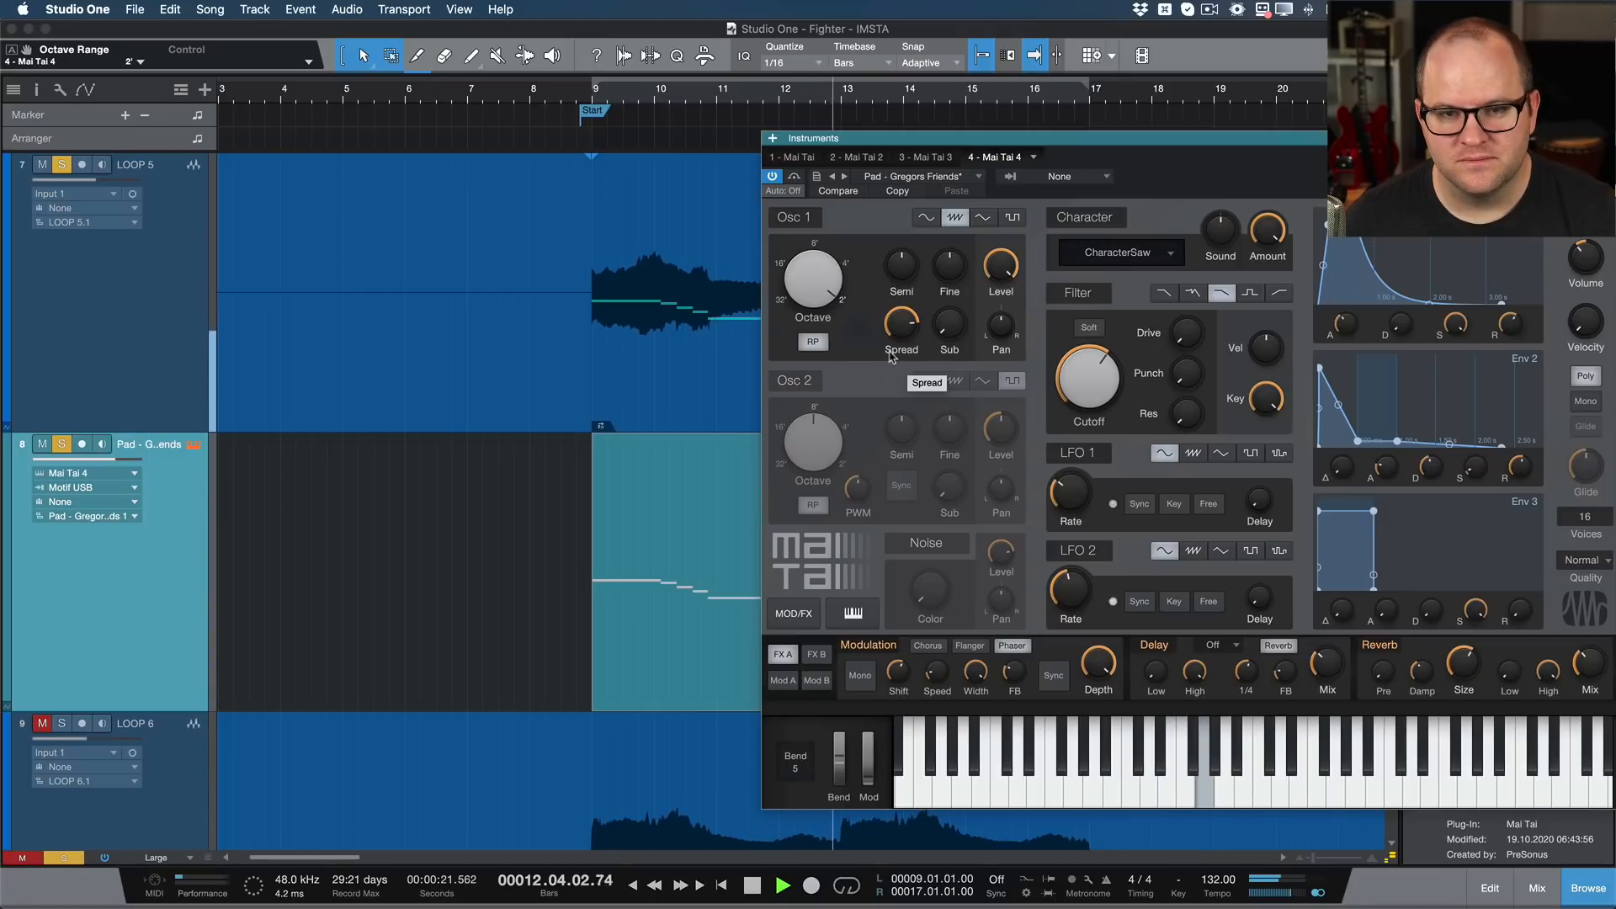
pyautogui.moveTo(804, 282); pyautogui.dragTo(810, 313)
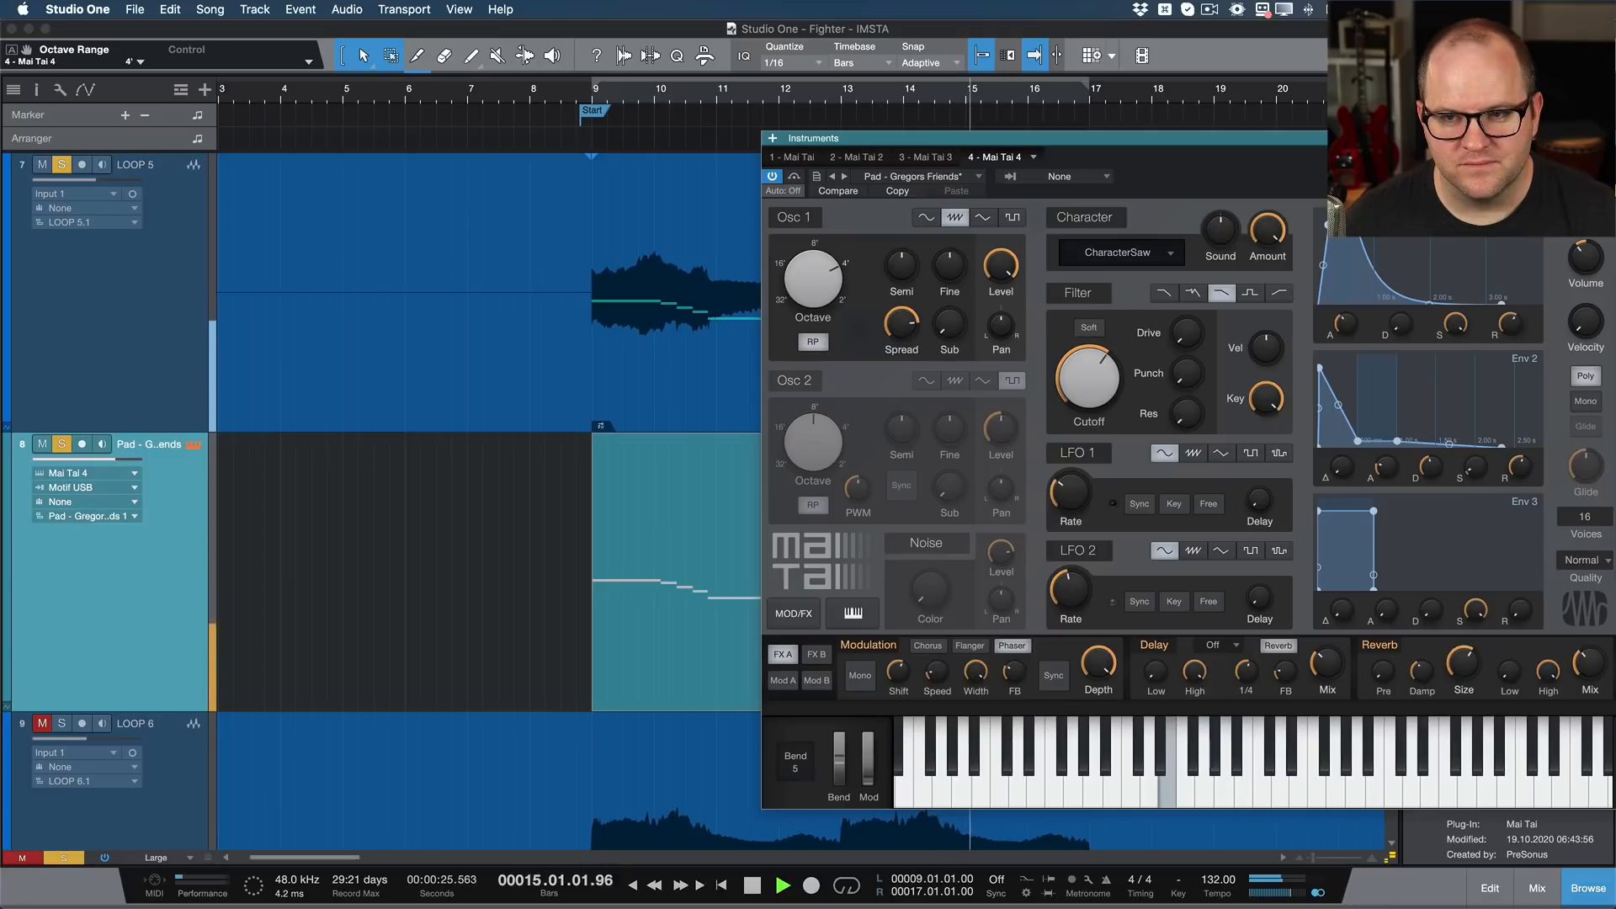
pyautogui.click(1606, 138)
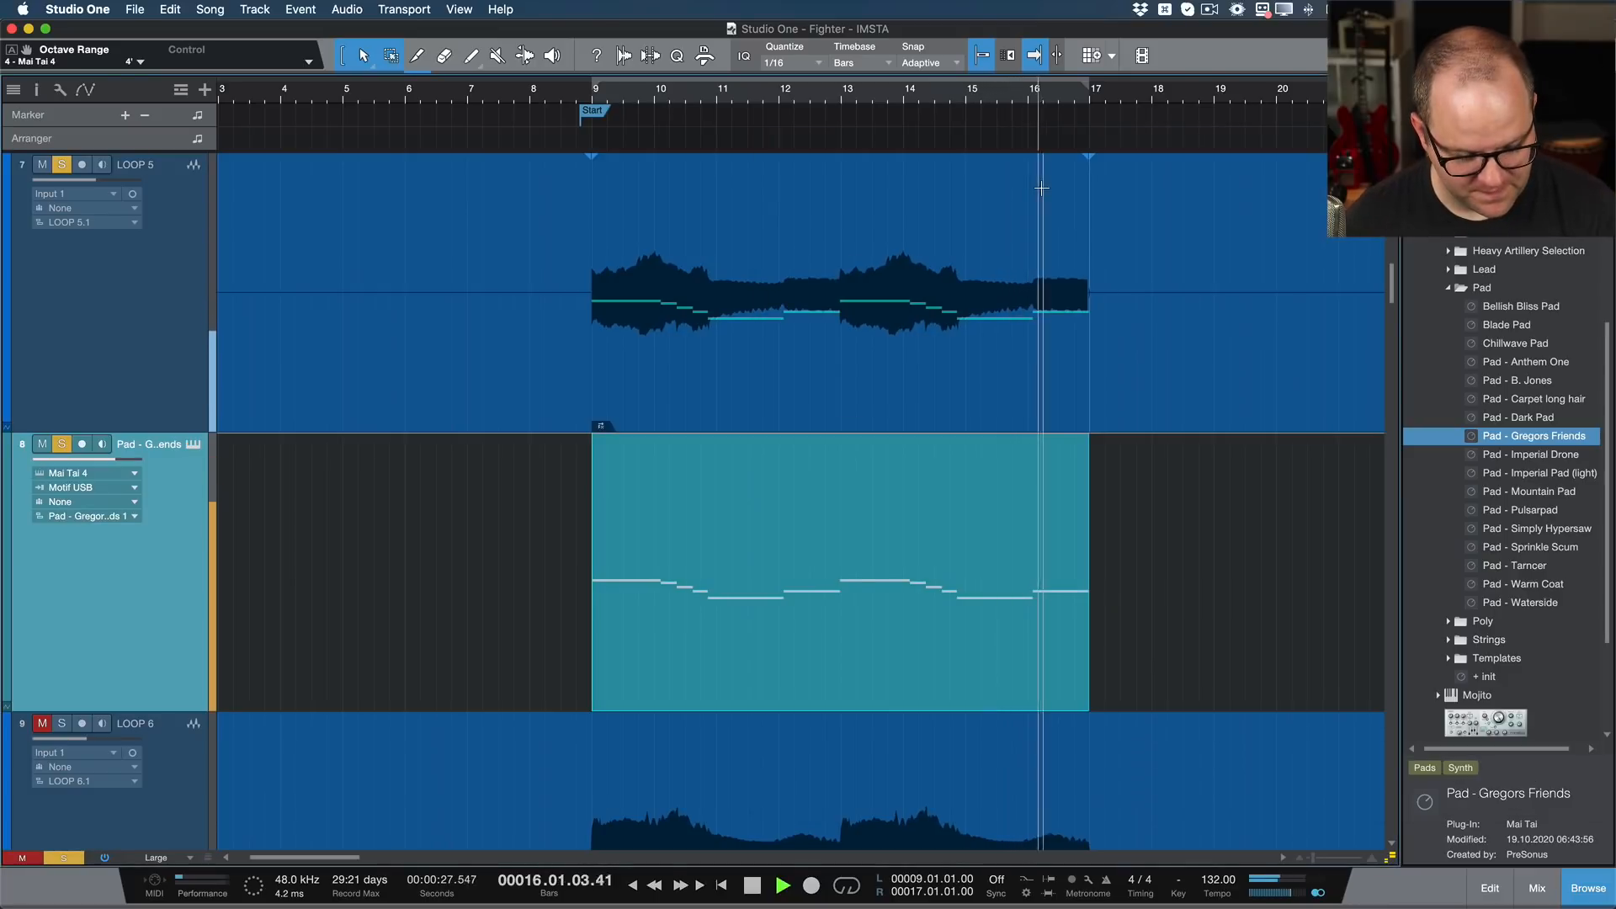
pyautogui.press('space')
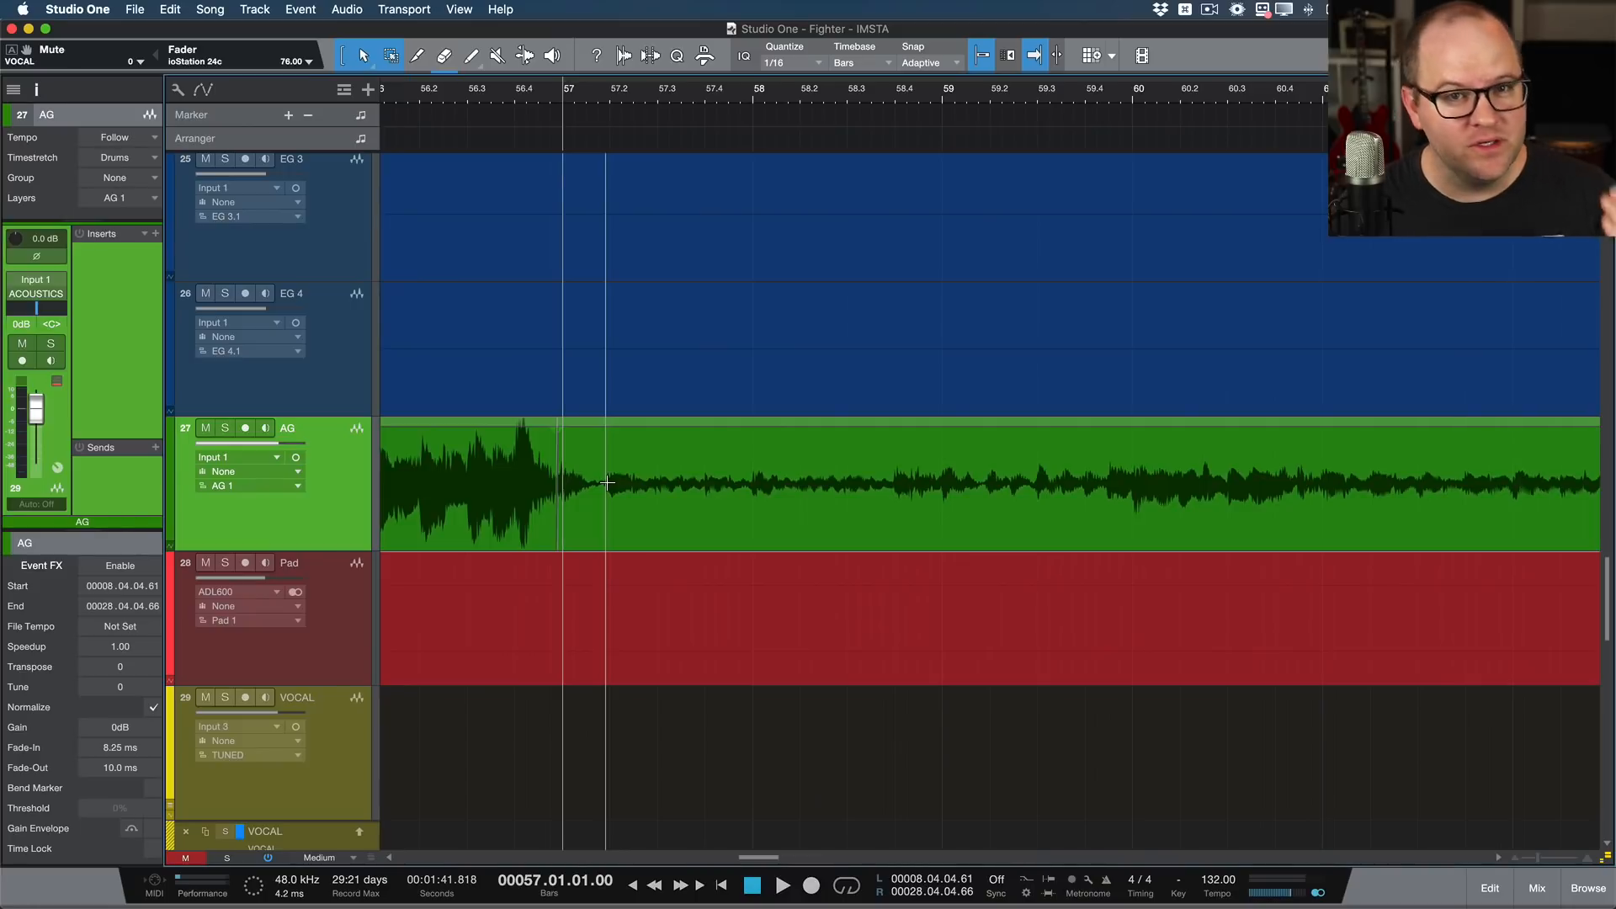
# Step: Look through the loop, drum, guitar and vocal tracks around bar 57 to locate the drum tracks
pyautogui.scroll(15, 685, 418)
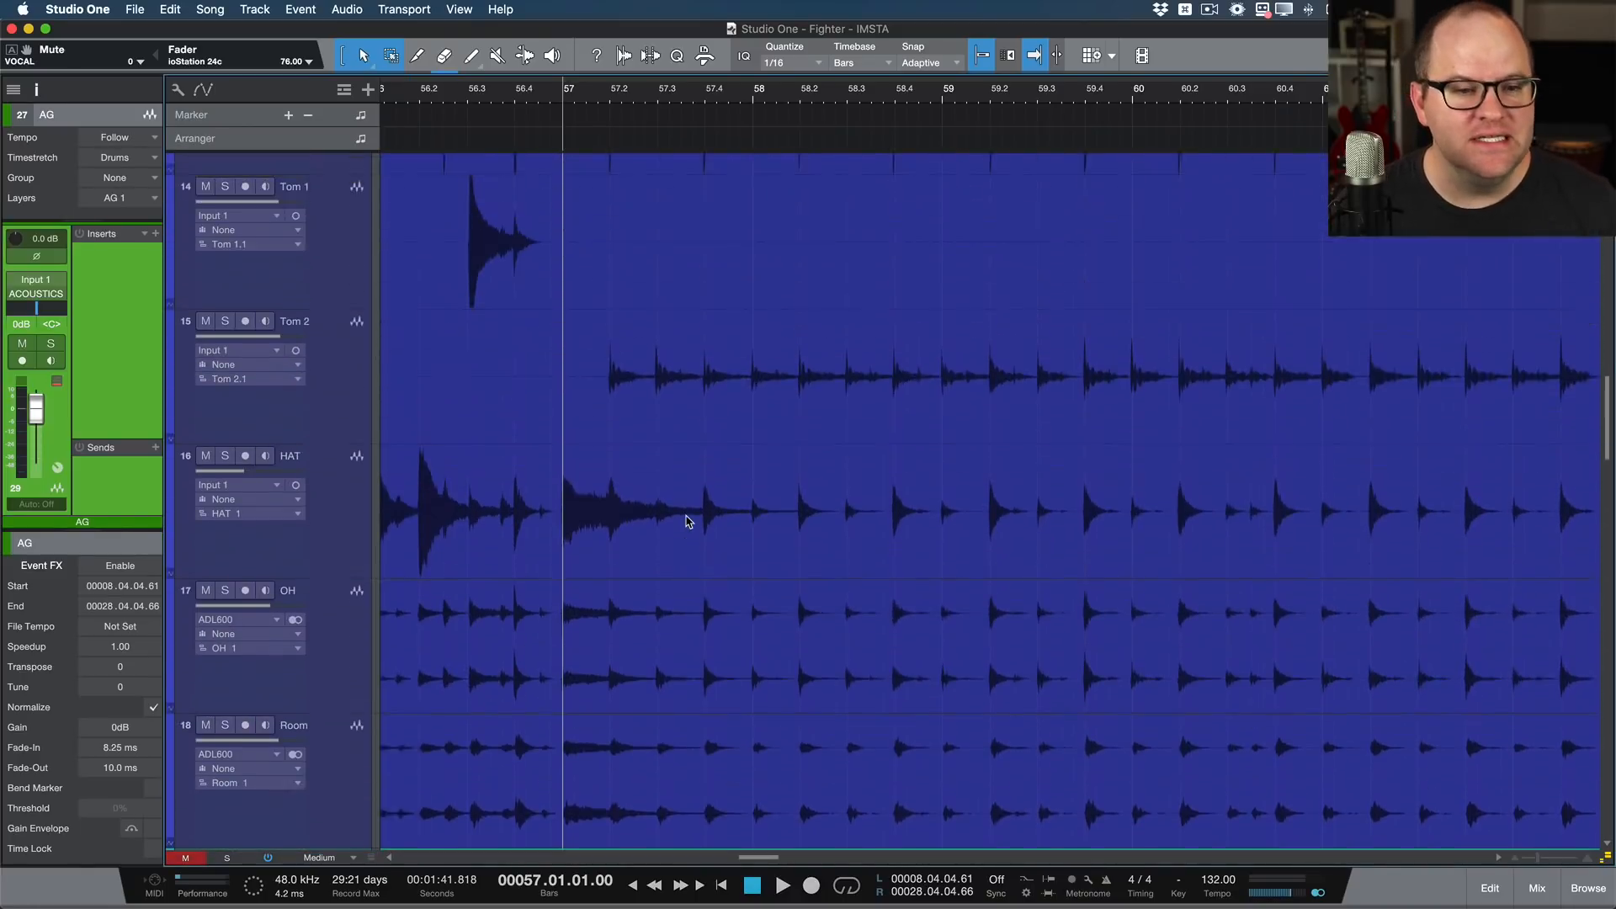
pyautogui.scroll(-3, 671, 520)
pyautogui.scroll(-10, 671, 520)
pyautogui.scroll(8, 671, 520)
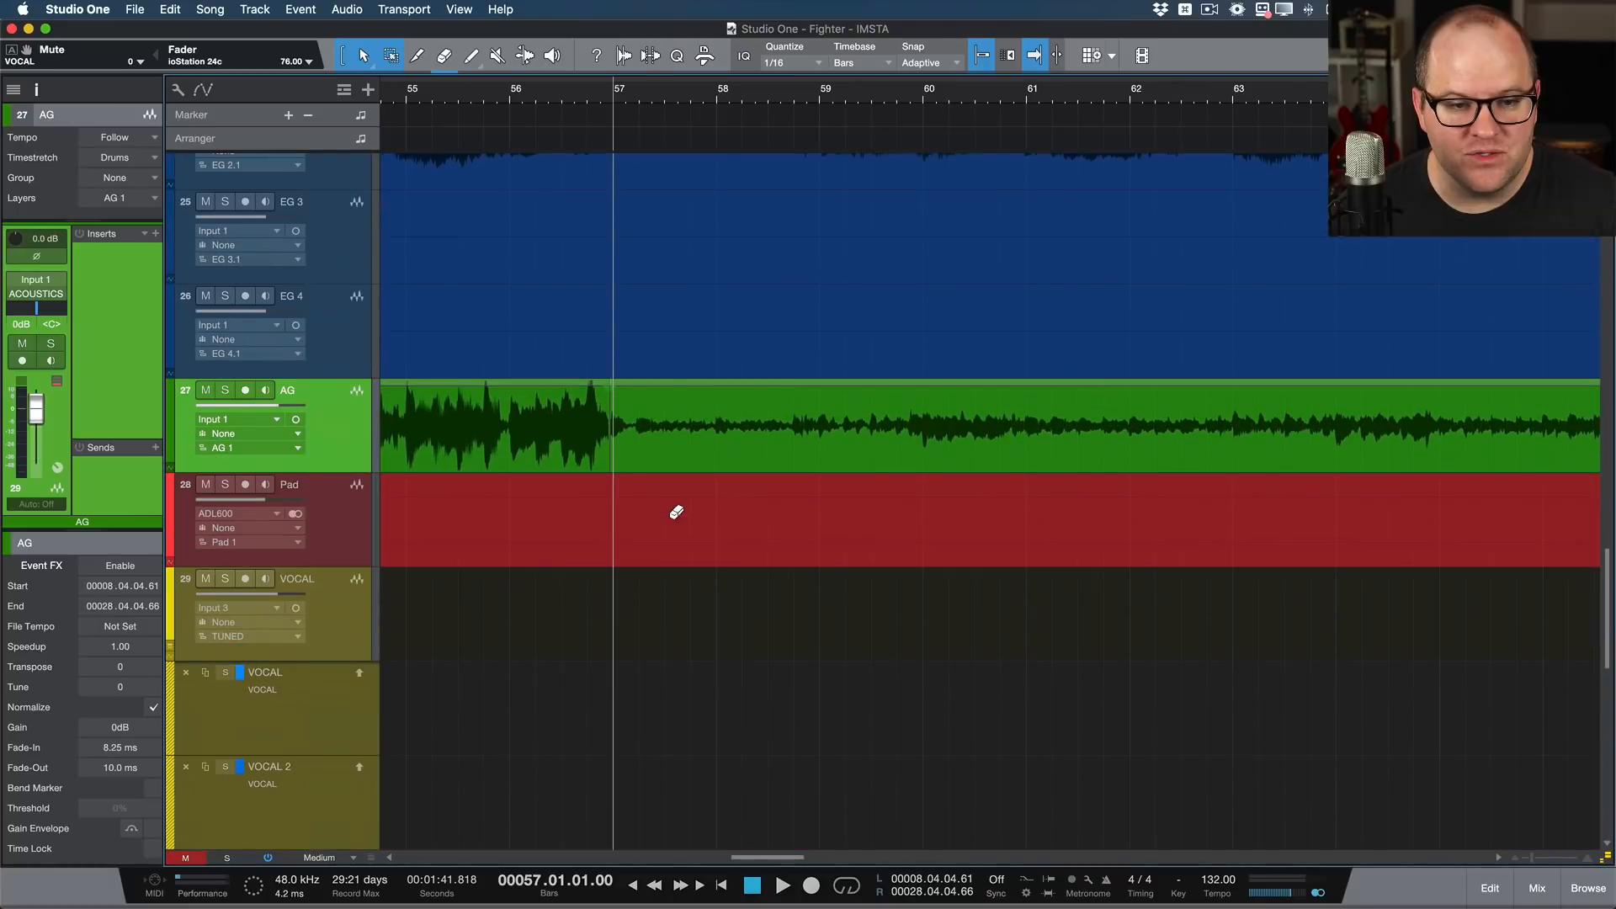
pyautogui.scroll(20, 671, 521)
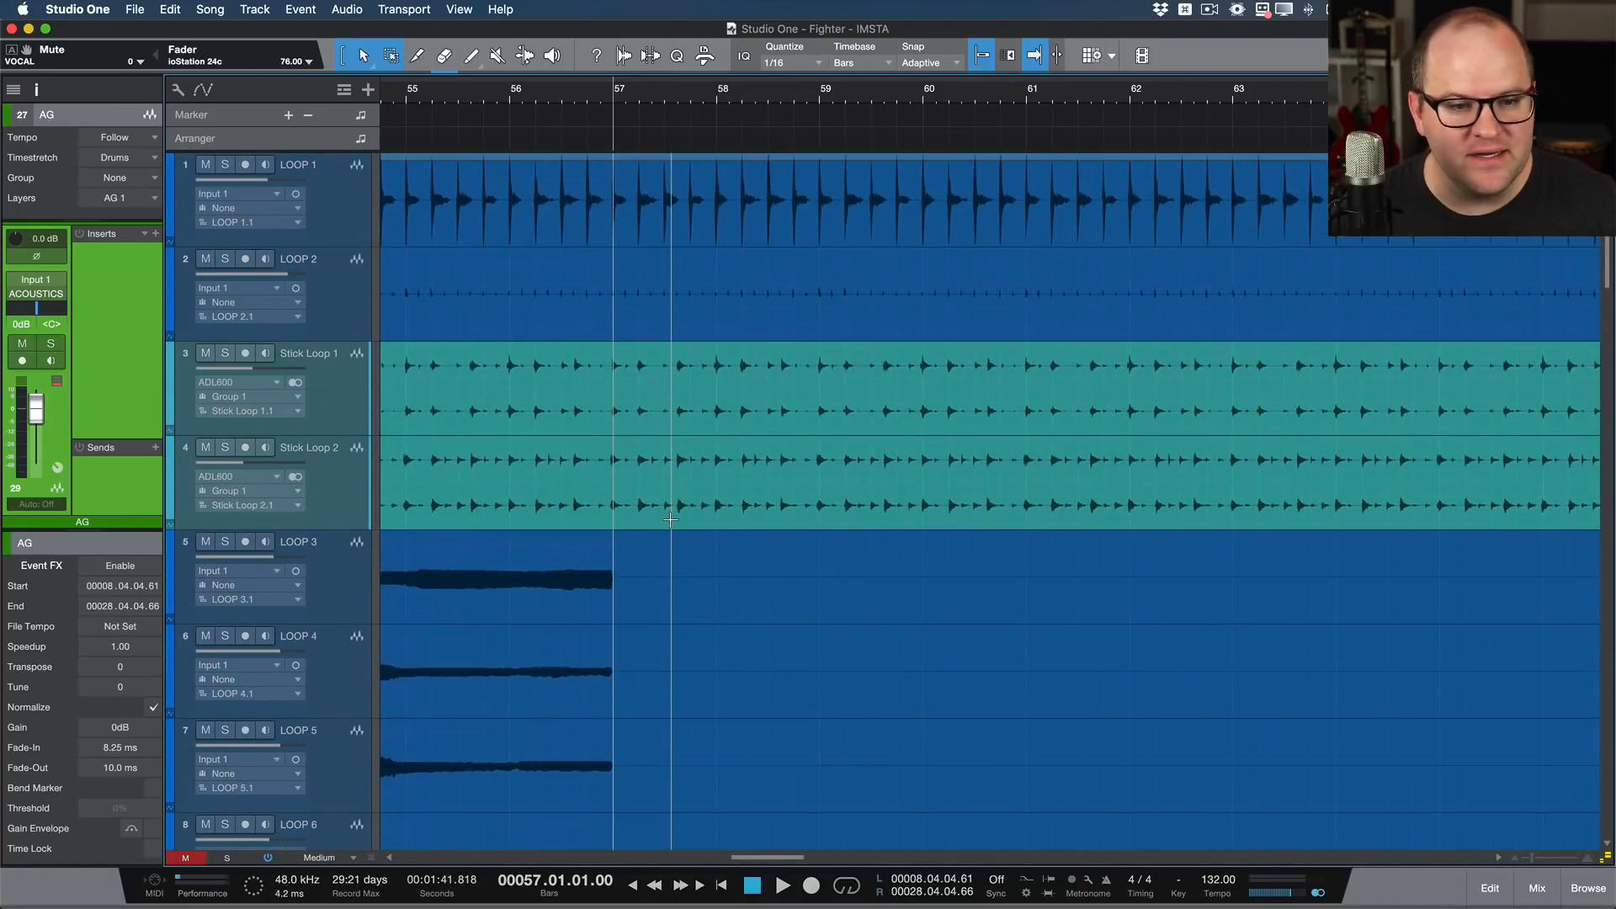
pyautogui.scroll(-14, 671, 521)
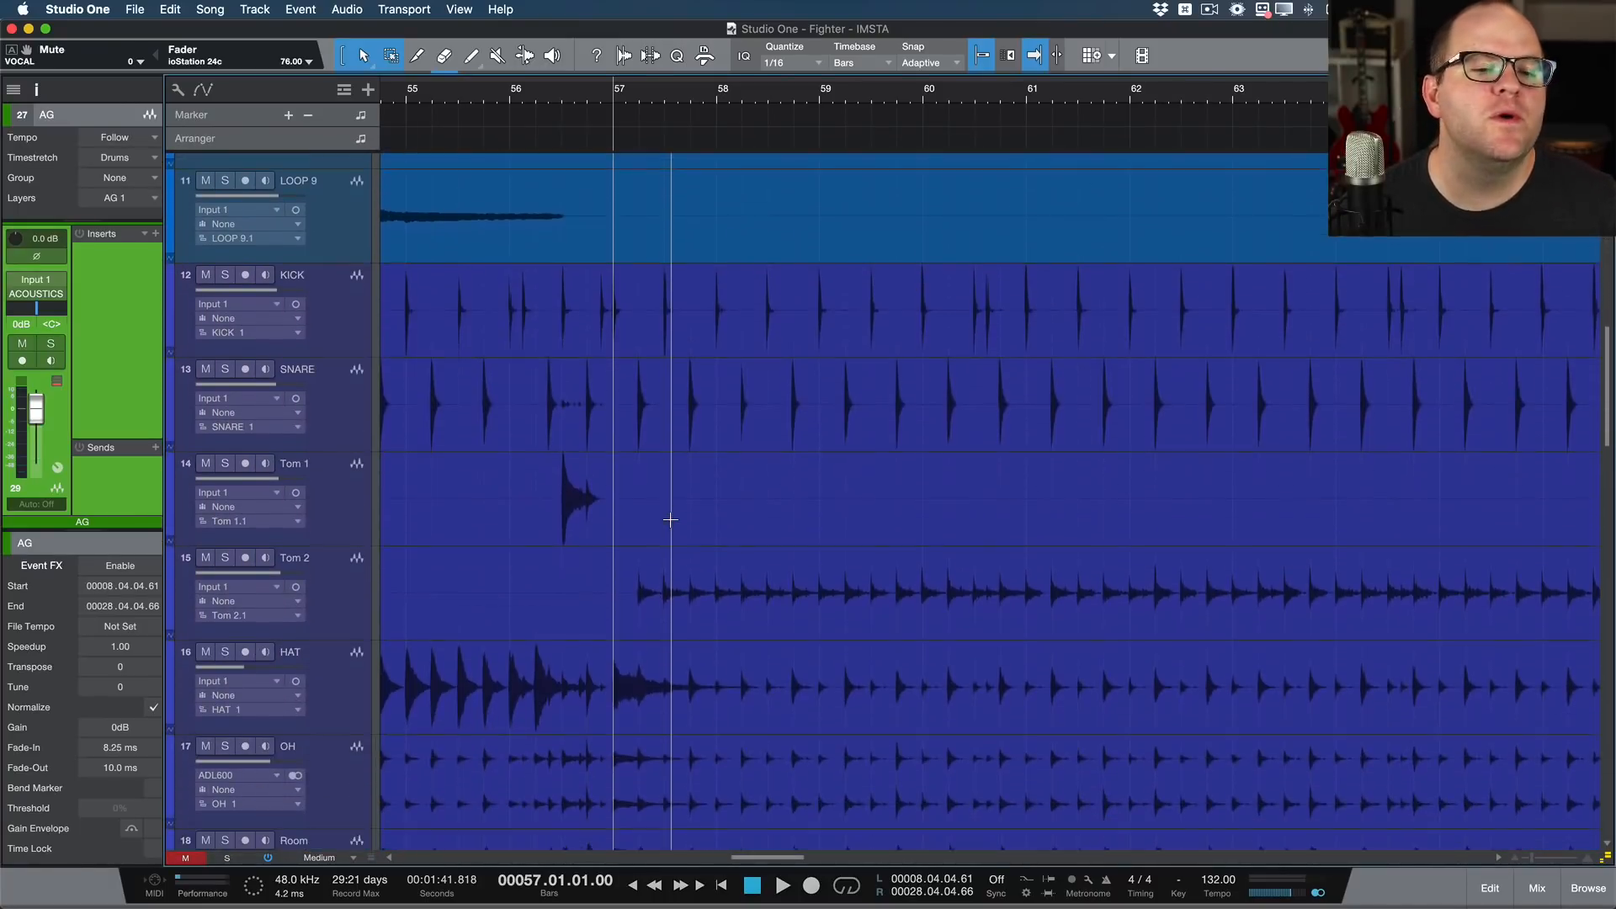
pyautogui.scroll(-1, 671, 521)
pyautogui.scroll(3, 671, 521)
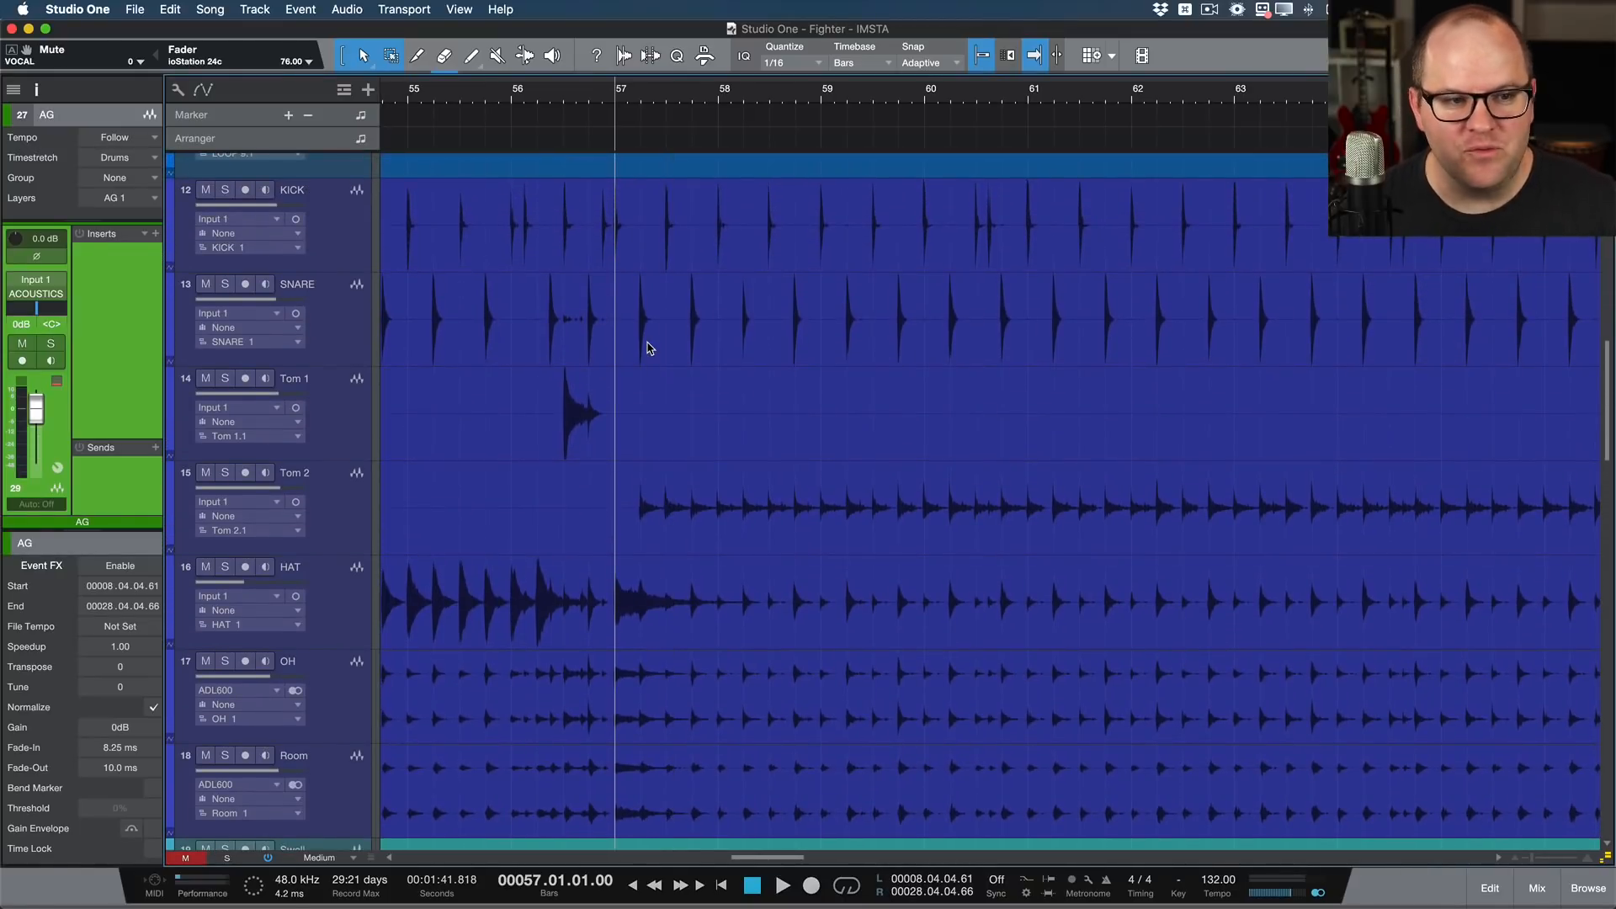
pyautogui.scroll(3, 648, 347)
pyautogui.scroll(-1, 648, 347)
# Step: Group the drum tracks from KICK through Room as Group 2 and select the grouped drum events
pyautogui.click(360, 773)
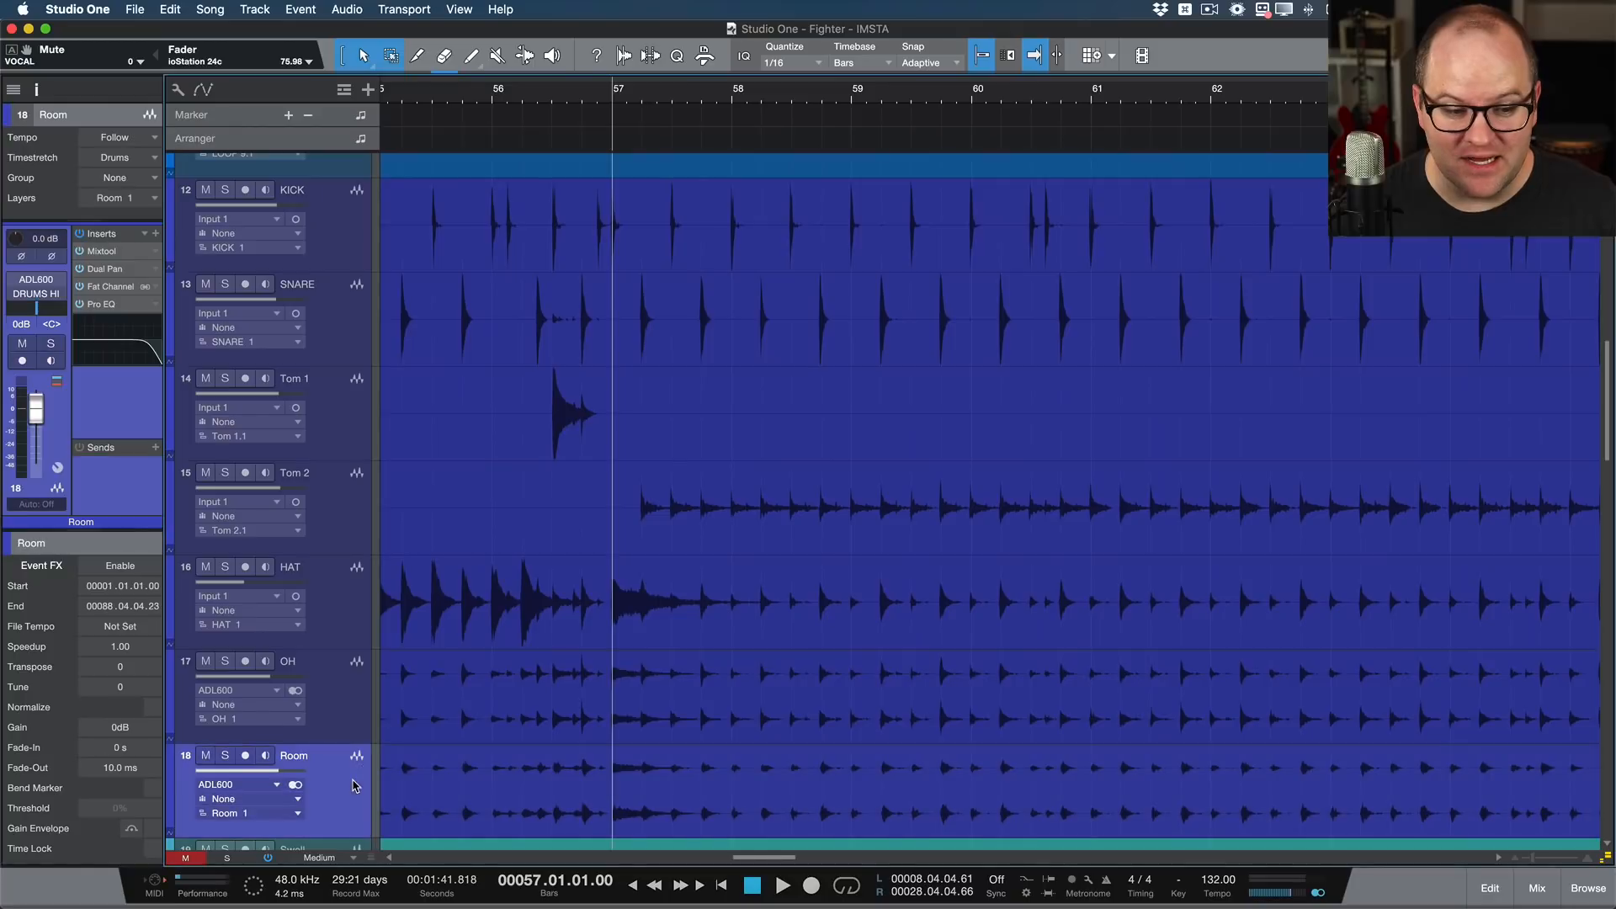
pyautogui.click(358, 228)
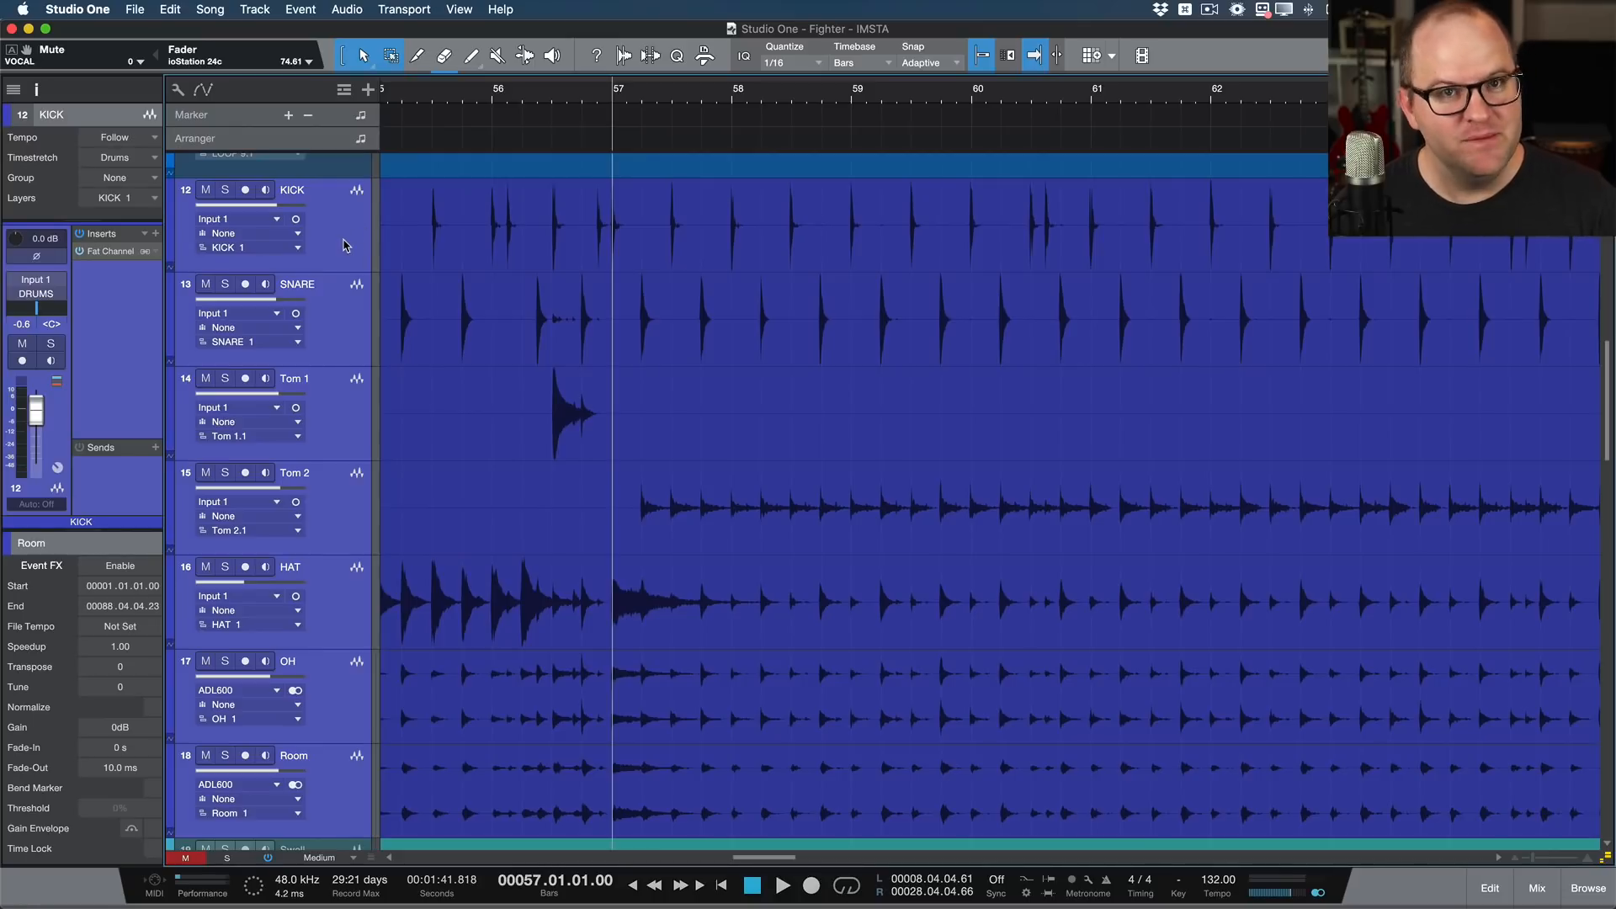
pyautogui.rightClick(343, 245)
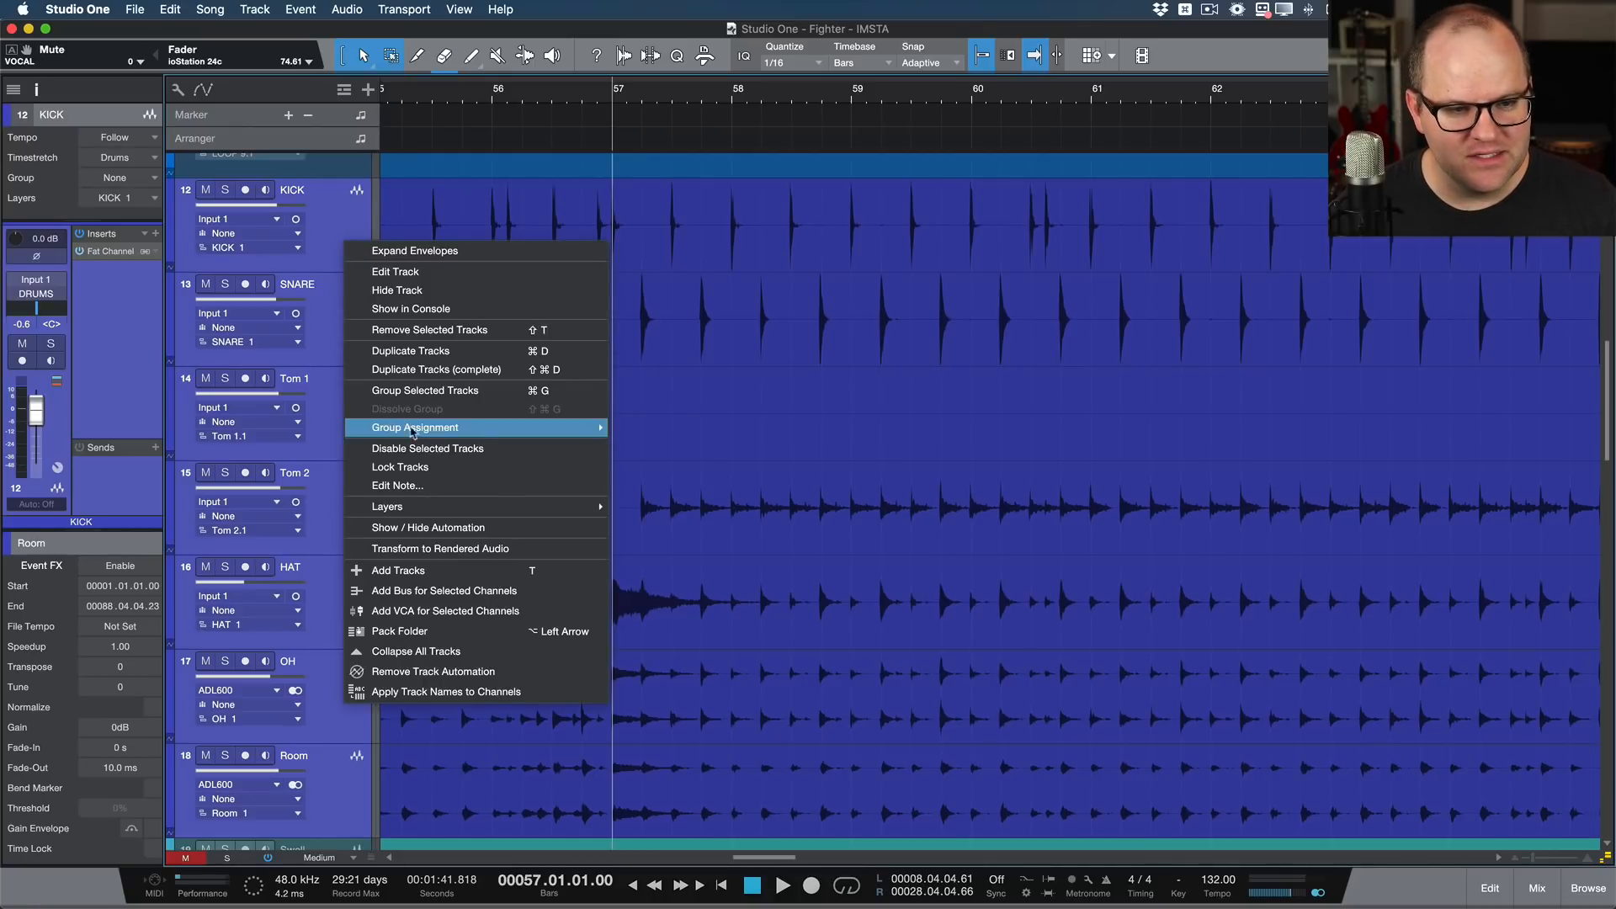
pyautogui.click(517, 391)
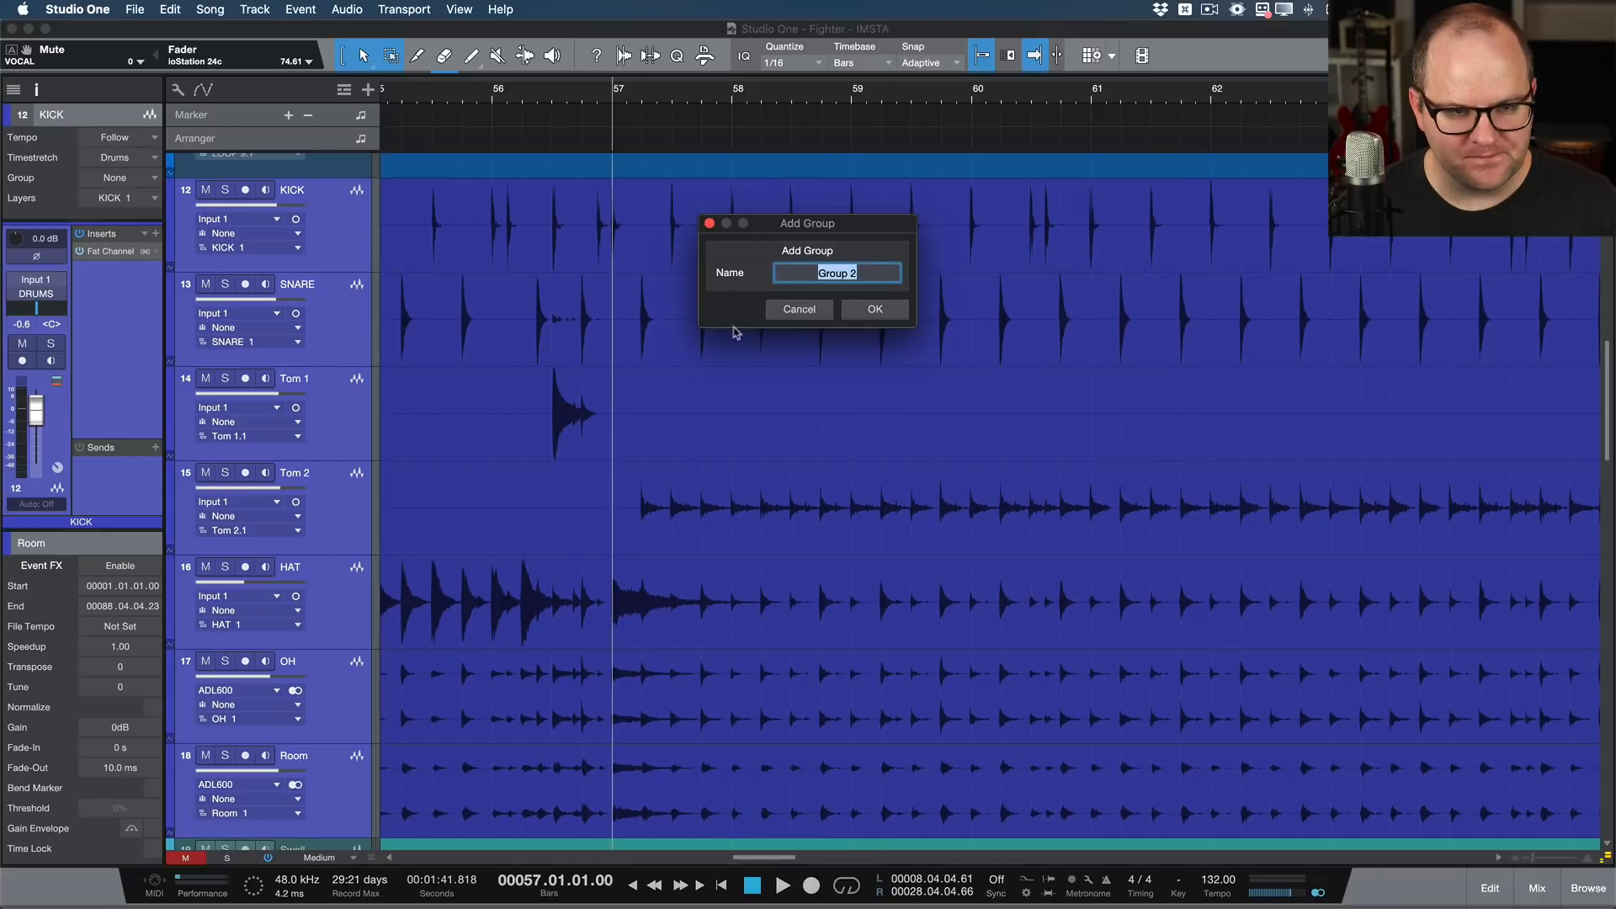
pyautogui.click(876, 309)
pyautogui.click(707, 351)
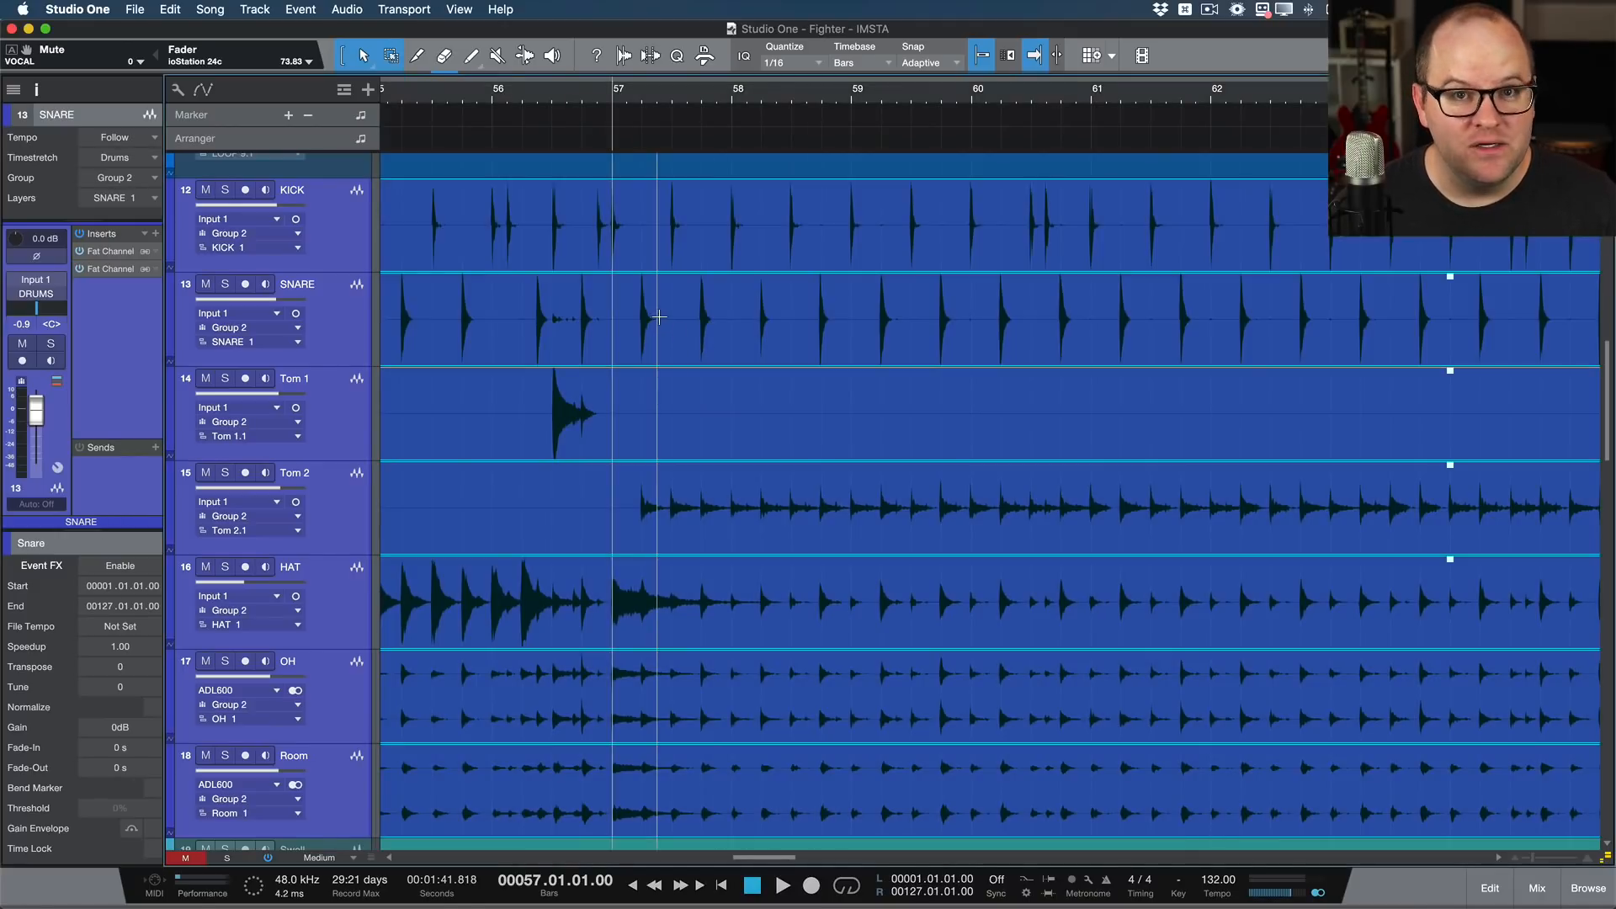
# Step: Examine the timing of the kick and snare hits against the grid between bars 57.2 and 58
pyautogui.scroll(10, 660, 317)
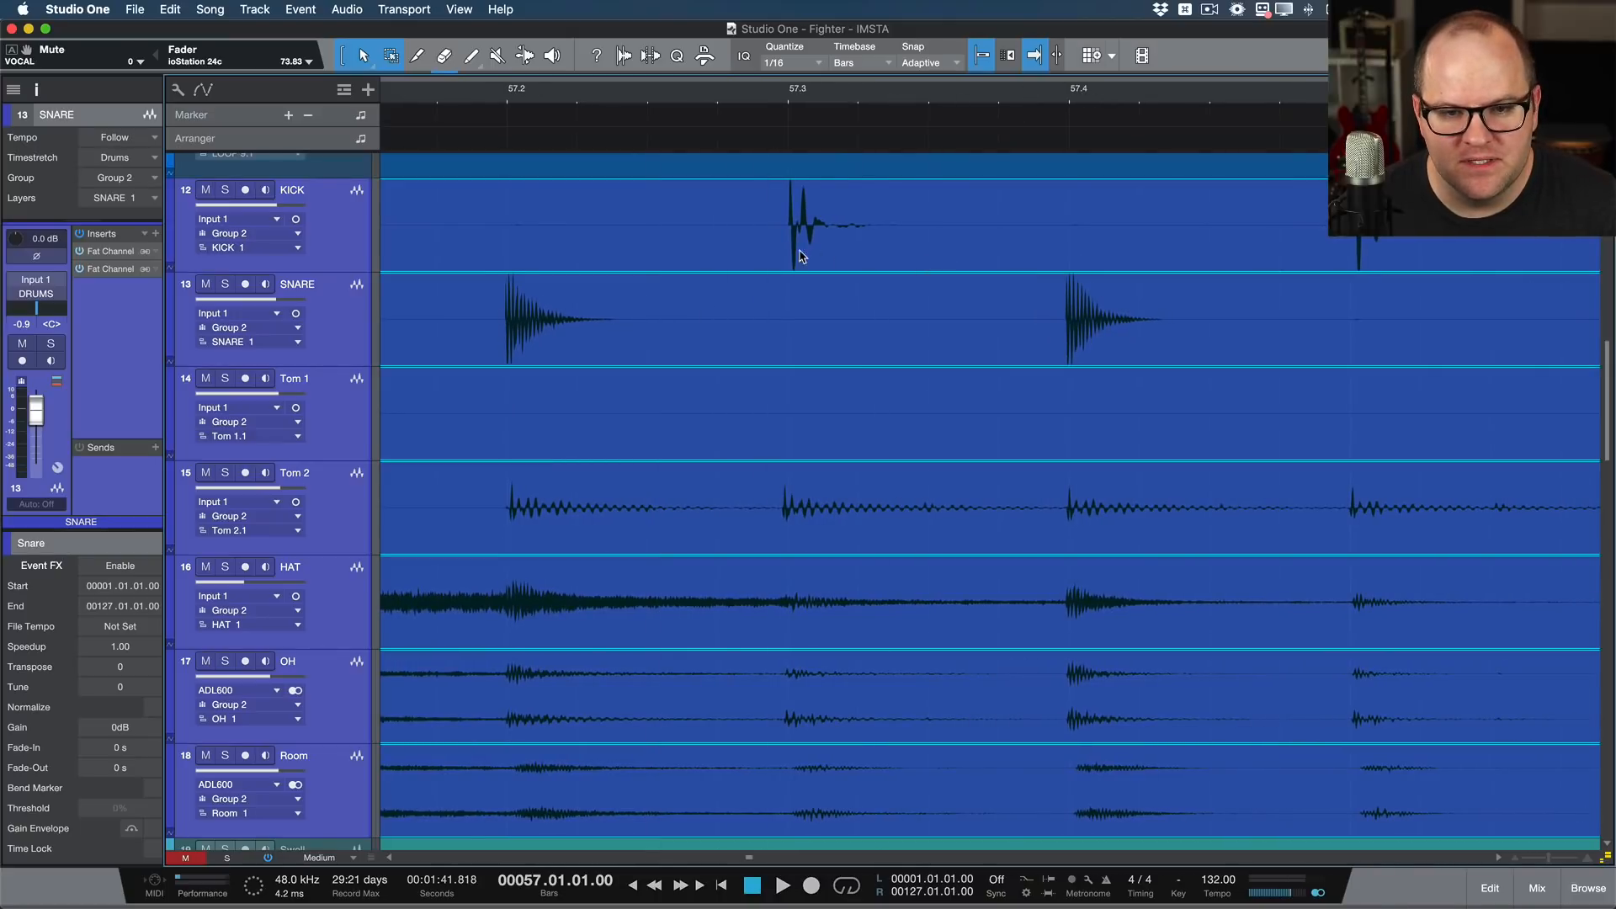
pyautogui.hscroll(5, 1010, 303)
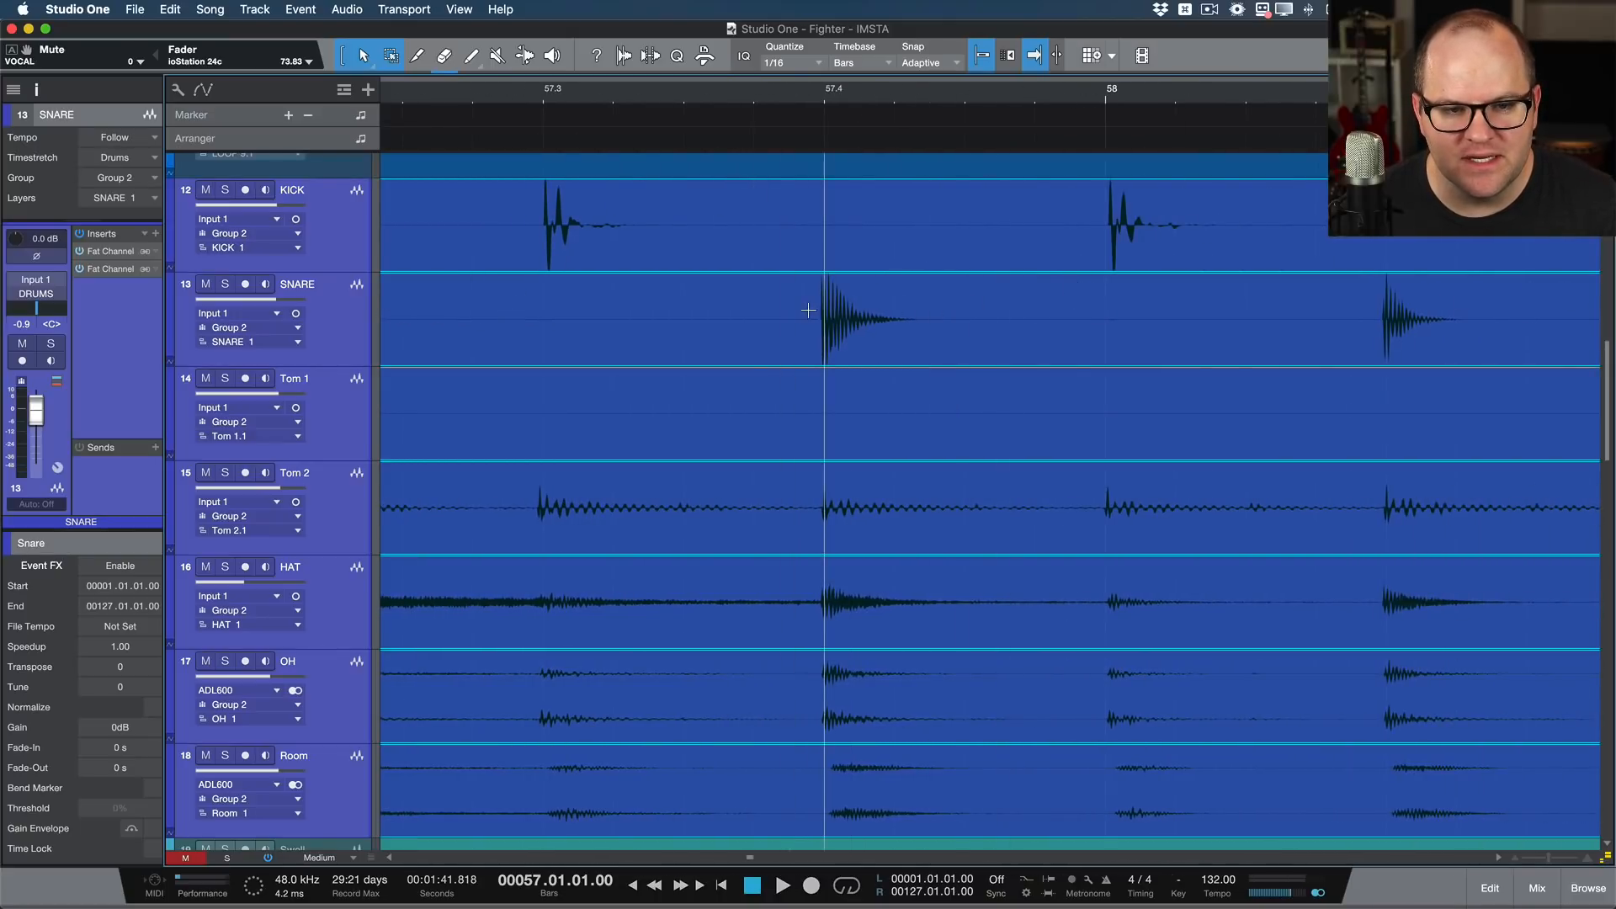
pyautogui.click(1101, 223)
pyautogui.scroll(5, 1104, 222)
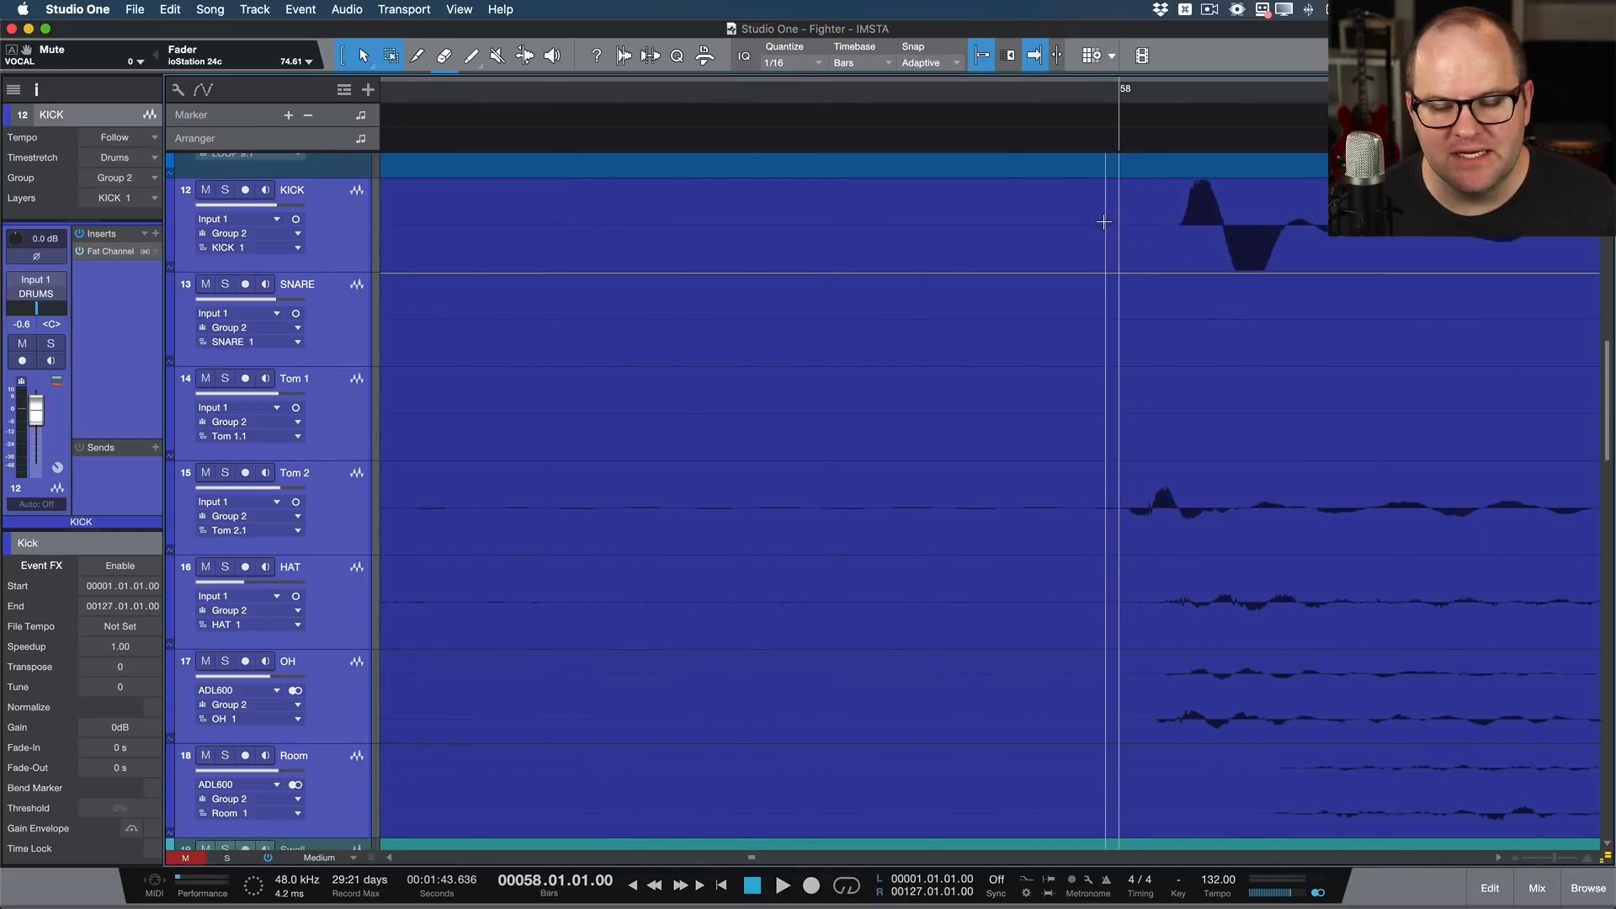
# Step: Split the grouped drum events just before the kick at bar 58 and just before the following snare hit
pyautogui.hscroll(10, 1119, 265)
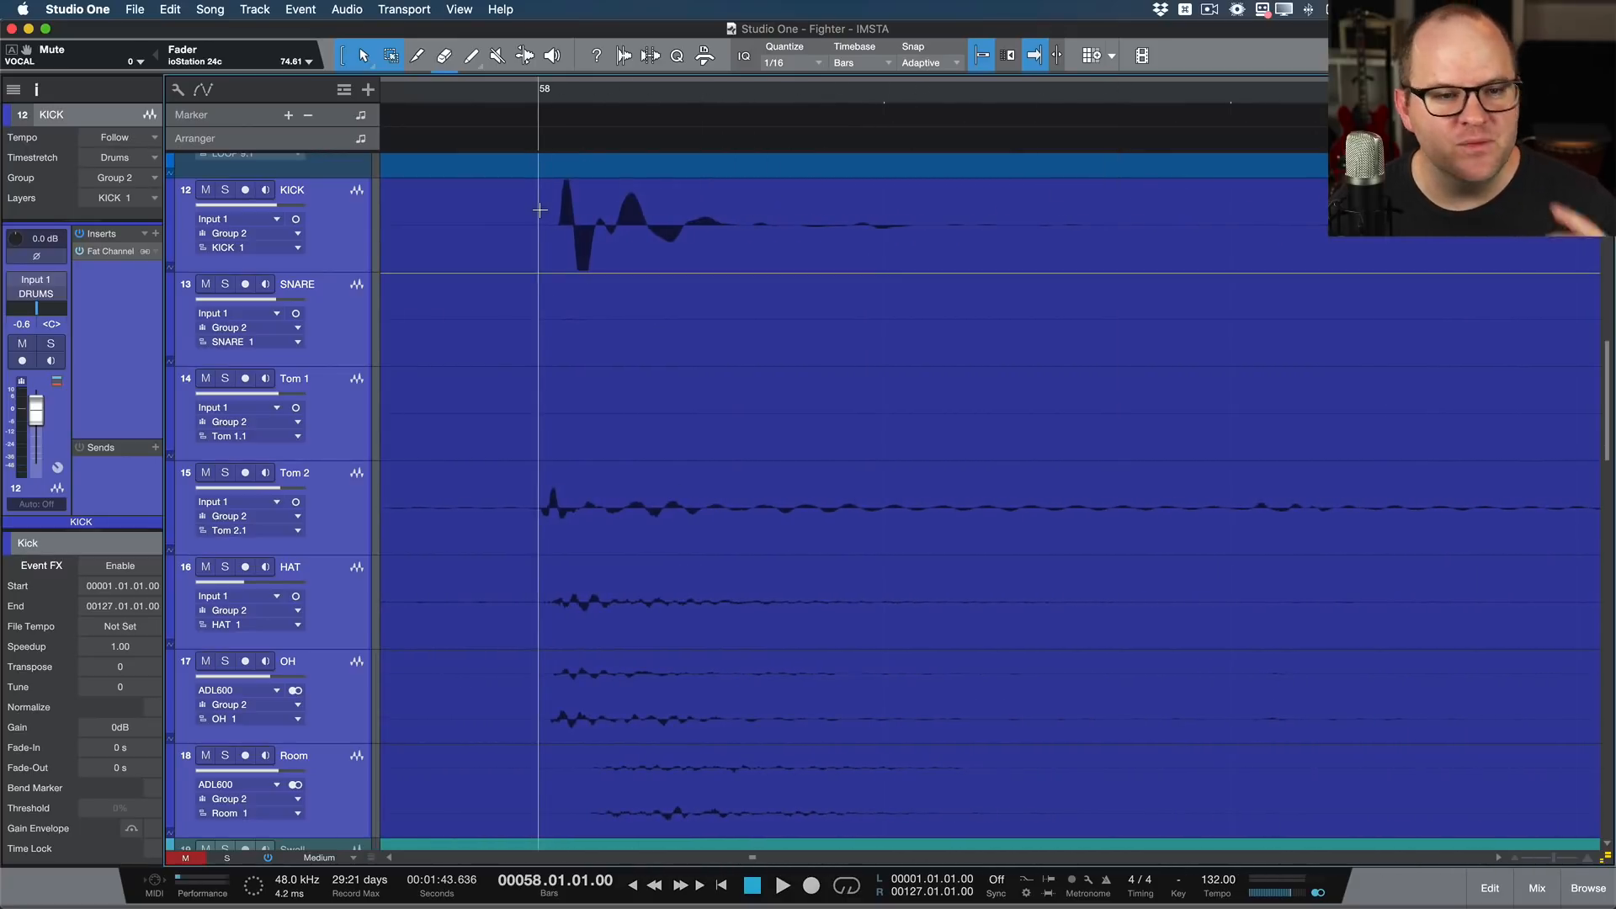
pyautogui.scroll(-5, 578, 244)
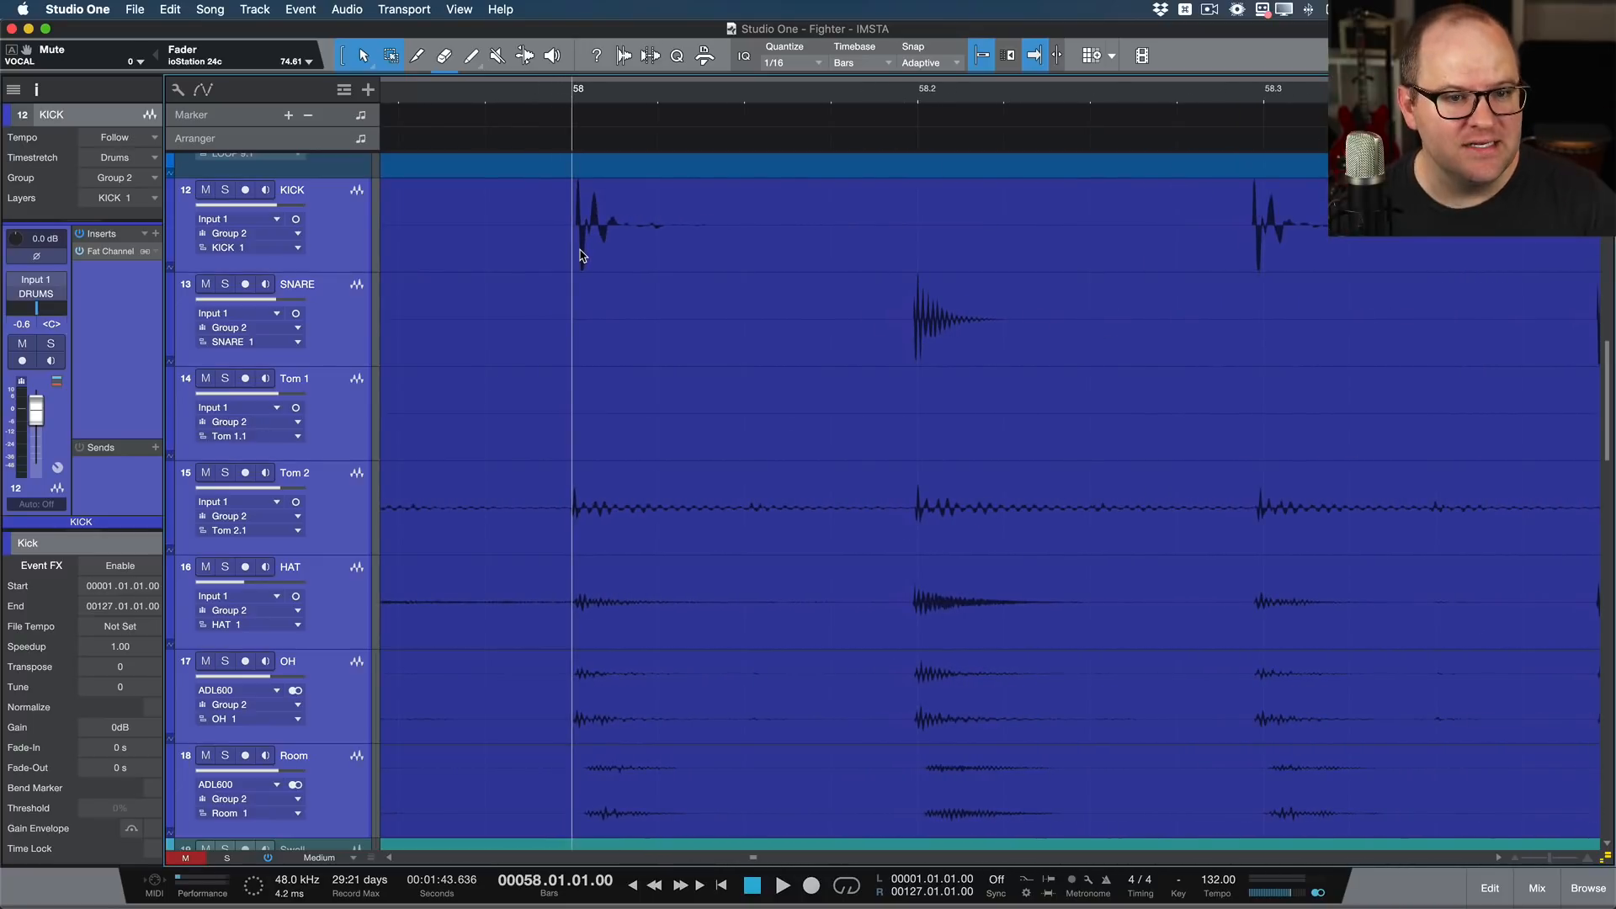
pyautogui.click(581, 255)
pyautogui.scroll(5, 579, 251)
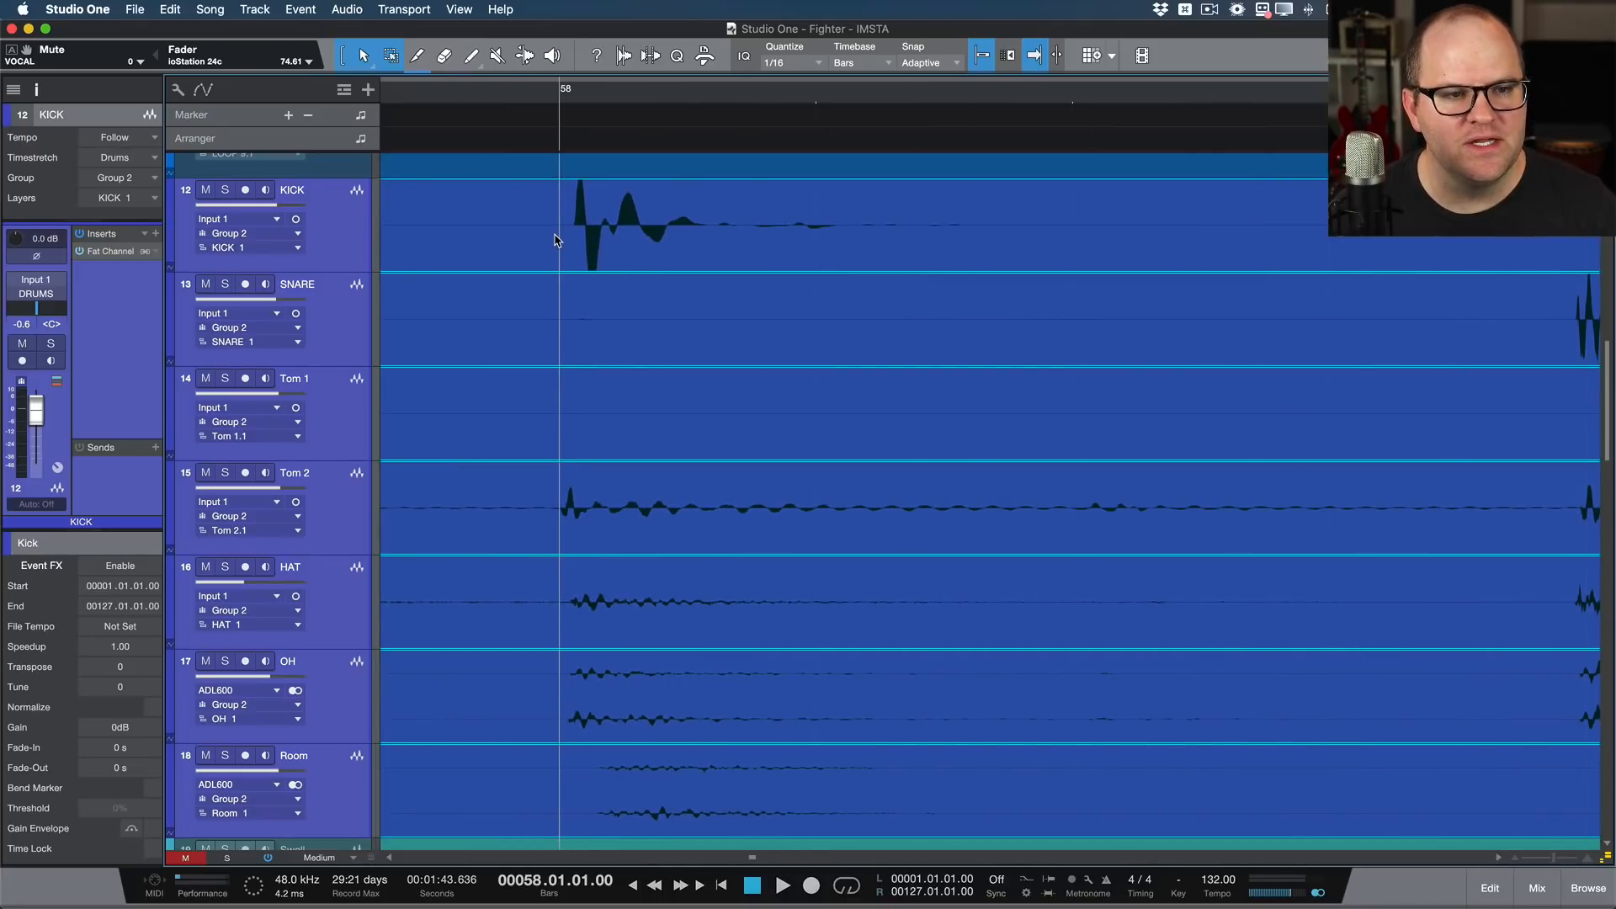
pyautogui.press('1')
pyautogui.press('super')
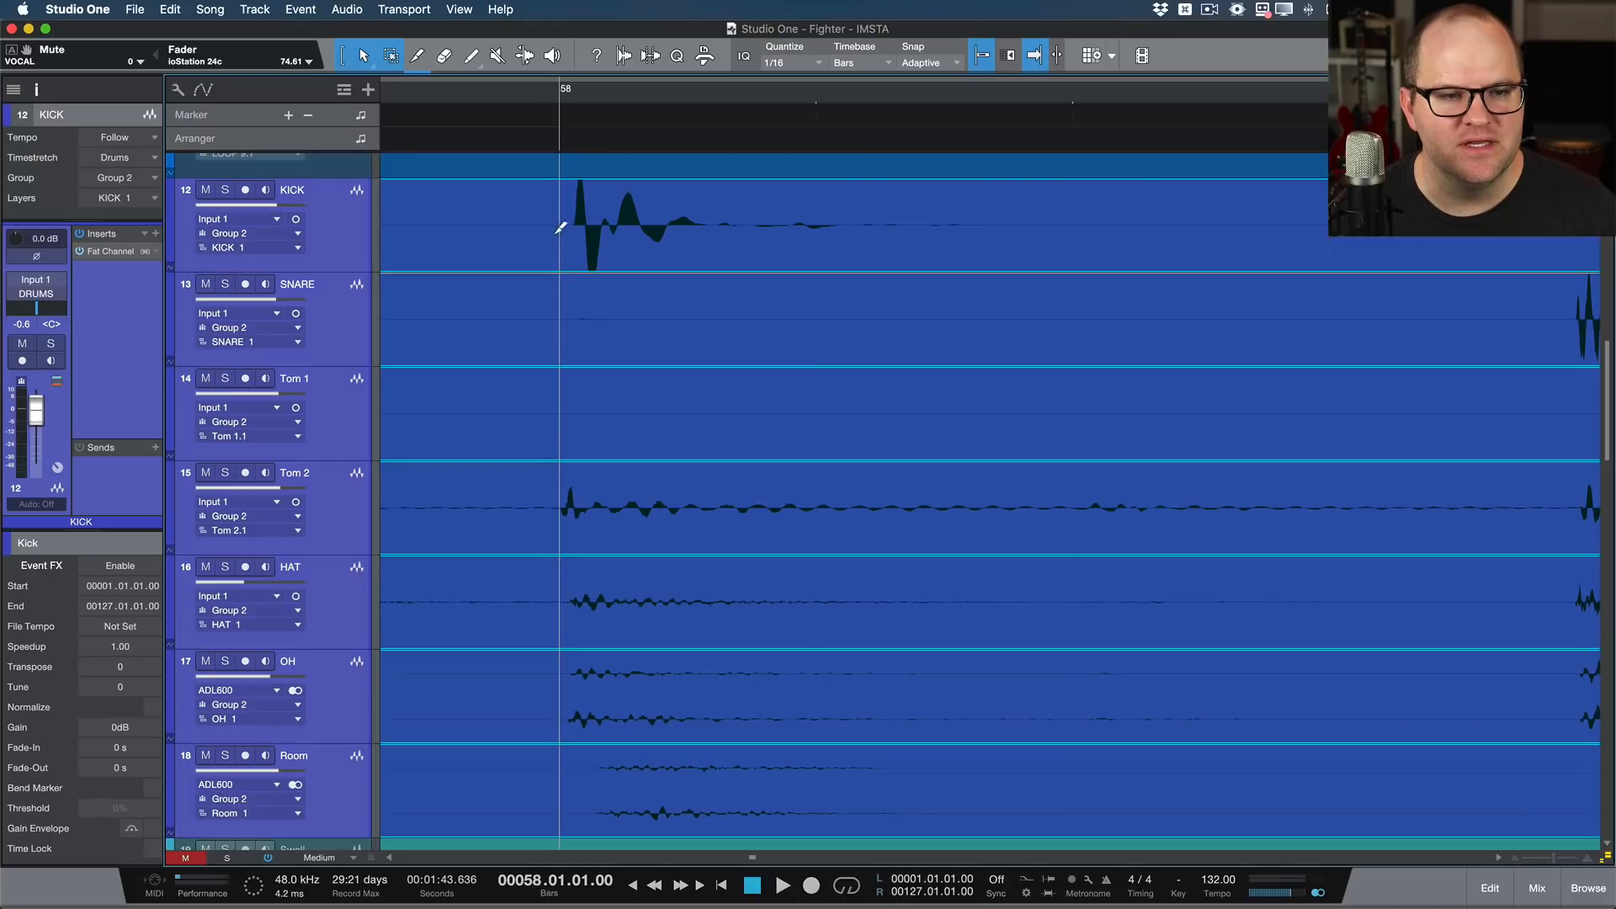
pyautogui.click(537, 225)
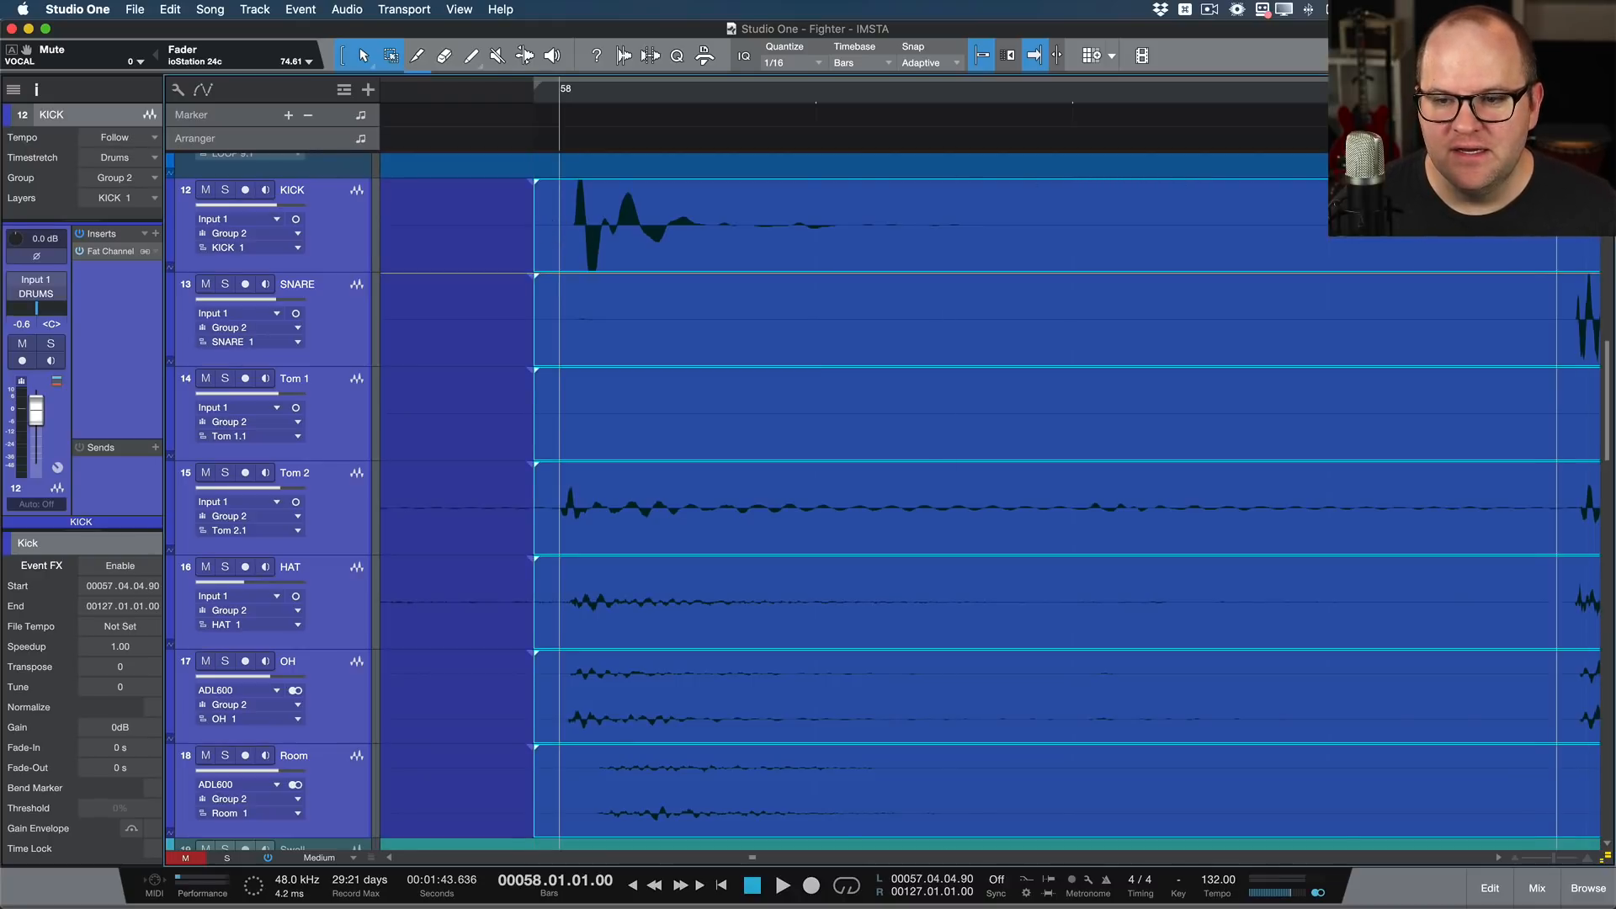
pyautogui.keyDown('super'); pyautogui.click(1562, 227); pyautogui.keyUp('super')
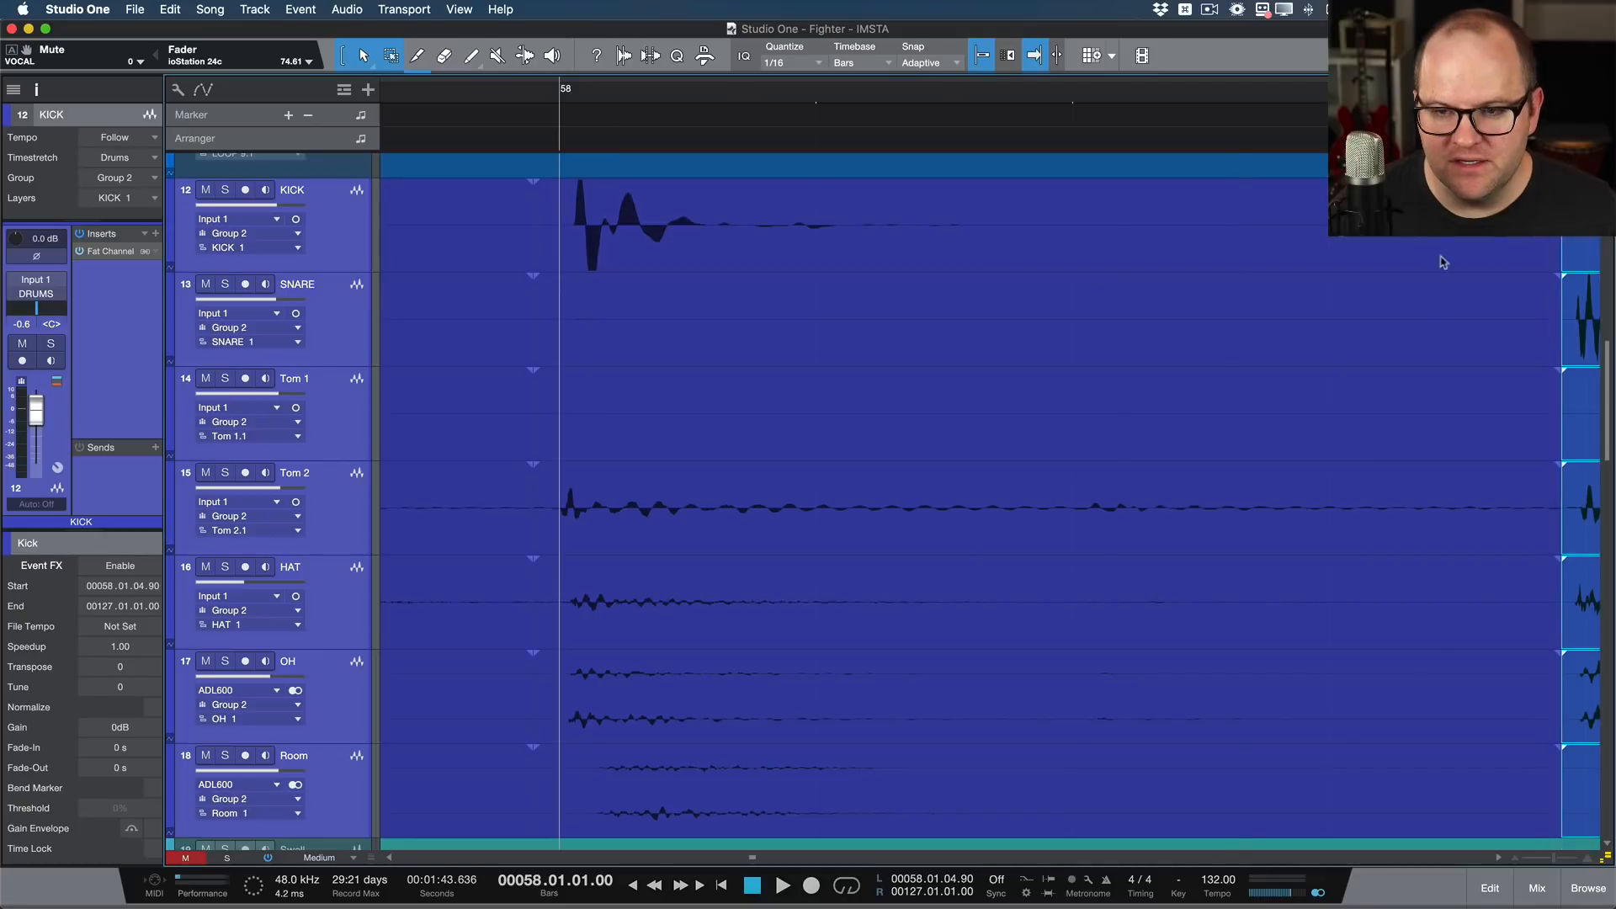
# Step: Move the split drum section slightly earlier to bring the kick to bar 58 and extend its end to close the gap
pyautogui.click(850, 268)
pyautogui.moveTo(850, 268); pyautogui.dragTo(832, 270)
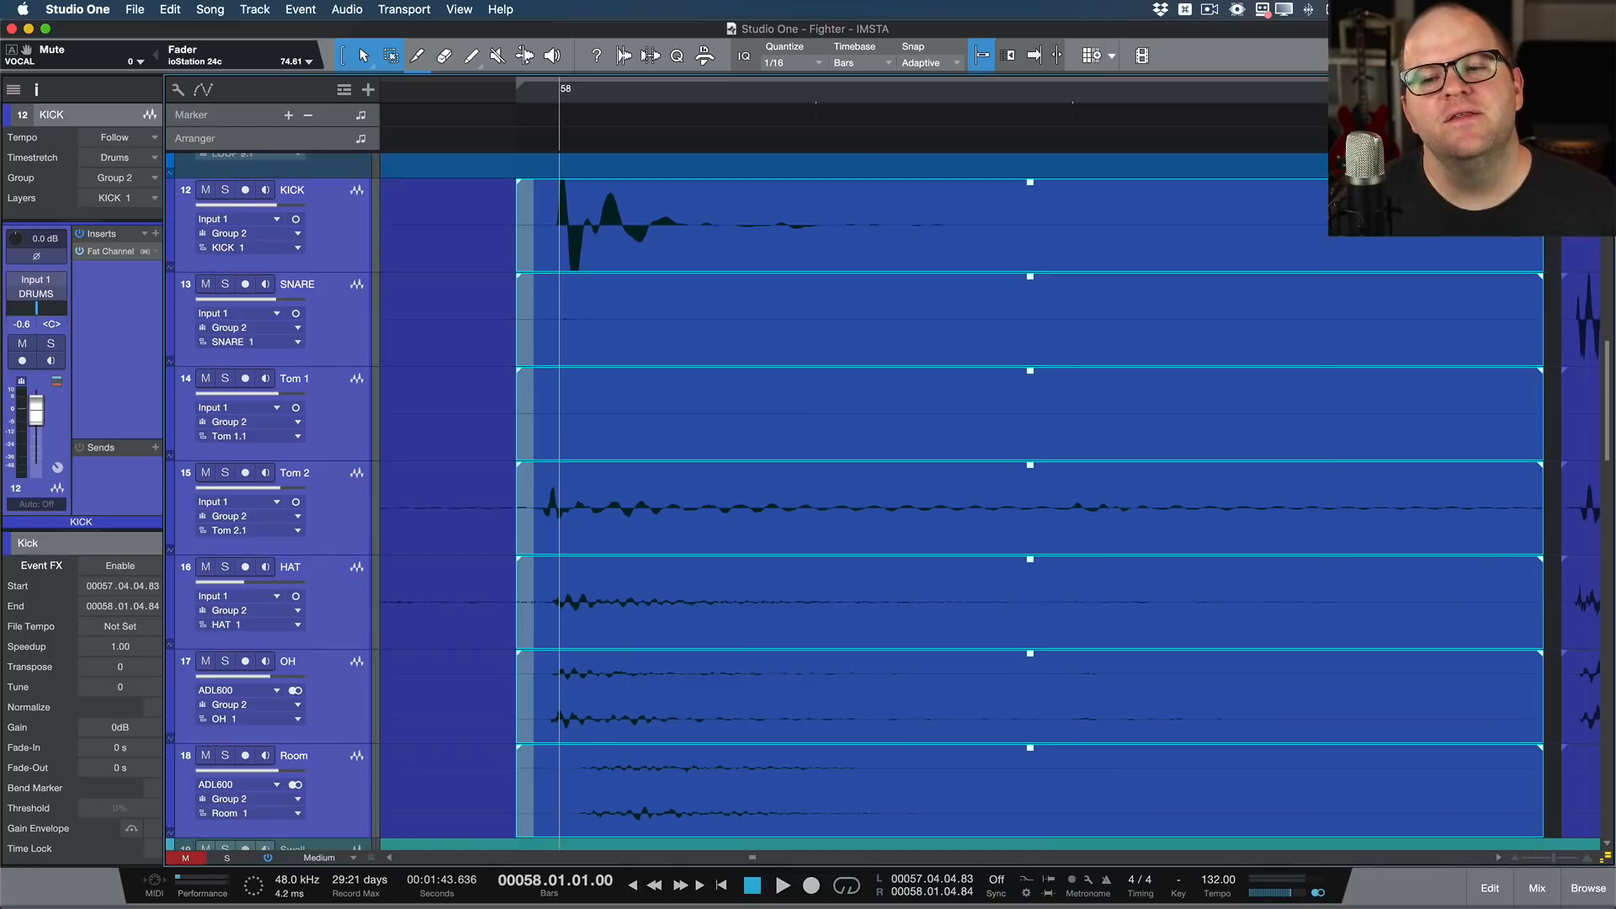
pyautogui.moveTo(1544, 227); pyautogui.dragTo(1562, 227)
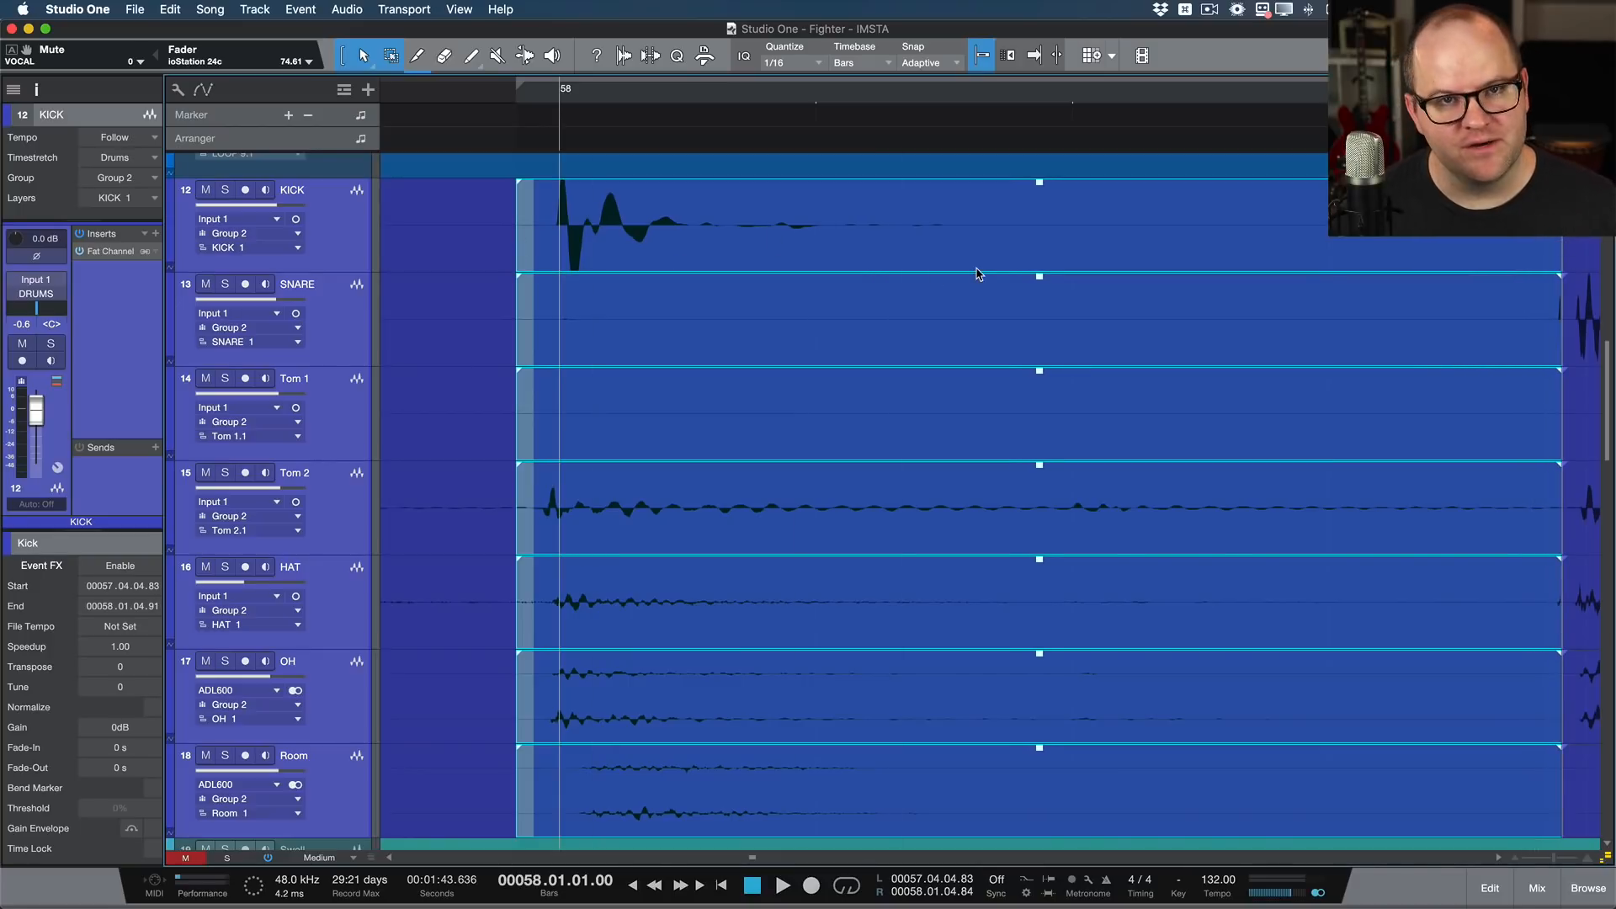
# Step: Undo the end extension, the move and both splits of the grouped drums
pyautogui.press('super+z')
pyautogui.press('super+z')
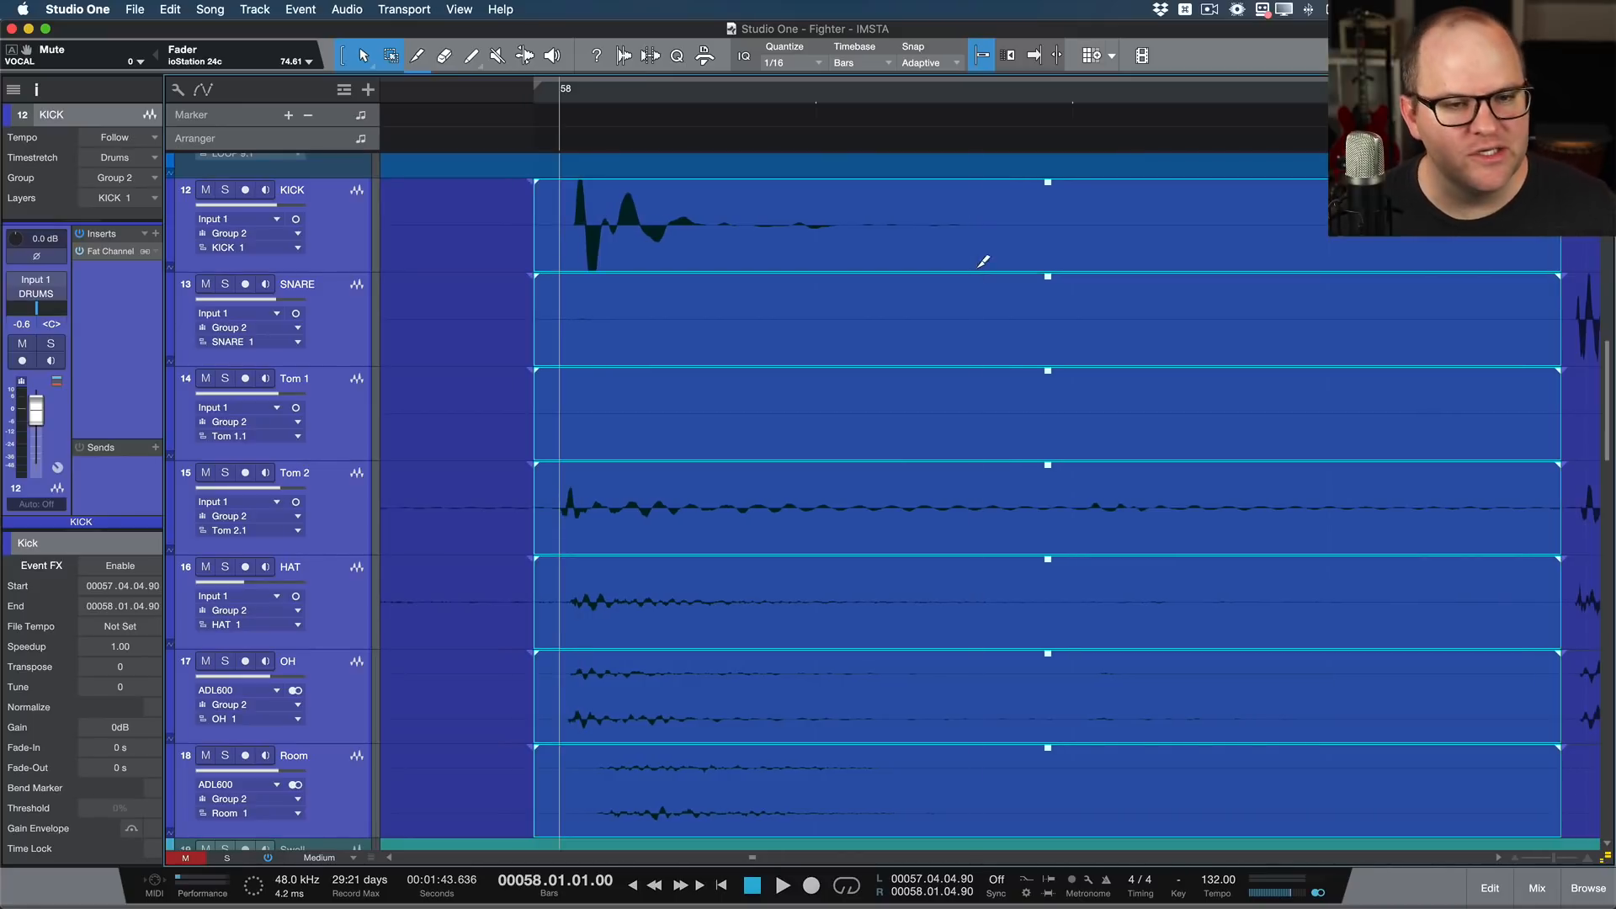
pyautogui.press('super+z')
pyautogui.press('super+z')
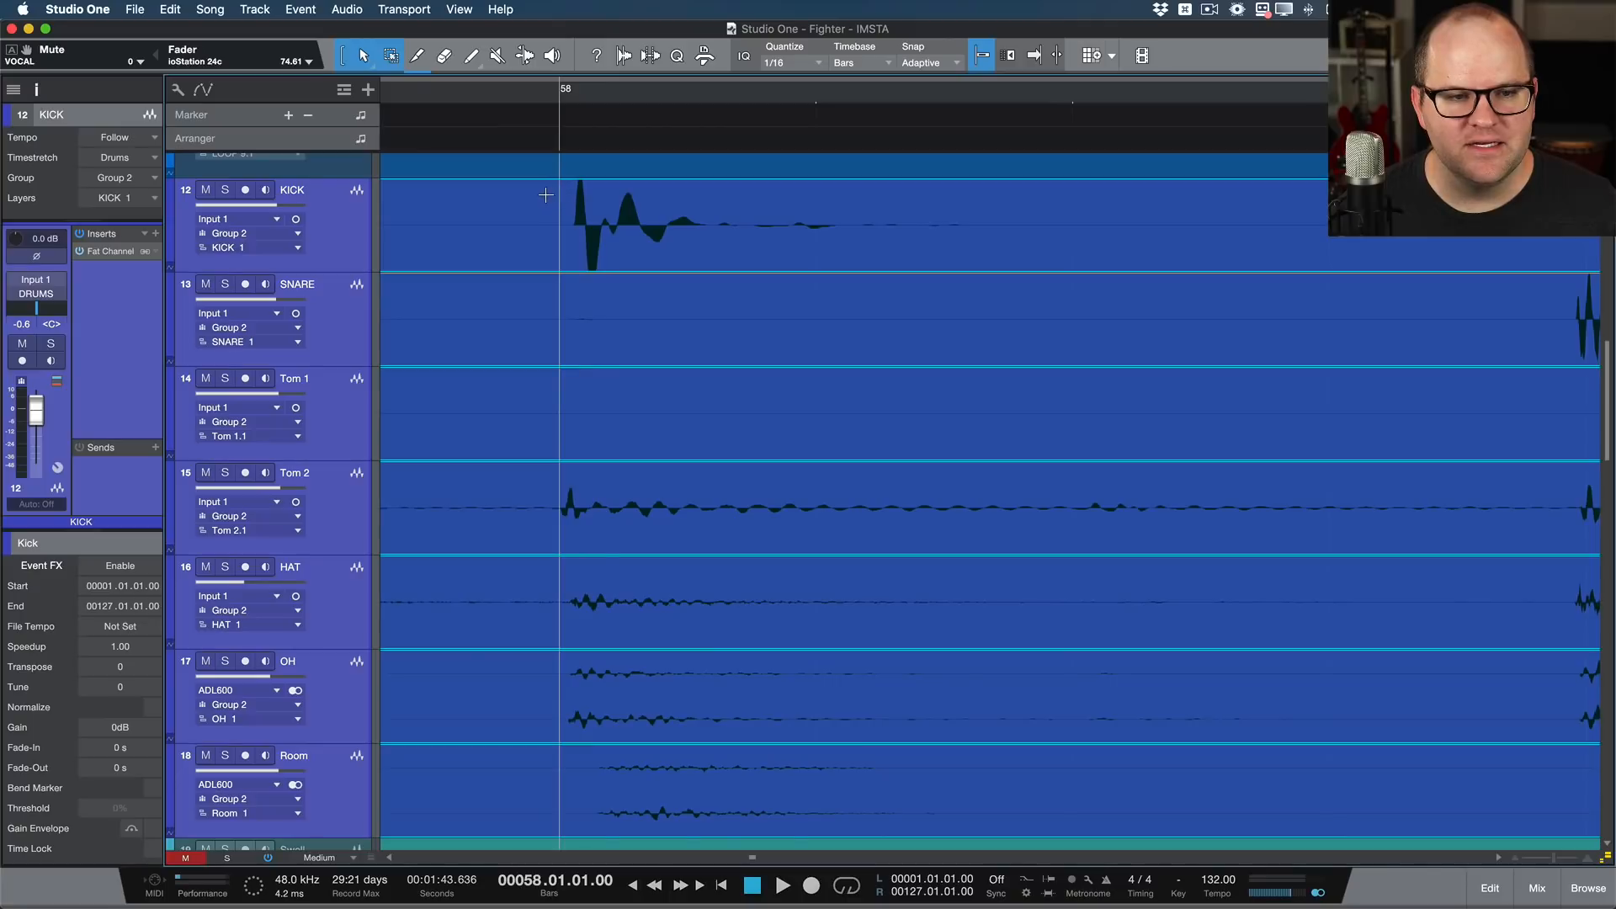
# Step: Split the grouped drums at bar 58 and just before the next snare hit, and slip the audio inside earlier onto bar 58
pyautogui.moveTo(548, 190); pyautogui.dragTo(1553, 834)
pyautogui.click(1270, 199)
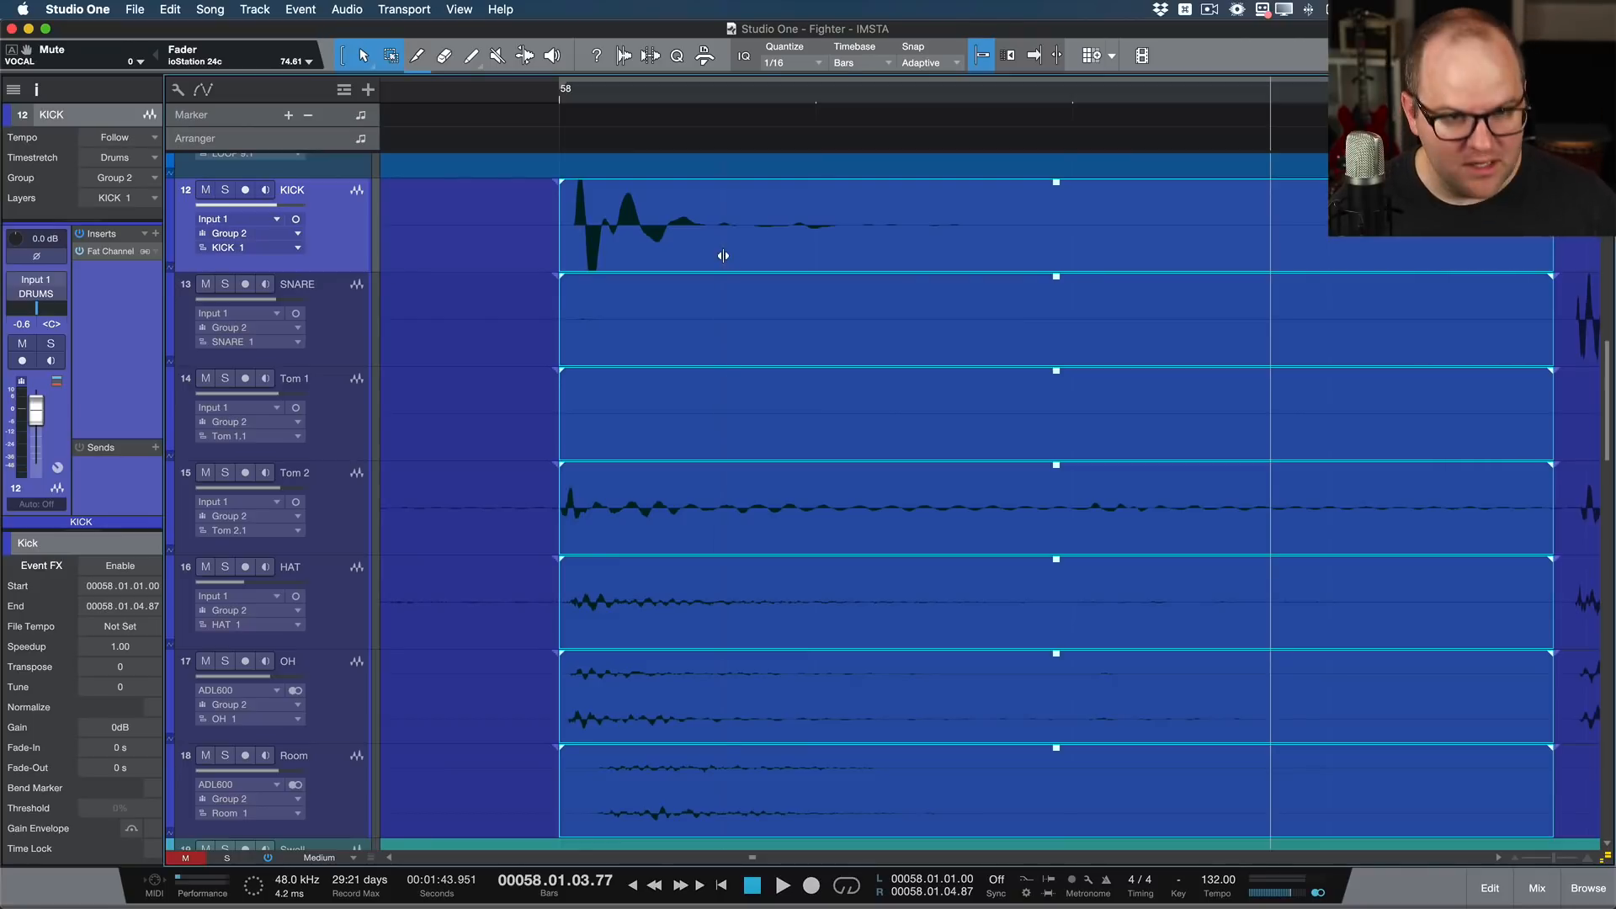
pyautogui.moveTo(723, 256)
pyautogui.mouseDown()
pyautogui.moveTo(678, 260)
pyautogui.moveTo(1030, 246)
pyautogui.moveTo(759, 253)
pyautogui.moveTo(785, 269)
pyautogui.moveTo(740, 241)
pyautogui.moveTo(653, 260)
pyautogui.moveTo(805, 252)
pyautogui.moveTo(722, 267)
pyautogui.moveTo(737, 243)
pyautogui.moveTo(721, 245)
pyautogui.moveTo(830, 253)
pyautogui.moveTo(712, 256)
pyautogui.mouseUp()
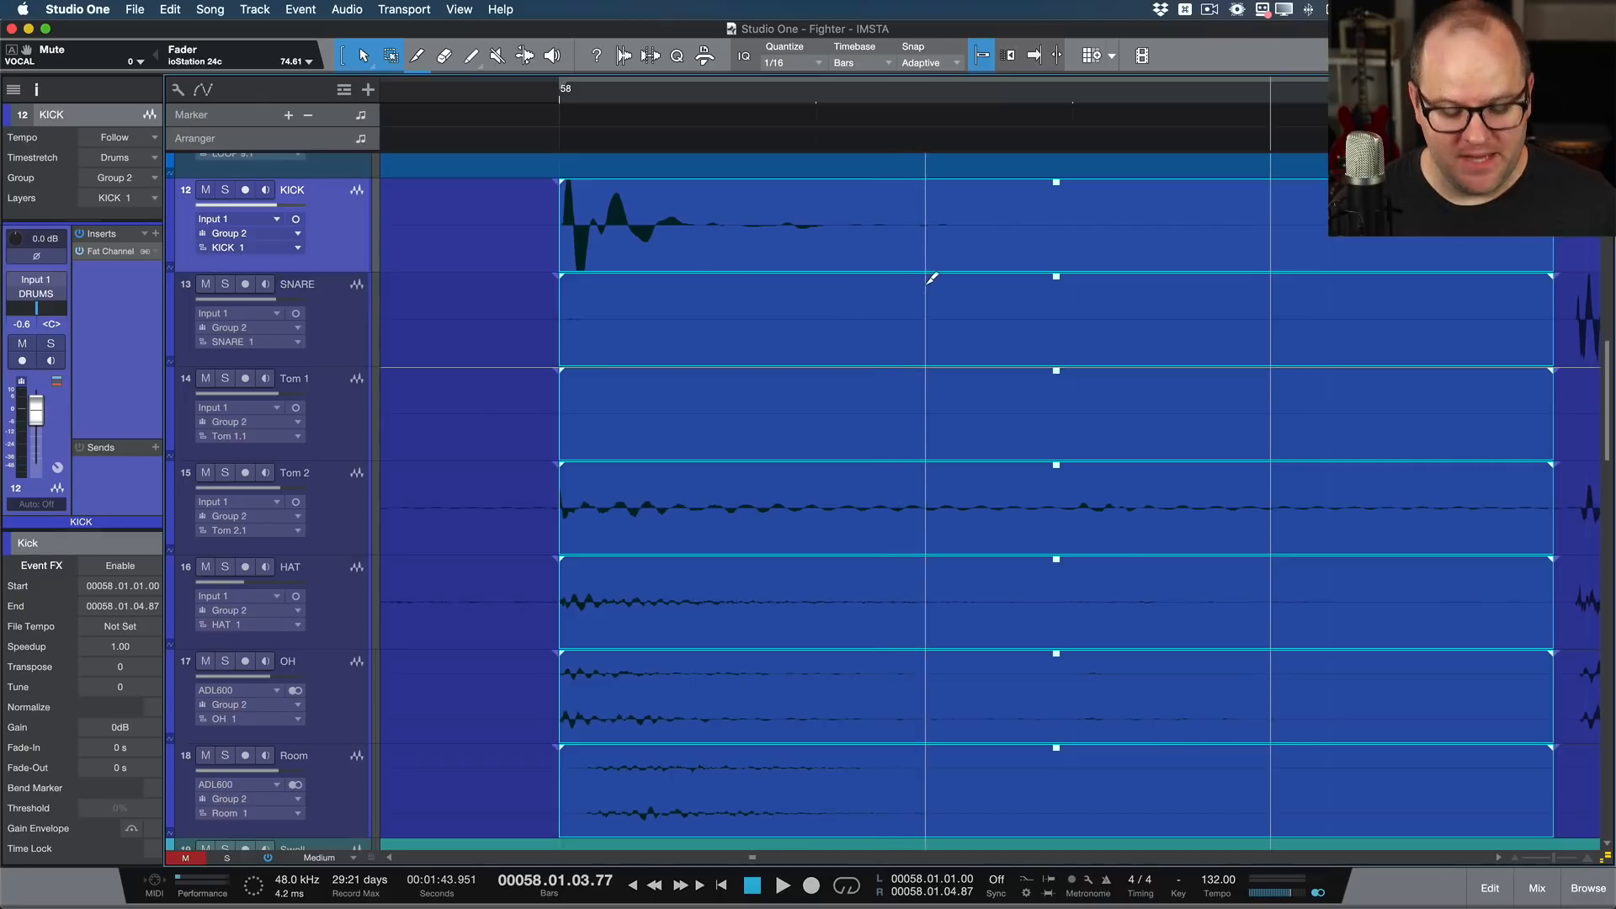
# Step: Crossfade both edges of the slipped drum section and shift its starting crossfade earlier, ahead of the kick
pyautogui.press('x')
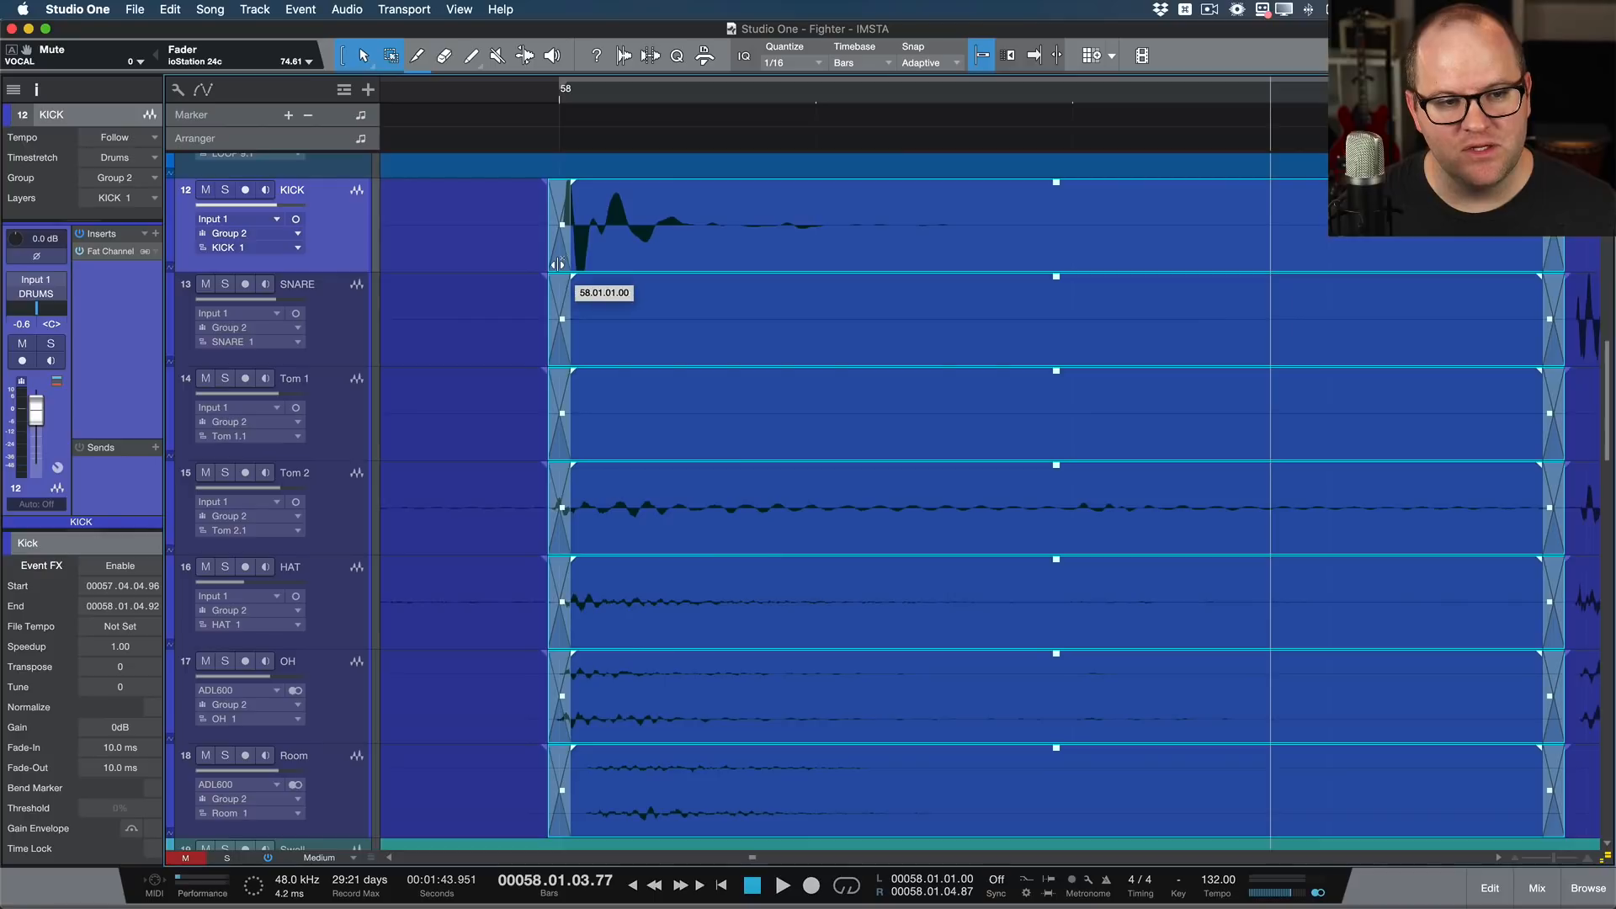
pyautogui.moveTo(544, 266); pyautogui.dragTo(526, 266)
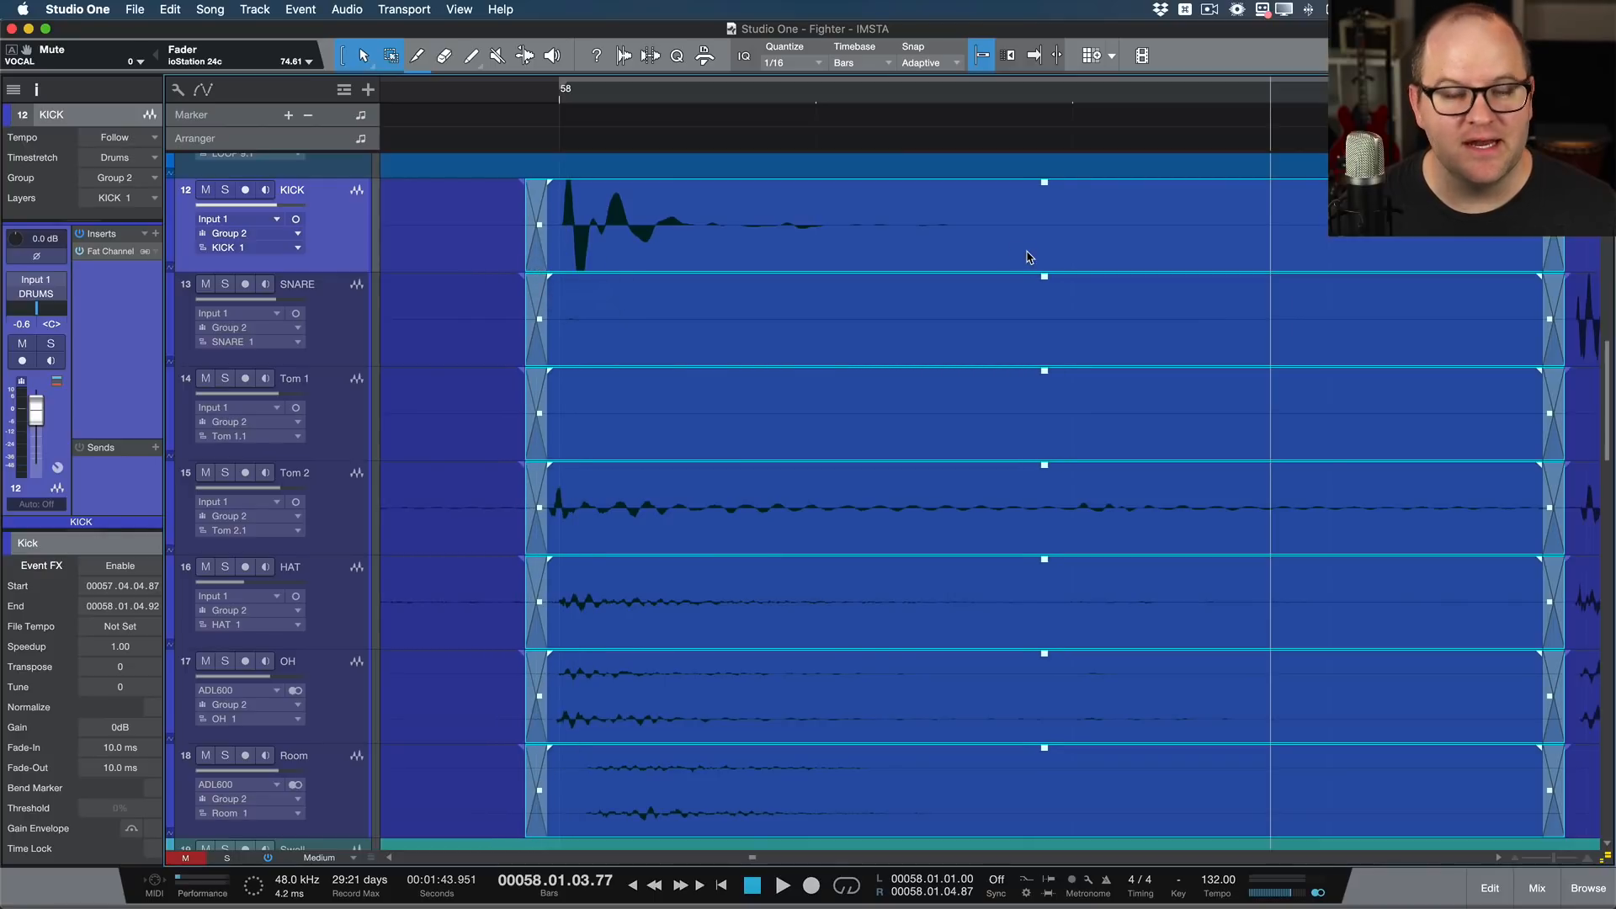
# Step: Select the Bass Clean and Bass DIST events together around beat 58.3
pyautogui.scroll(-4, 1027, 257)
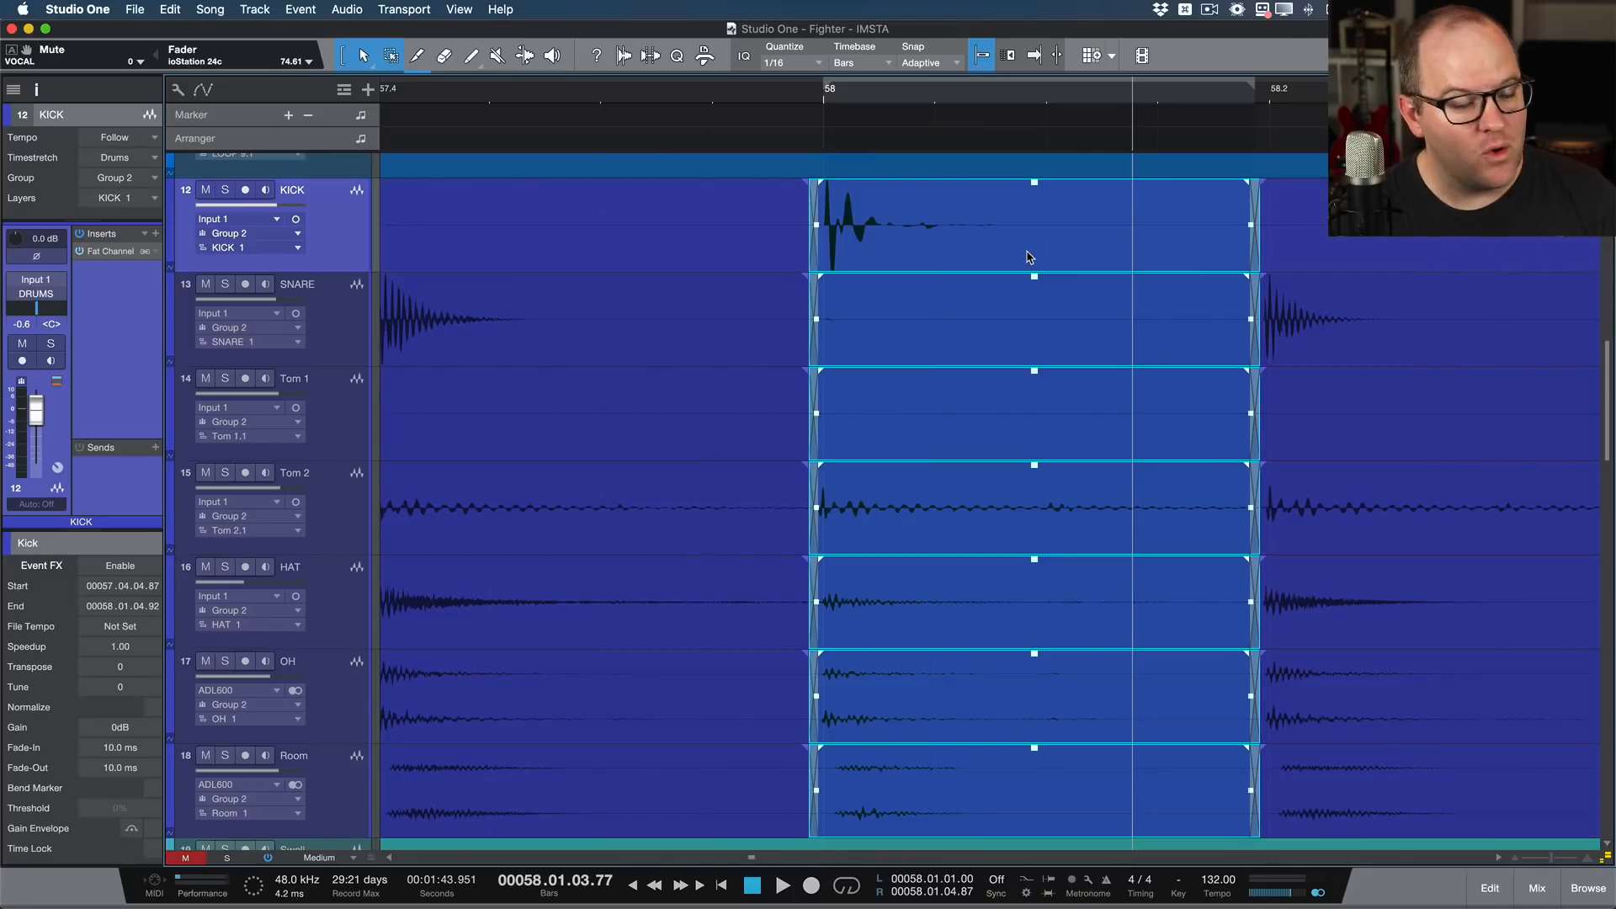
pyautogui.scroll(-4, 1027, 256)
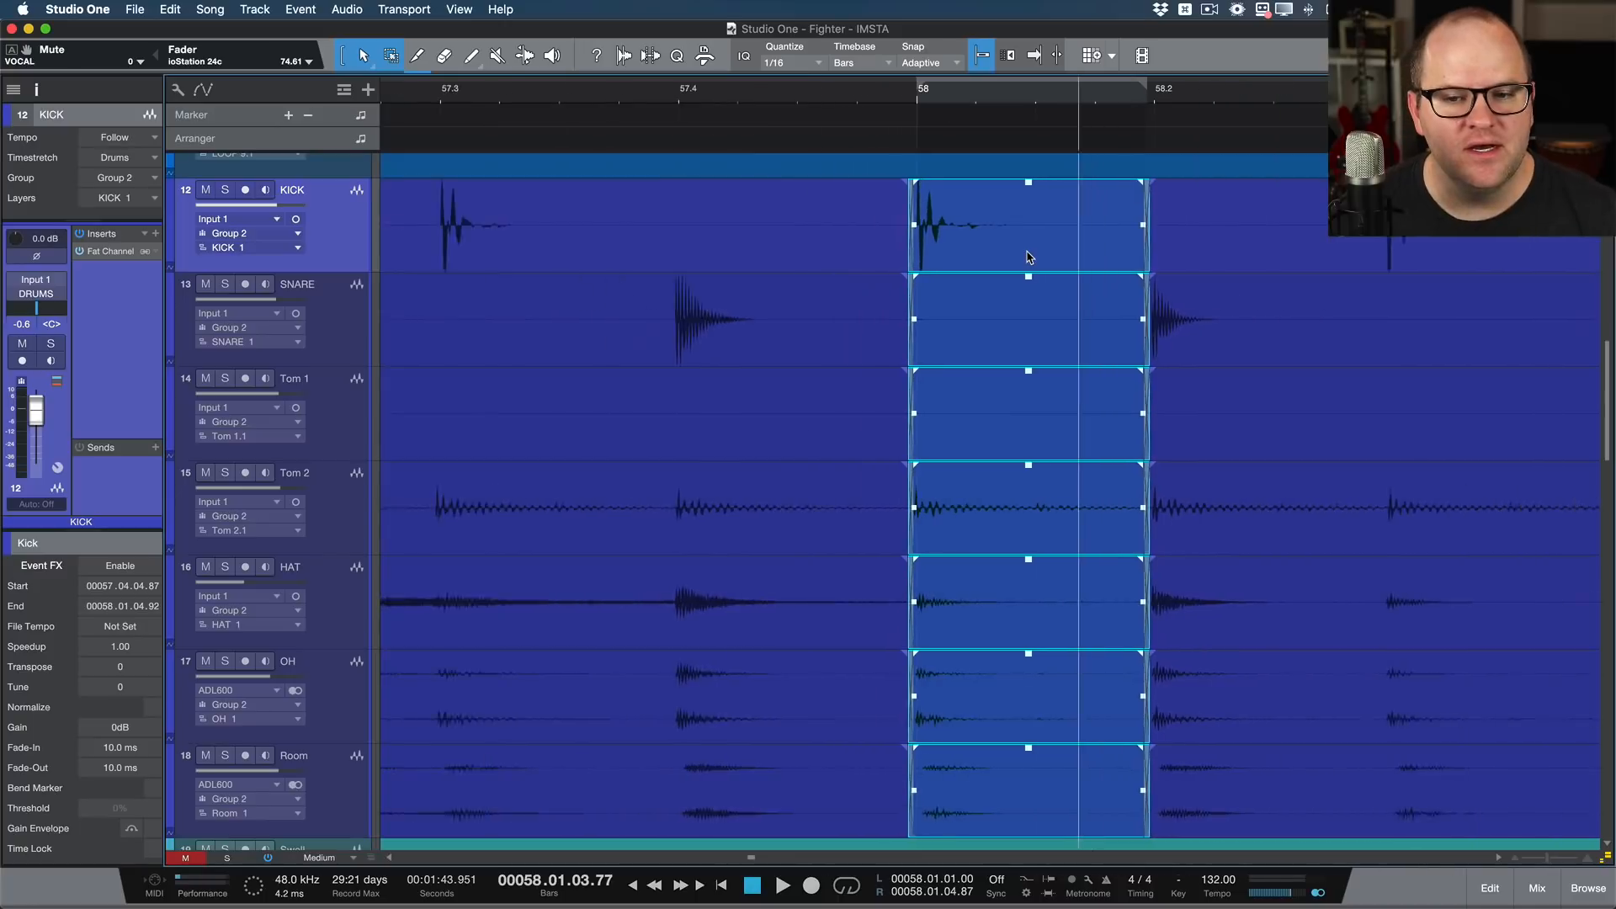
pyautogui.scroll(-3, 1062, 271)
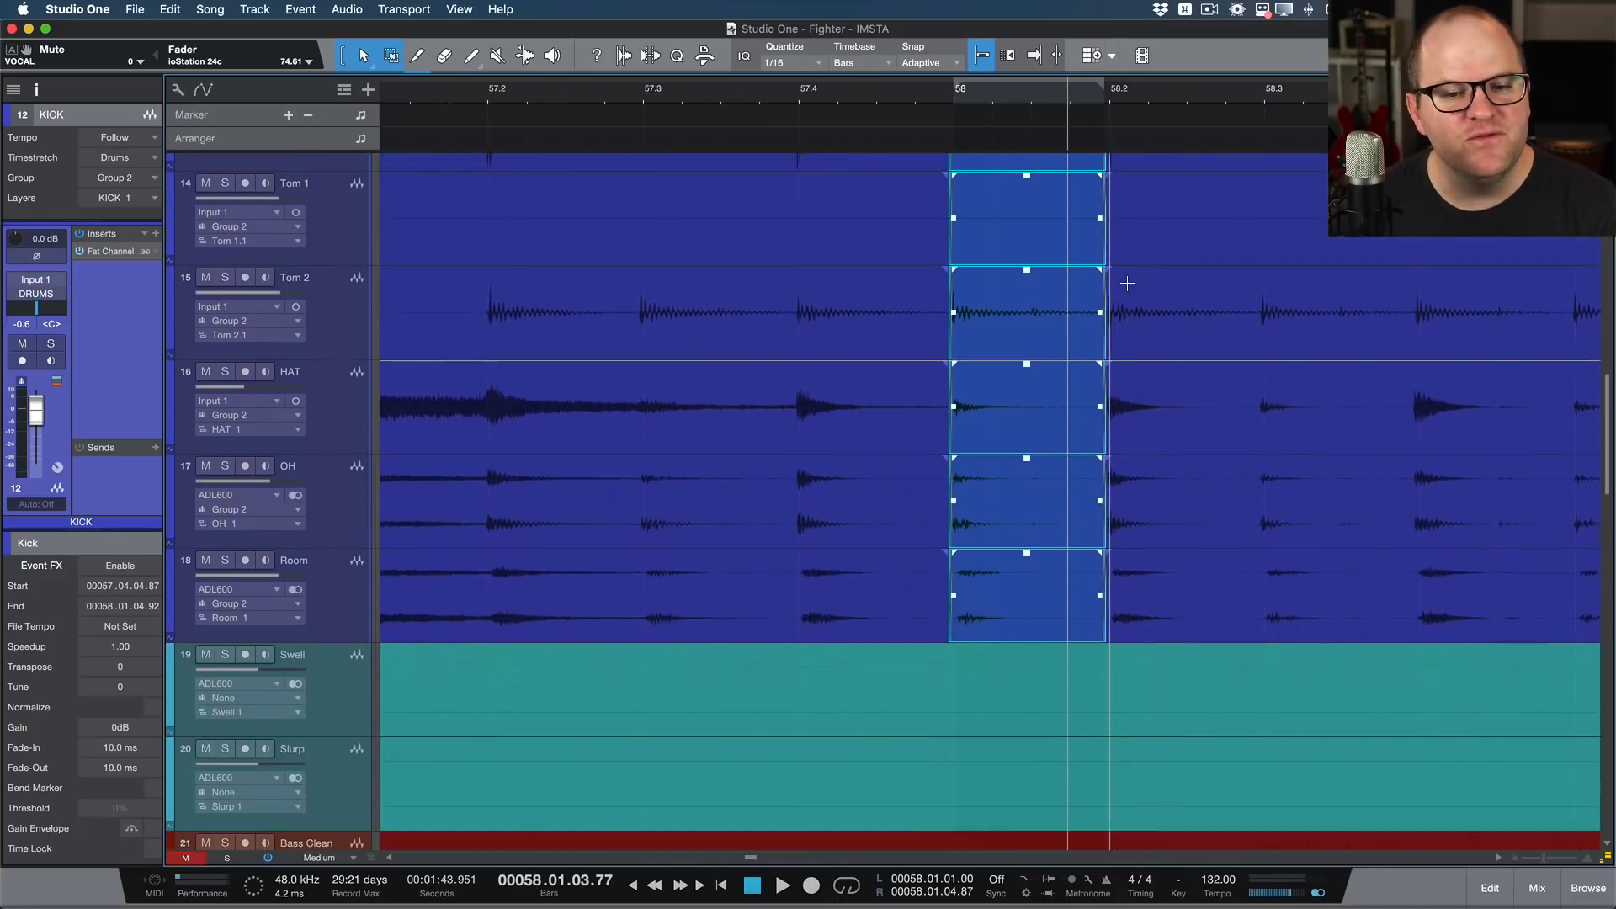
pyautogui.scroll(-2, 1127, 280)
pyautogui.hscroll(3, 1127, 283)
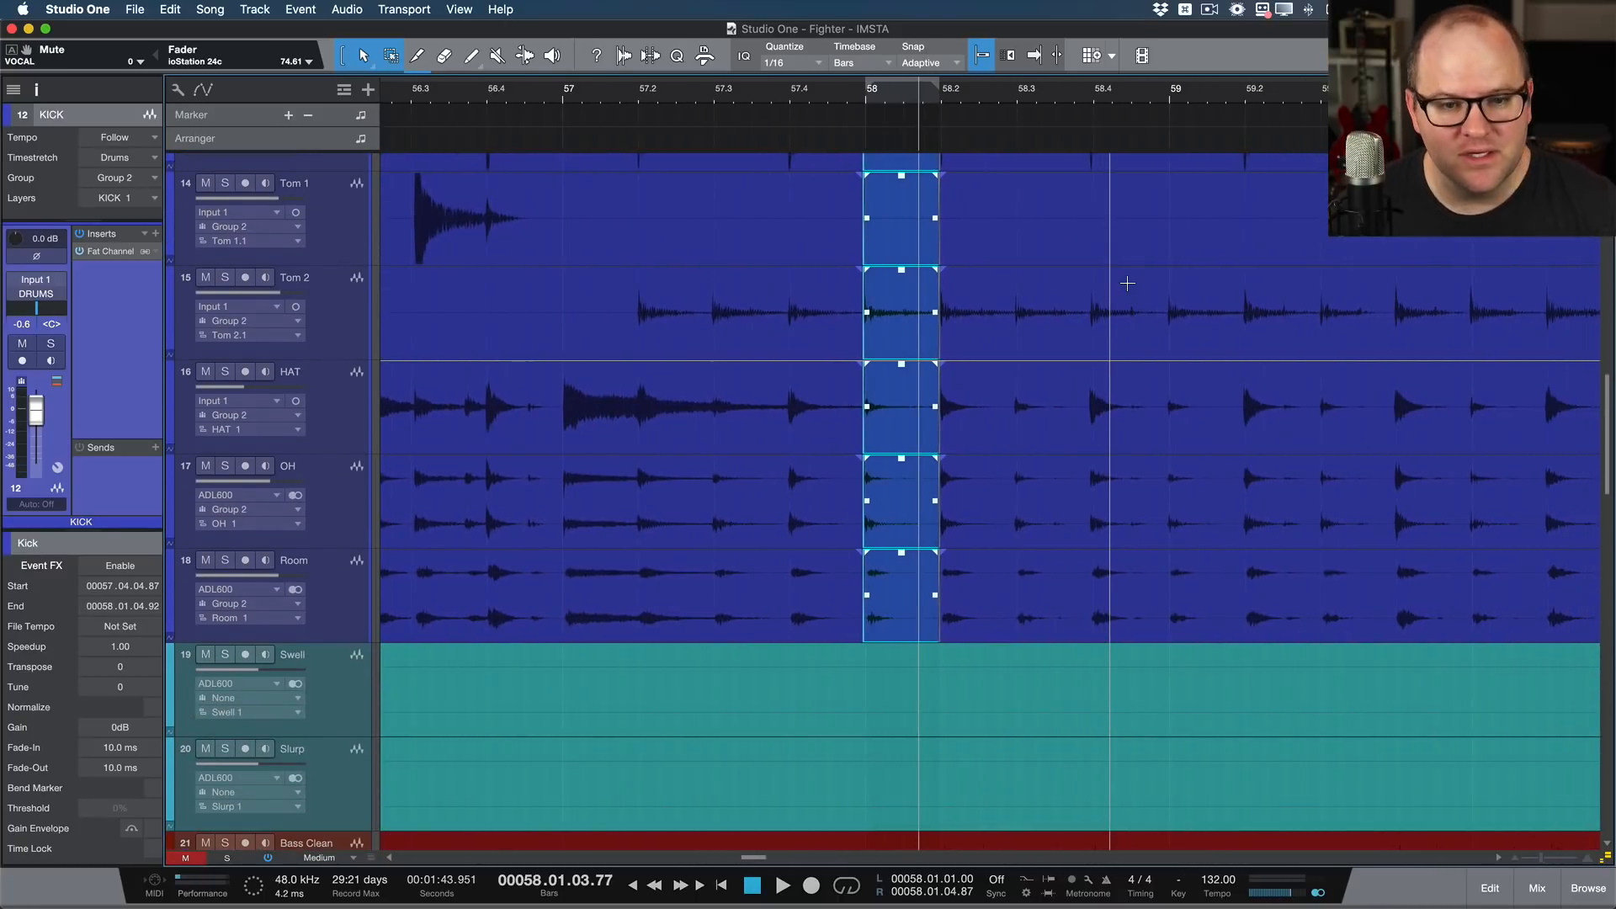
pyautogui.scroll(-3, 1127, 284)
pyautogui.scroll(-1, 1124, 290)
pyautogui.scroll(-3, 1116, 331)
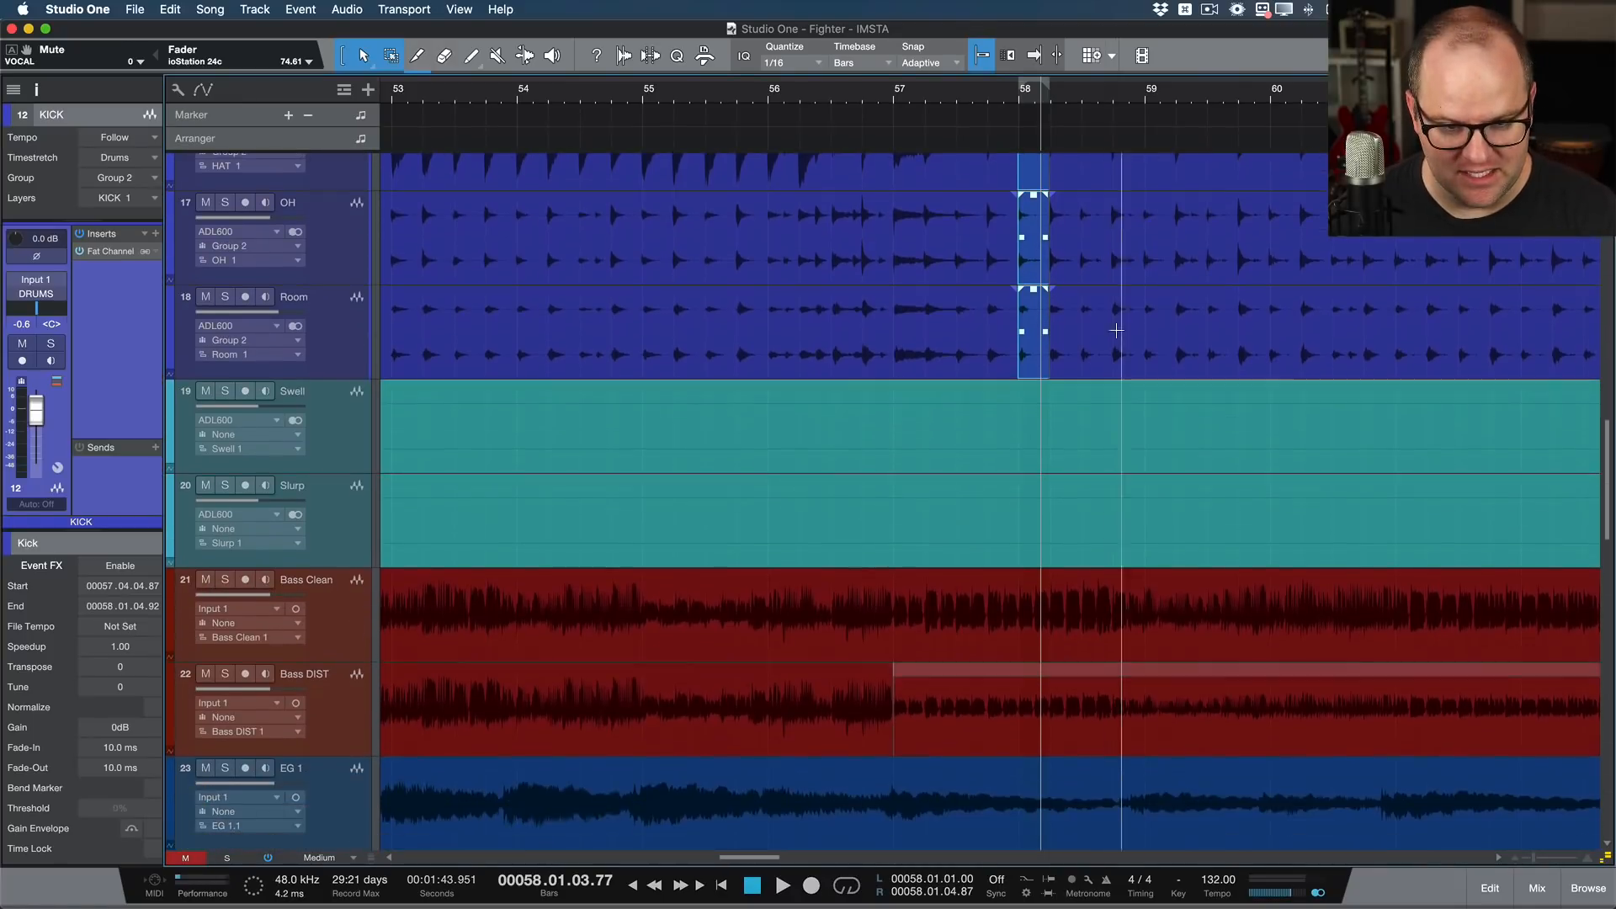
pyautogui.click(1085, 619)
pyautogui.scroll(5, 1092, 643)
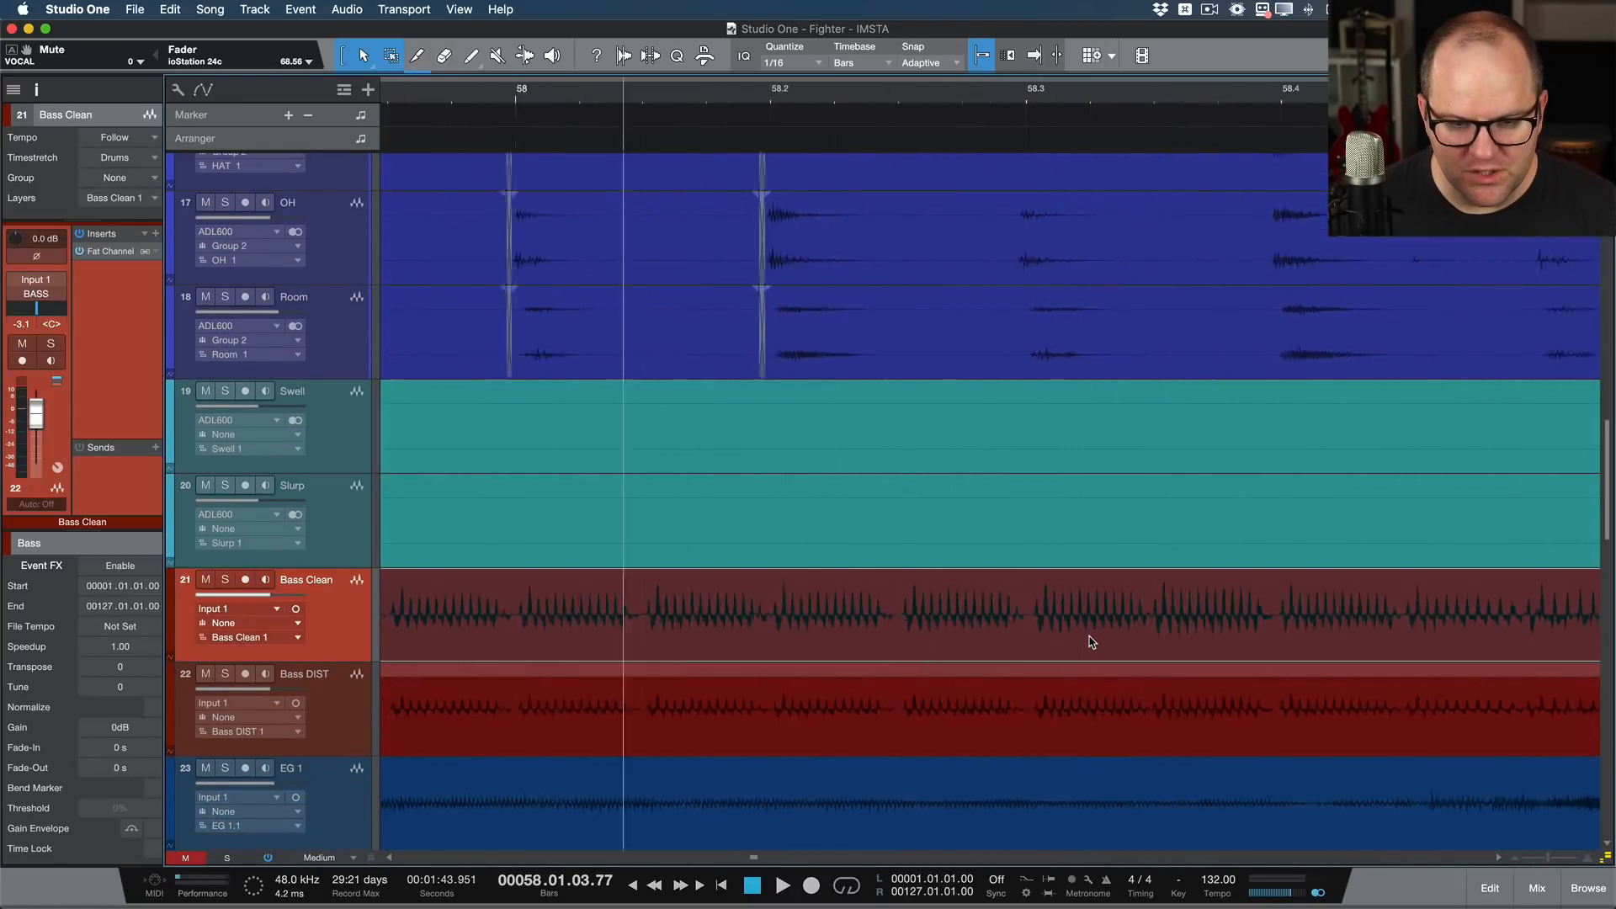
pyautogui.scroll(3, 1092, 642)
pyautogui.click(1059, 727)
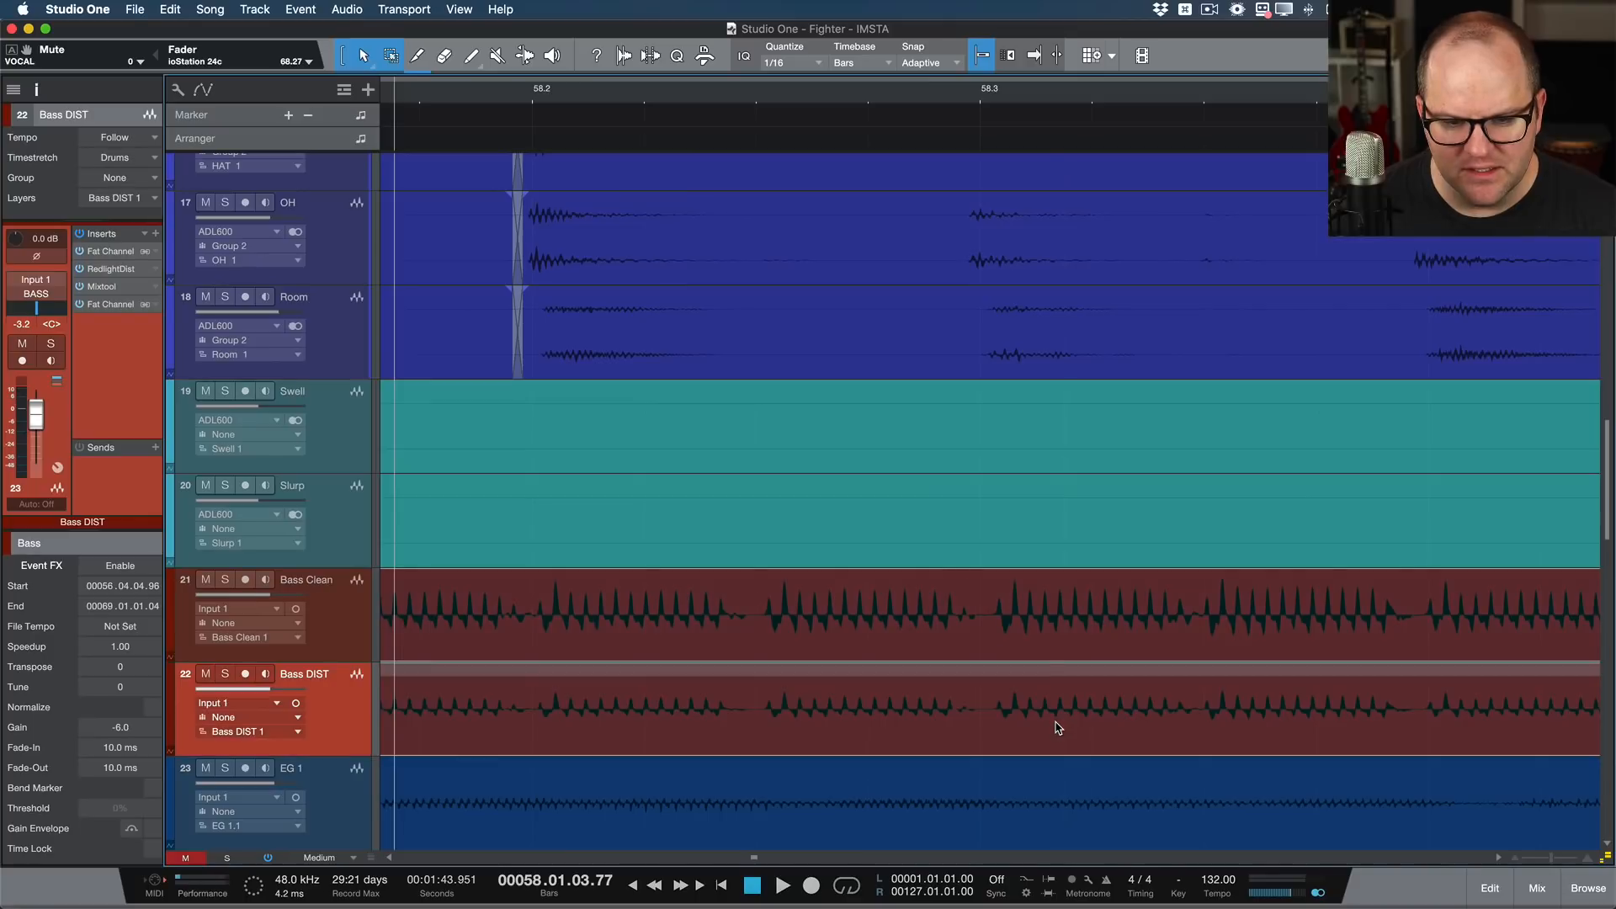
pyautogui.click(1034, 655)
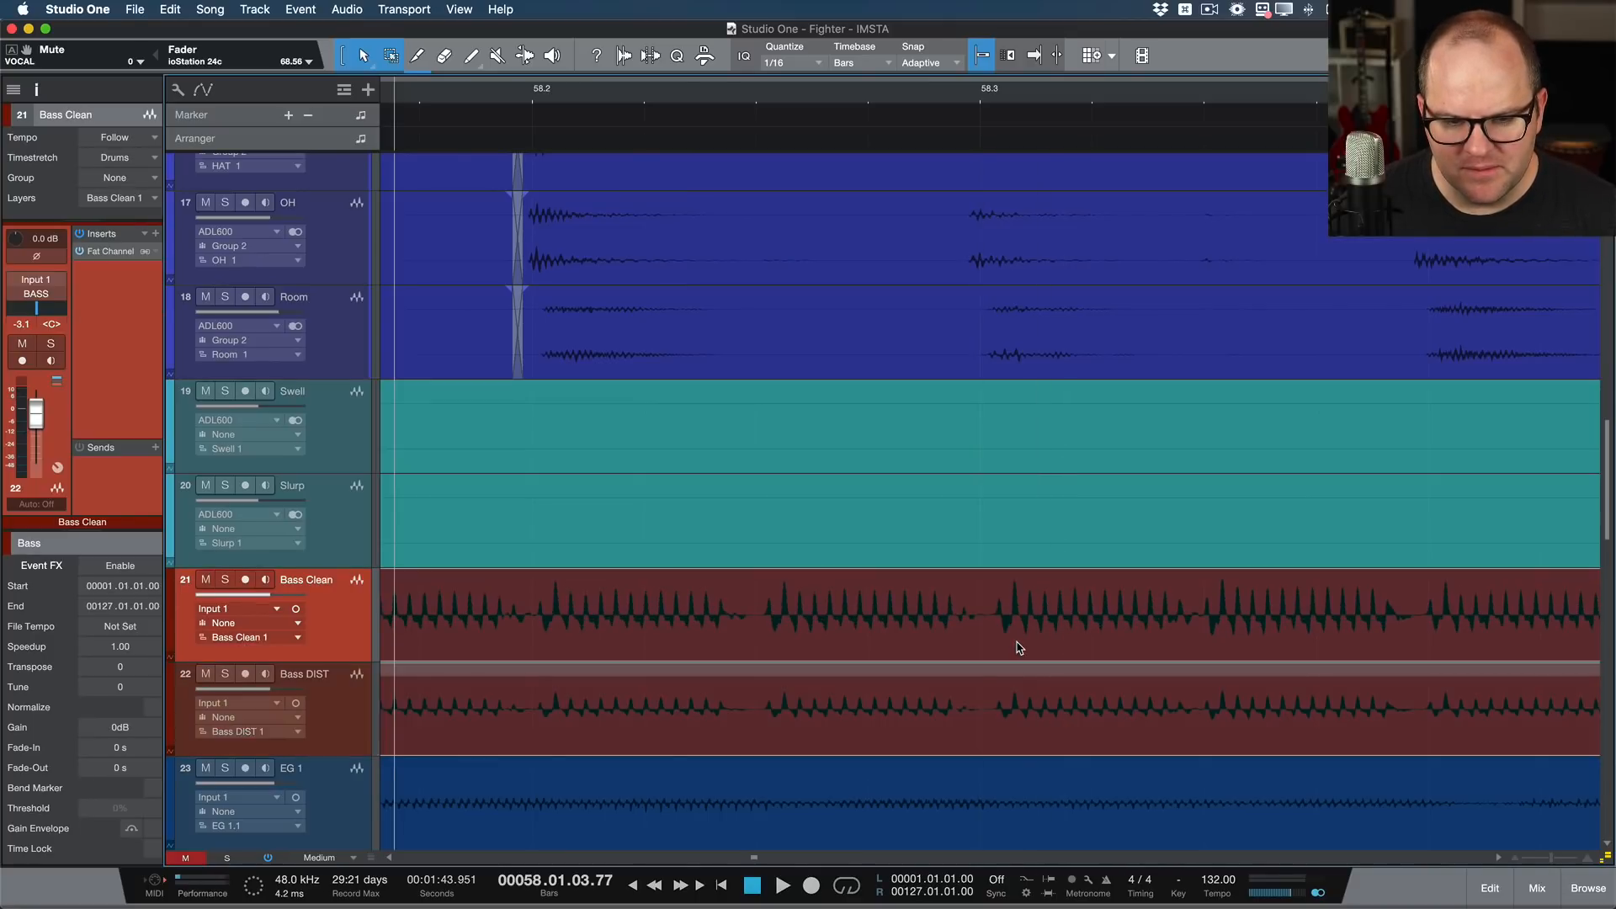
# Step: Split both bass events at 58.03.01.00 and 58.03.03.00 and crossfade the edges of the isolated section
pyautogui.keyDown('super'); pyautogui.click(987, 594); pyautogui.keyUp('super')
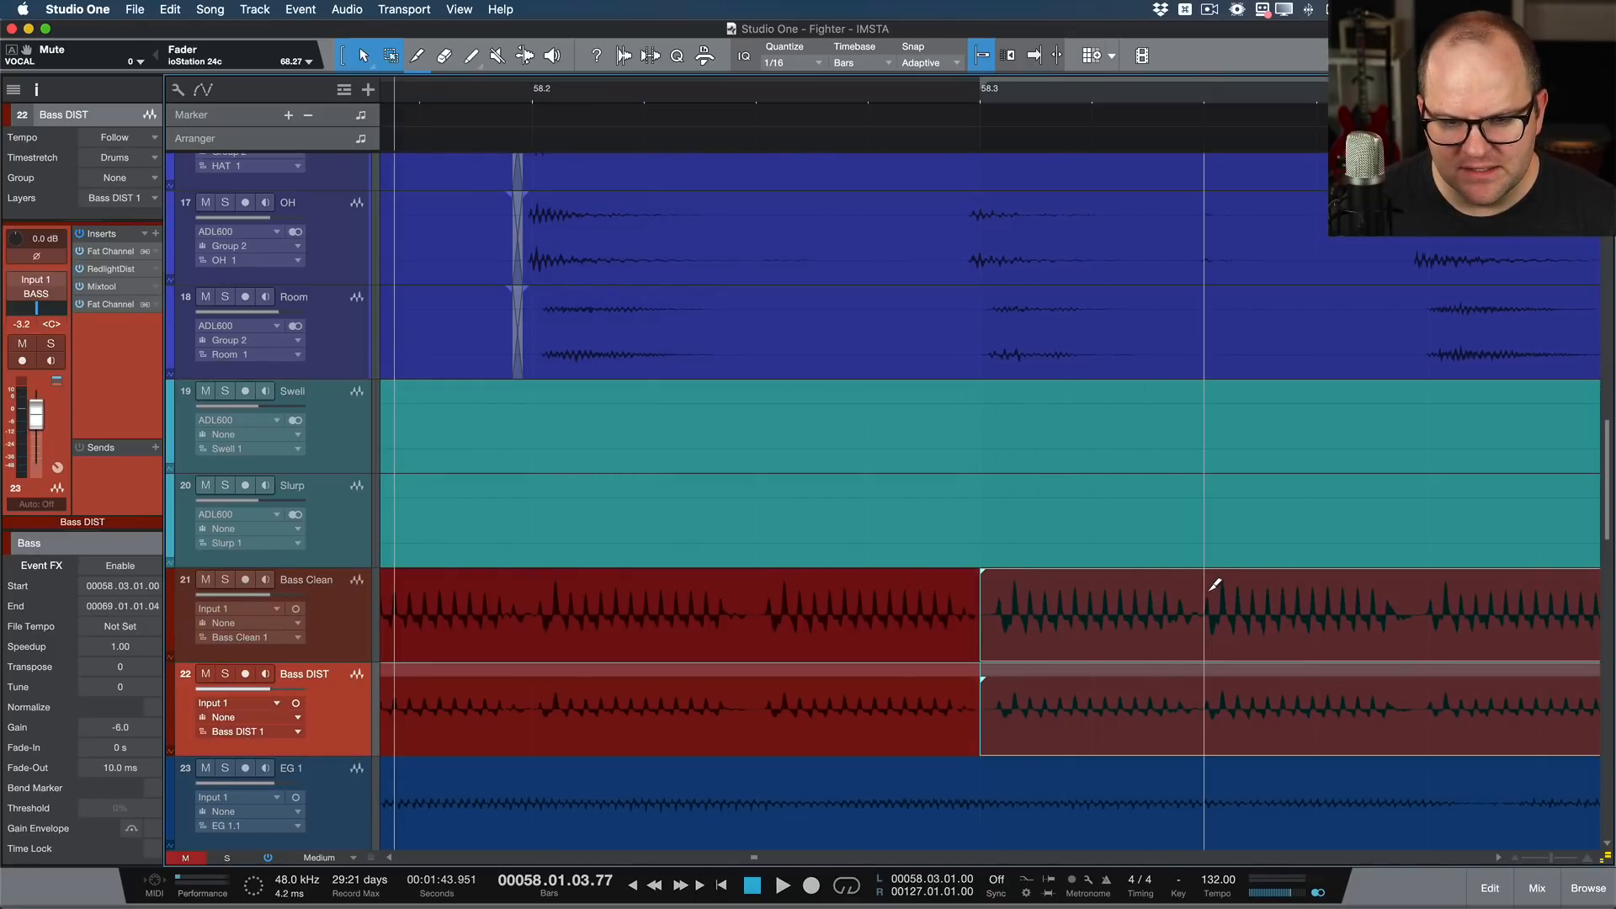
pyautogui.keyDown('super'); pyautogui.click(1210, 589); pyautogui.keyUp('super')
pyautogui.click(1152, 624)
pyautogui.keyDown('shift'); pyautogui.click(1122, 709); pyautogui.keyUp('shift')
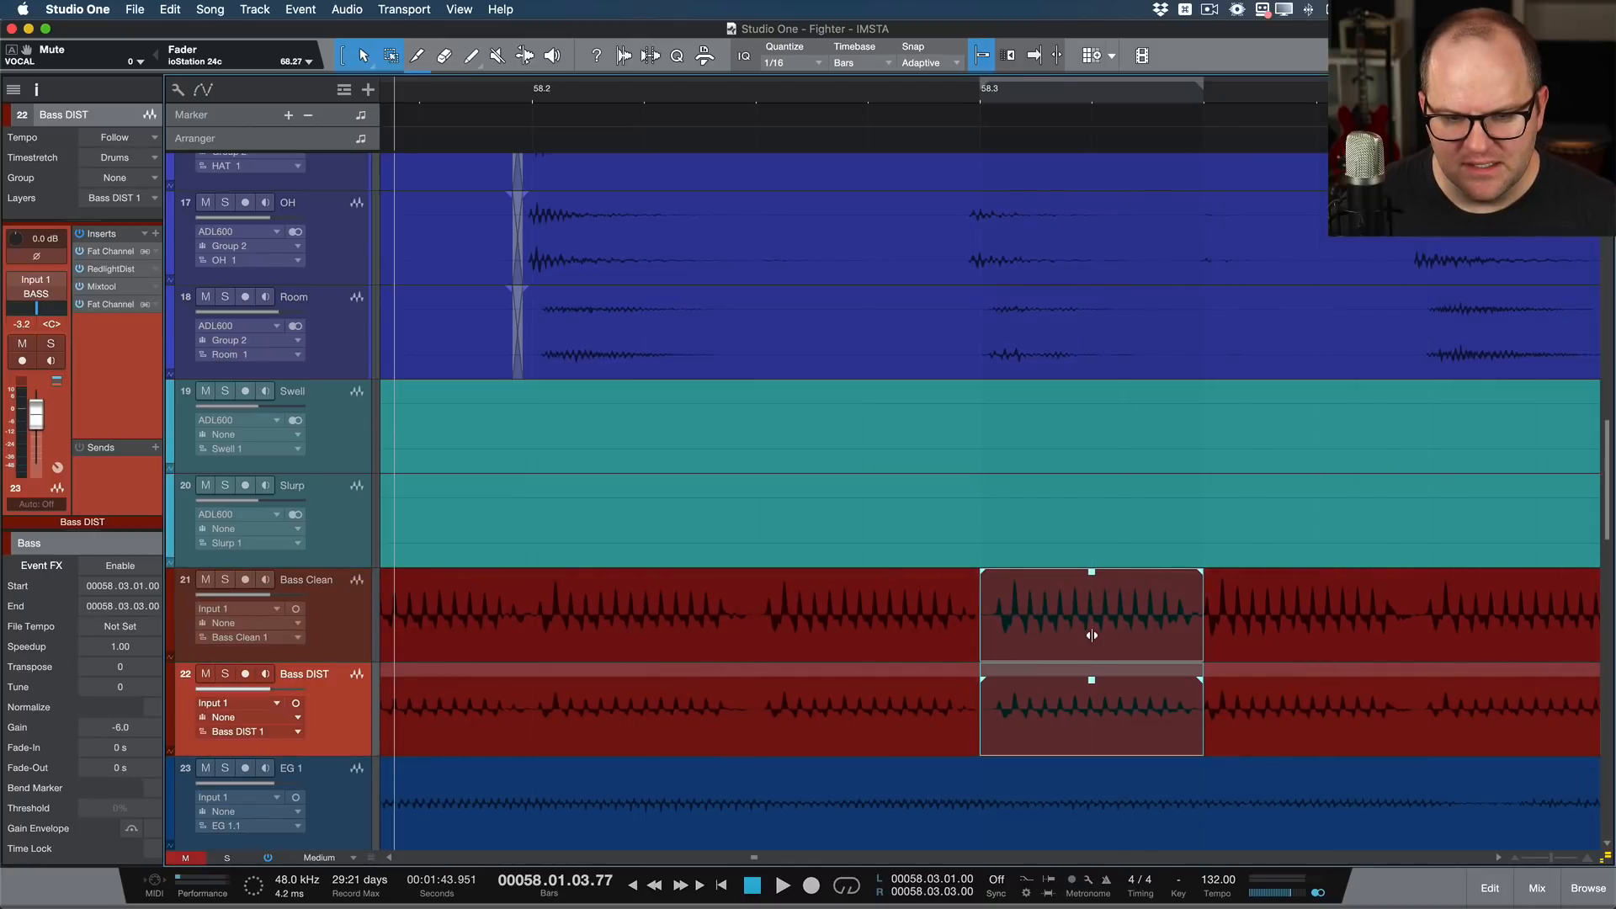
pyautogui.press('x')
pyautogui.hotkey('shift', 'z')
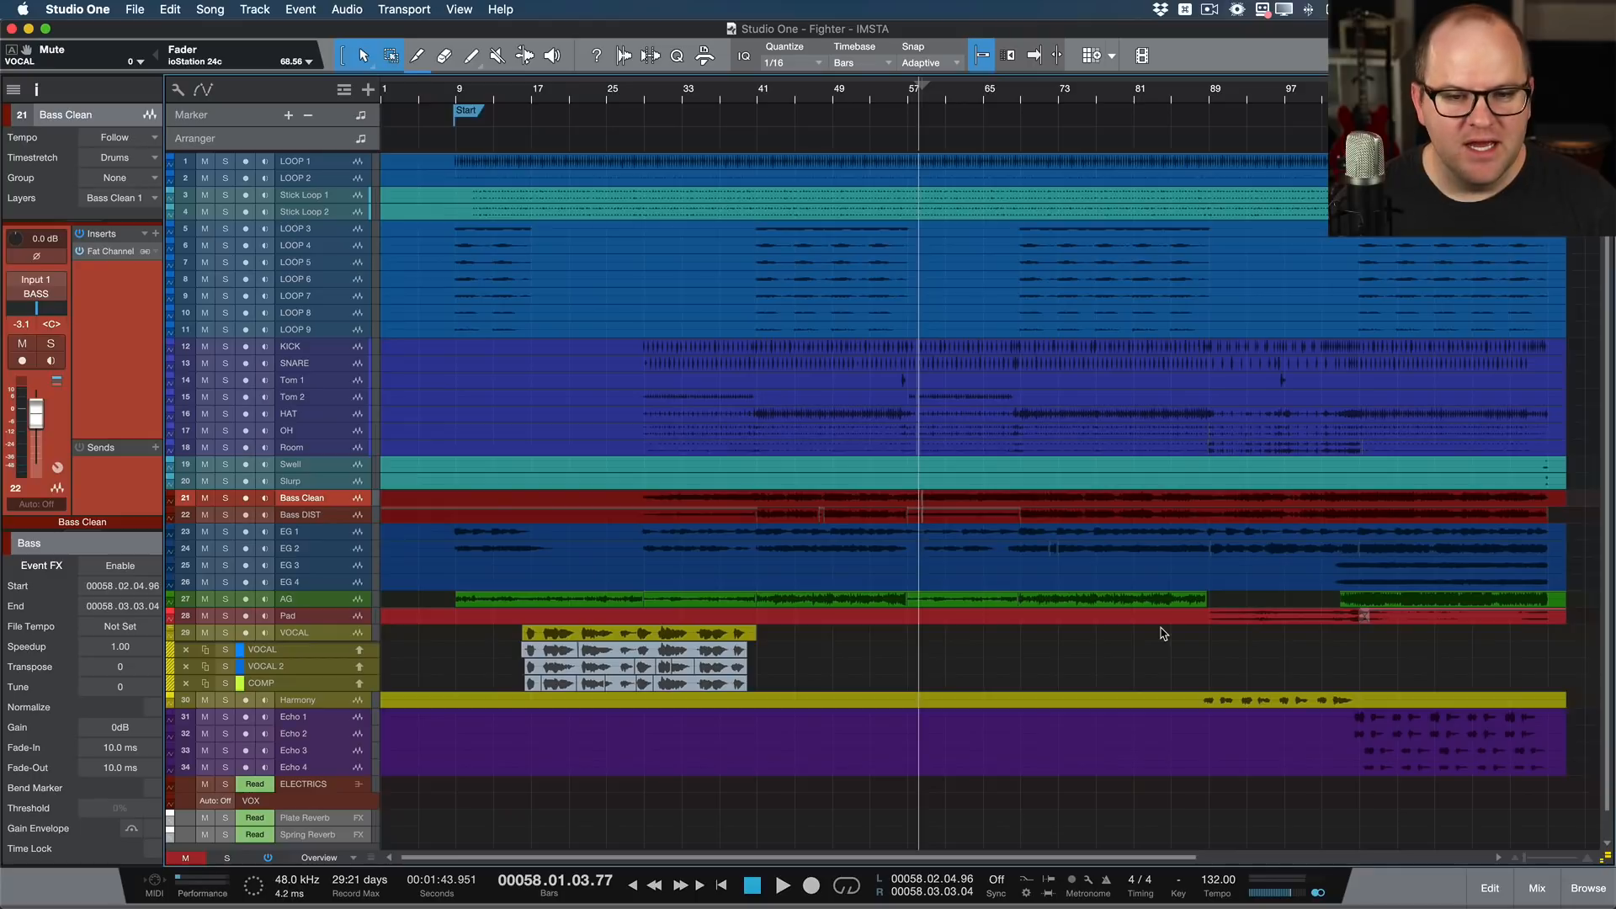
pyautogui.scroll(5, 989, 522)
pyautogui.hscroll(-2, 762, 507)
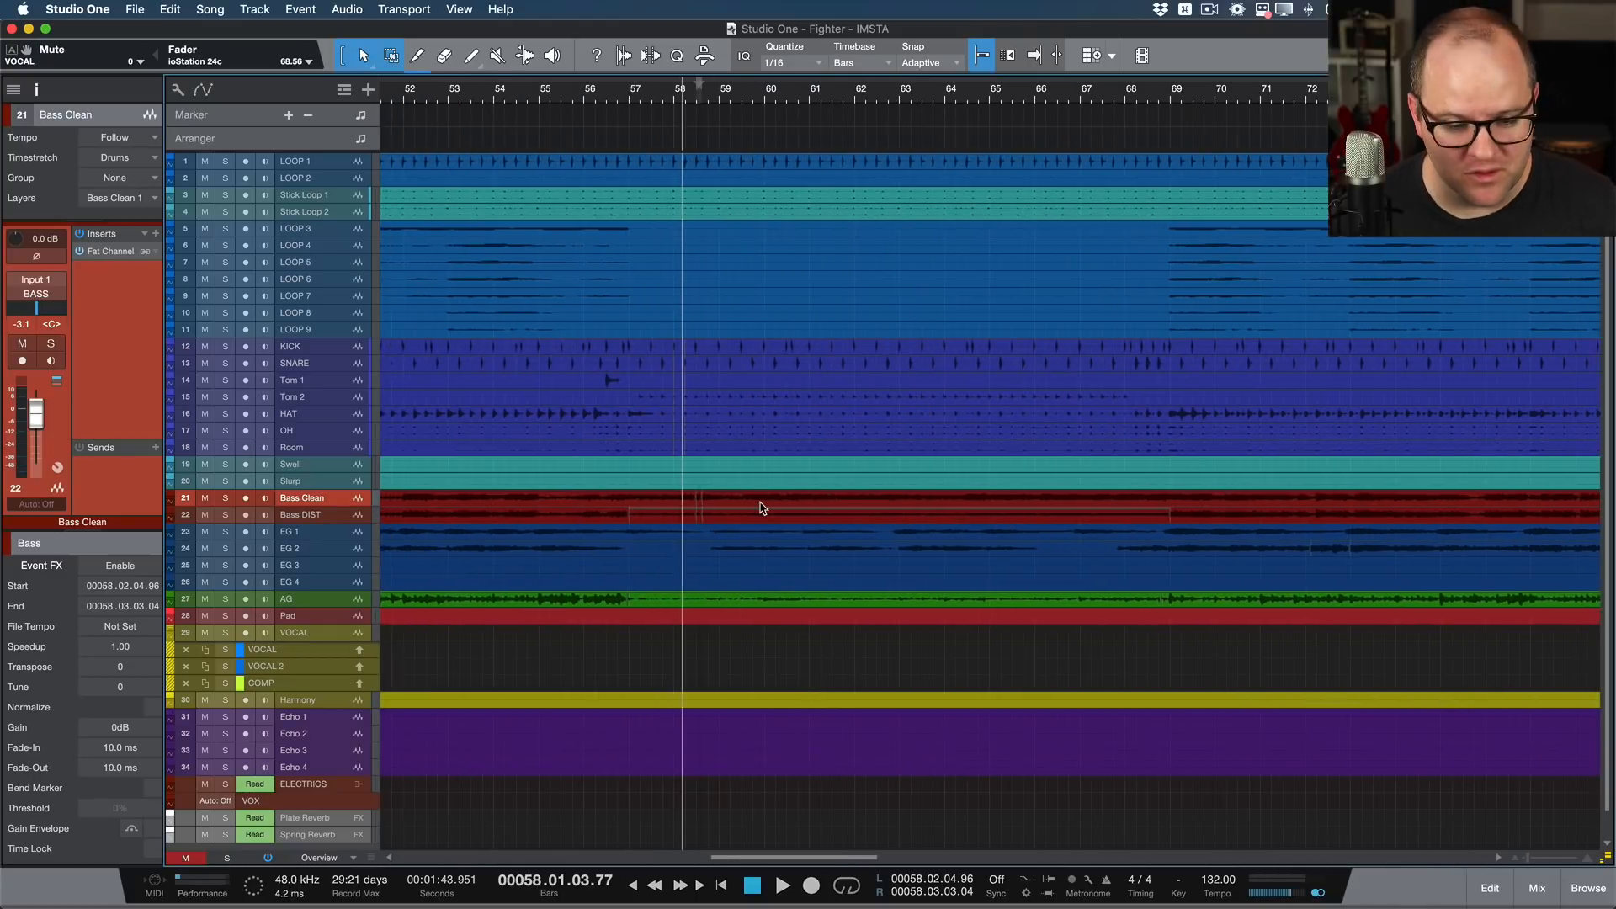
pyautogui.hscroll(-3, 762, 507)
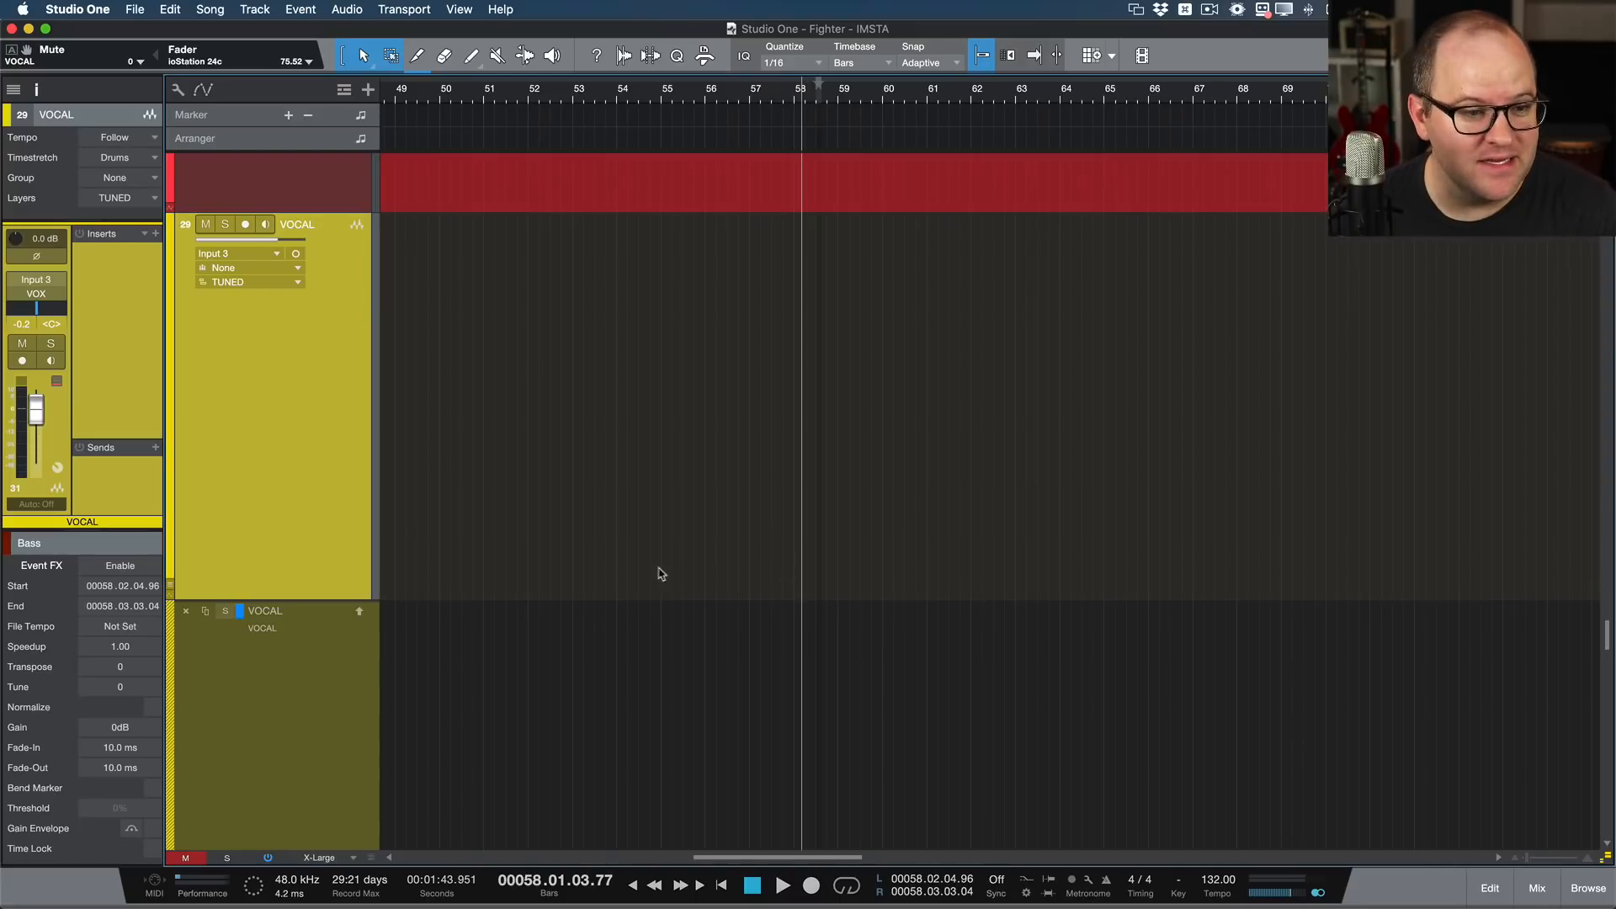
# Step: Show the mixer and browse the Dynamics effects available as inserts for the VOCAL channel
pyautogui.press('F5')
pyautogui.press('F3')
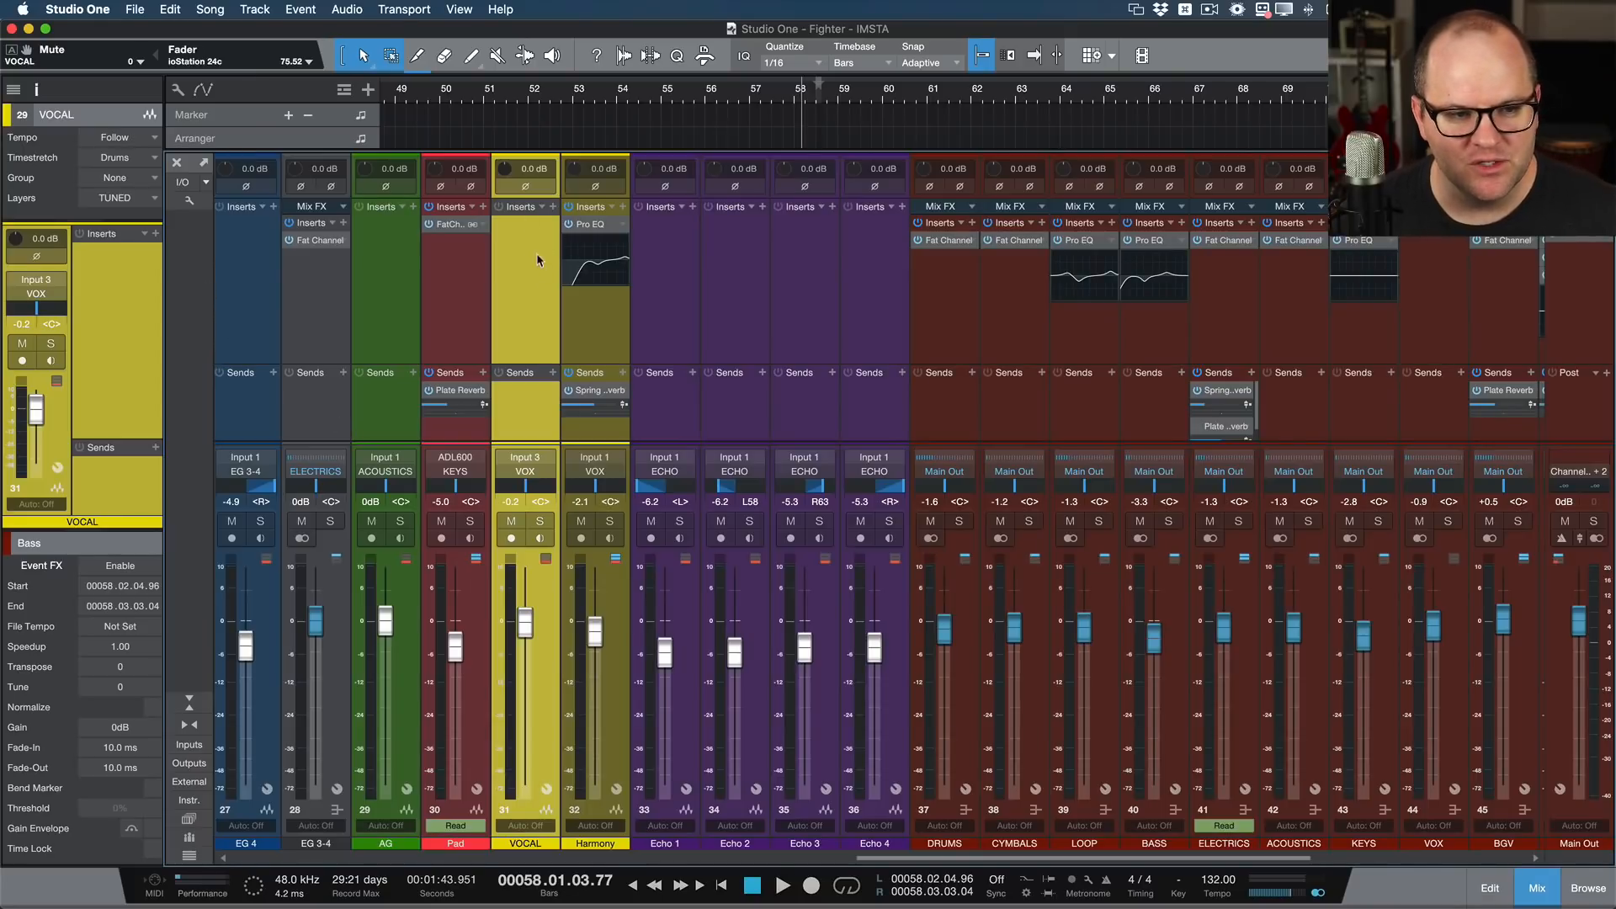
pyautogui.click(553, 208)
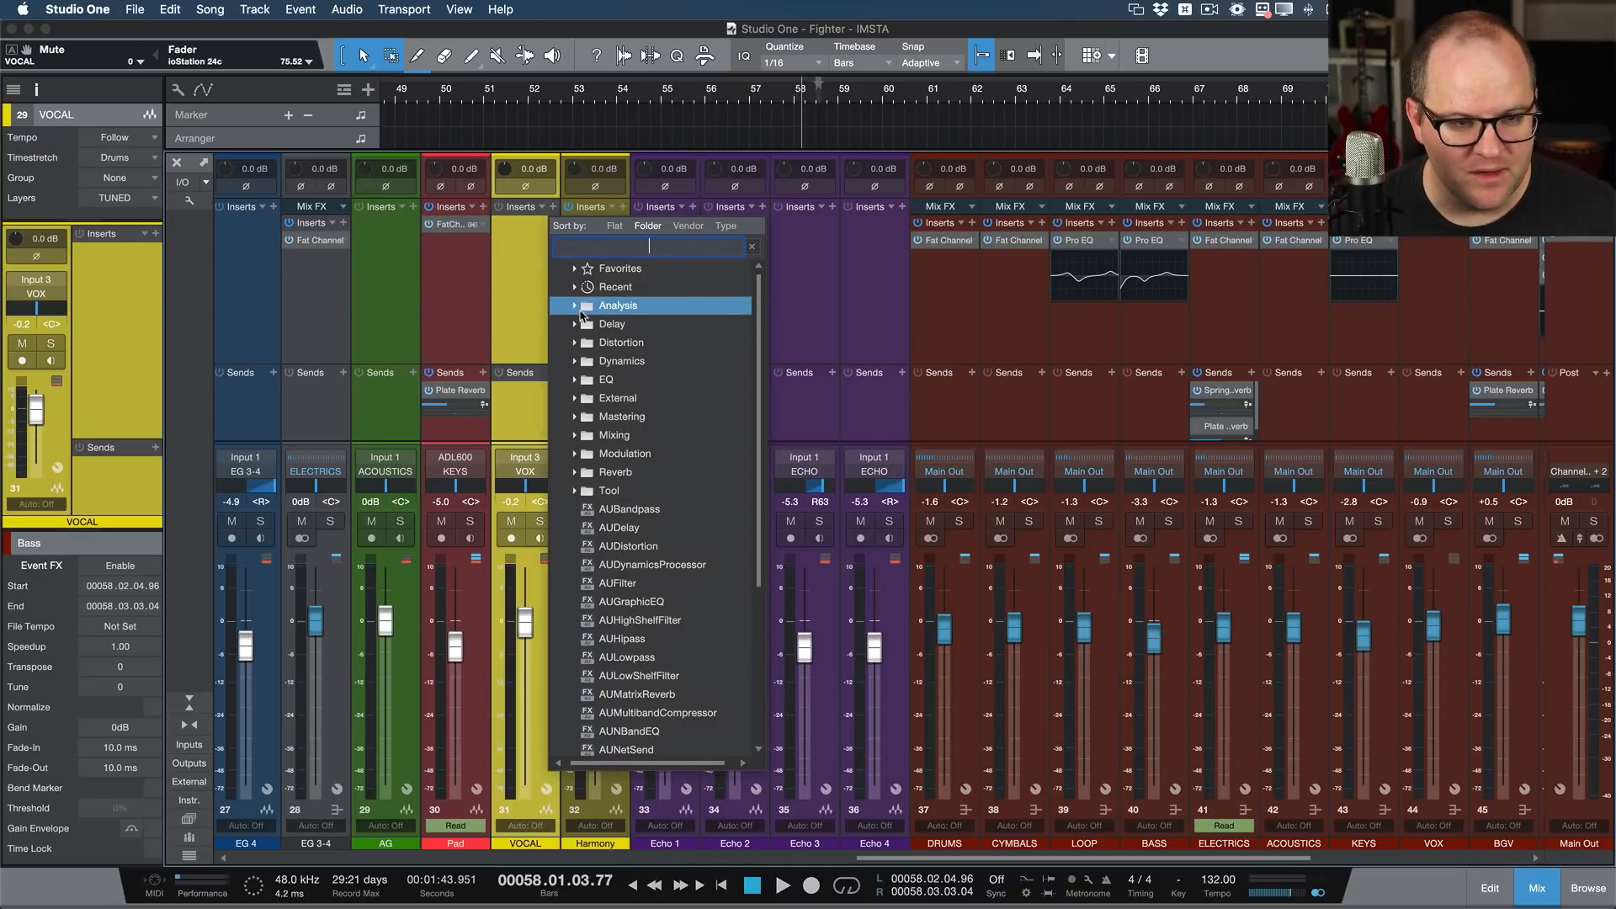
pyautogui.click(578, 365)
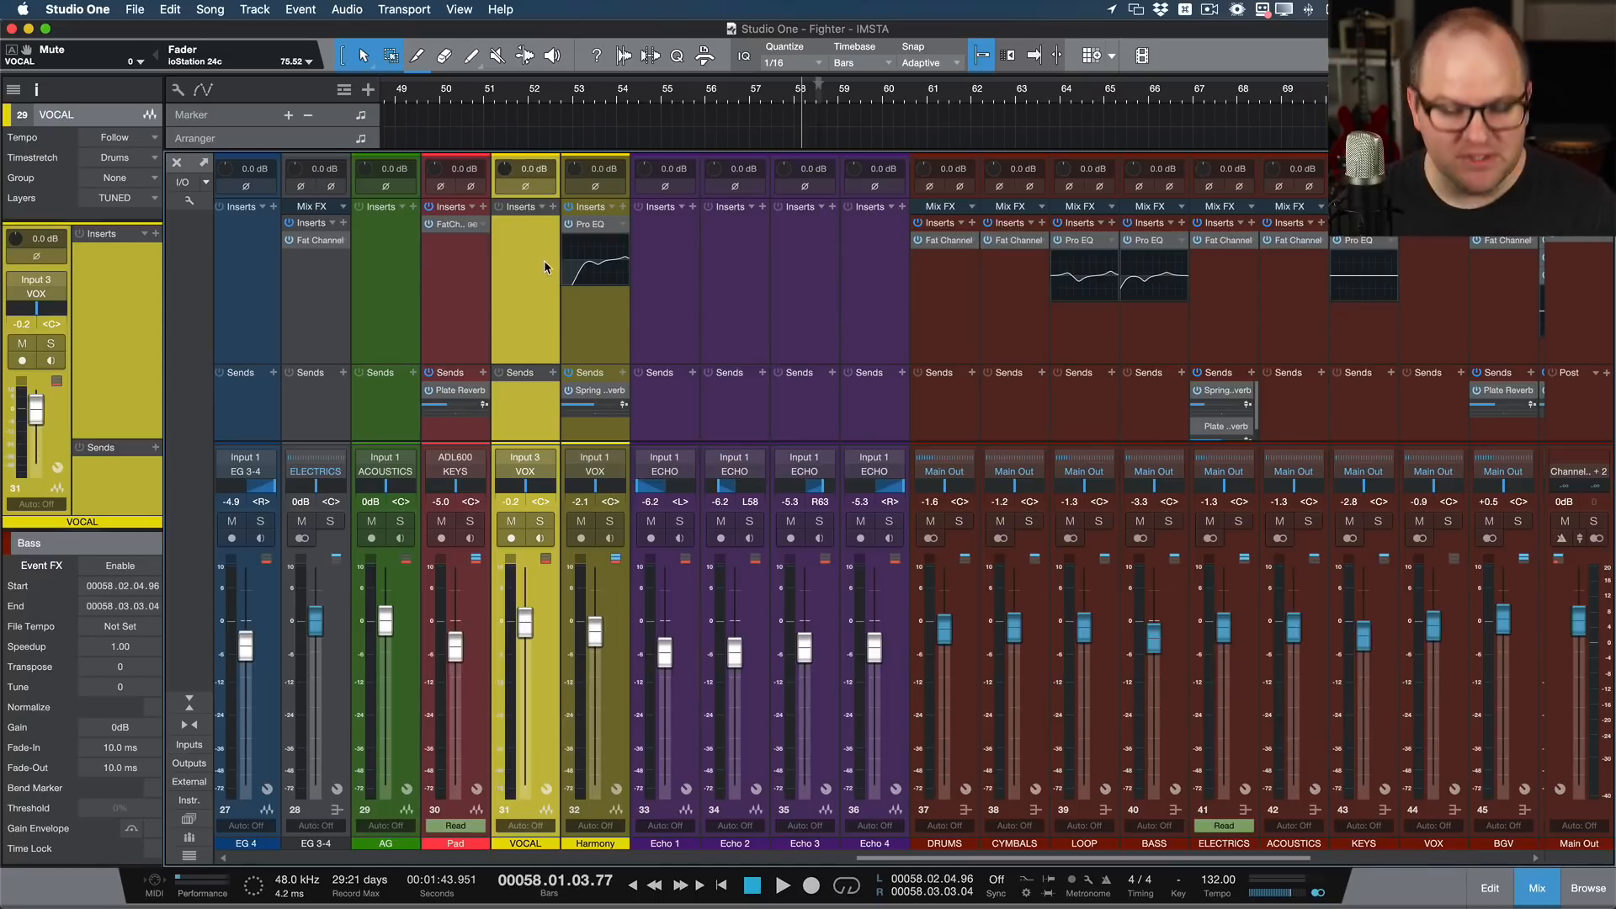
# Step: Insert Fat Channel with its default preset on the VOCAL channel, then close the plug-in window and hide the mixer
pyautogui.press('F5')
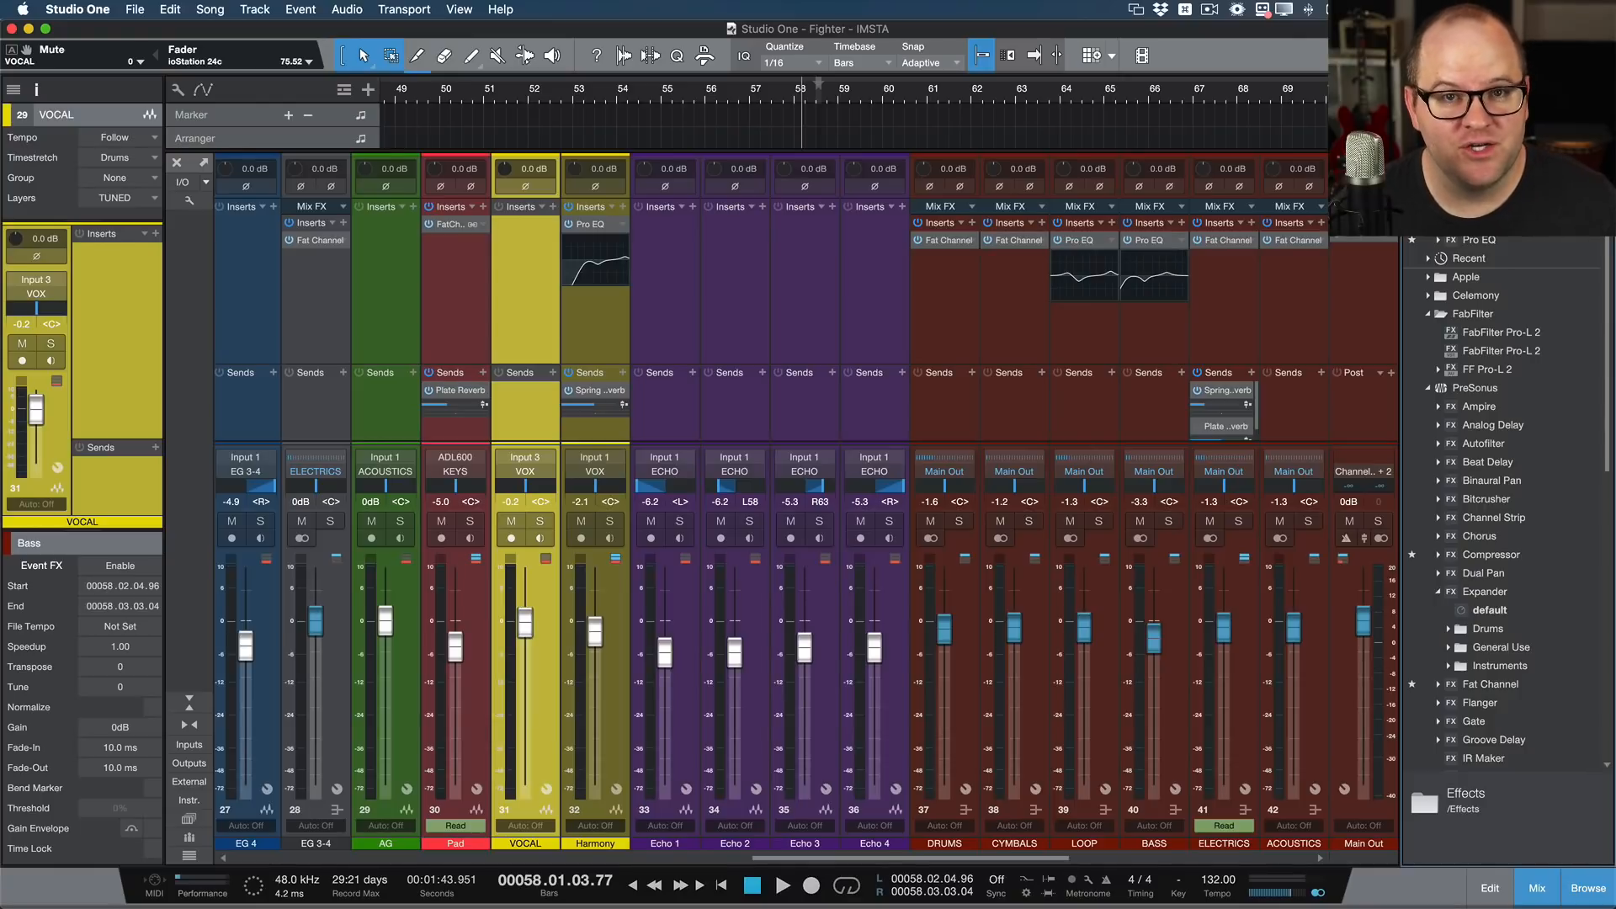
pyautogui.moveTo(1489, 610); pyautogui.dragTo(504, 269)
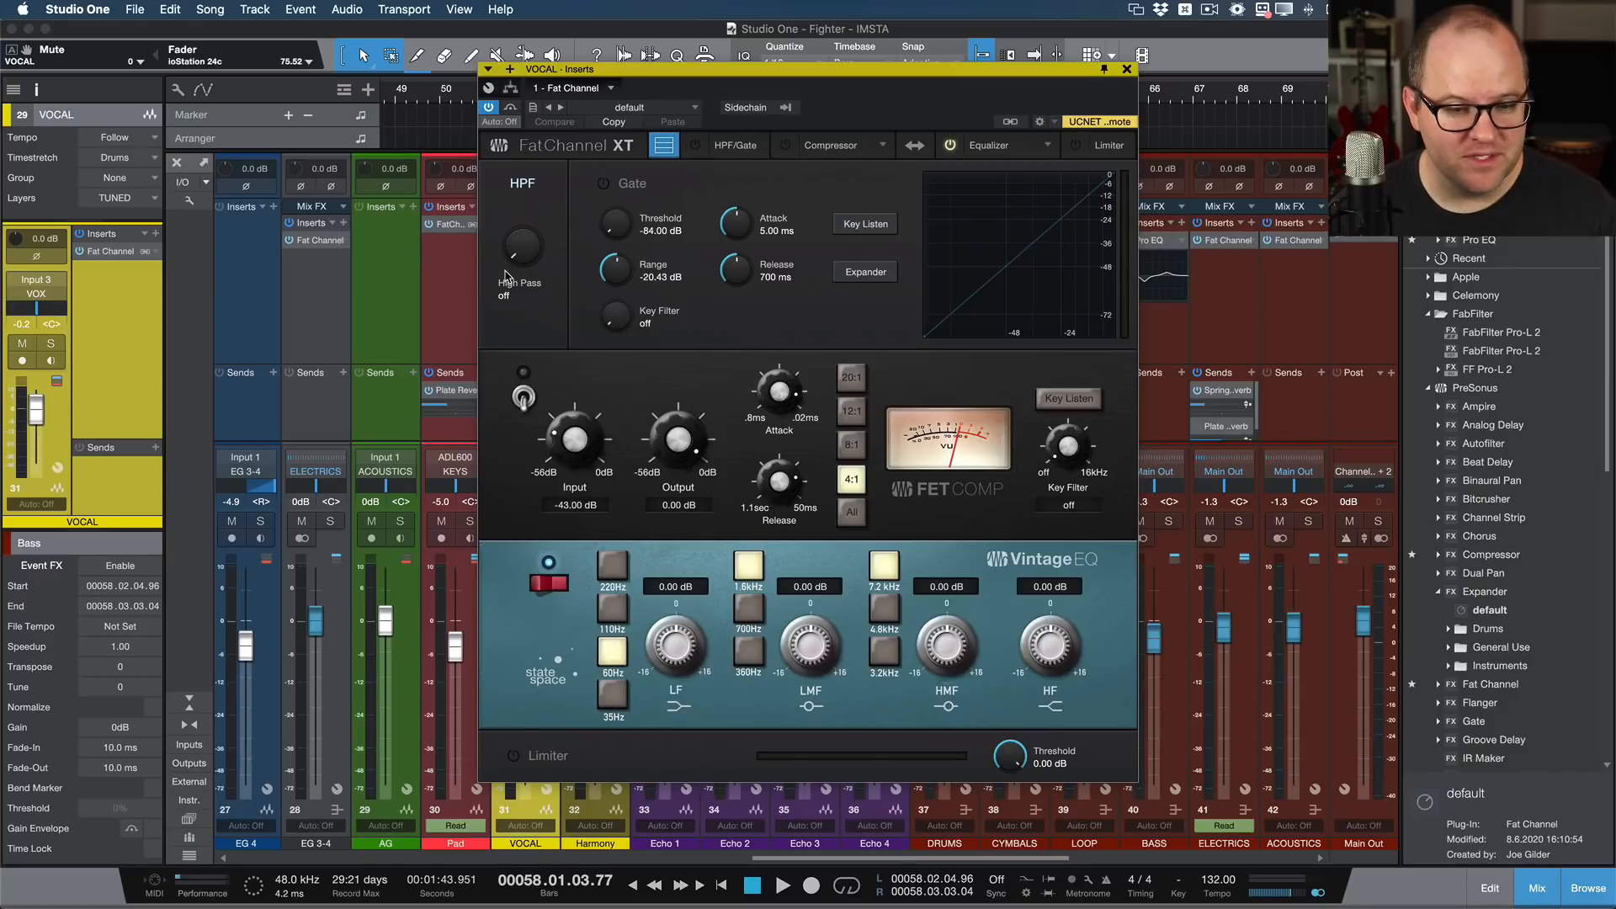
pyautogui.click(1127, 69)
pyautogui.press('F3')
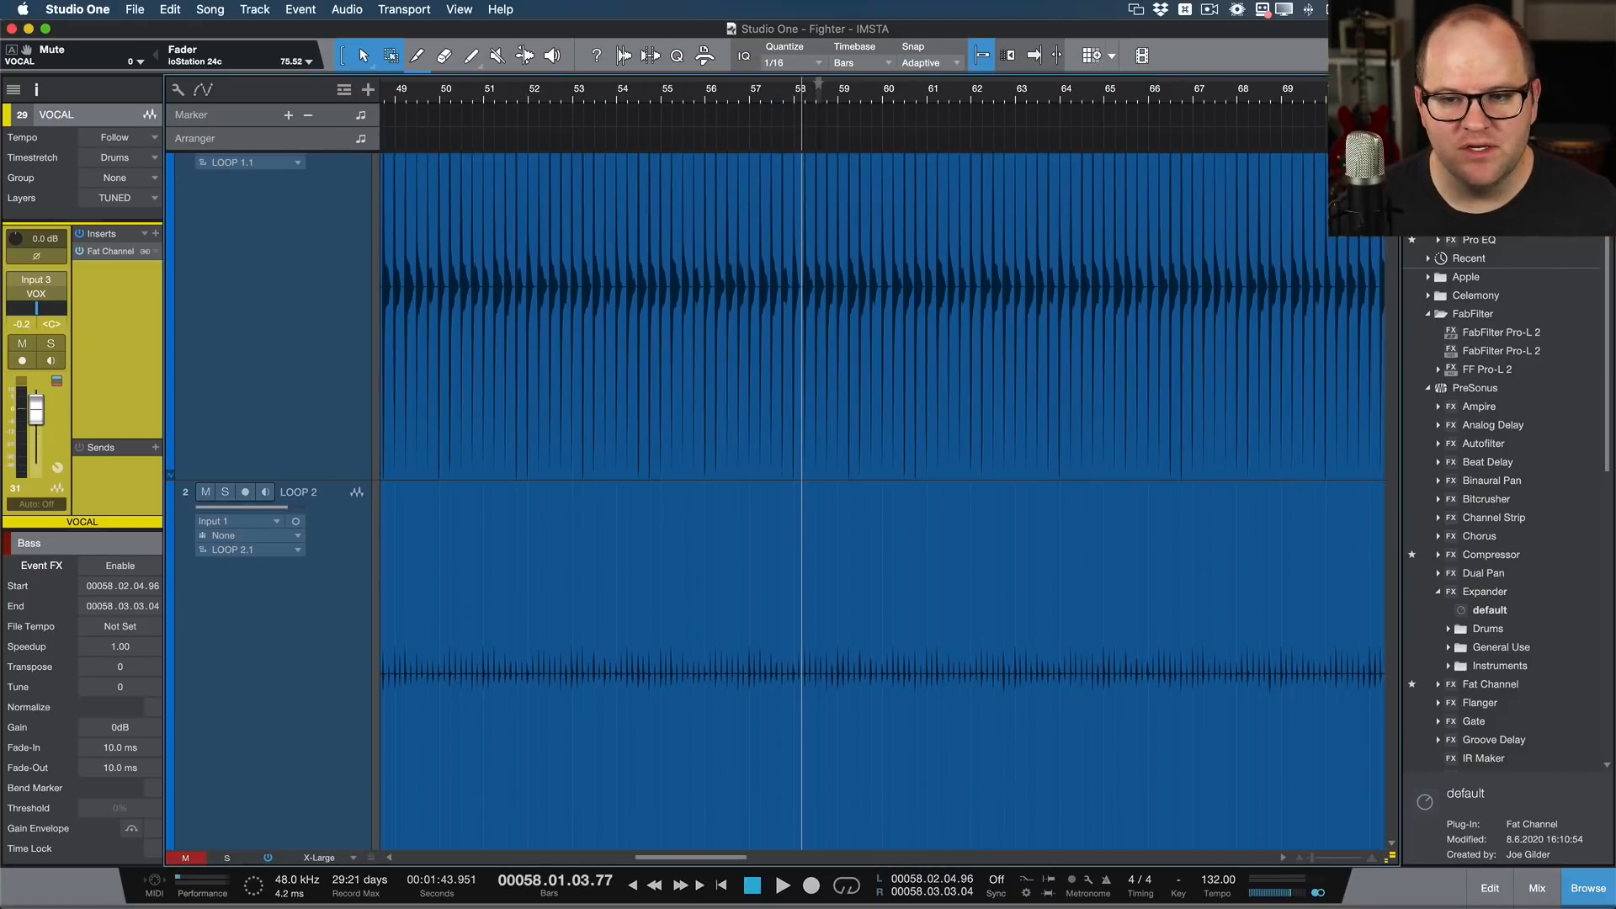
# Step: Insert Pro EQ on the LOOP 2 track from the effects browser and close its window
pyautogui.moveTo(1483, 244); pyautogui.dragTo(860, 598)
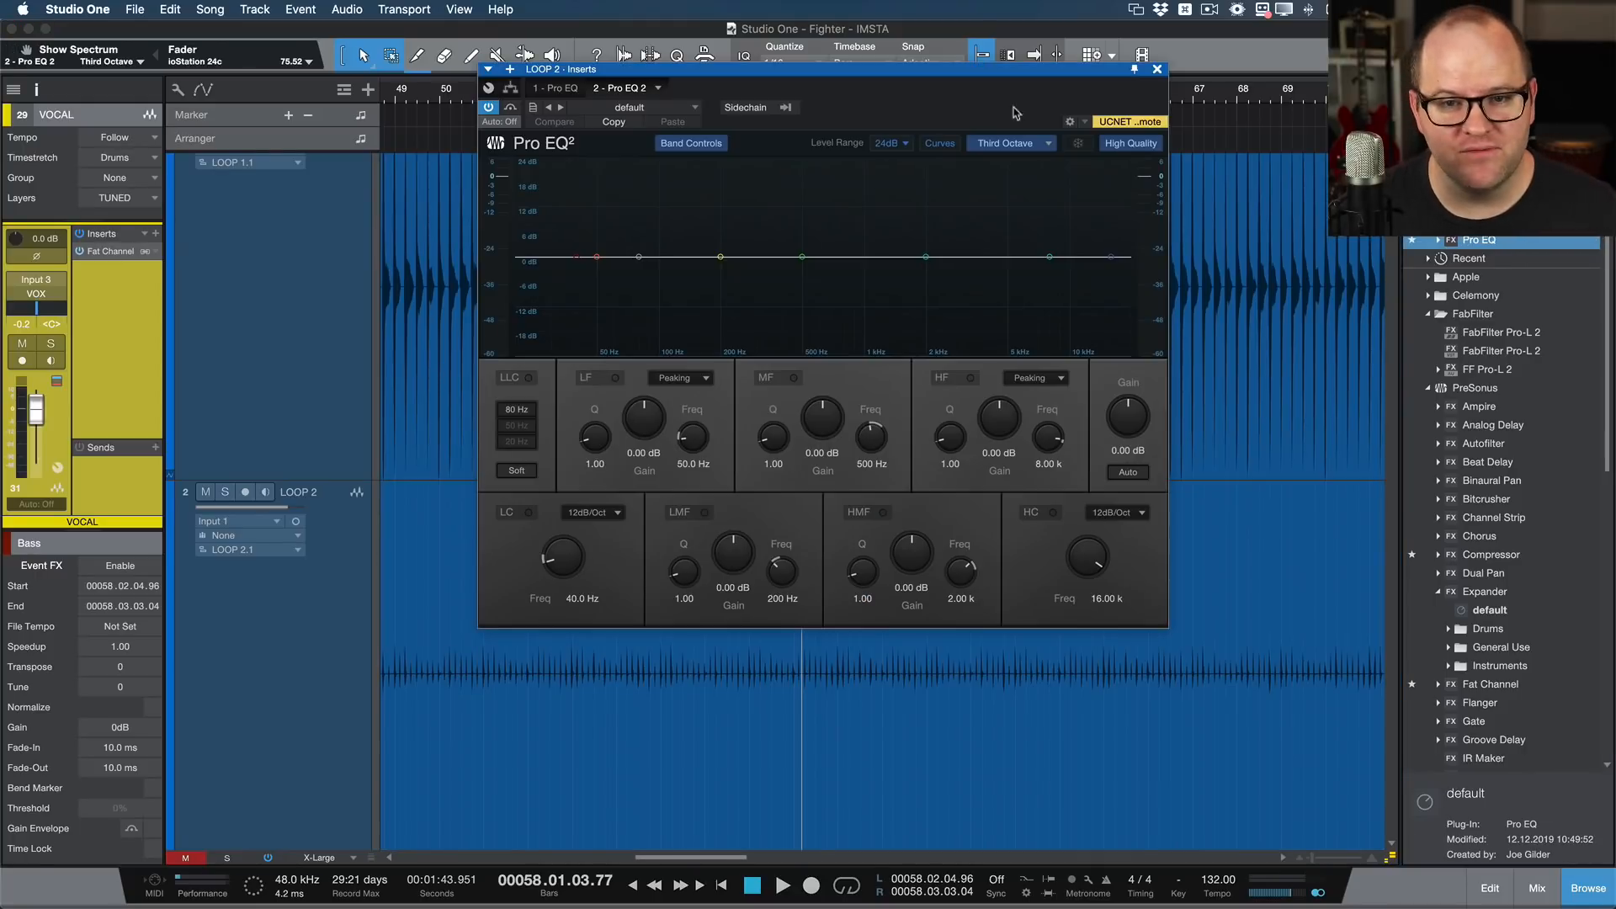
pyautogui.click(1157, 69)
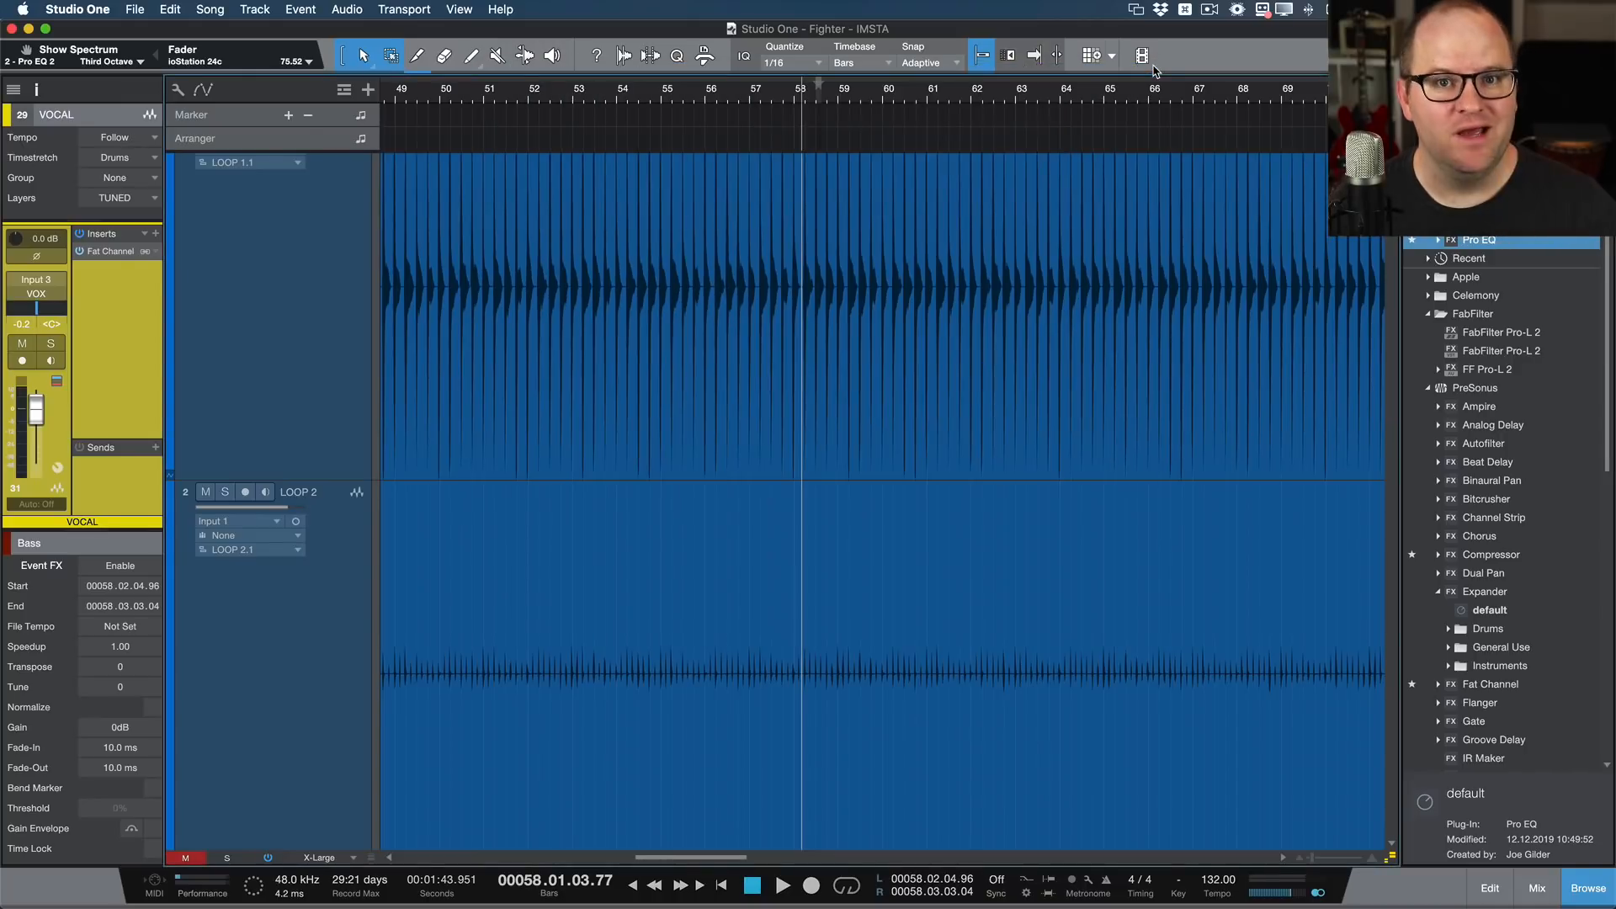
# Step: Hide the track inspector and reduce the arrangement's track height to Medium
pyautogui.press('F4')
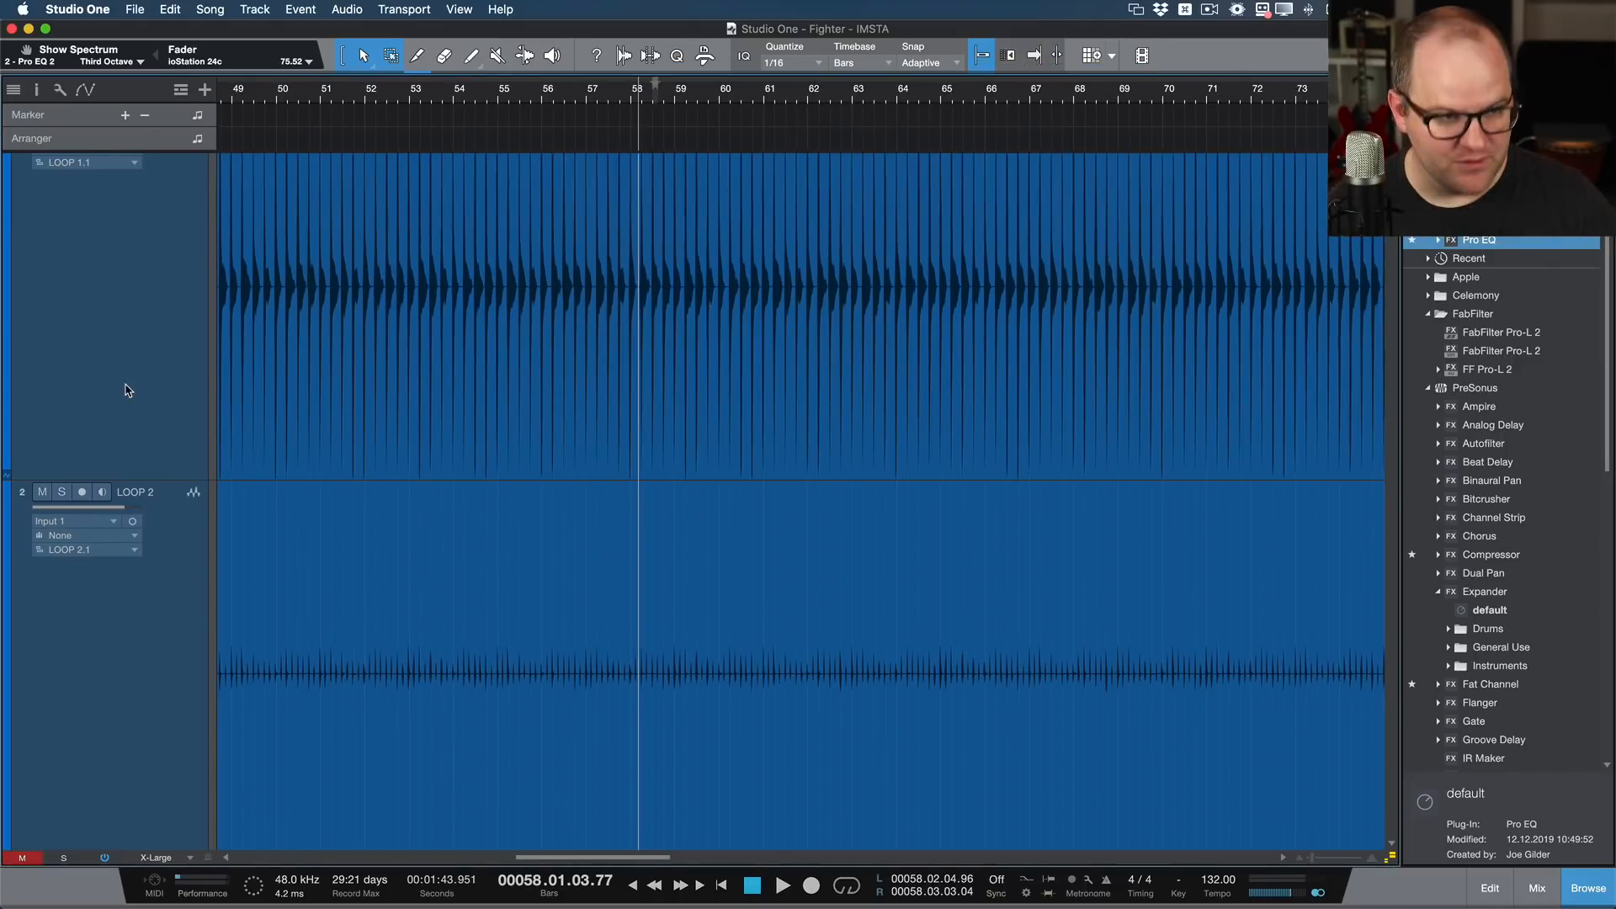
pyautogui.press('F4')
pyautogui.press('F4')
pyautogui.press('F4')
pyautogui.press('F4')
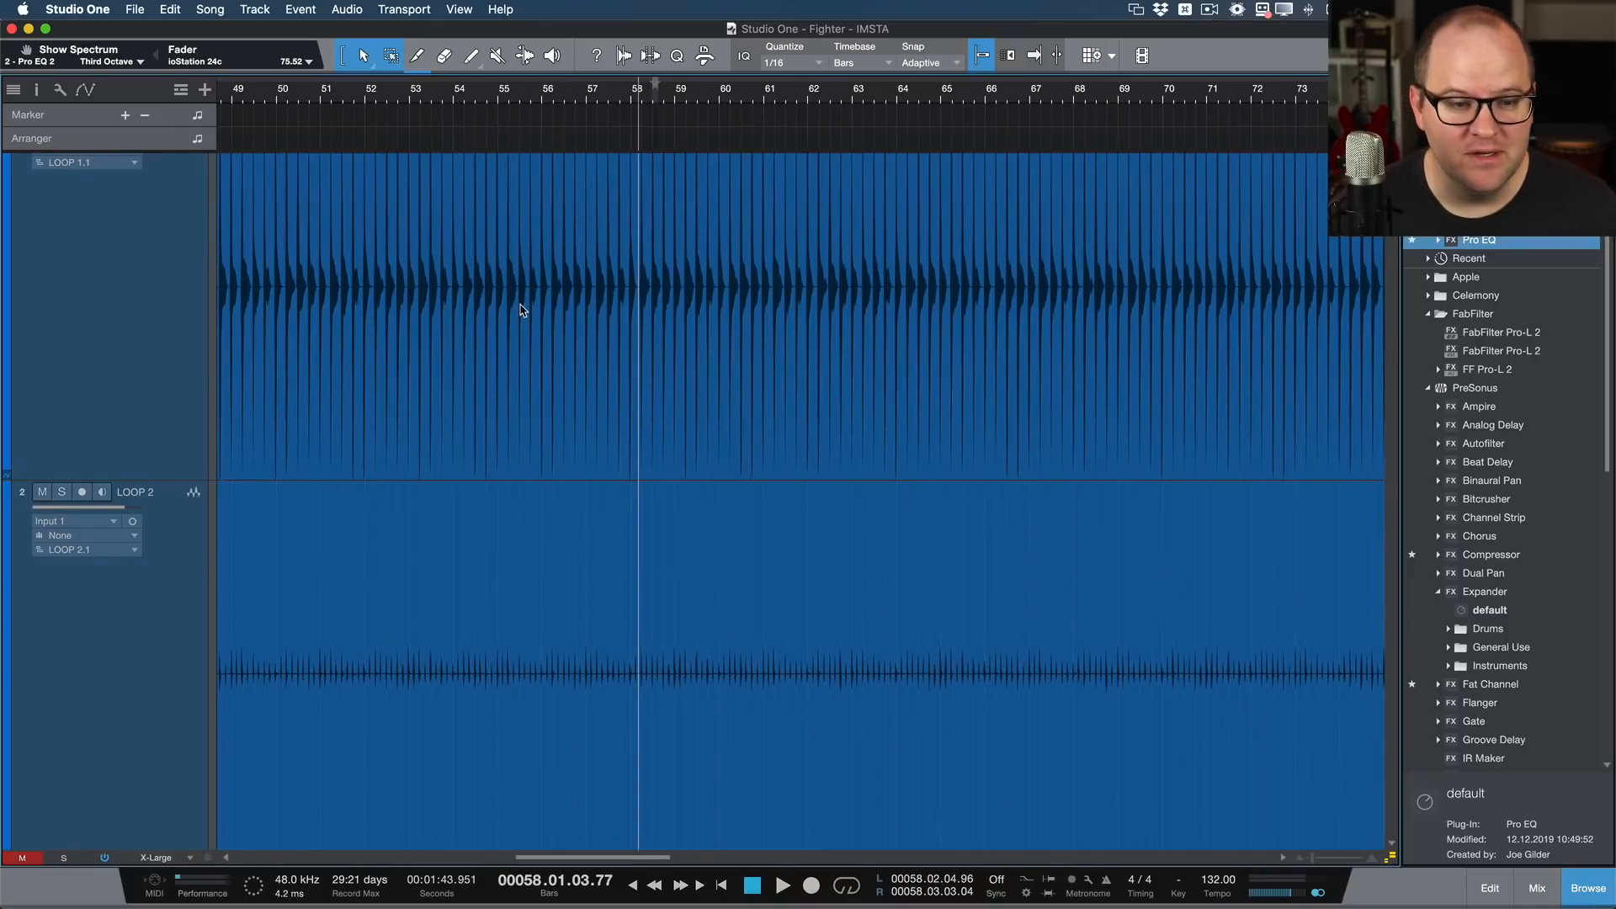
pyautogui.scroll(-3, 522, 304)
pyautogui.scroll(-2, 523, 307)
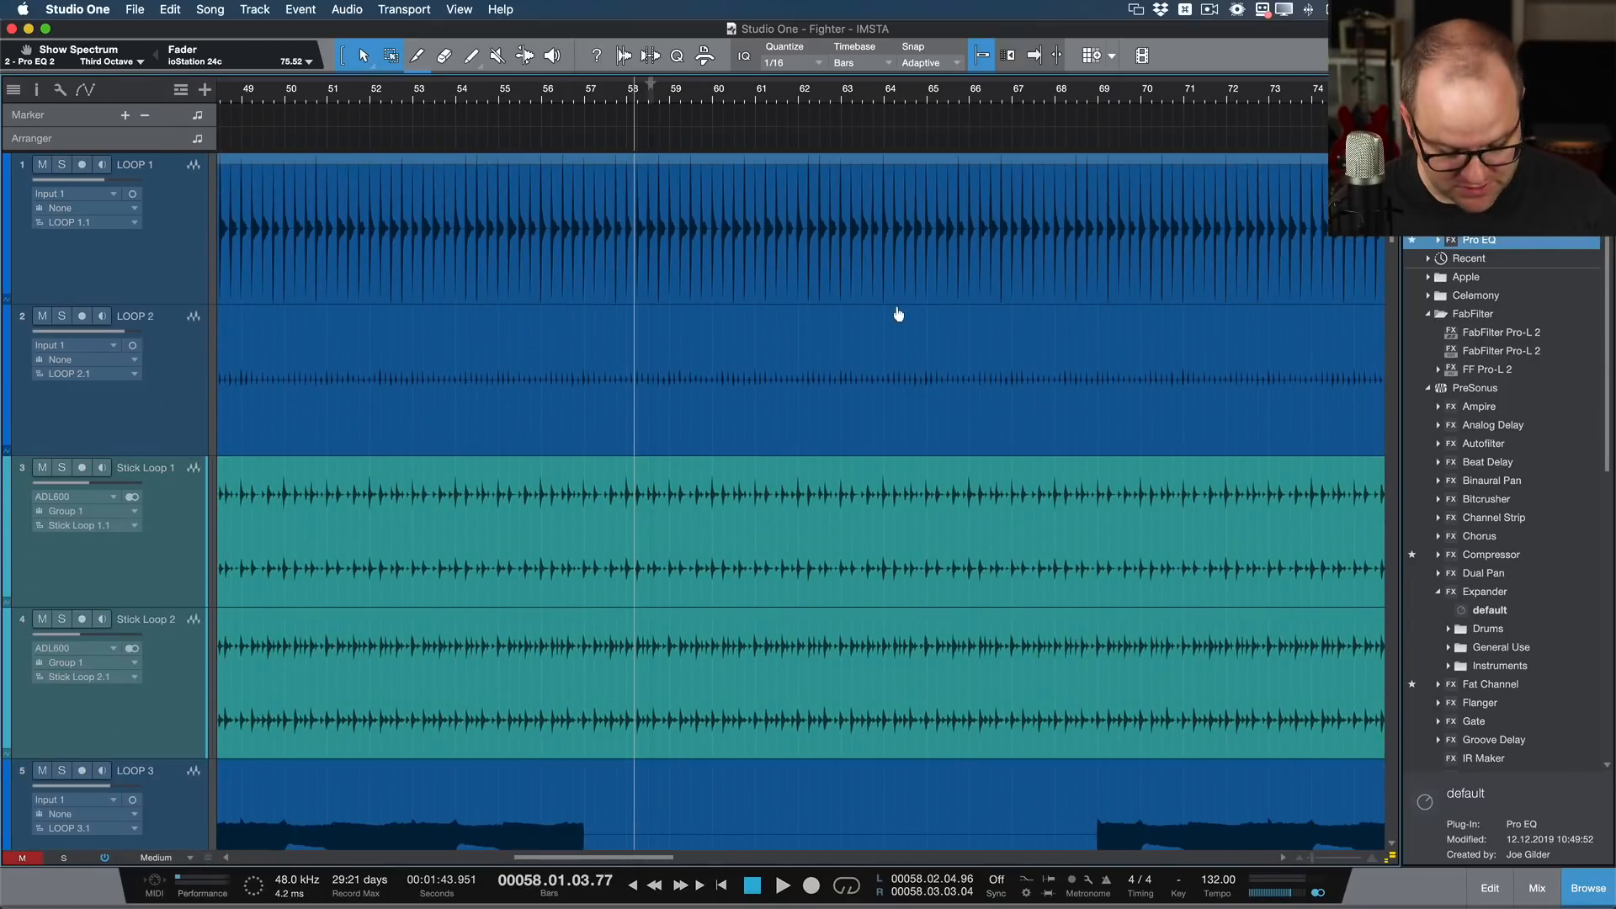
# Step: Show the mixer, solo the VOCAL channel, and open its Fat Channel insert, moving the plug-in window clear of the channel
pyautogui.press('F3')
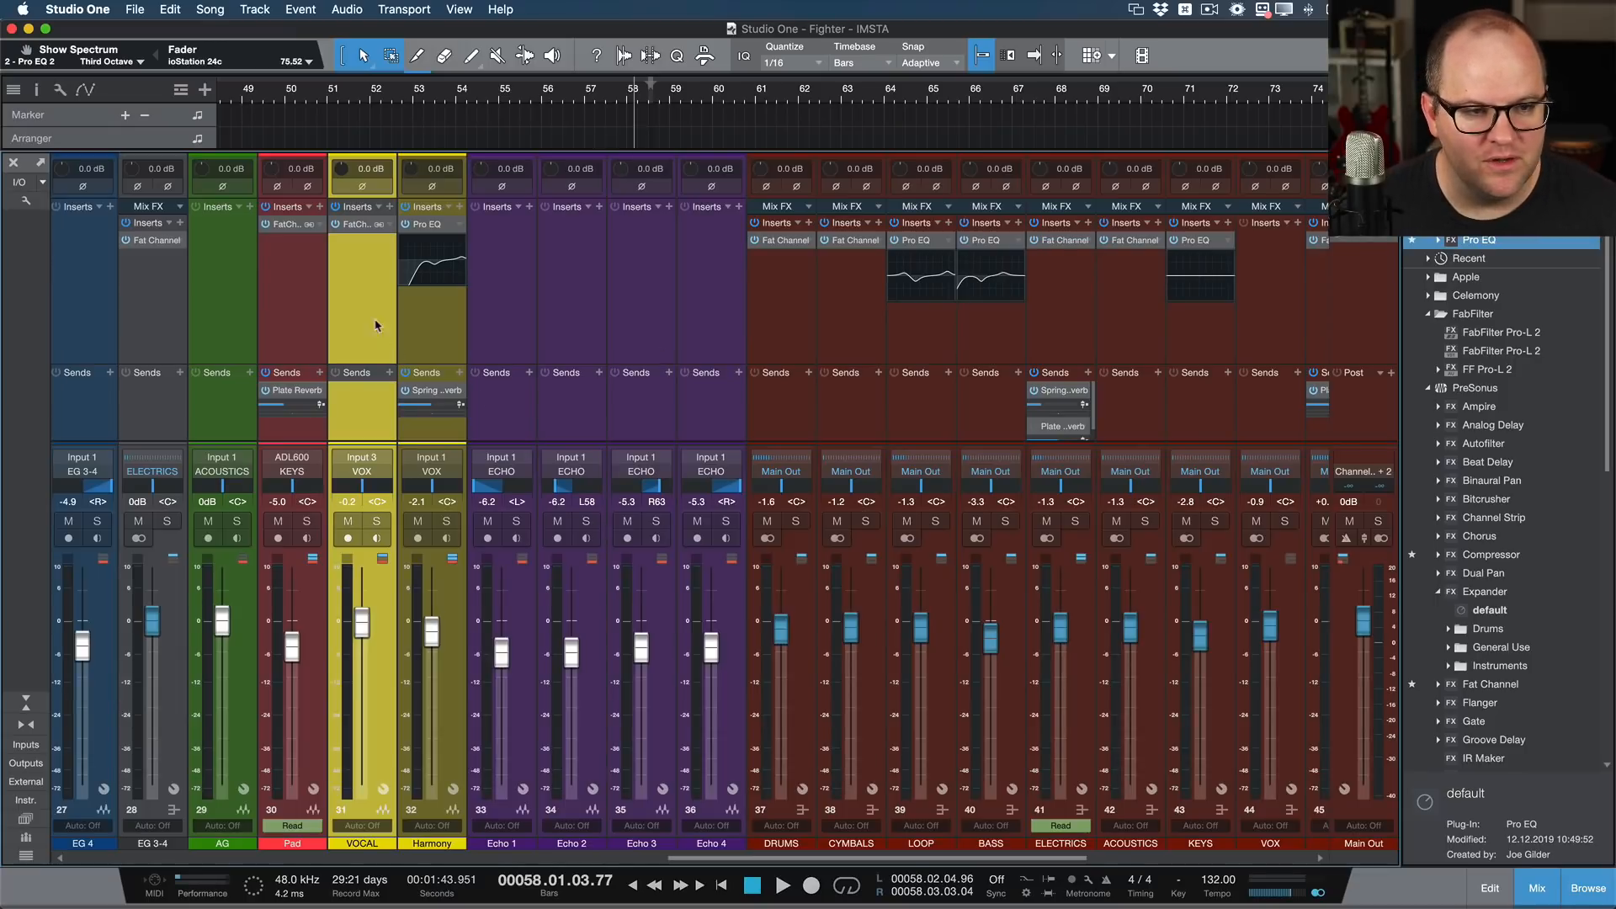
pyautogui.press('s')
pyautogui.click(361, 224)
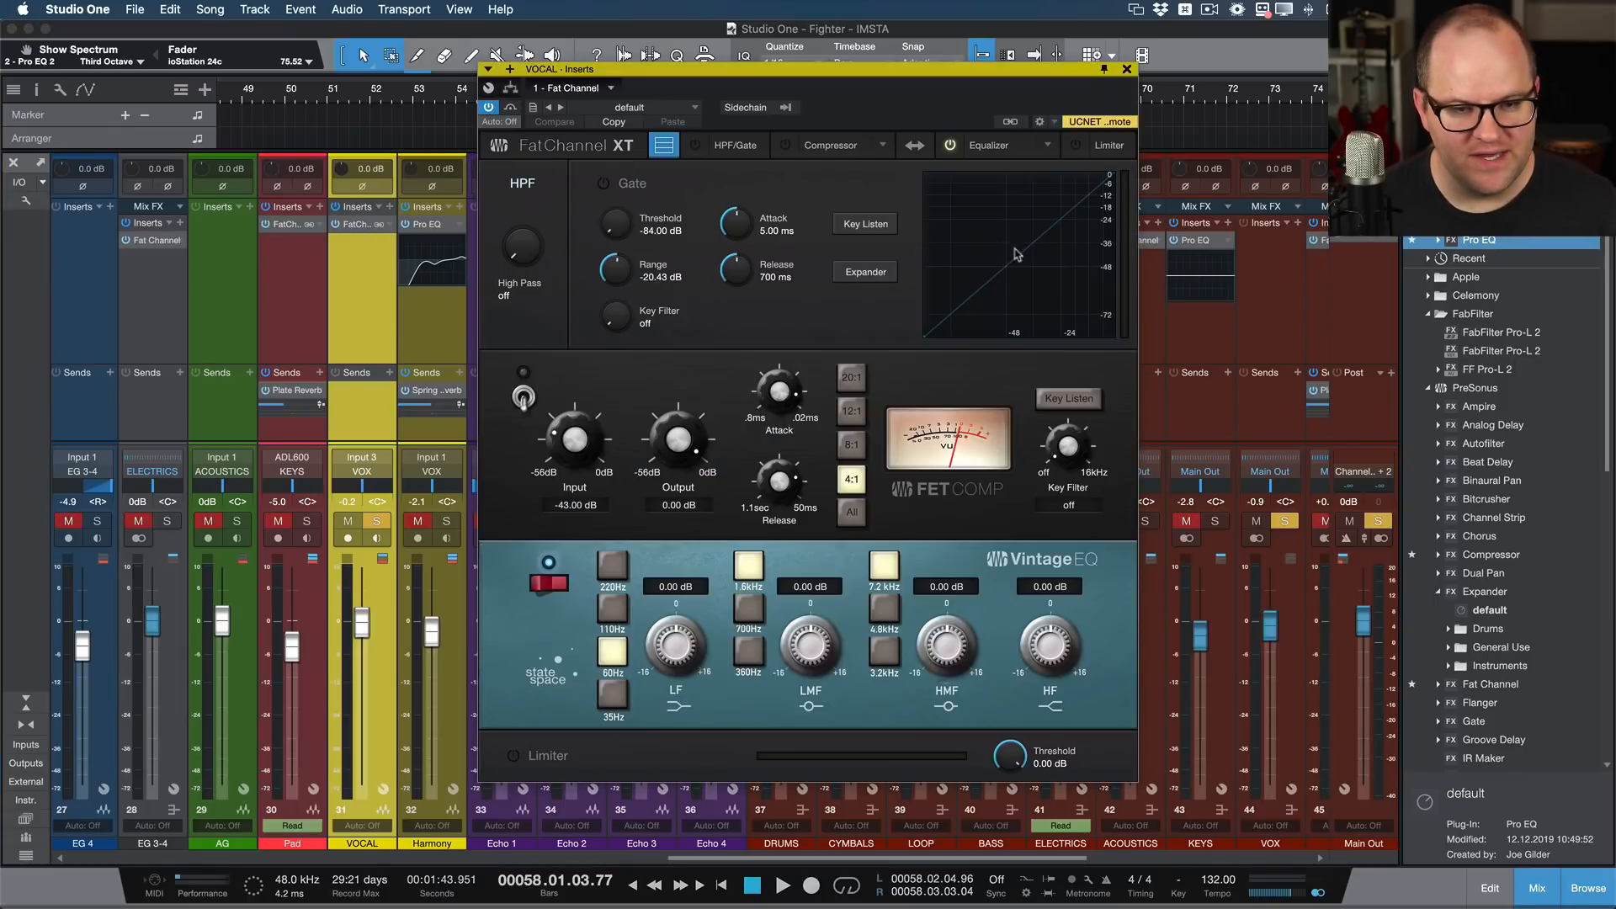
pyautogui.moveTo(829, 72); pyautogui.dragTo(781, 71)
pyautogui.click(837, 139)
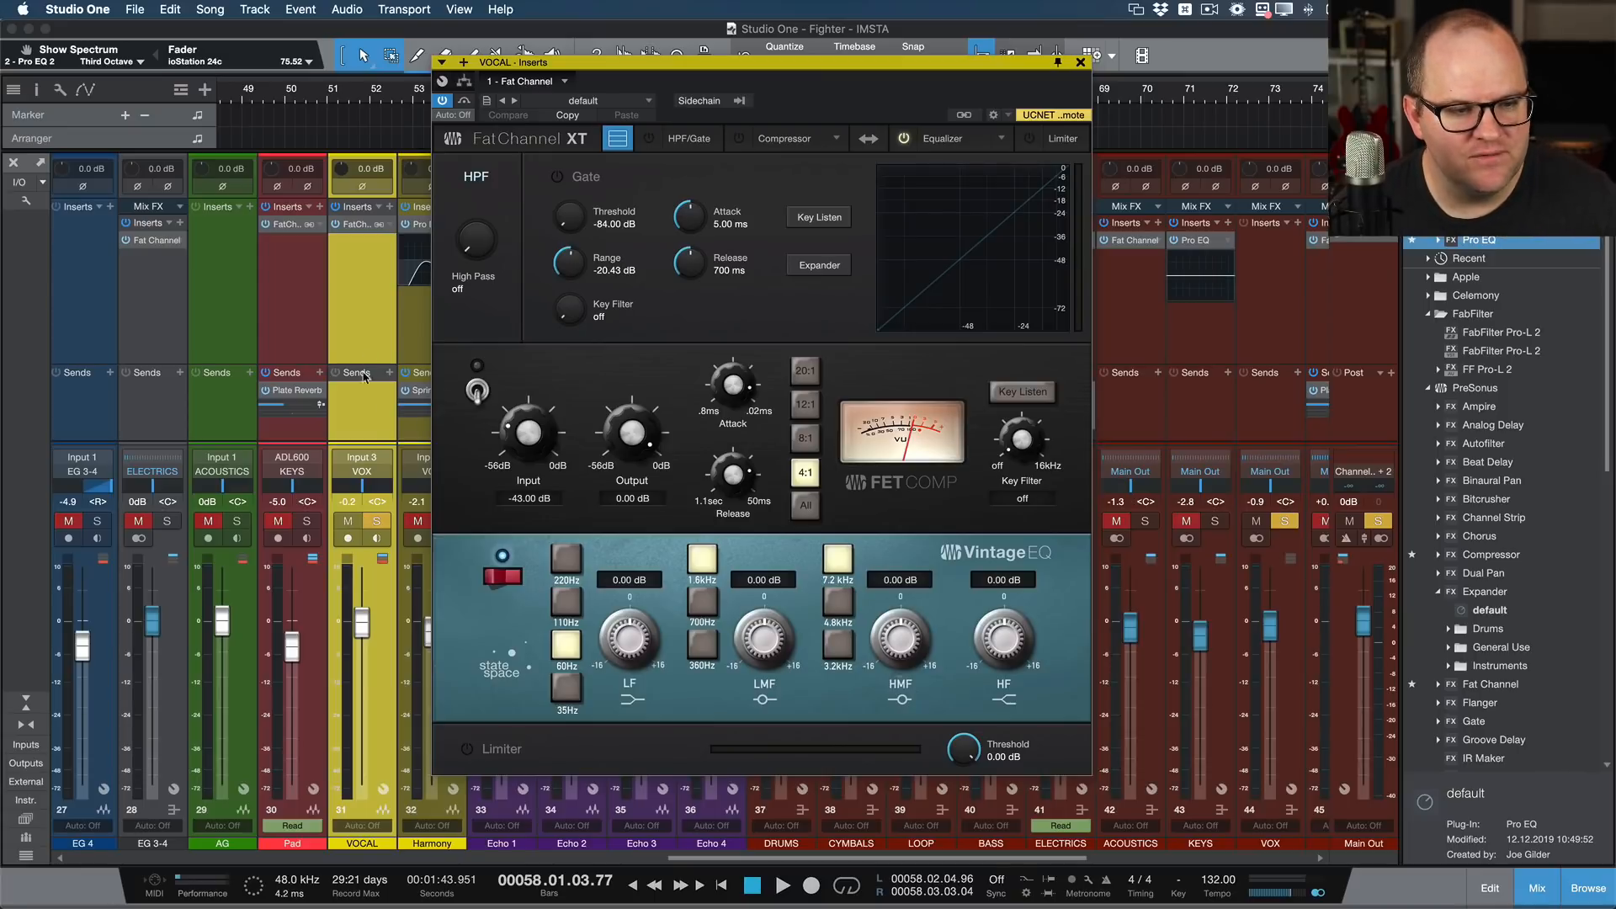
pyautogui.moveTo(581, 61); pyautogui.dragTo(736, 243)
# Step: Hide the mixer and play the soloed vocal from about bar 16
pyautogui.press('F3')
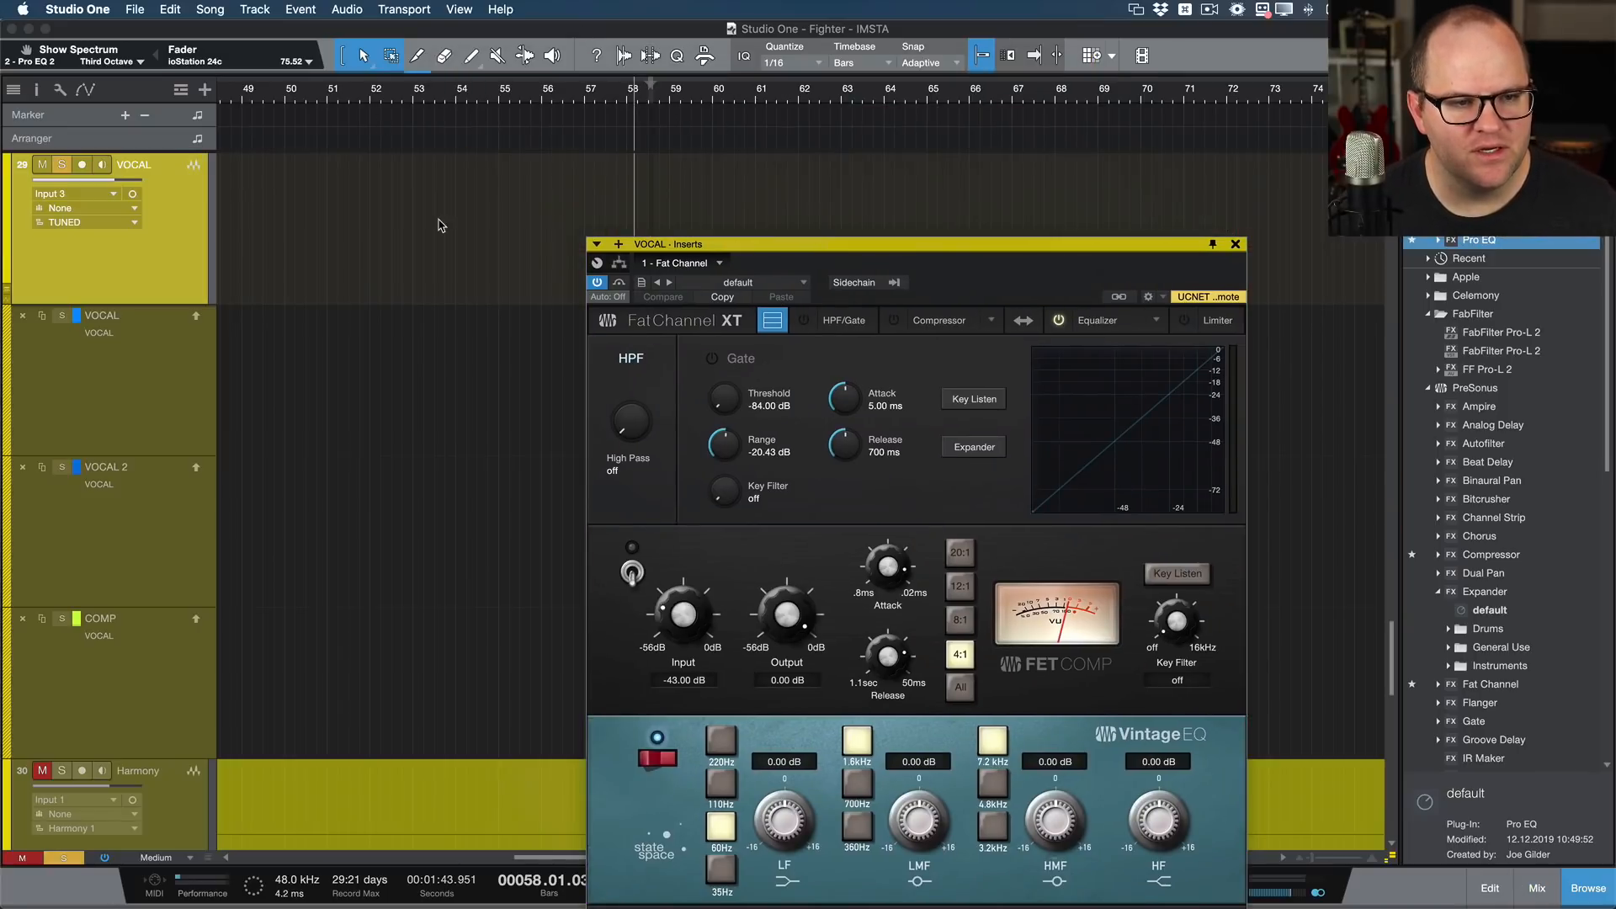
pyautogui.hscroll(5, 440, 223)
pyautogui.click(575, 91)
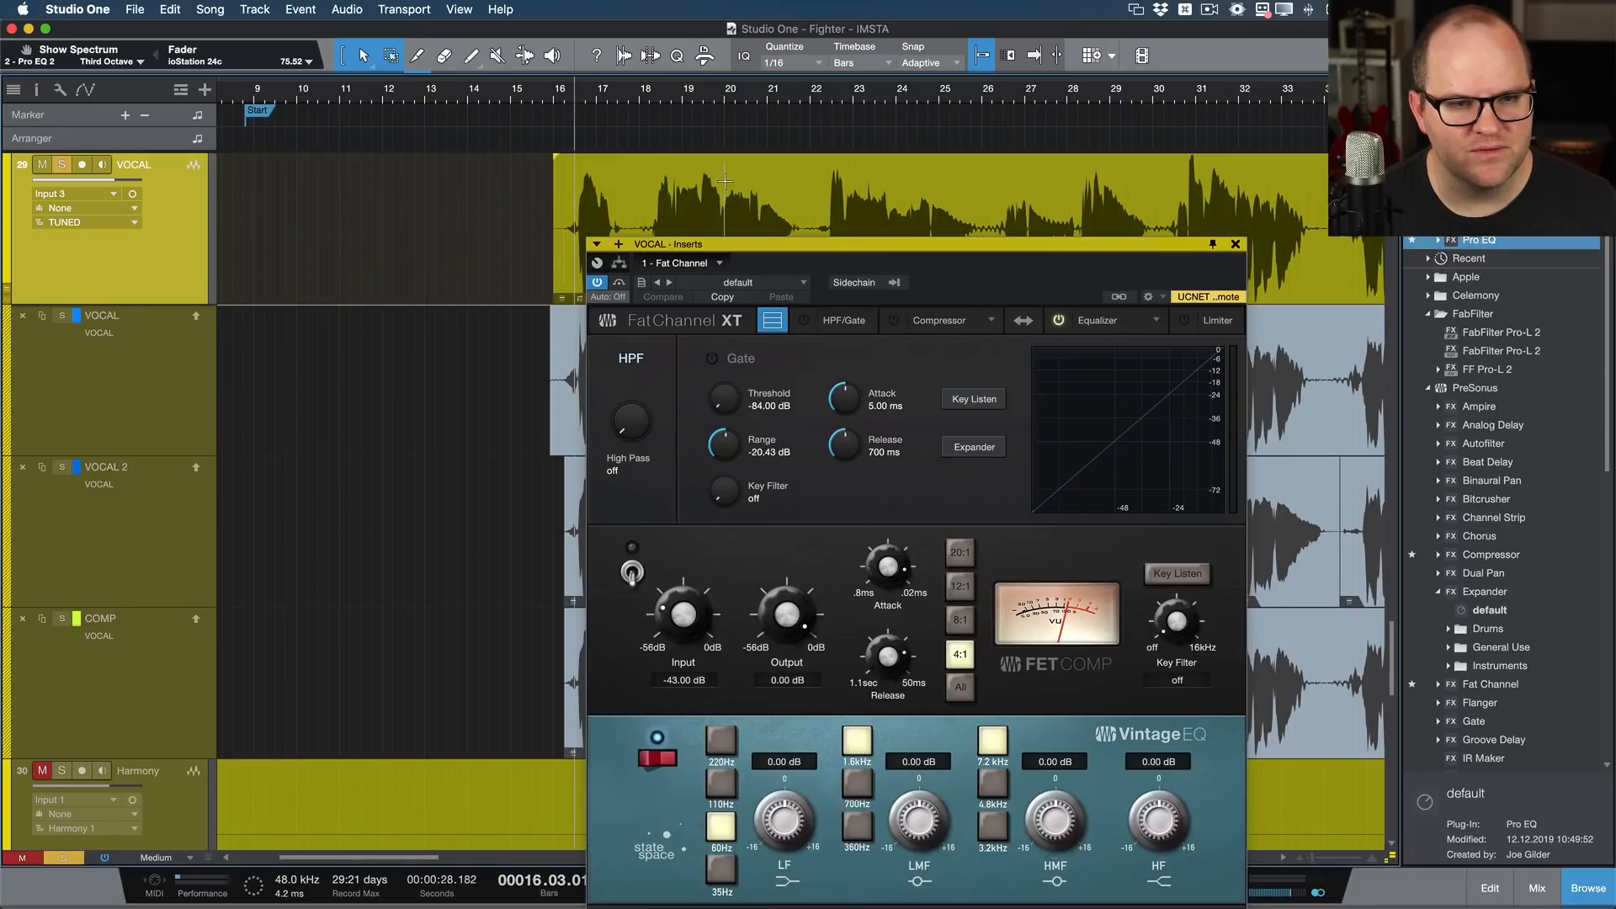
pyautogui.press('space')
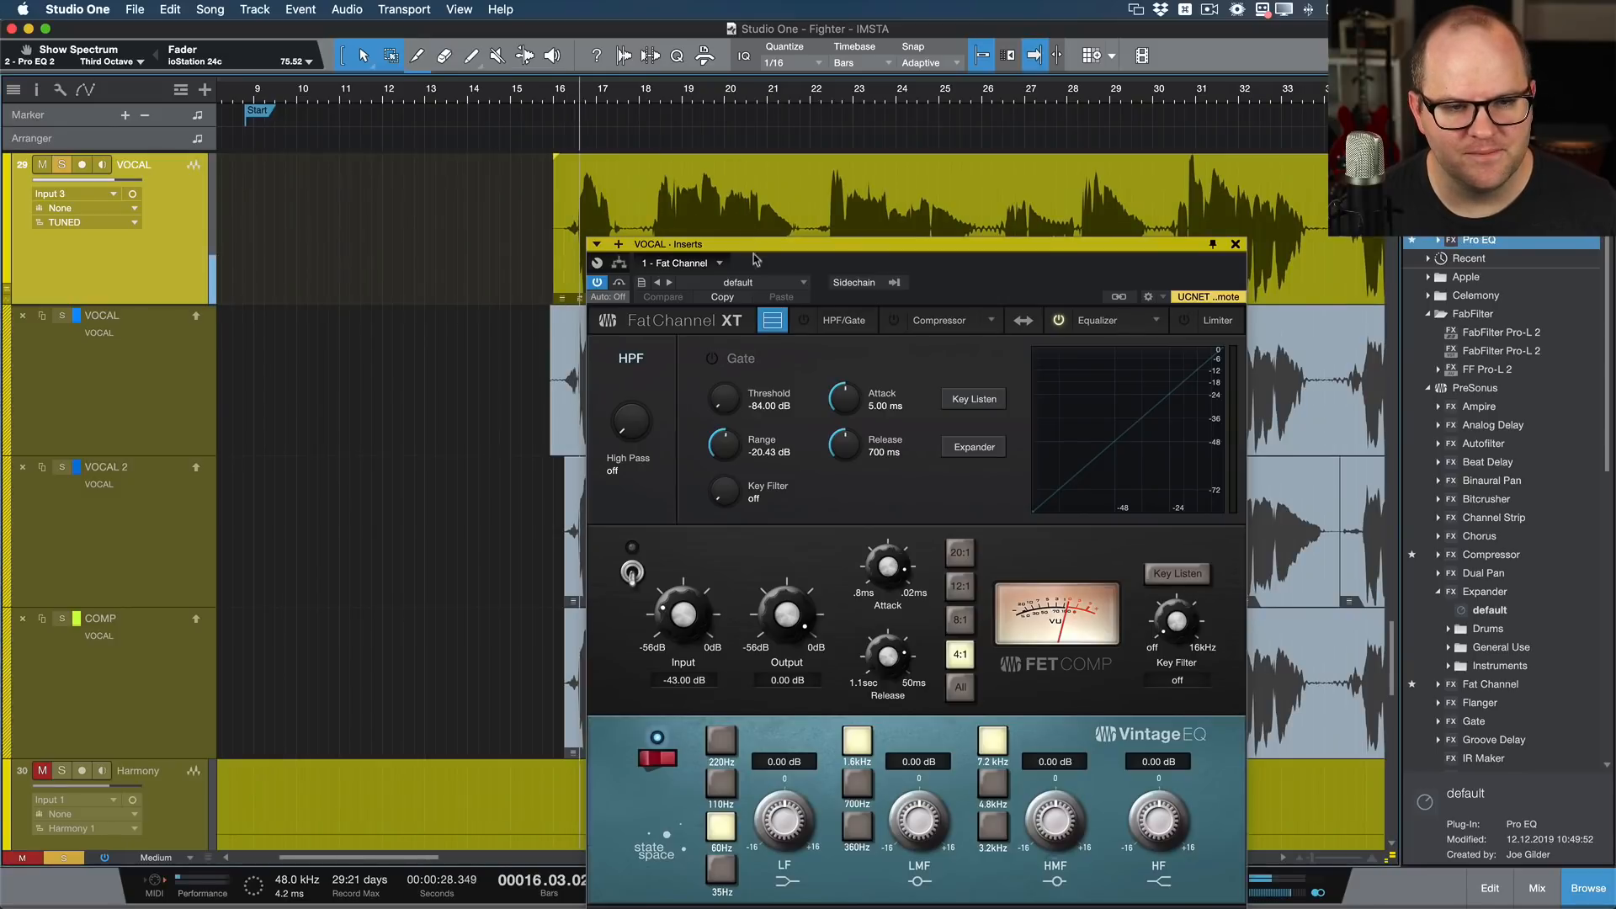
# Step: Enable the Fat Channel's FET compressor on VOCAL with input about -29.28 dB, output about -10.92 dB and release 50 ms
pyautogui.click(631, 572)
pyautogui.moveTo(671, 610); pyautogui.dragTo(672, 566)
pyautogui.press('space')
pyautogui.moveTo(791, 619)
pyautogui.mouseDown()
pyautogui.moveTo(797, 656)
pyautogui.moveTo(768, 621)
pyautogui.mouseUp()
pyautogui.press('space')
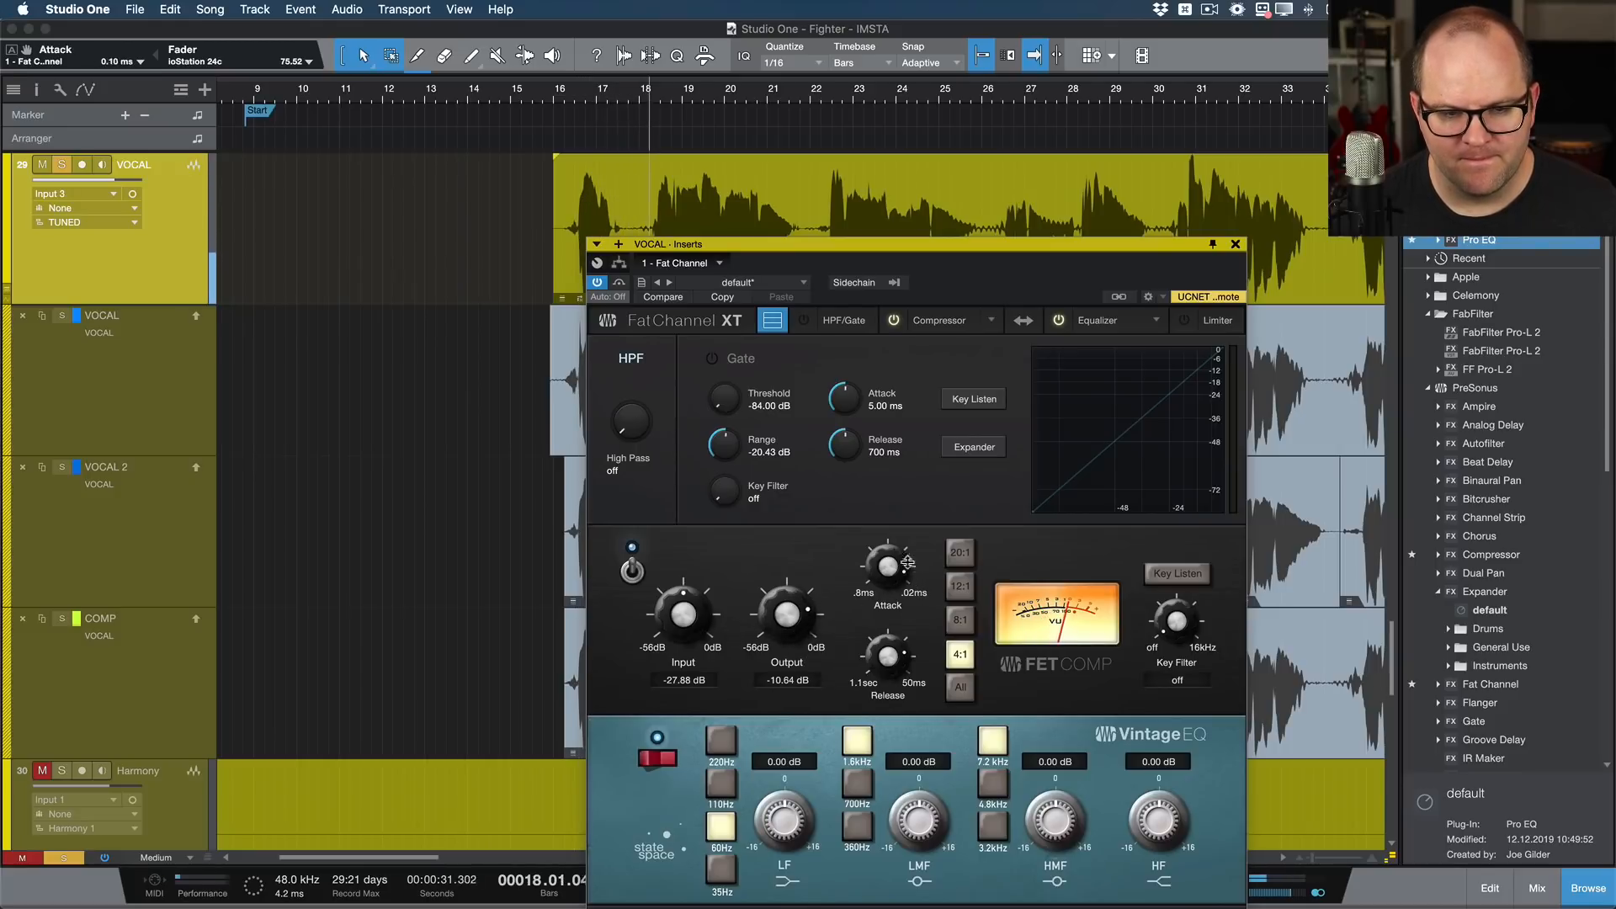
pyautogui.moveTo(903, 640); pyautogui.dragTo(902, 608)
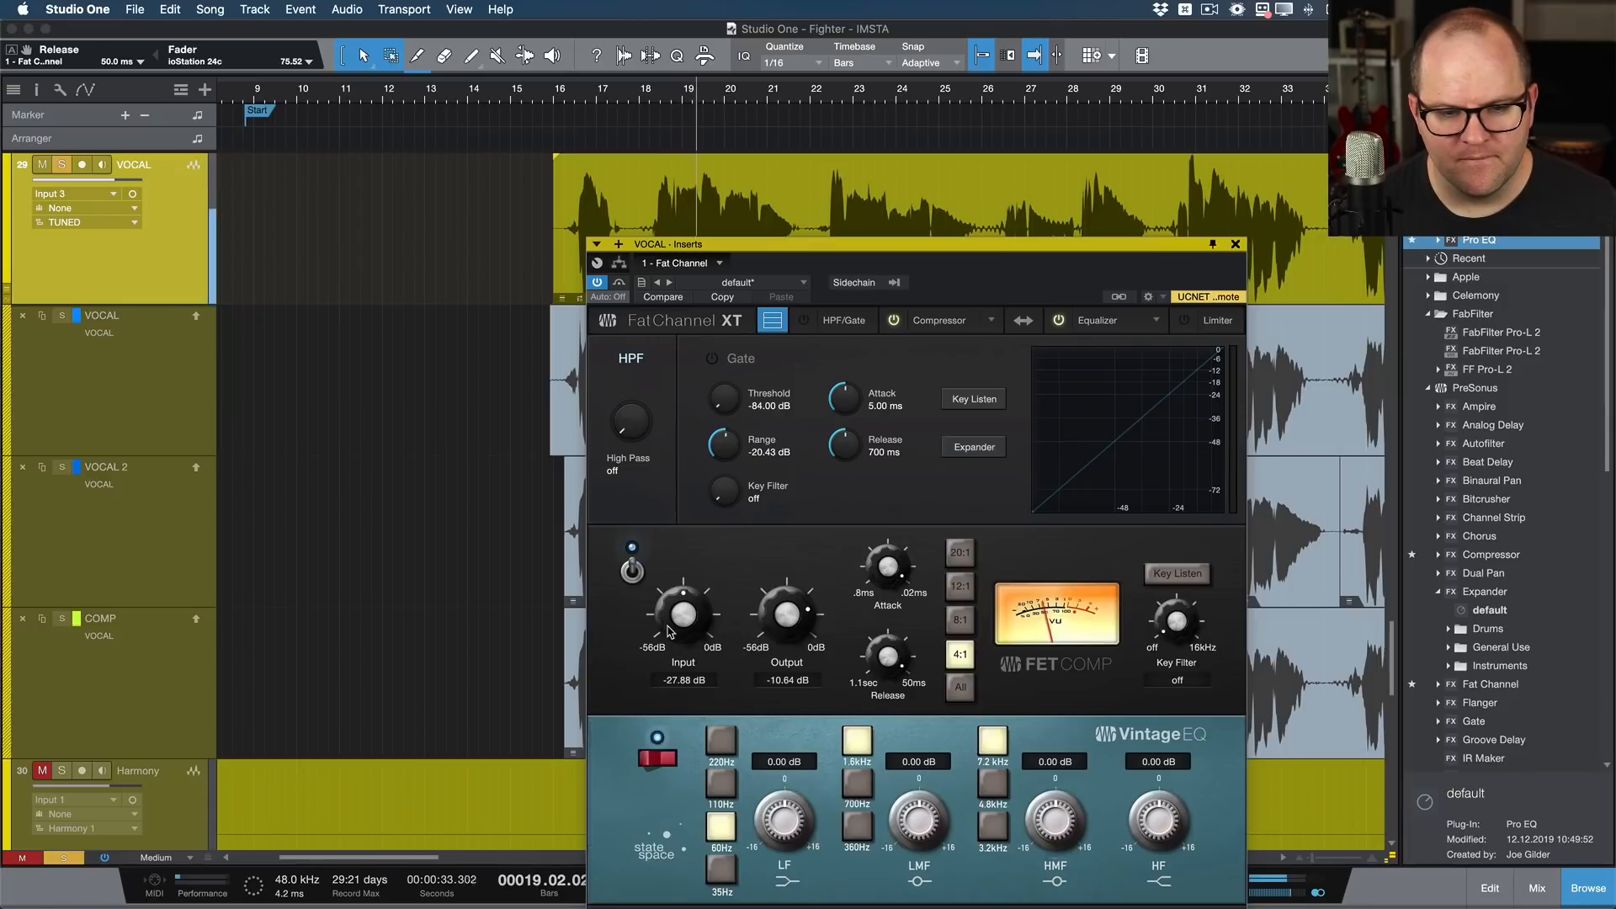
pyautogui.moveTo(689, 614); pyautogui.dragTo(688, 619)
pyautogui.moveTo(800, 623); pyautogui.dragTo(802, 627)
# Step: Set the vocal's high-pass filter to about 71 Hz and cut the low-mid EQ band about 2.24 dB at 360 Hz
pyautogui.moveTo(630, 421); pyautogui.dragTo(636, 360)
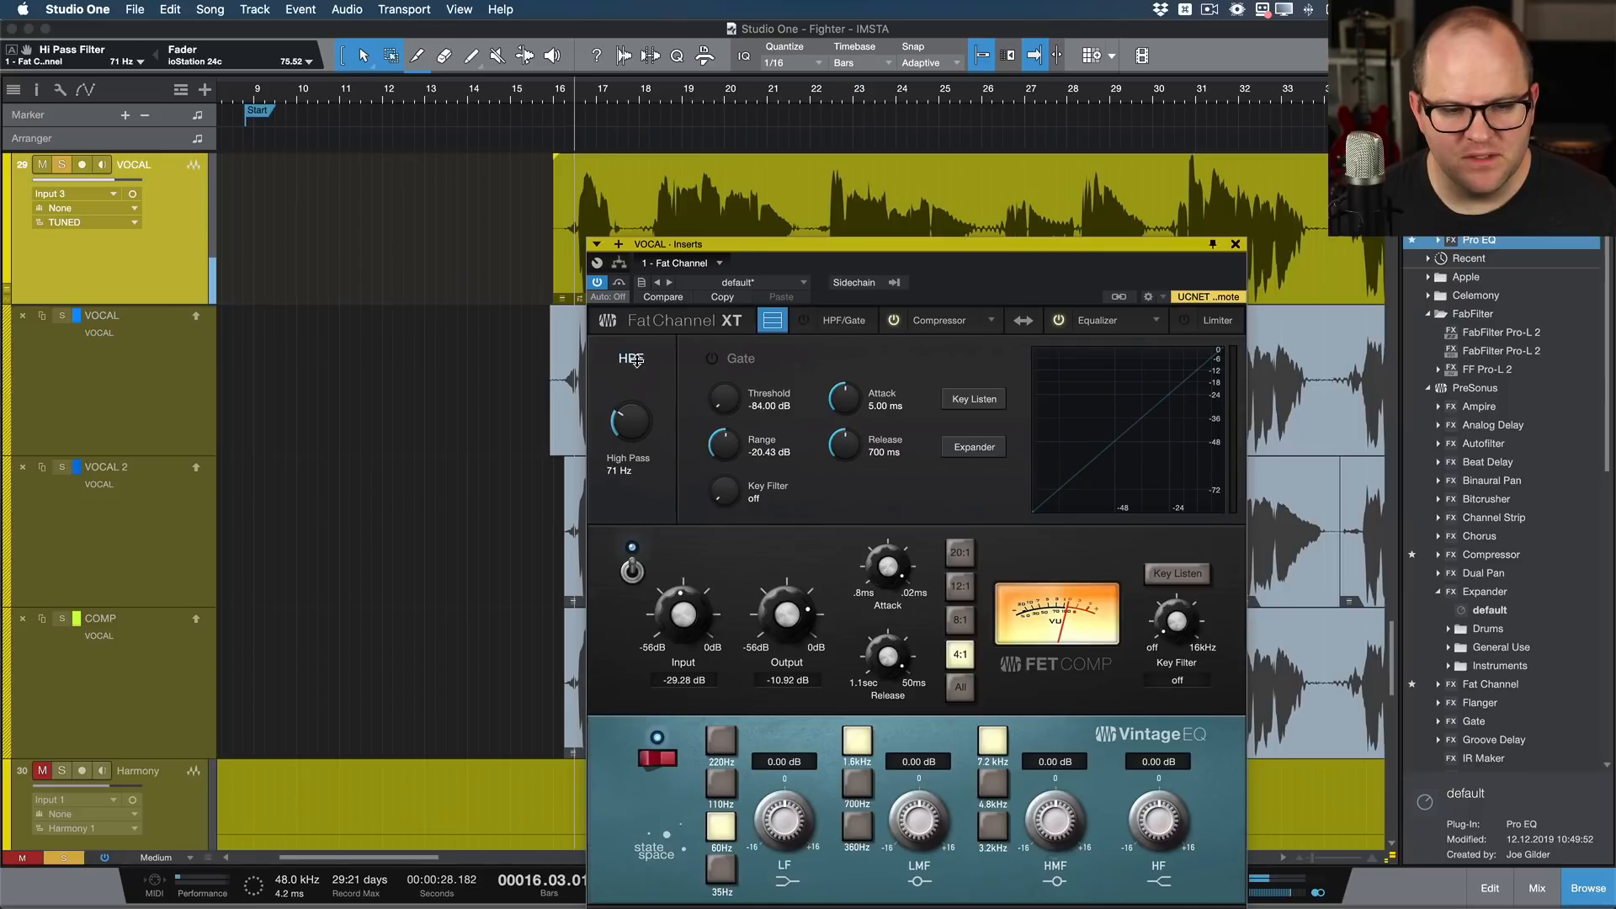
pyautogui.click(857, 825)
pyautogui.moveTo(913, 820); pyautogui.dragTo(913, 823)
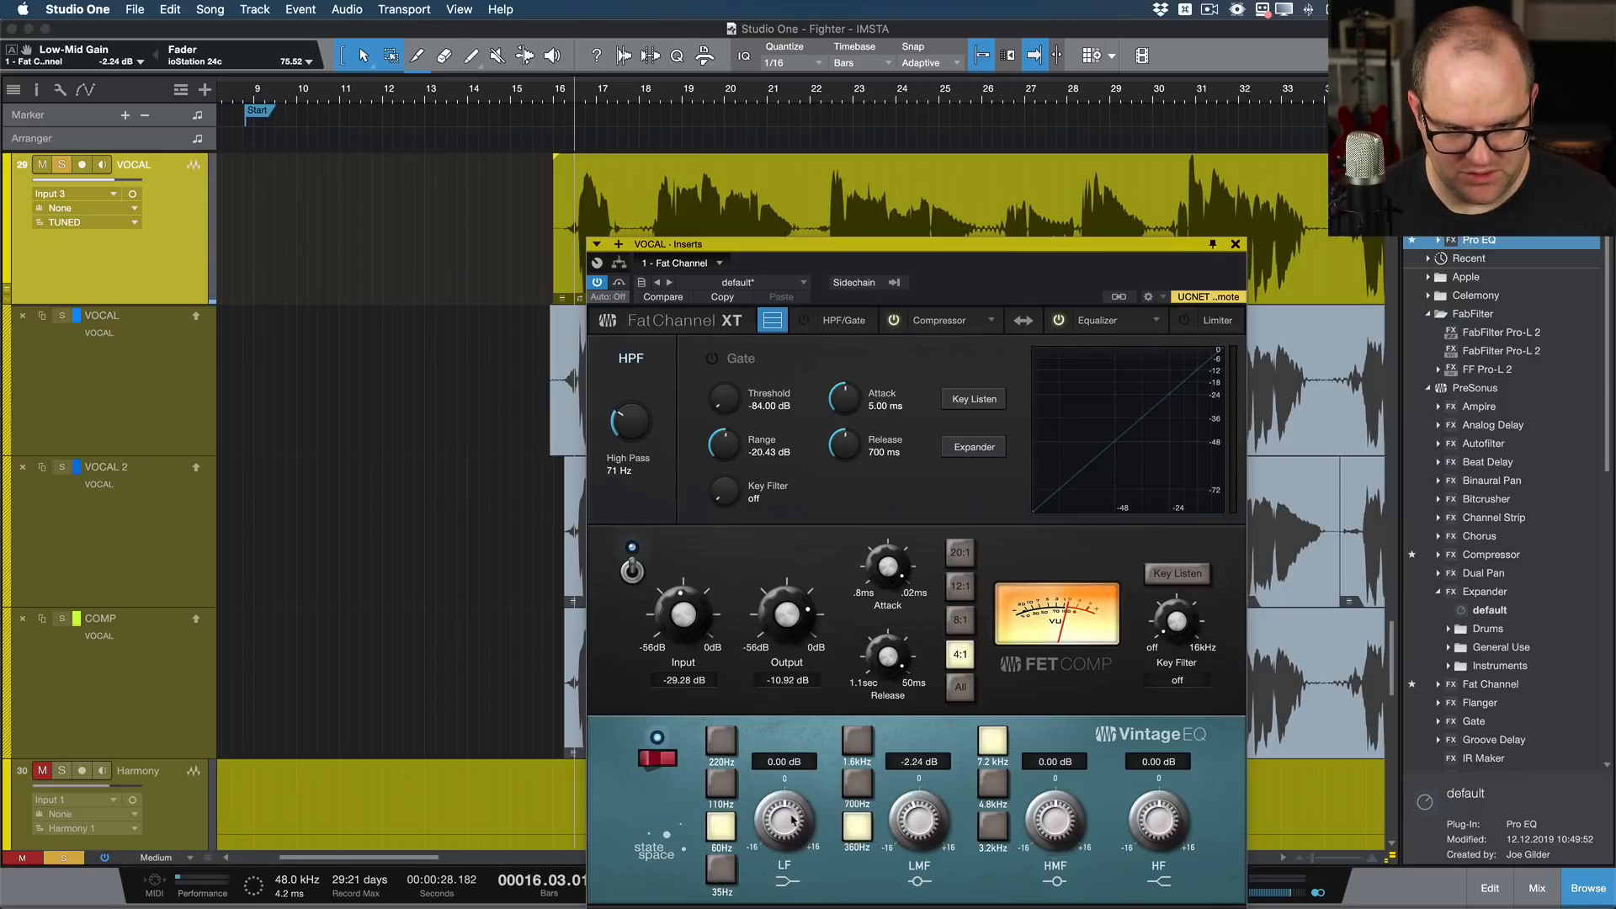
# Step: Cut the vocal's low EQ band about 3.36 dB at 220 Hz and boost the high-mid band about 1.44 dB at 7.2 kHz
pyautogui.moveTo(793, 818); pyautogui.dragTo(787, 837)
pyautogui.click(721, 741)
pyautogui.moveTo(1045, 799)
pyautogui.mouseDown()
pyautogui.moveTo(1031, 778)
pyautogui.moveTo(1052, 823)
pyautogui.mouseUp()
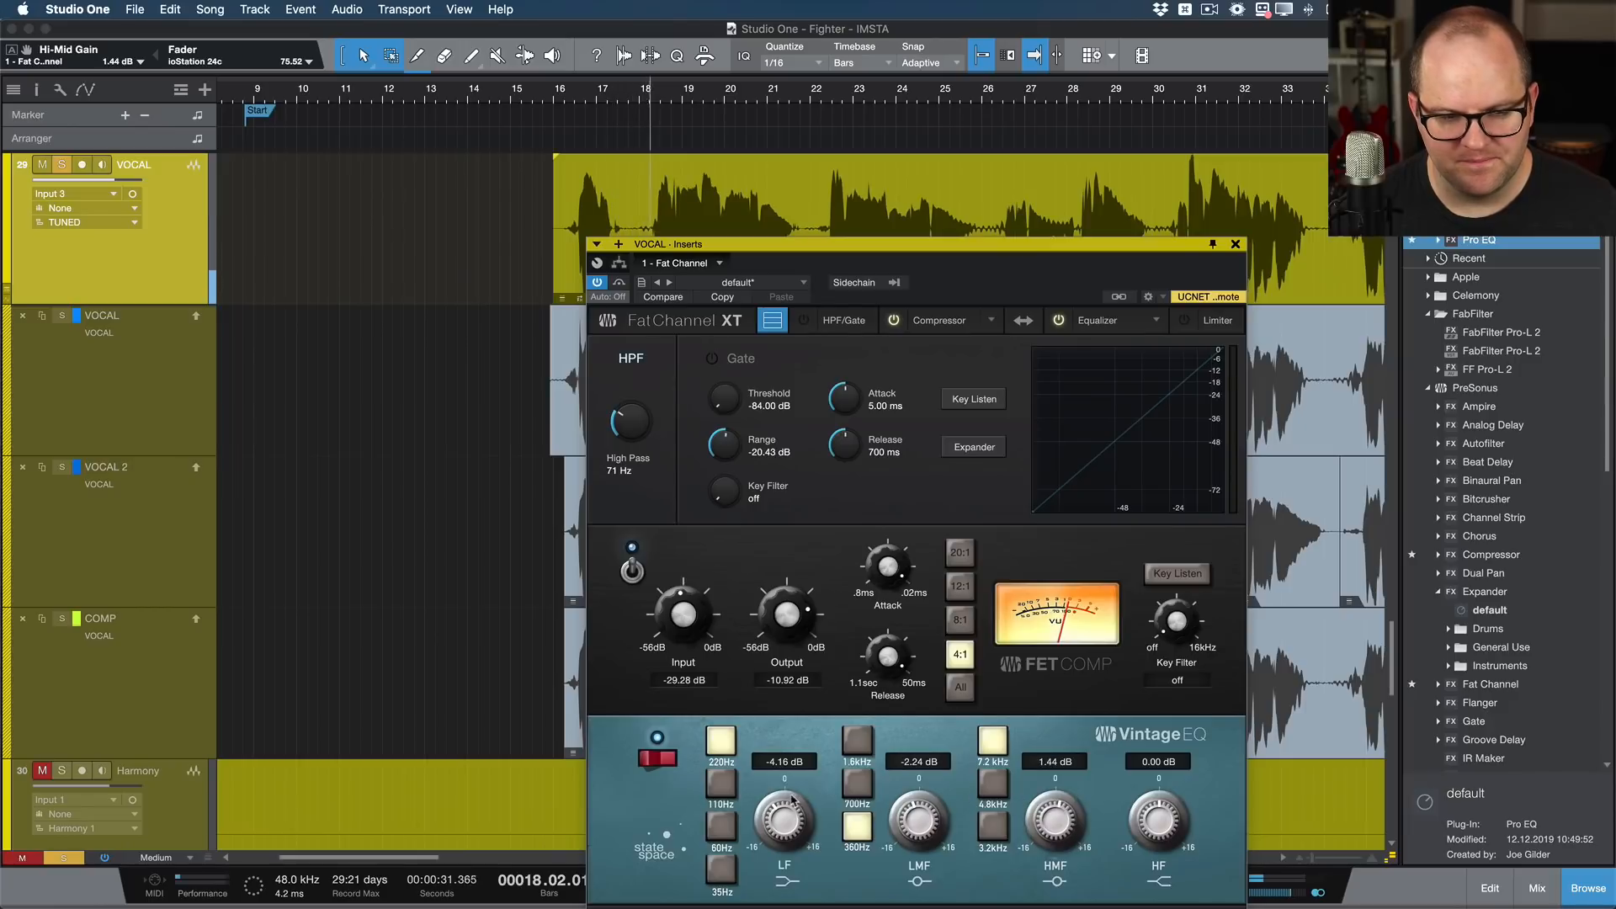
pyautogui.moveTo(784, 810); pyautogui.dragTo(783, 805)
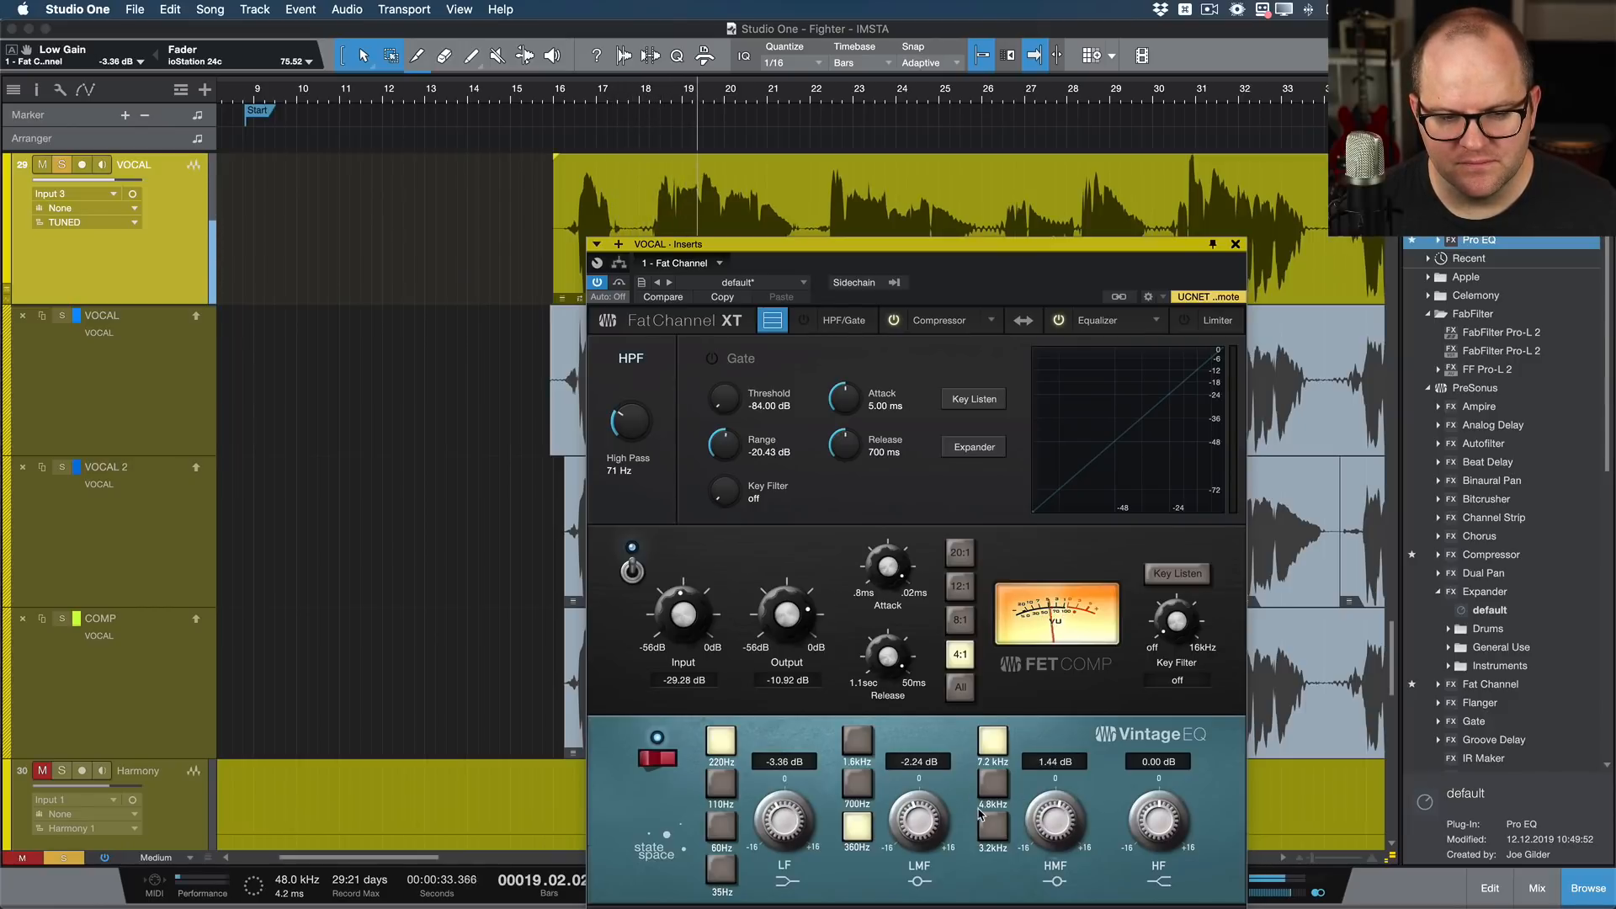
# Step: Close the Fat Channel window, stop playback, and show the mixer
pyautogui.click(1237, 243)
pyautogui.press('space')
pyautogui.press('F3')
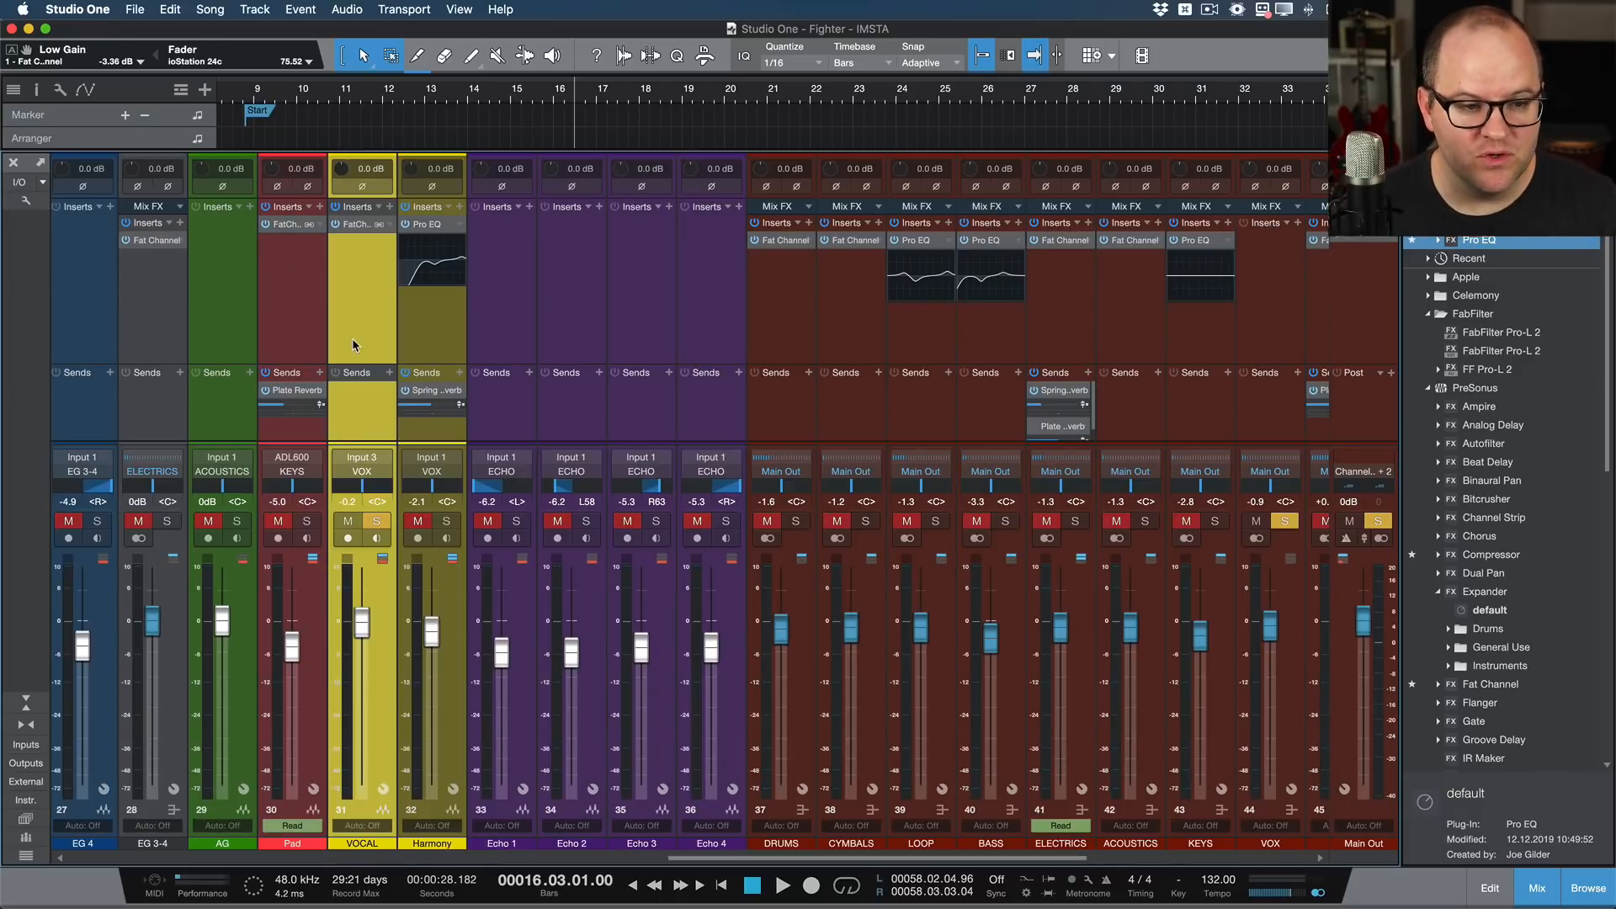
# Step: Examine the send destinations available for the VOCAL channel and the Analog Delay presets in the effects browser
pyautogui.click(388, 378)
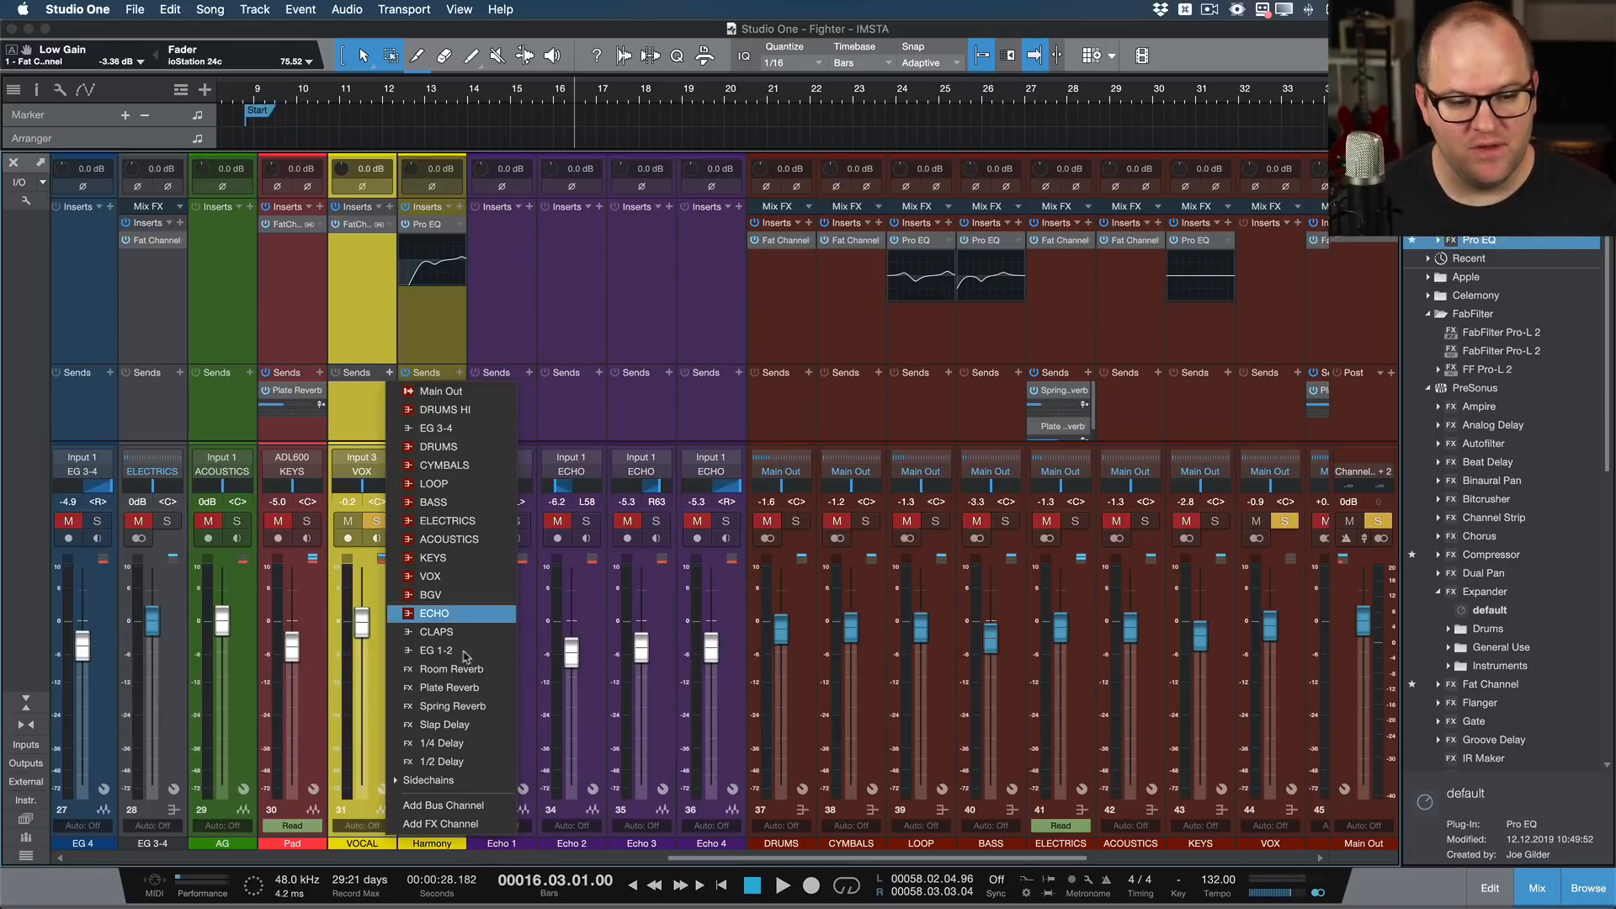
pyautogui.click(349, 325)
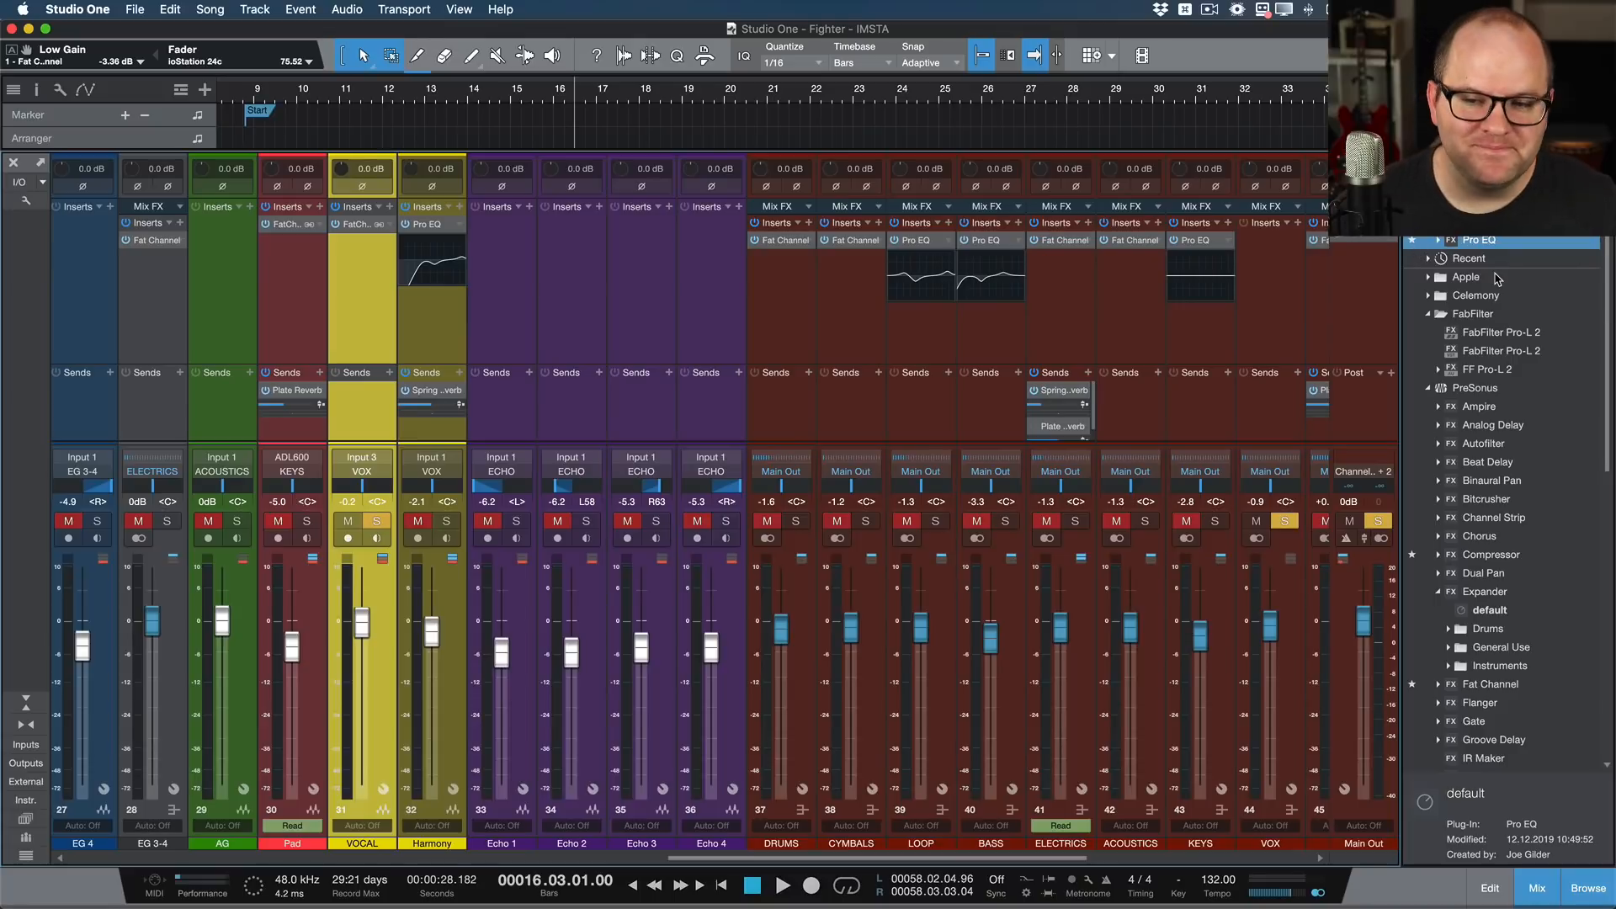
pyautogui.scroll(-5, 1497, 278)
pyautogui.scroll(5, 1497, 278)
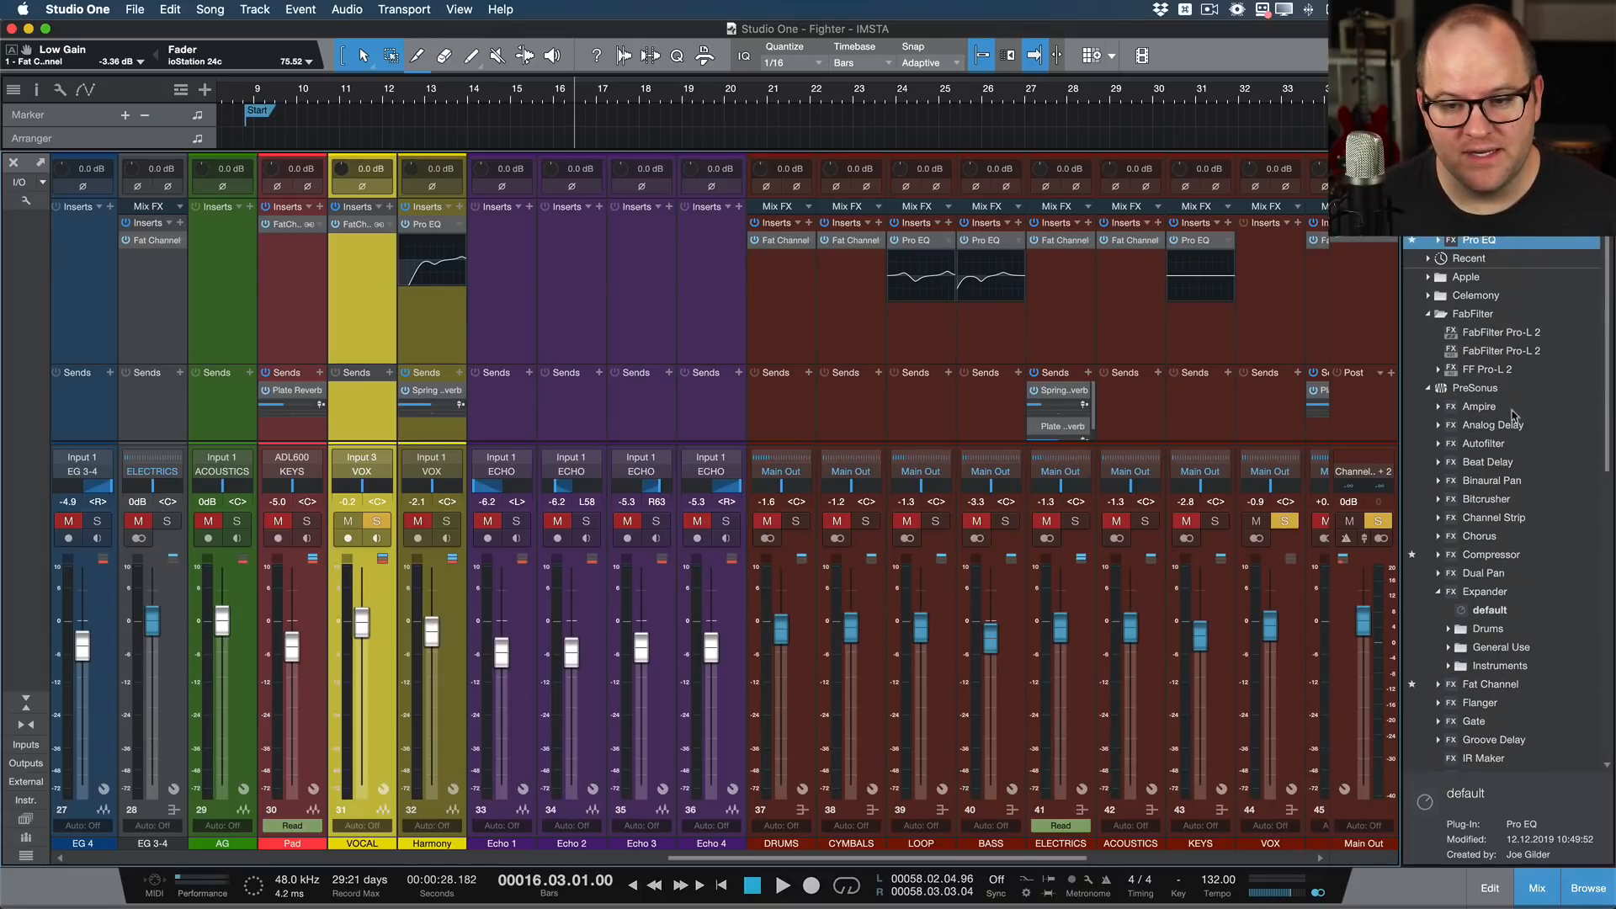
pyautogui.doubleClick(1491, 427)
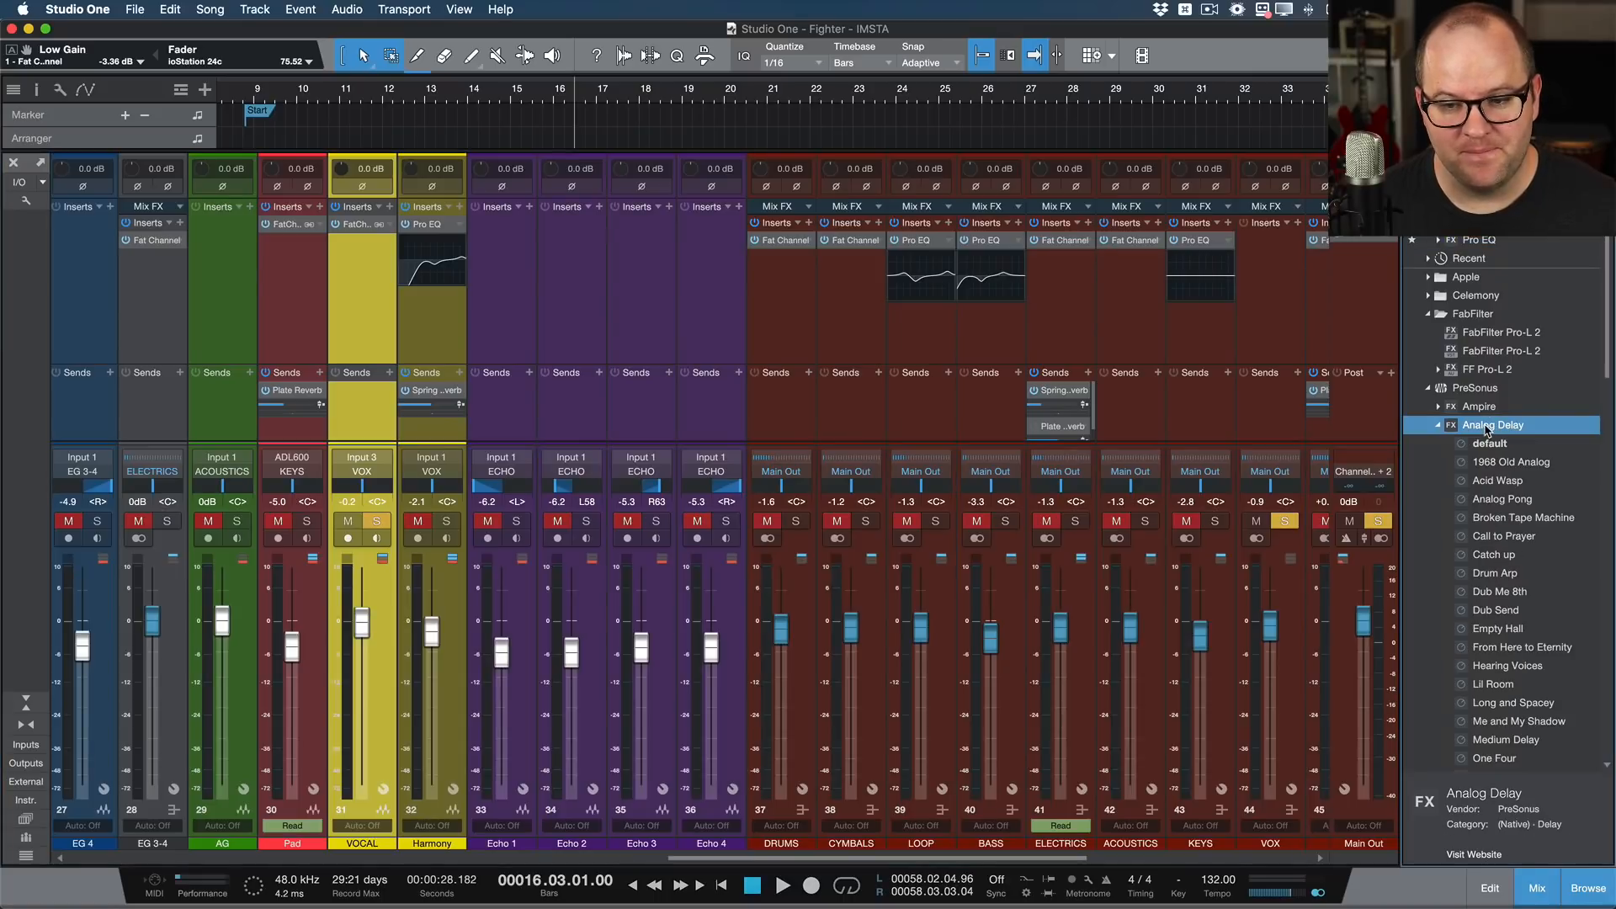
pyautogui.scroll(-10, 1494, 463)
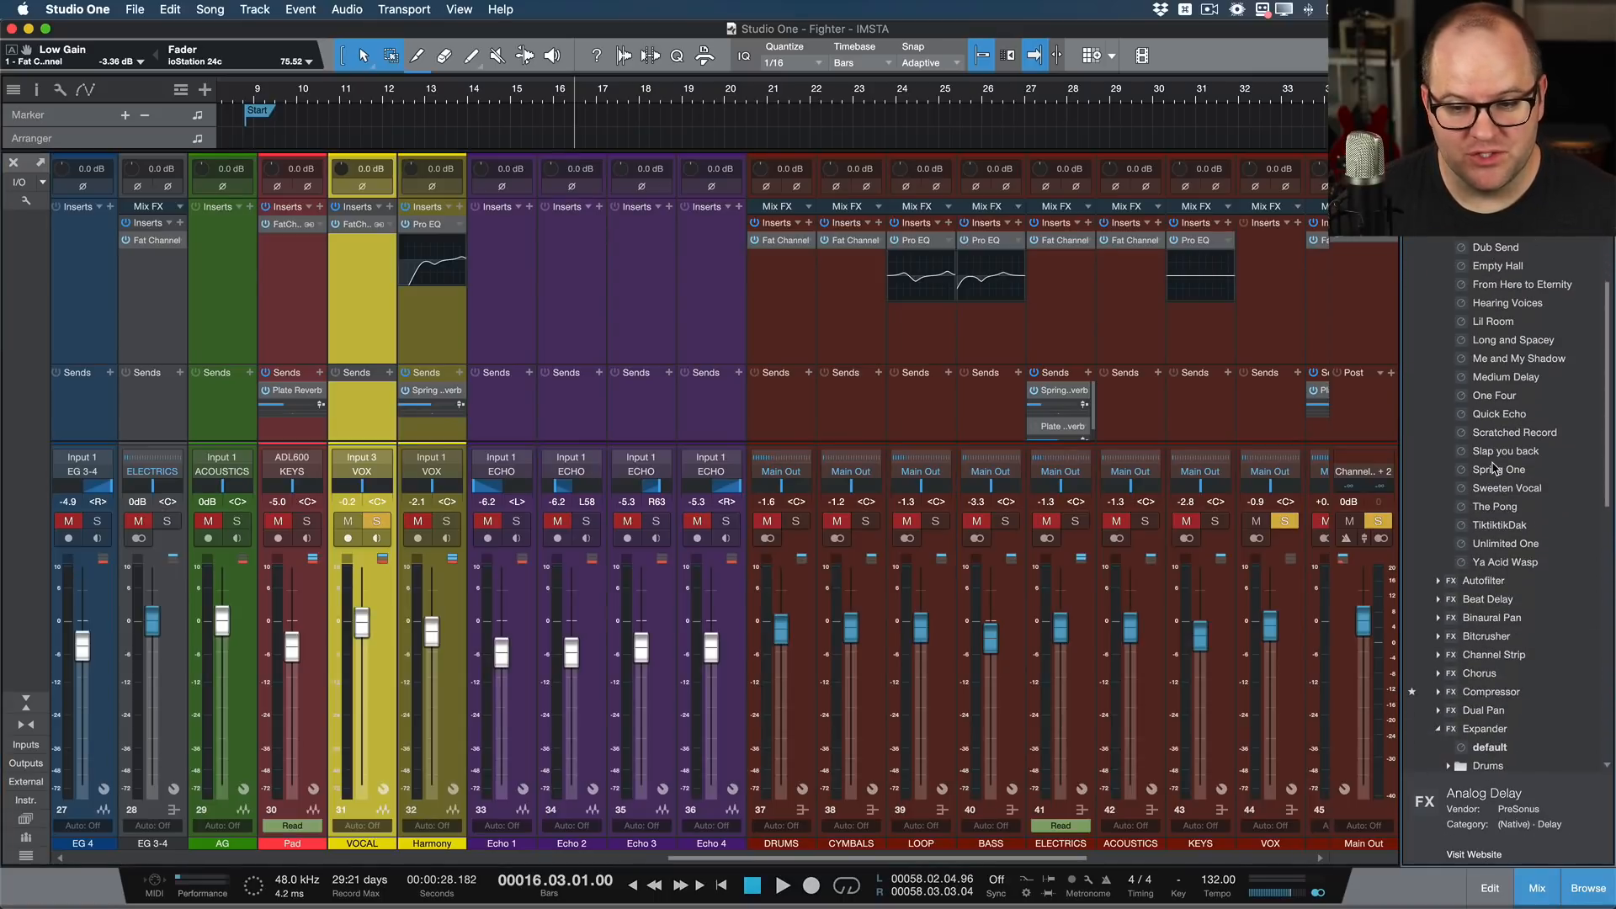
pyautogui.scroll(10, 1494, 454)
pyautogui.doubleClick(1488, 427)
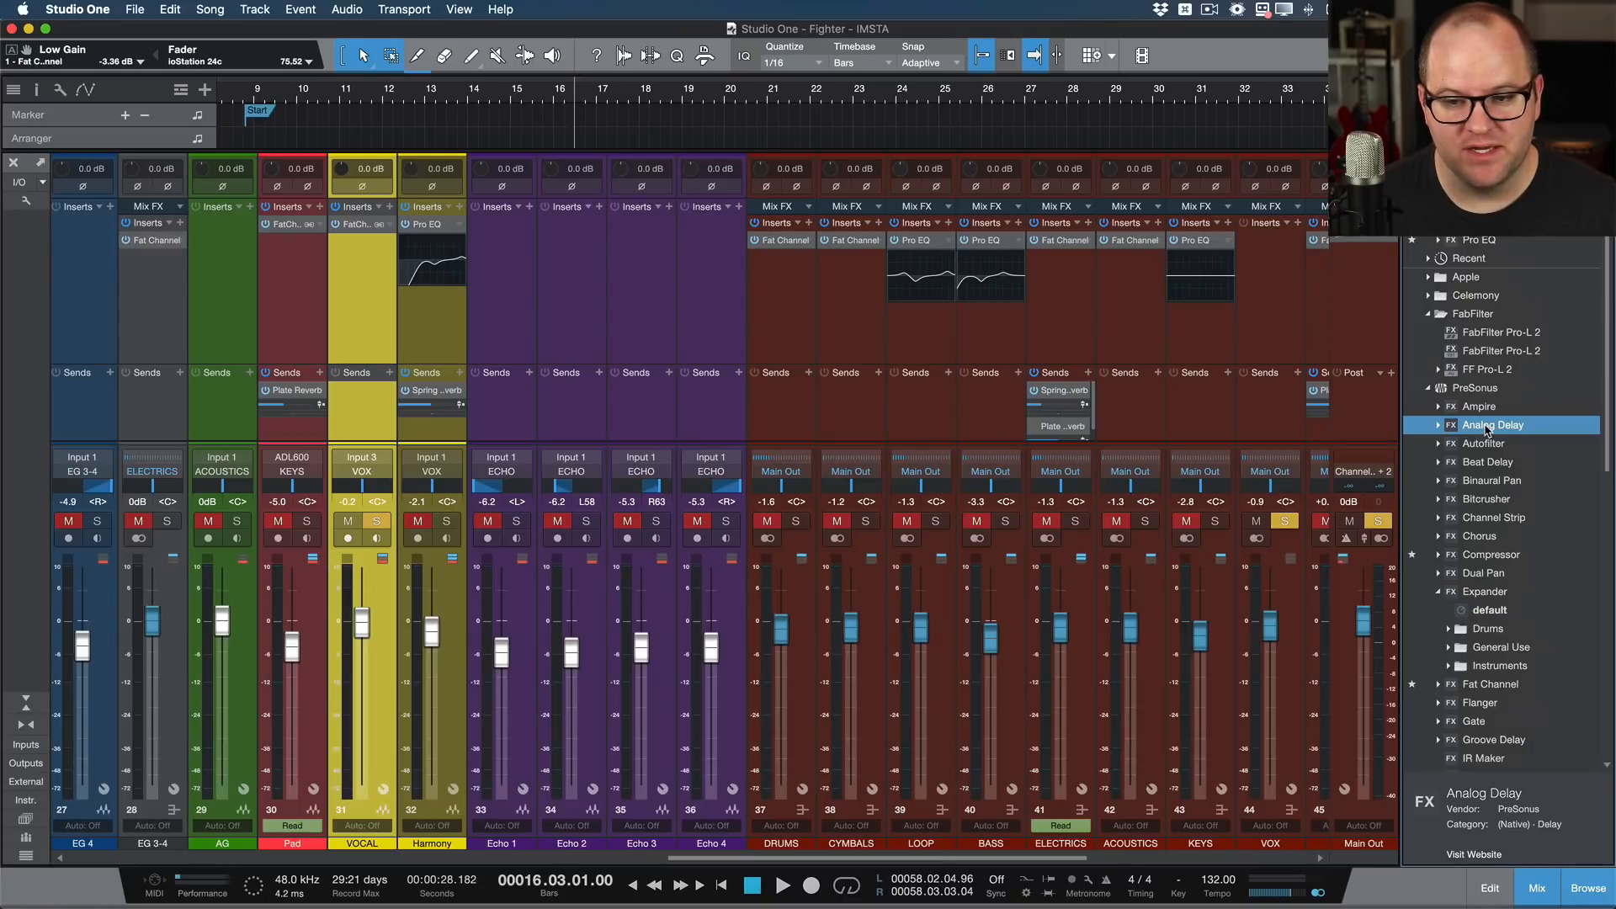
# Step: Add Analog Delay from the effects browser as a send on VOCAL with its own FX channel, and select that channel
pyautogui.moveTo(1474, 431); pyautogui.dragTo(350, 406)
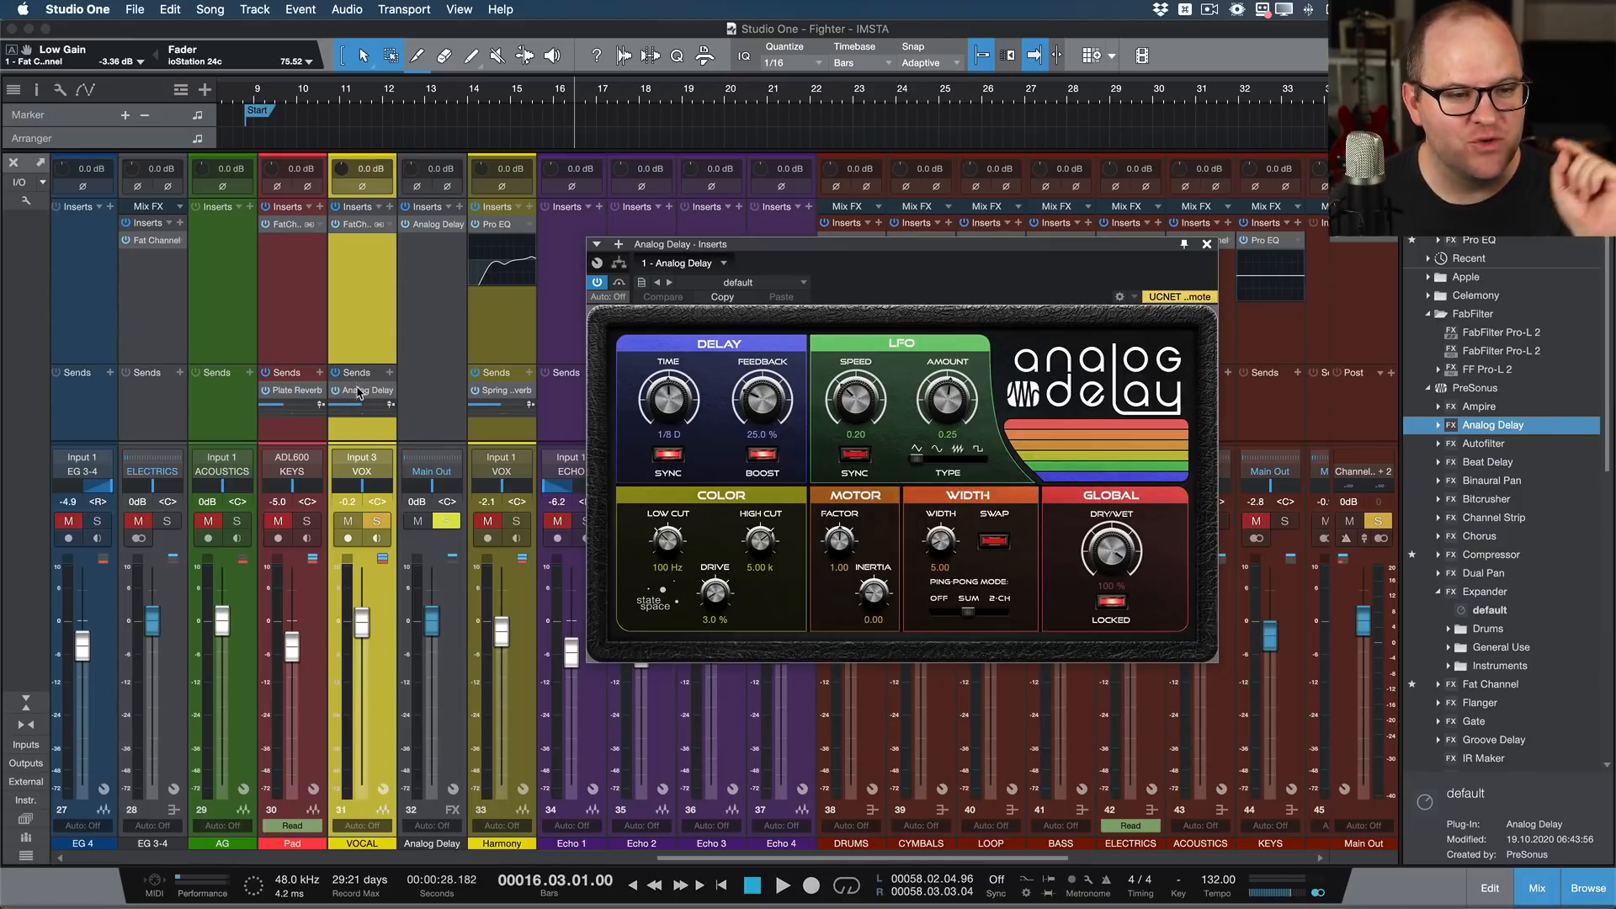
pyautogui.click(357, 393)
pyautogui.click(429, 384)
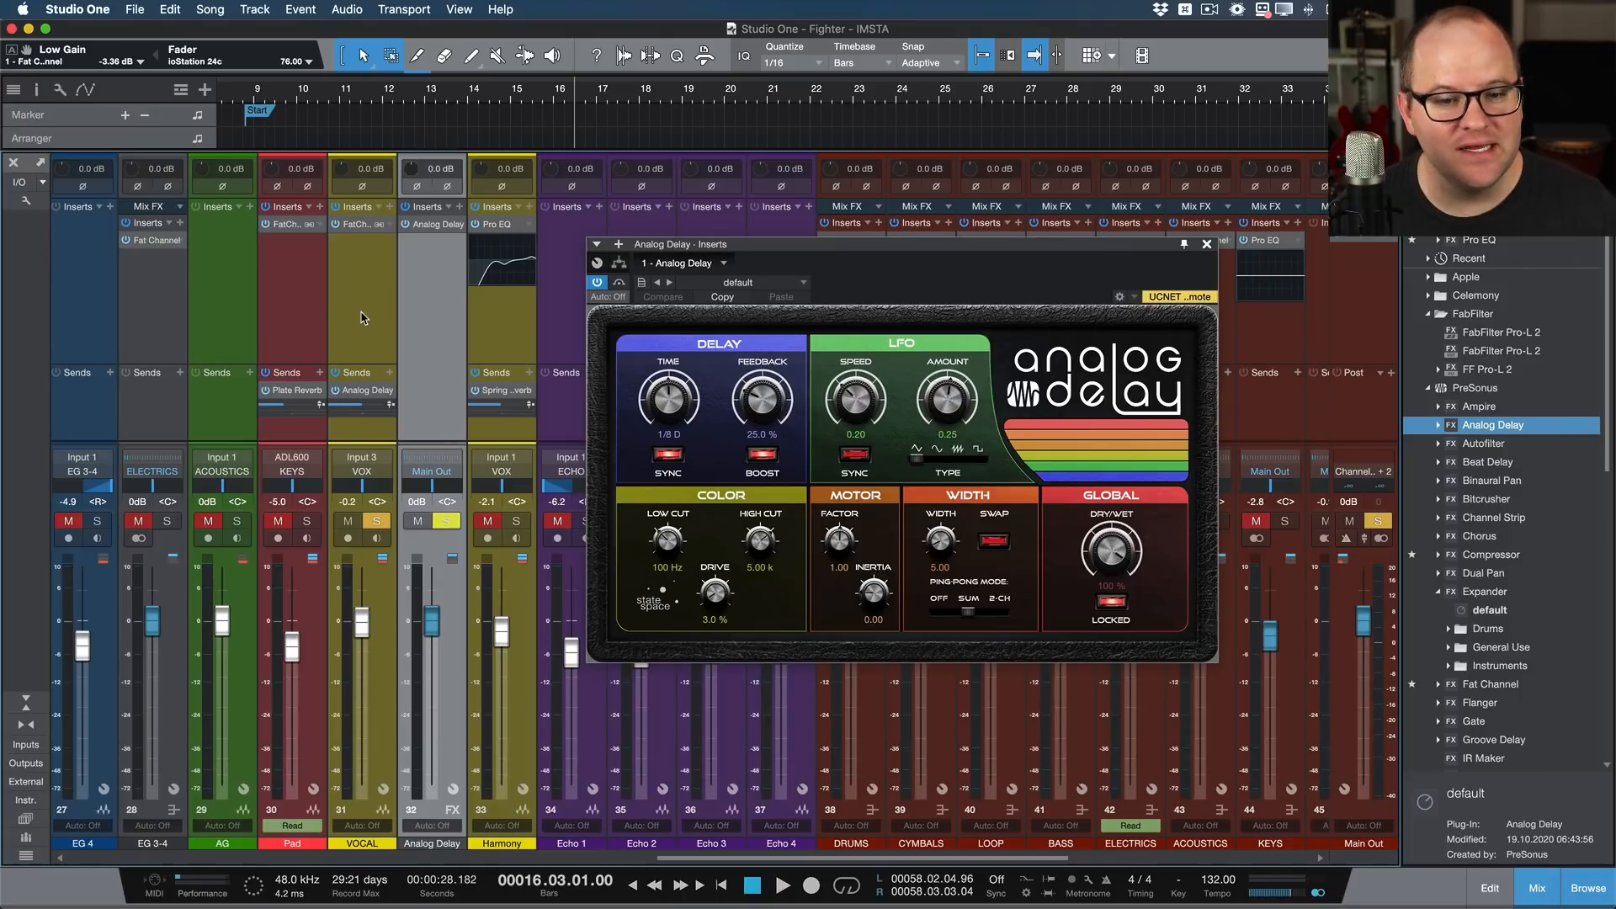
# Step: Audition the vocal delay, set the Analog Delay time to 1/4, and close the plug-in window
pyautogui.press('space')
pyautogui.press('space')
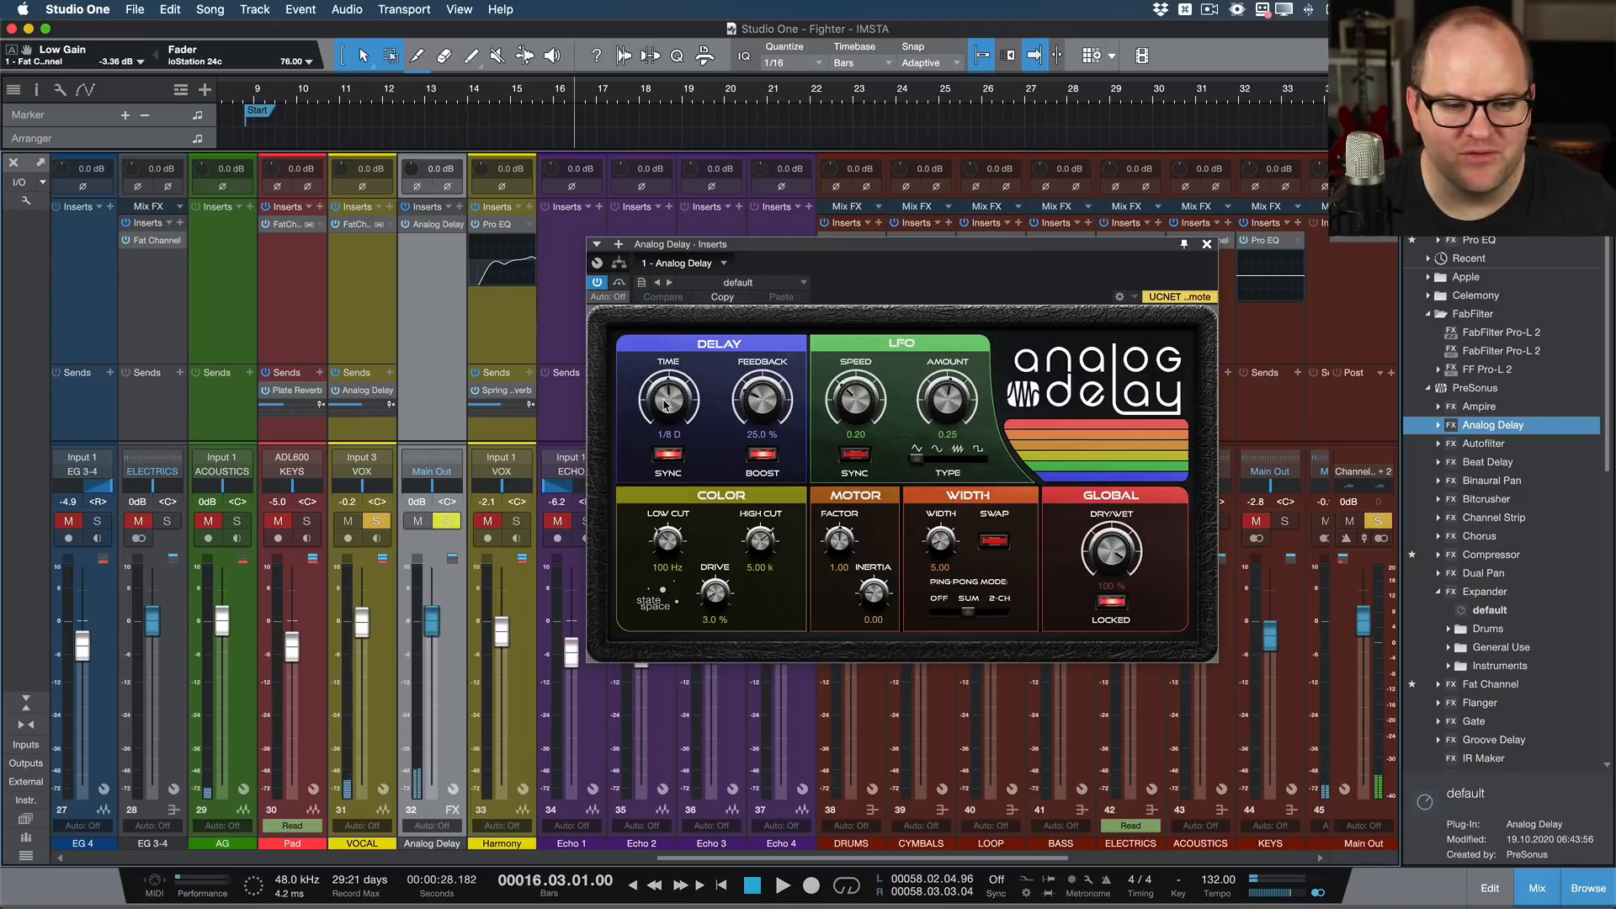
pyautogui.scroll(2, 665, 403)
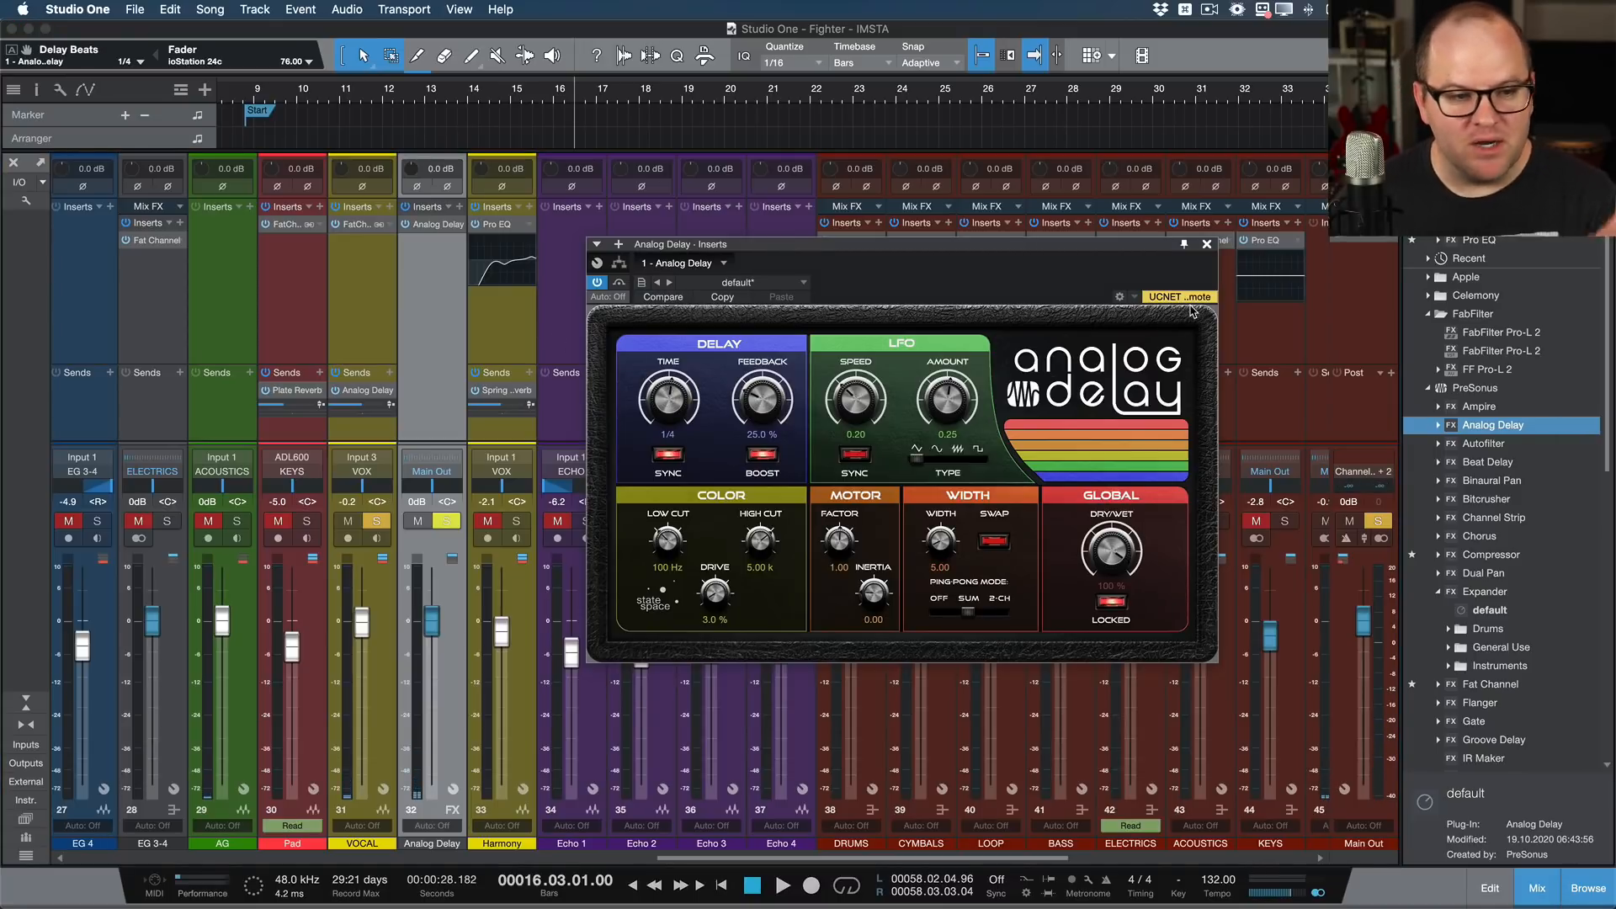
pyautogui.click(1207, 244)
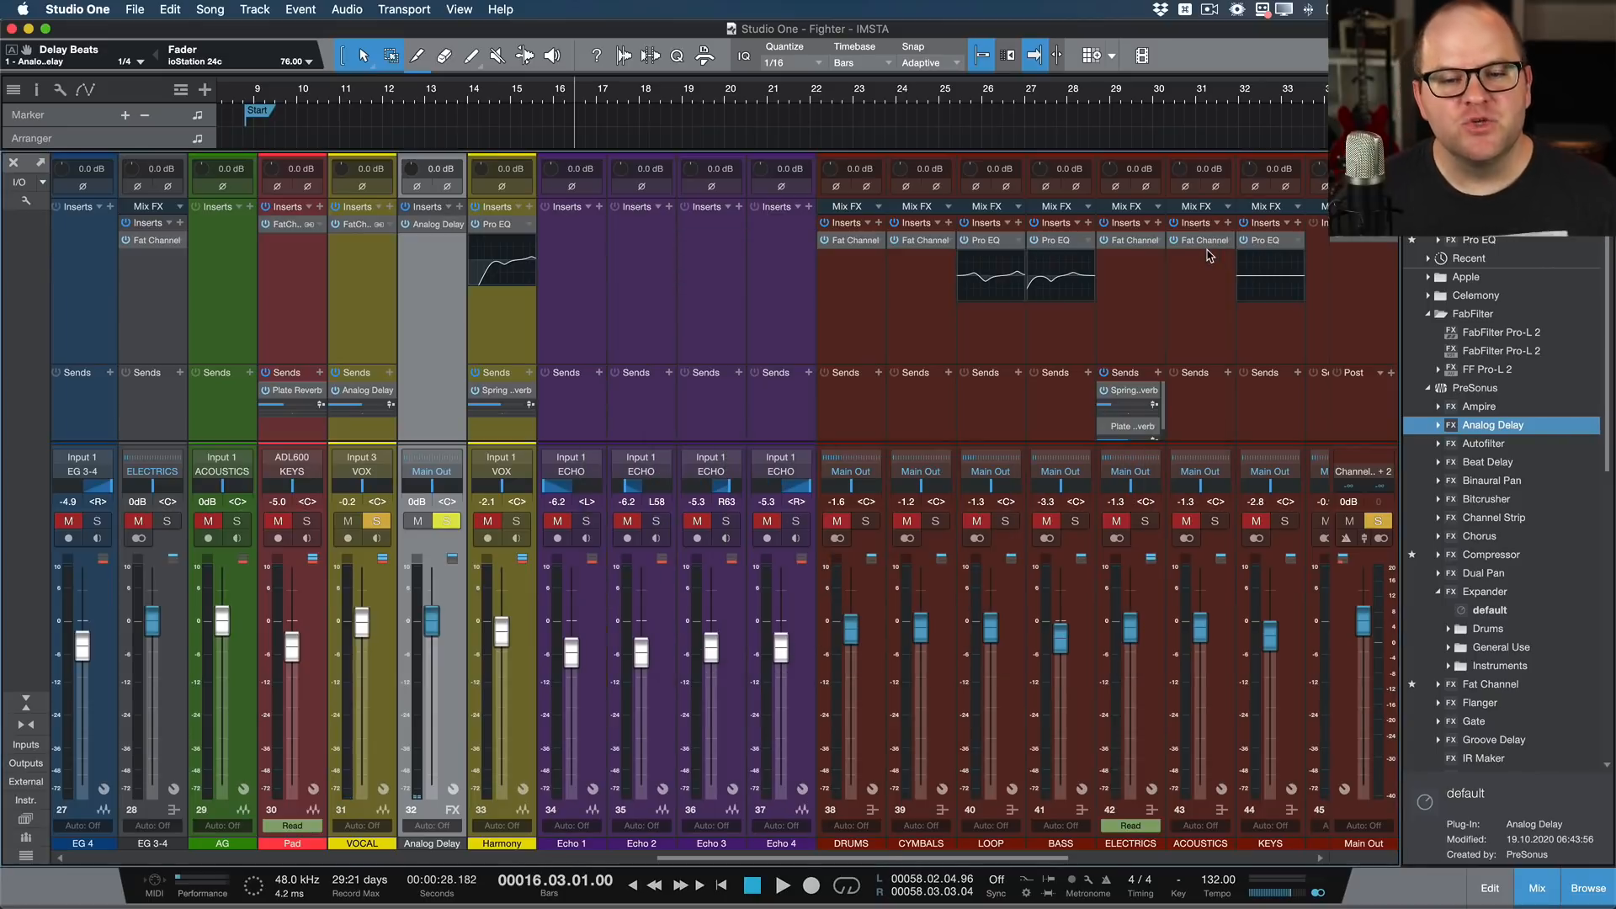
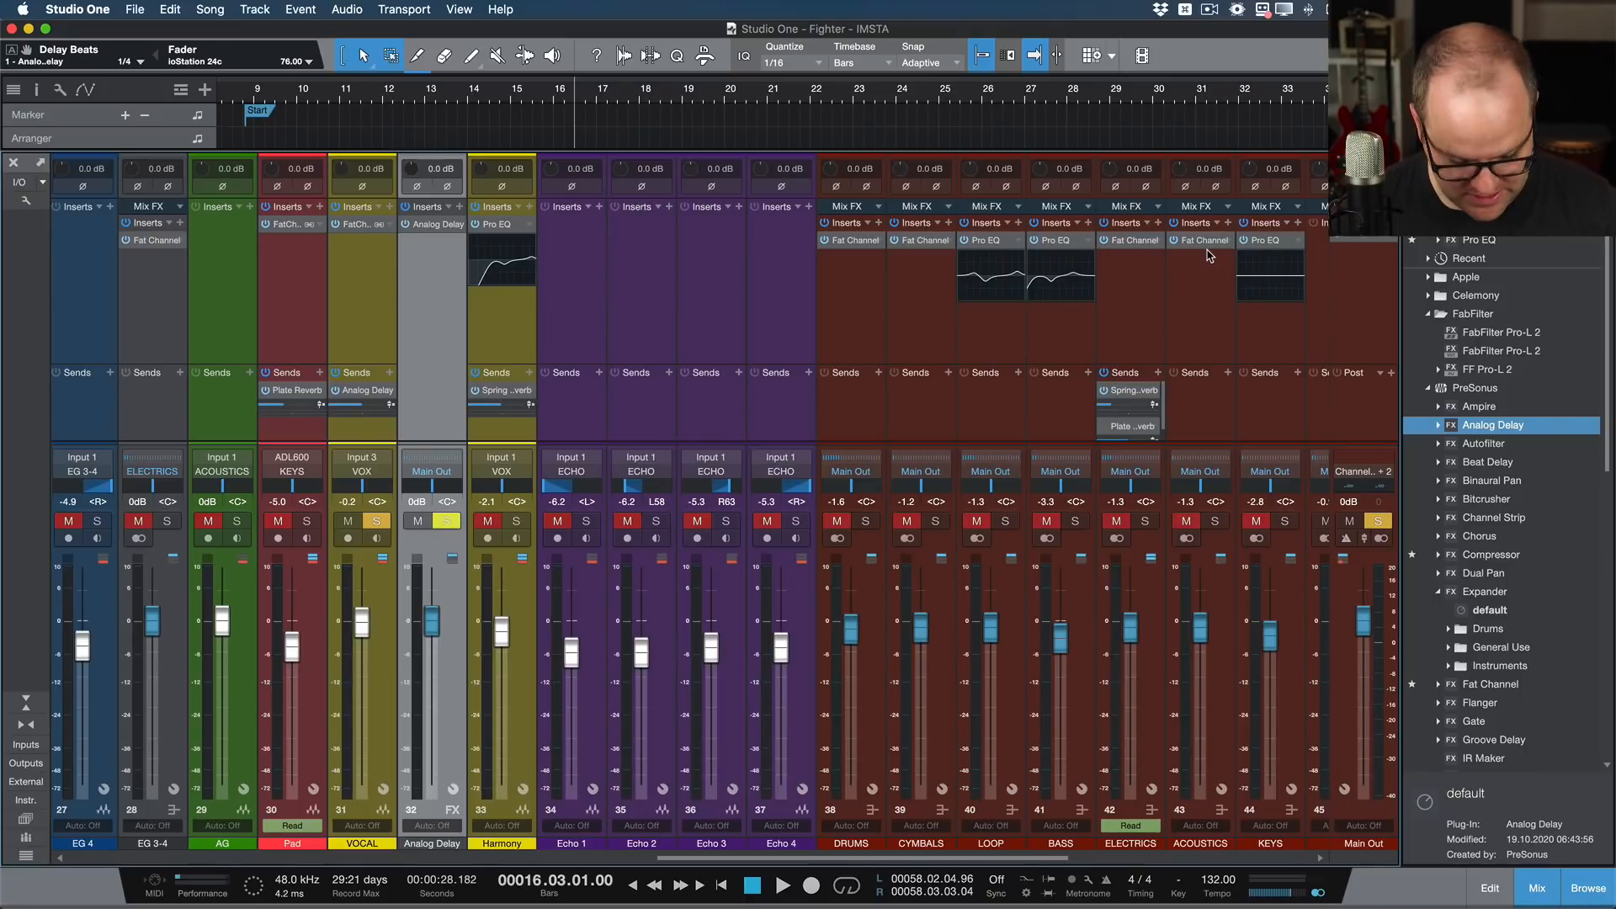
pyautogui.click(1435, 56)
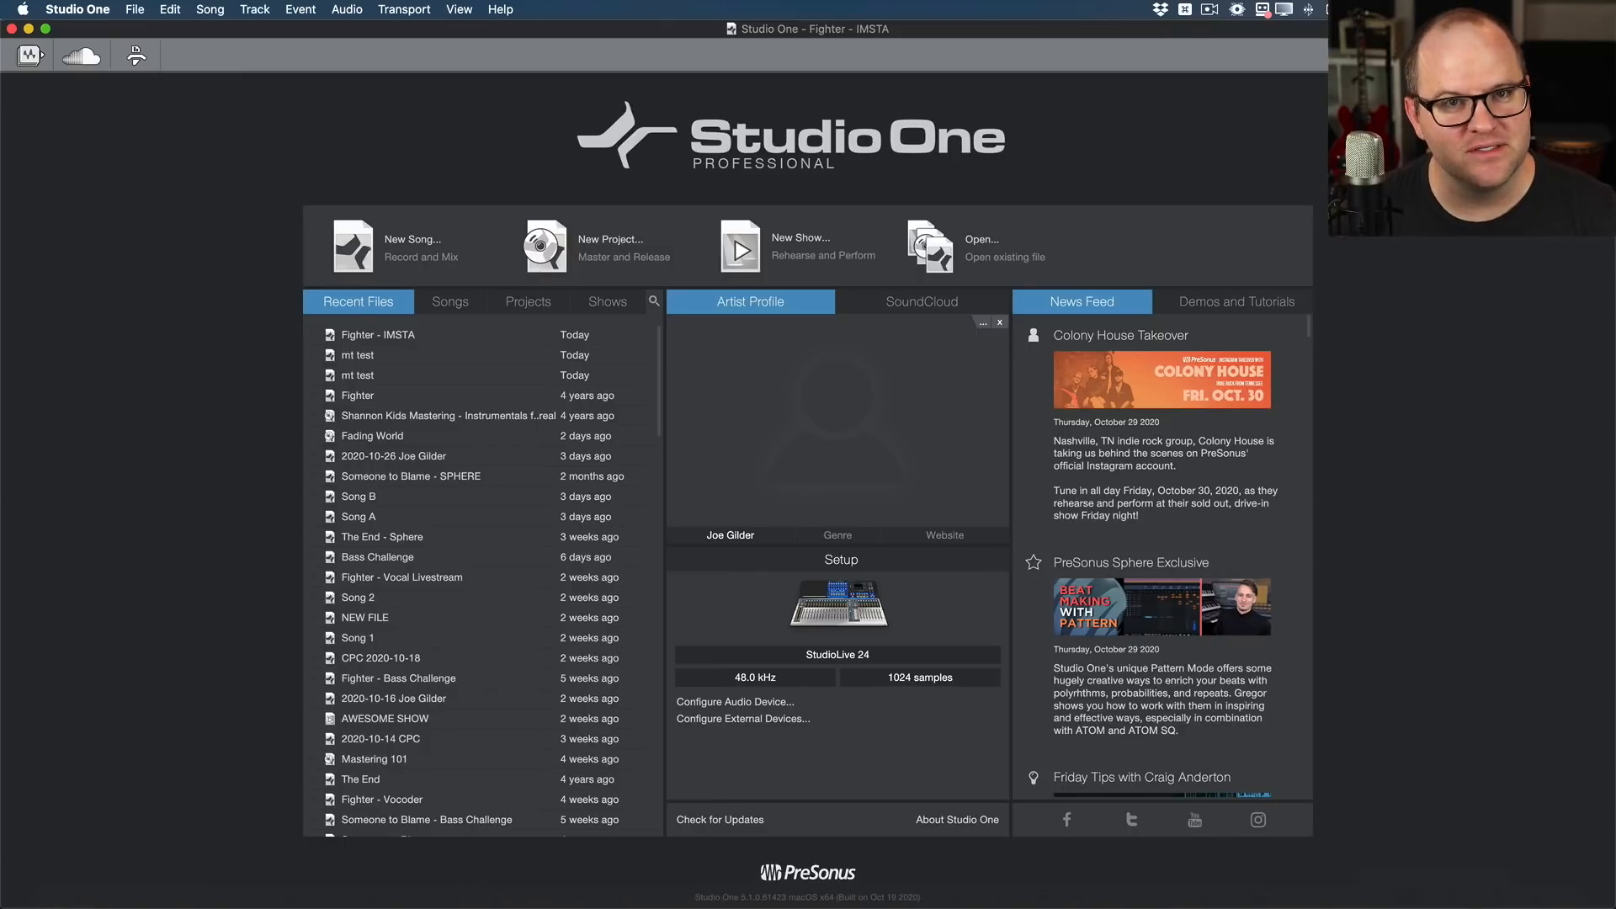
pyautogui.click(1486, 55)
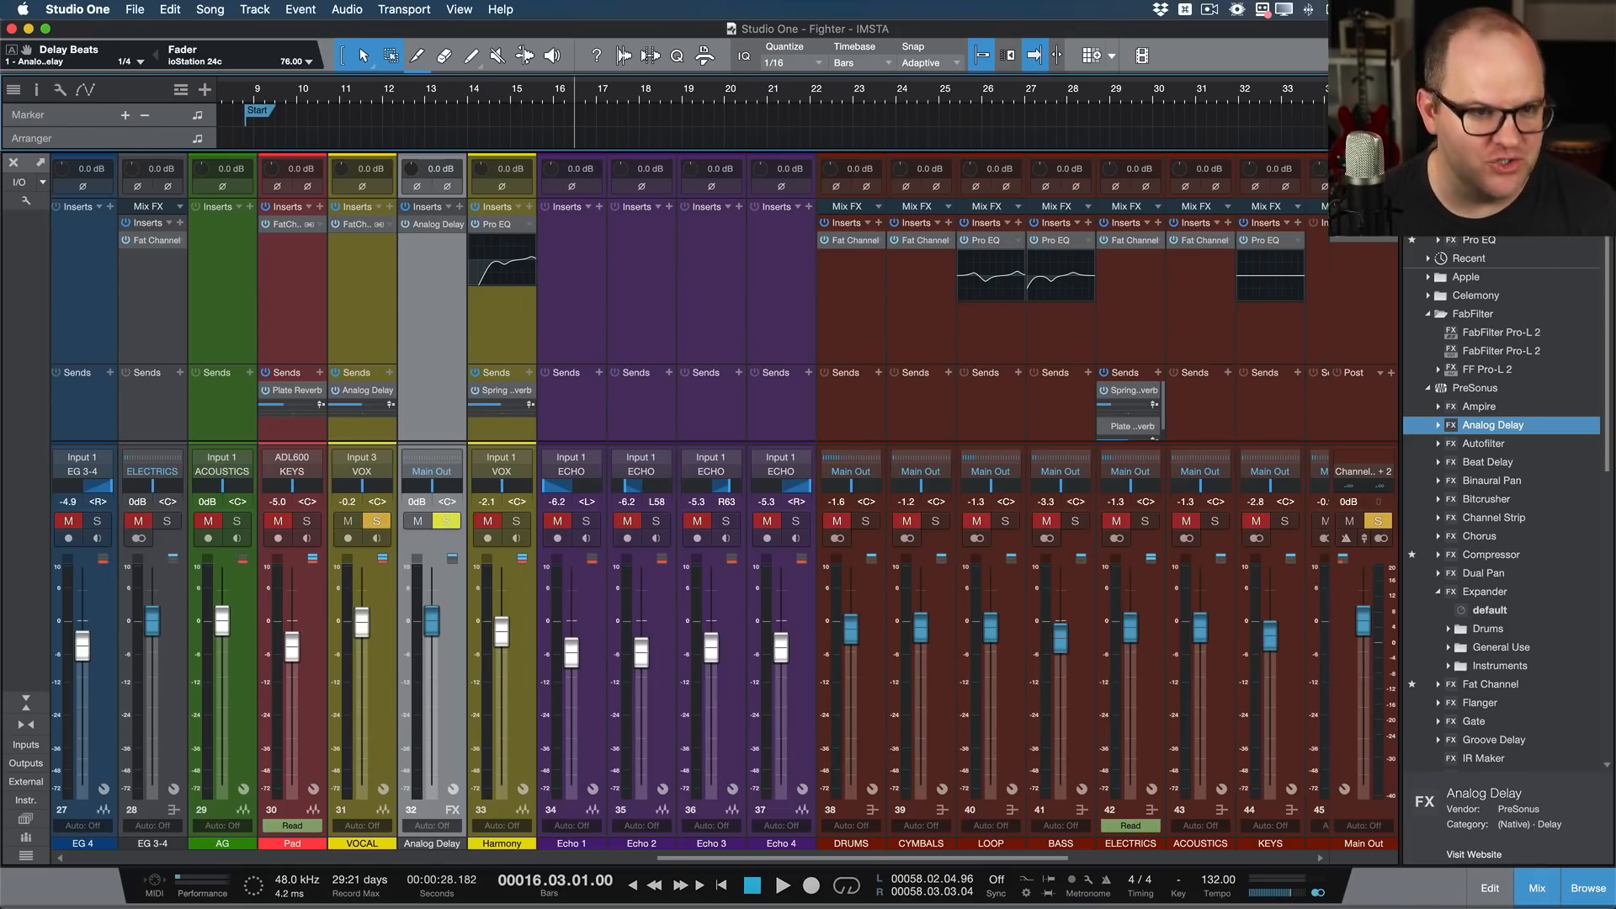
# Step: Show the arrangement, select the tracks from KICK through Room, and dissolve Group 2
pyautogui.press('F3')
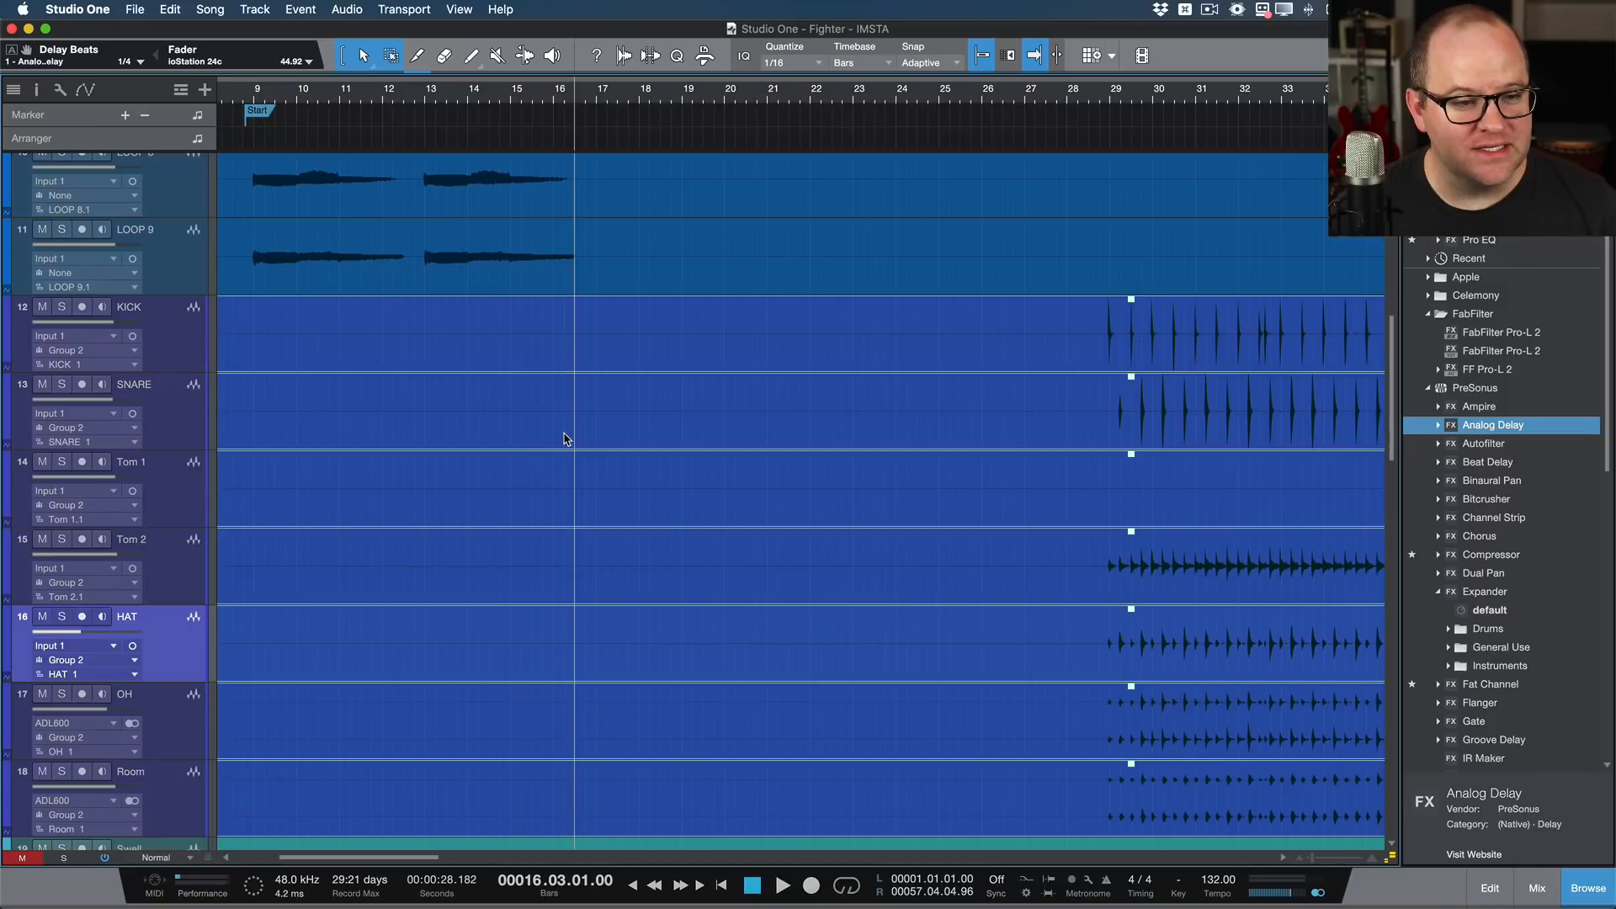
pyautogui.click(186, 352)
pyautogui.scroll(-3, 268, 539)
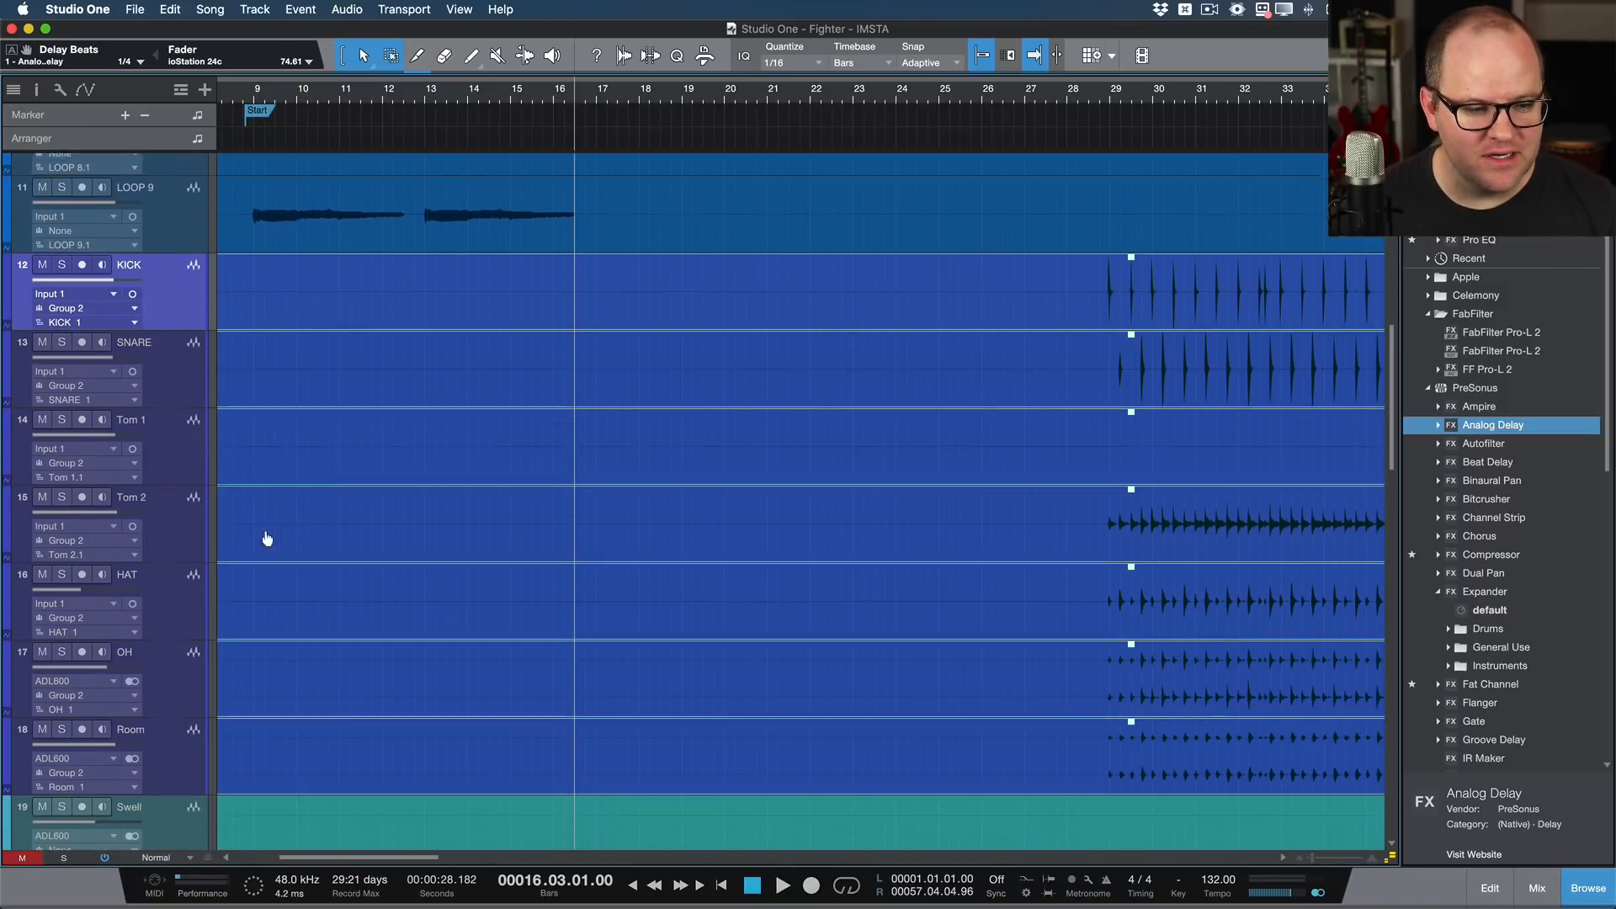
pyautogui.keyDown('shift'); pyautogui.click(203, 642); pyautogui.keyUp('shift')
pyautogui.rightClick(198, 201)
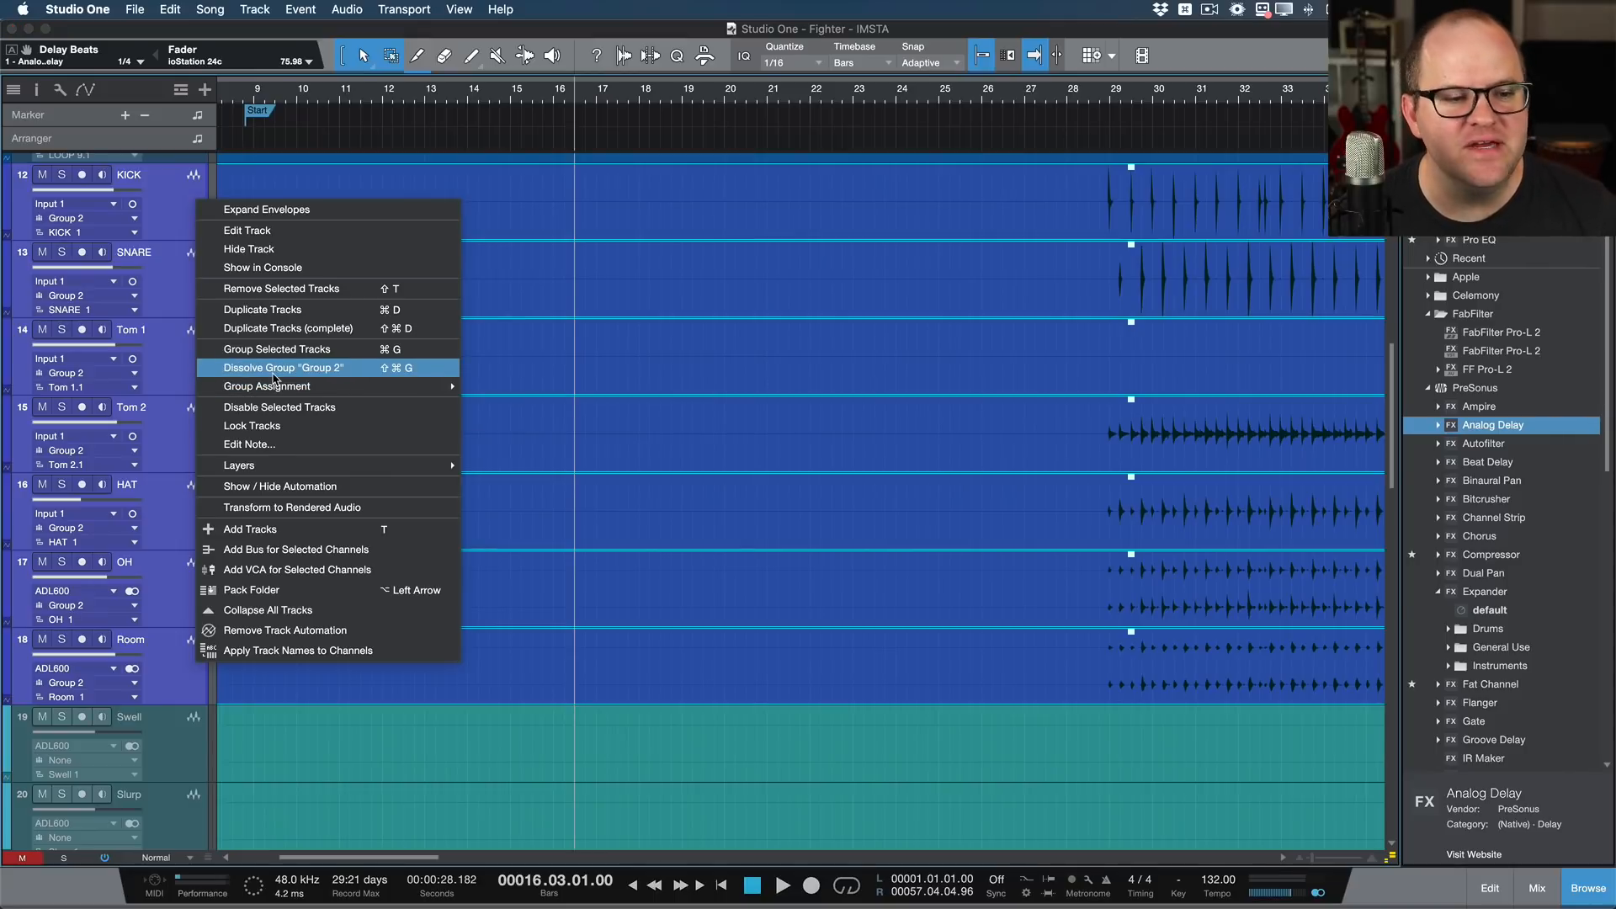
pyautogui.click(274, 374)
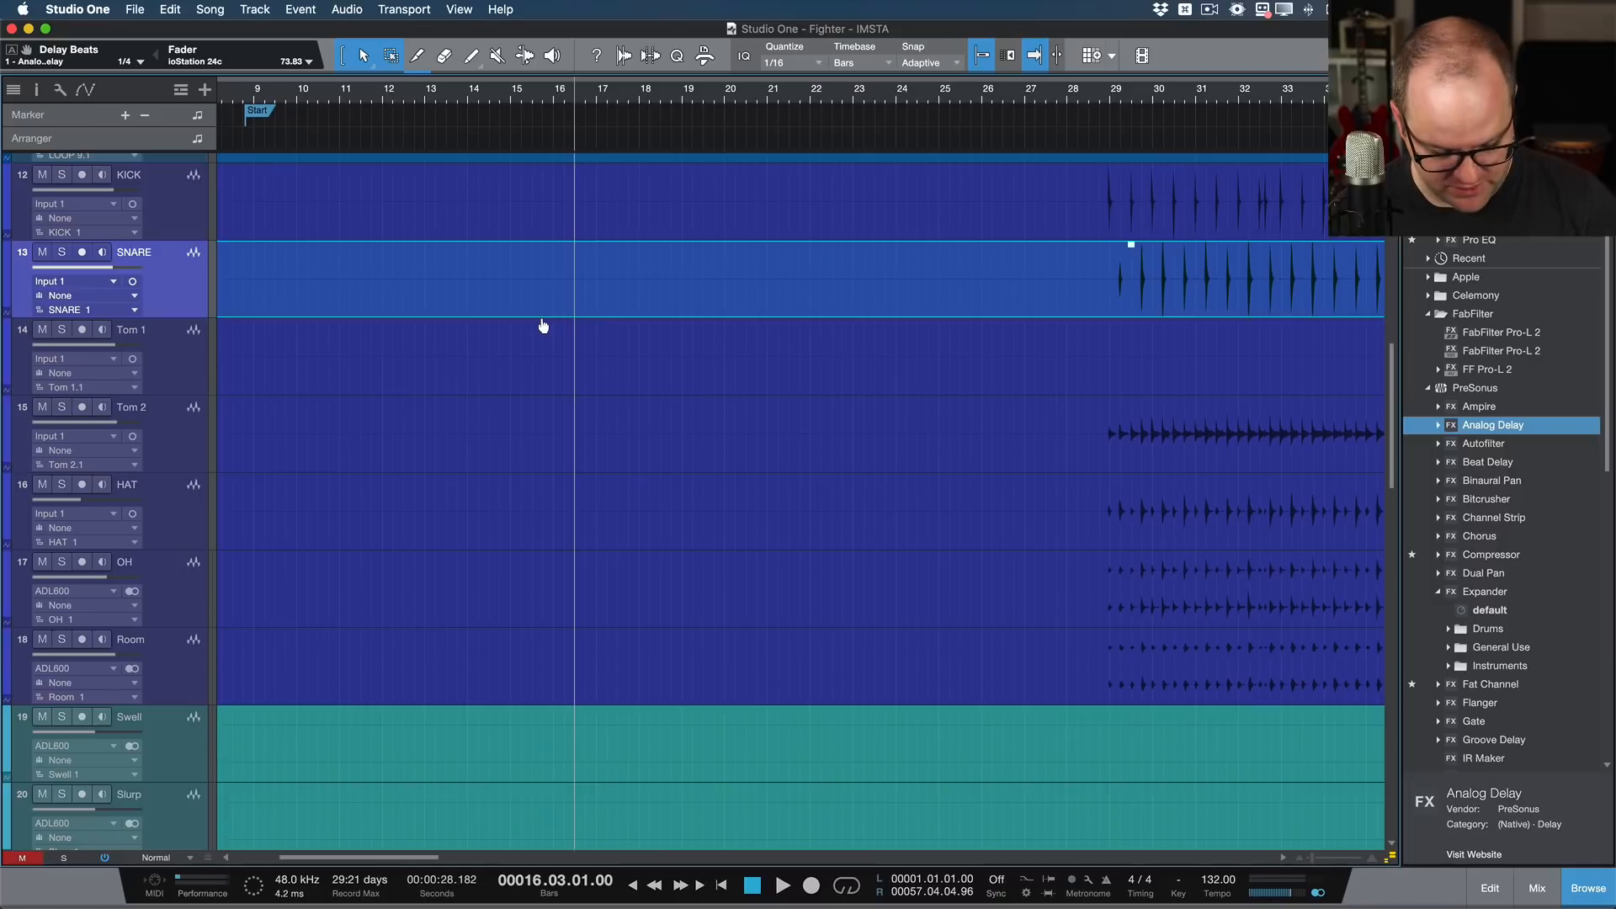
# Step: Show the mixer and examine how the instrument tracks, buses and effects channels are laid out and routed
pyautogui.press('F3')
pyautogui.click(570, 401)
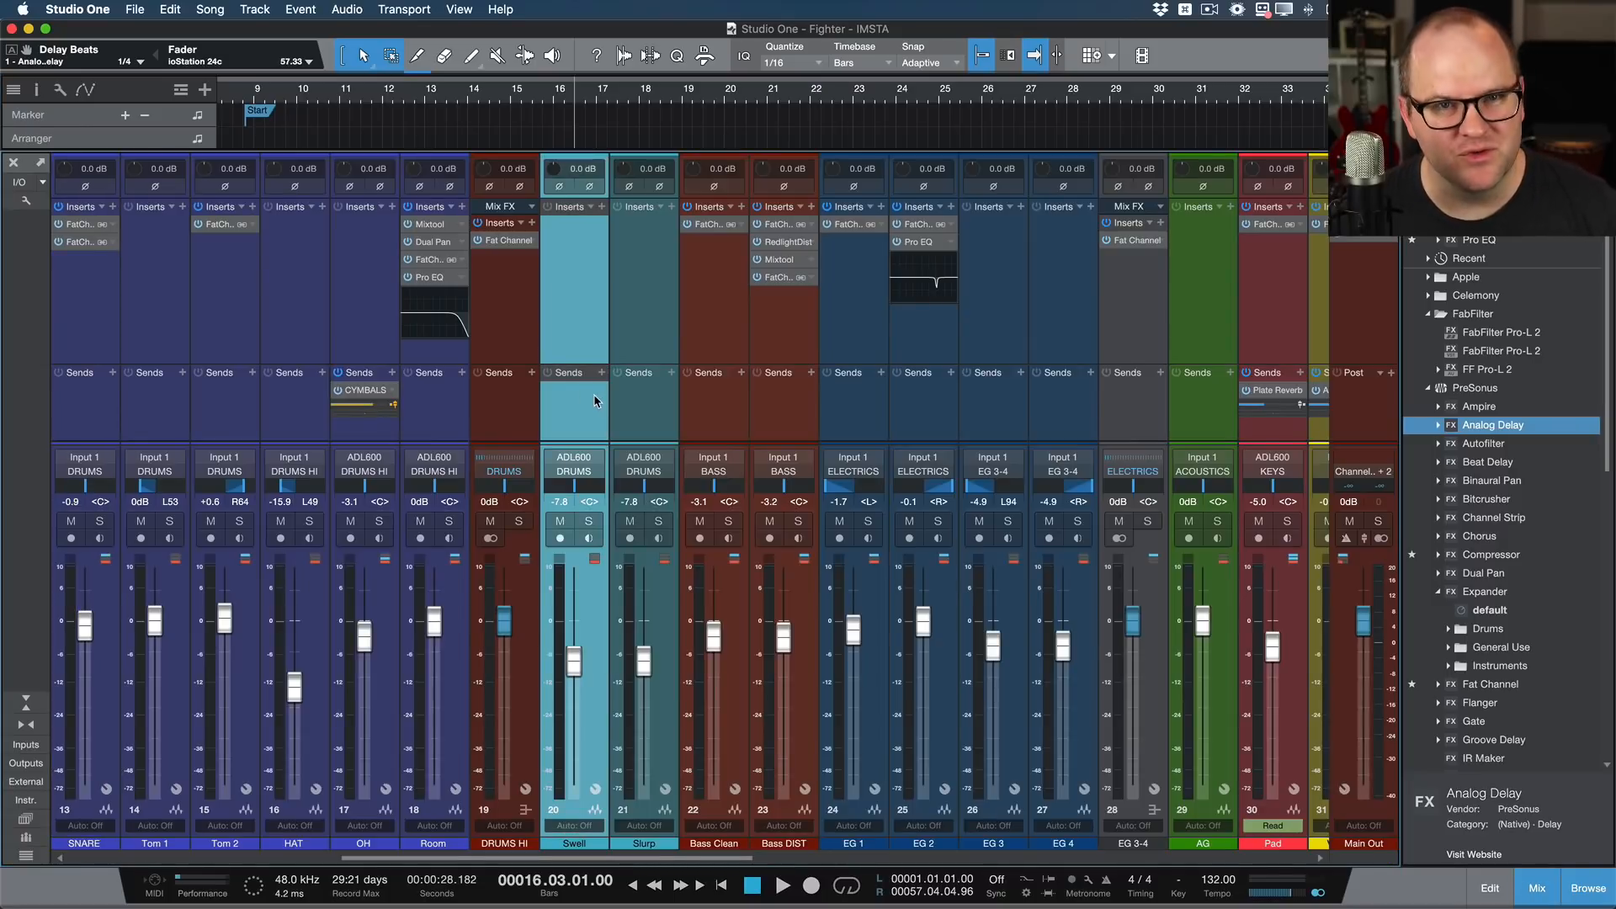
pyautogui.hscroll(20, 594, 394)
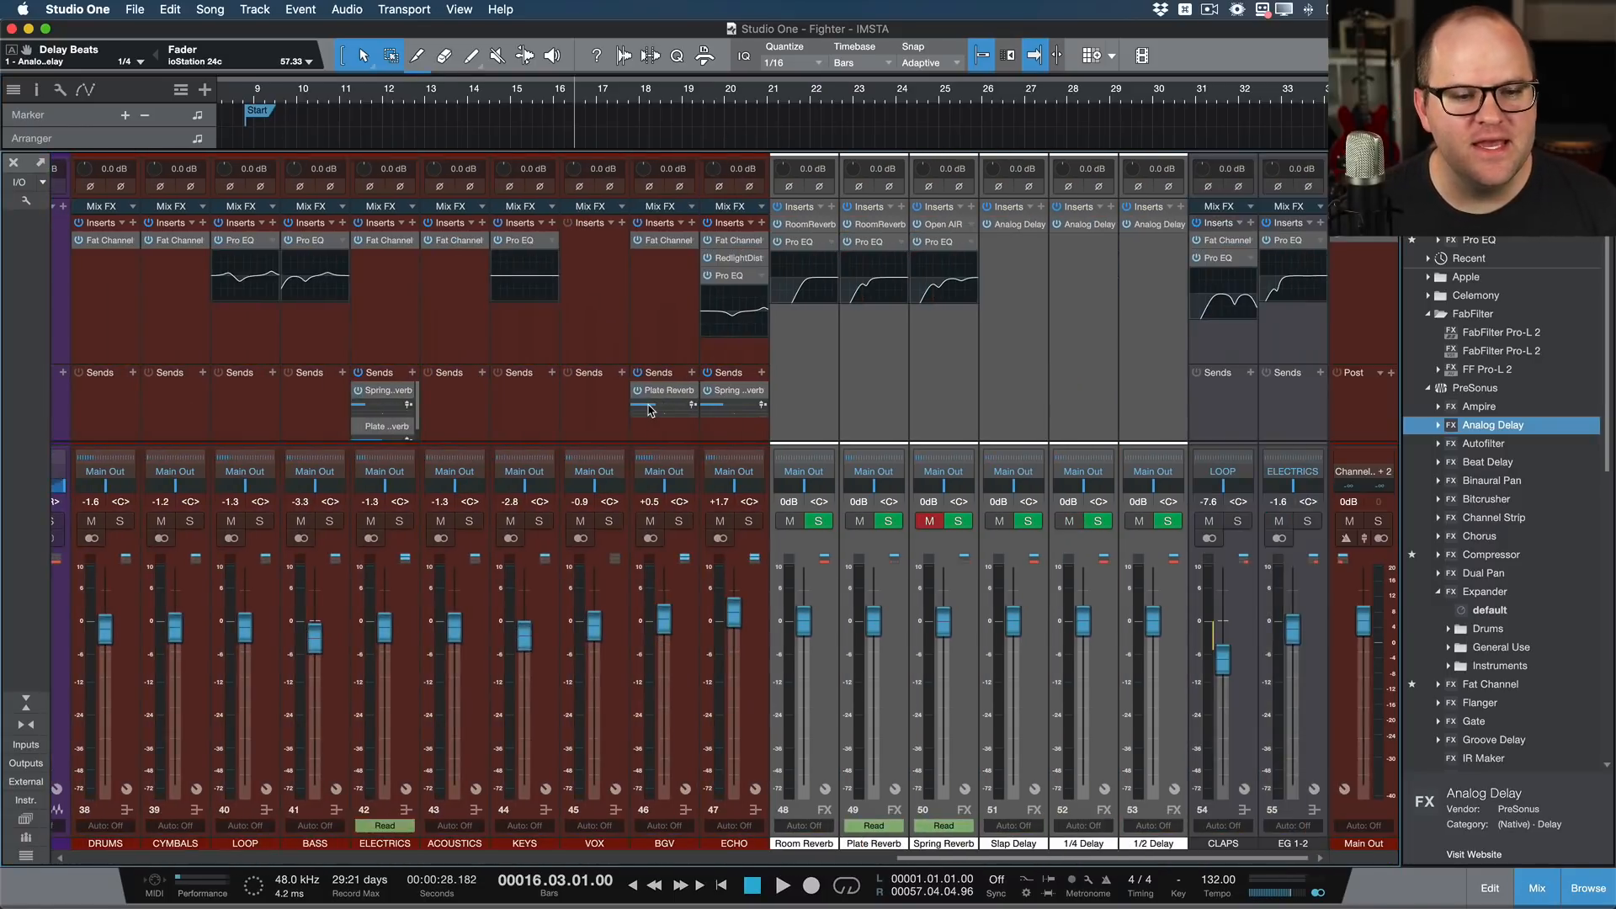
pyautogui.hscroll(-9, 649, 410)
pyautogui.click(710, 410)
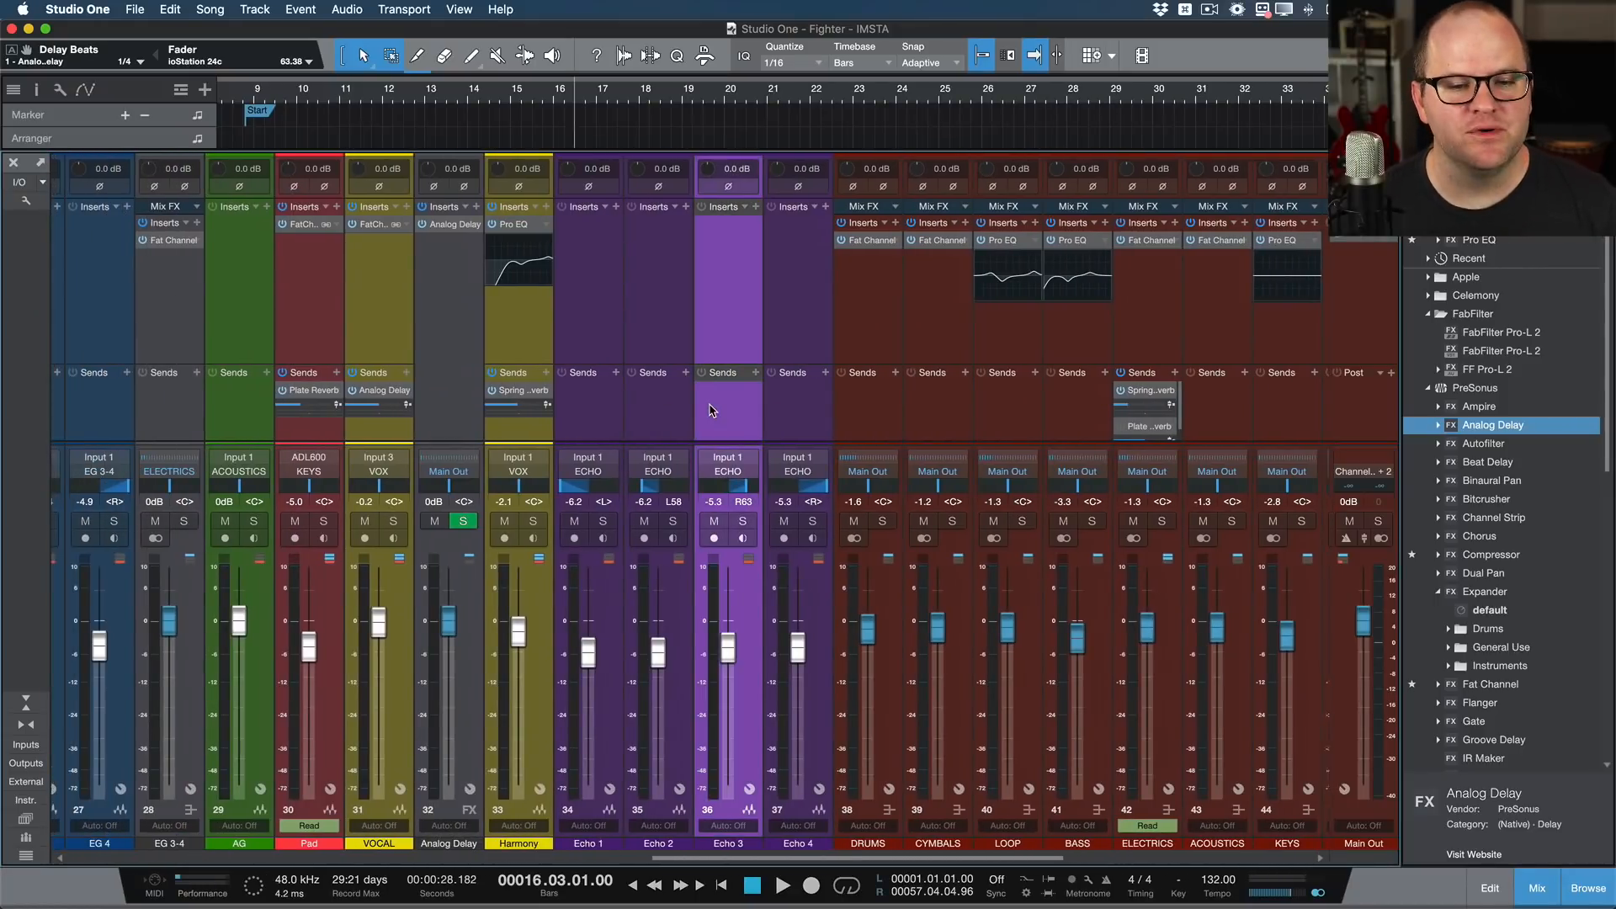
pyautogui.hscroll(-1, 709, 410)
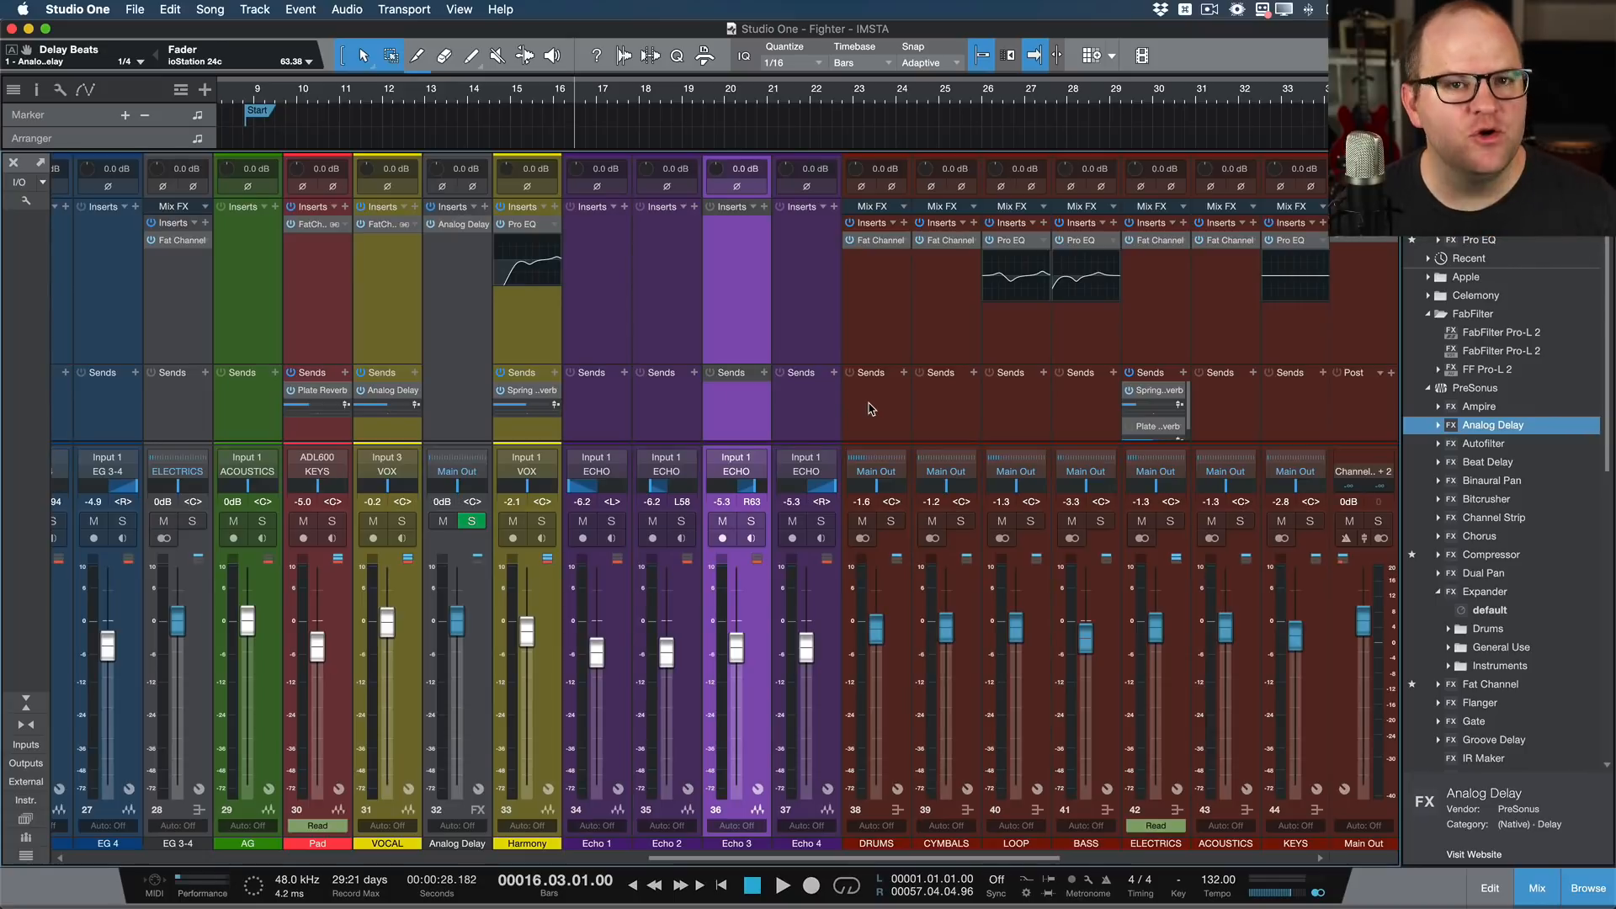
pyautogui.hscroll(-15, 871, 409)
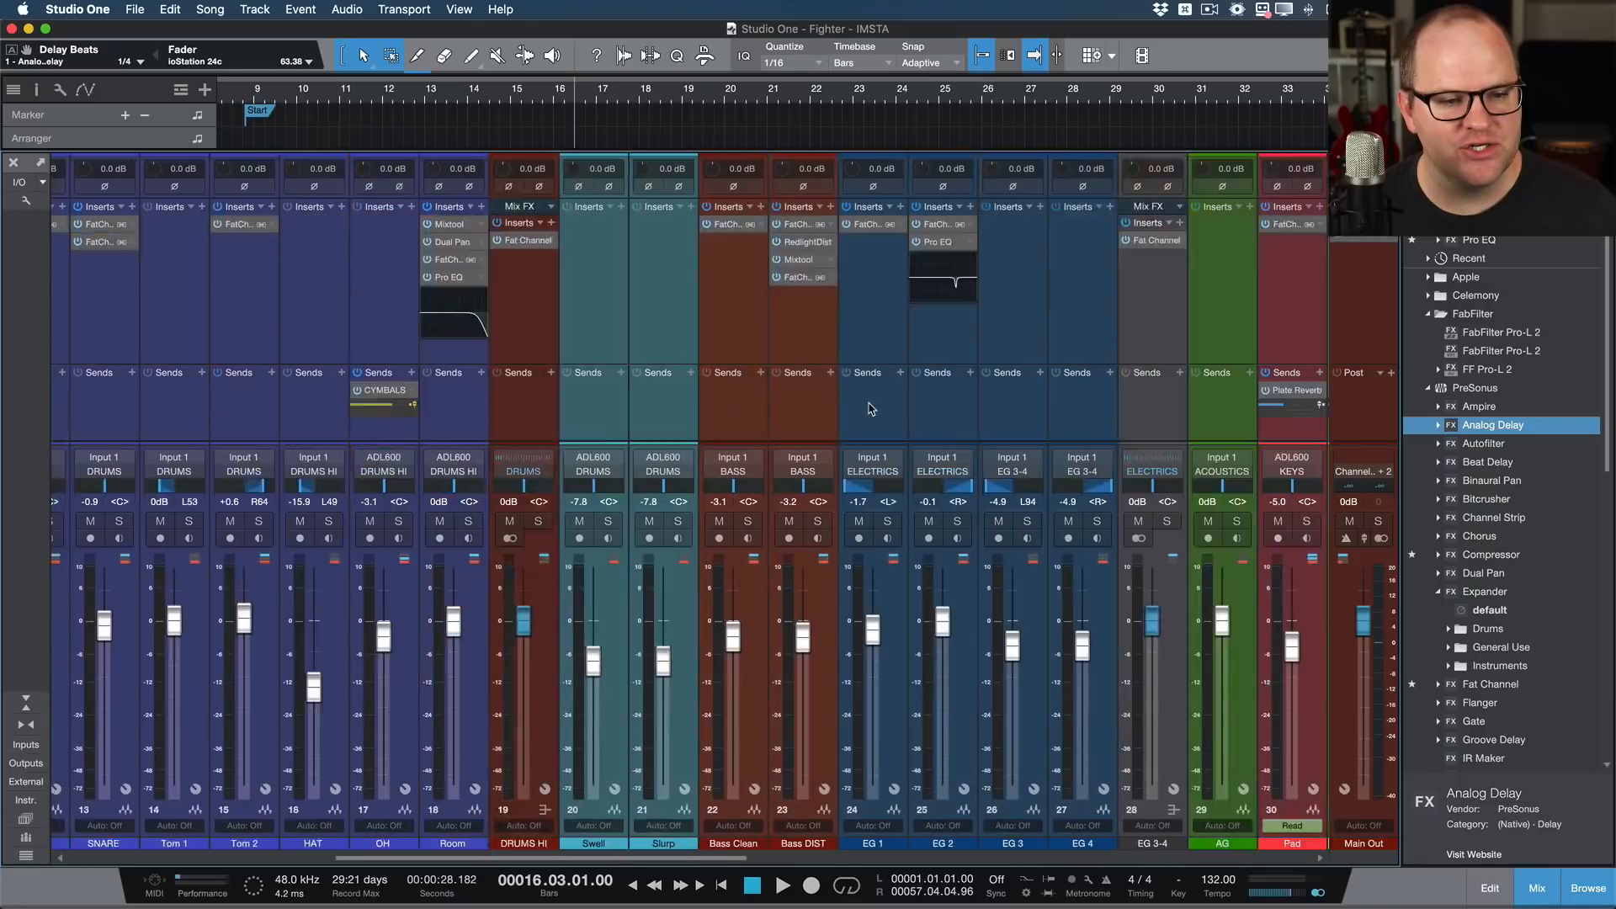
pyautogui.hscroll(15, 871, 409)
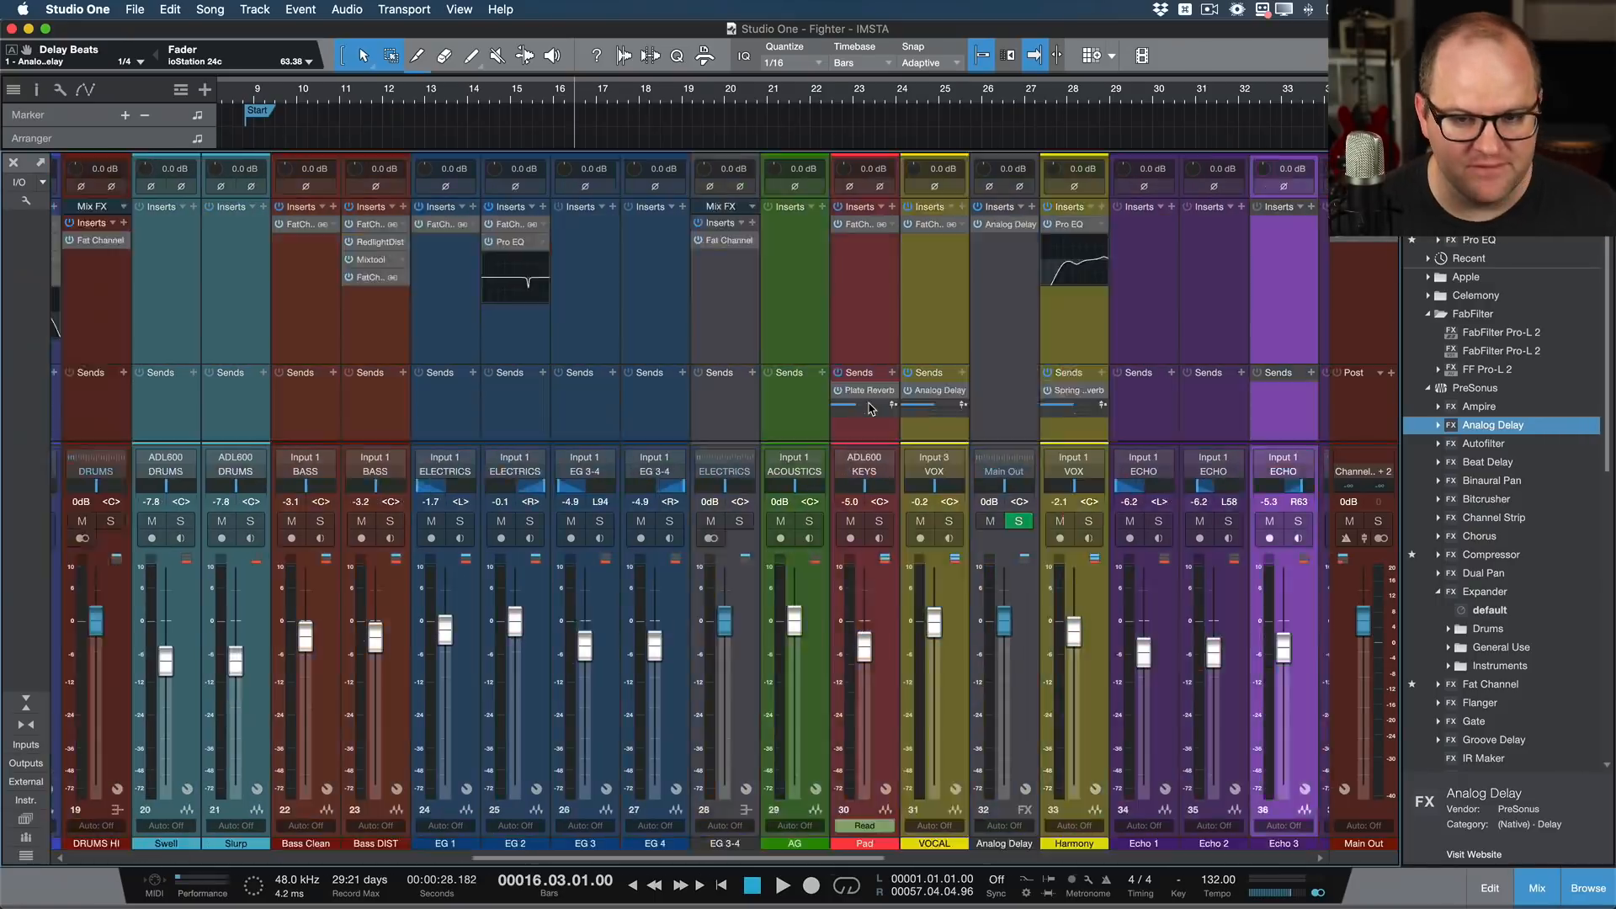
# Step: Select the bus channels from DRUMS through ECHO, review their channel commands, and reduce the selection to DRUMS
pyautogui.click(411, 325)
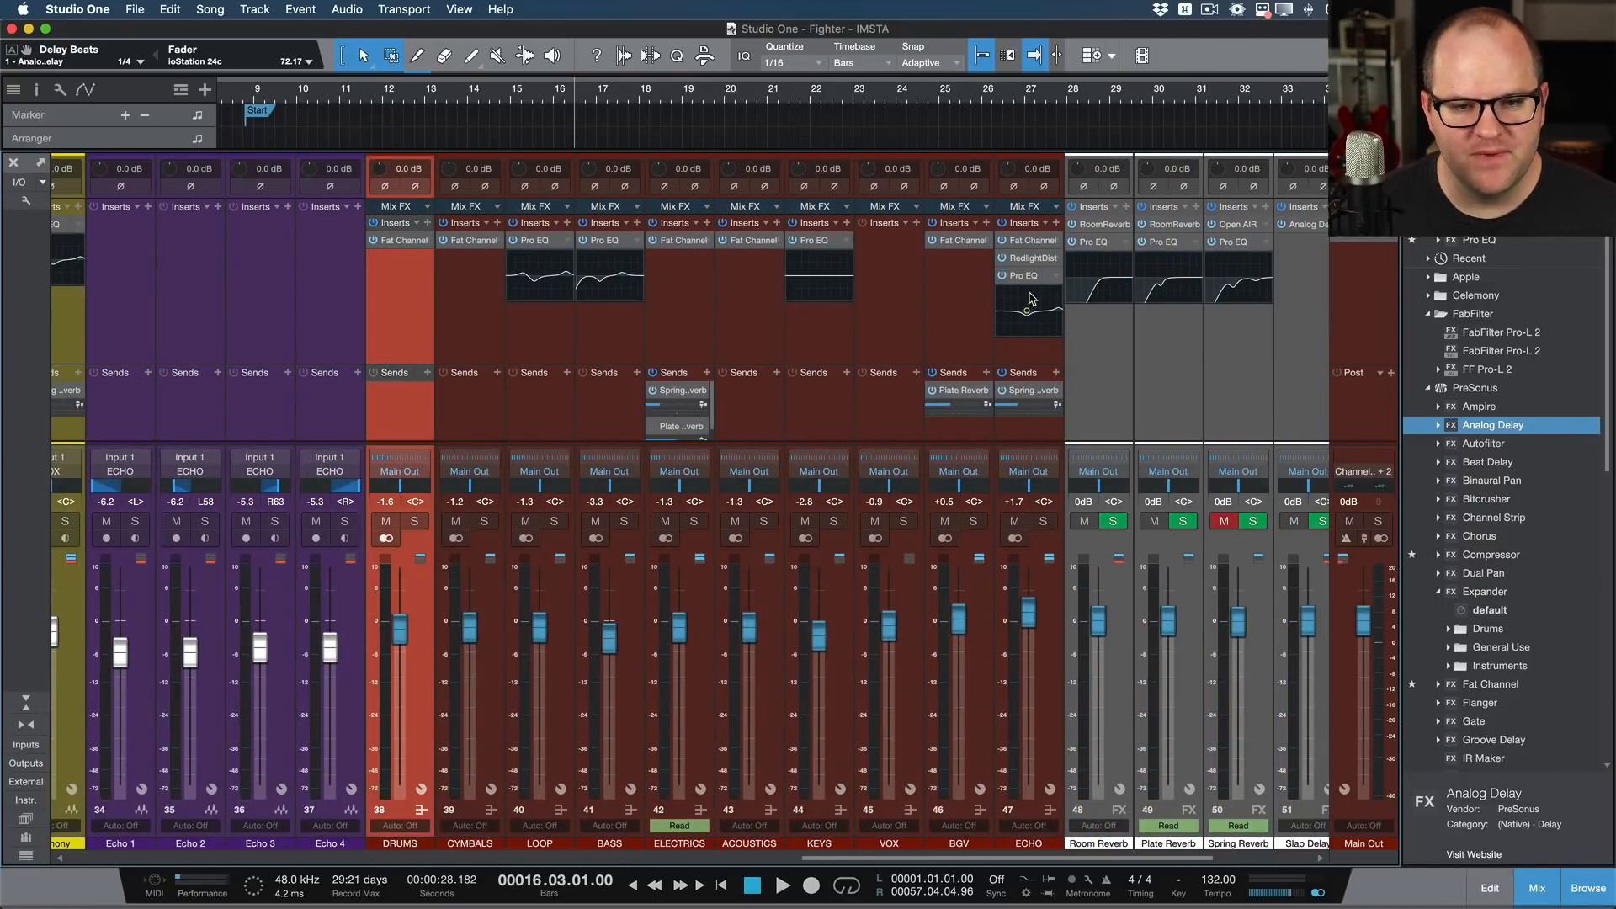
pyautogui.keyDown('shift'); pyautogui.click(1037, 357); pyautogui.keyUp('shift')
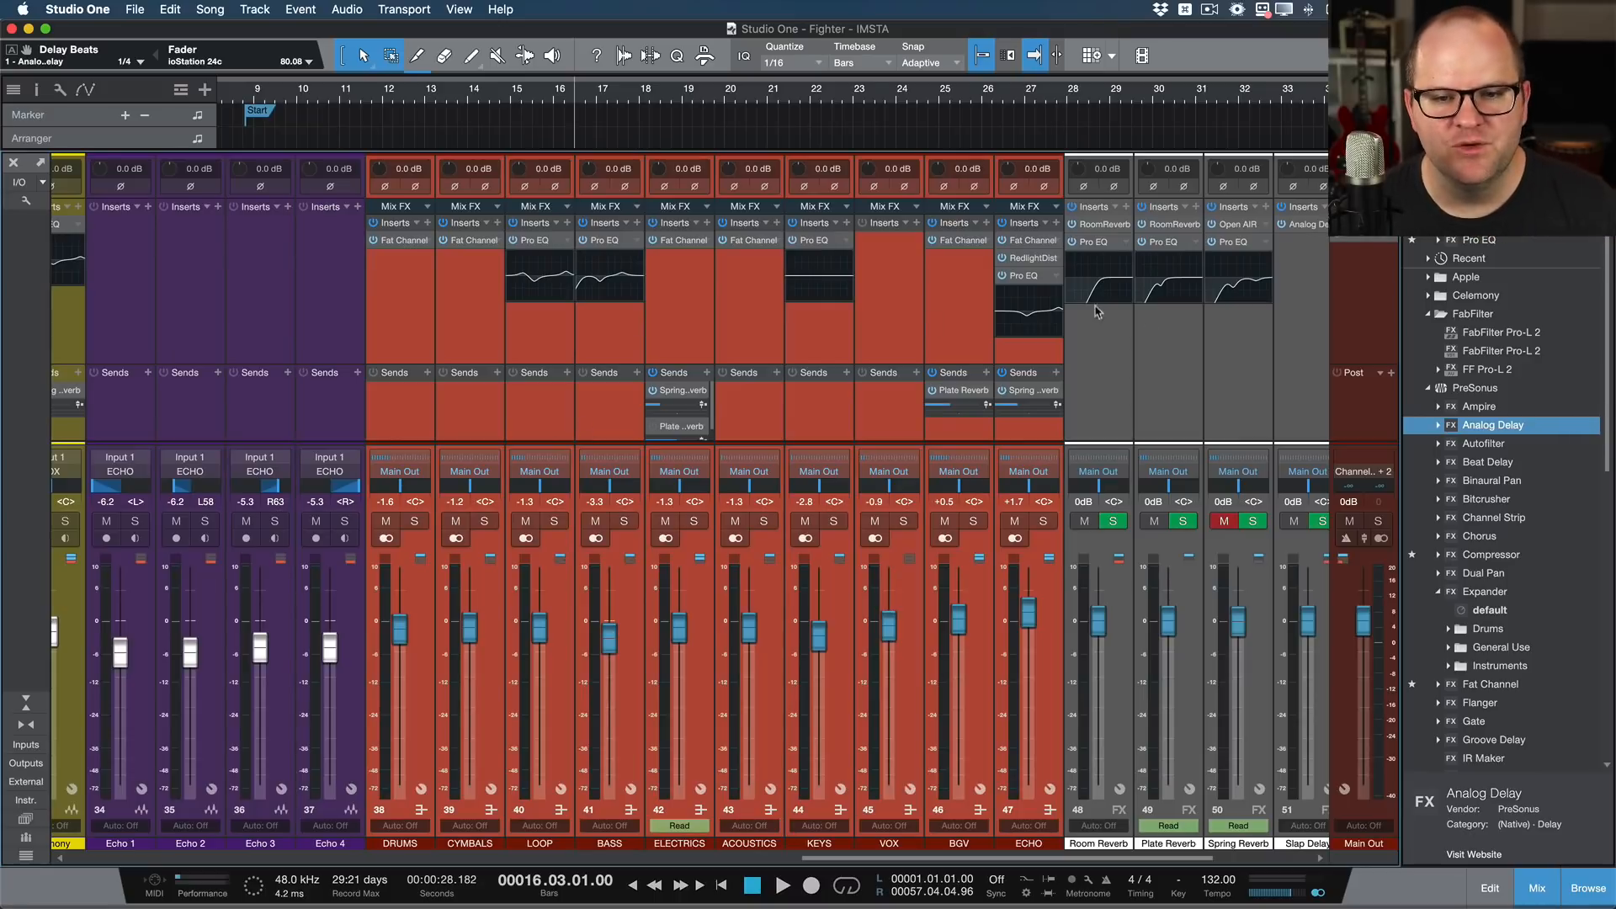
pyautogui.hscroll(-3, 842, 337)
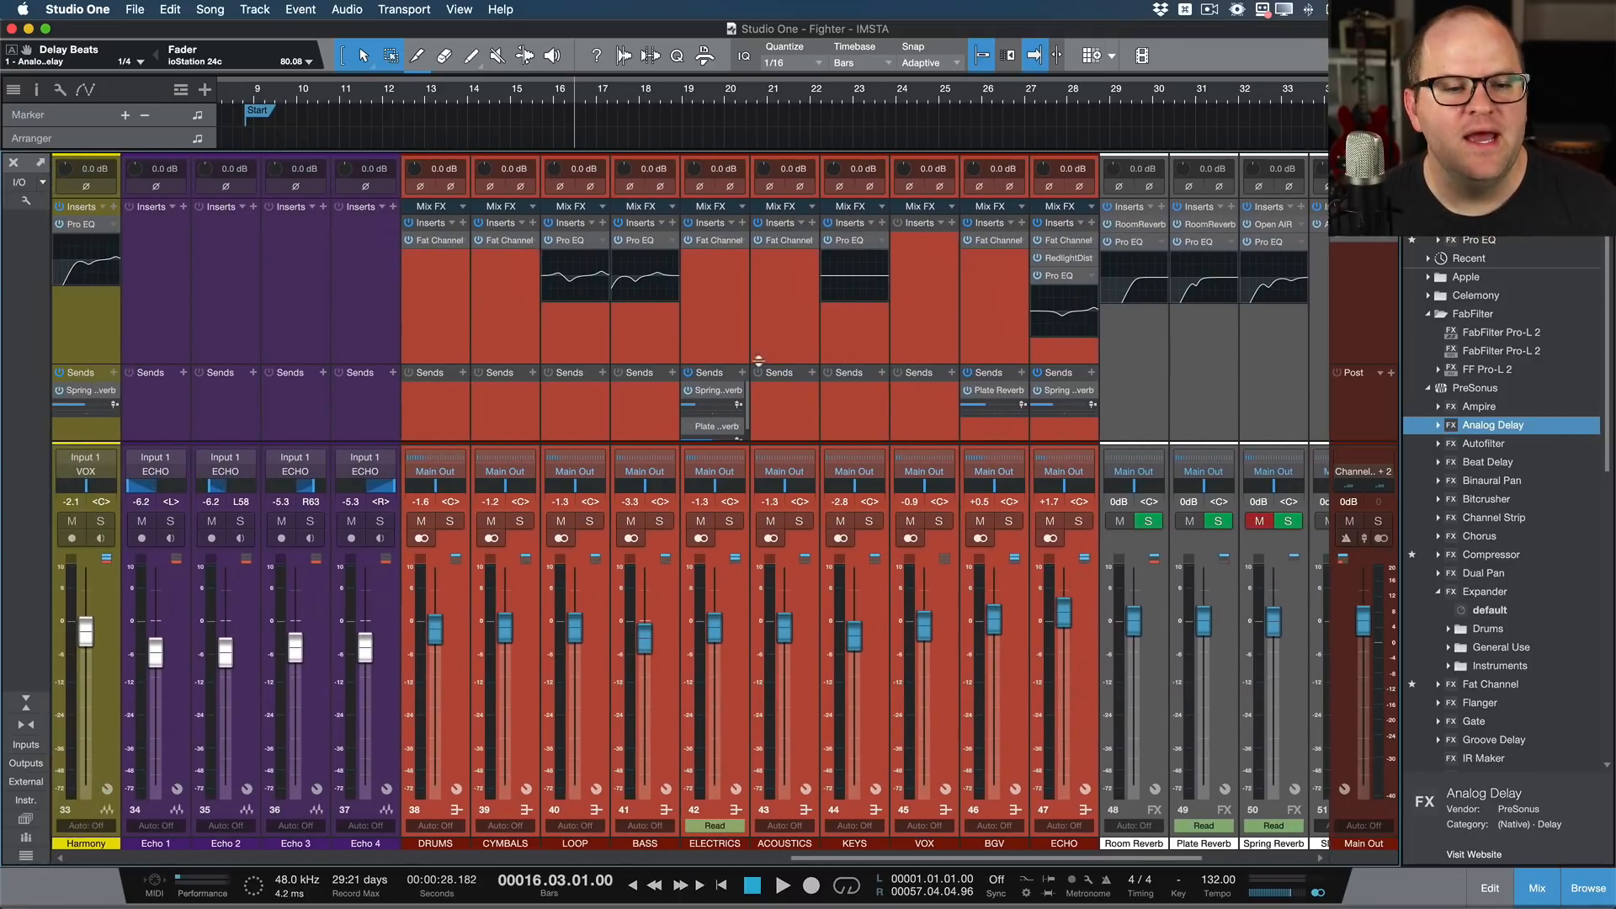
pyautogui.rightClick(468, 339)
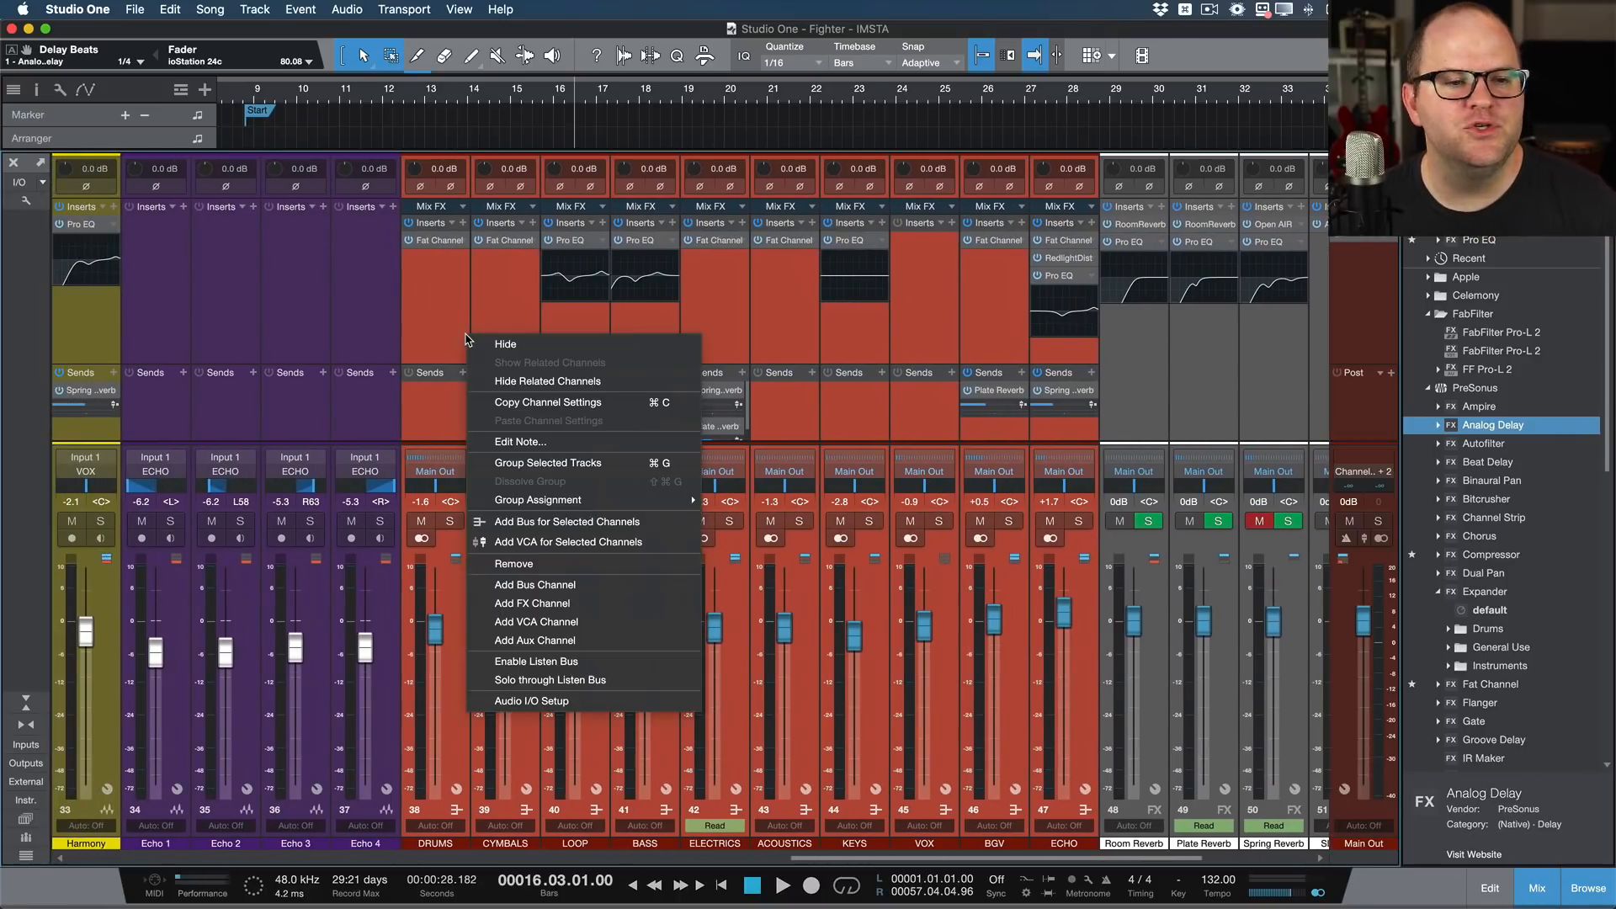
pyautogui.click(437, 326)
pyautogui.click(421, 317)
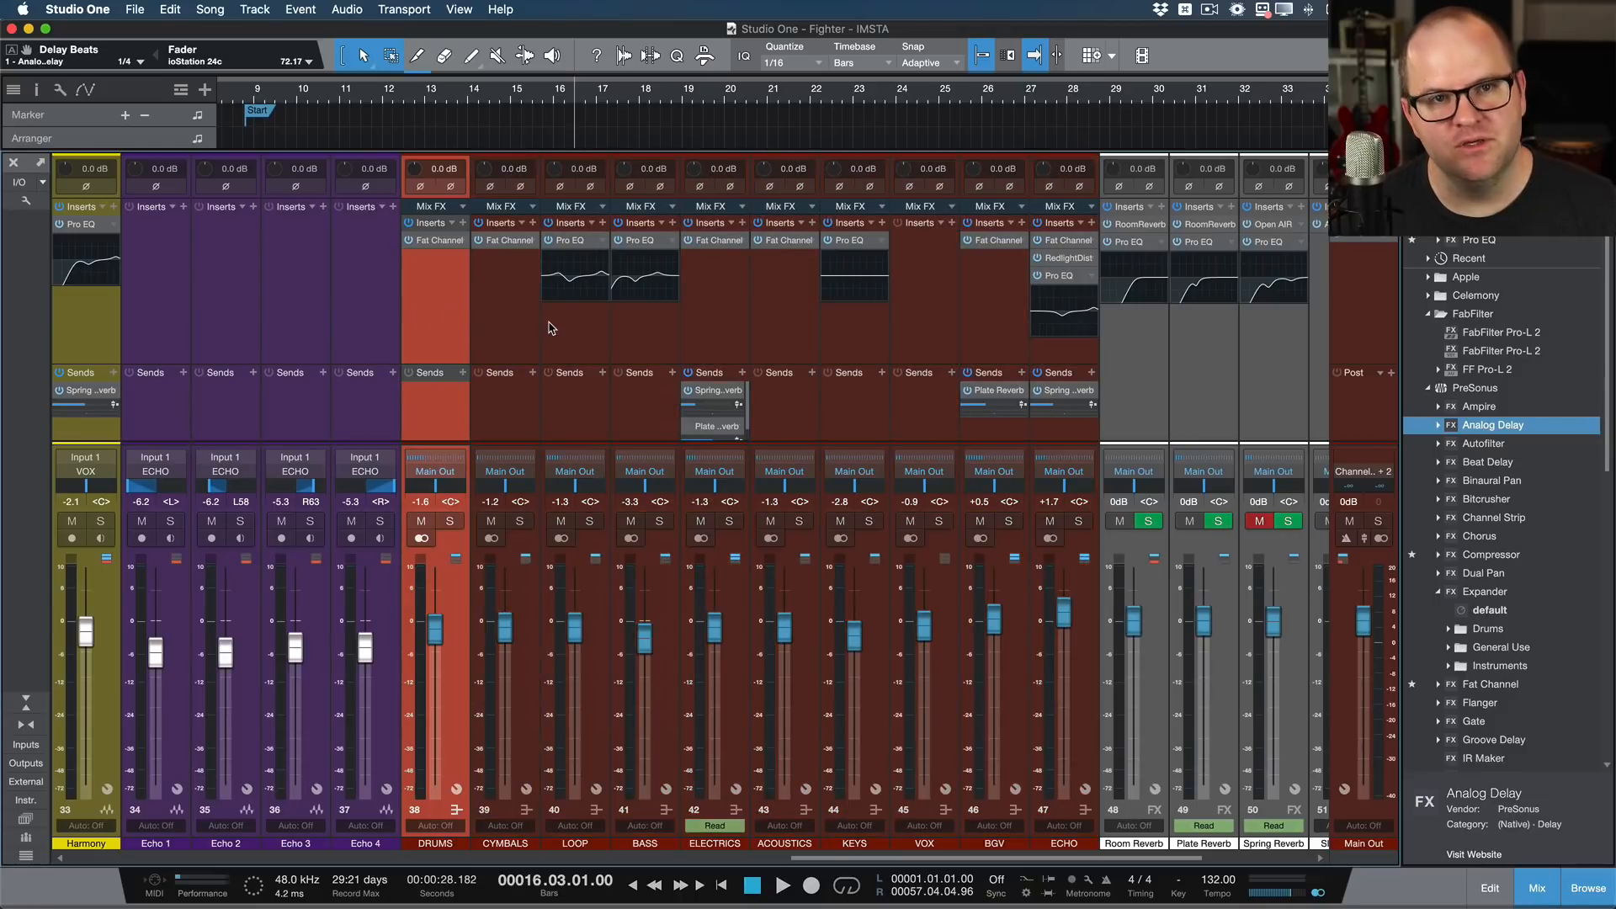
# Step: Select the drum channels from KICK through Room in the mixer, and reduce the selection to KICK
pyautogui.hscroll(-15, 488, 350)
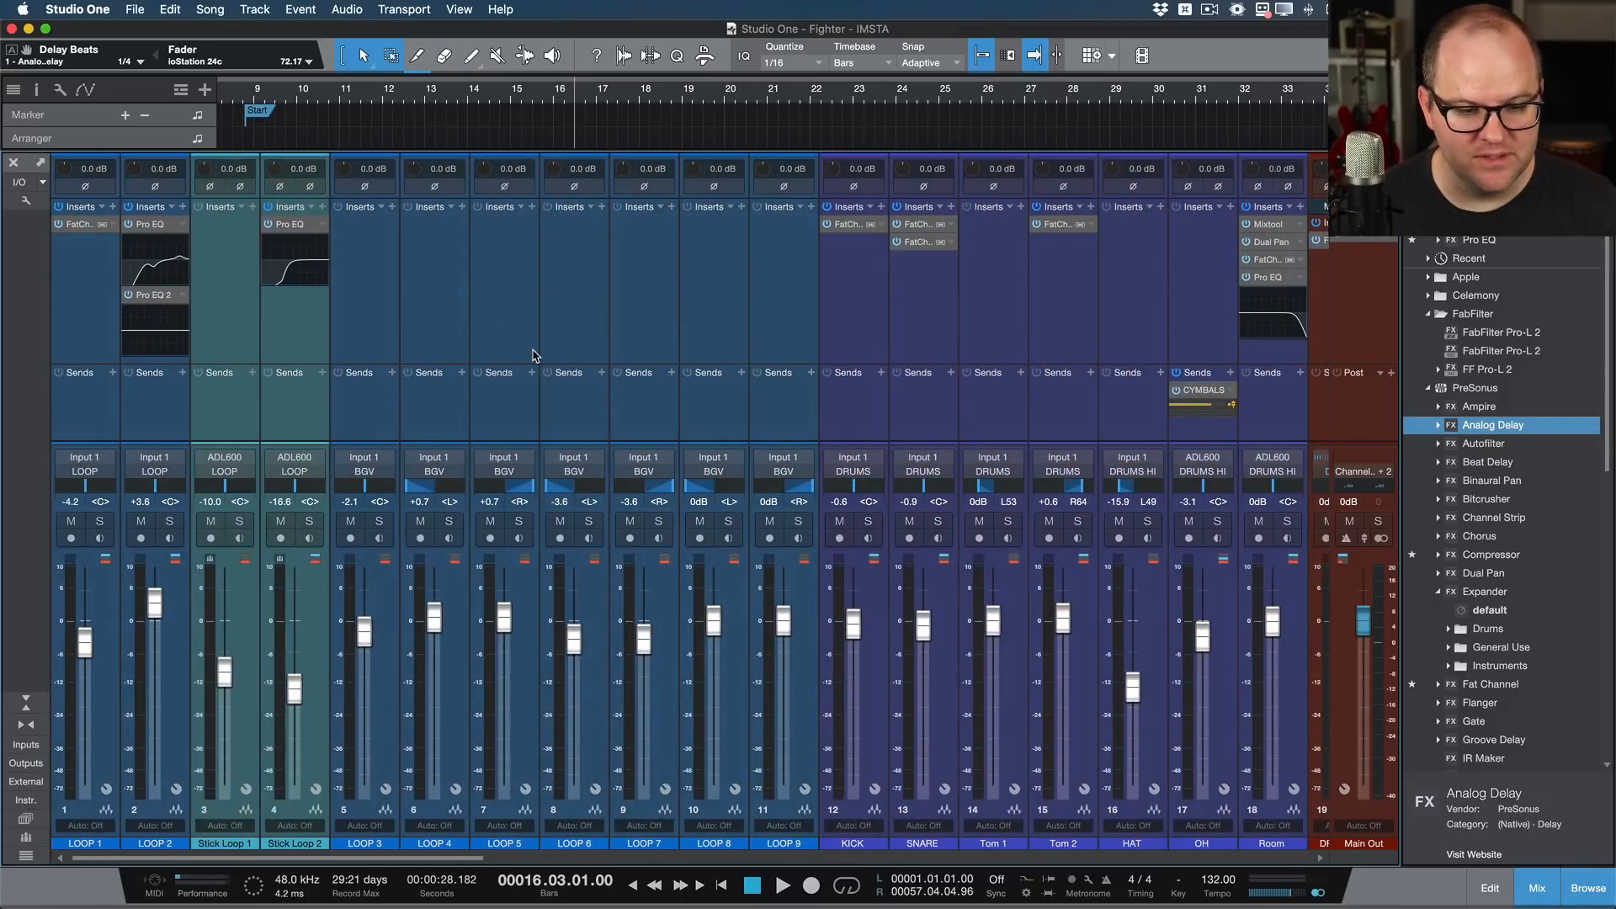
pyautogui.click(855, 358)
pyautogui.hscroll(6, 677, 375)
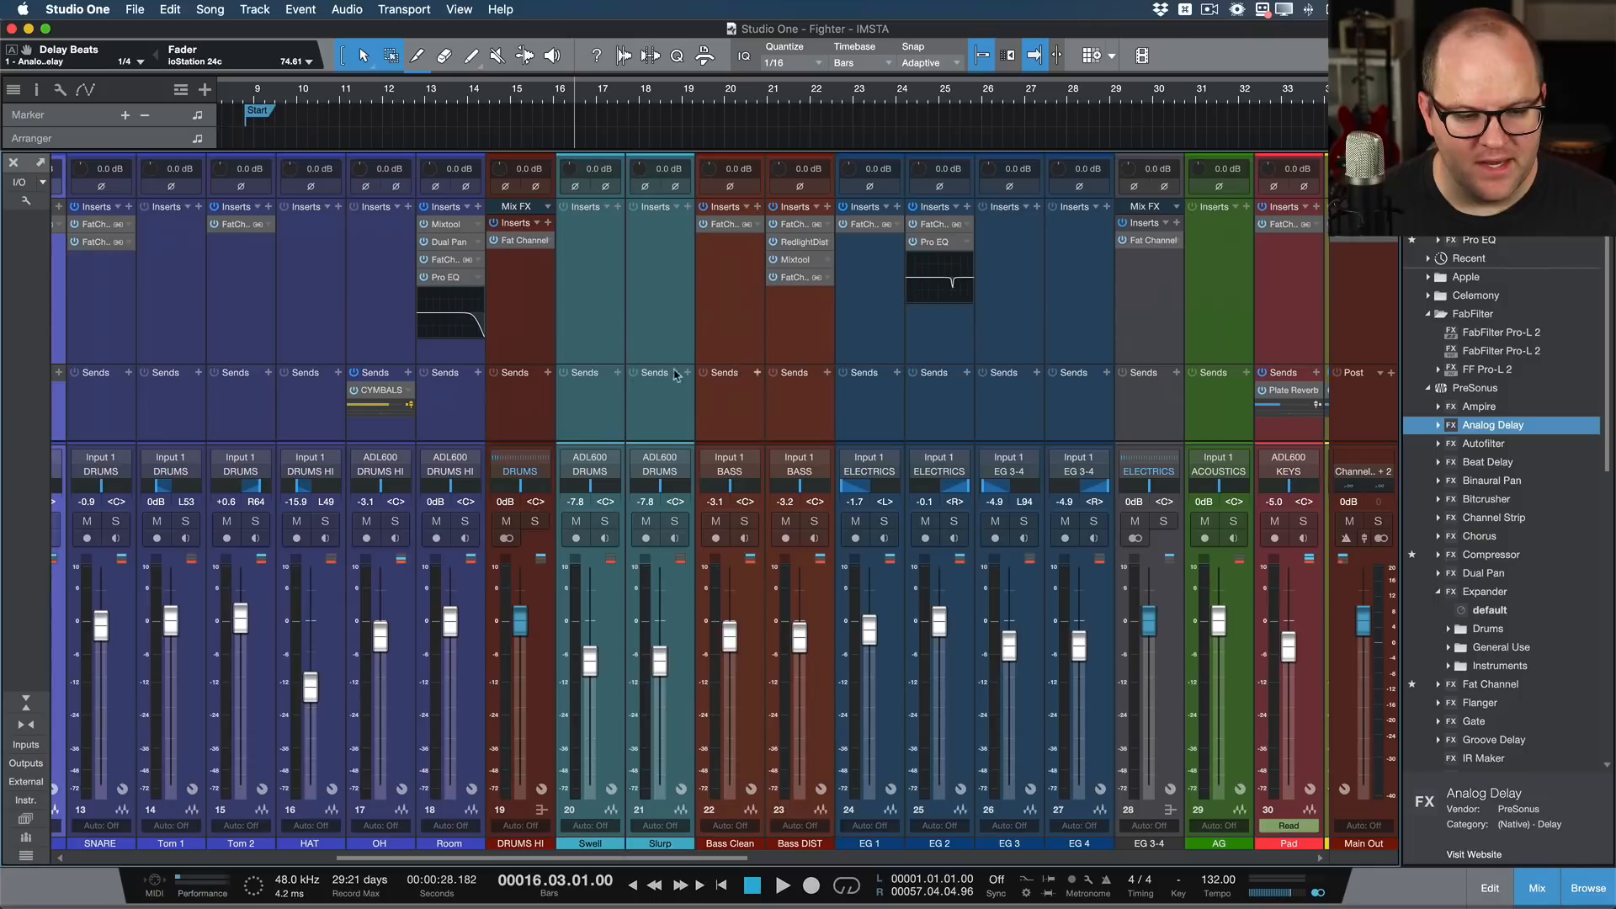
pyautogui.keyDown('shift'); pyautogui.click(472, 392); pyautogui.keyUp('shift')
pyautogui.hscroll(-3, 472, 392)
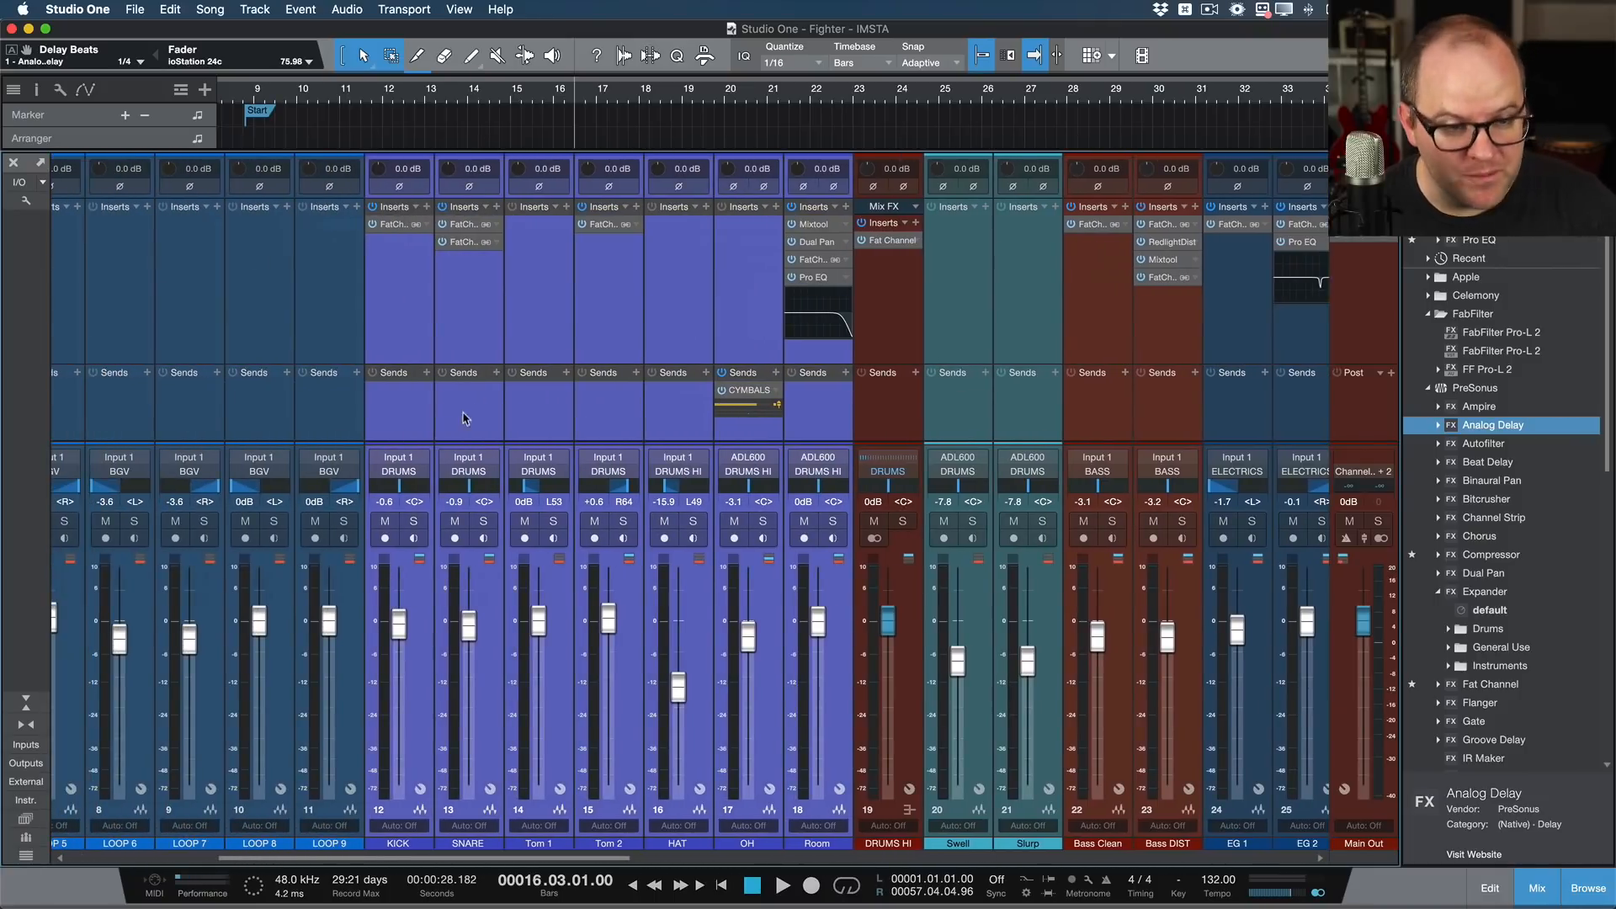
pyautogui.click(423, 416)
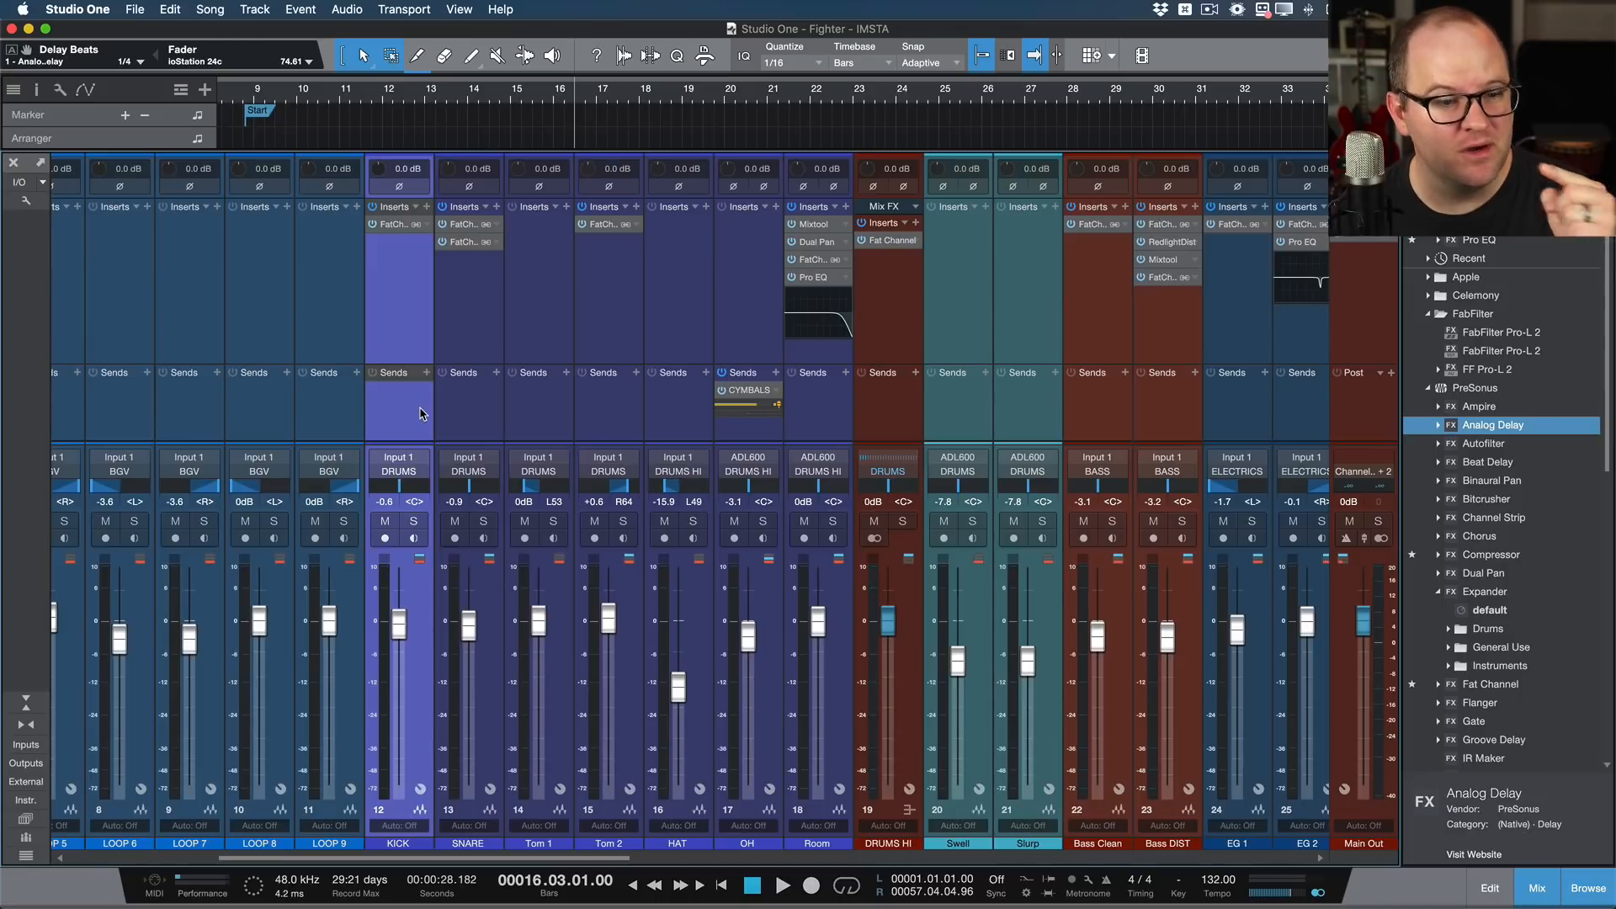
# Step: Solo the KICK, SNARE, Tom 1, Tom 2, HAT, OH and Room channels one by one
pyautogui.click(413, 522)
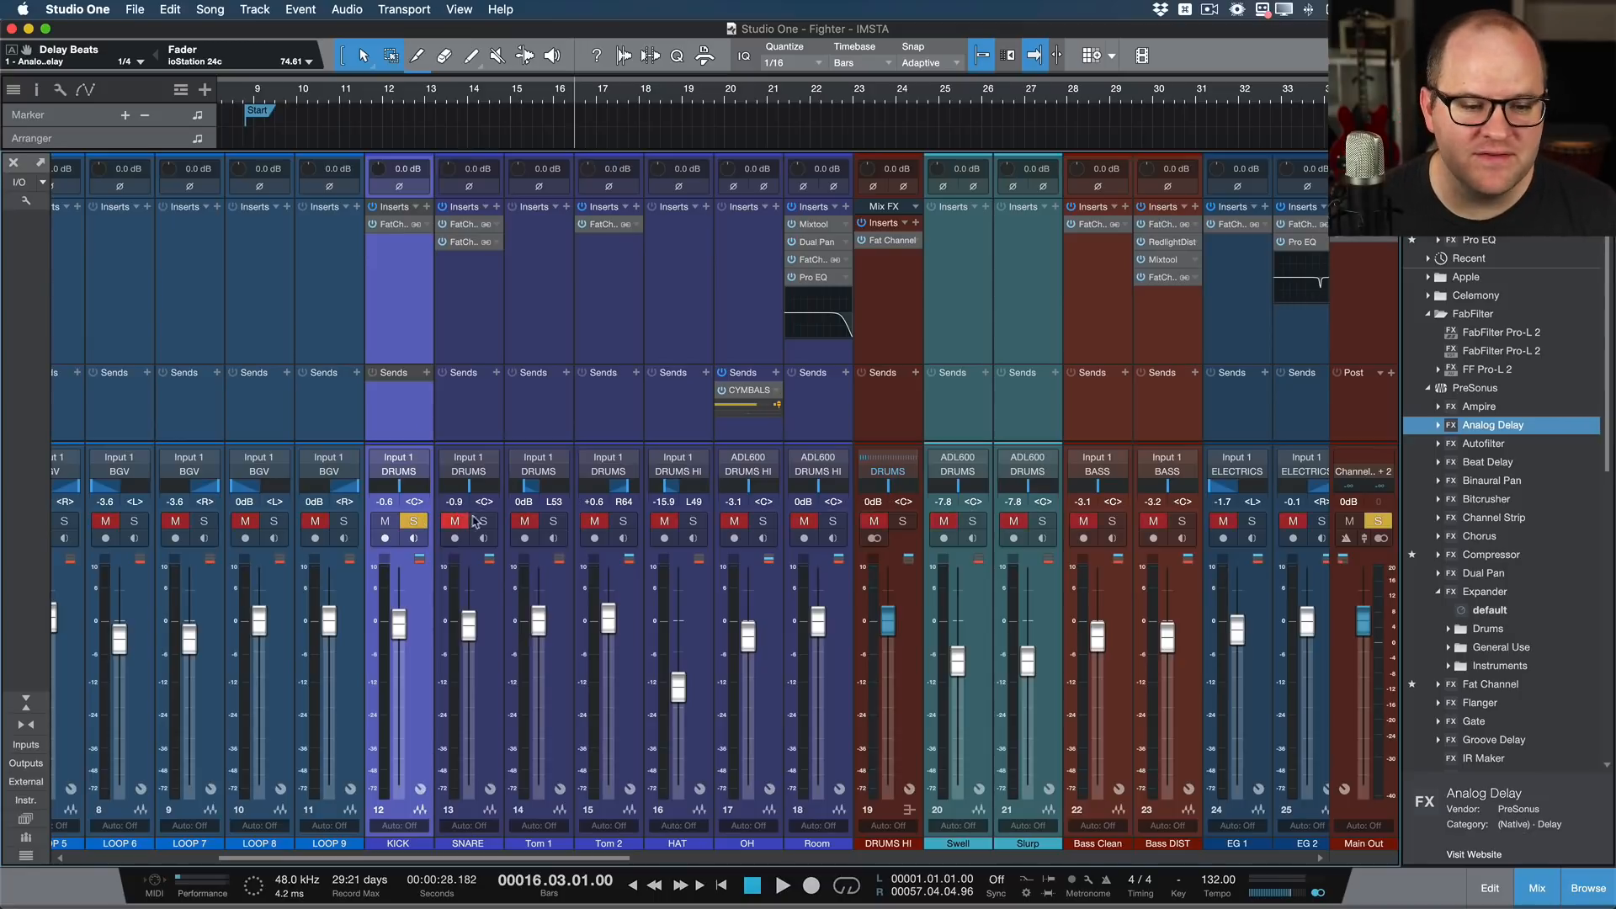
pyautogui.click(482, 522)
pyautogui.click(553, 522)
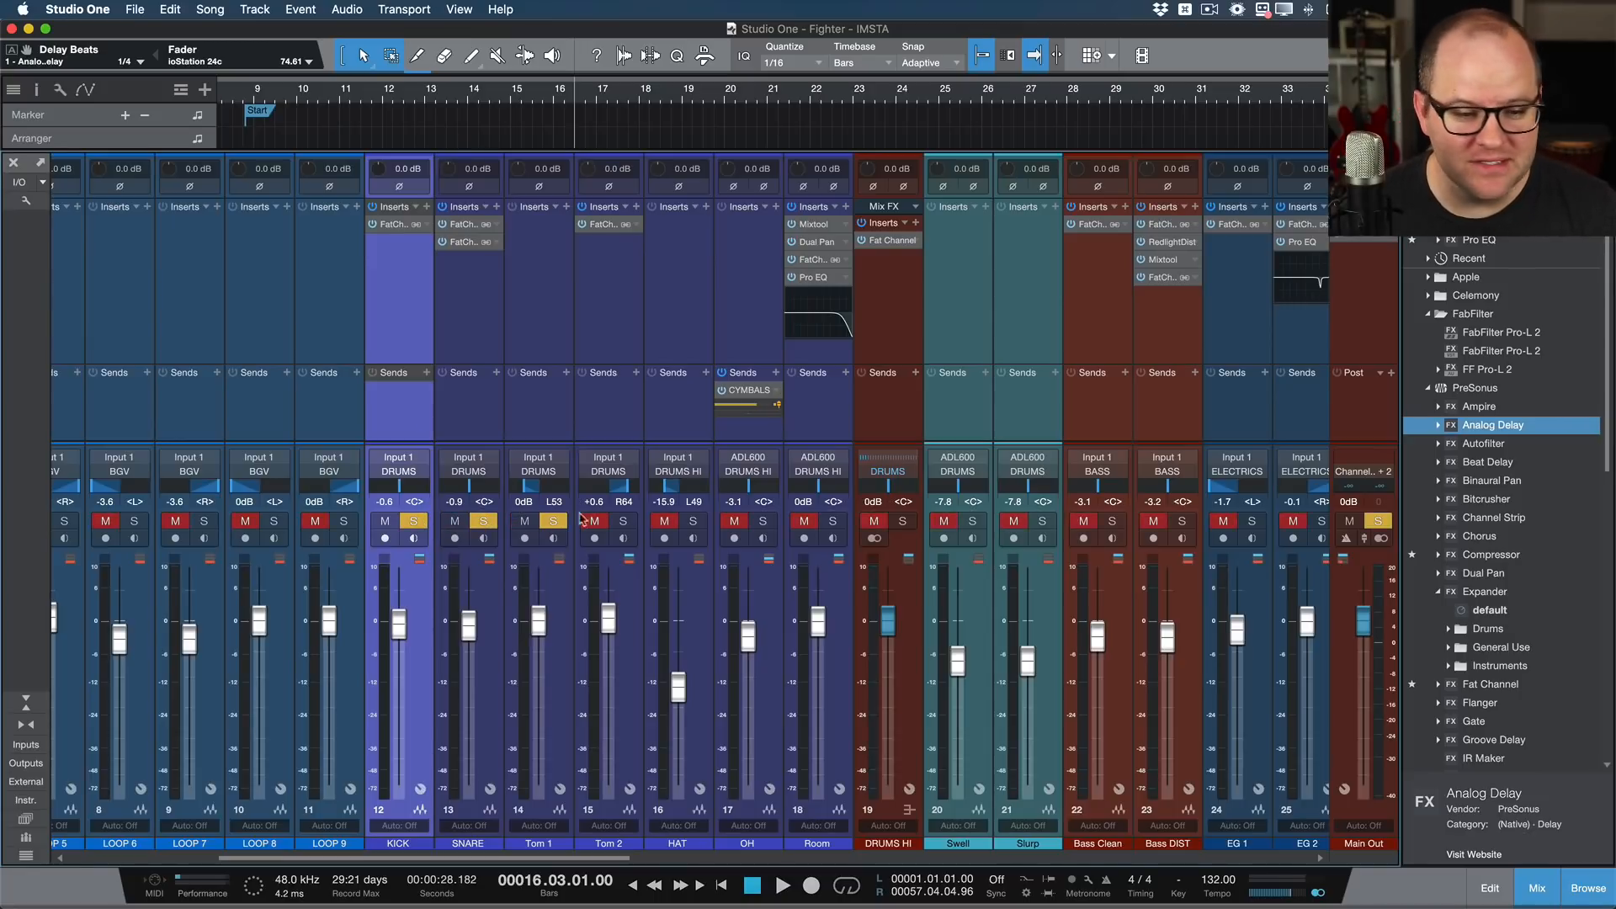
pyautogui.click(623, 522)
pyautogui.click(692, 522)
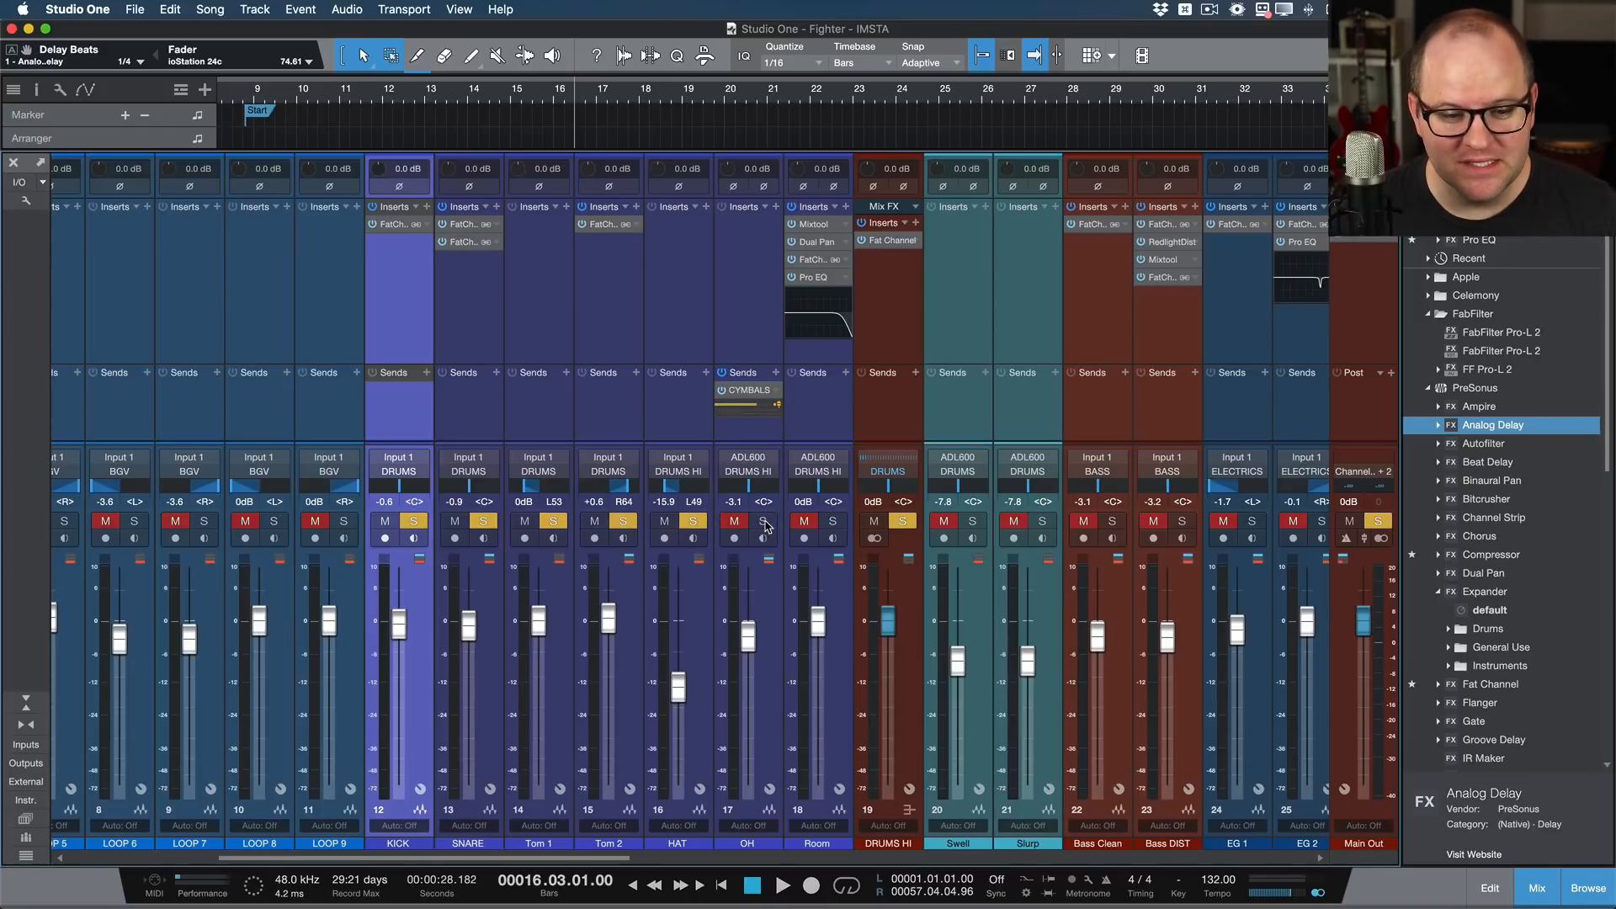
pyautogui.click(762, 522)
pyautogui.click(833, 522)
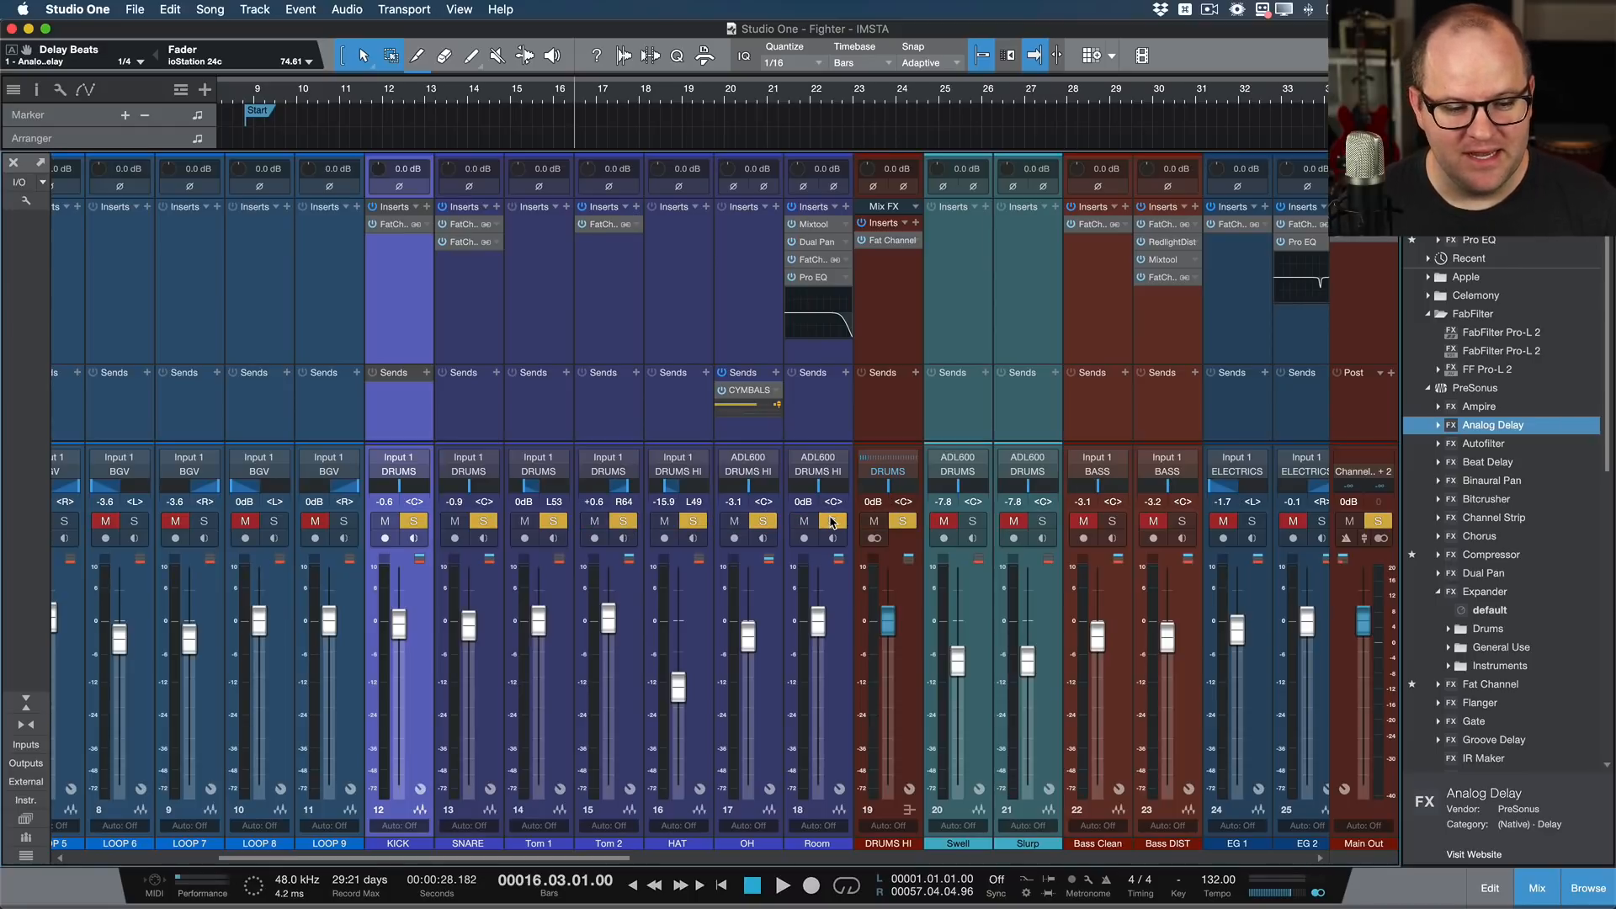
# Step: Turn off solo on the KICK through Room channels all at once, and leave only KICK selected
pyautogui.keyDown('shift'); pyautogui.click(816, 418); pyautogui.keyUp('shift')
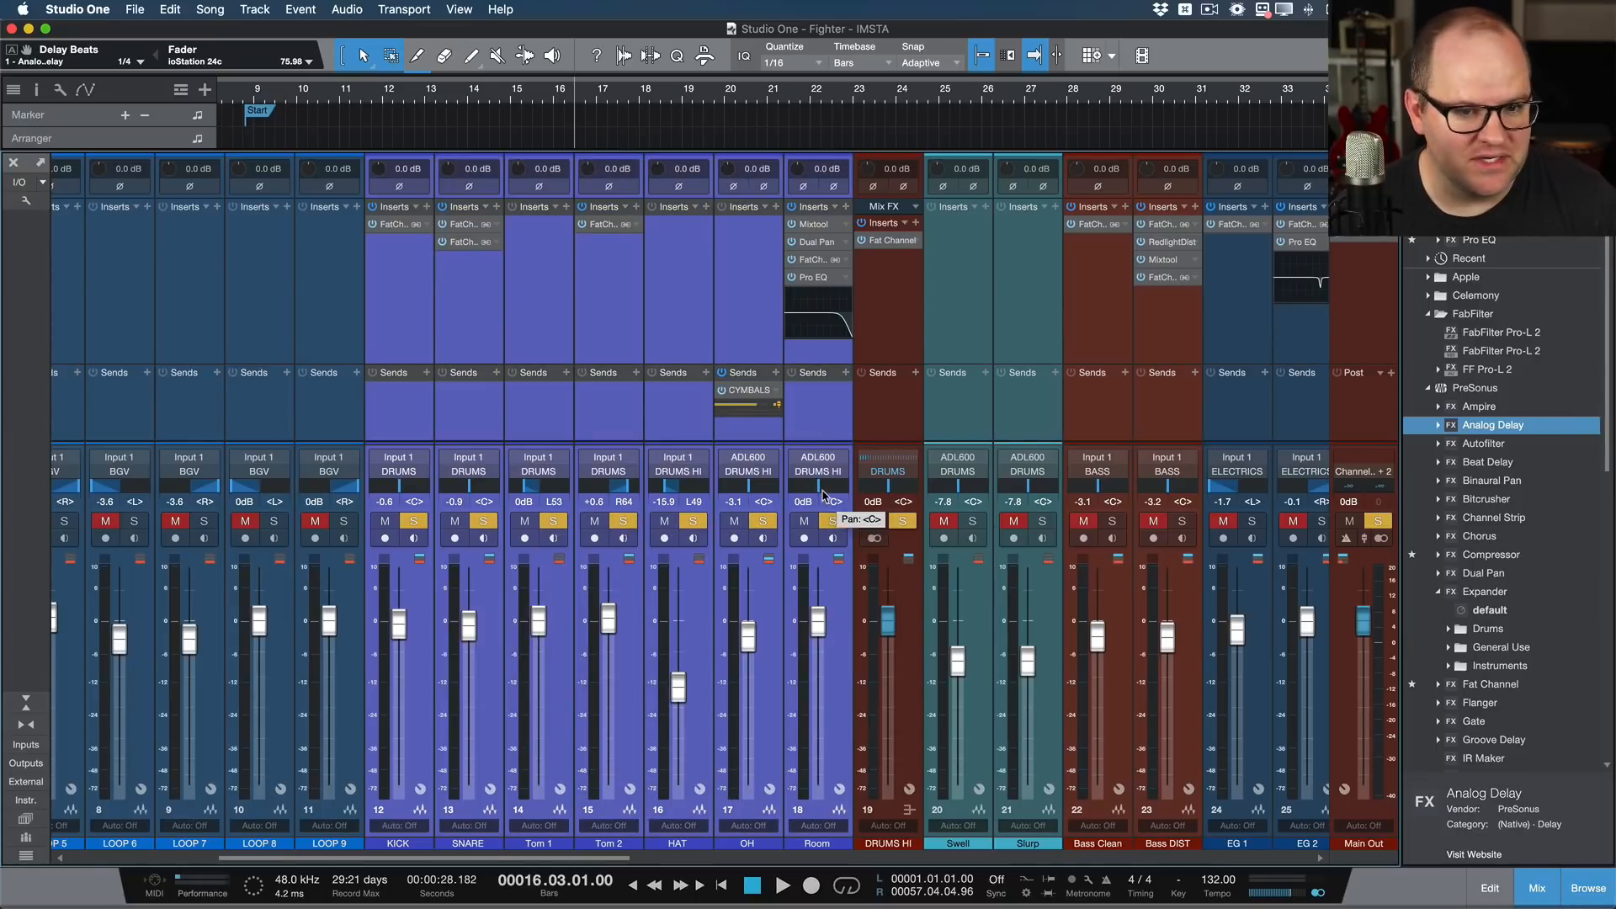
pyautogui.click(833, 521)
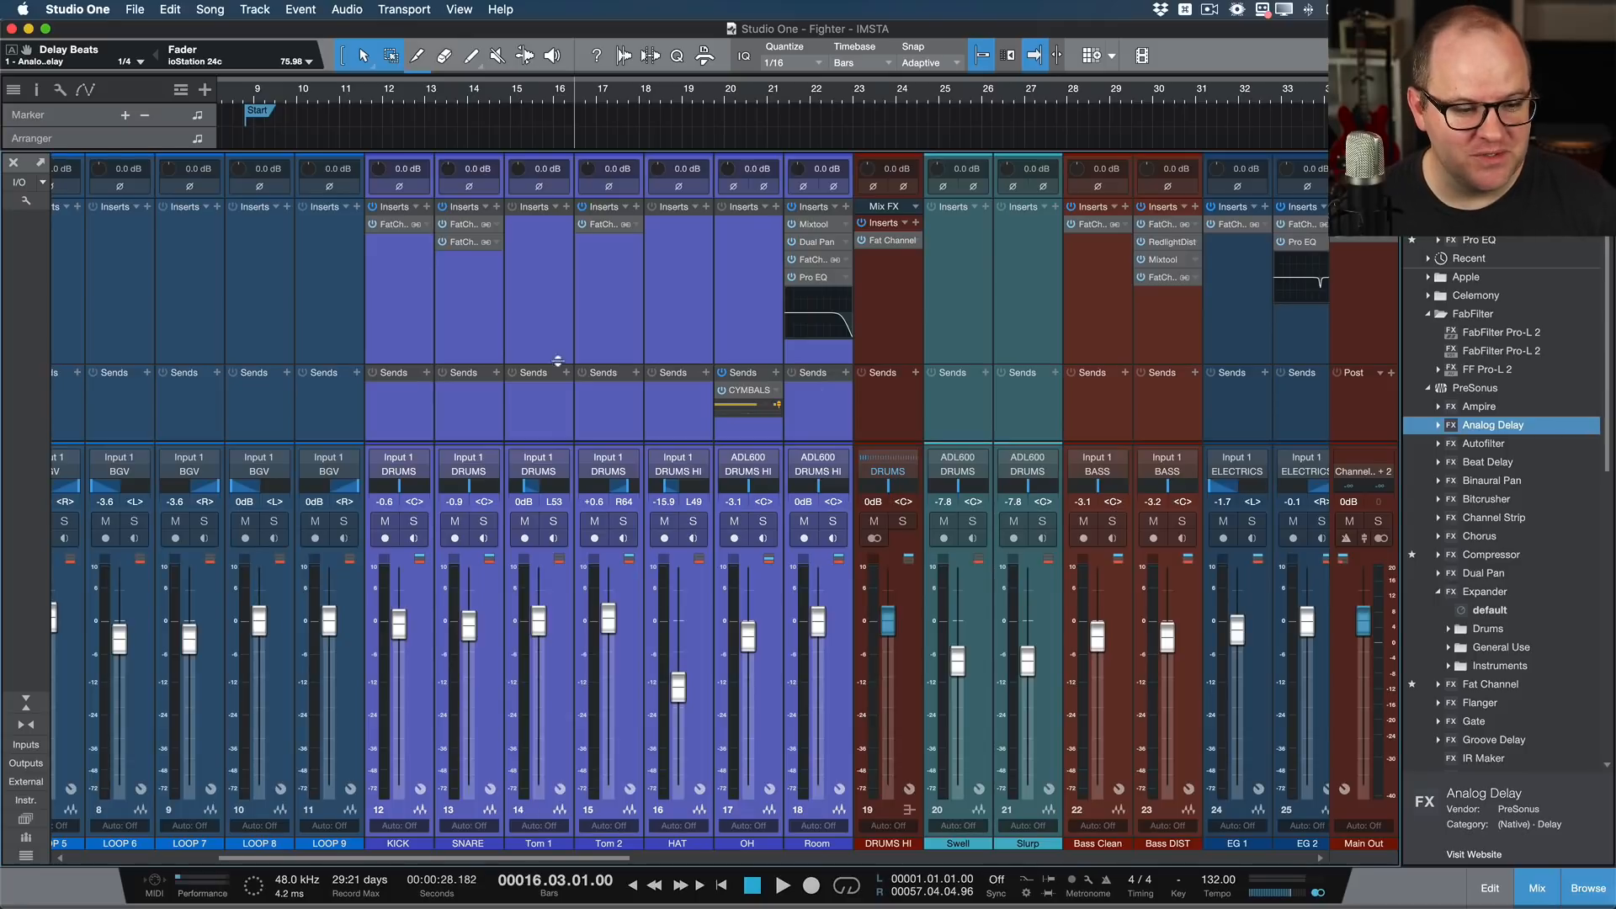
pyautogui.hscroll(-5, 558, 362)
pyautogui.hscroll(3, 507, 360)
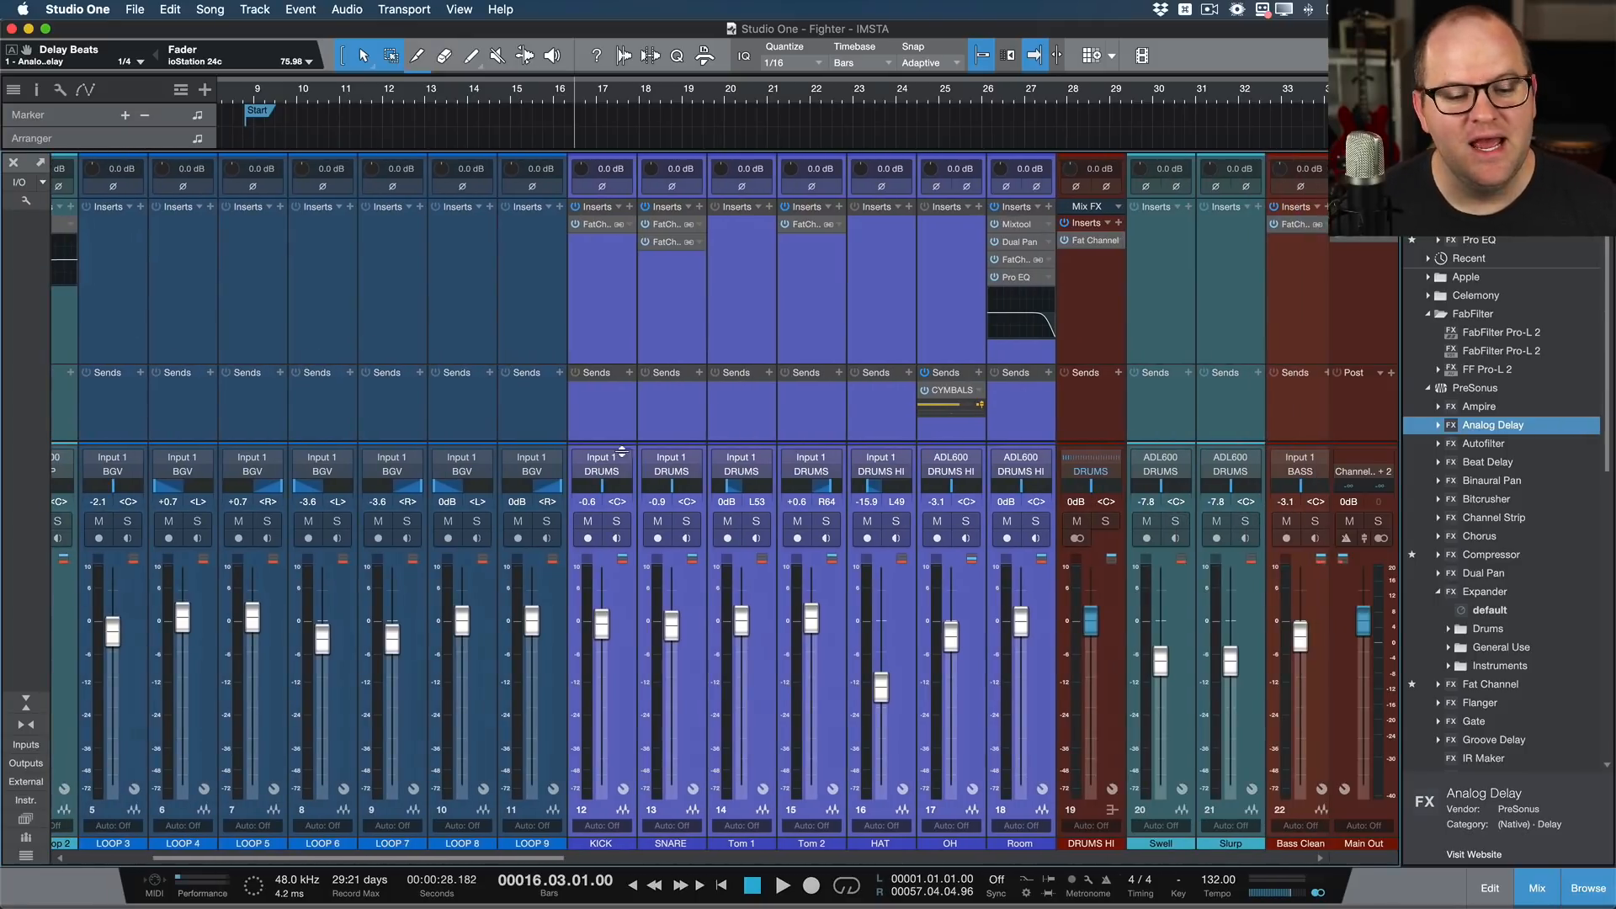
pyautogui.click(617, 437)
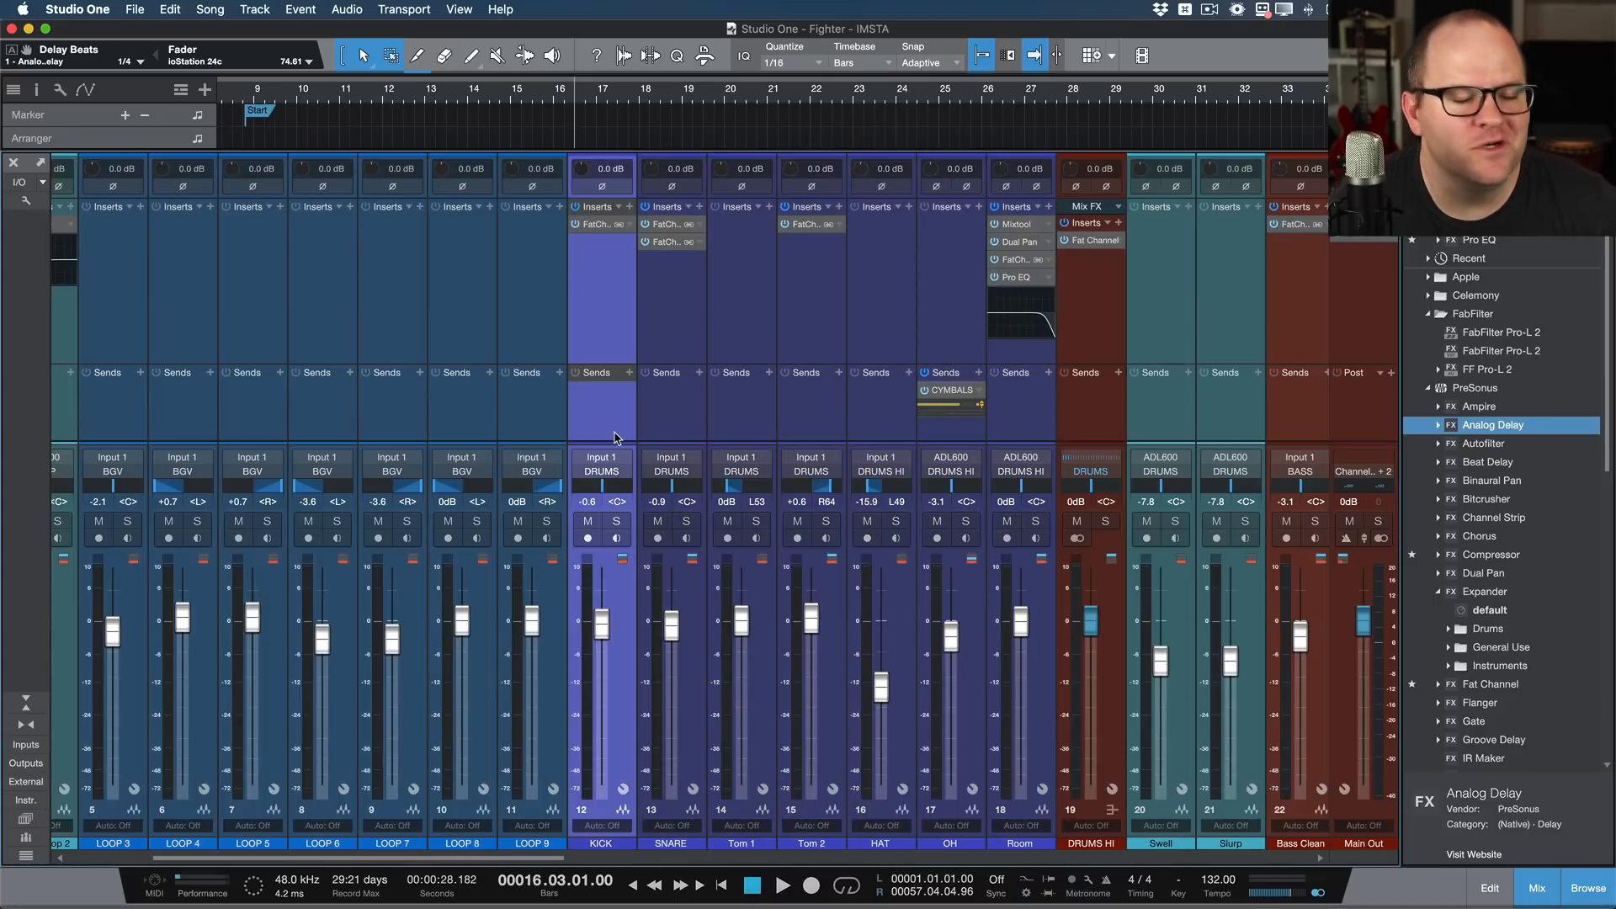
# Step: Solo the DRUMS bus and start playback just before bar 29 to hear the drums as one group
pyautogui.hscroll(15, 617, 437)
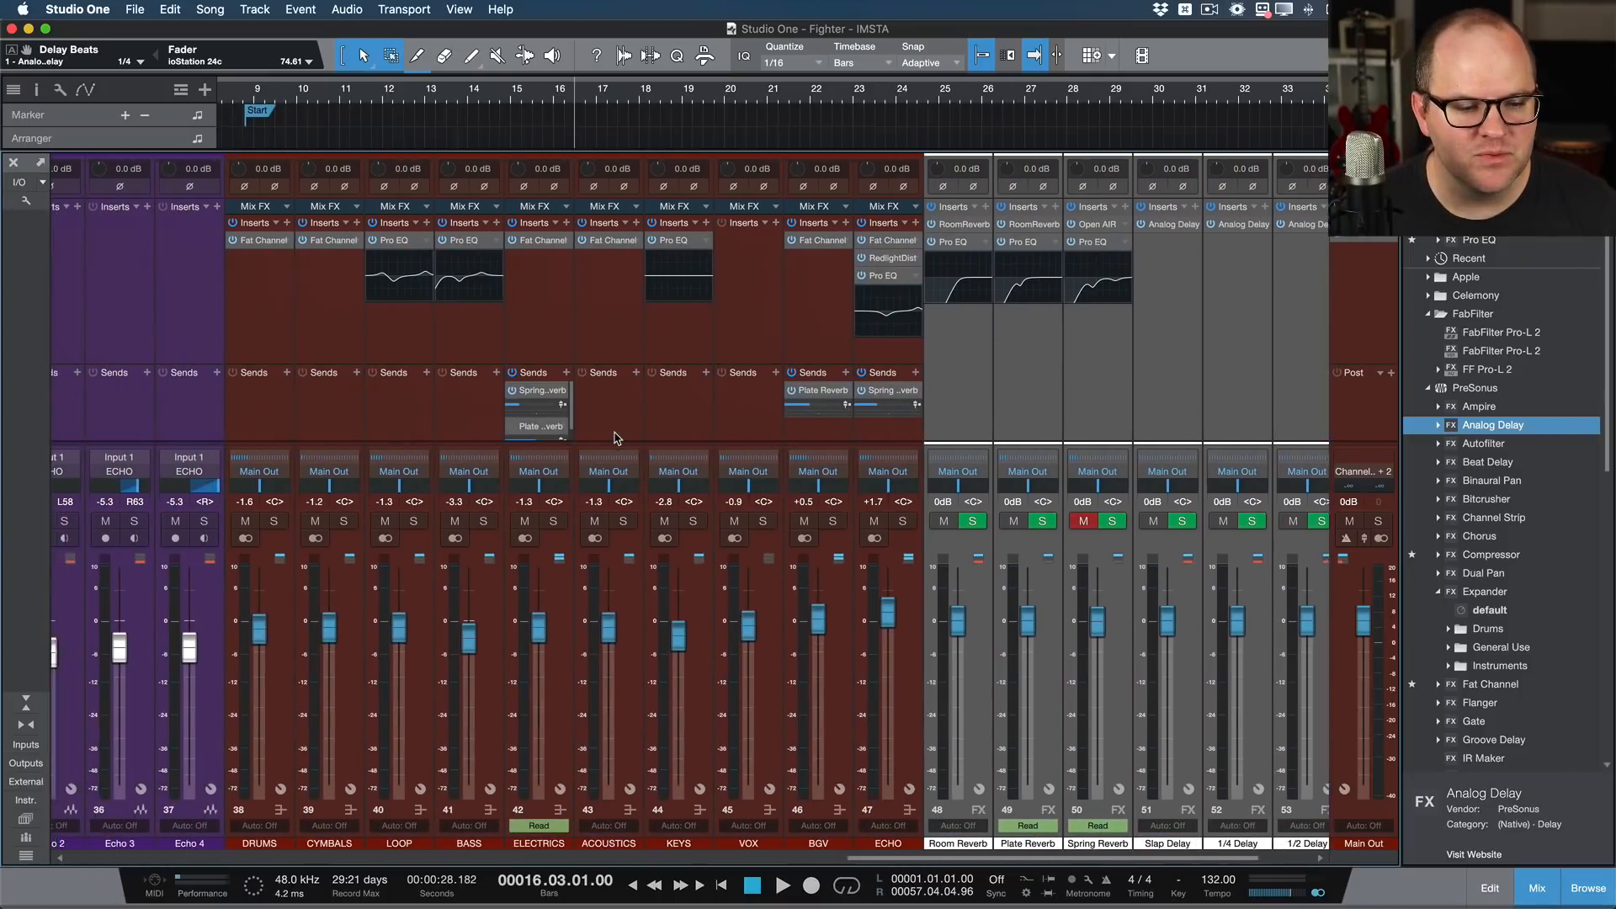
pyautogui.click(356, 359)
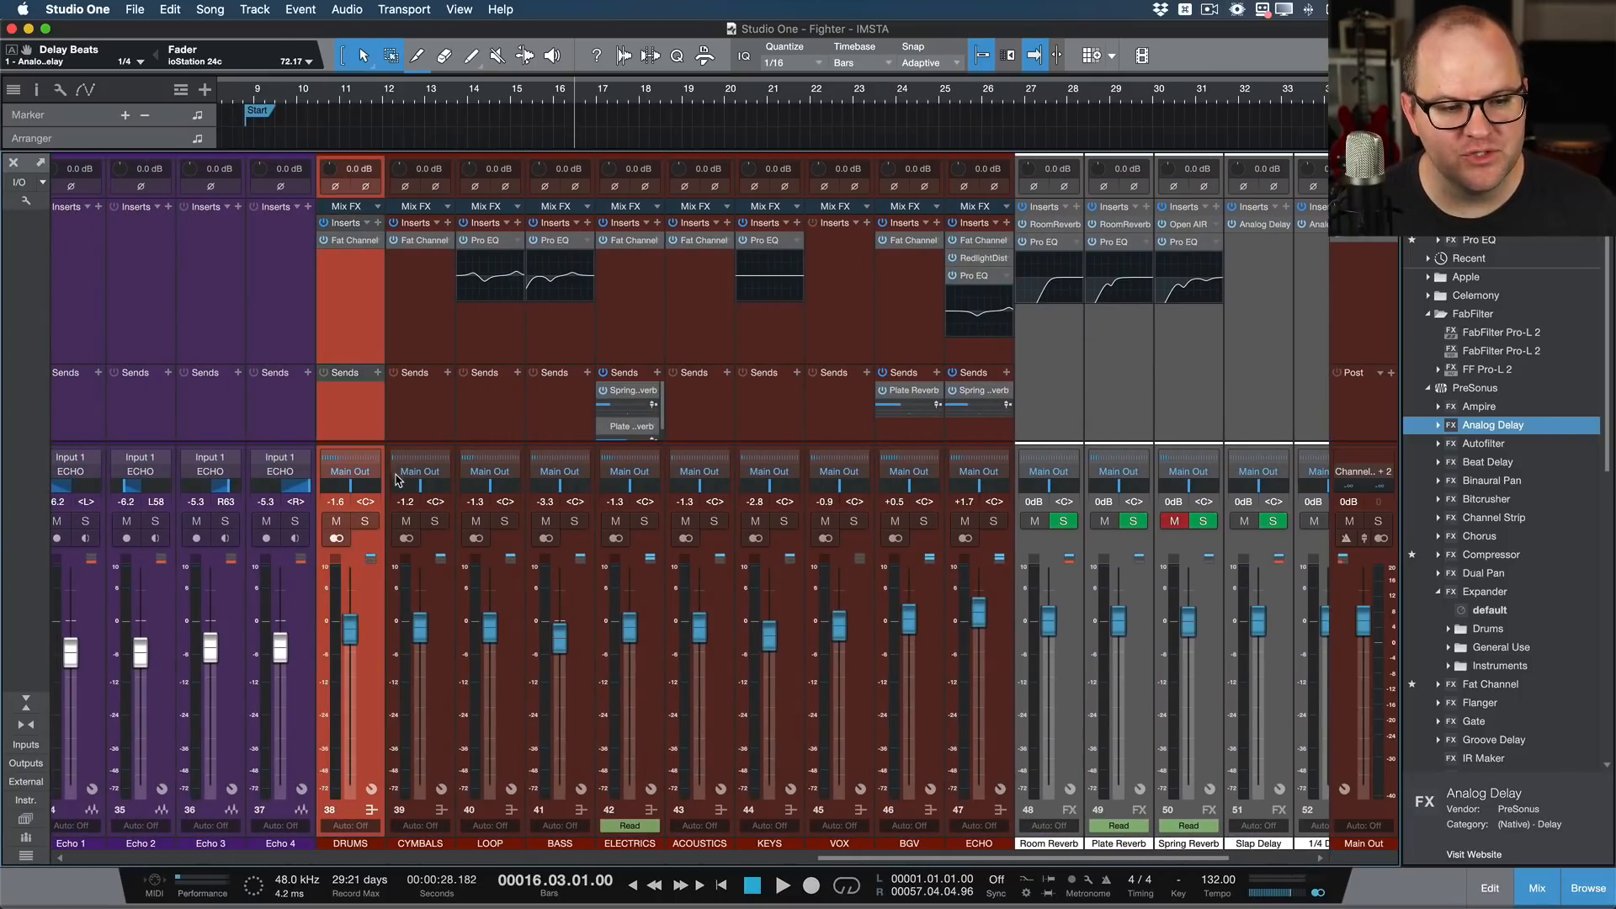
pyautogui.click(364, 522)
pyautogui.click(1100, 94)
pyautogui.press('space')
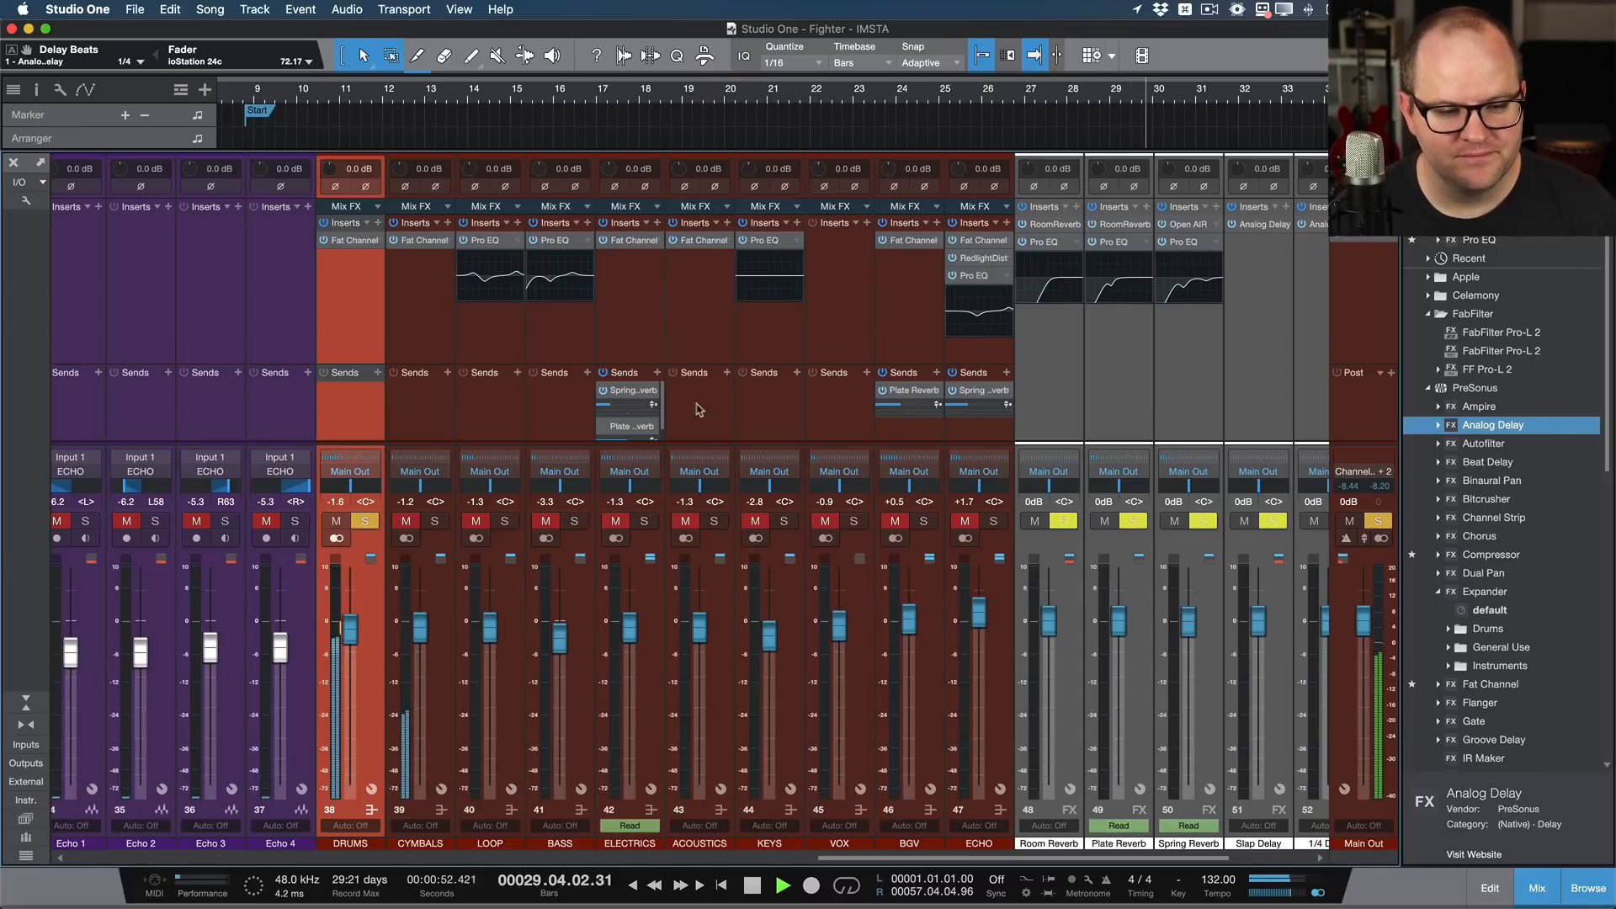
# Step: Add the CYMBALS, LOOP and ELECTRICS buses to the solo during playback, switch to soloing ELECTRICS alone, and stop playback
pyautogui.click(434, 521)
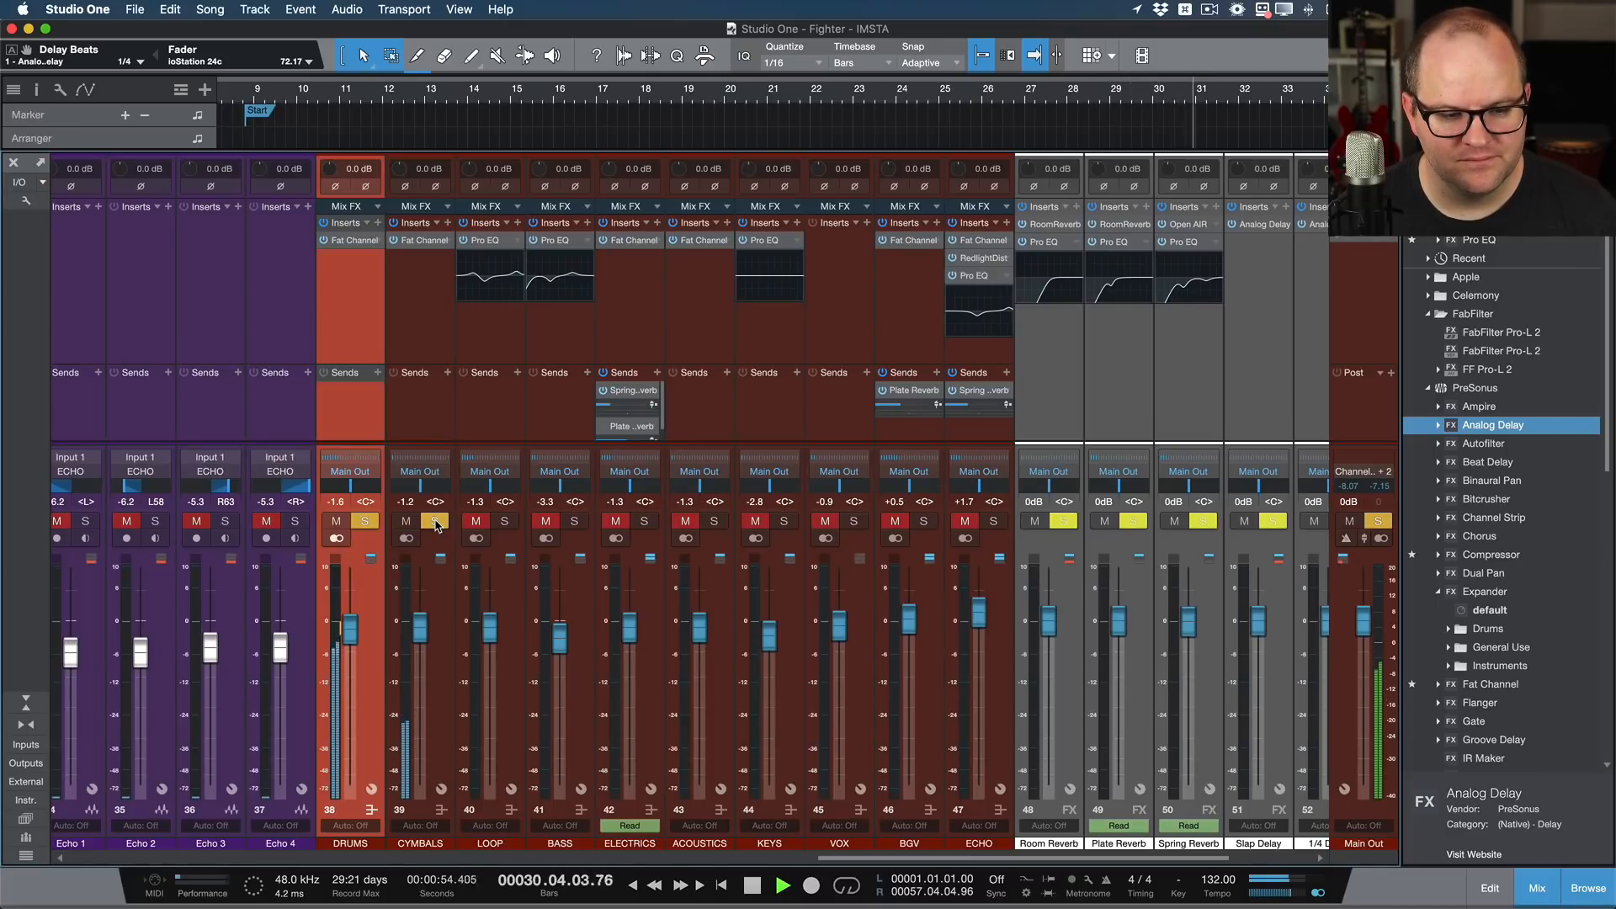
pyautogui.click(504, 521)
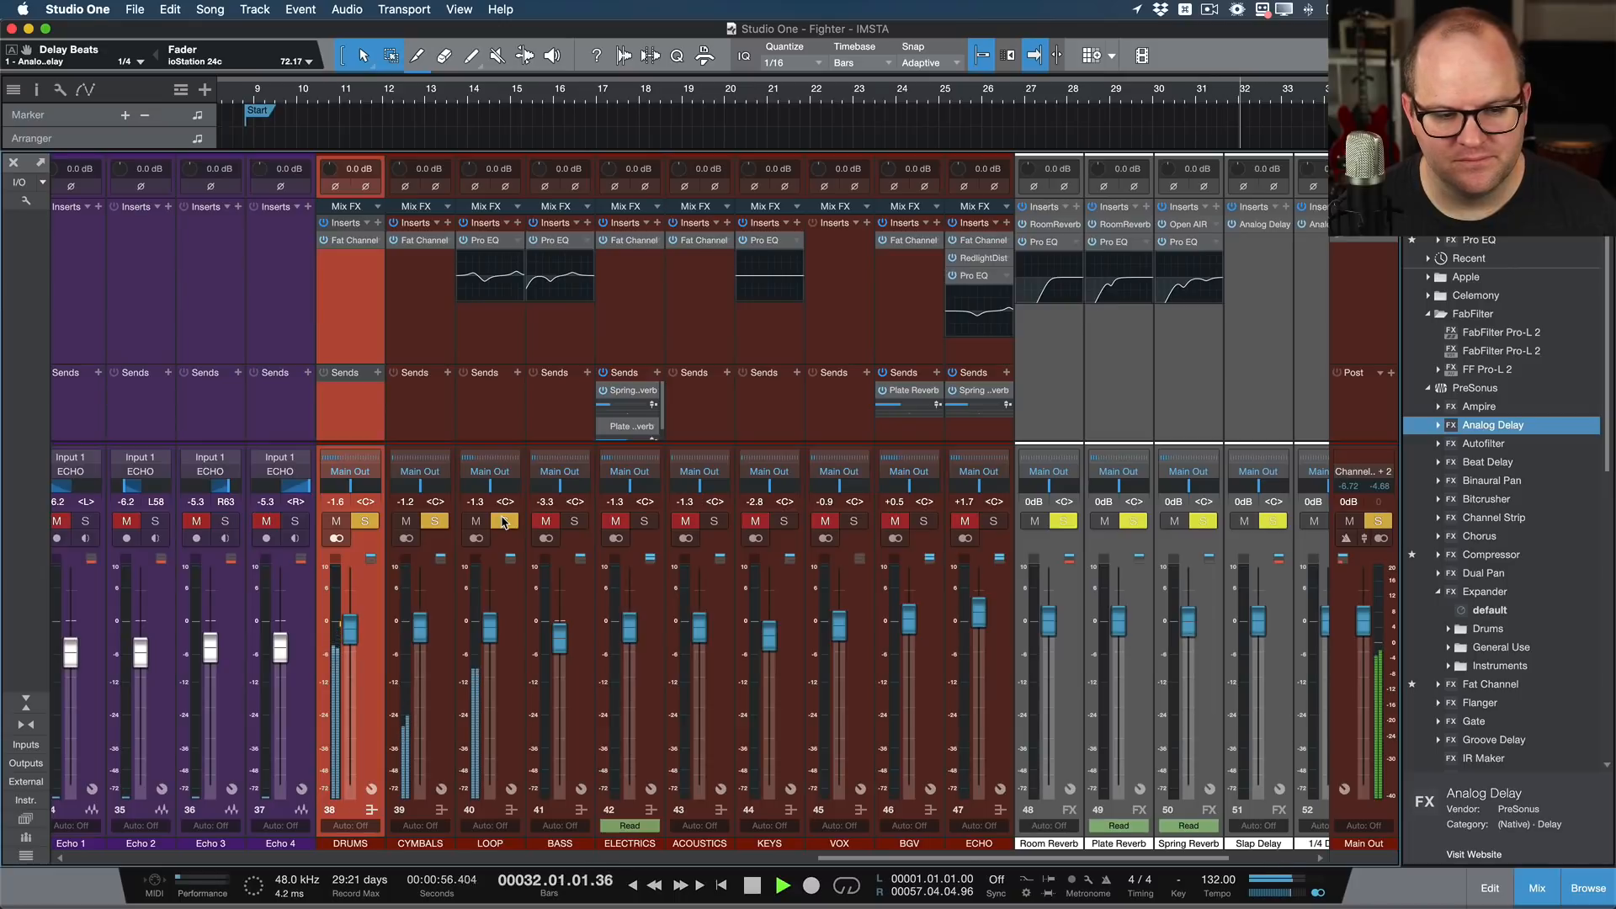
pyautogui.click(645, 522)
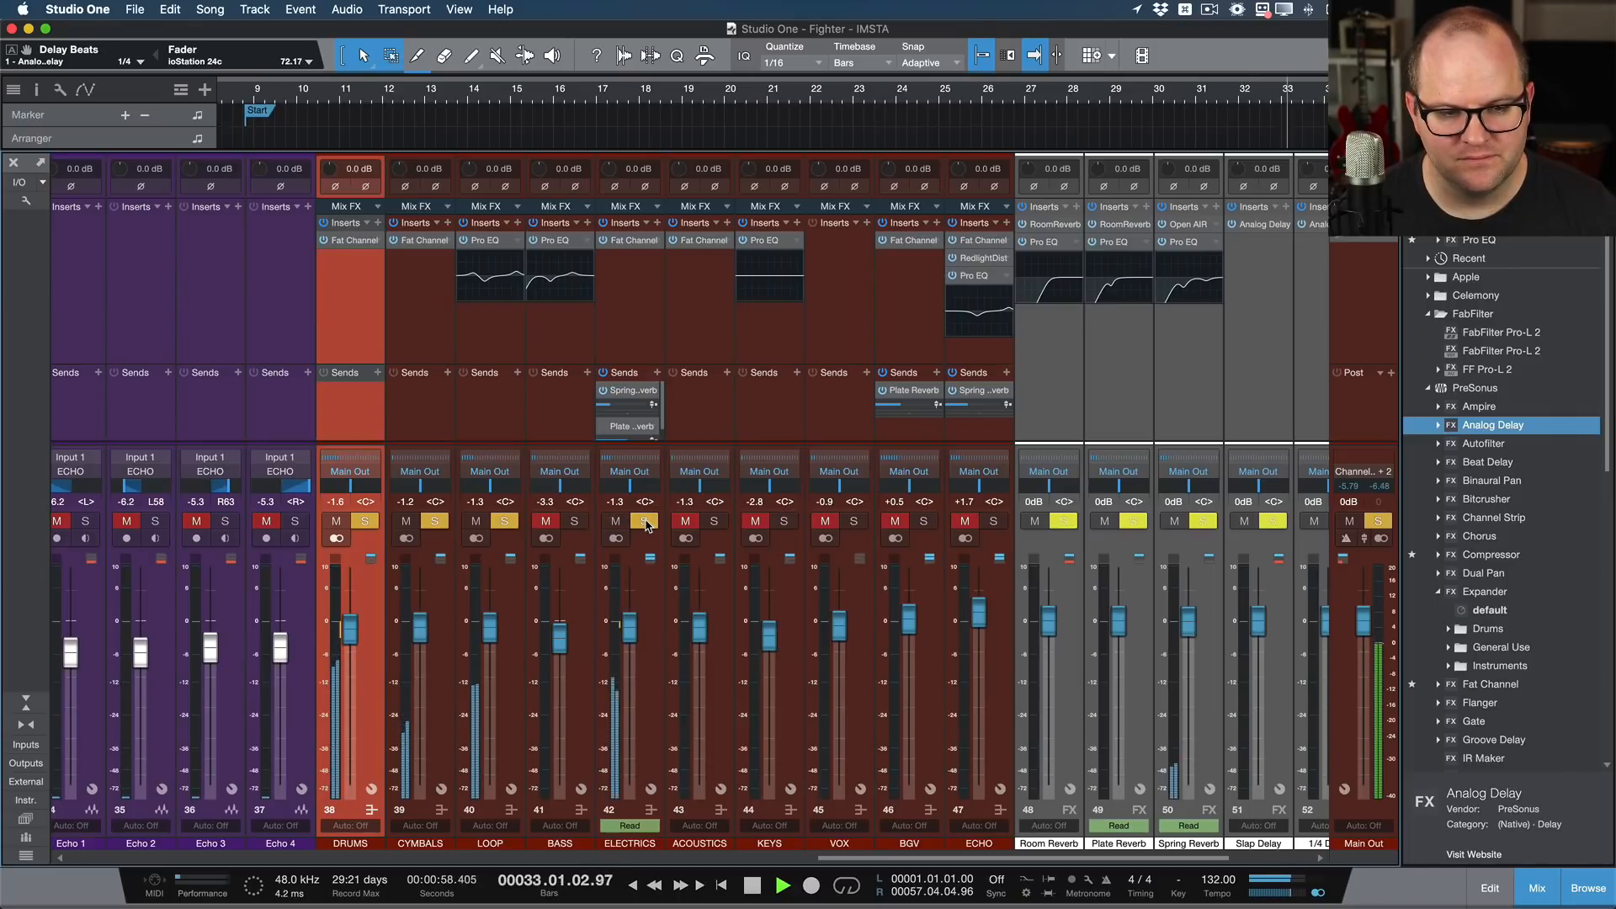
pyautogui.keyDown('alt'); pyautogui.click(645, 522); pyautogui.keyUp('alt')
pyautogui.press('space')
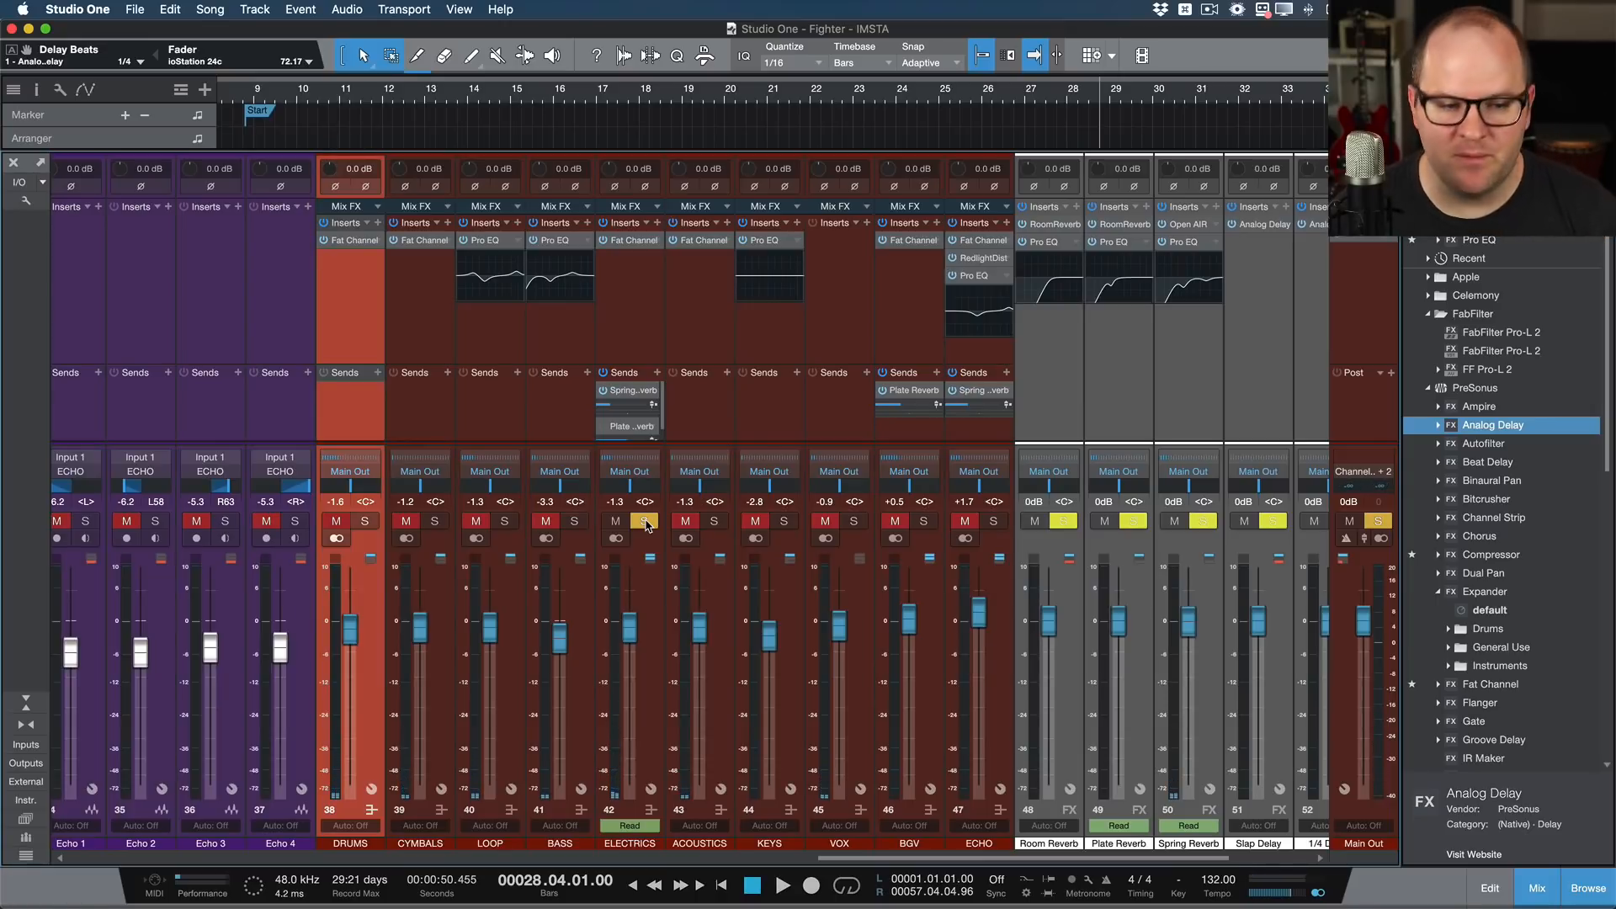
# Step: Switch the solo from ELECTRICS to the DRUMS bus and review the source channels soloed along with it
pyautogui.click(645, 522)
pyautogui.click(366, 522)
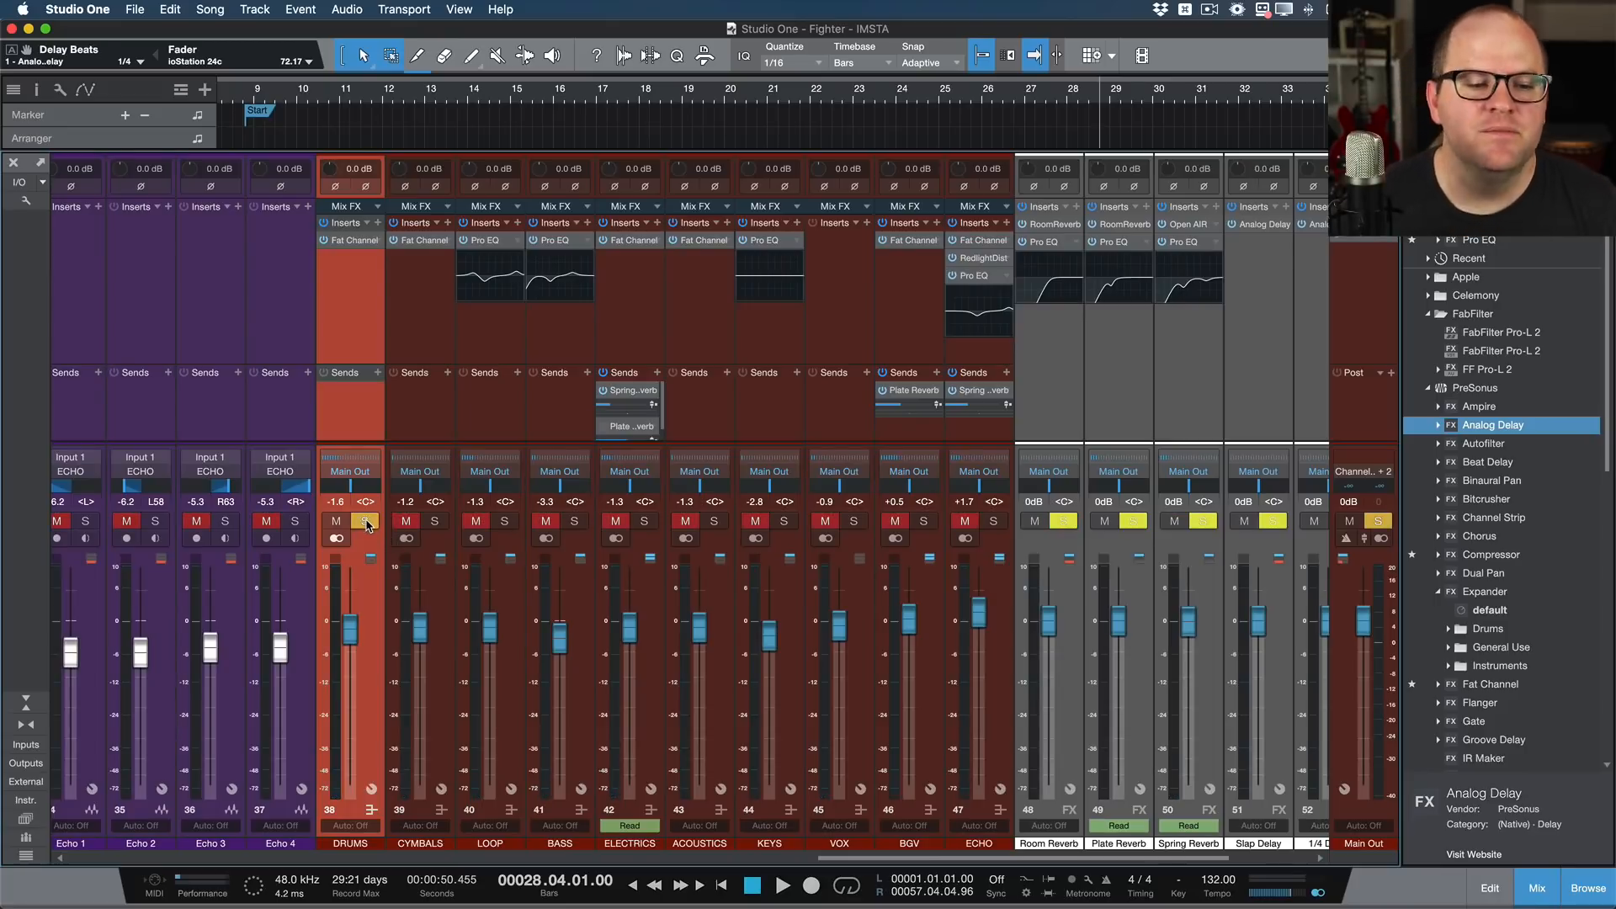
pyautogui.click(367, 522)
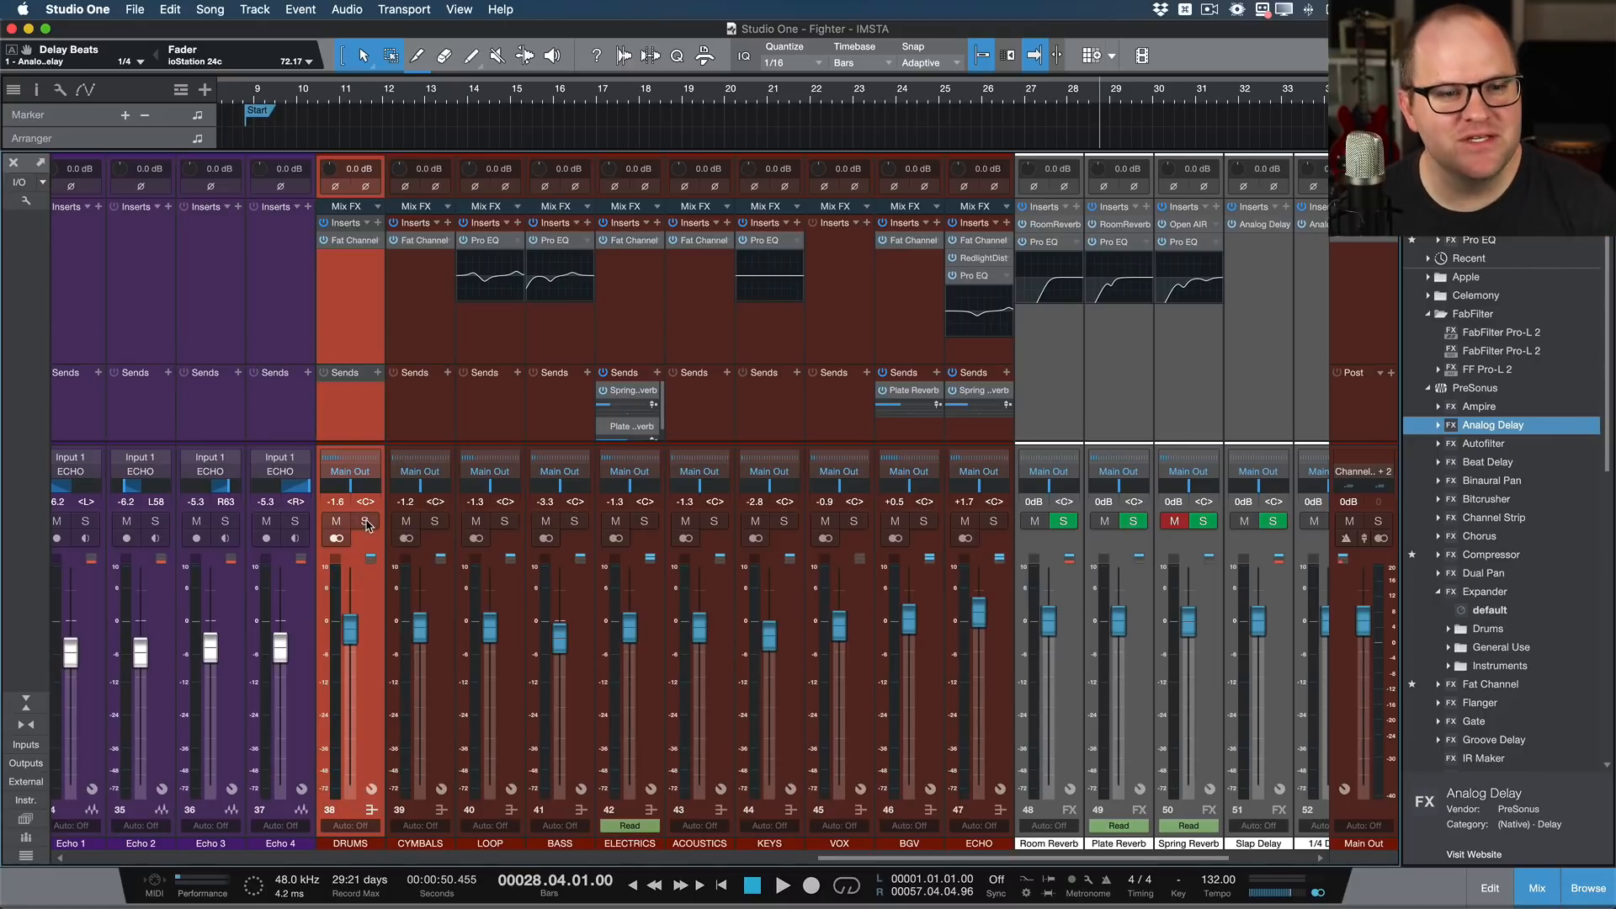
pyautogui.hscroll(-10, 486, 387)
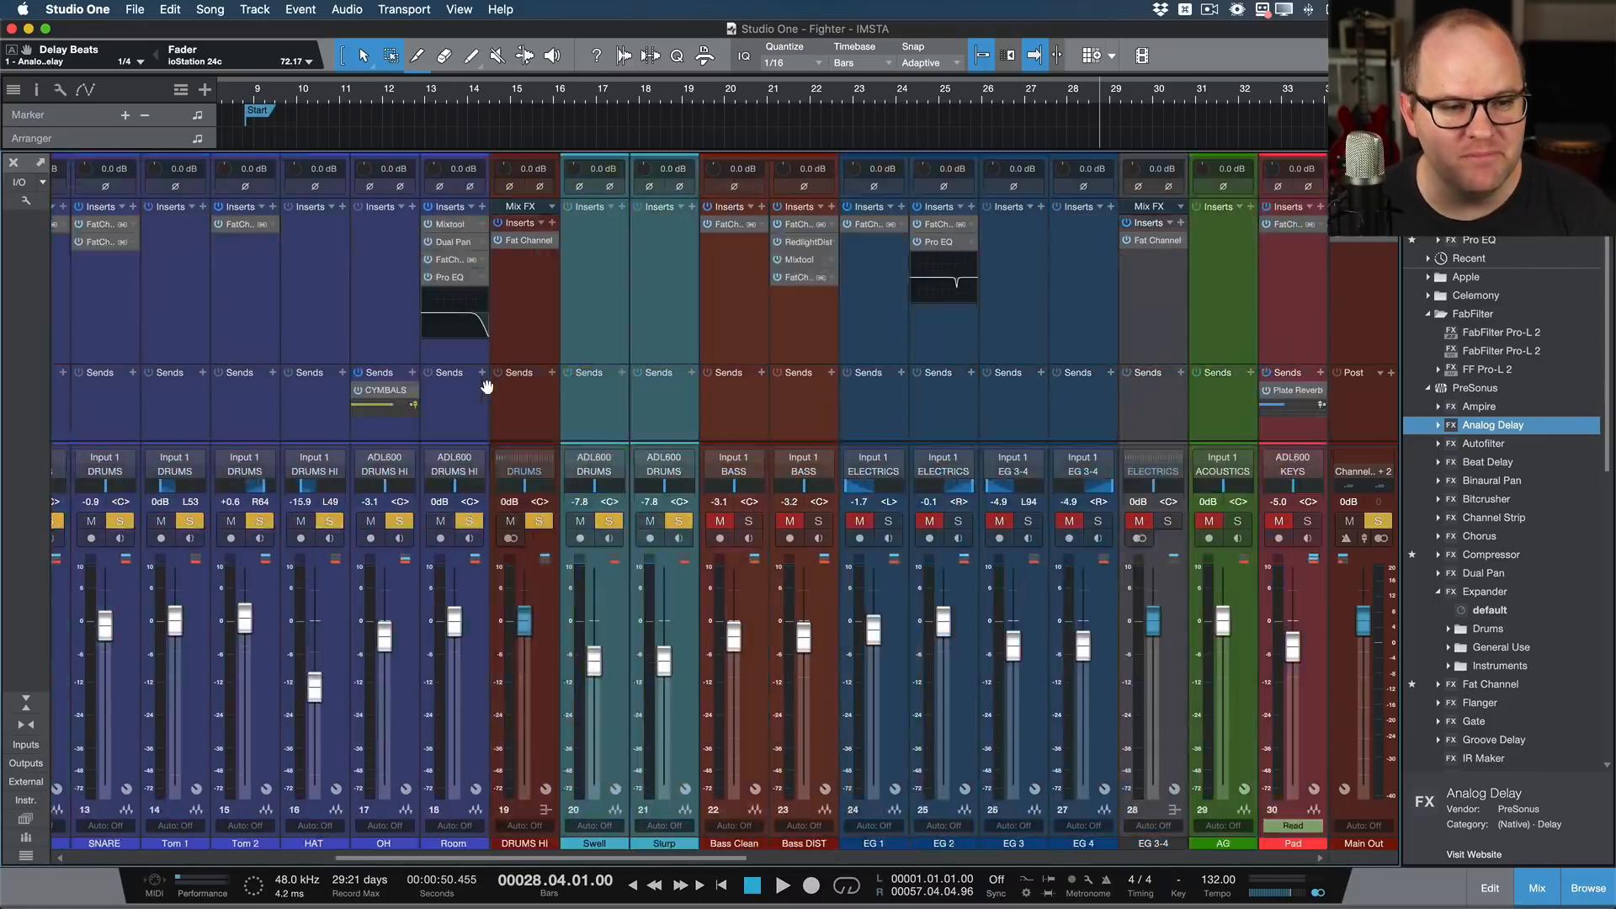
pyautogui.hscroll(-6, 487, 387)
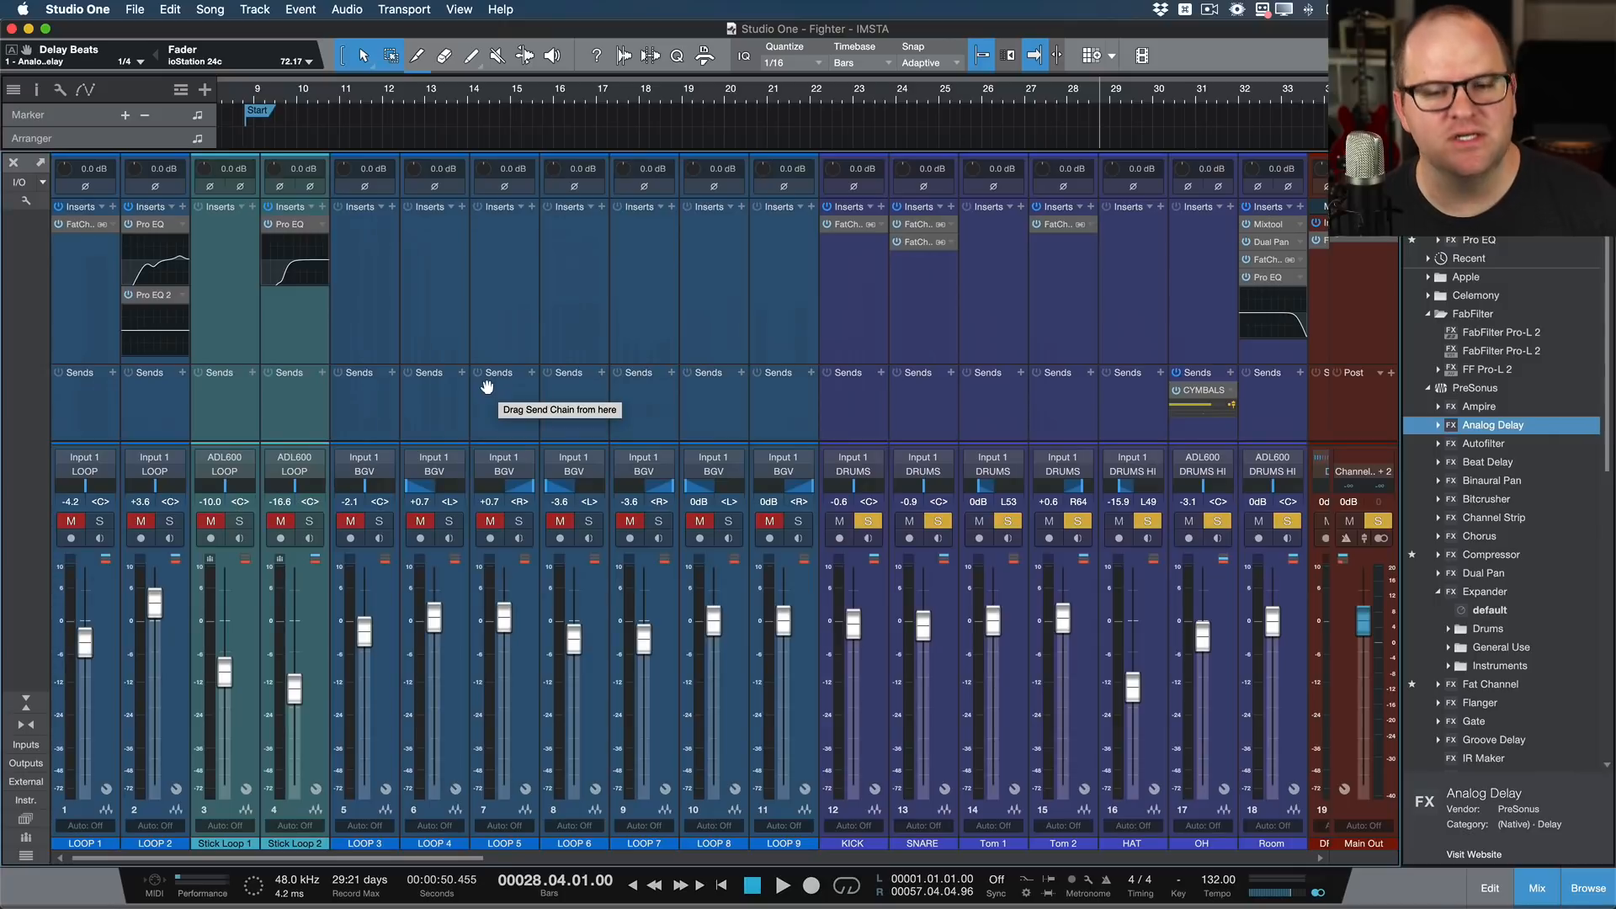
pyautogui.hscroll(6, 486, 386)
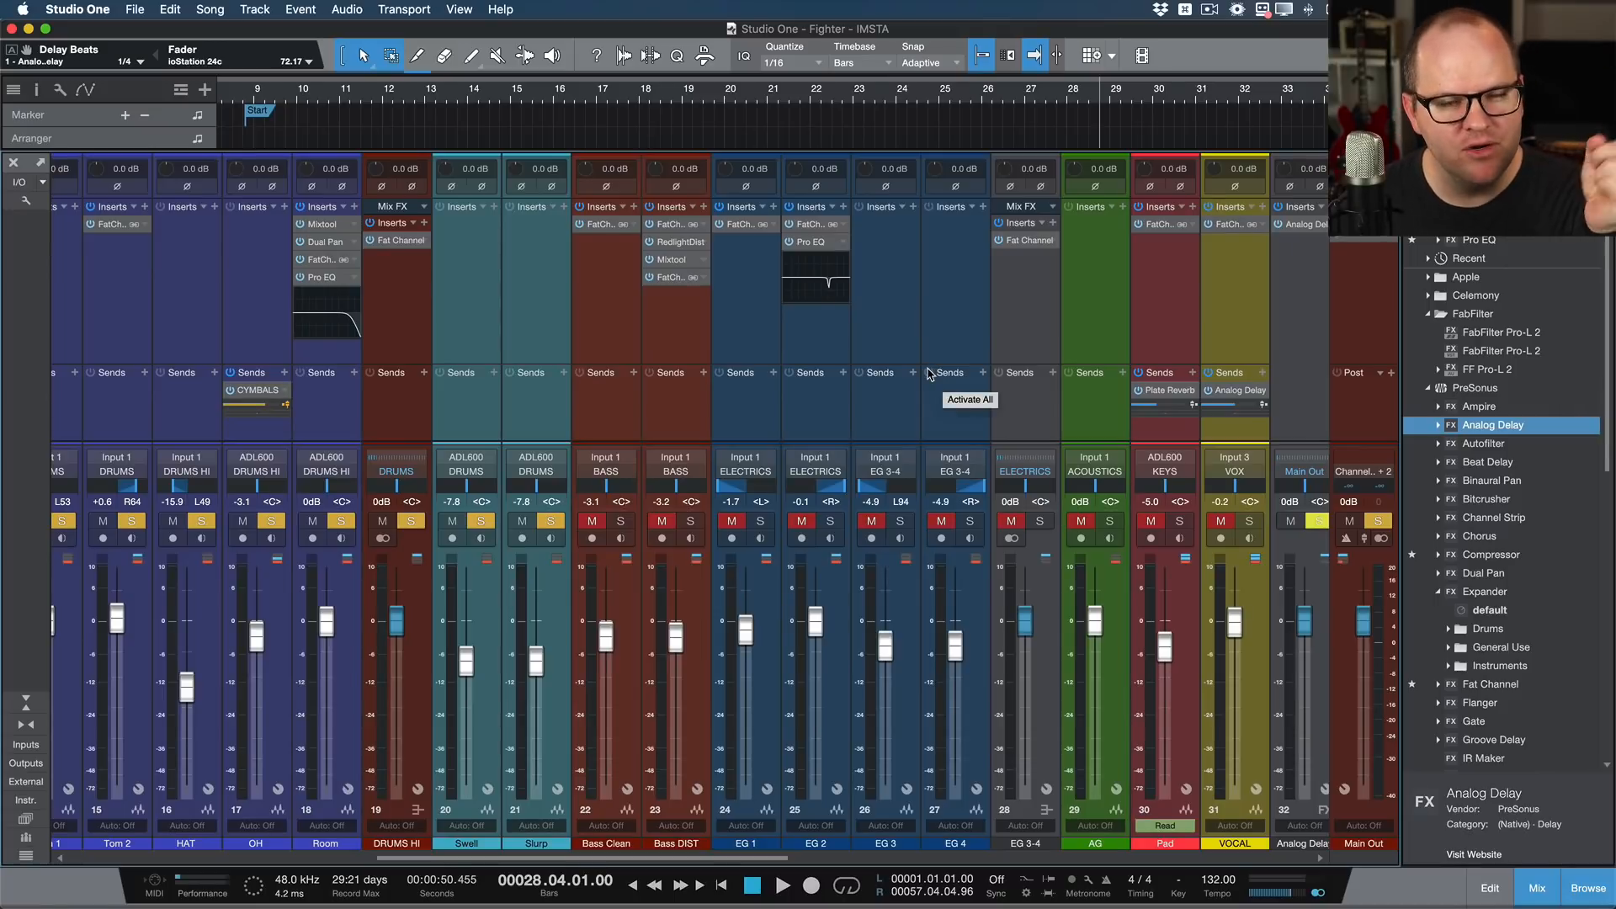
pyautogui.hscroll(3, 874, 407)
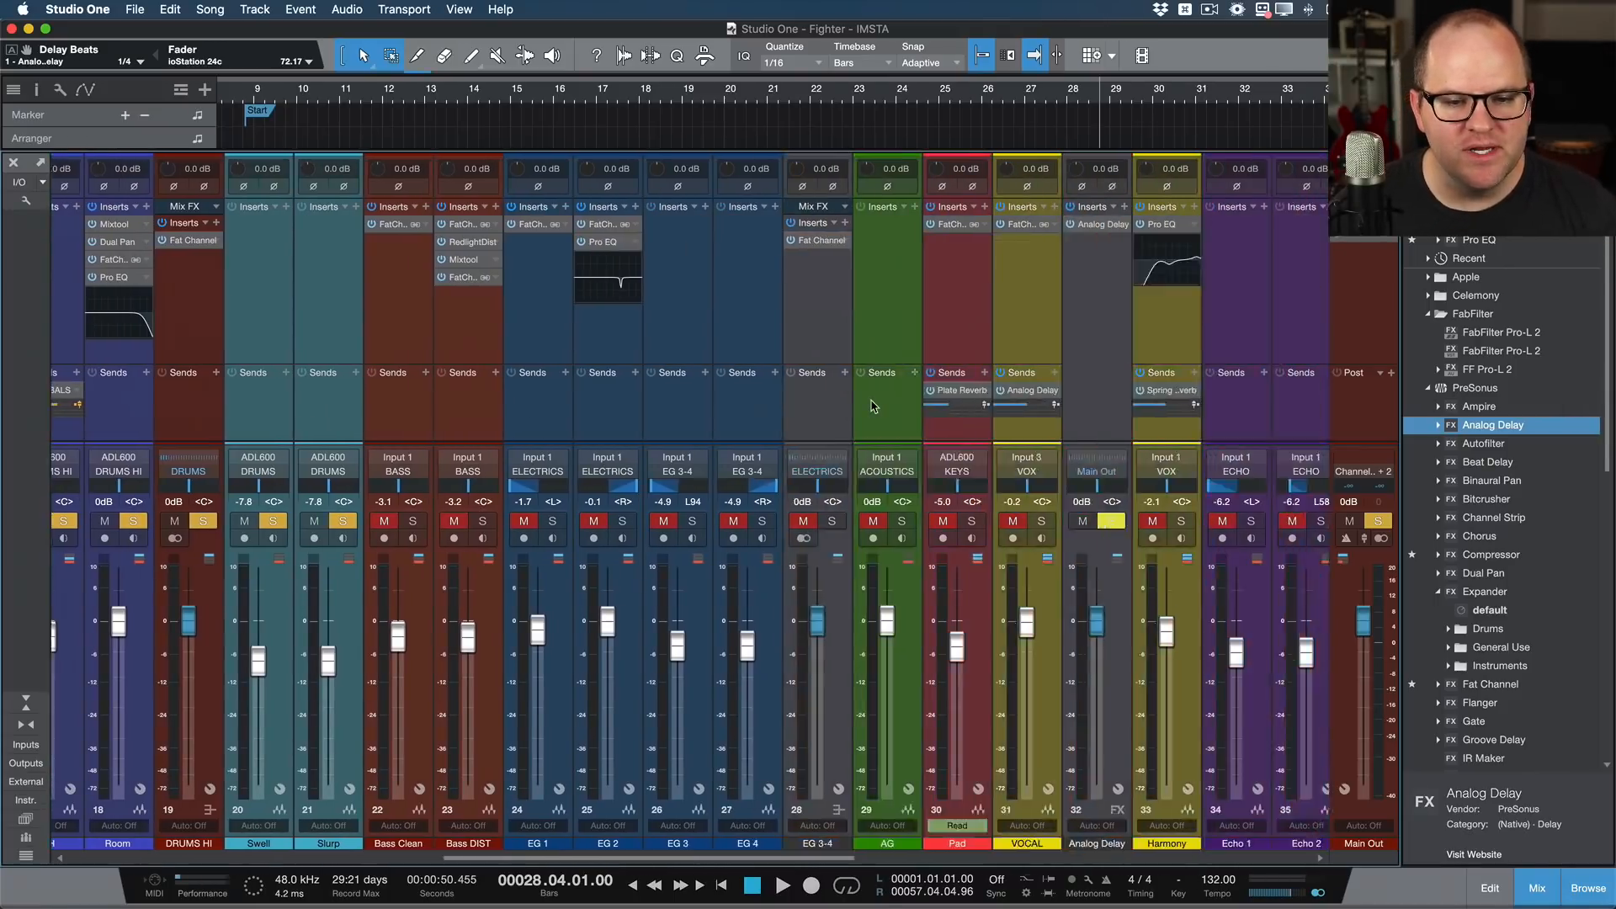
pyautogui.hscroll(5, 873, 407)
# Step: Show the list of channels routed into the DRUMS bus, check it twice, and close it
pyautogui.click(887, 457)
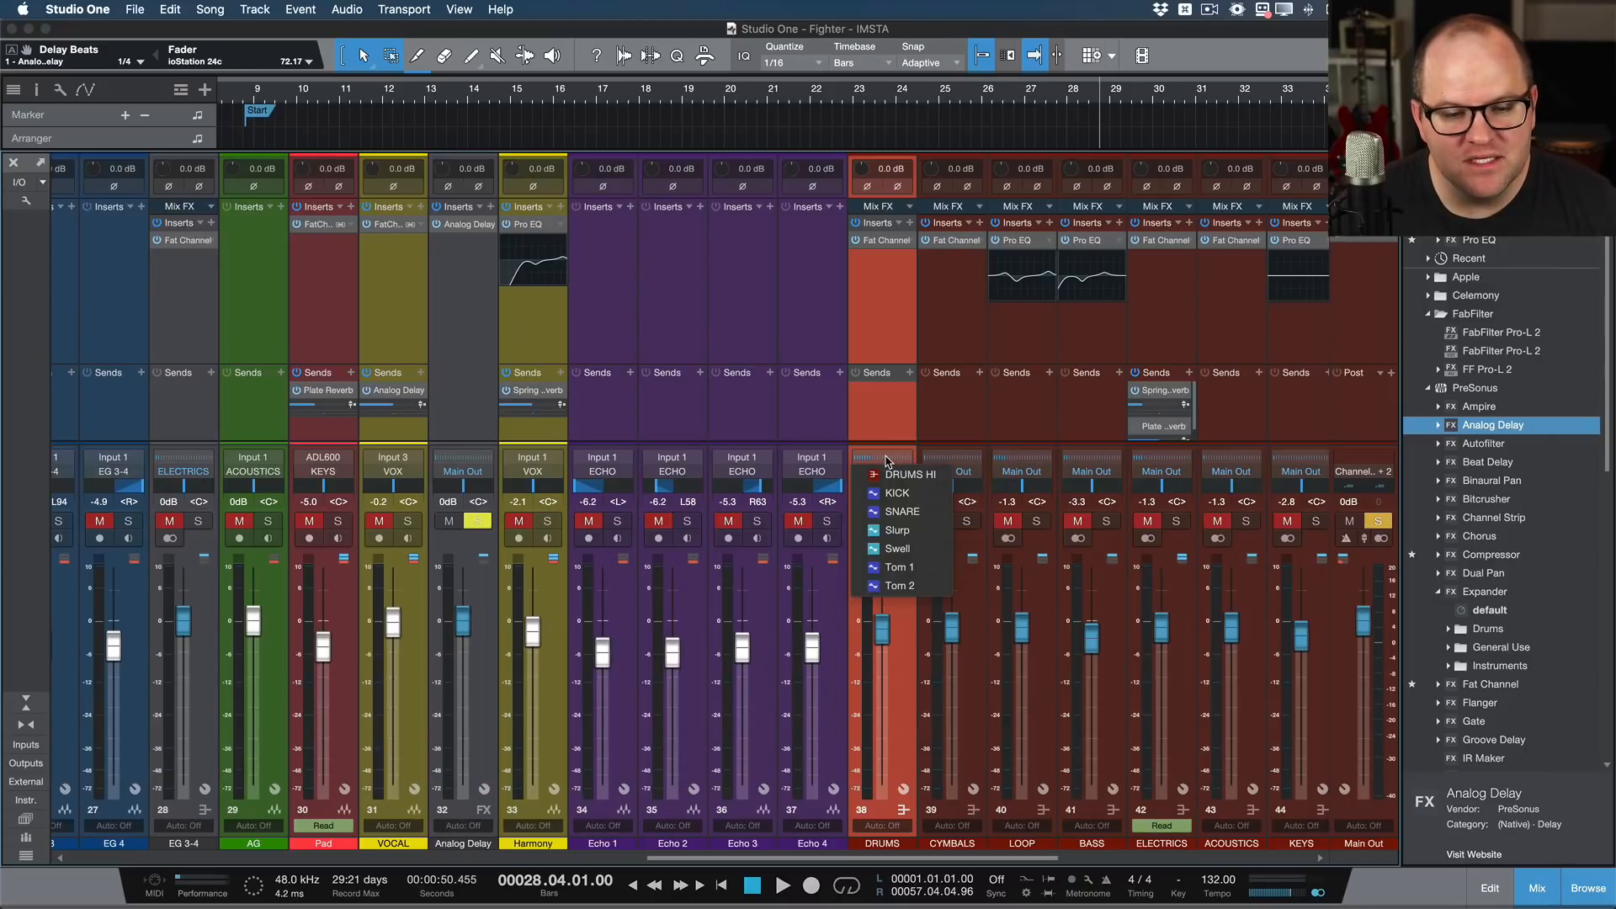
pyautogui.click(899, 399)
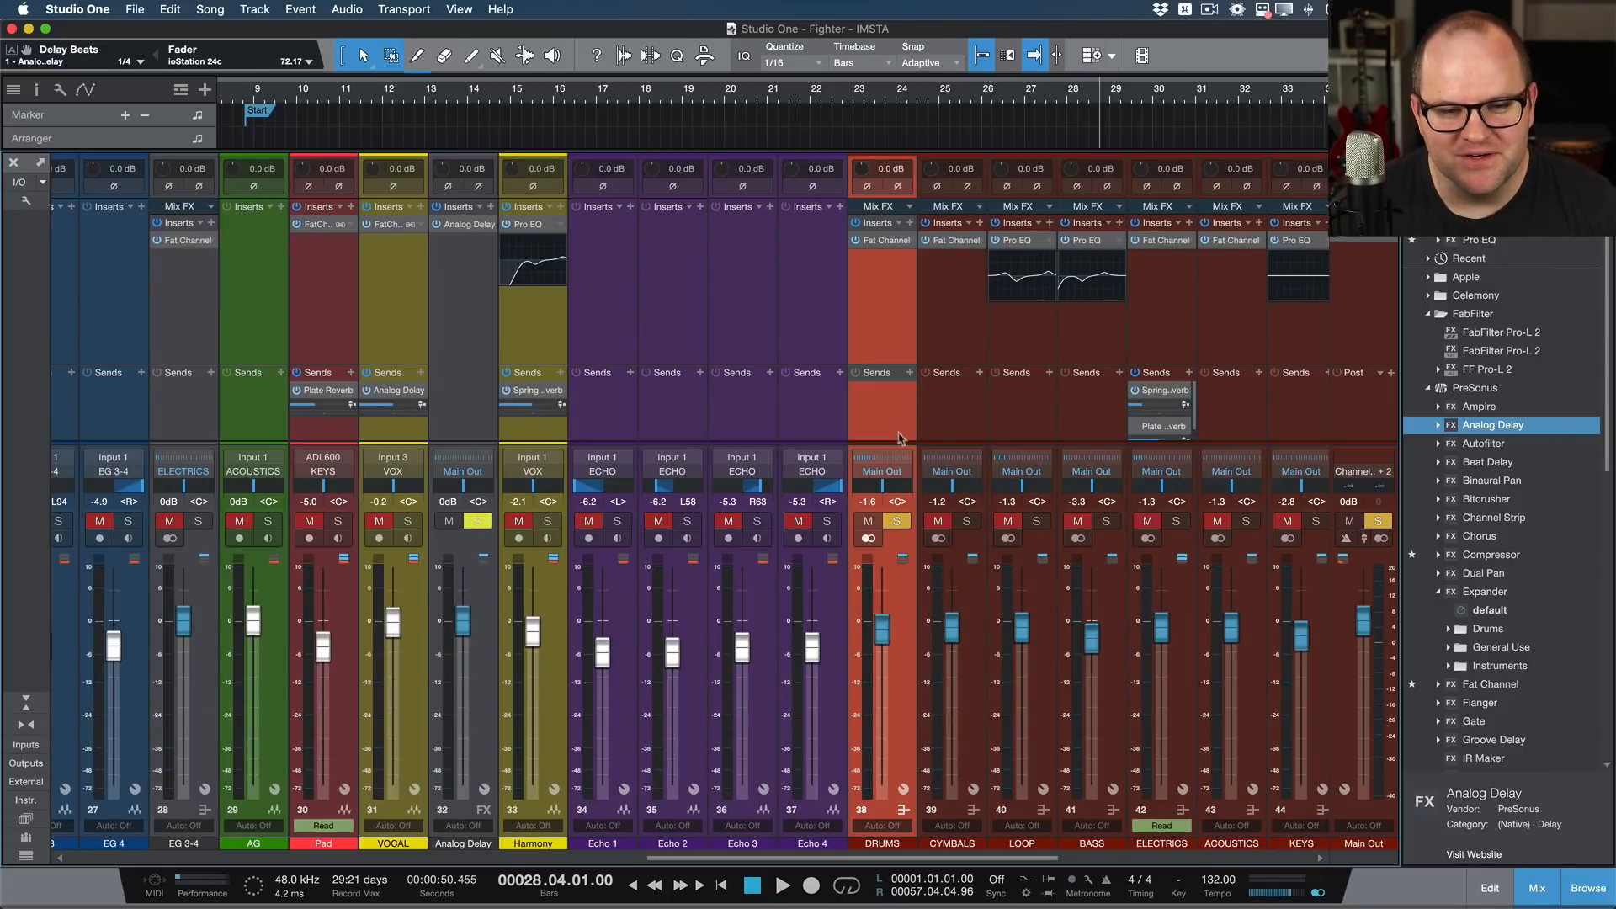
pyautogui.click(882, 465)
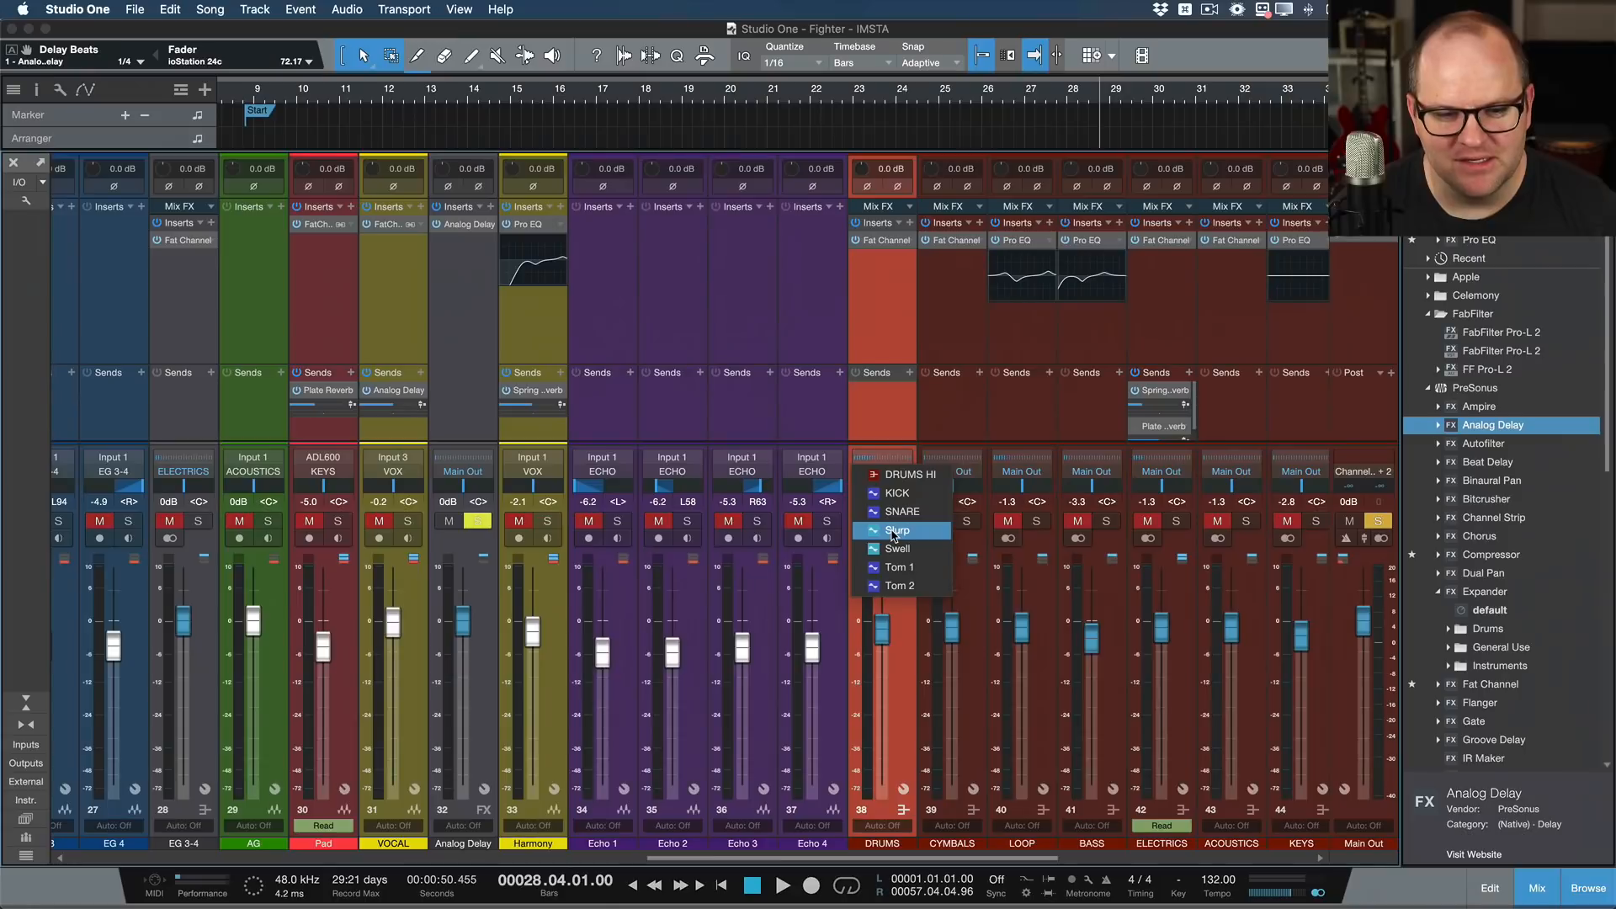
pyautogui.click(753, 257)
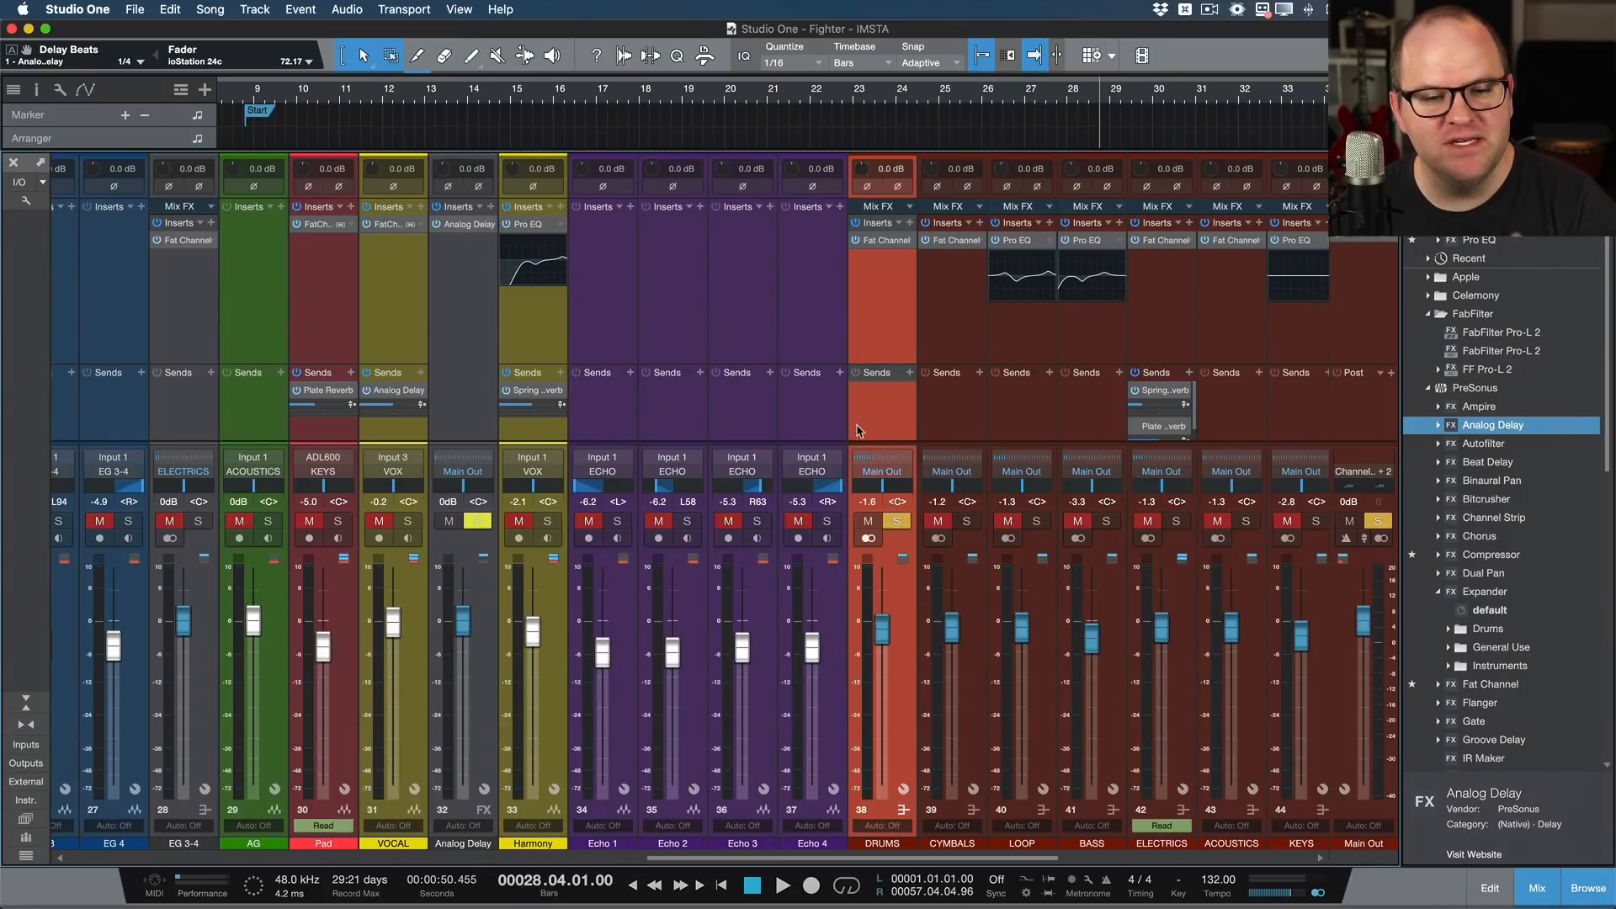
# Step: Toggle the DRUMS bus solo while checking the channels that feed it, and leave the solo off
pyautogui.click(896, 521)
pyautogui.click(896, 521)
pyautogui.hscroll(-10, 808, 383)
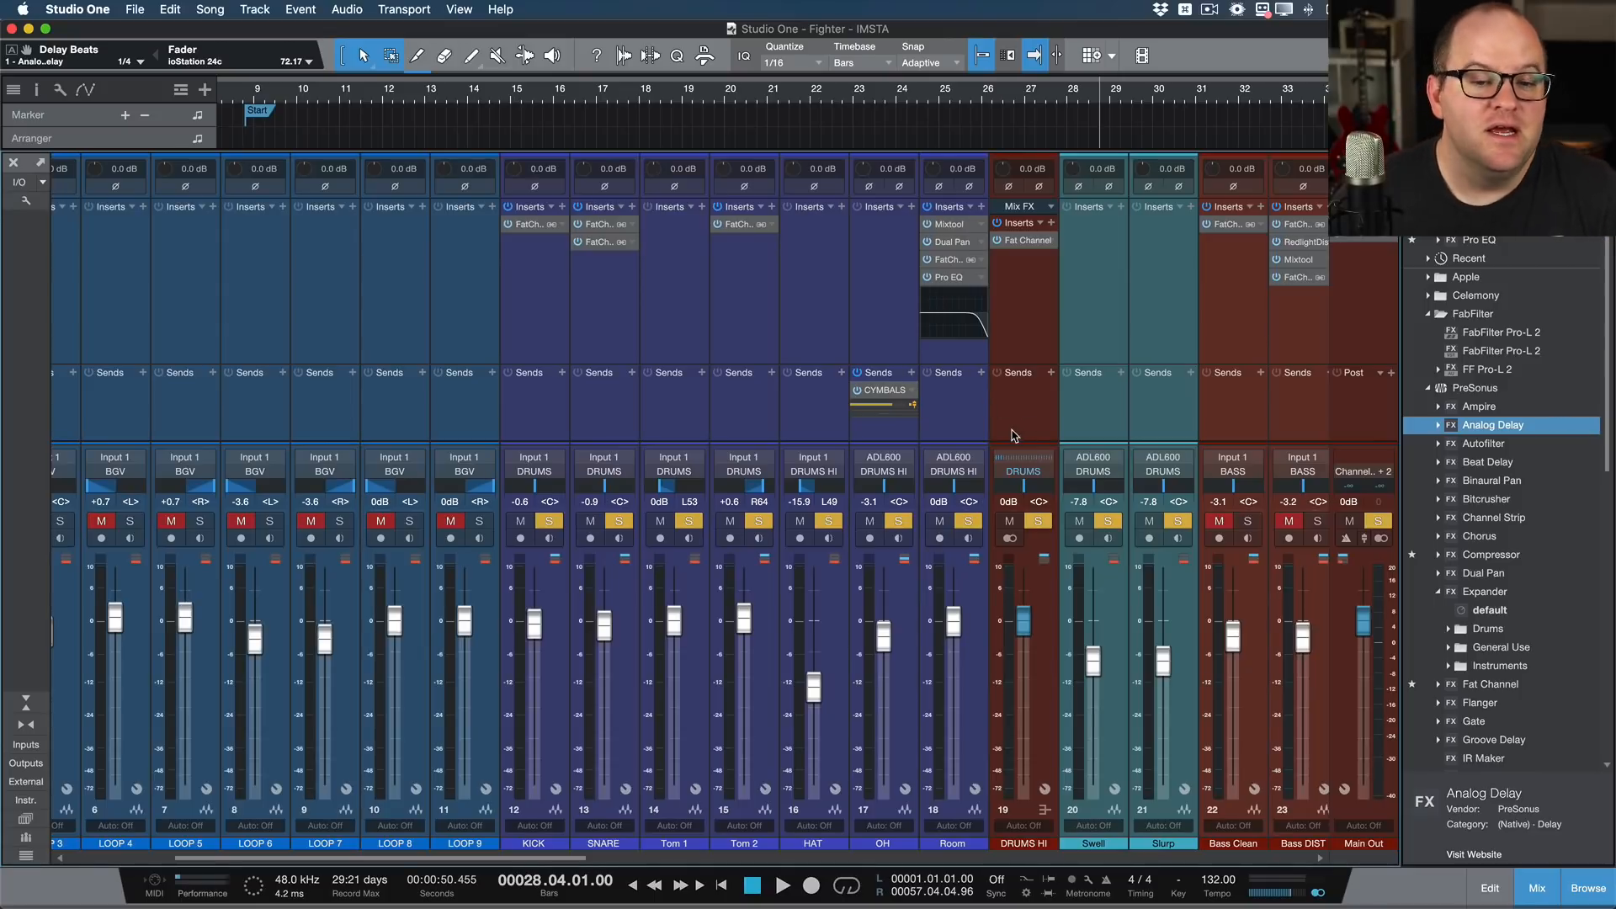
pyautogui.hscroll(10, 1014, 435)
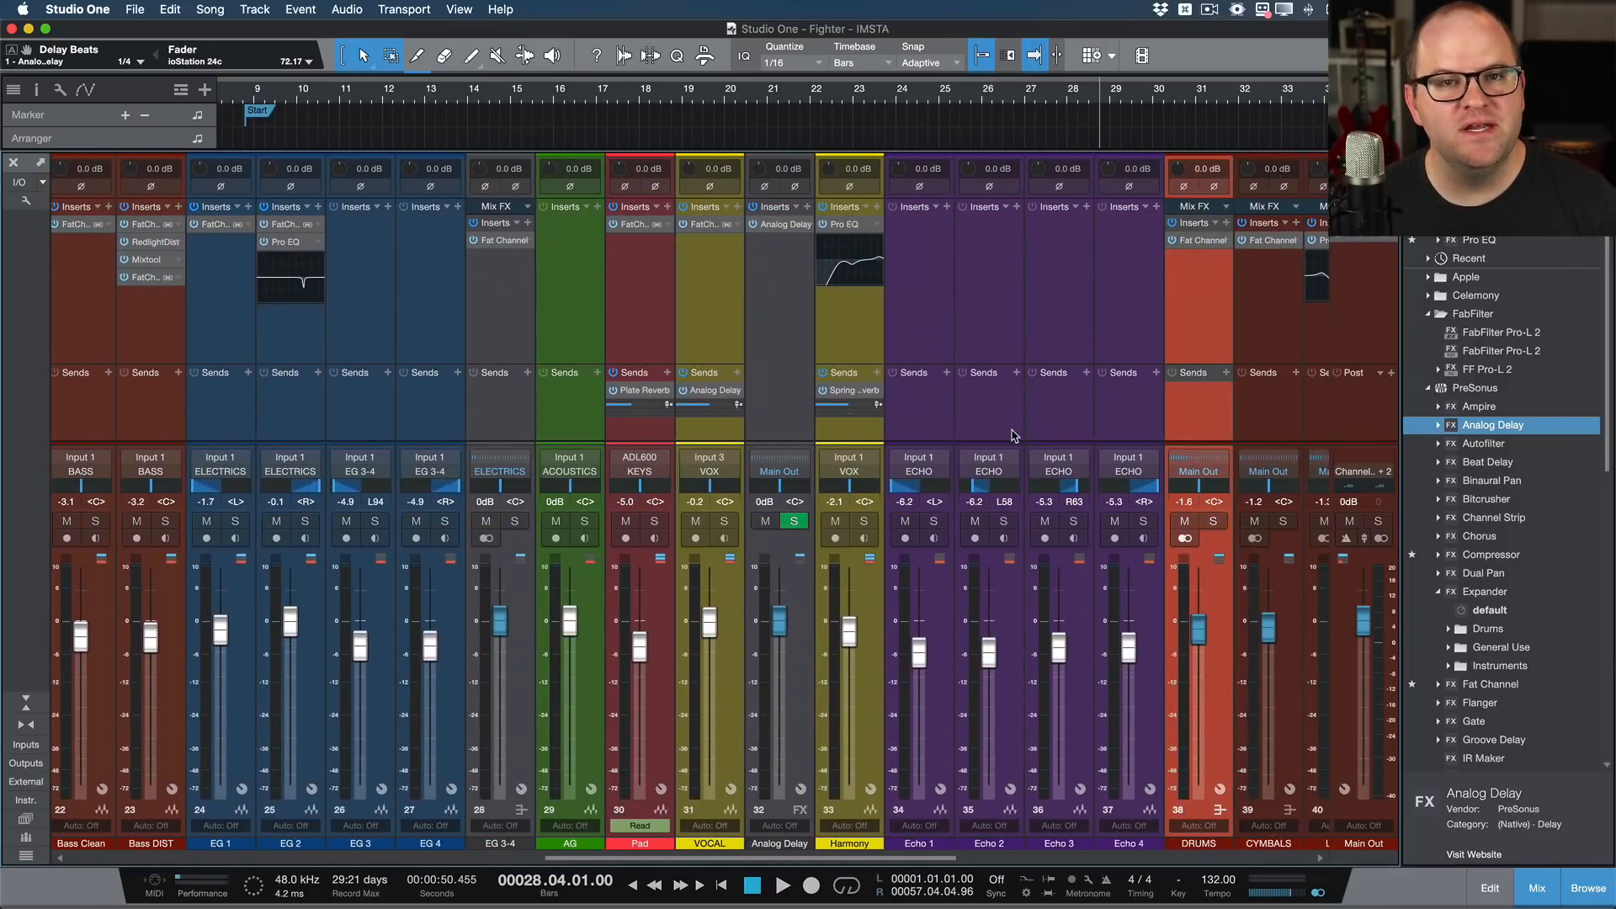
pyautogui.hscroll(5, 1014, 435)
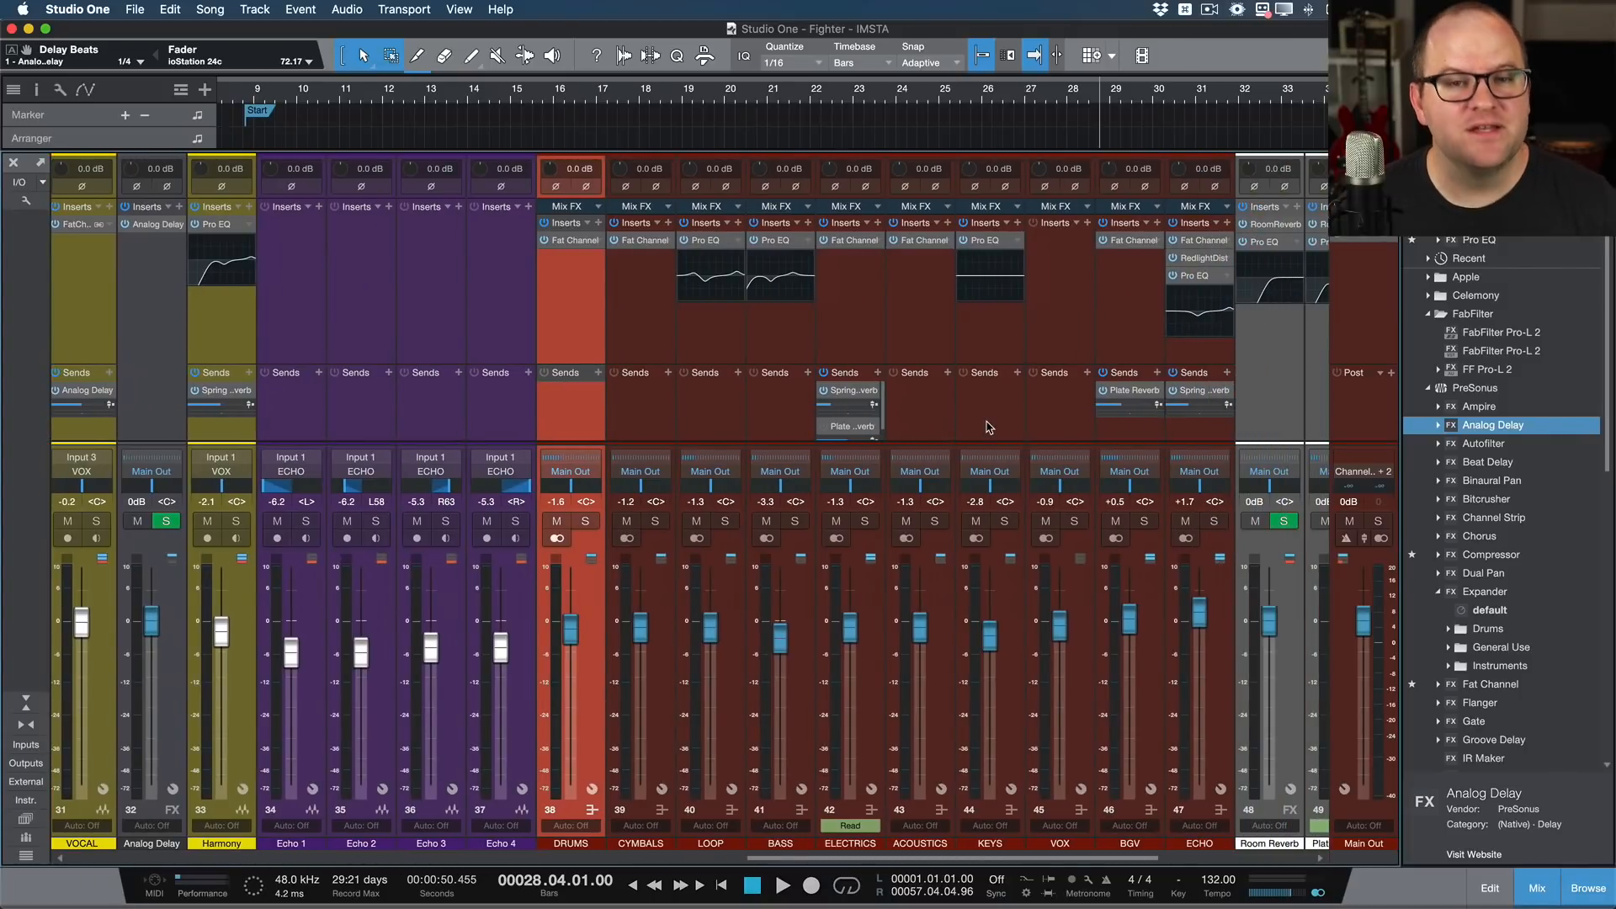
pyautogui.hscroll(2, 989, 427)
pyautogui.hscroll(-8, 783, 438)
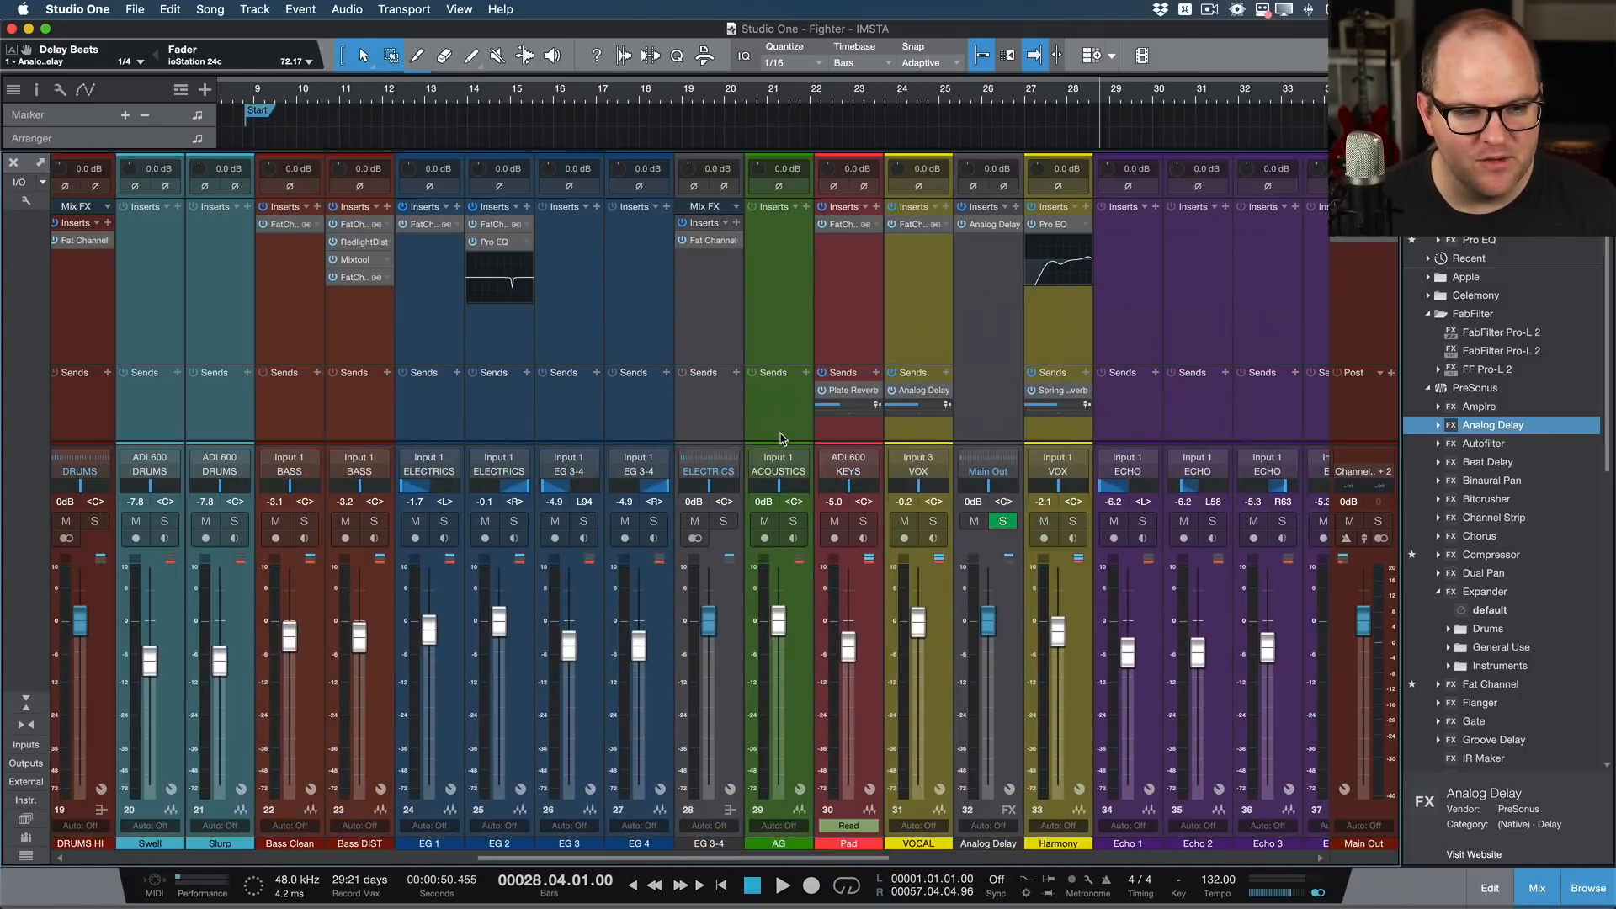
# Step: Solo the VOCAL channel, play briefly from just before bar 29, stop, and release the solo
pyautogui.click(934, 521)
pyautogui.press('space')
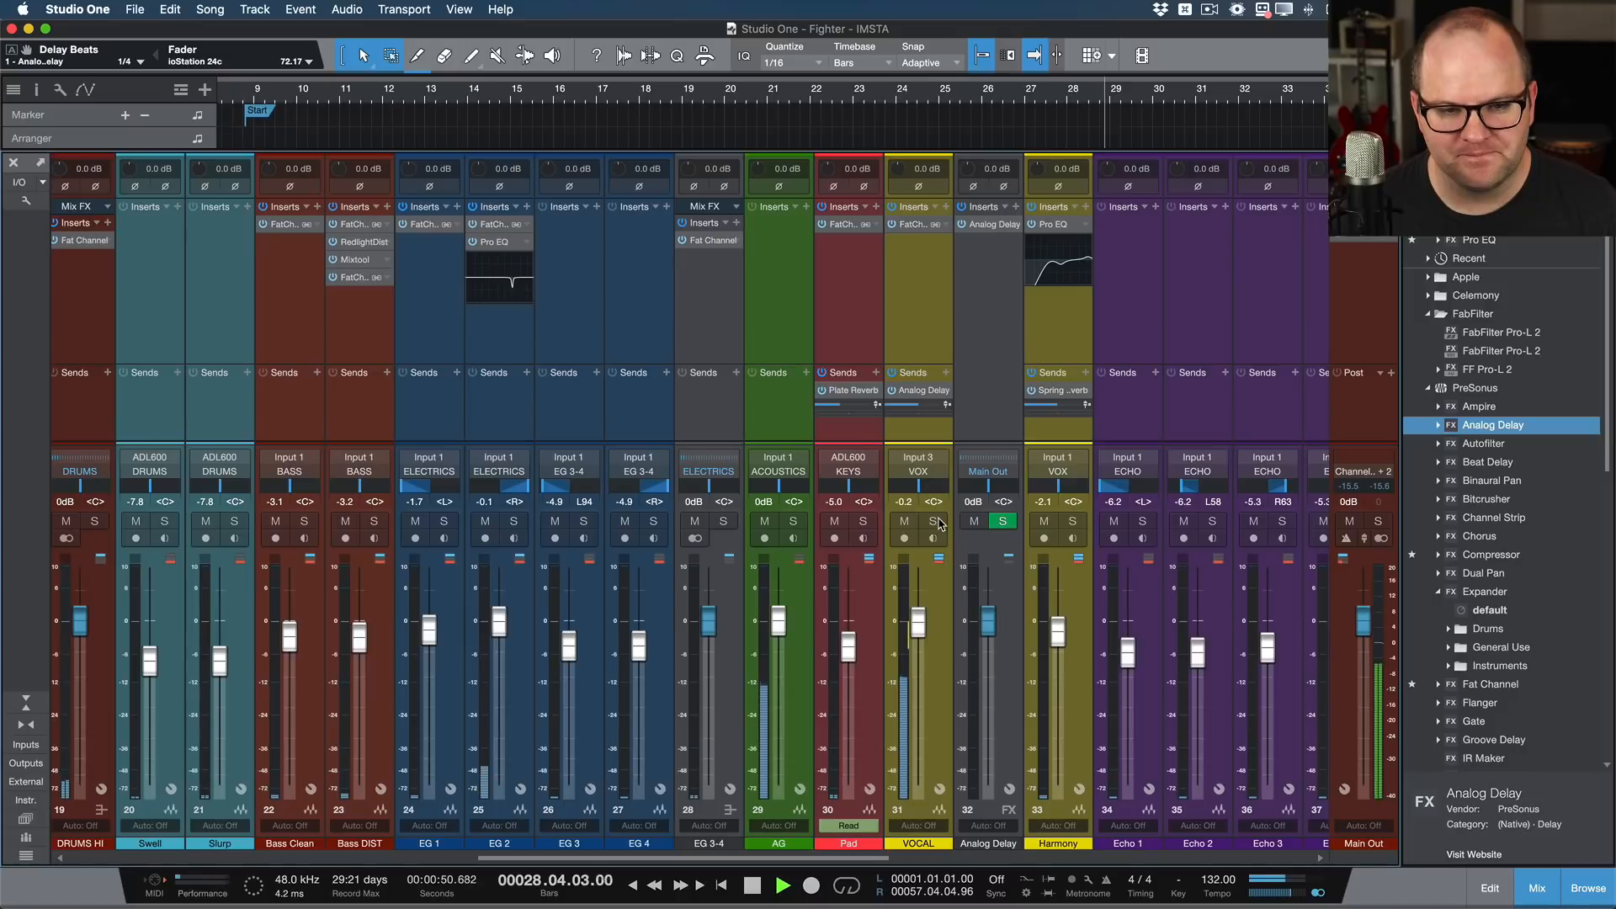
pyautogui.press('space')
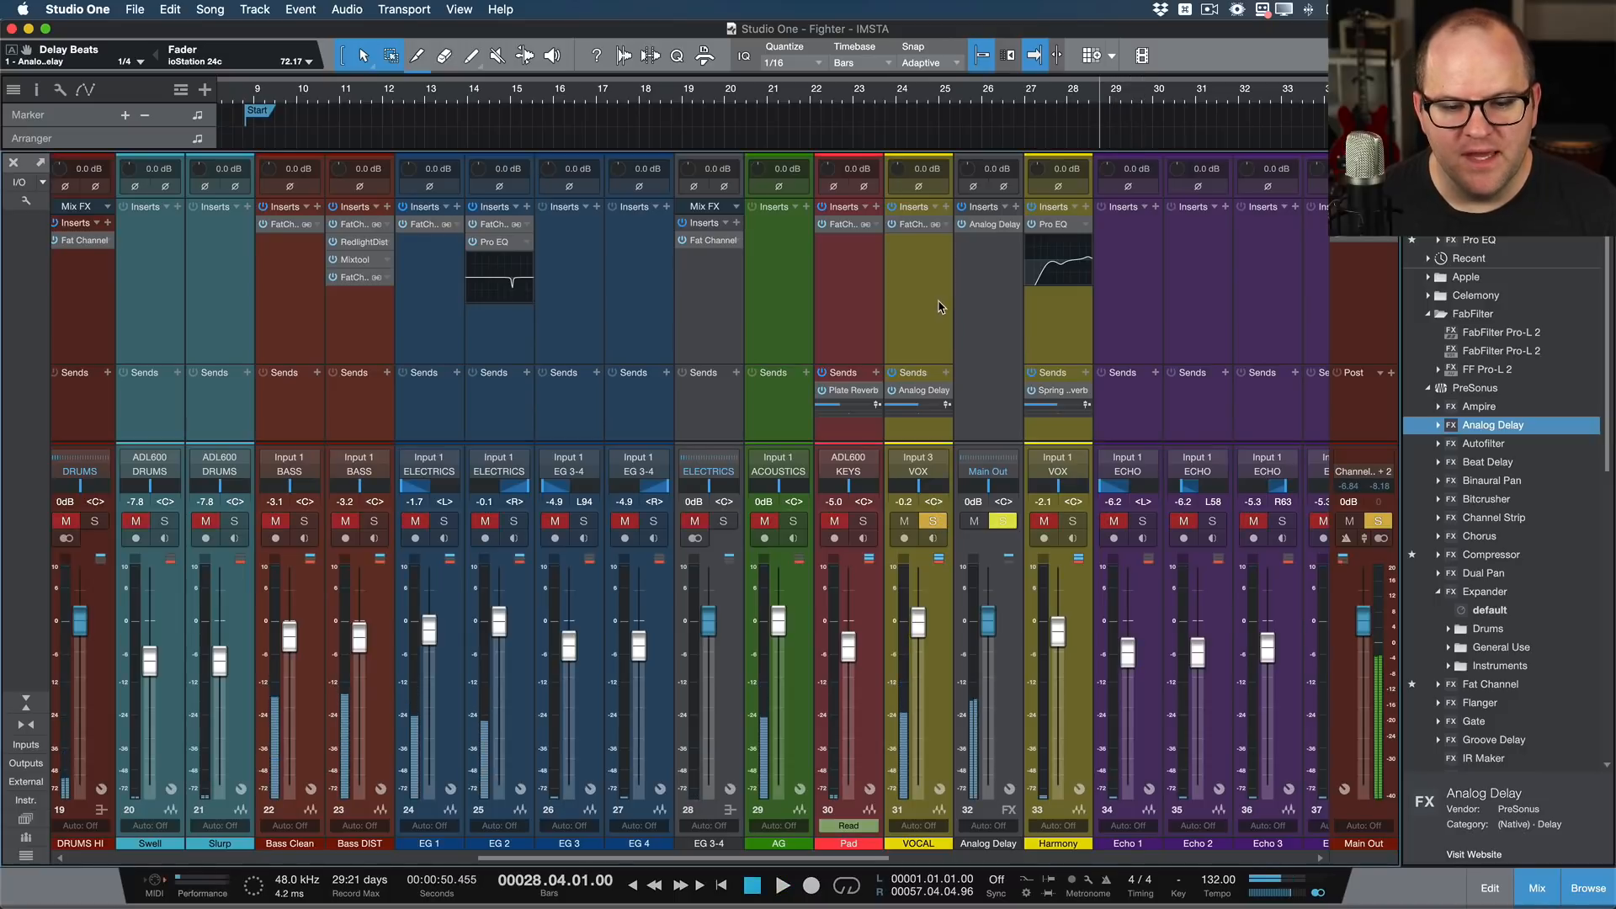
pyautogui.press('s')
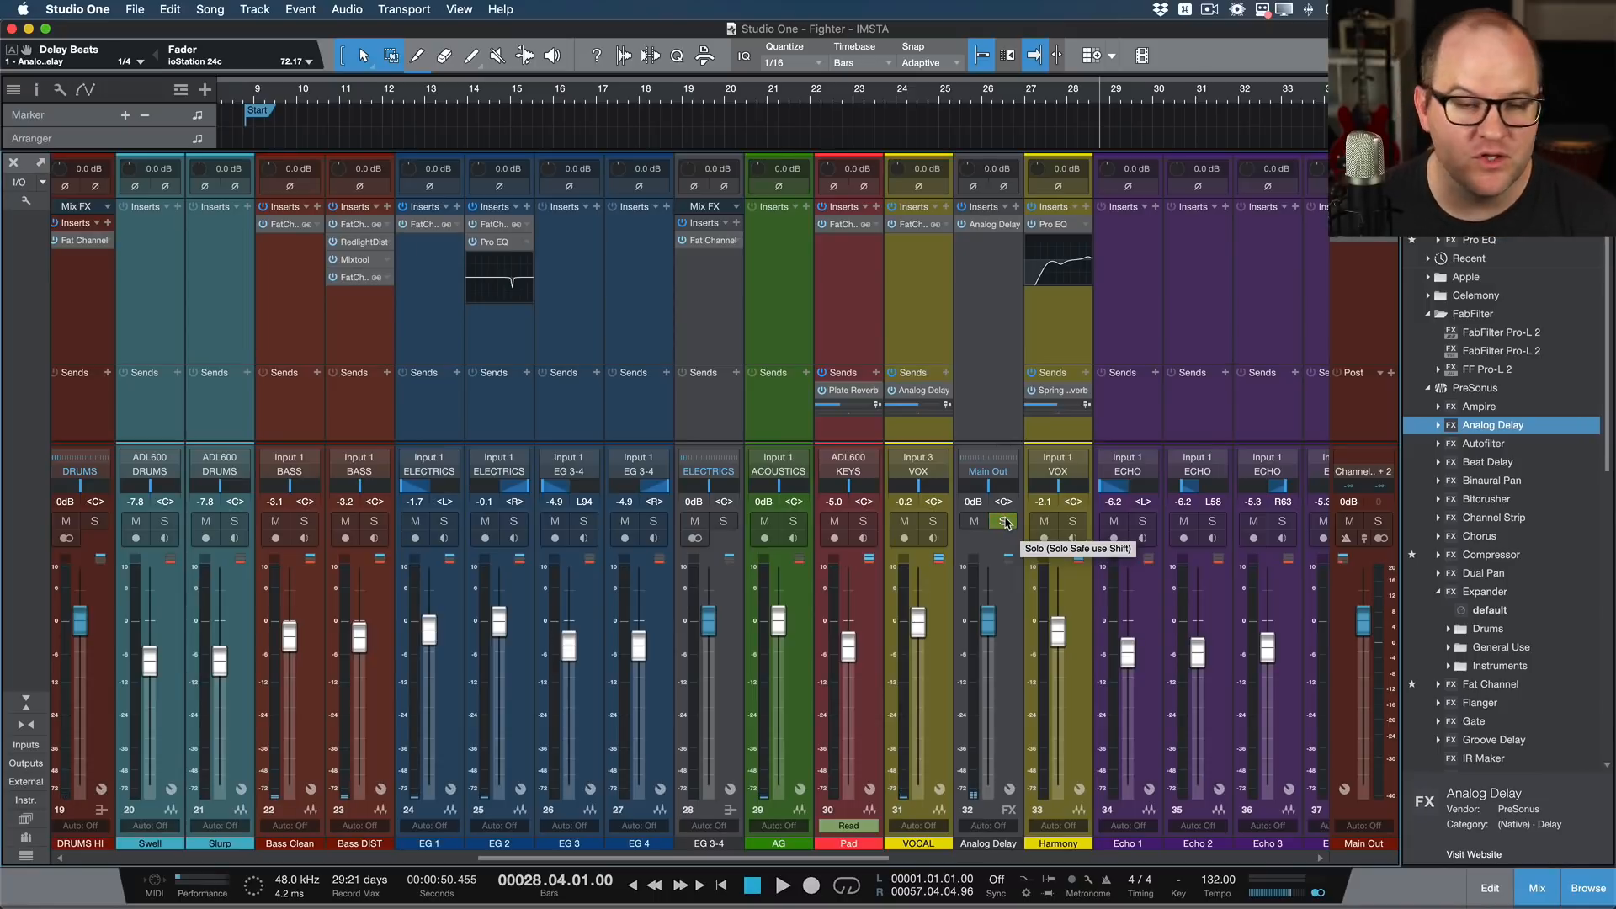
# Step: Solo the Analog Delay effect channel, listen to a short playback, and turn its solo off
pyautogui.click(997, 261)
pyautogui.click(1007, 522)
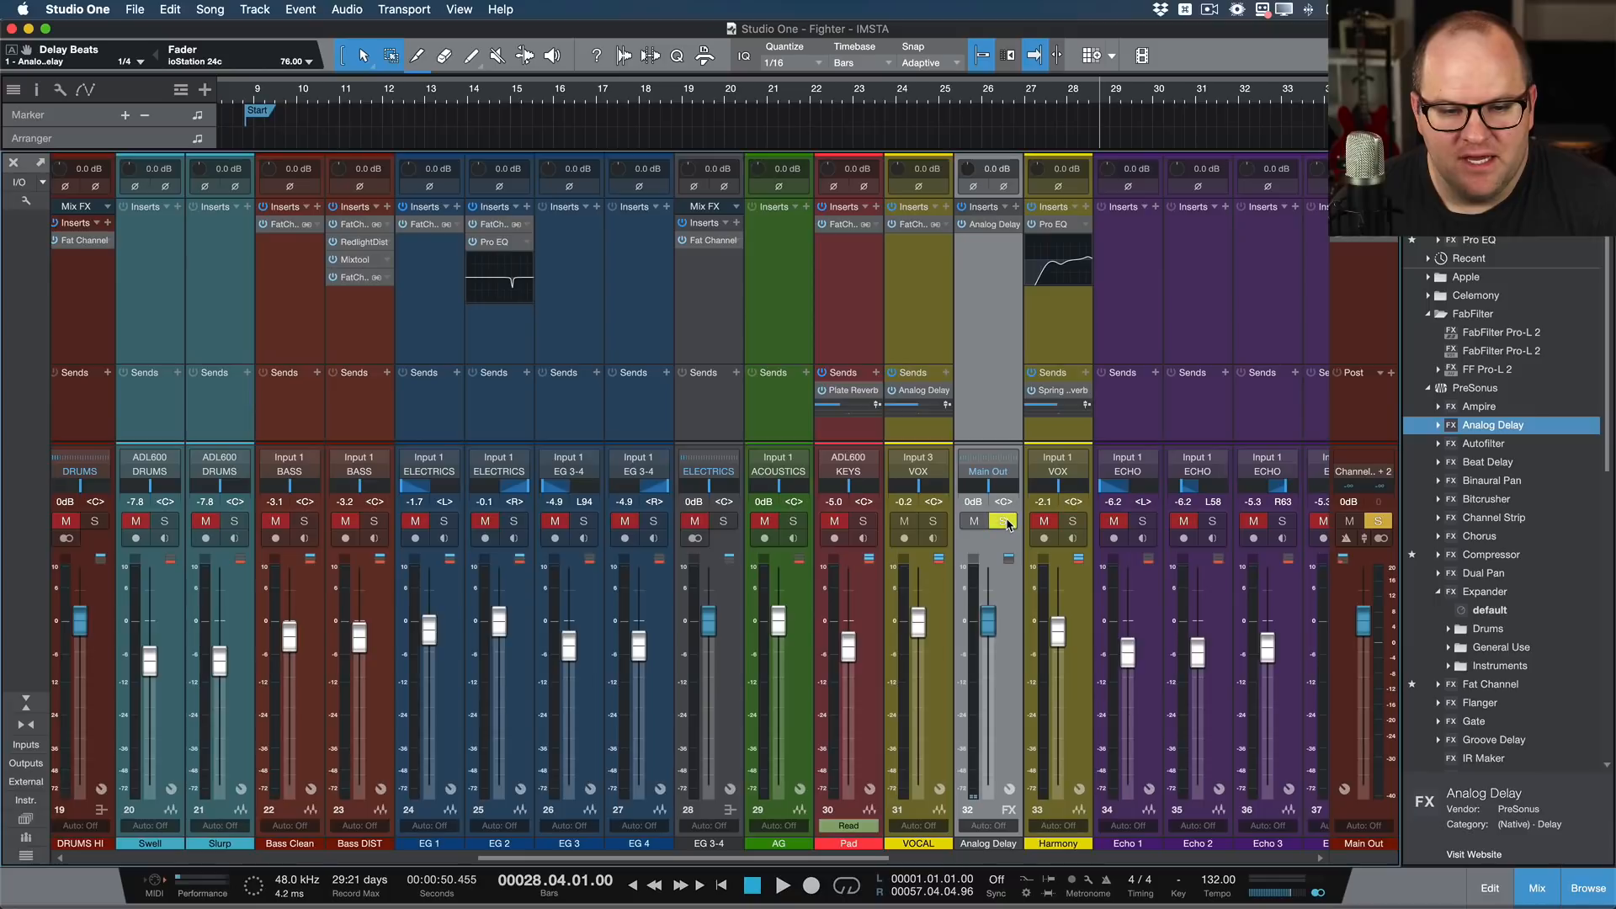
pyautogui.press('space')
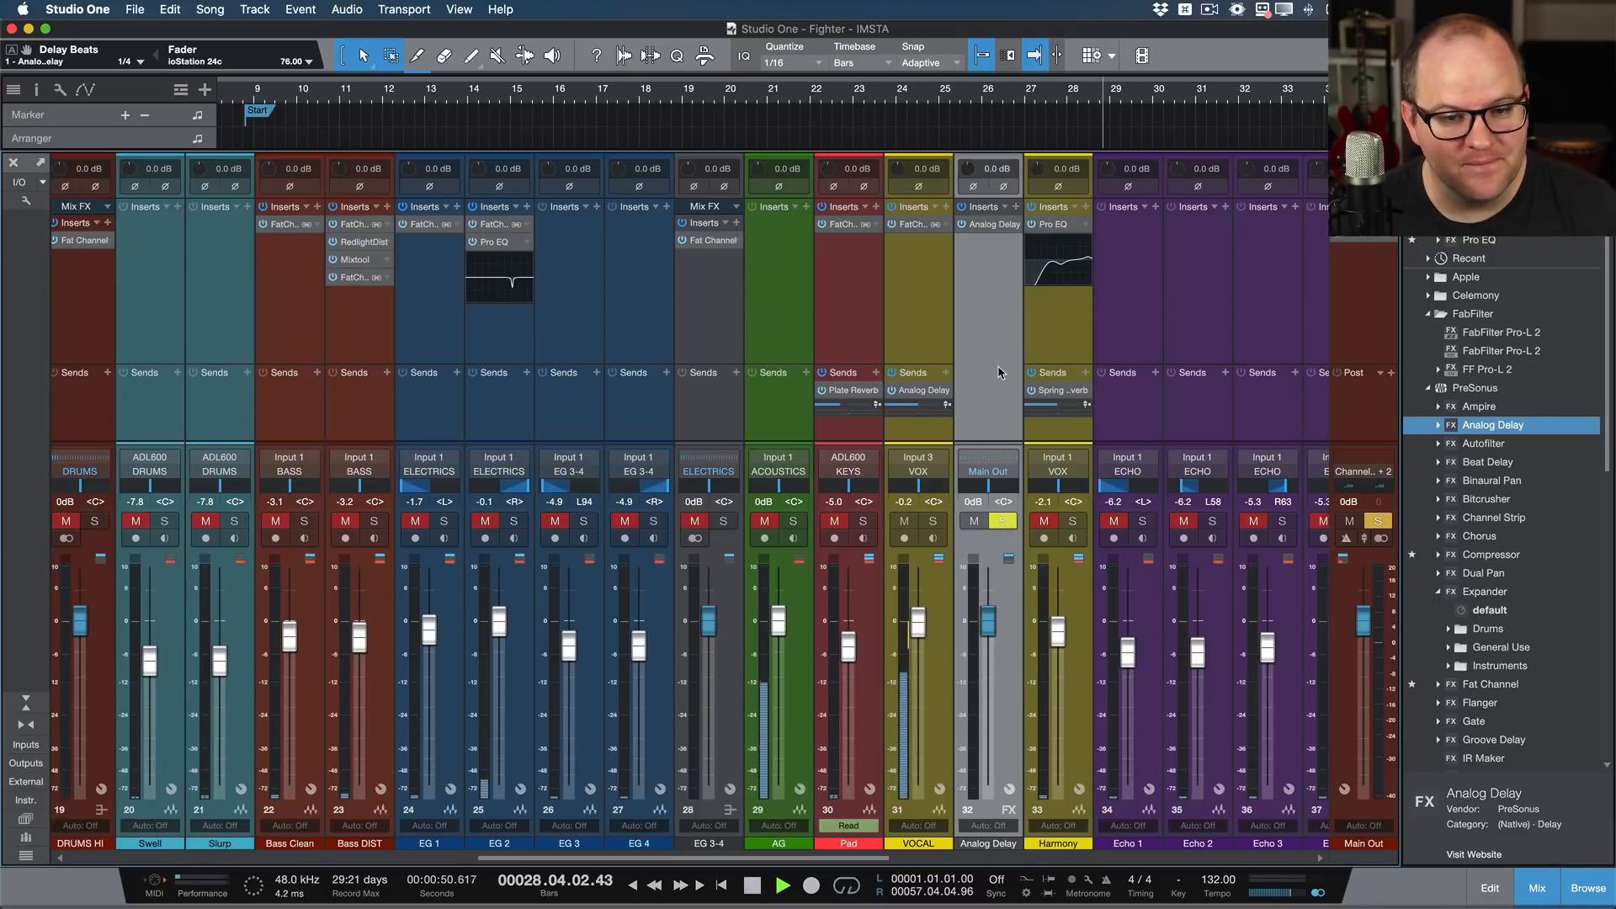
pyautogui.press('space')
pyautogui.press('s')
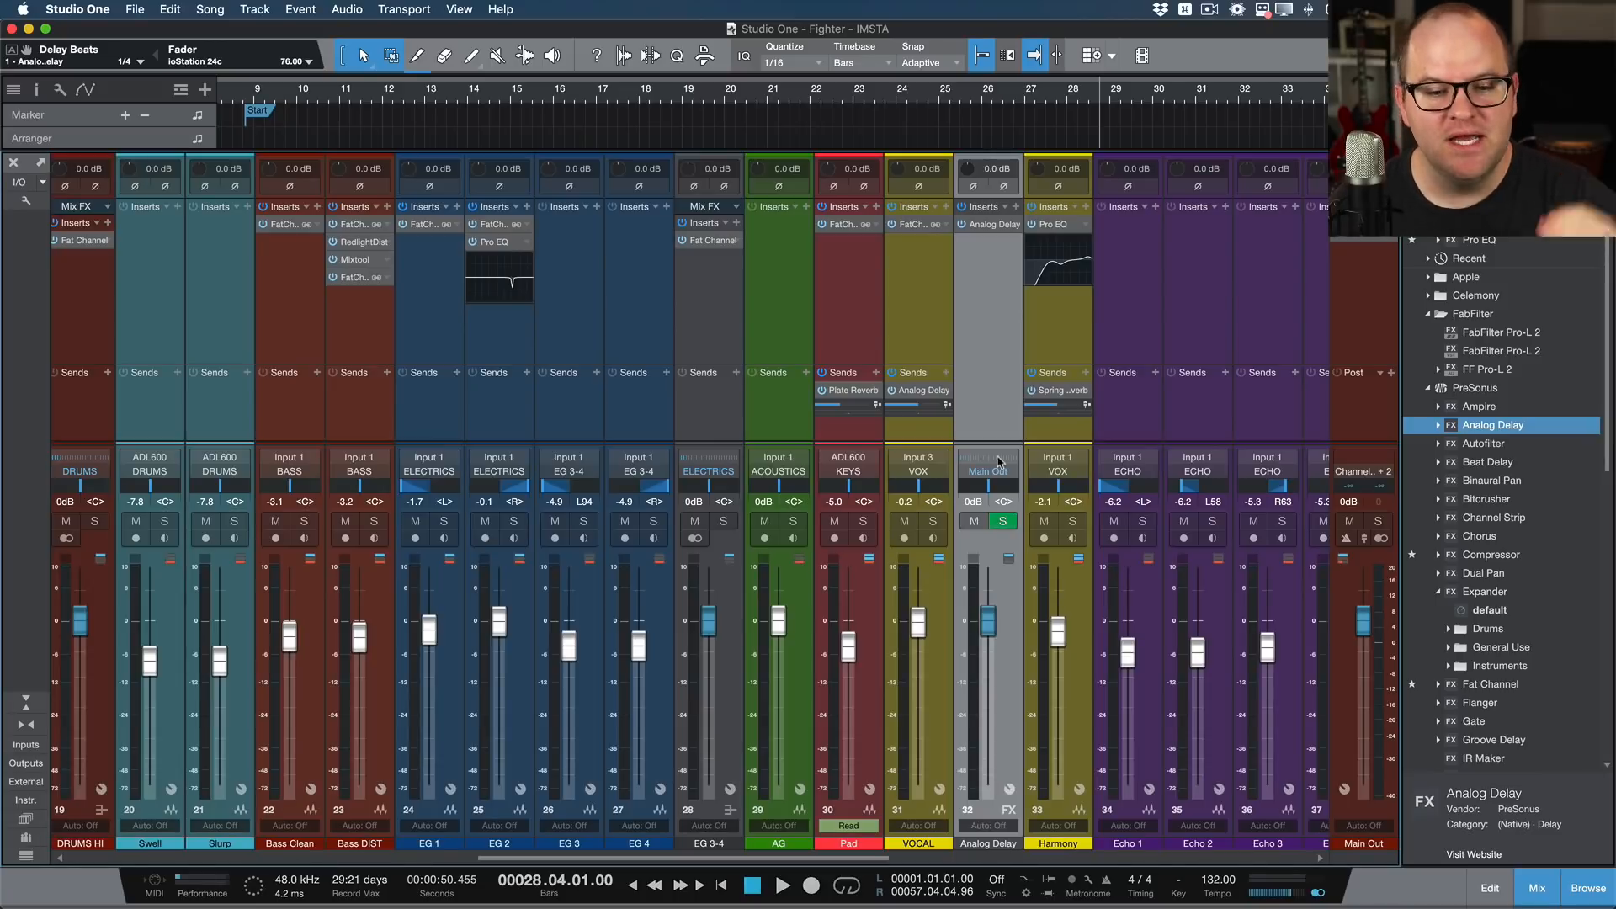
# Step: Audition the Analog Delay channel in solo once more, stop playback, and clear the solo
pyautogui.click(1007, 523)
pyautogui.press('space')
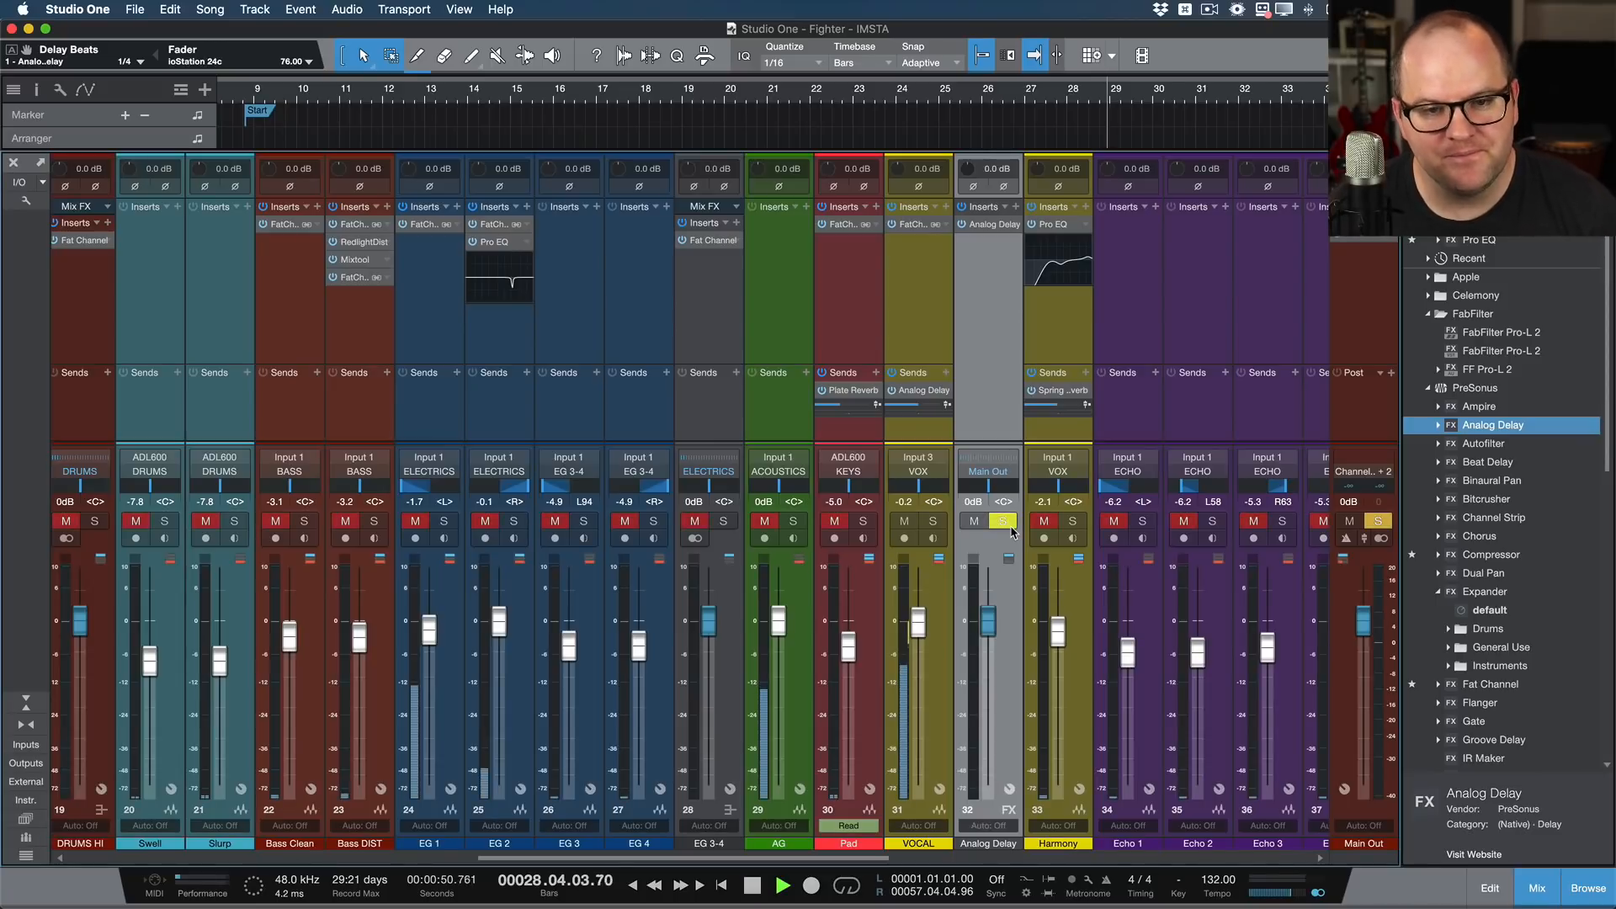
pyautogui.press('space')
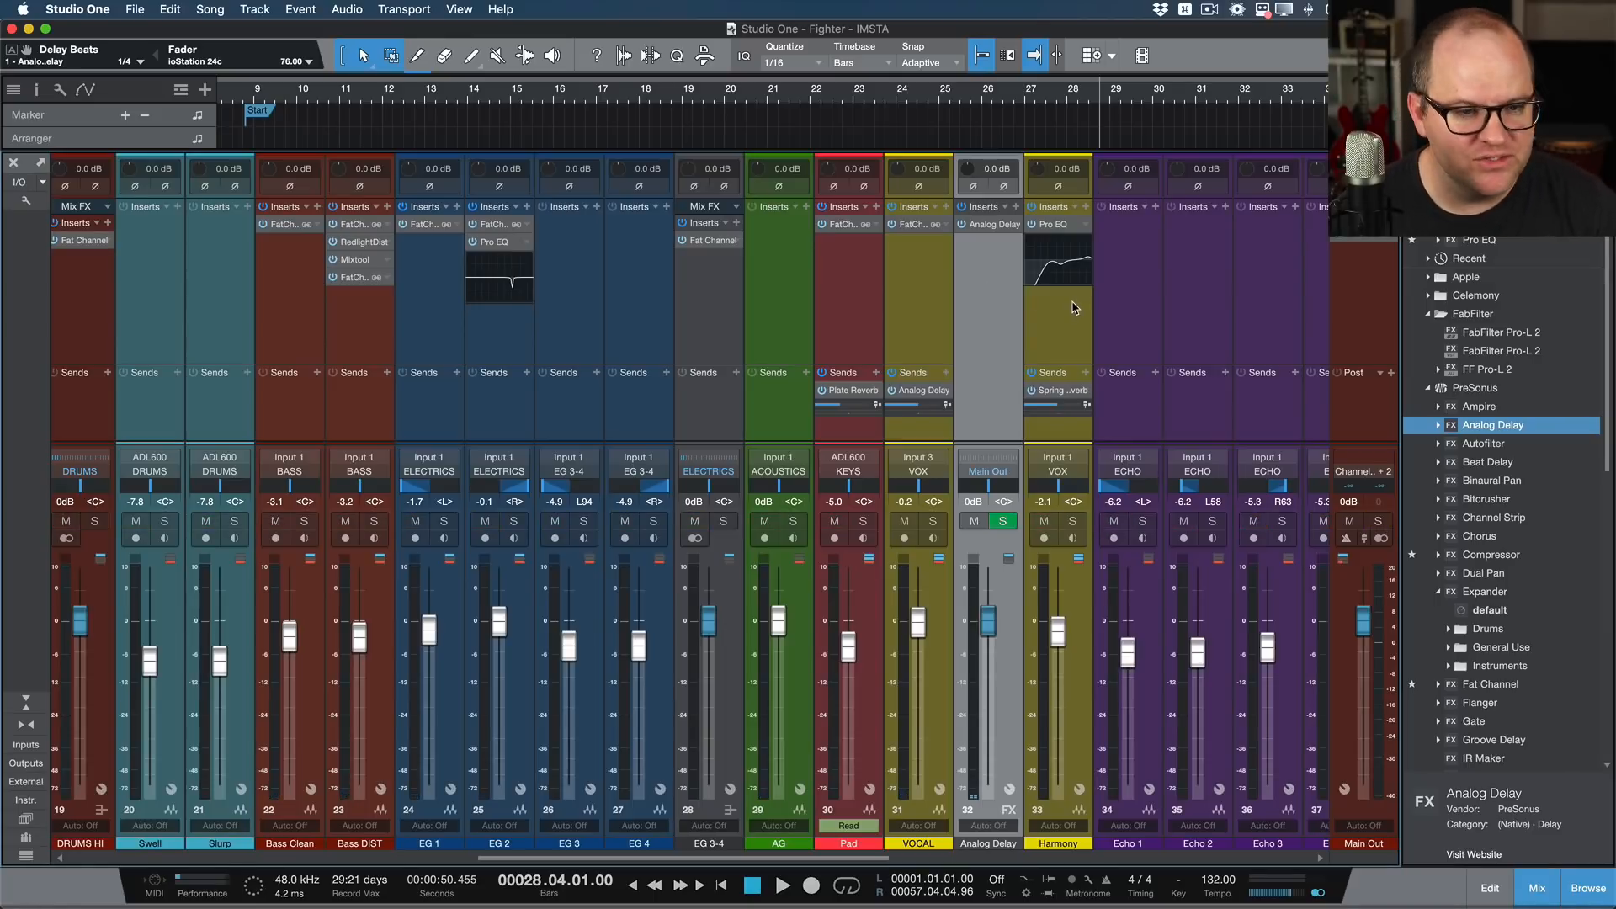
# Step: Select EG 1 through EG 4 as a range, starting from either end, and reduce the selection to EG 2 alone
pyautogui.click(634, 405)
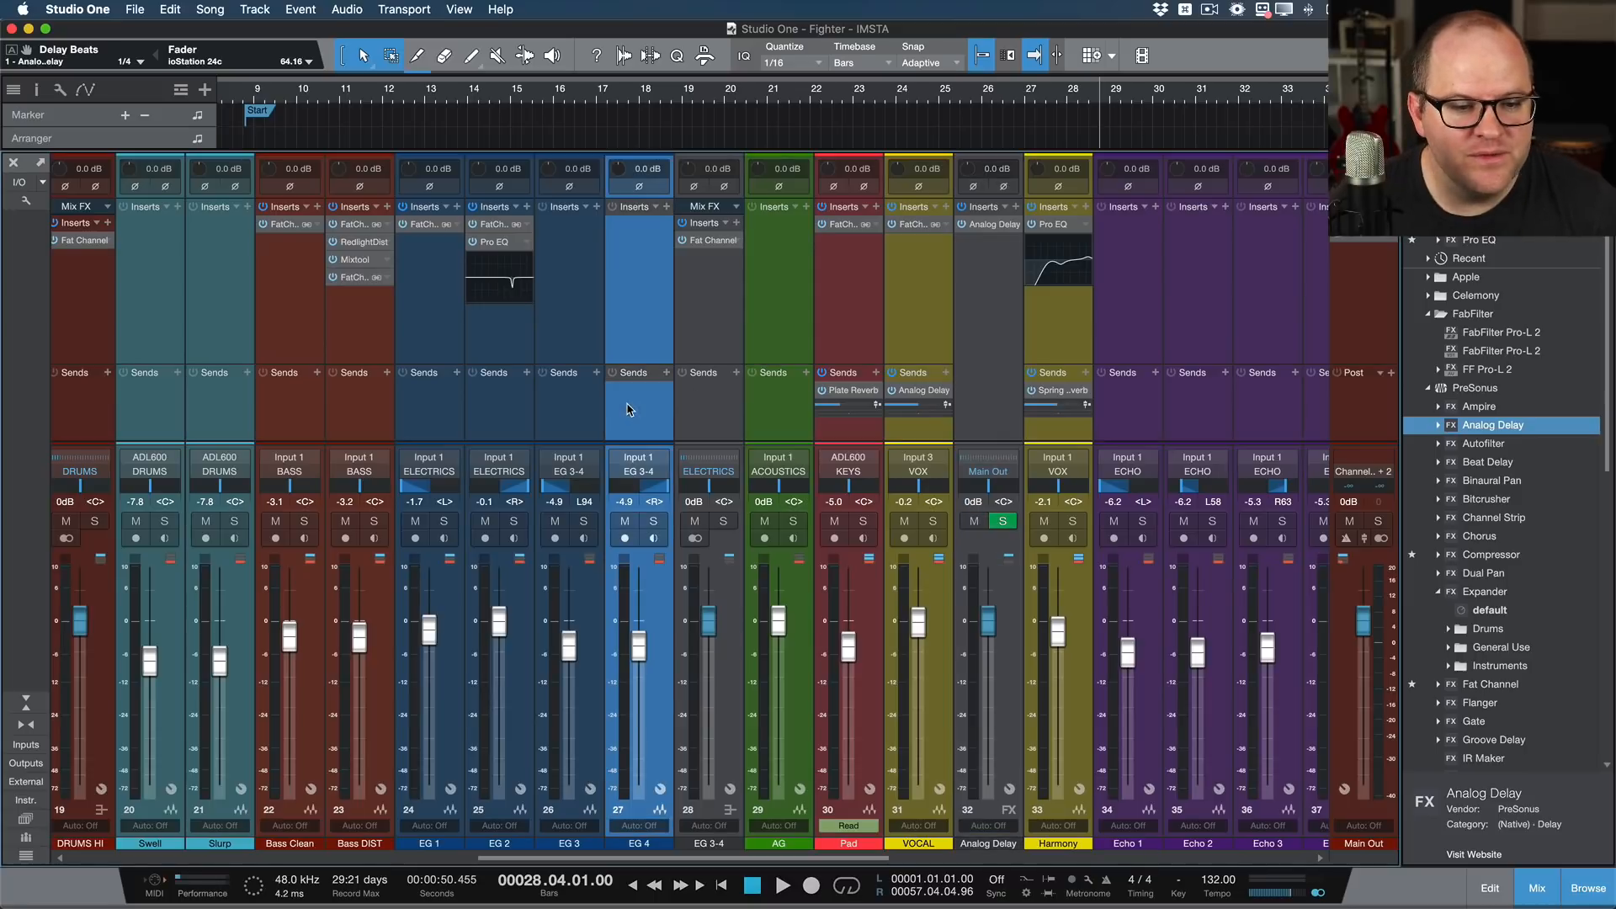
pyautogui.keyDown('shift'); pyautogui.click(414, 416); pyautogui.keyUp('shift')
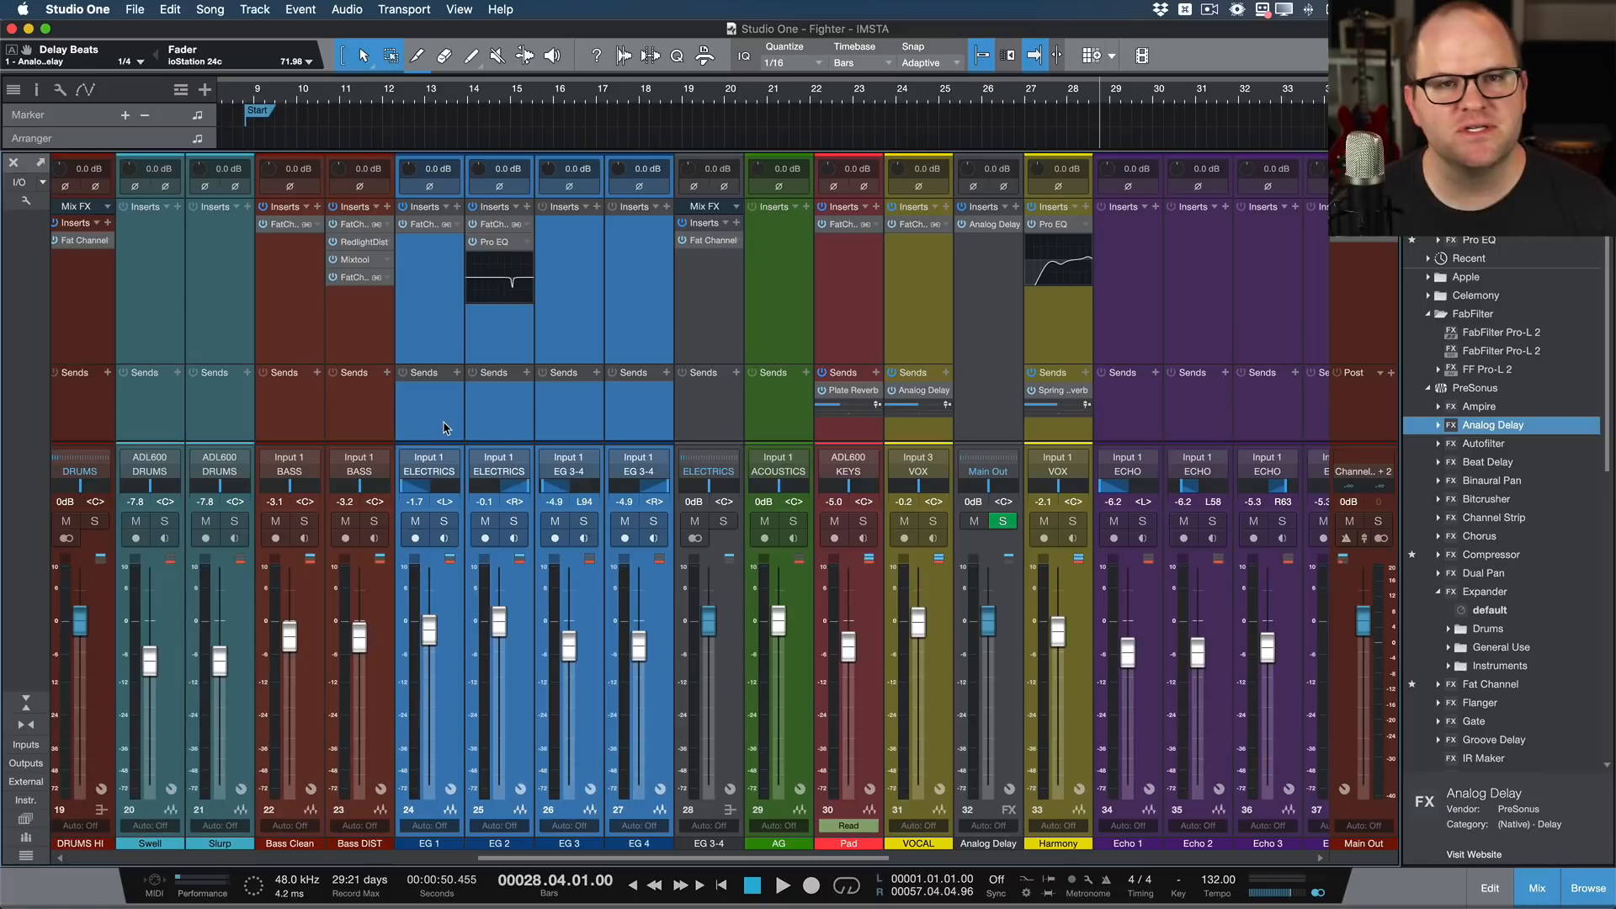
pyautogui.hscroll(15, 566, 410)
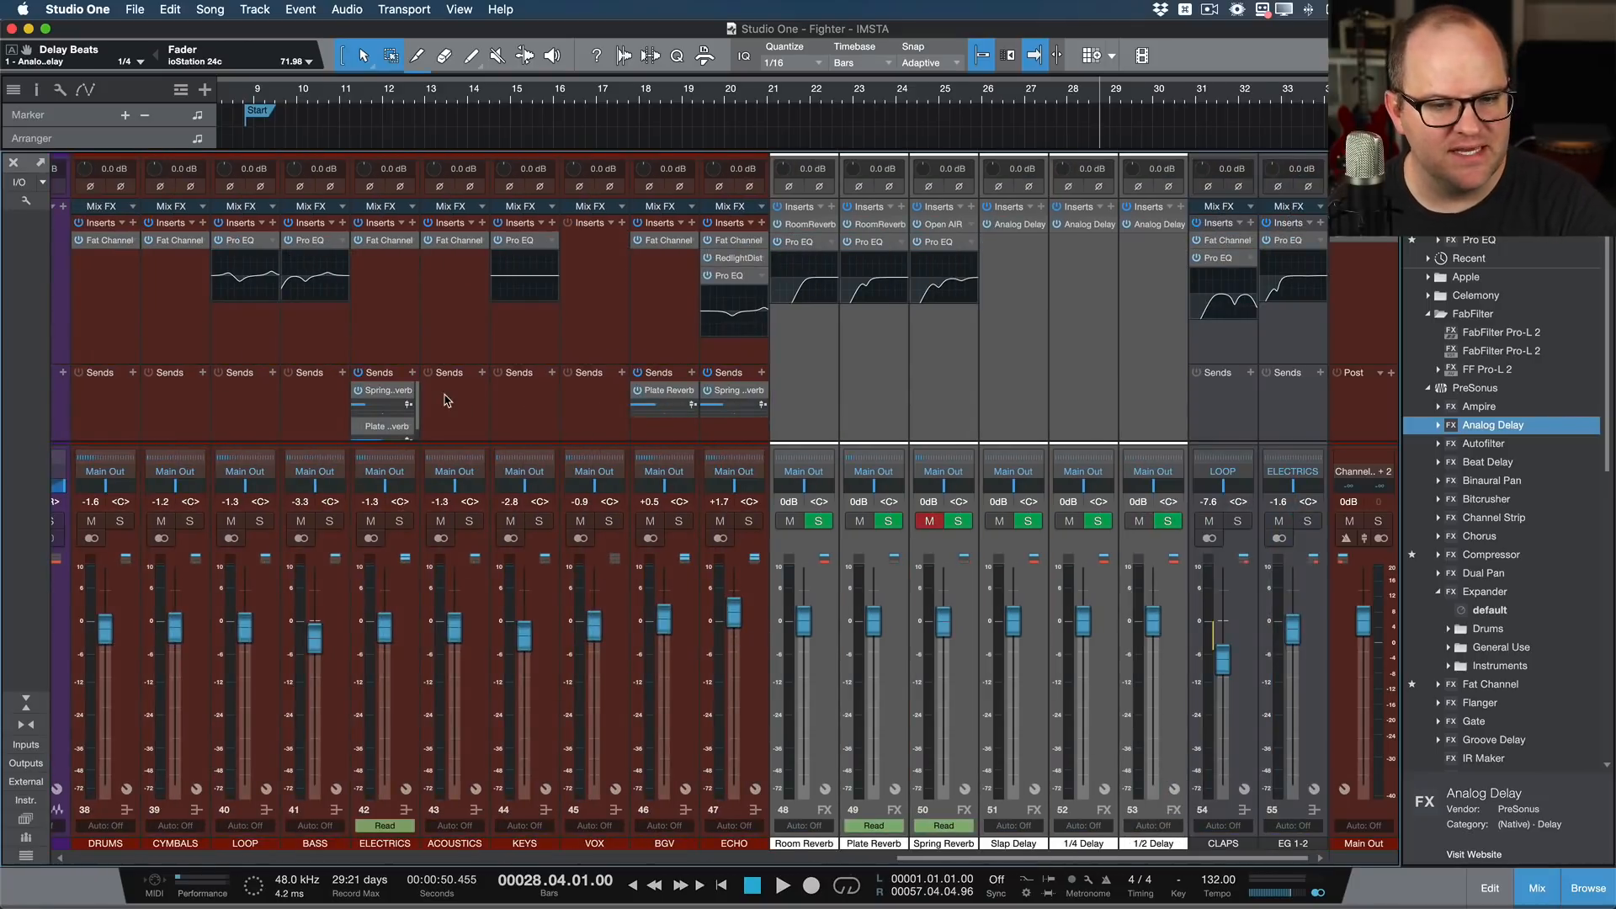
pyautogui.hscroll(-20, 569, 346)
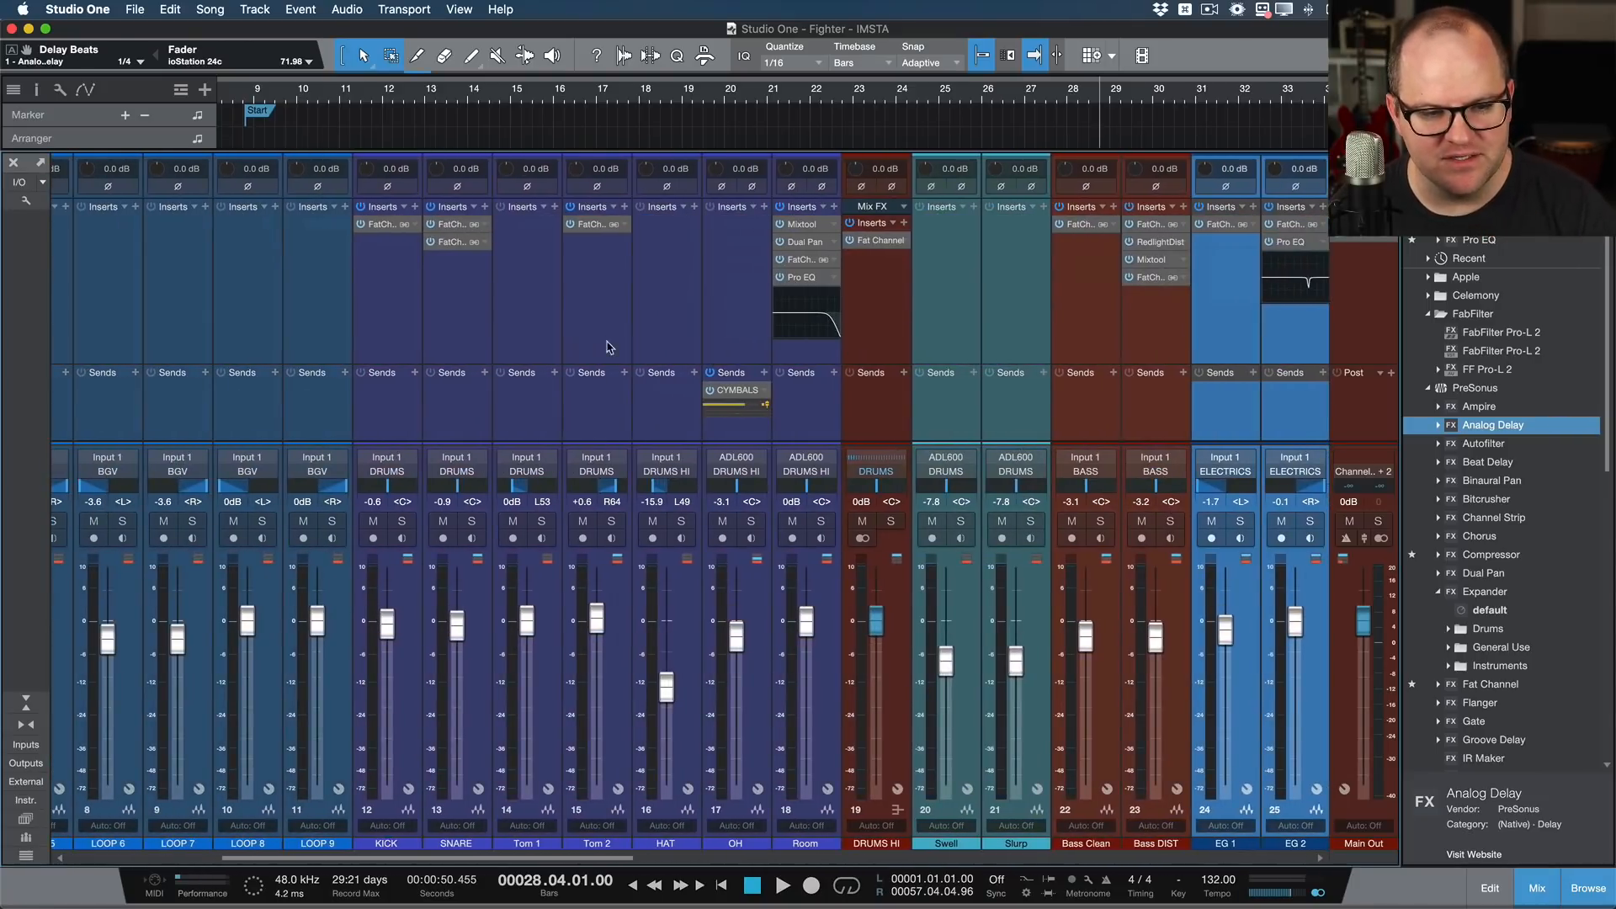
pyautogui.hscroll(2, 1018, 369)
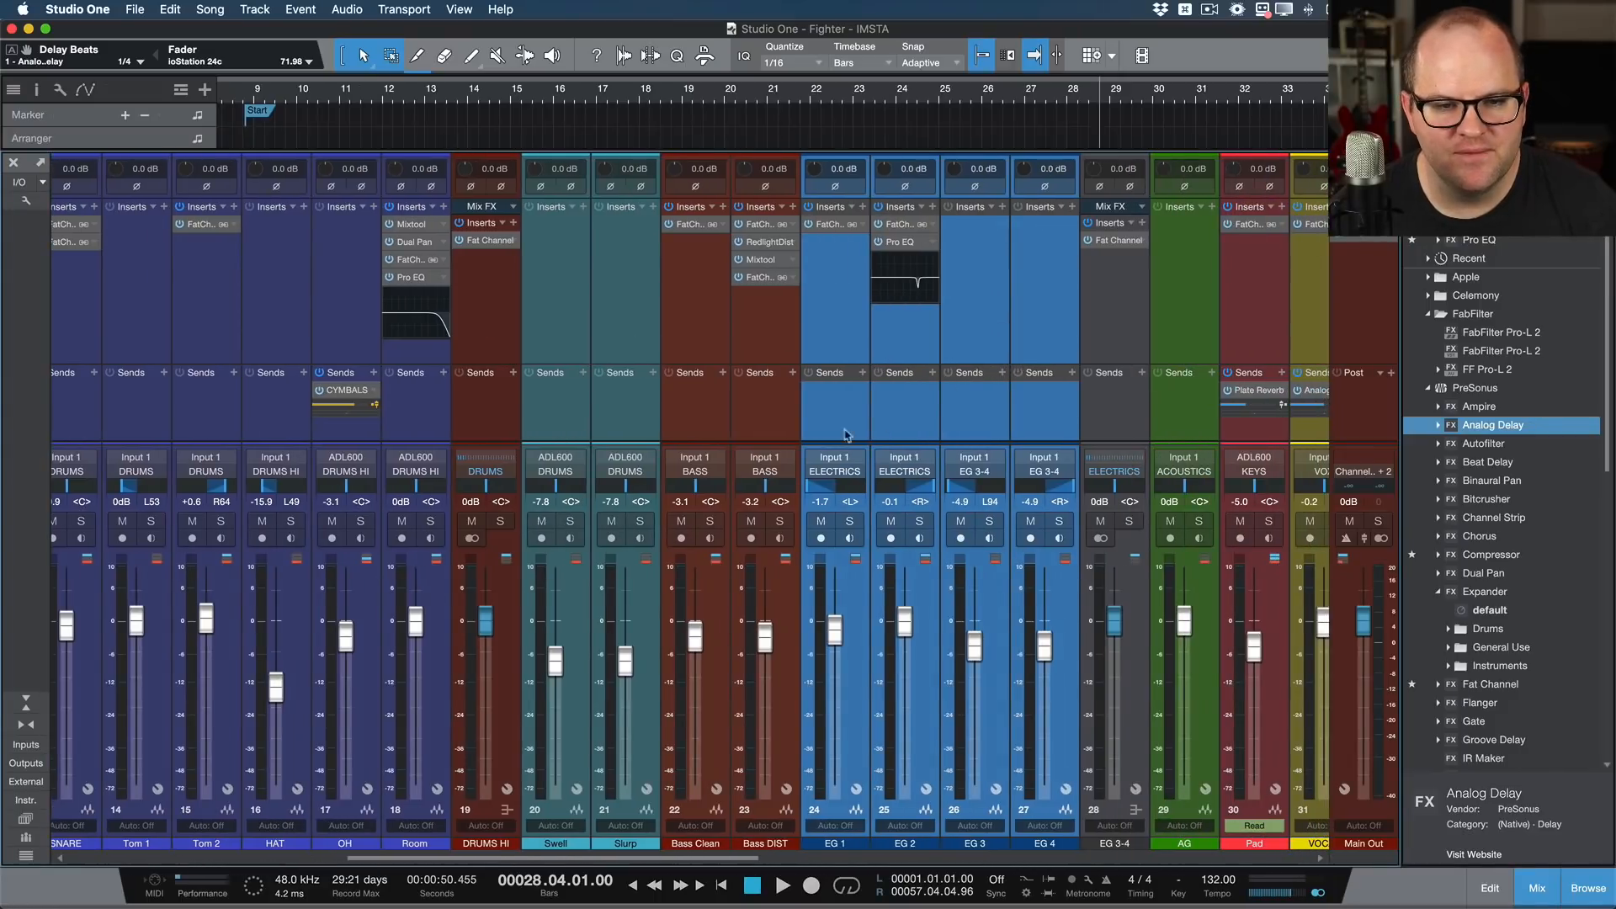
pyautogui.click(824, 435)
pyautogui.keyDown('shift'); pyautogui.click(1064, 421); pyautogui.keyUp('shift')
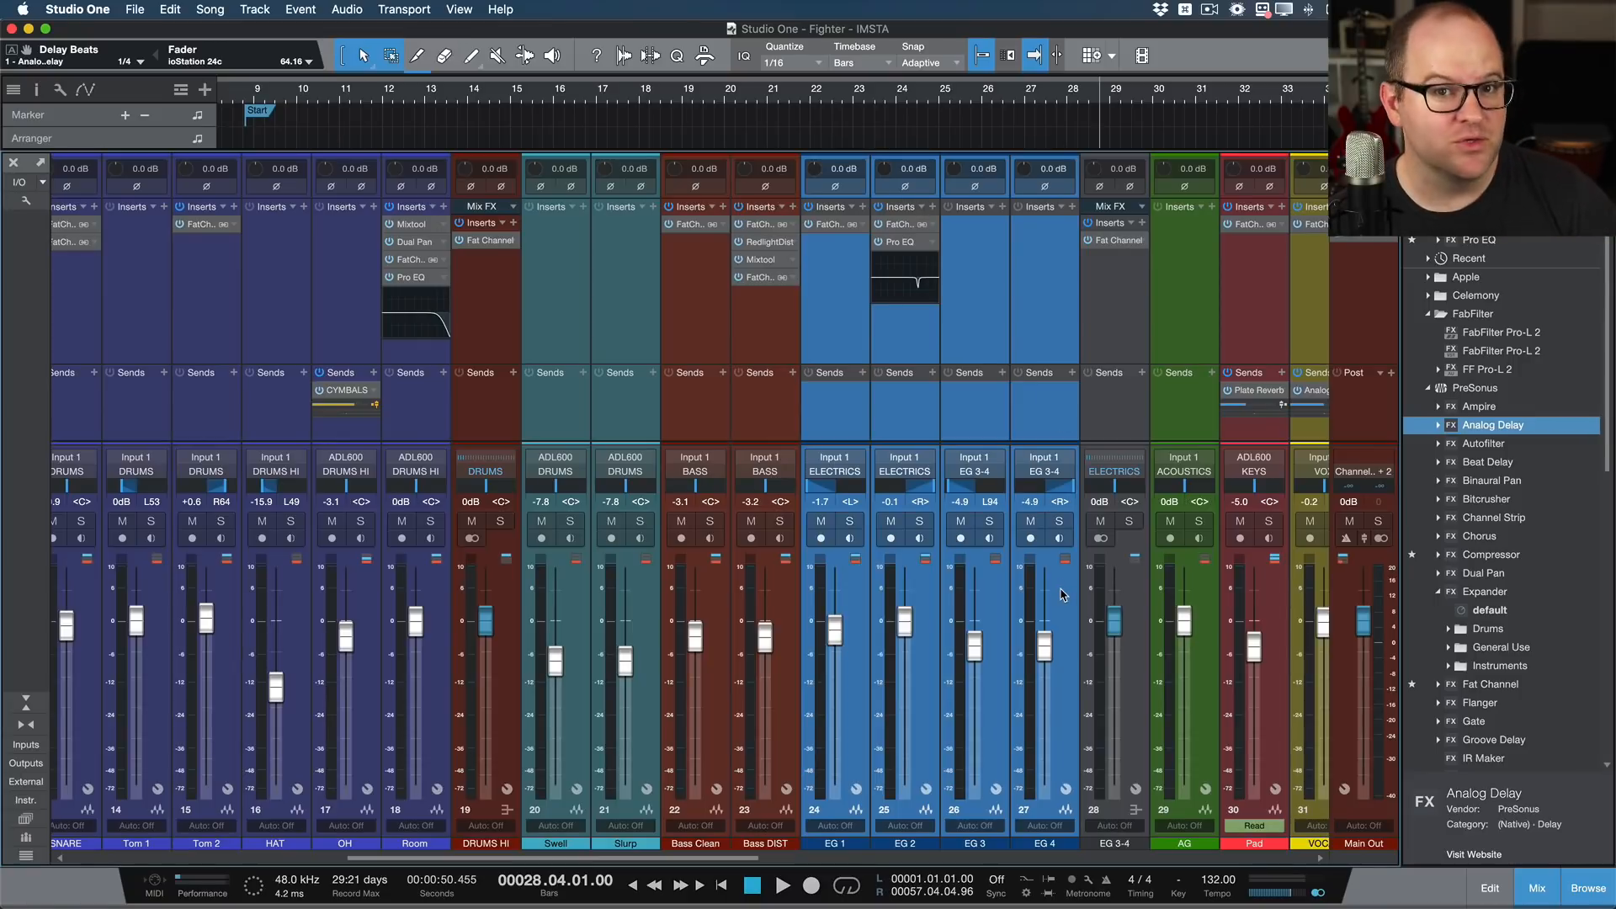
pyautogui.click(986, 376)
pyautogui.click(922, 421)
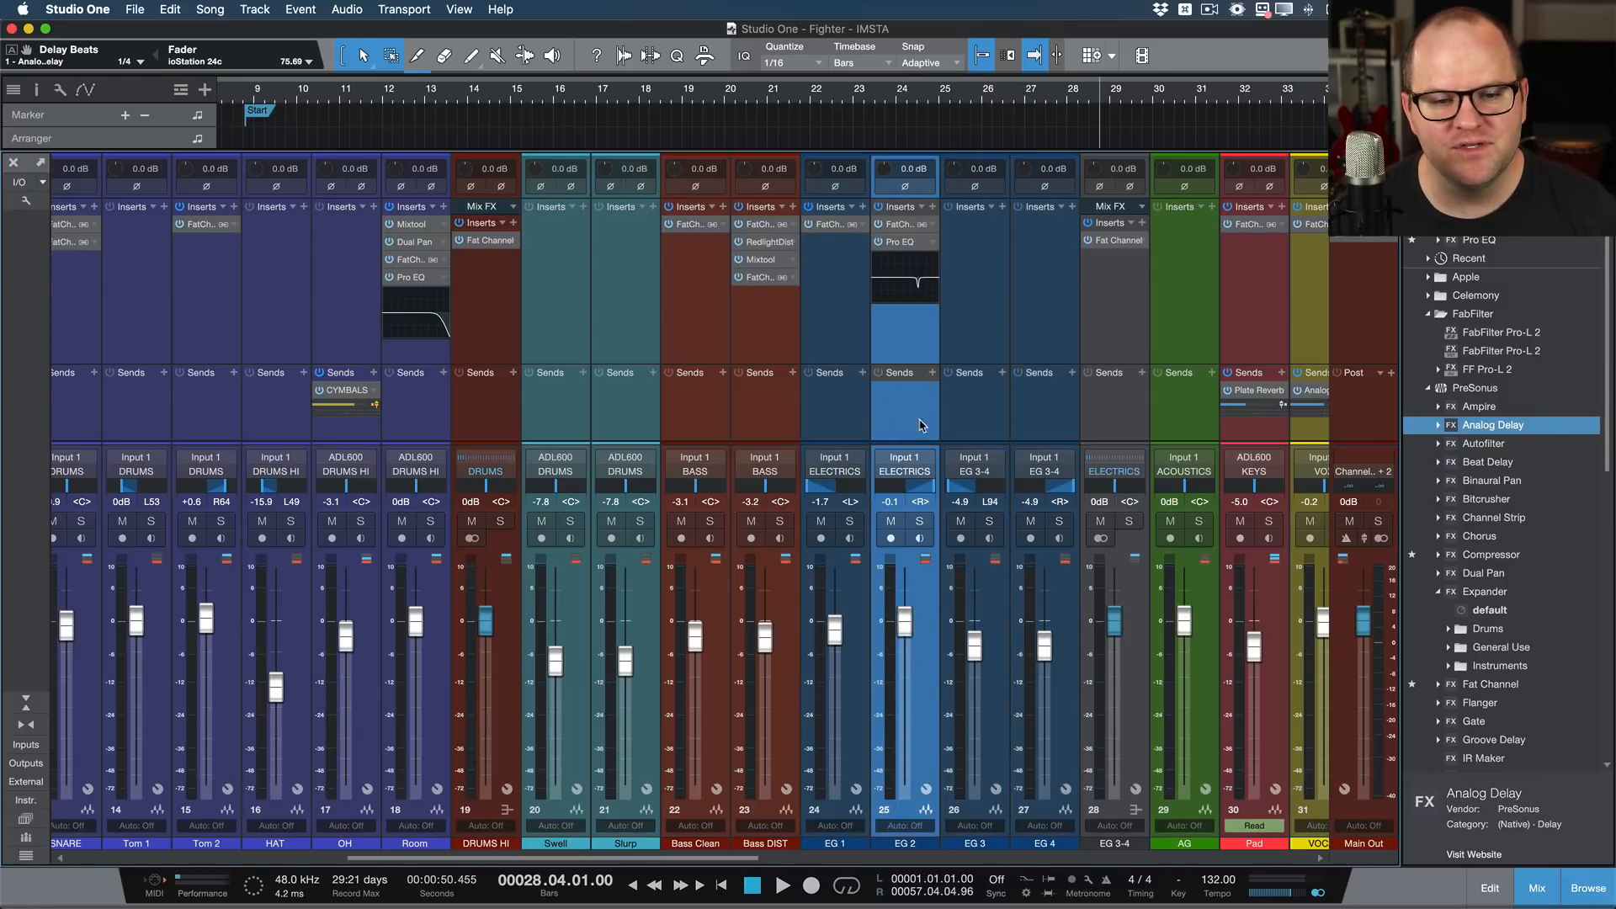
# Step: Lower the faders of EG 1 through EG 4 together, bringing EG 4 to -8.0 dB, and insert a Pro EQ on all four
pyautogui.click(845, 425)
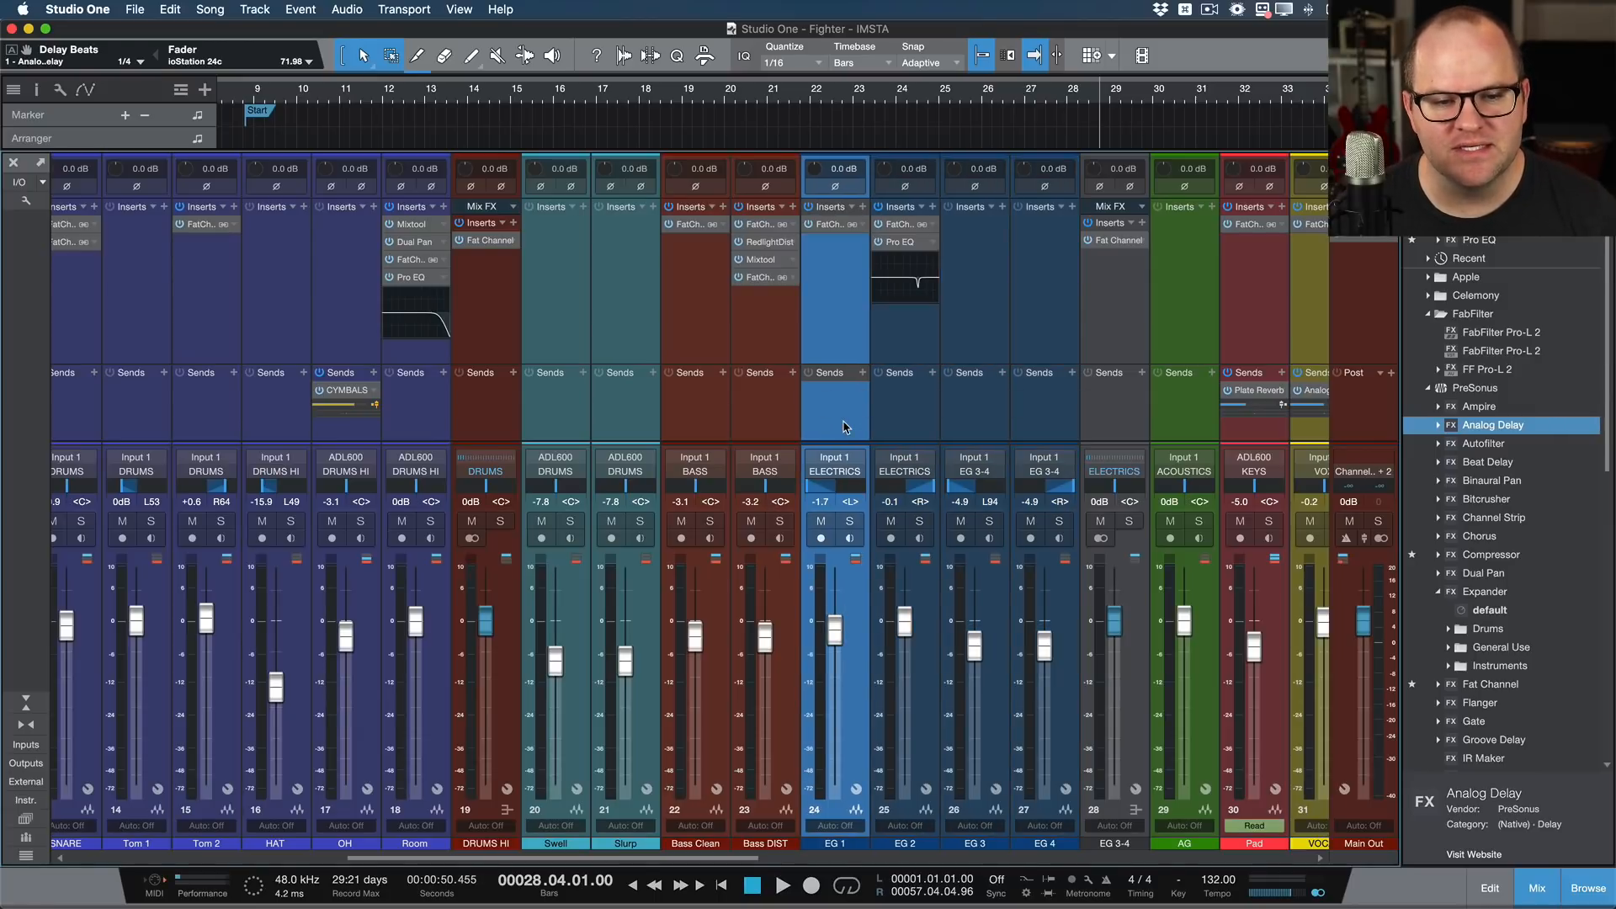
pyautogui.keyDown('shift'); pyautogui.click(1028, 424); pyautogui.keyUp('shift')
pyautogui.moveTo(1046, 647); pyautogui.dragTo(1044, 743)
pyautogui.moveTo(1041, 664); pyautogui.dragTo(1041, 729)
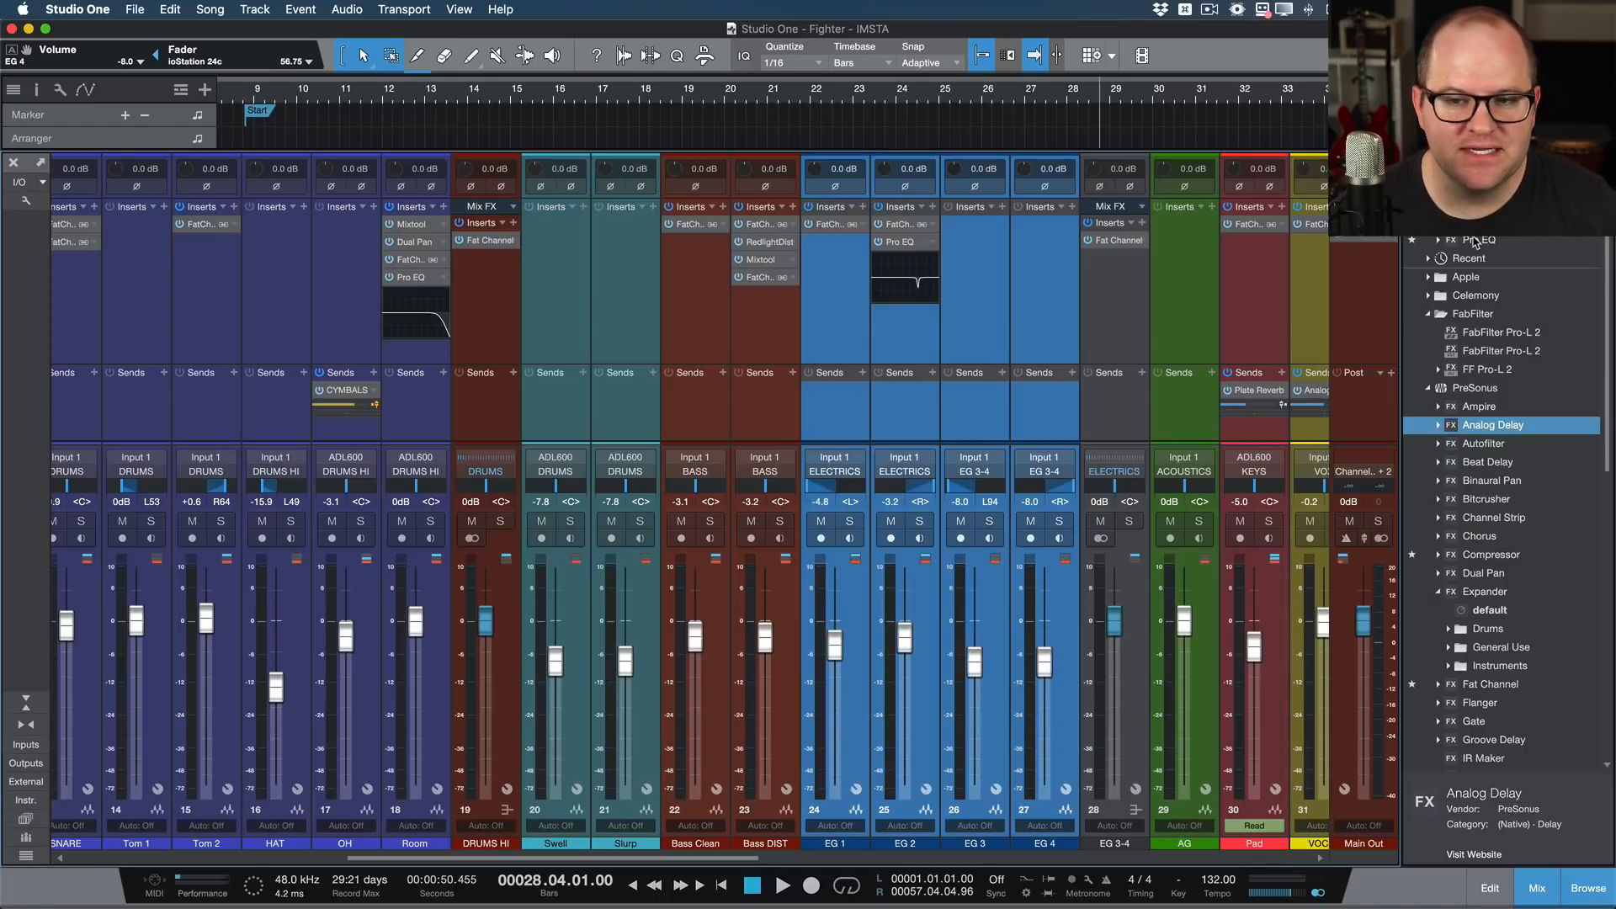
pyautogui.moveTo(1475, 243); pyautogui.dragTo(1060, 359)
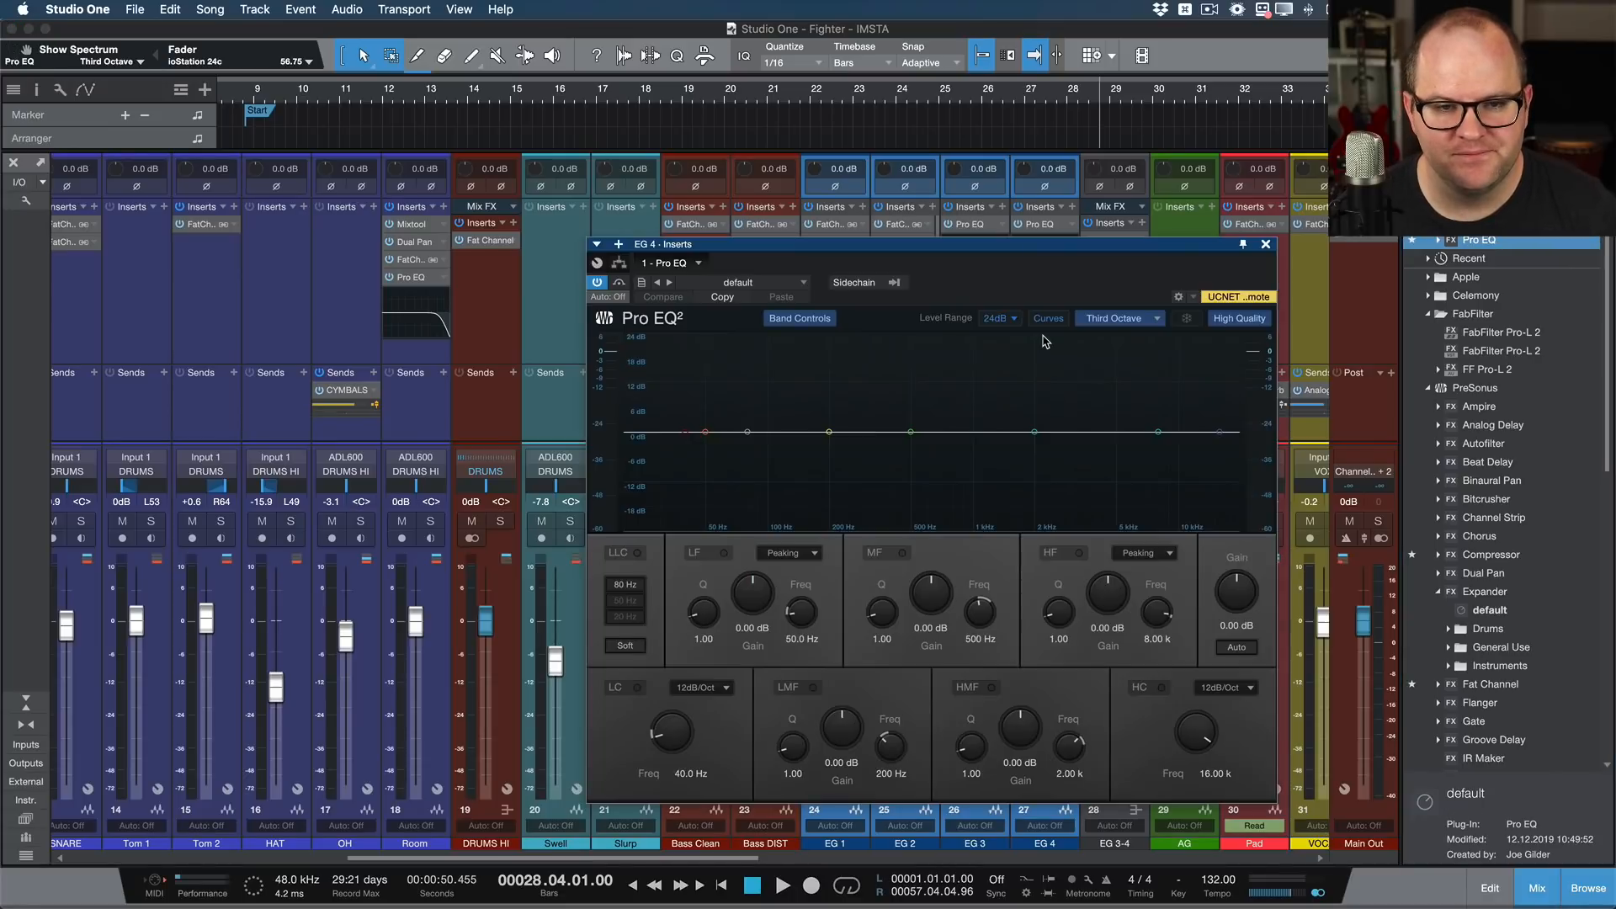
pyautogui.click(1266, 244)
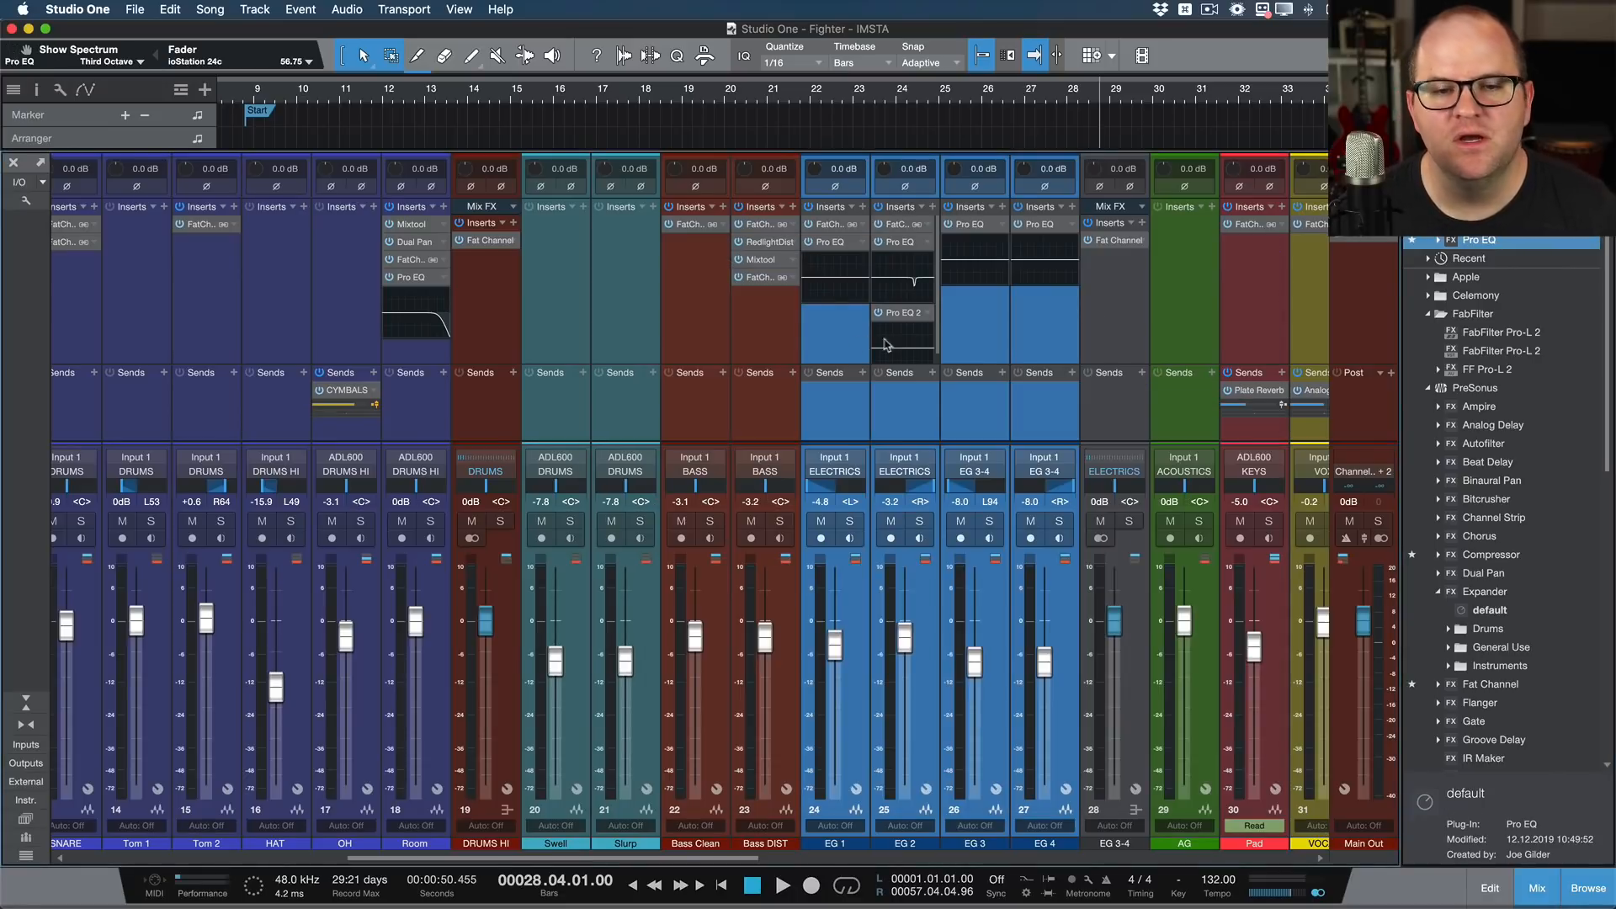
# Step: Select the channels from EG 3 back to Tom 2, and remove DRUMS HI and Bass Clean from the selection
pyautogui.click(975, 395)
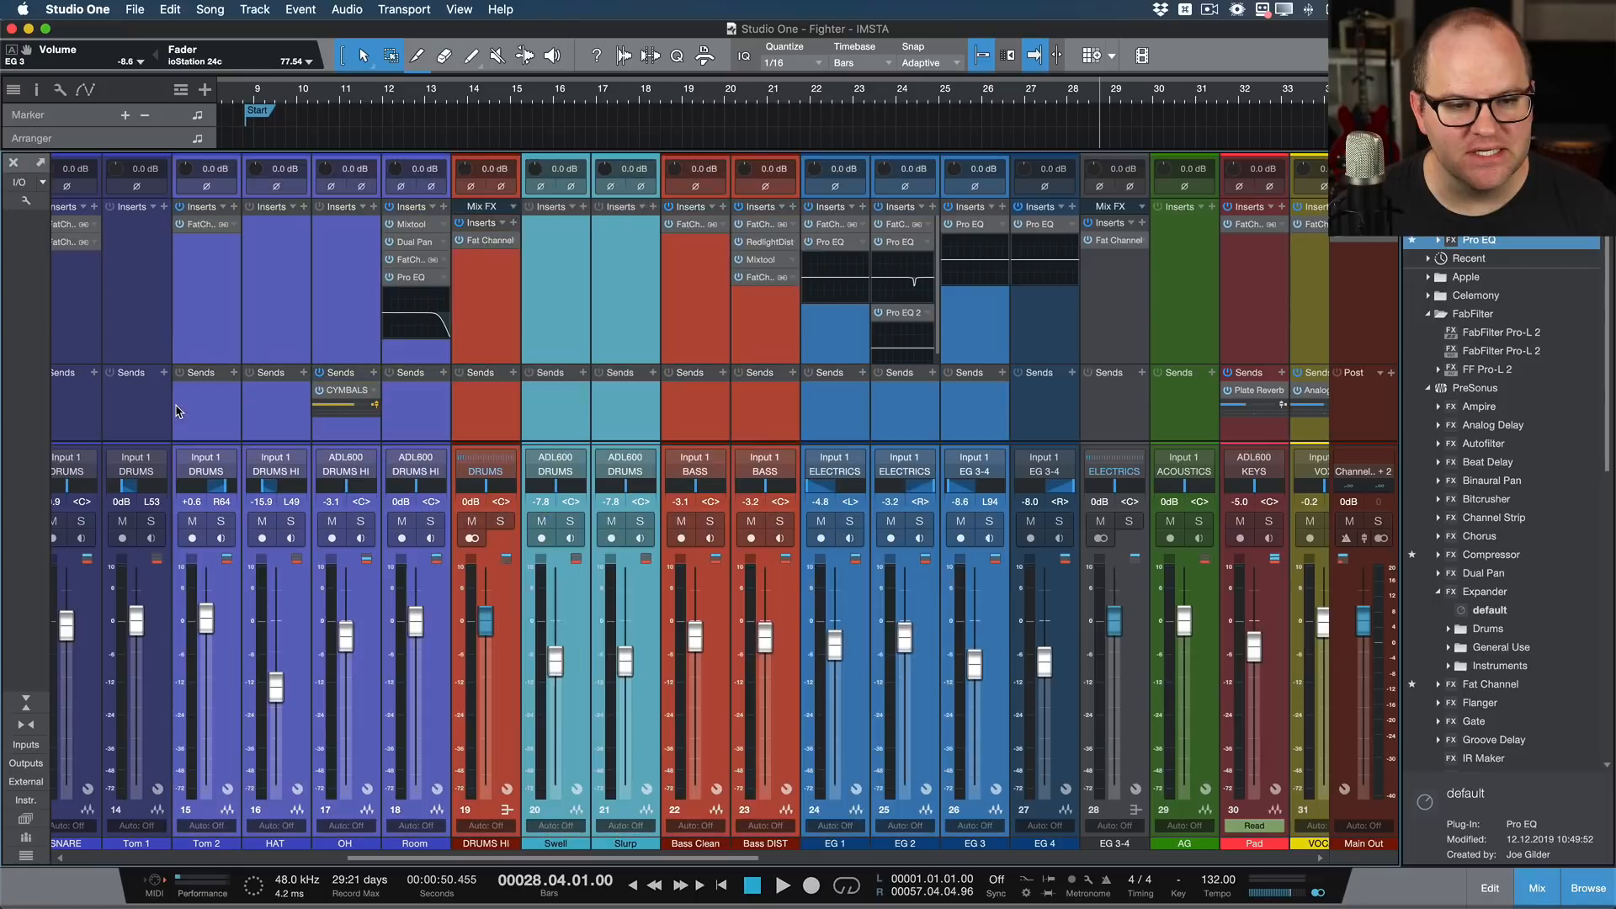
pyautogui.keyDown('shift'); pyautogui.click(179, 408); pyautogui.keyUp('shift')
pyautogui.keyDown('super'); pyautogui.click(502, 432); pyautogui.keyUp('super')
pyautogui.keyDown('super'); pyautogui.click(691, 410); pyautogui.keyUp('super')
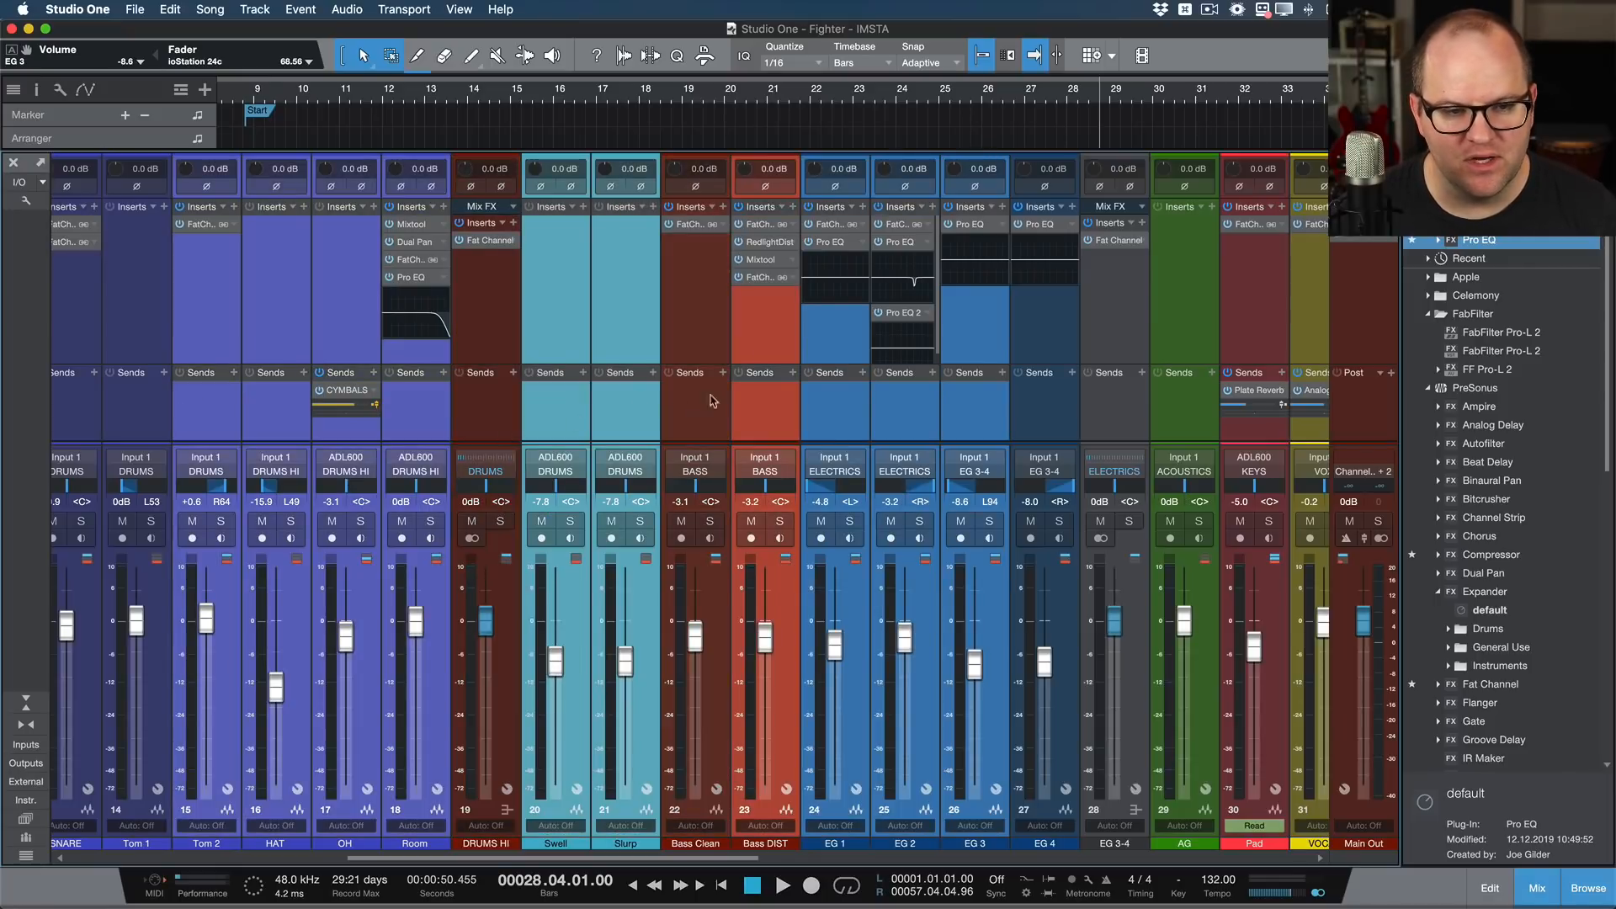
# Step: Raise the faders of the selected channels together, bringing Room to +2.6 dB, and reduce the selection to Slurp alone
pyautogui.moveTo(419, 631); pyautogui.dragTo(410, 605)
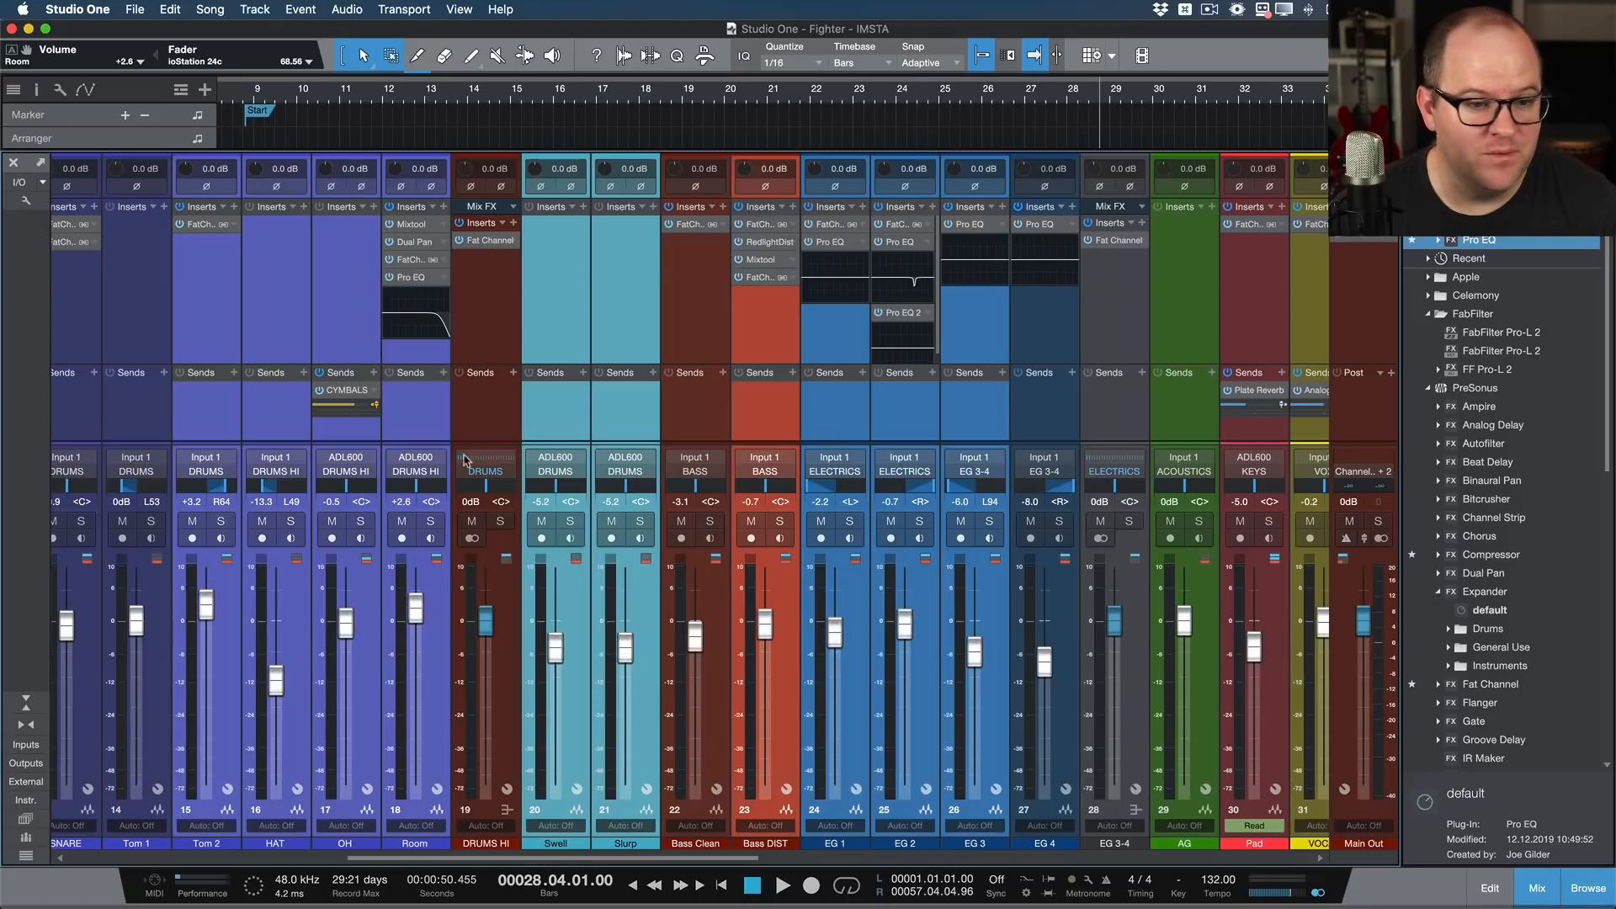
pyautogui.click(608, 398)
pyautogui.hscroll(3, 608, 397)
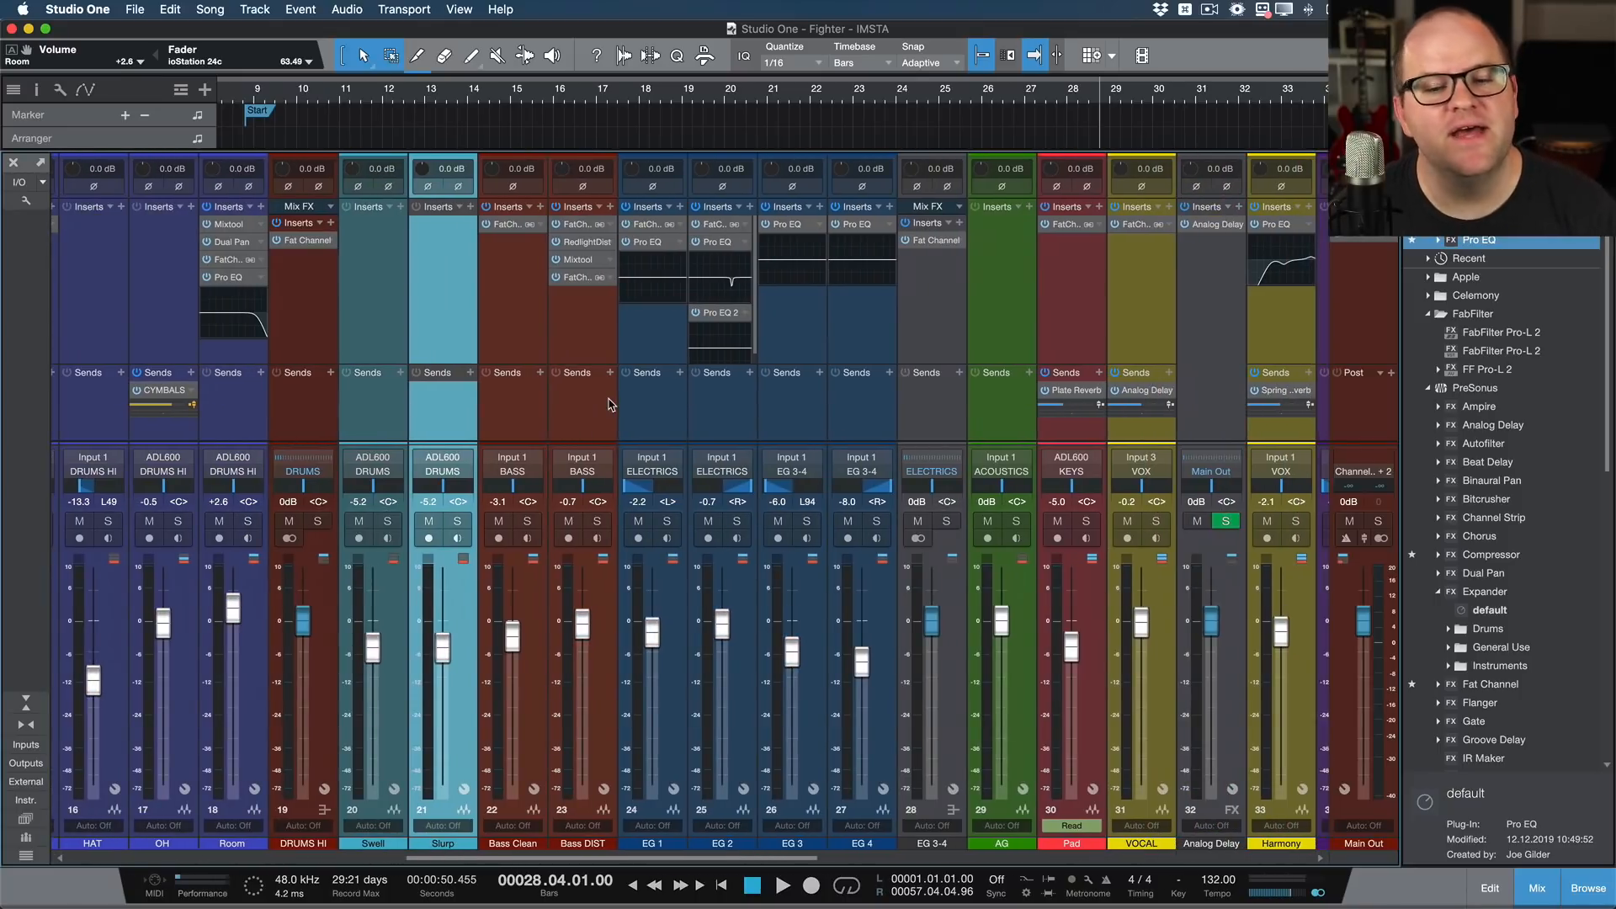
pyautogui.hscroll(-15, 707, 408)
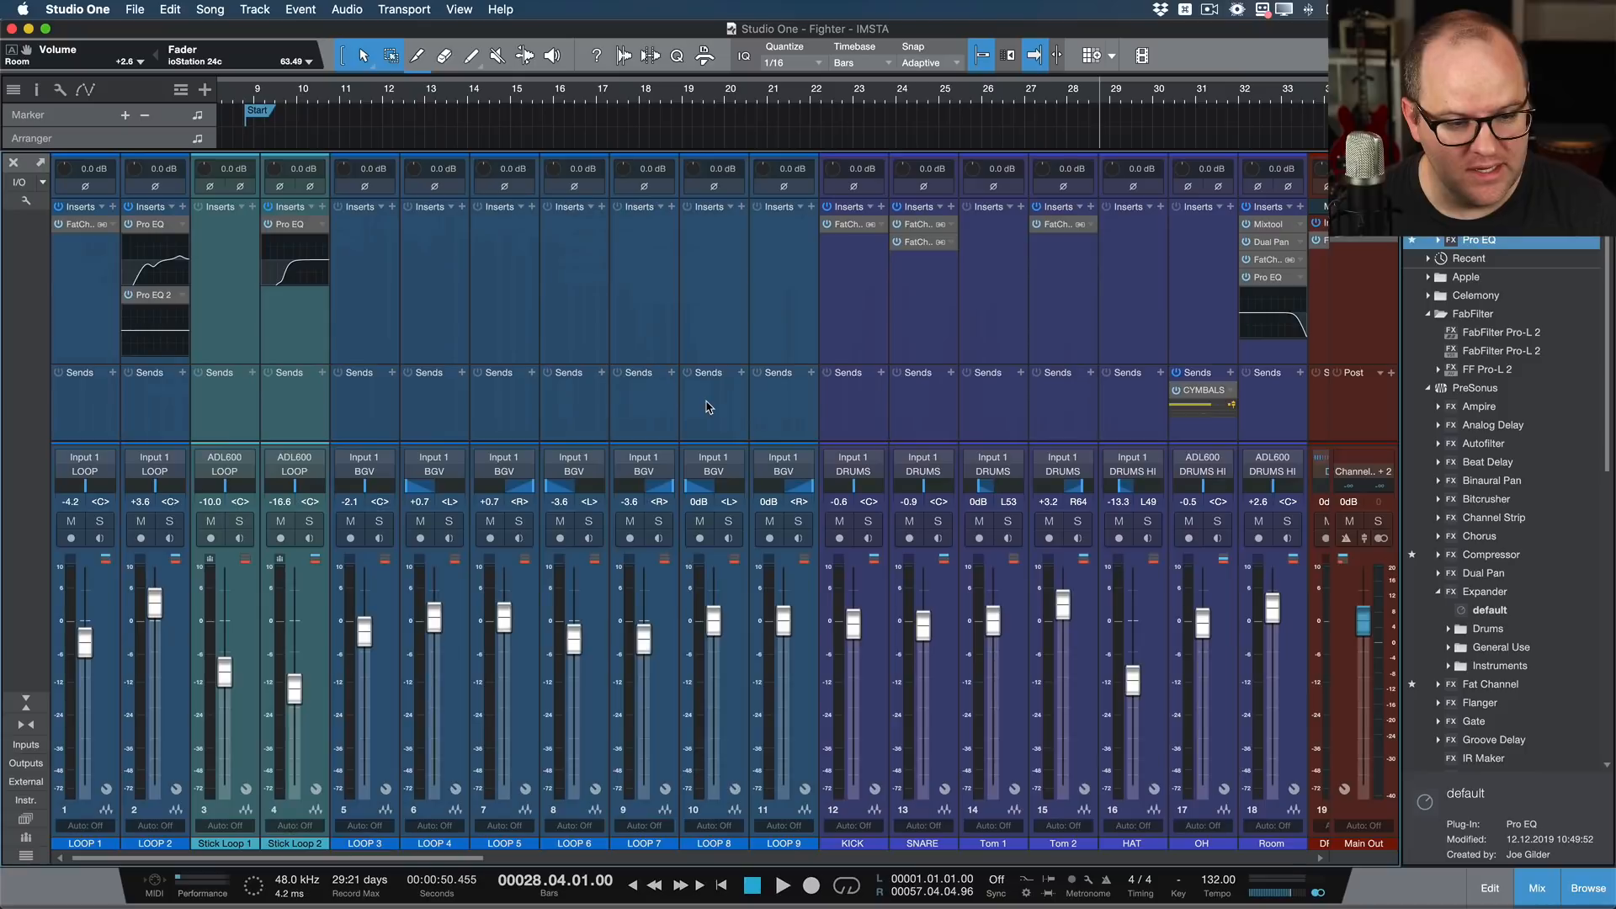
pyautogui.hscroll(8, 707, 408)
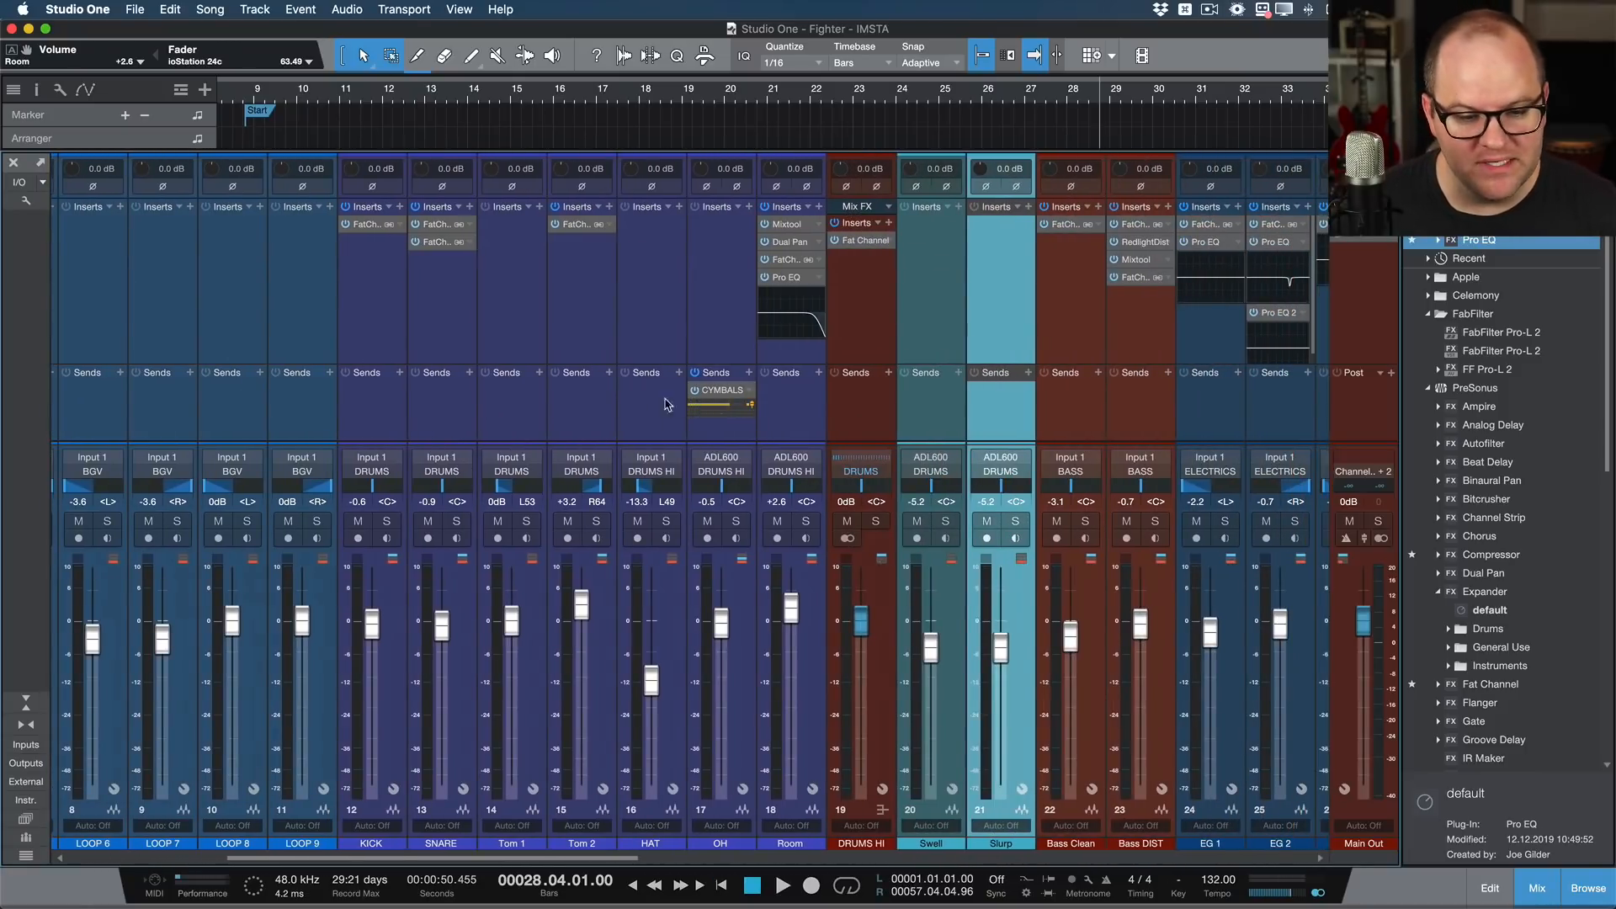
# Step: Select the channels from Room back to LOOP 1, lower their faders together with LOOP 5 at -0.6 dB, and select LOOP 8 alone
pyautogui.hscroll(-7, 657, 412)
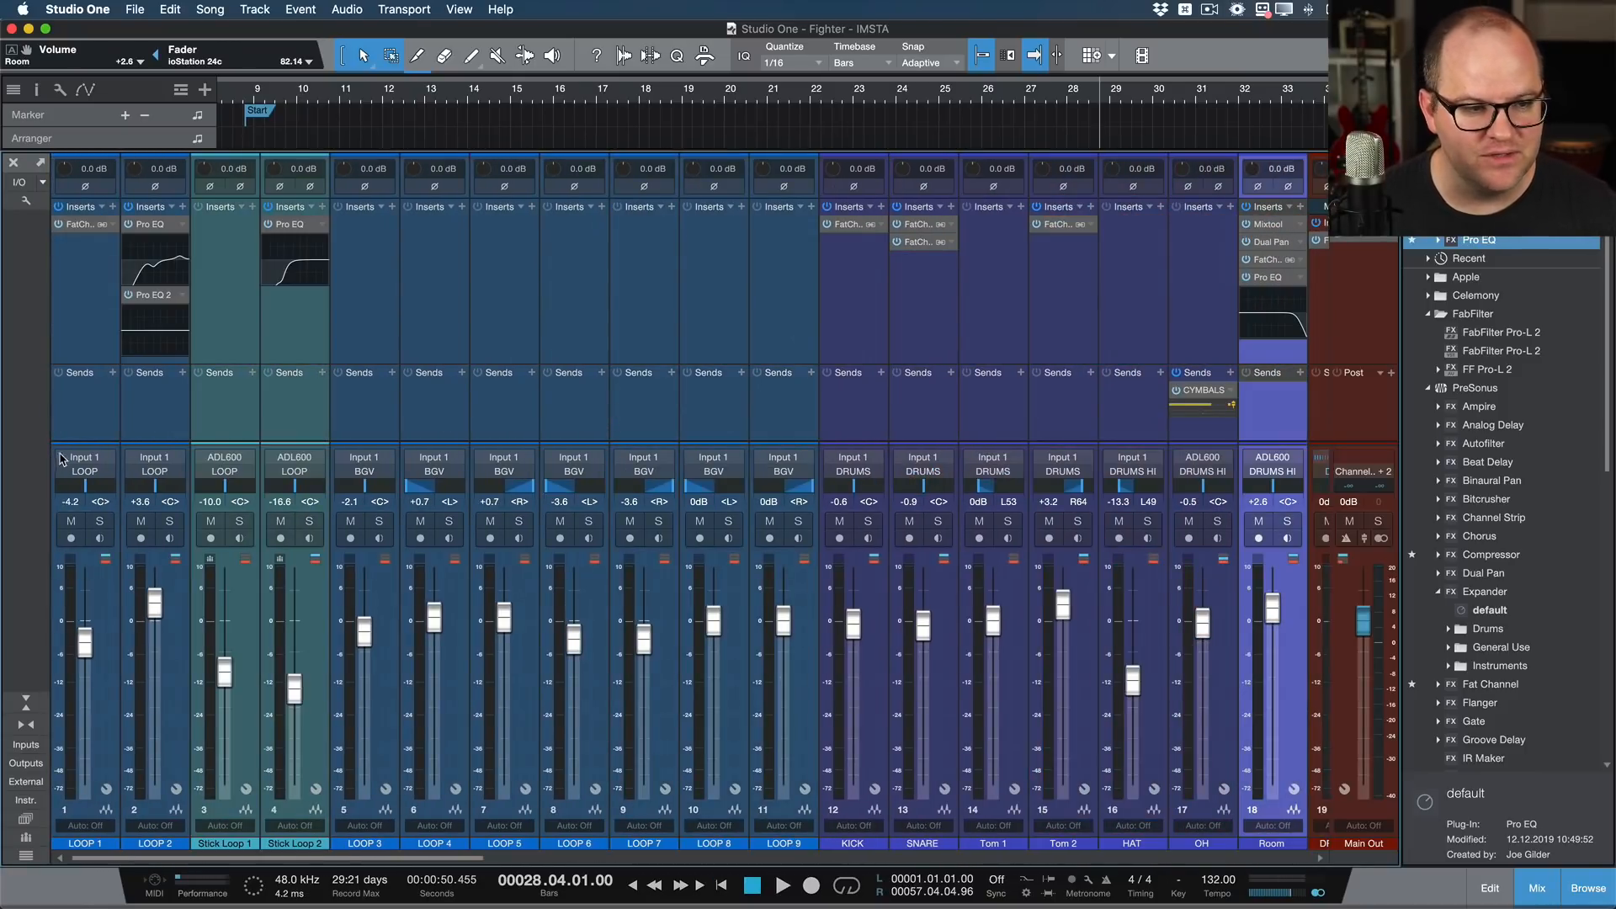
pyautogui.keyDown('shift'); pyautogui.click(78, 428); pyautogui.keyUp('shift')
pyautogui.moveTo(505, 619); pyautogui.dragTo(504, 625)
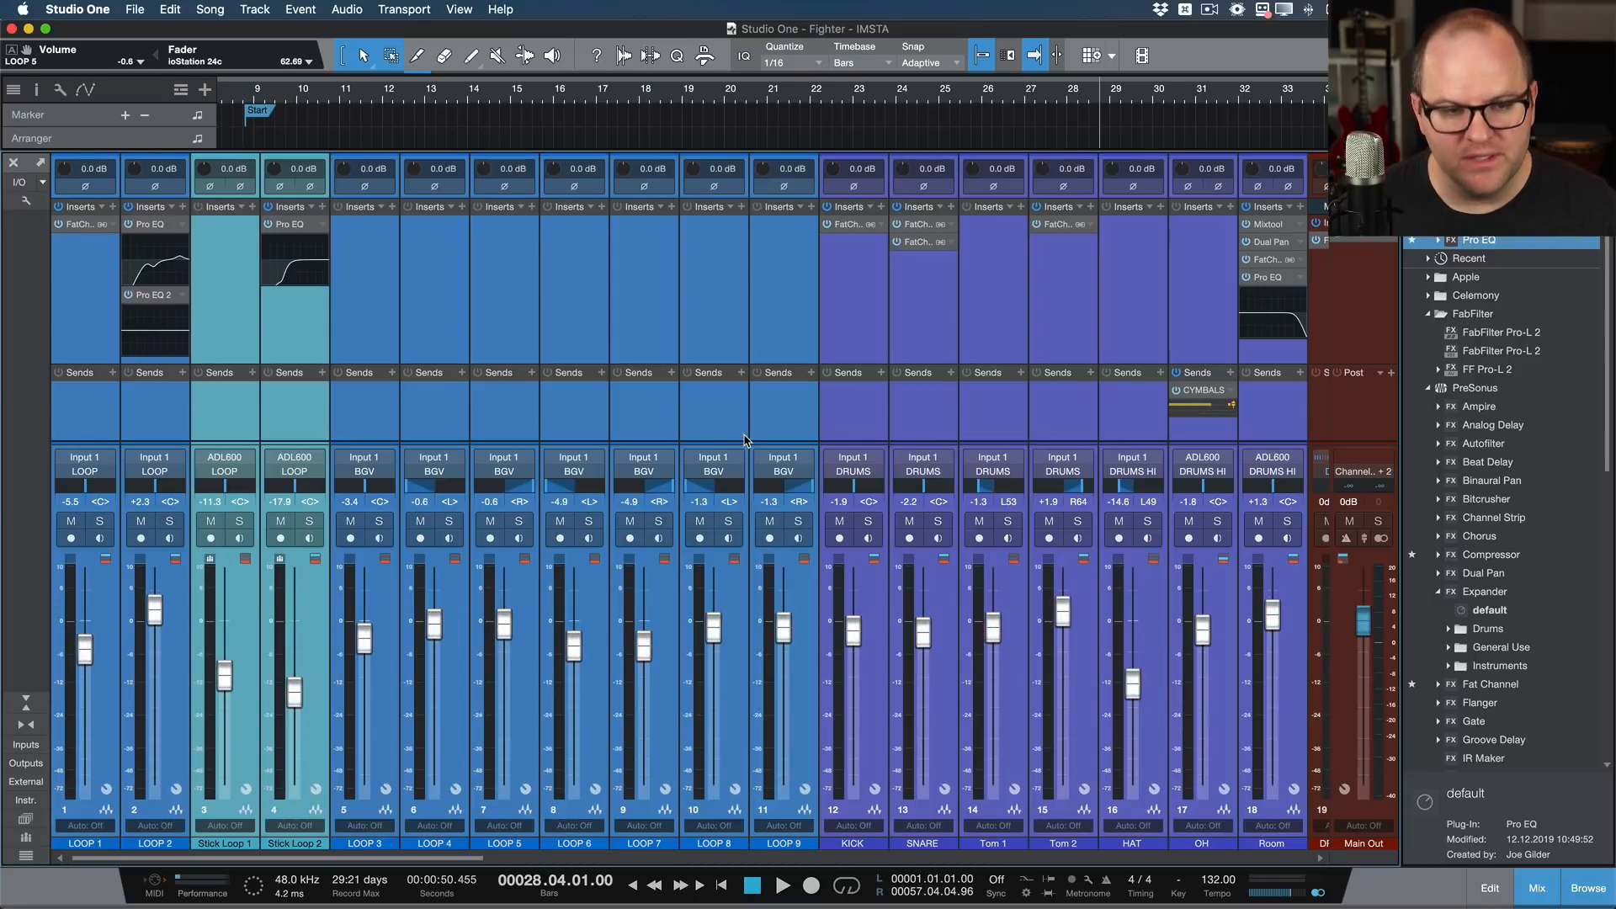
pyautogui.click(744, 440)
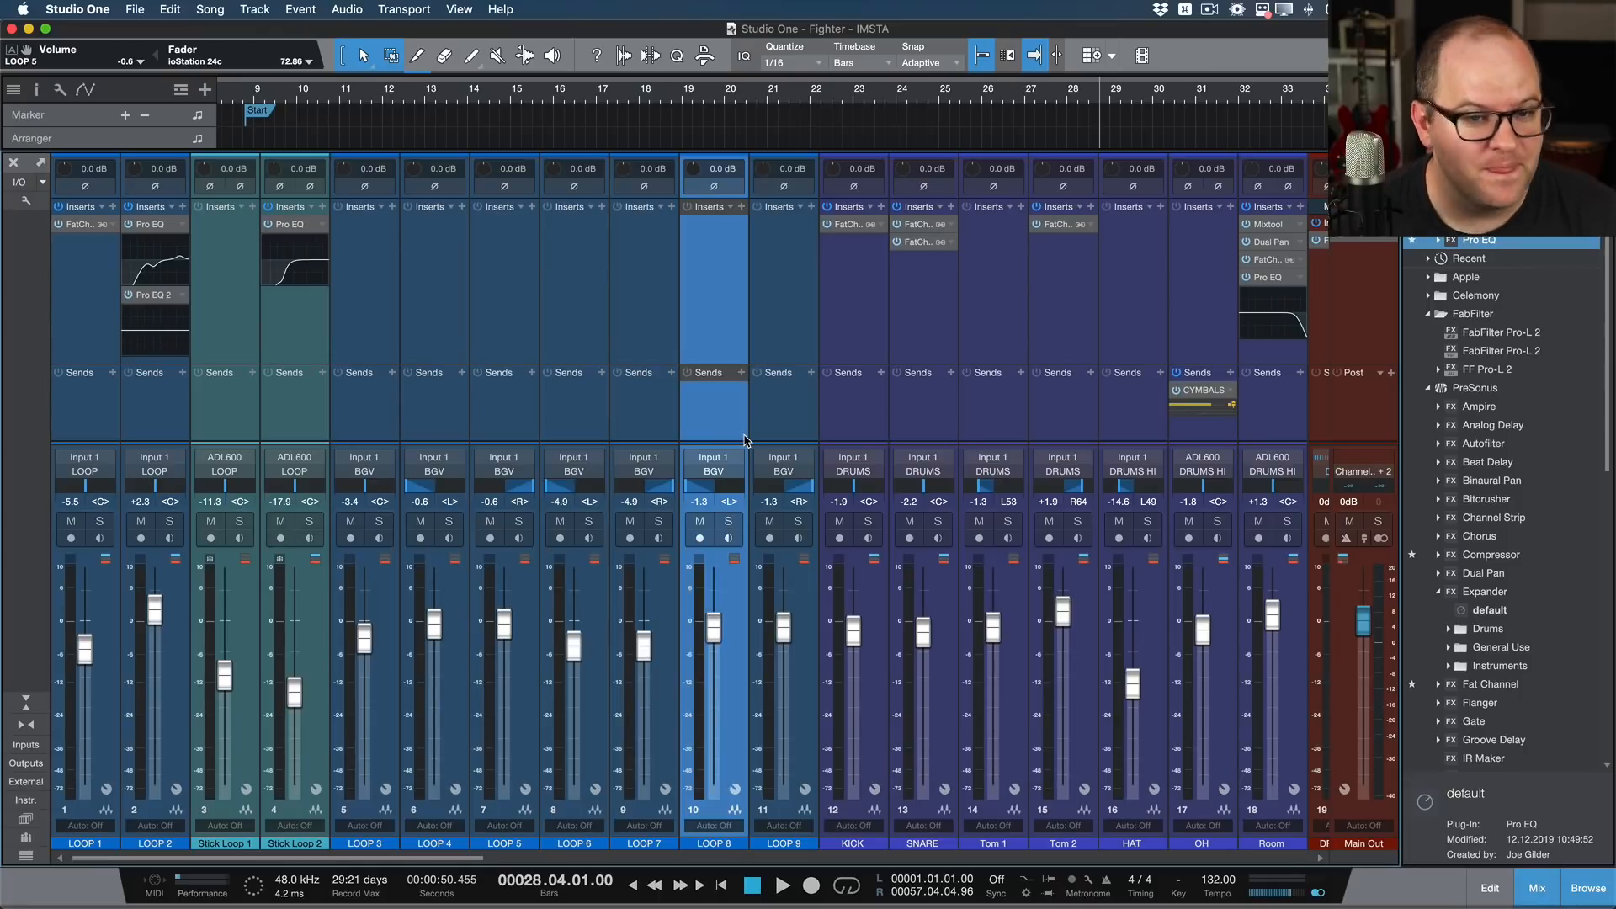
# Step: Try a -6.0 dB input gain and inverted polarity on all channels from Room back to LOOP 1, and restore both settings
pyautogui.click(1290, 412)
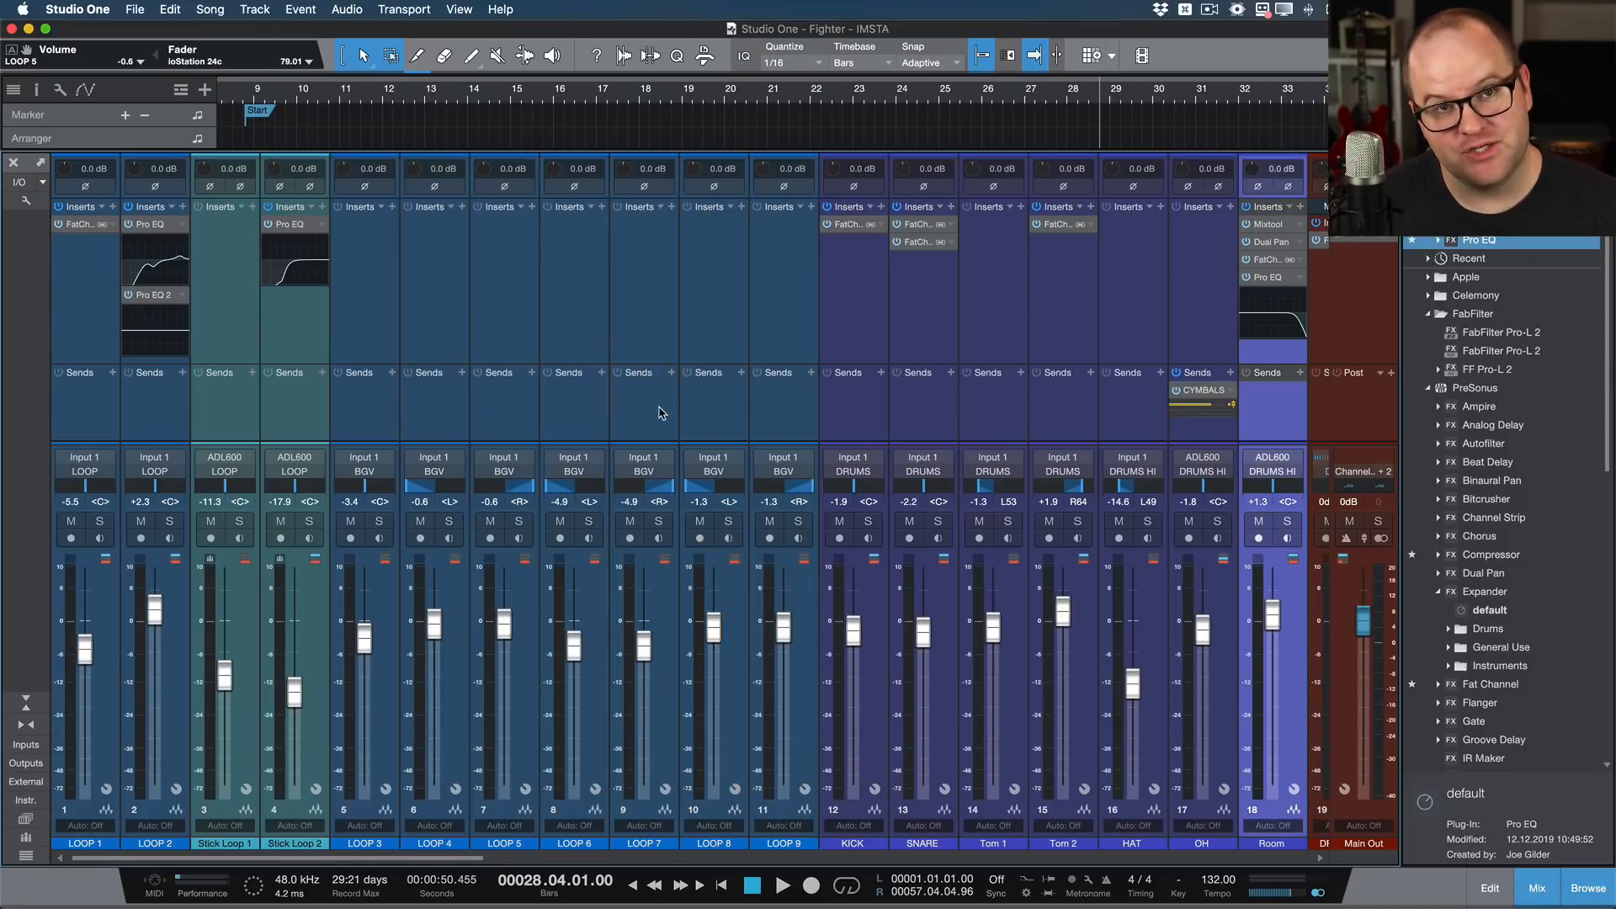
pyautogui.keyDown('shift'); pyautogui.click(94, 417); pyautogui.keyUp('shift')
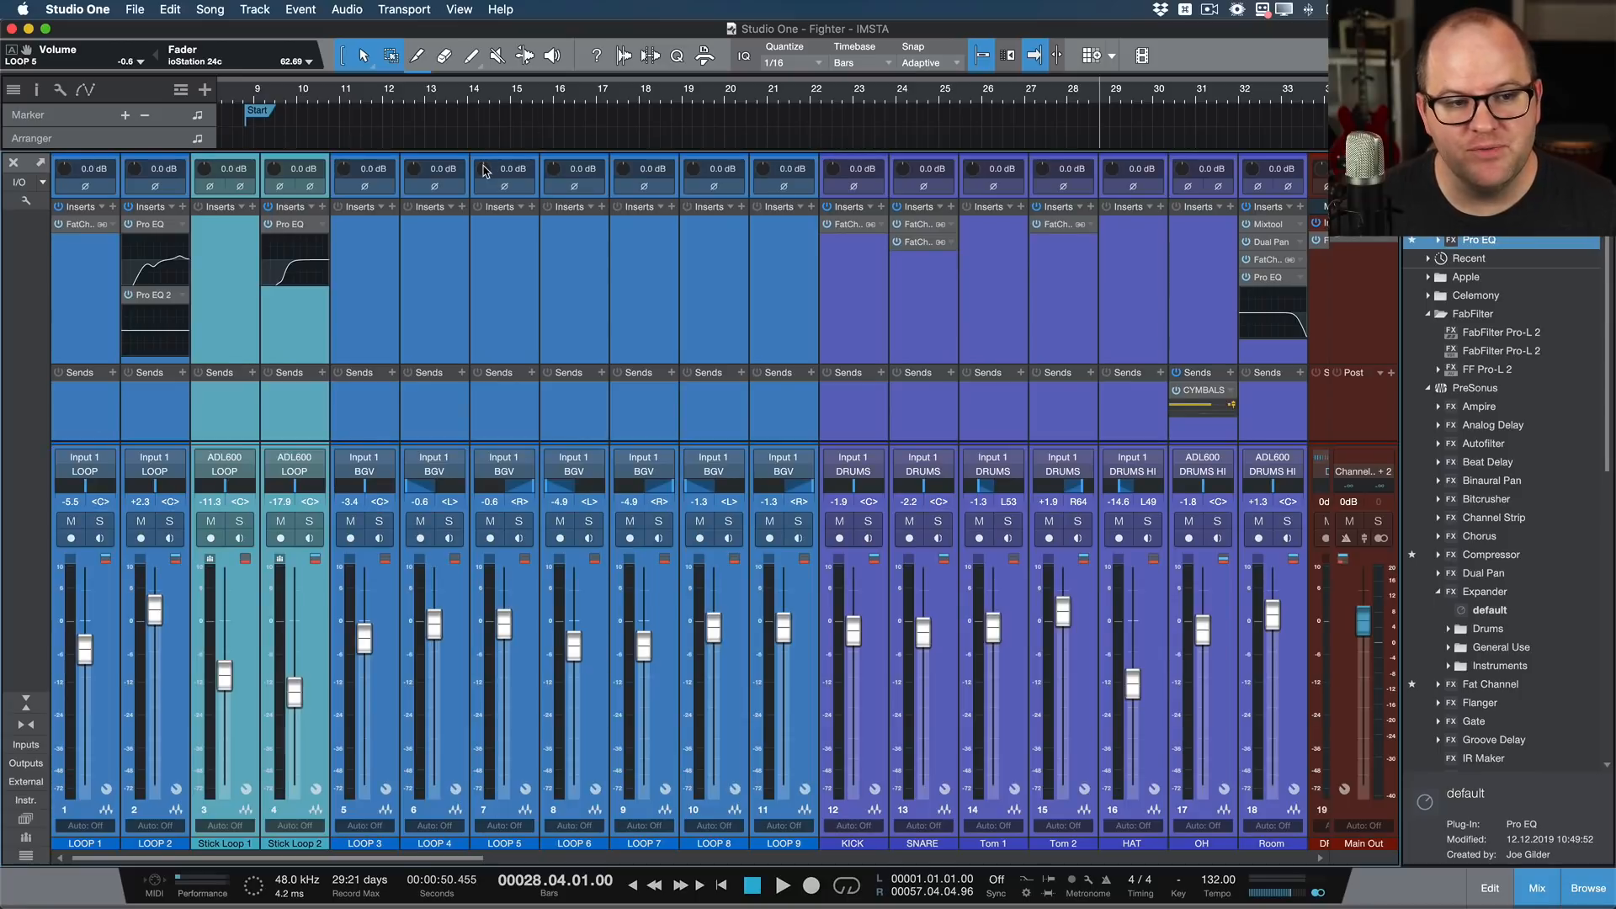
pyautogui.moveTo(486, 171)
pyautogui.mouseDown()
pyautogui.moveTo(479, 245)
pyautogui.moveTo(470, 192)
pyautogui.mouseUp()
pyautogui.click(517, 186)
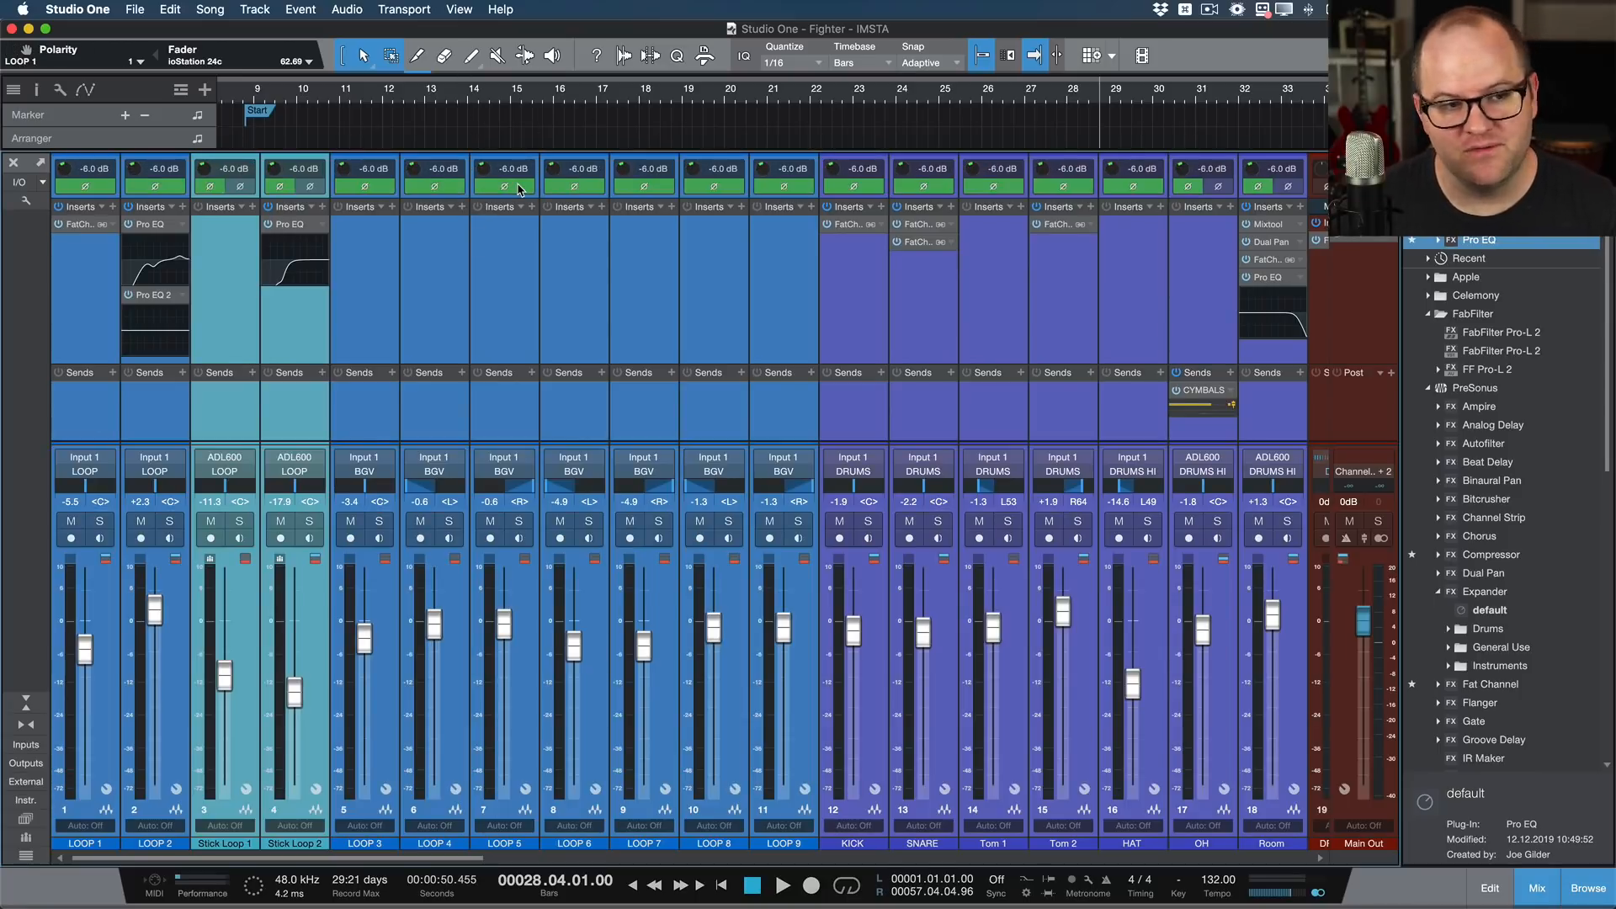
pyautogui.click(519, 187)
pyautogui.keyDown('alt'); pyautogui.click(485, 170); pyautogui.keyUp('alt')
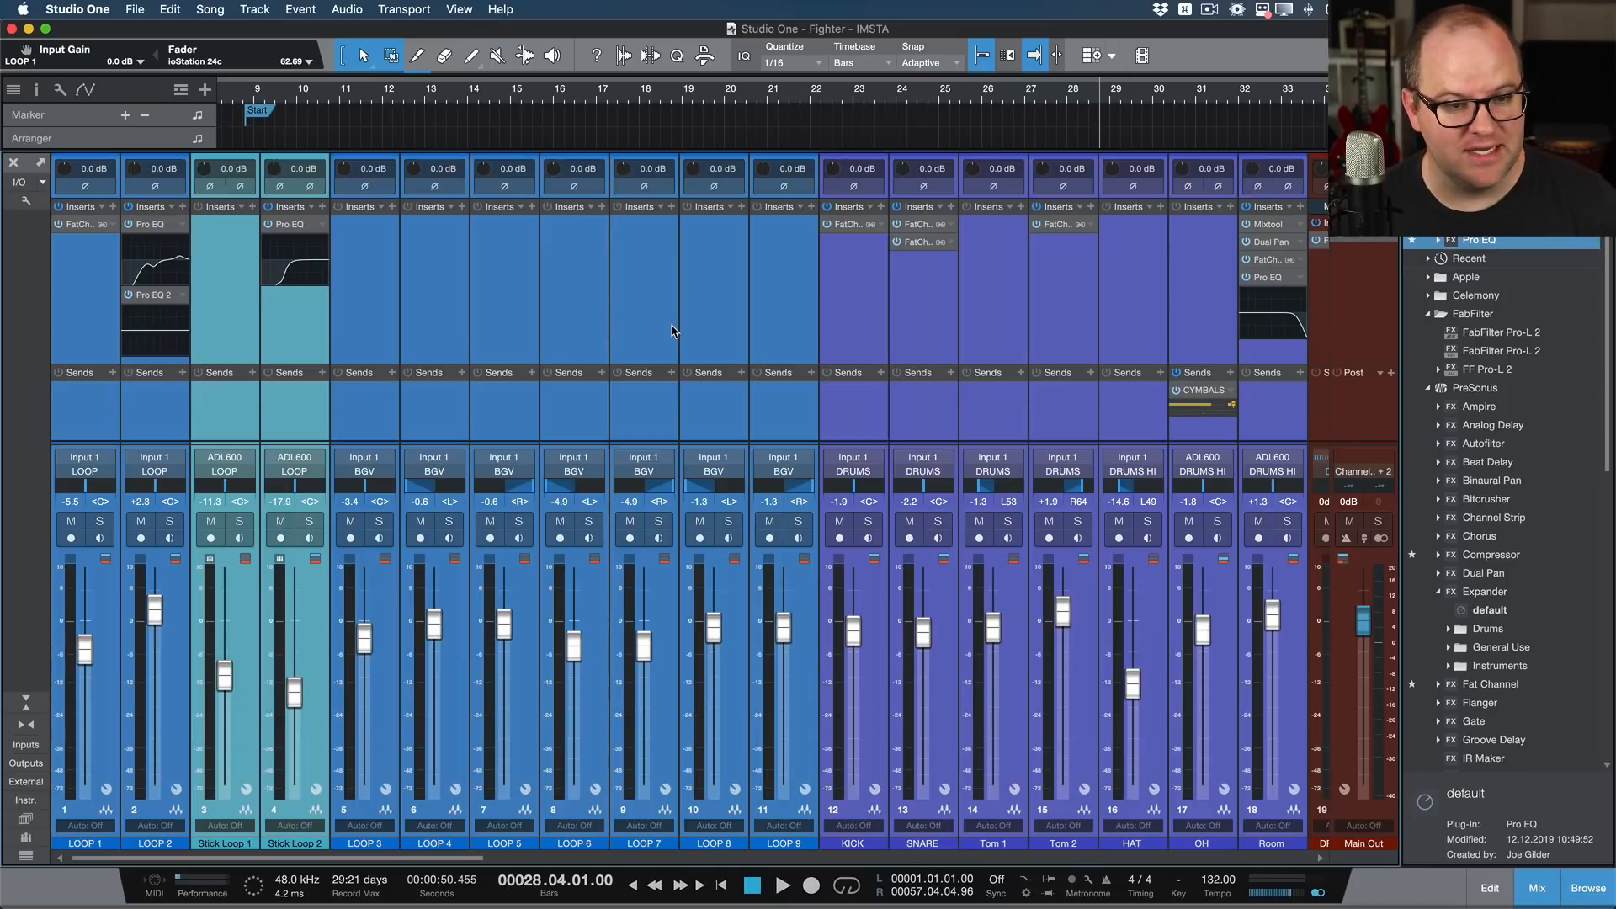
# Step: Colour the LOOP 1 channel green and move the Stick Loop 1 channel between LOOP 3 and LOOP 4
pyautogui.click(674, 330)
pyautogui.keyDown('shift'); pyautogui.click(97, 428); pyautogui.keyUp('shift')
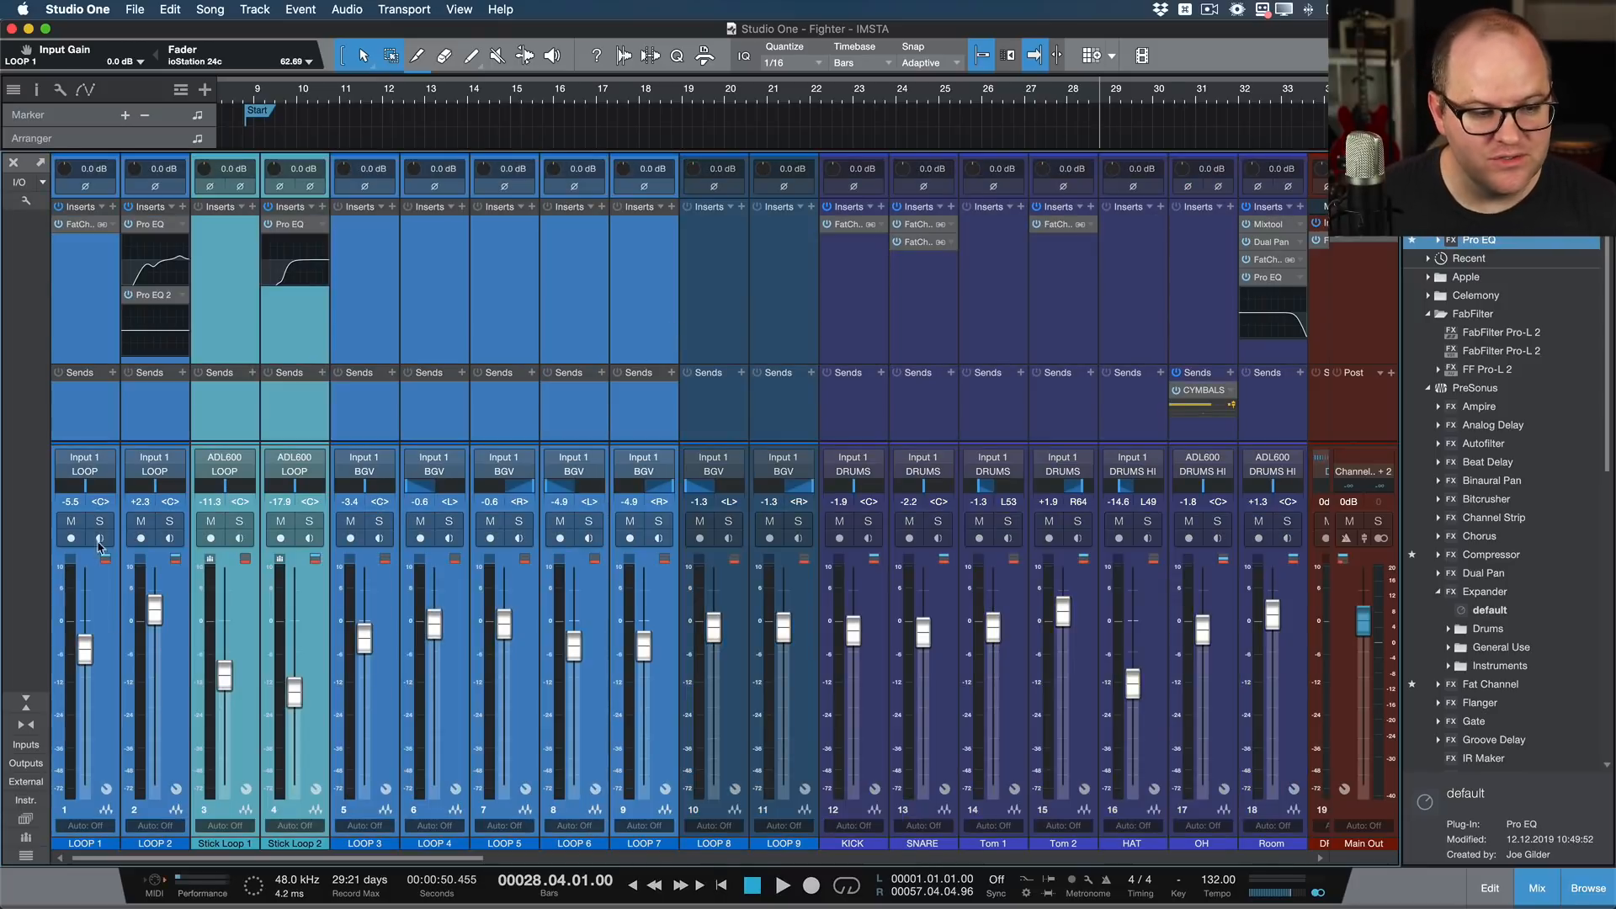
pyautogui.click(107, 847)
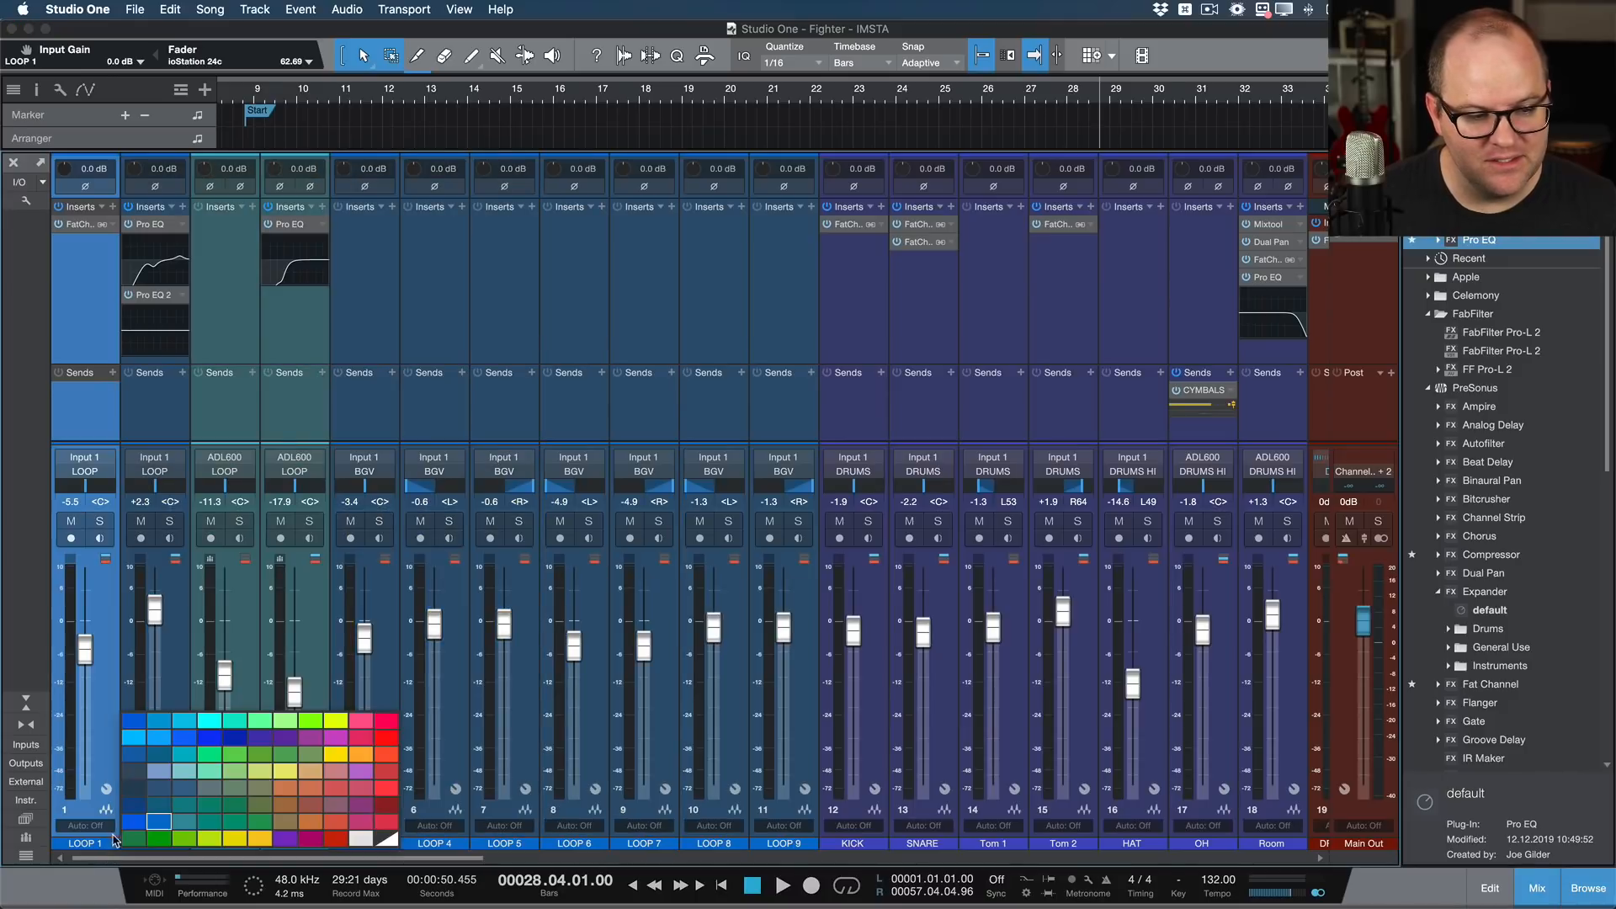
pyautogui.click(235, 720)
pyautogui.moveTo(225, 417); pyautogui.dragTo(379, 422)
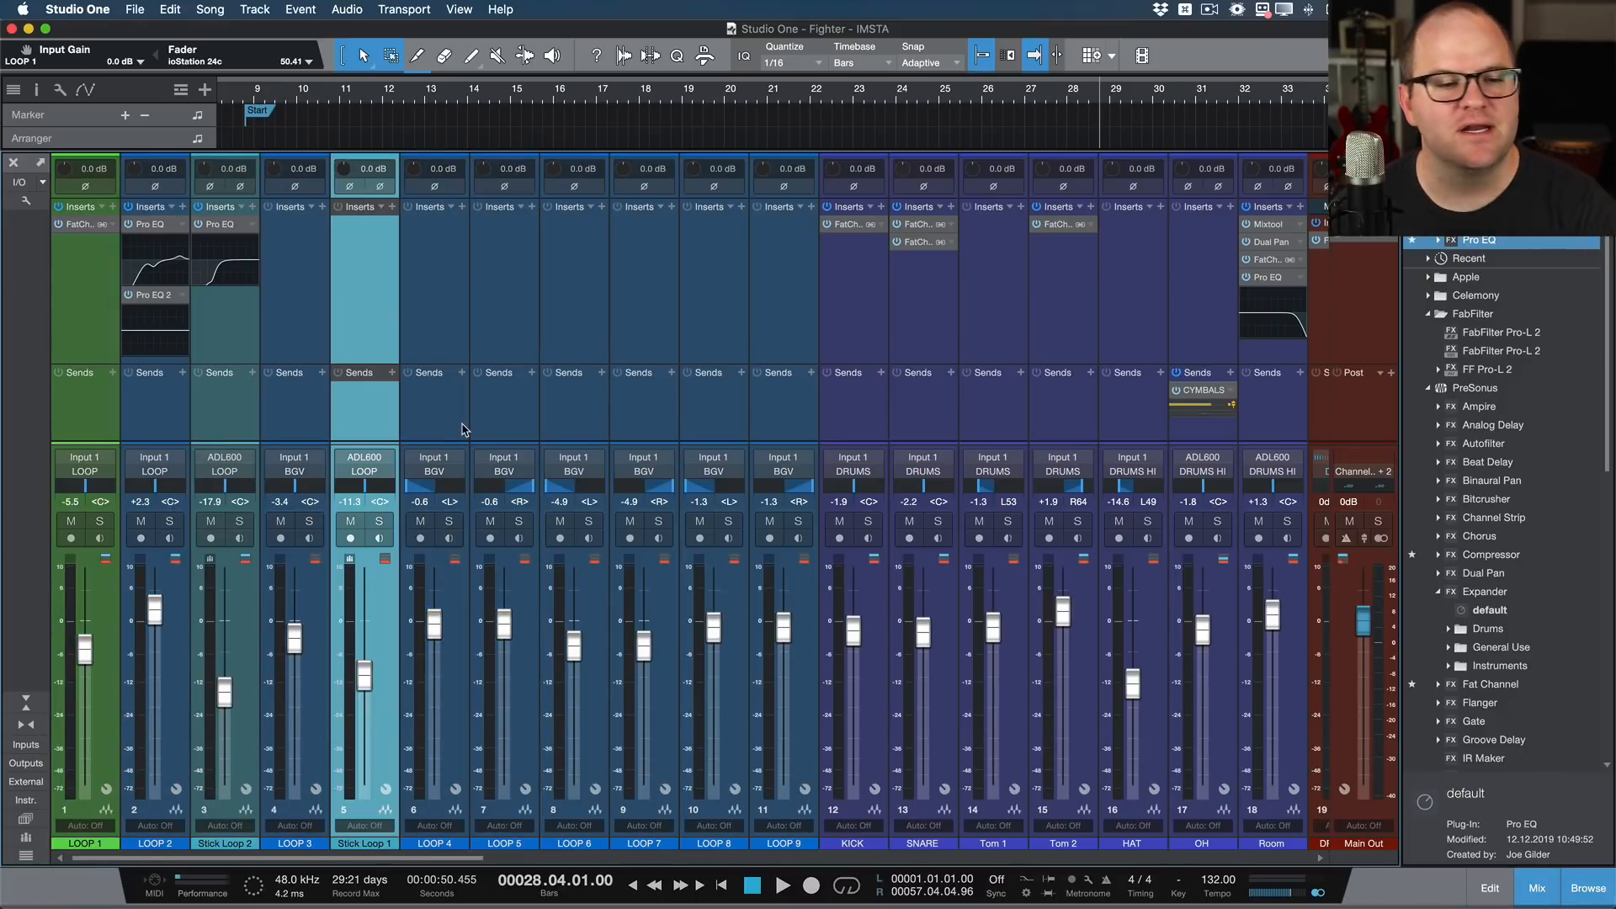
pyautogui.click(462, 430)
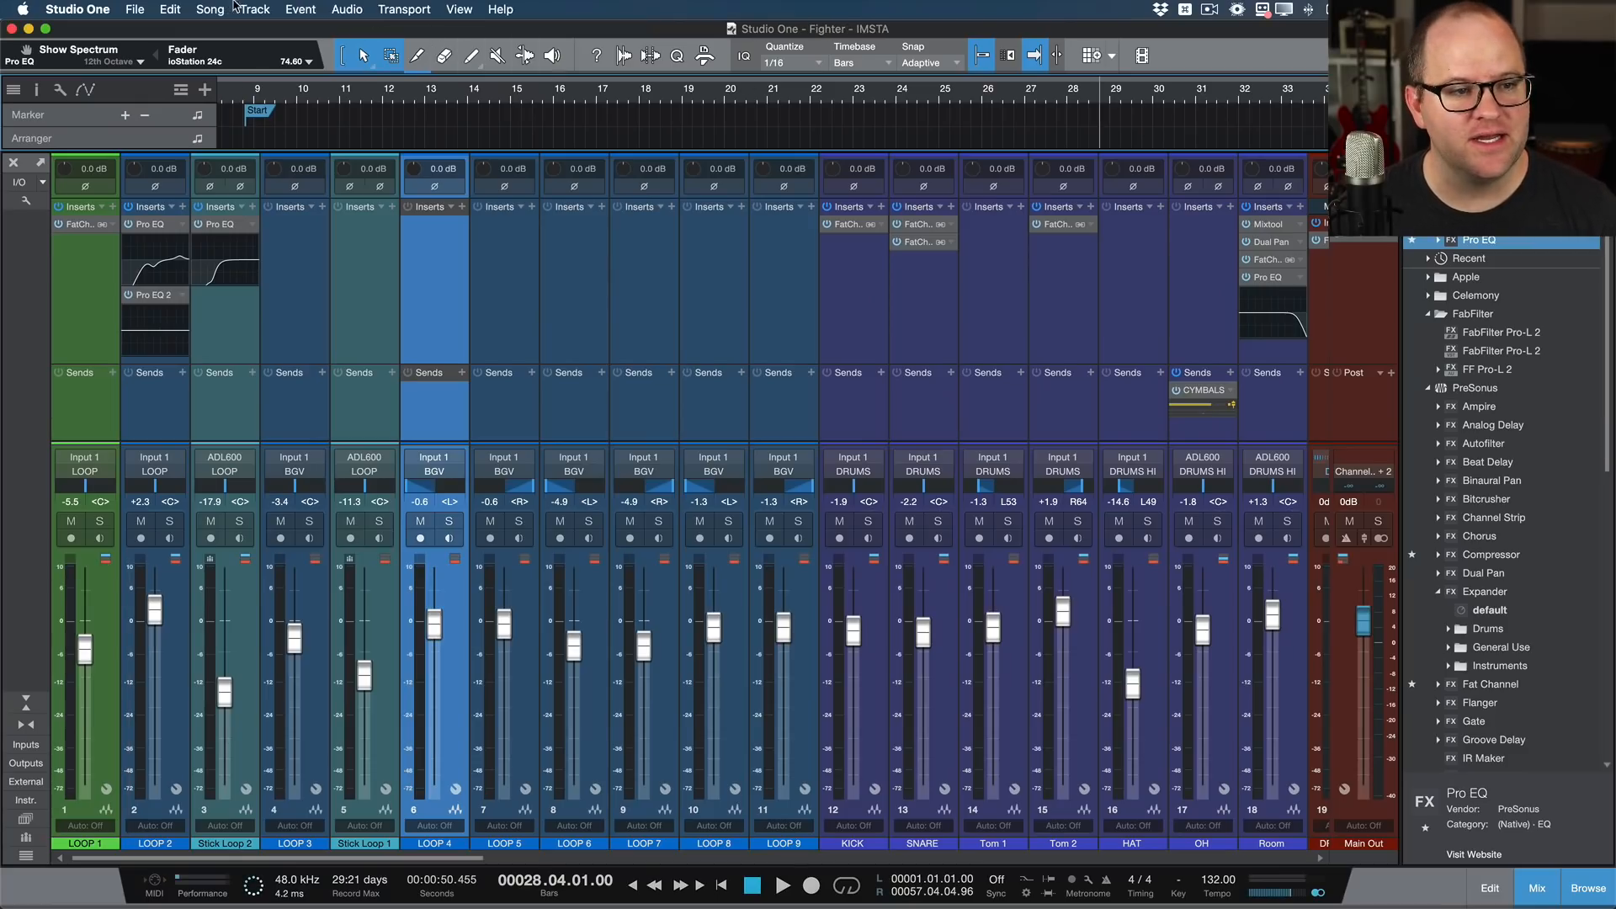
# Step: Add the song to the Mastering 101 project and update the mastering file of Fighter - IMSTA
pyautogui.click(220, 11)
pyautogui.moveTo(265, 180)
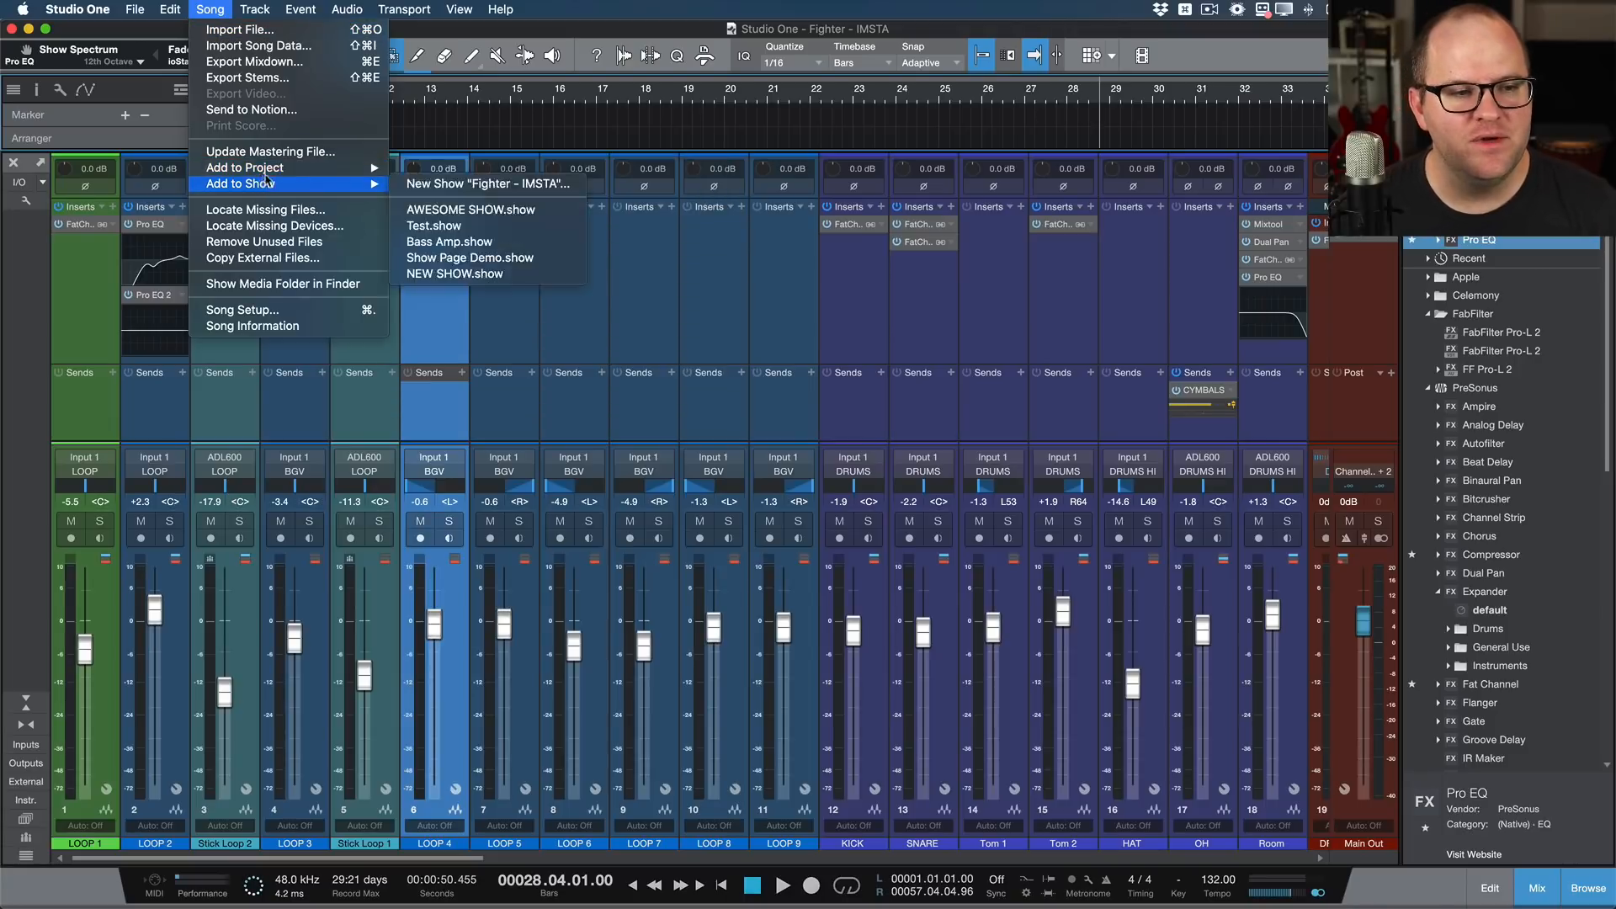
pyautogui.click(464, 167)
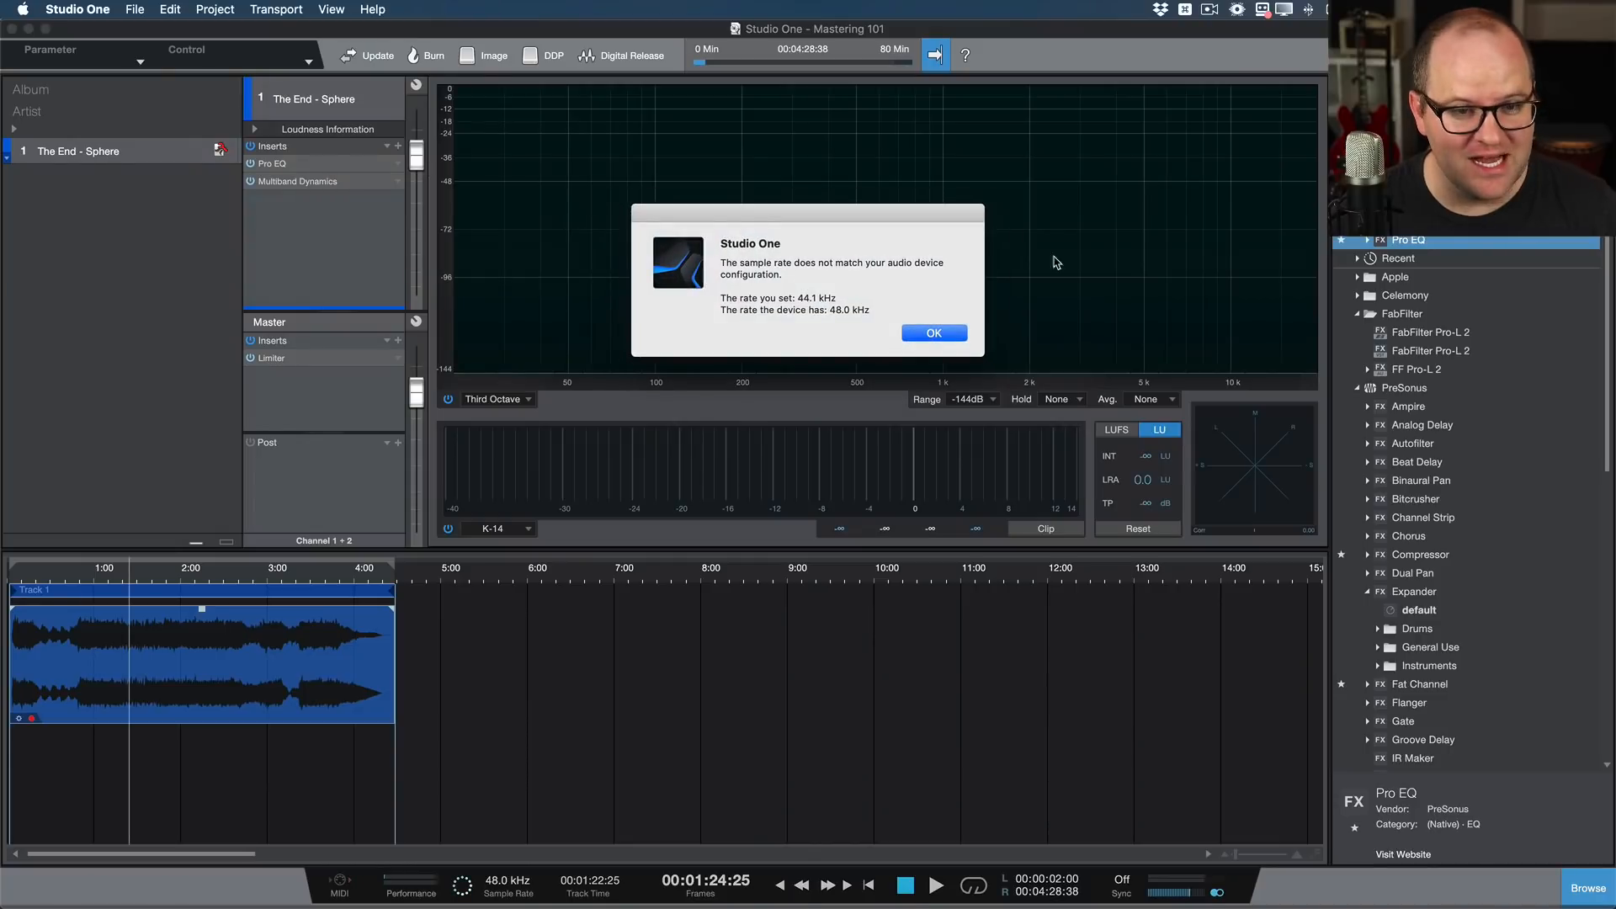
pyautogui.click(966, 336)
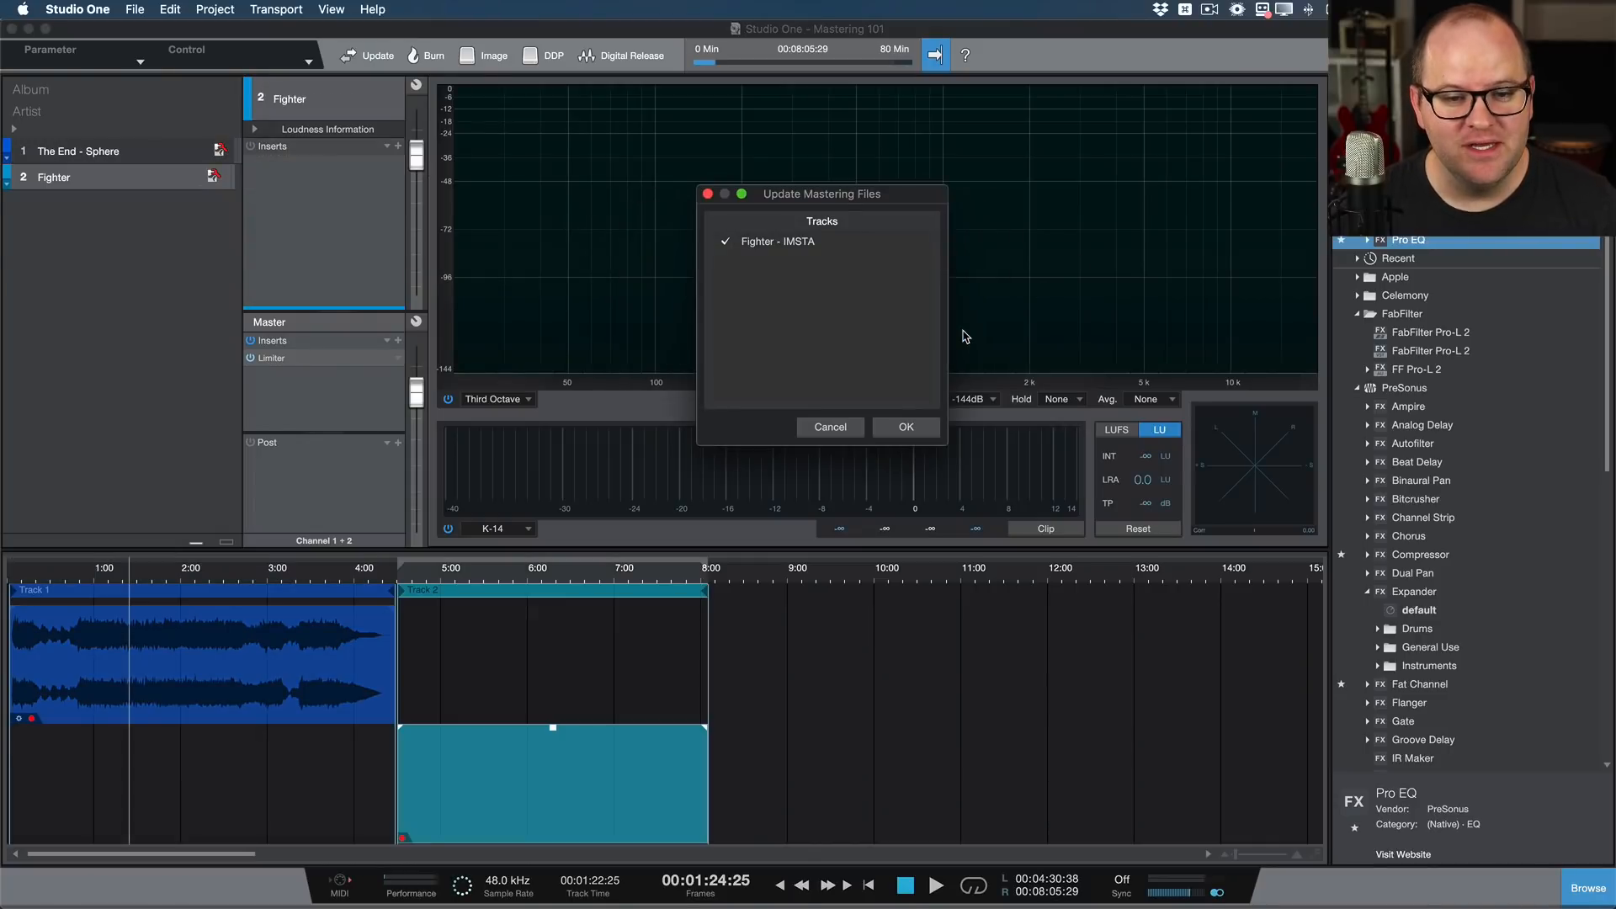
pyautogui.click(907, 429)
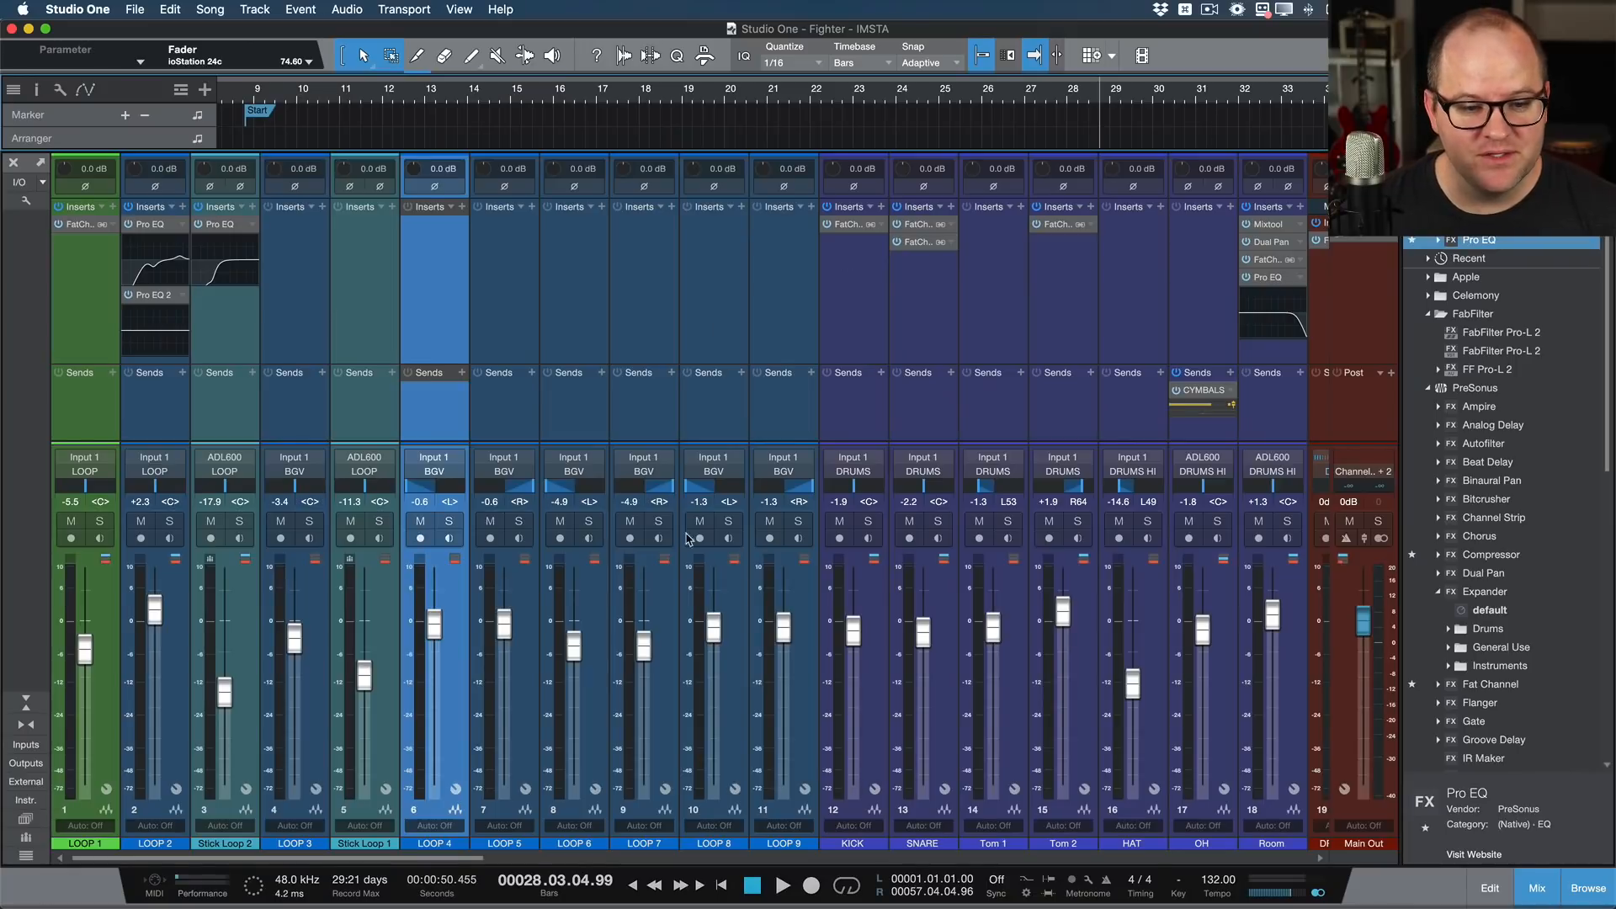
# Step: Lower the LOOP 9 fader in the Fighter - IMSTA song, and save and close the song
pyautogui.keyDown('shift'); pyautogui.click(525, 336); pyautogui.keyUp('shift')
pyautogui.click(505, 672)
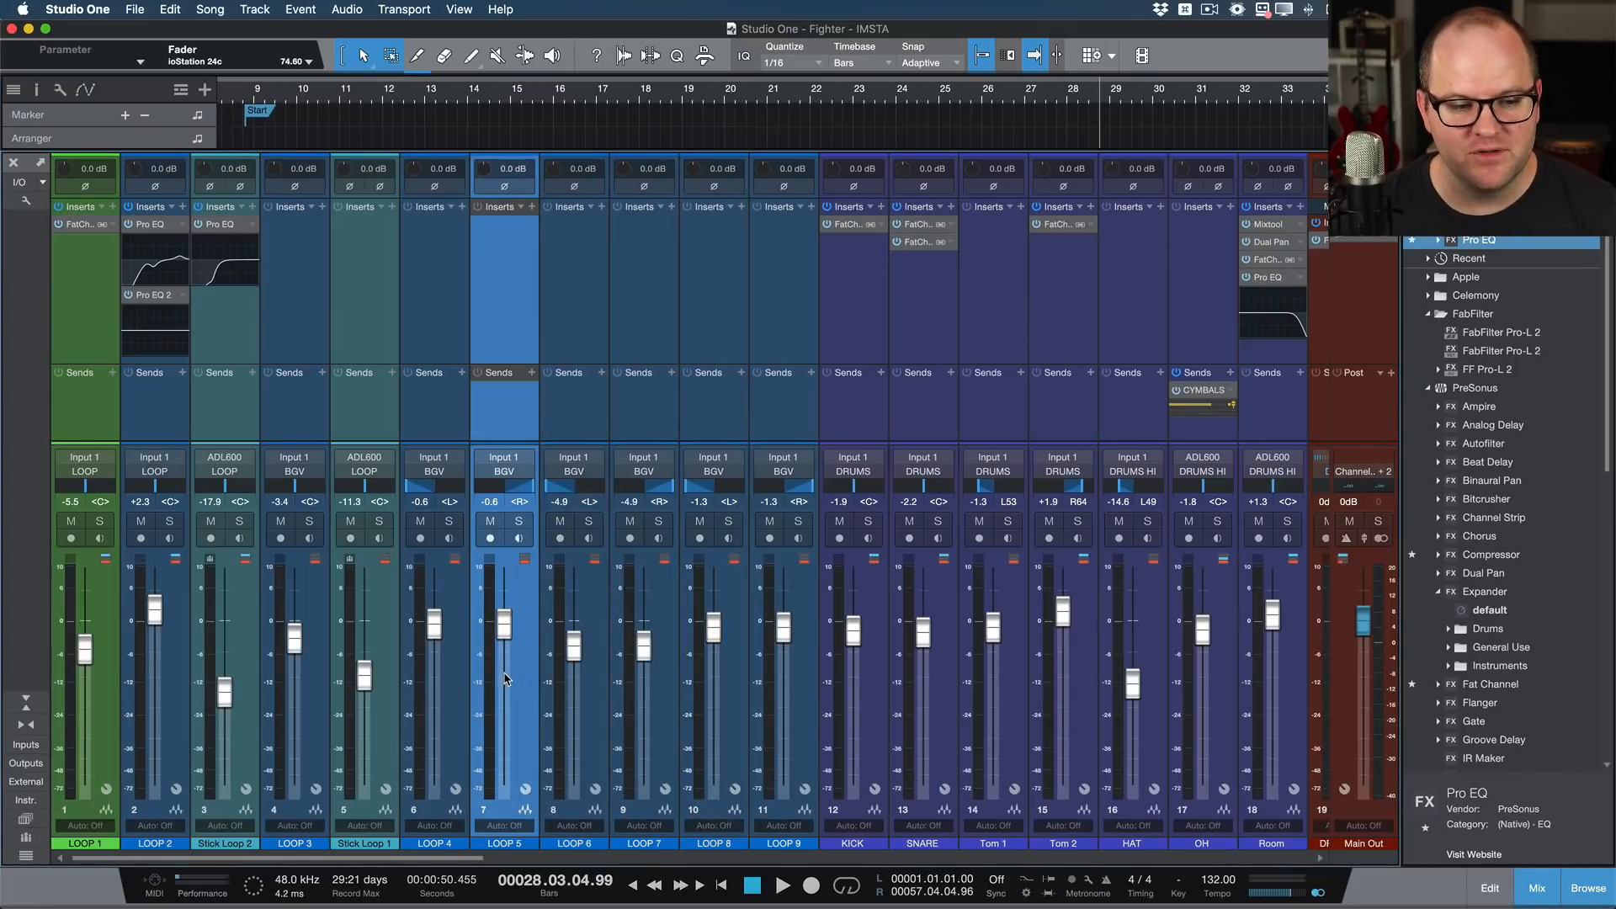
pyautogui.keyDown('shift'); pyautogui.click(779, 360); pyautogui.keyUp('shift')
pyautogui.moveTo(784, 627); pyautogui.dragTo(784, 662)
pyautogui.press('super+s')
pyautogui.press('super+w')
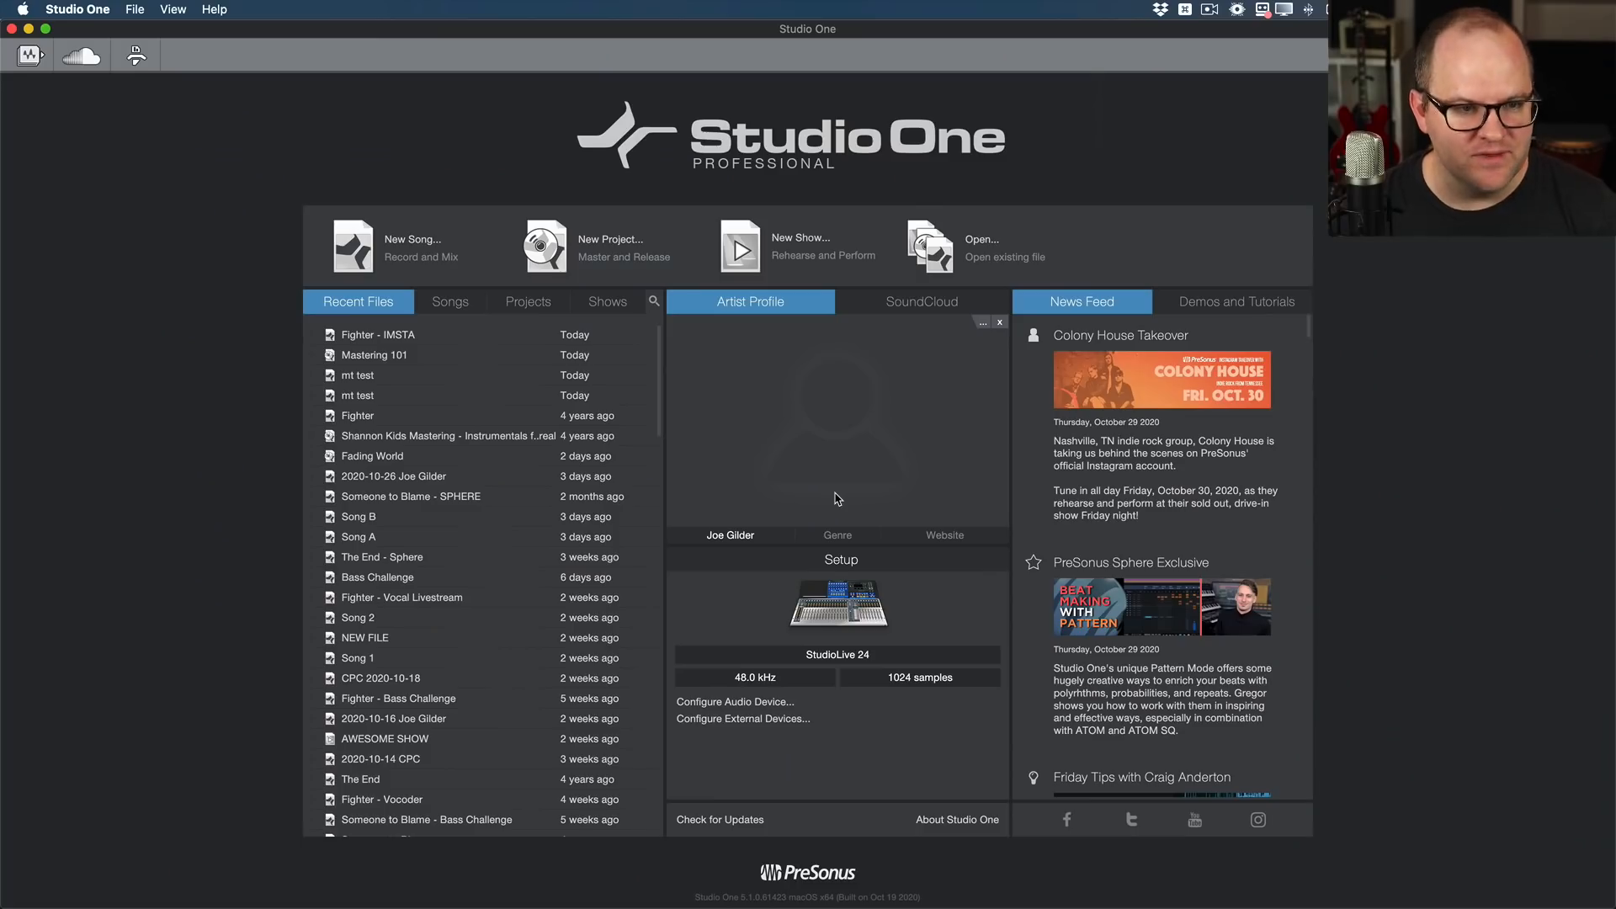
# Step: Open the Mastering 101 project and update only the Fighter - IMSTA mastering file, excluding The End - Sphere
pyautogui.click(371, 356)
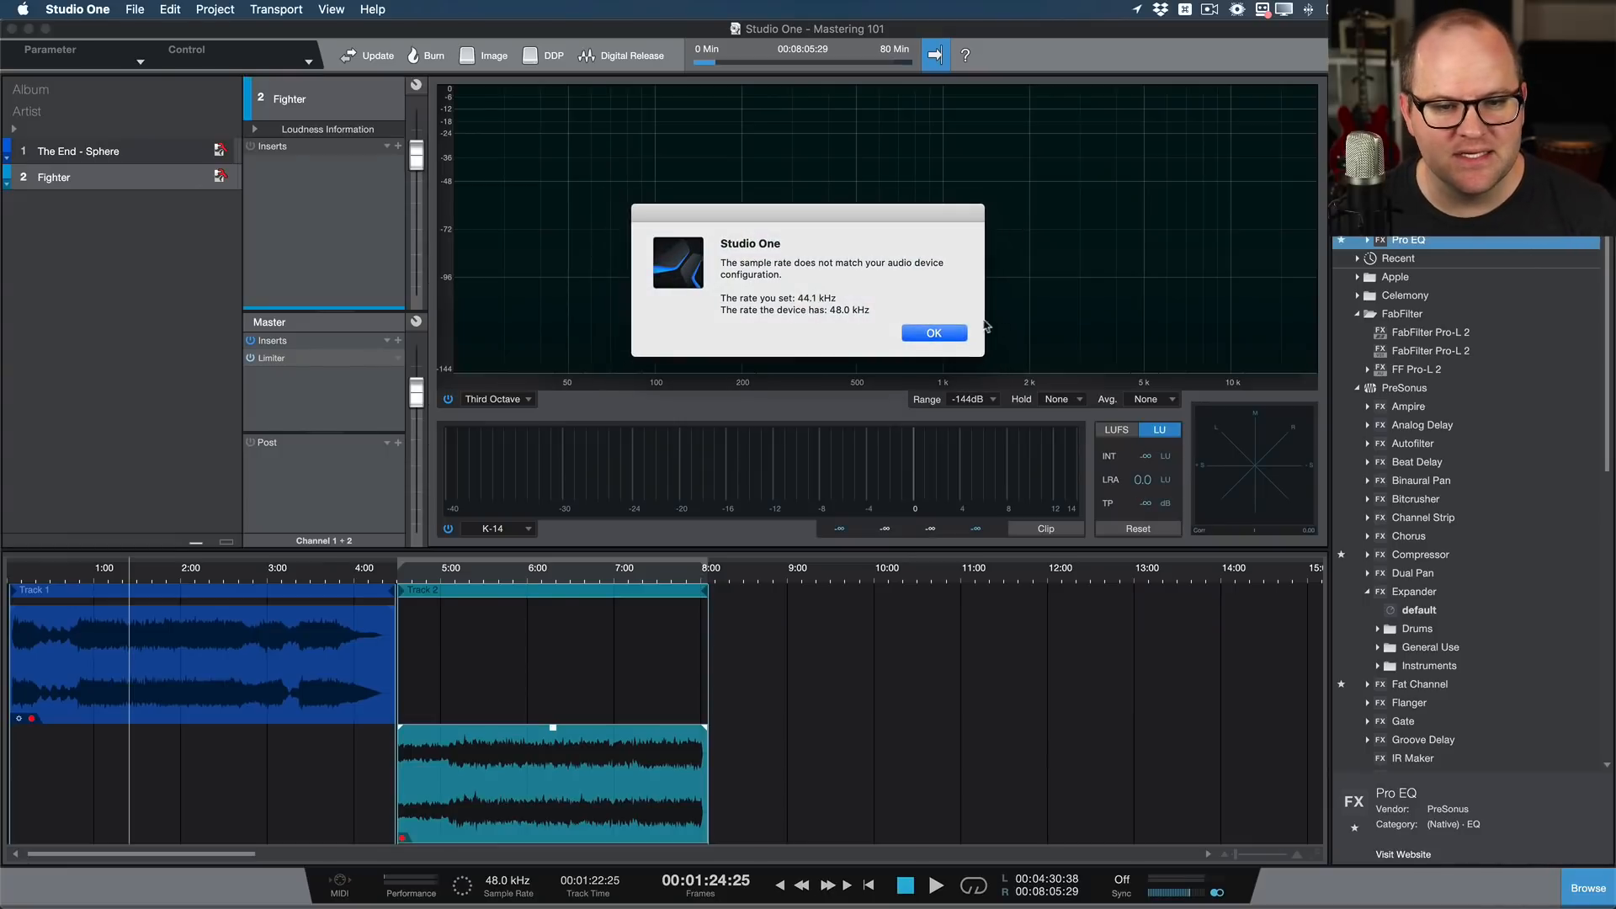
pyautogui.click(939, 339)
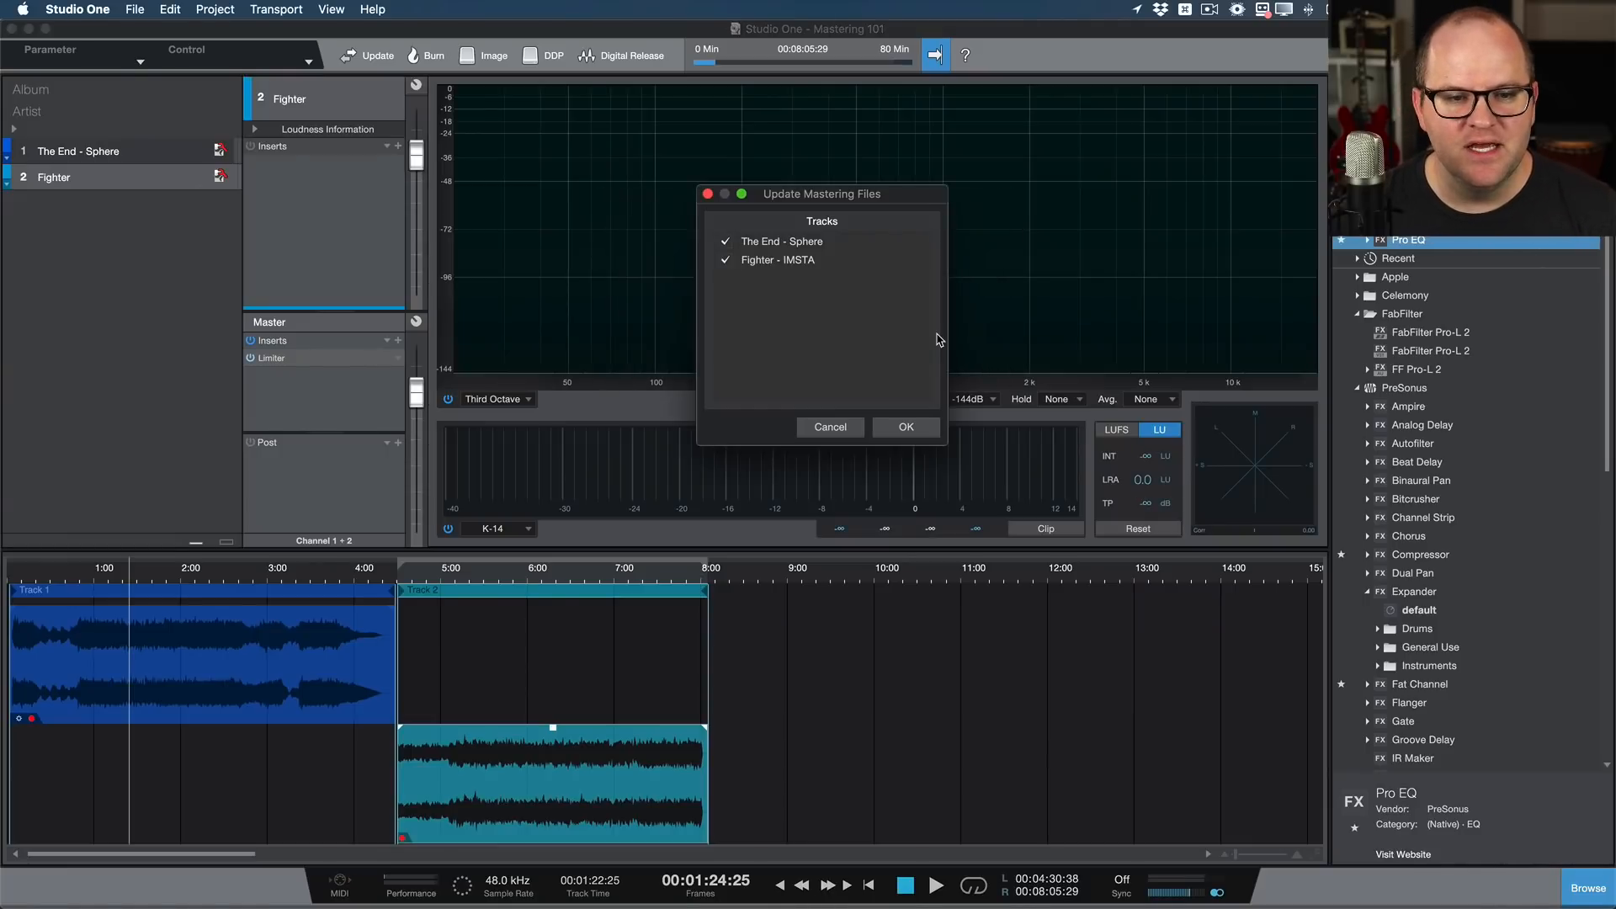
pyautogui.click(726, 242)
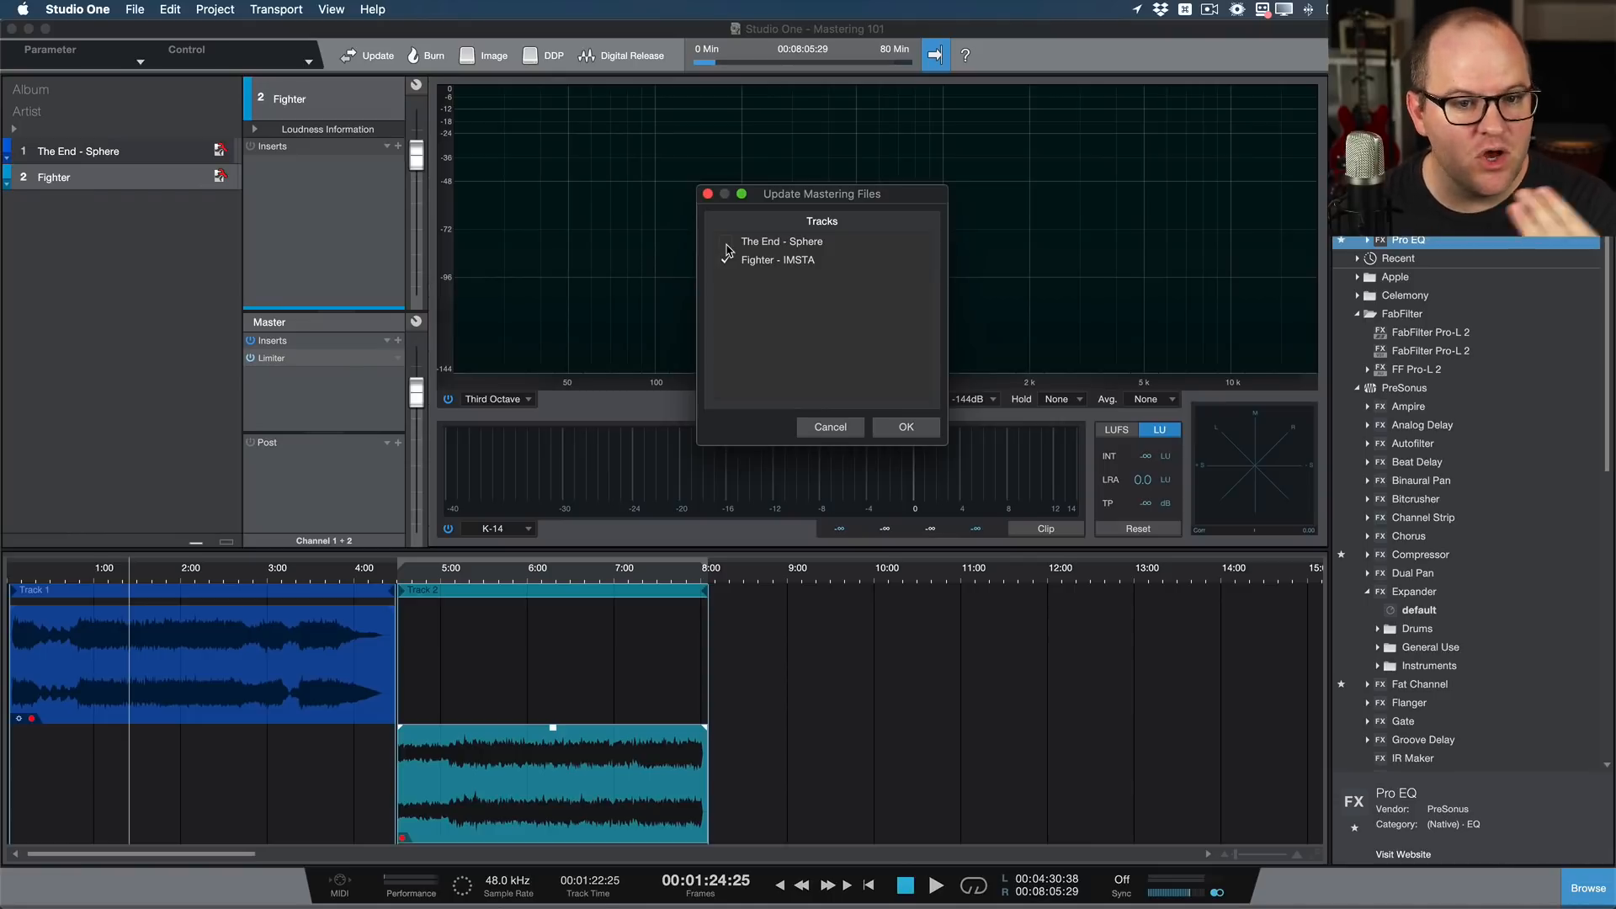
pyautogui.click(907, 429)
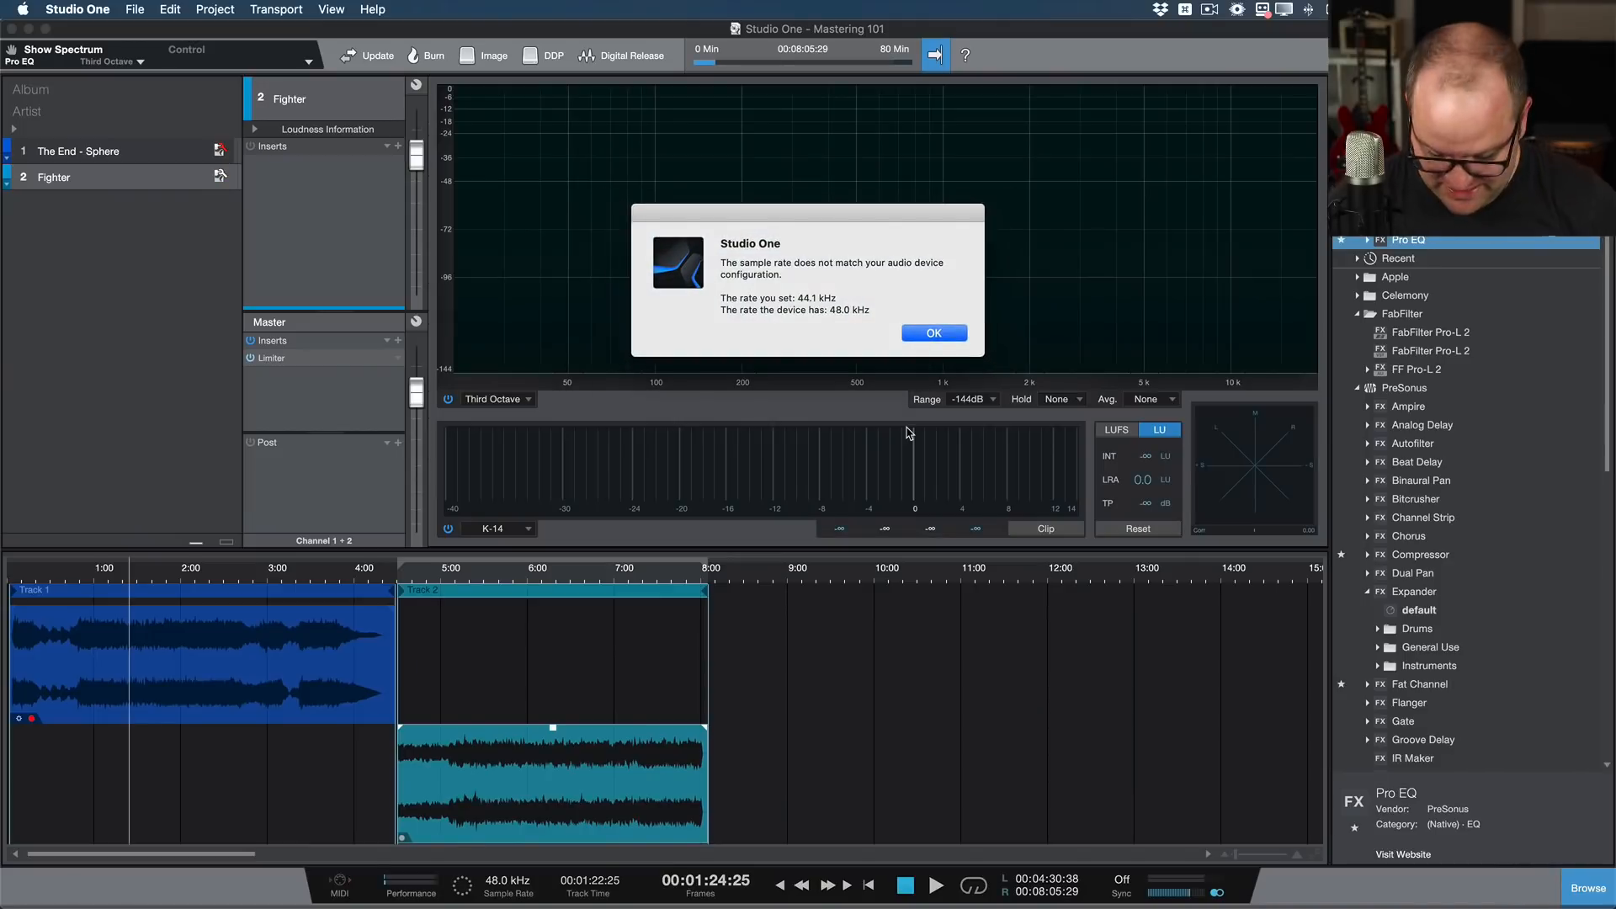
pyautogui.press('Return')
pyautogui.click(955, 317)
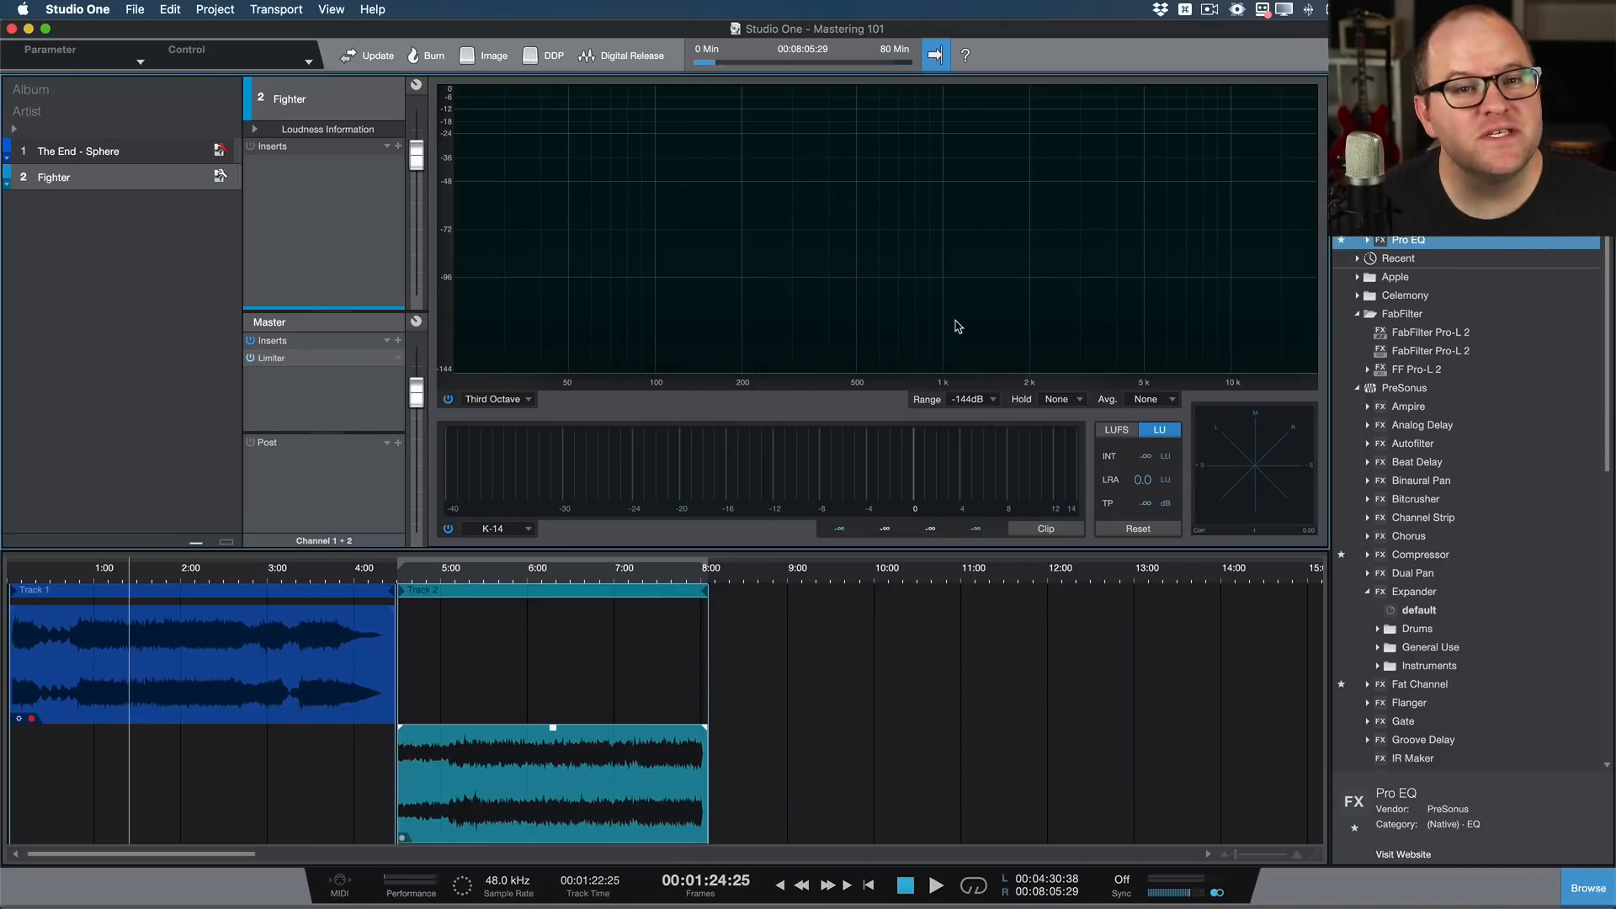